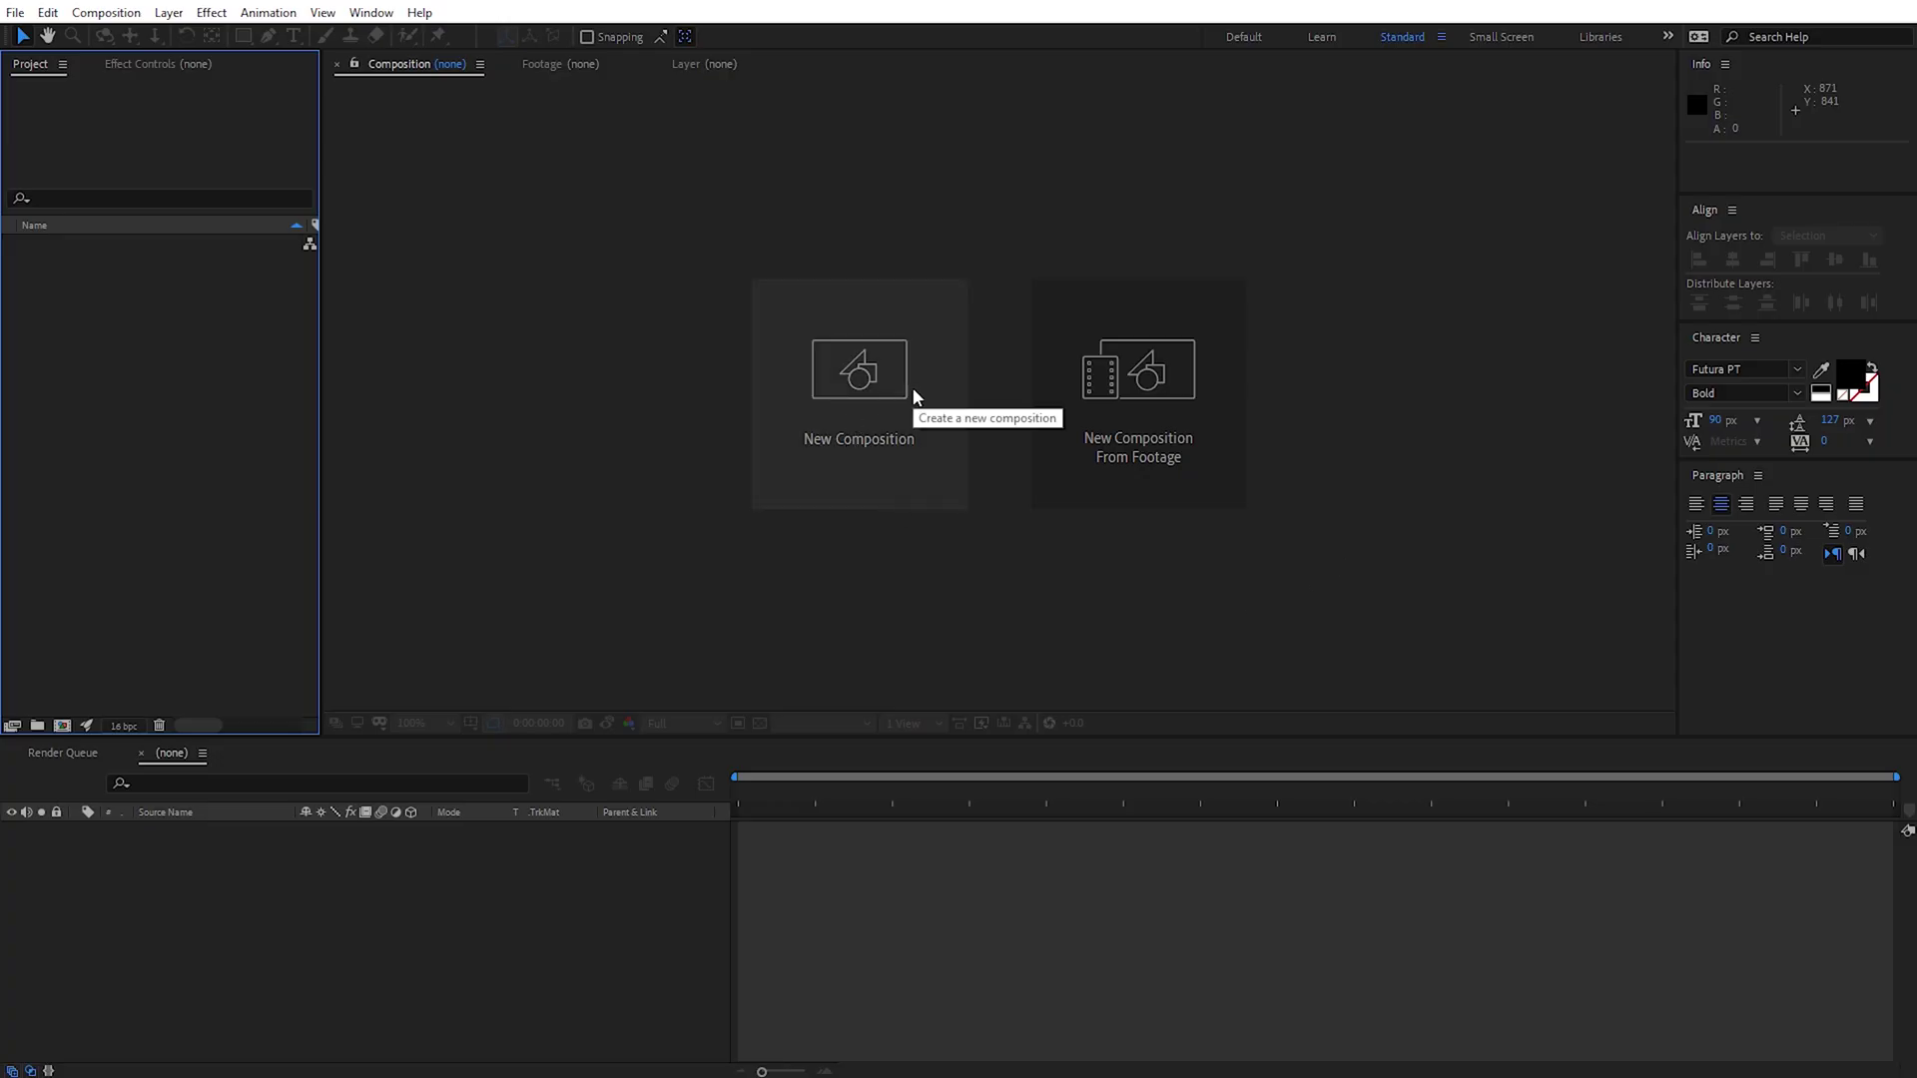
- Create a new composition named Lower Third with a width of 840 px and a height of 120 px
{"action": "left_click", "coordinate": [912, 391]}
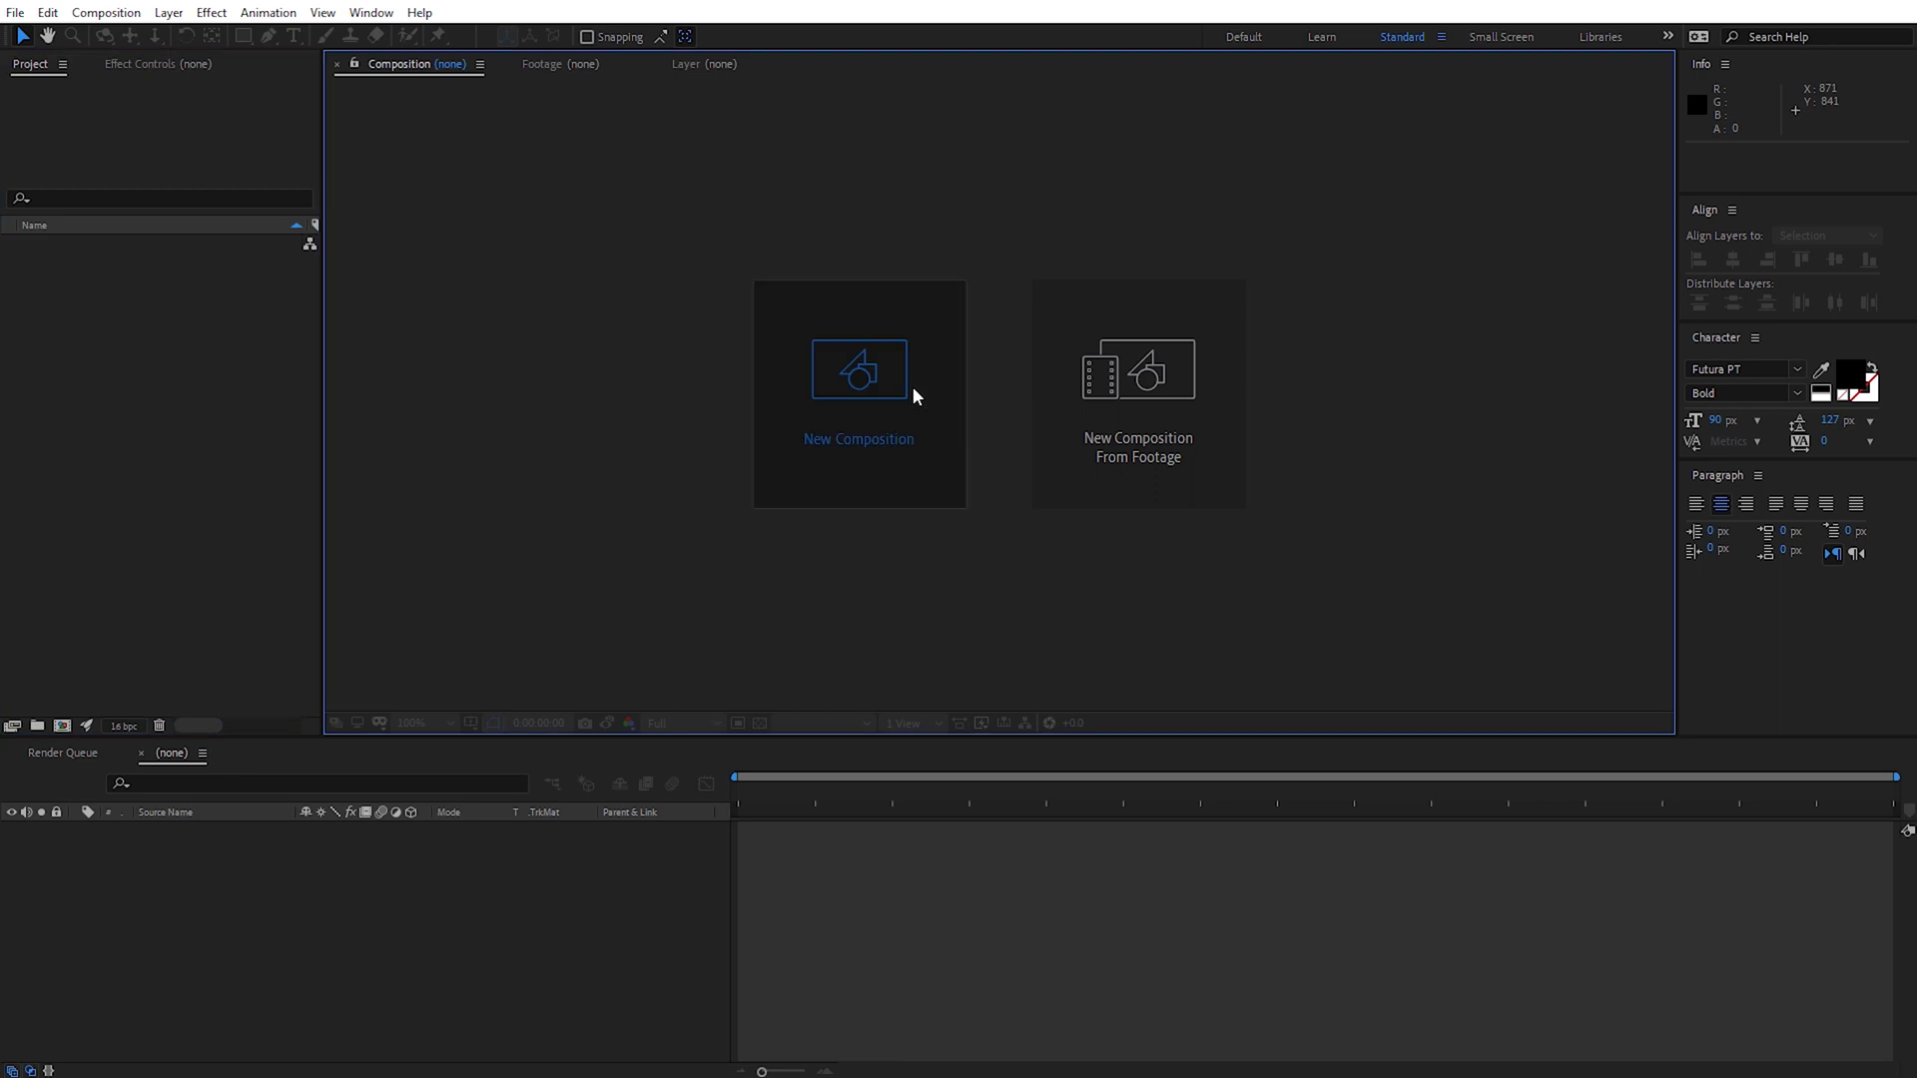
{"action": "type", "text": "Lower Third"}
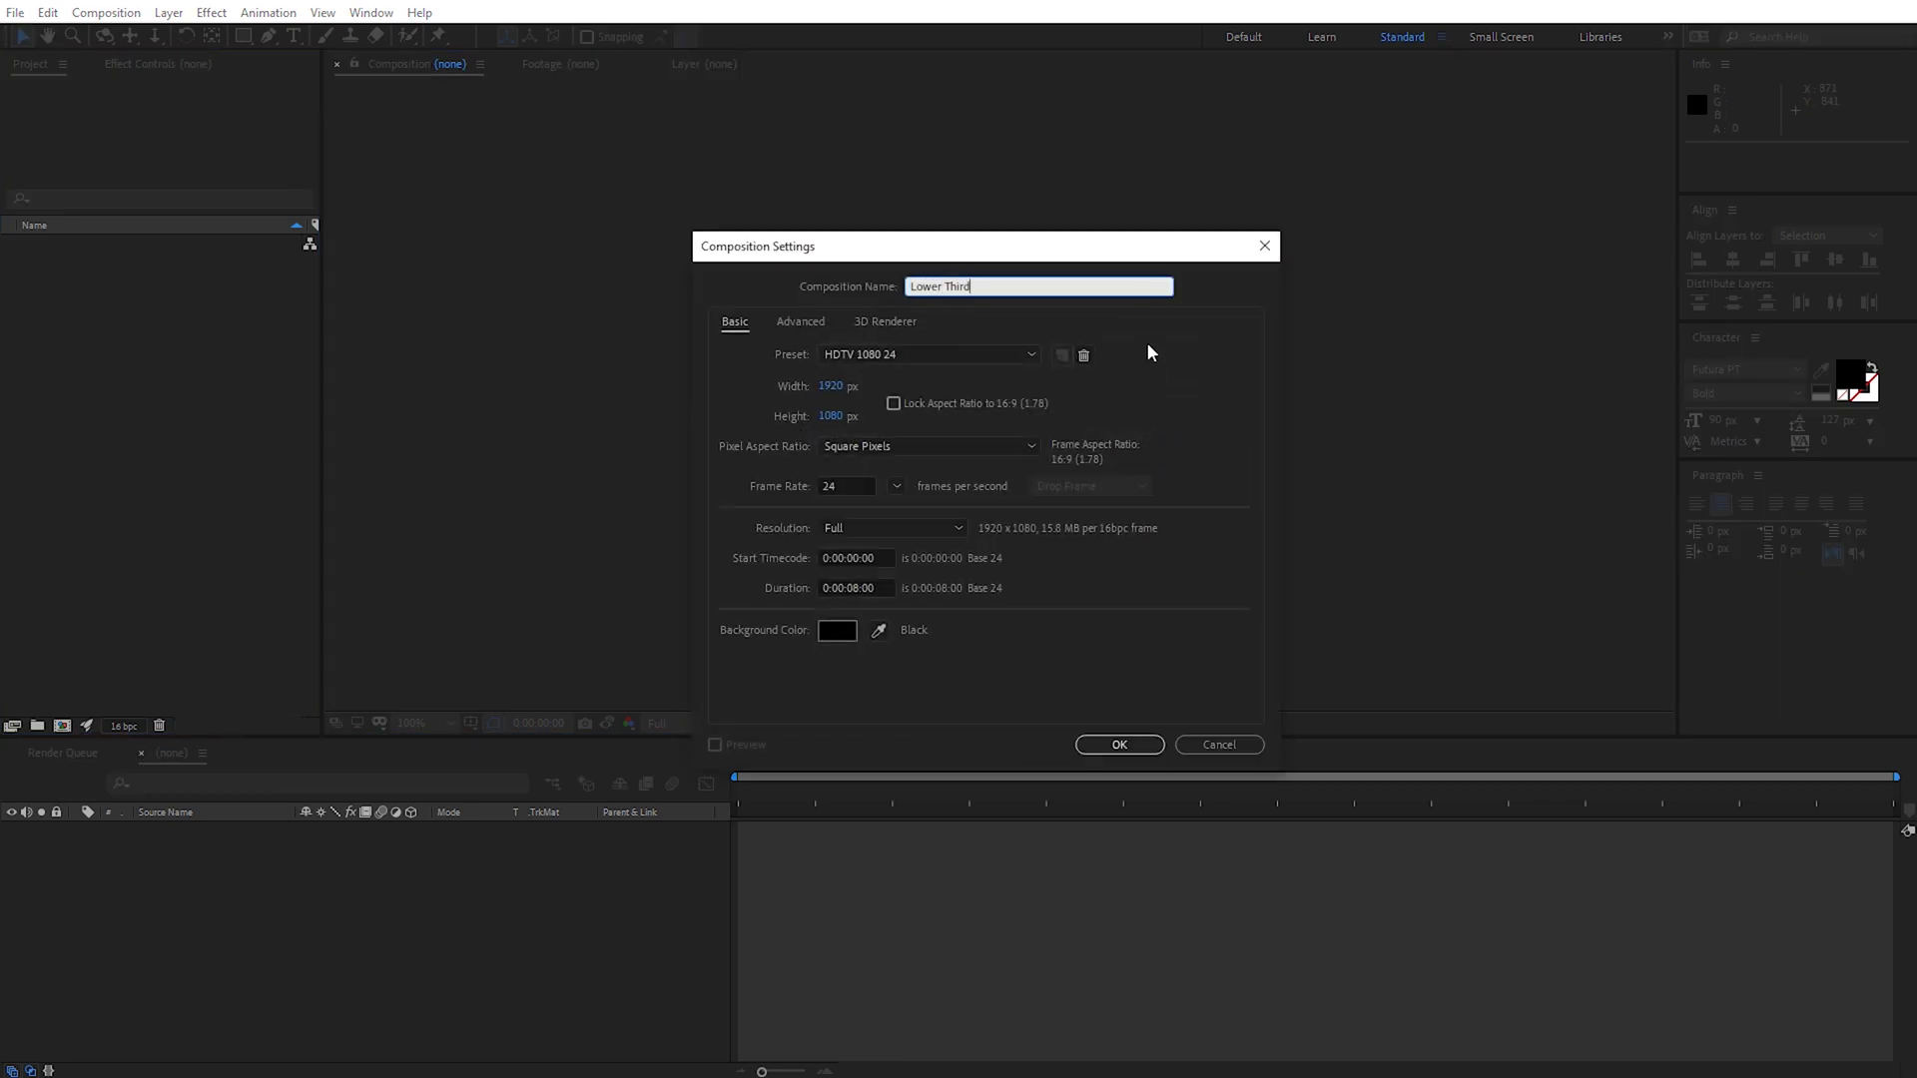
{"action": "left_click", "coordinate": [831, 387]}
{"action": "type", "text": "840"}
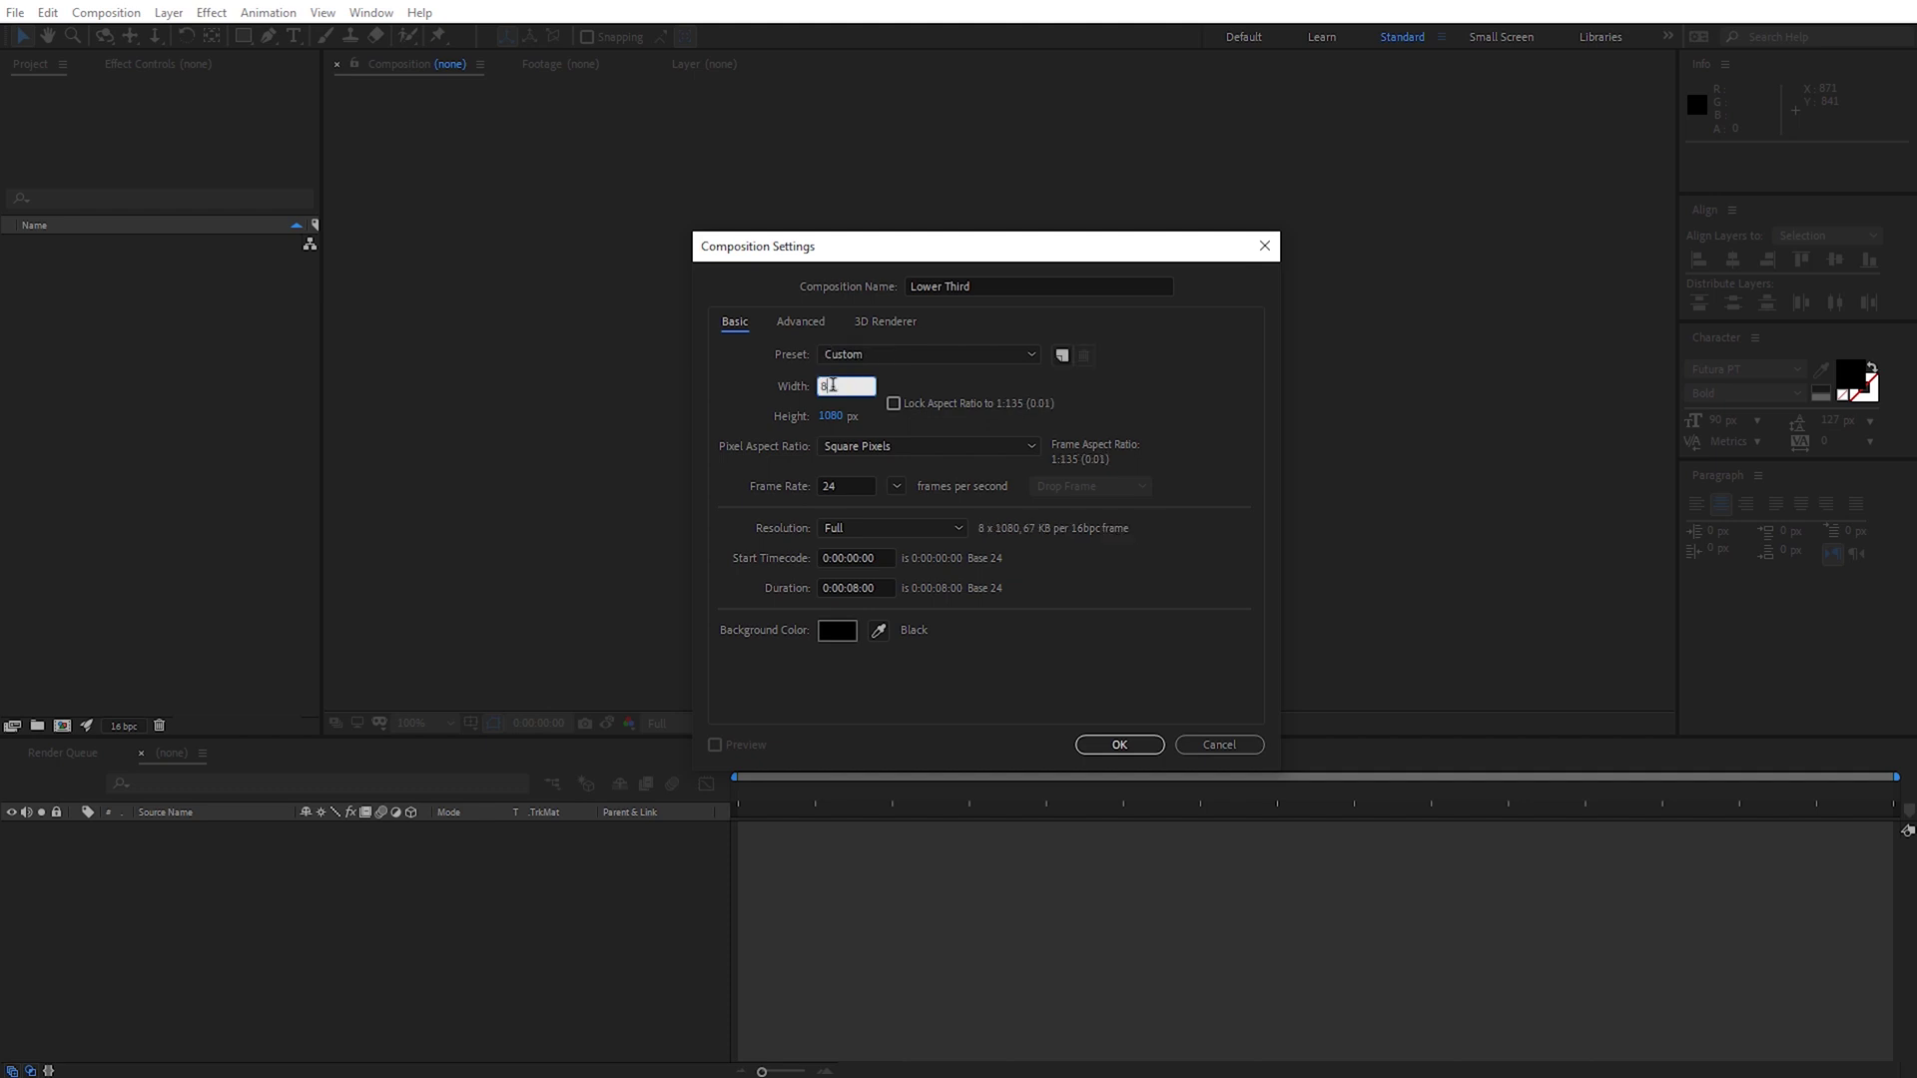
{"action": "left_click", "coordinate": [824, 415]}
{"action": "type", "text": "120"}
{"action": "key", "text": "Tab"}
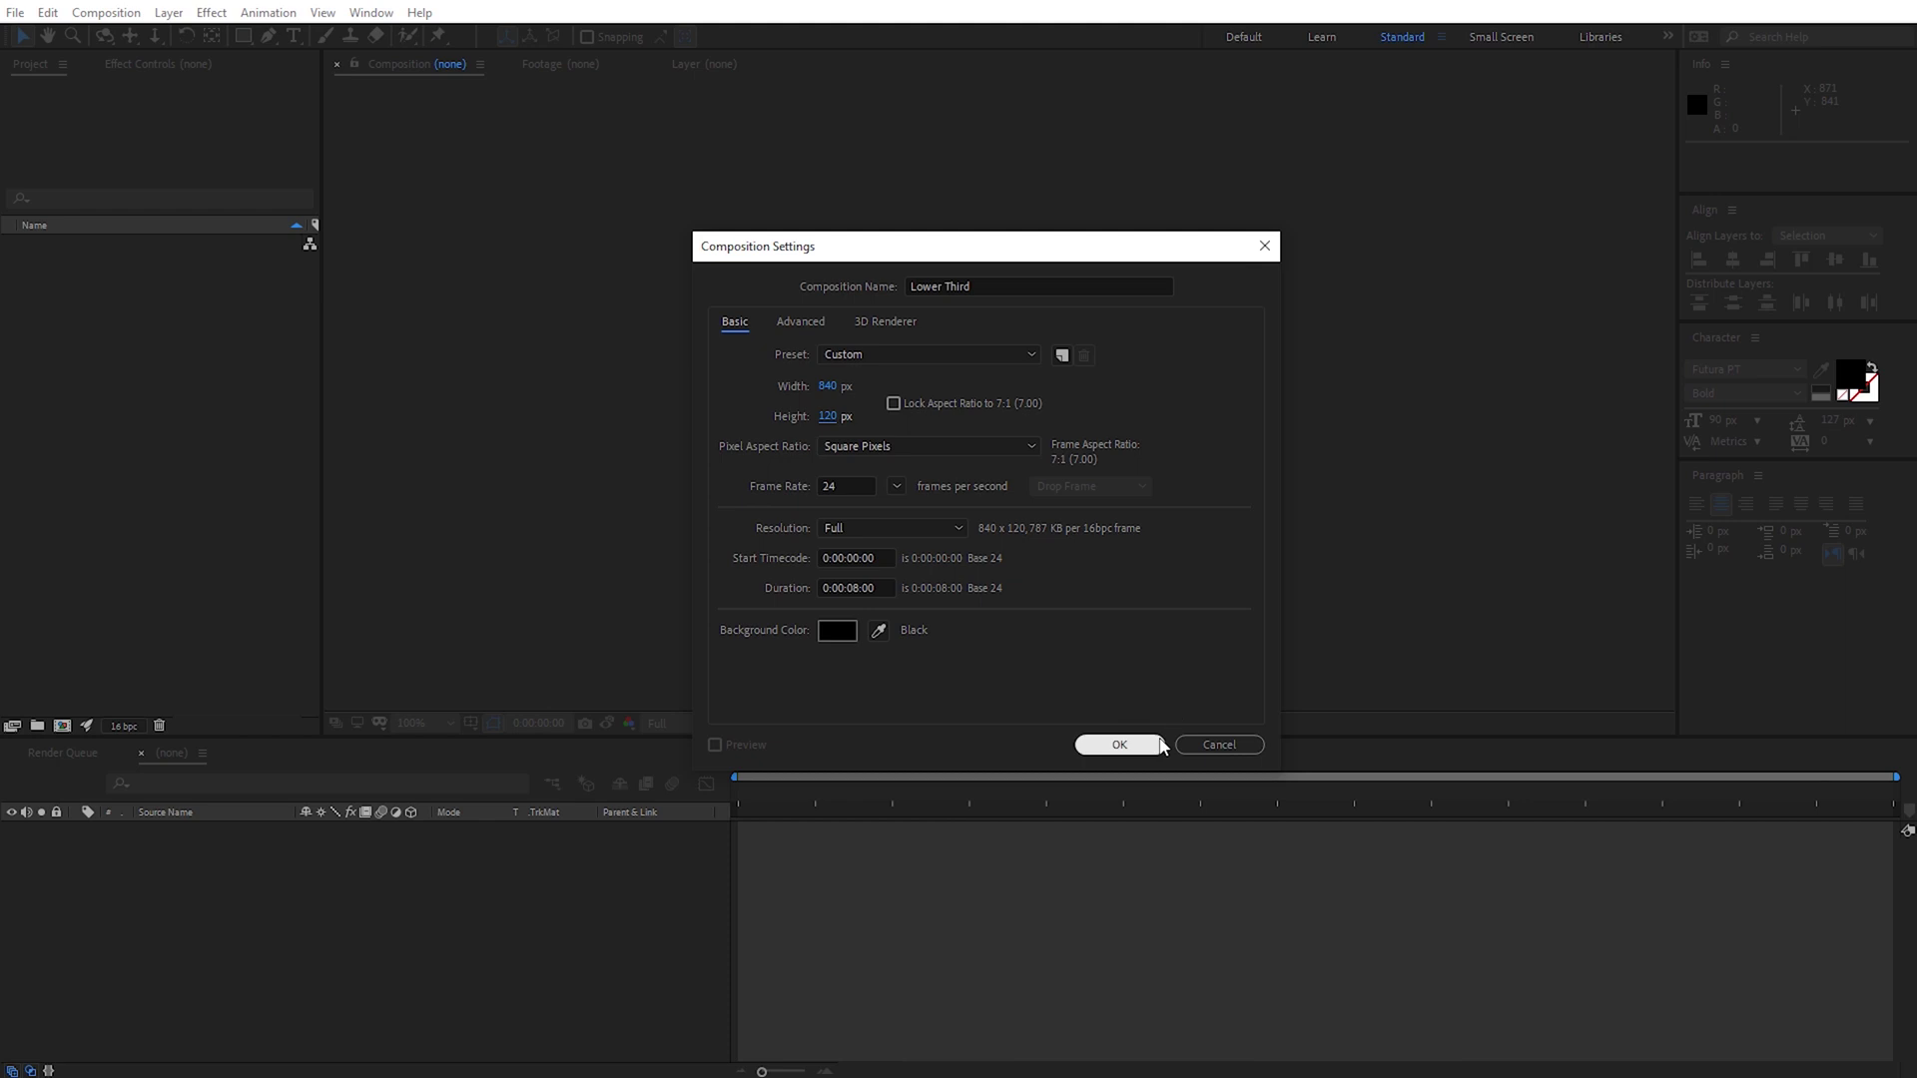
{"action": "left_click", "coordinate": [1119, 745]}
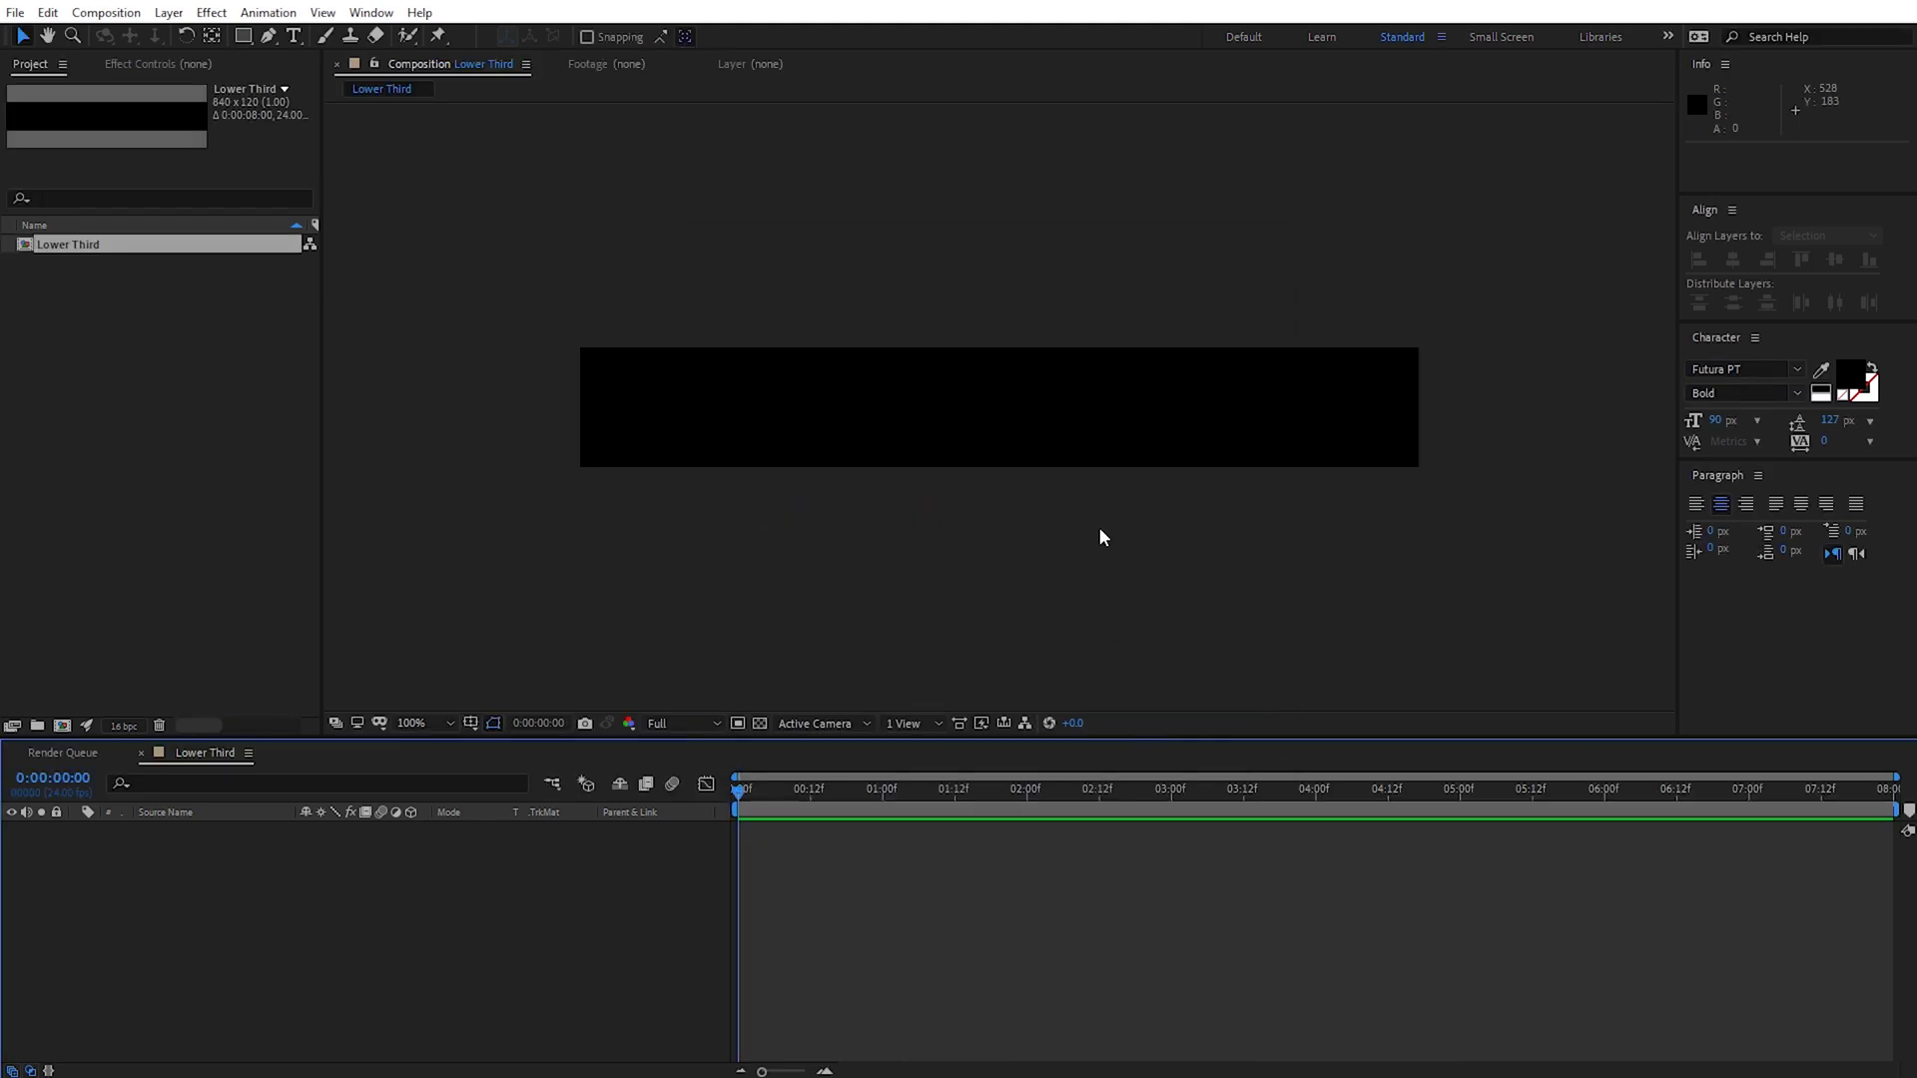
- Add a white solid named BG at the size of the composition
{"action": "right_click", "coordinate": [841, 535]}
{"action": "mouse_move", "coordinate": [894, 548]}
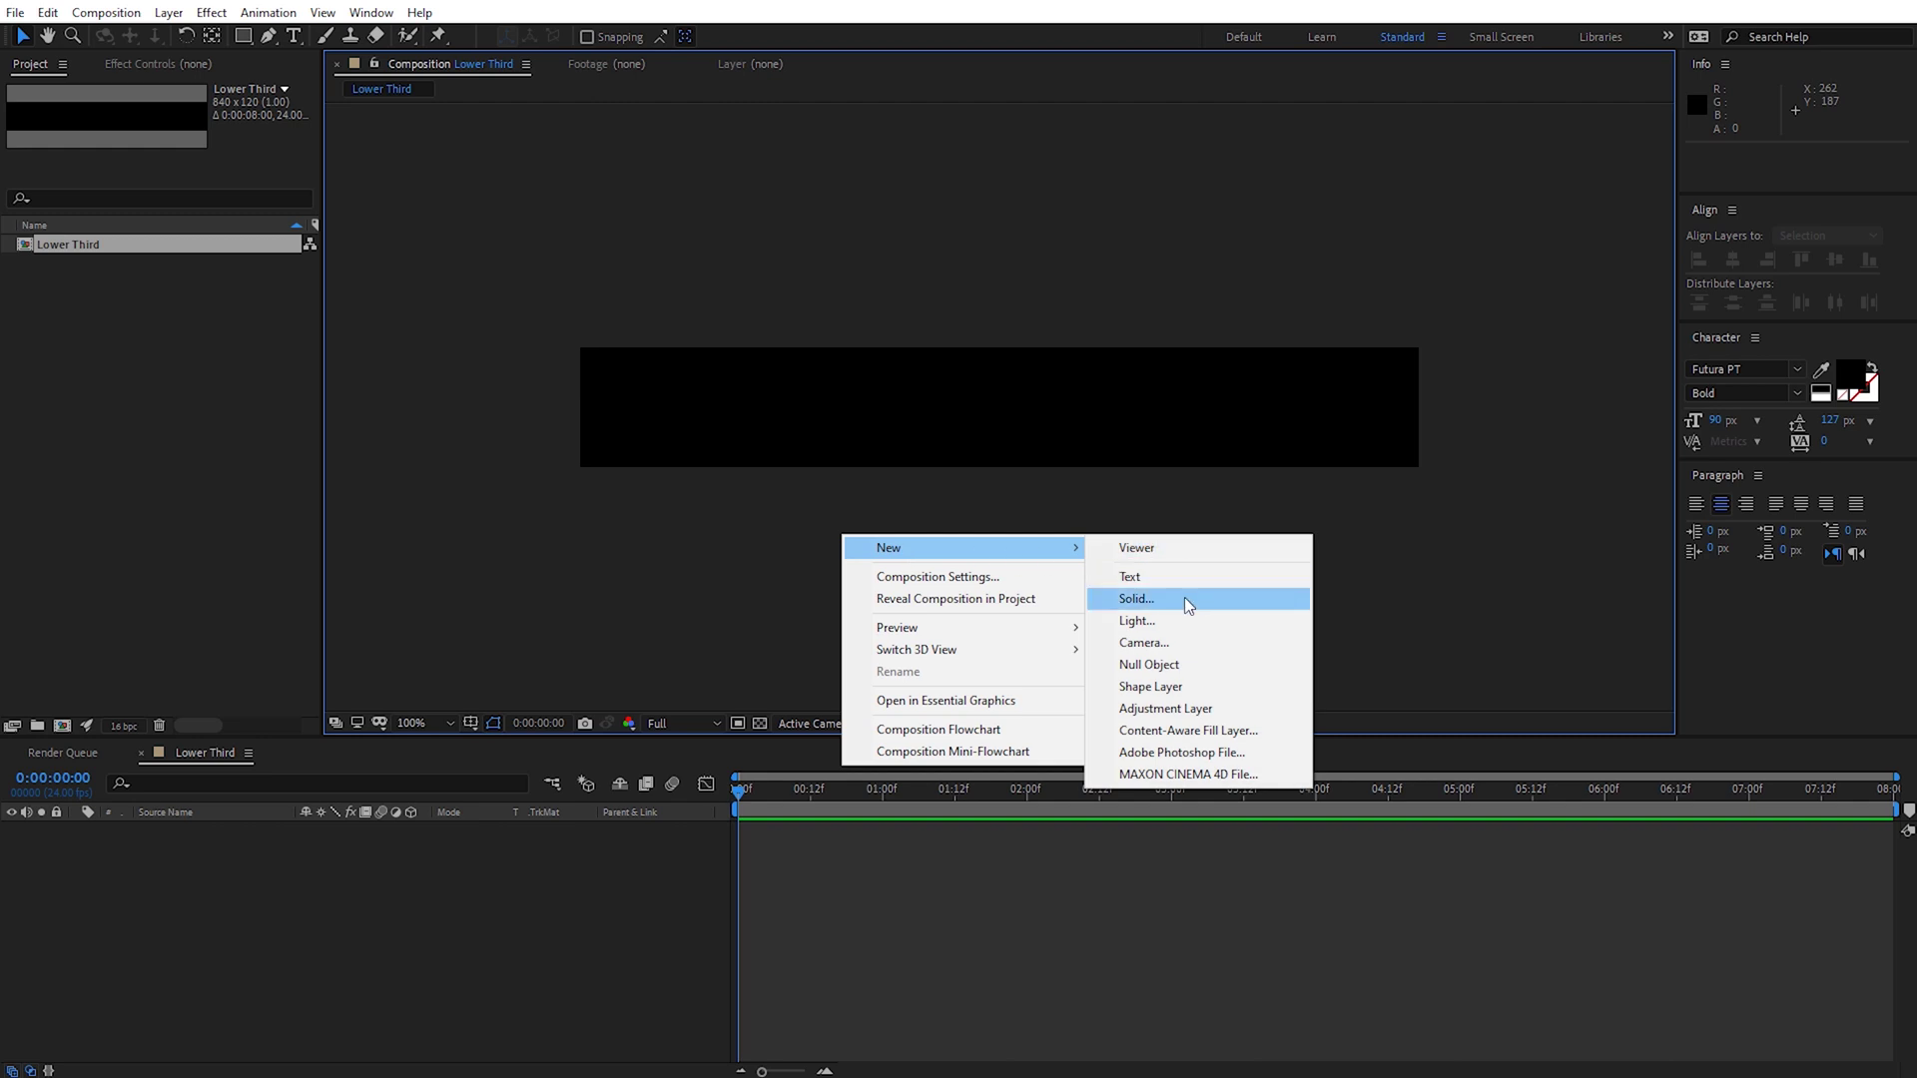
{"action": "left_click", "coordinate": [1184, 597]}
{"action": "left_click", "coordinate": [1098, 594]}
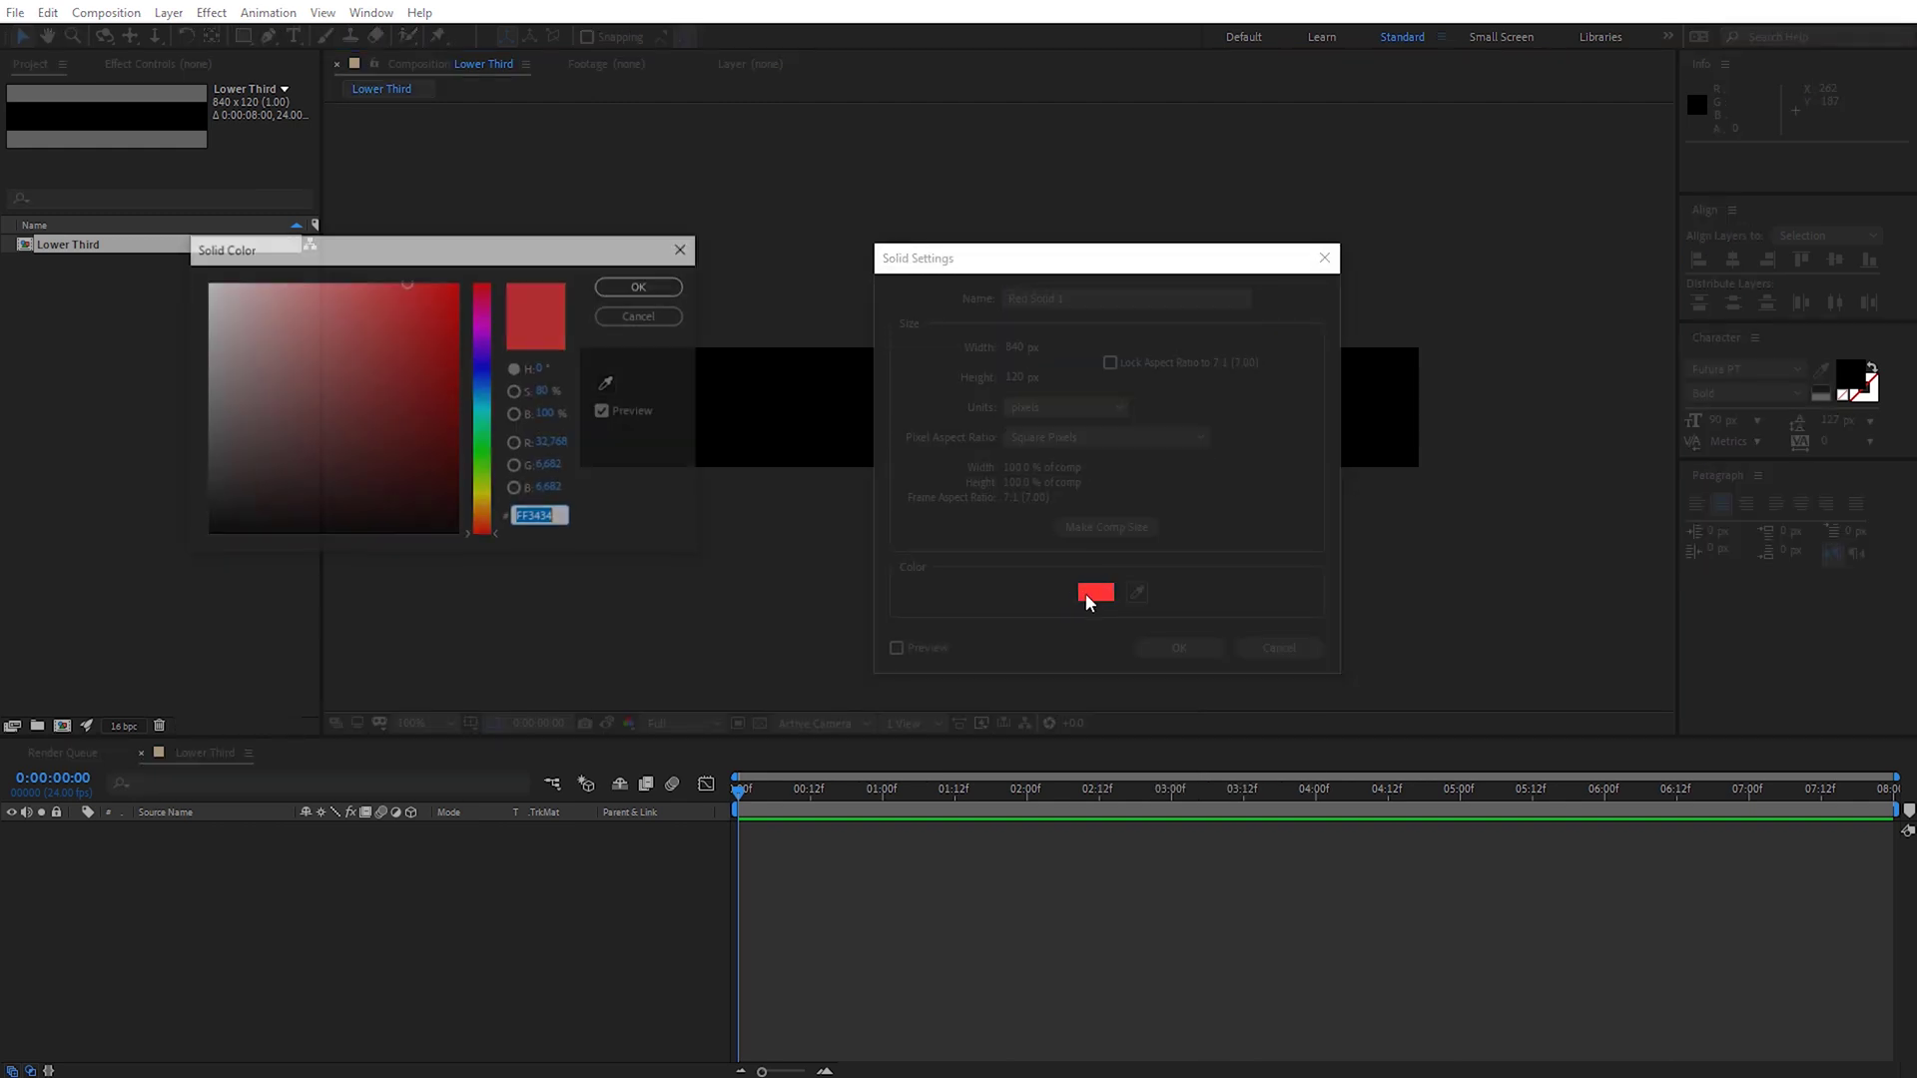
{"action": "left_click", "coordinate": [207, 282]}
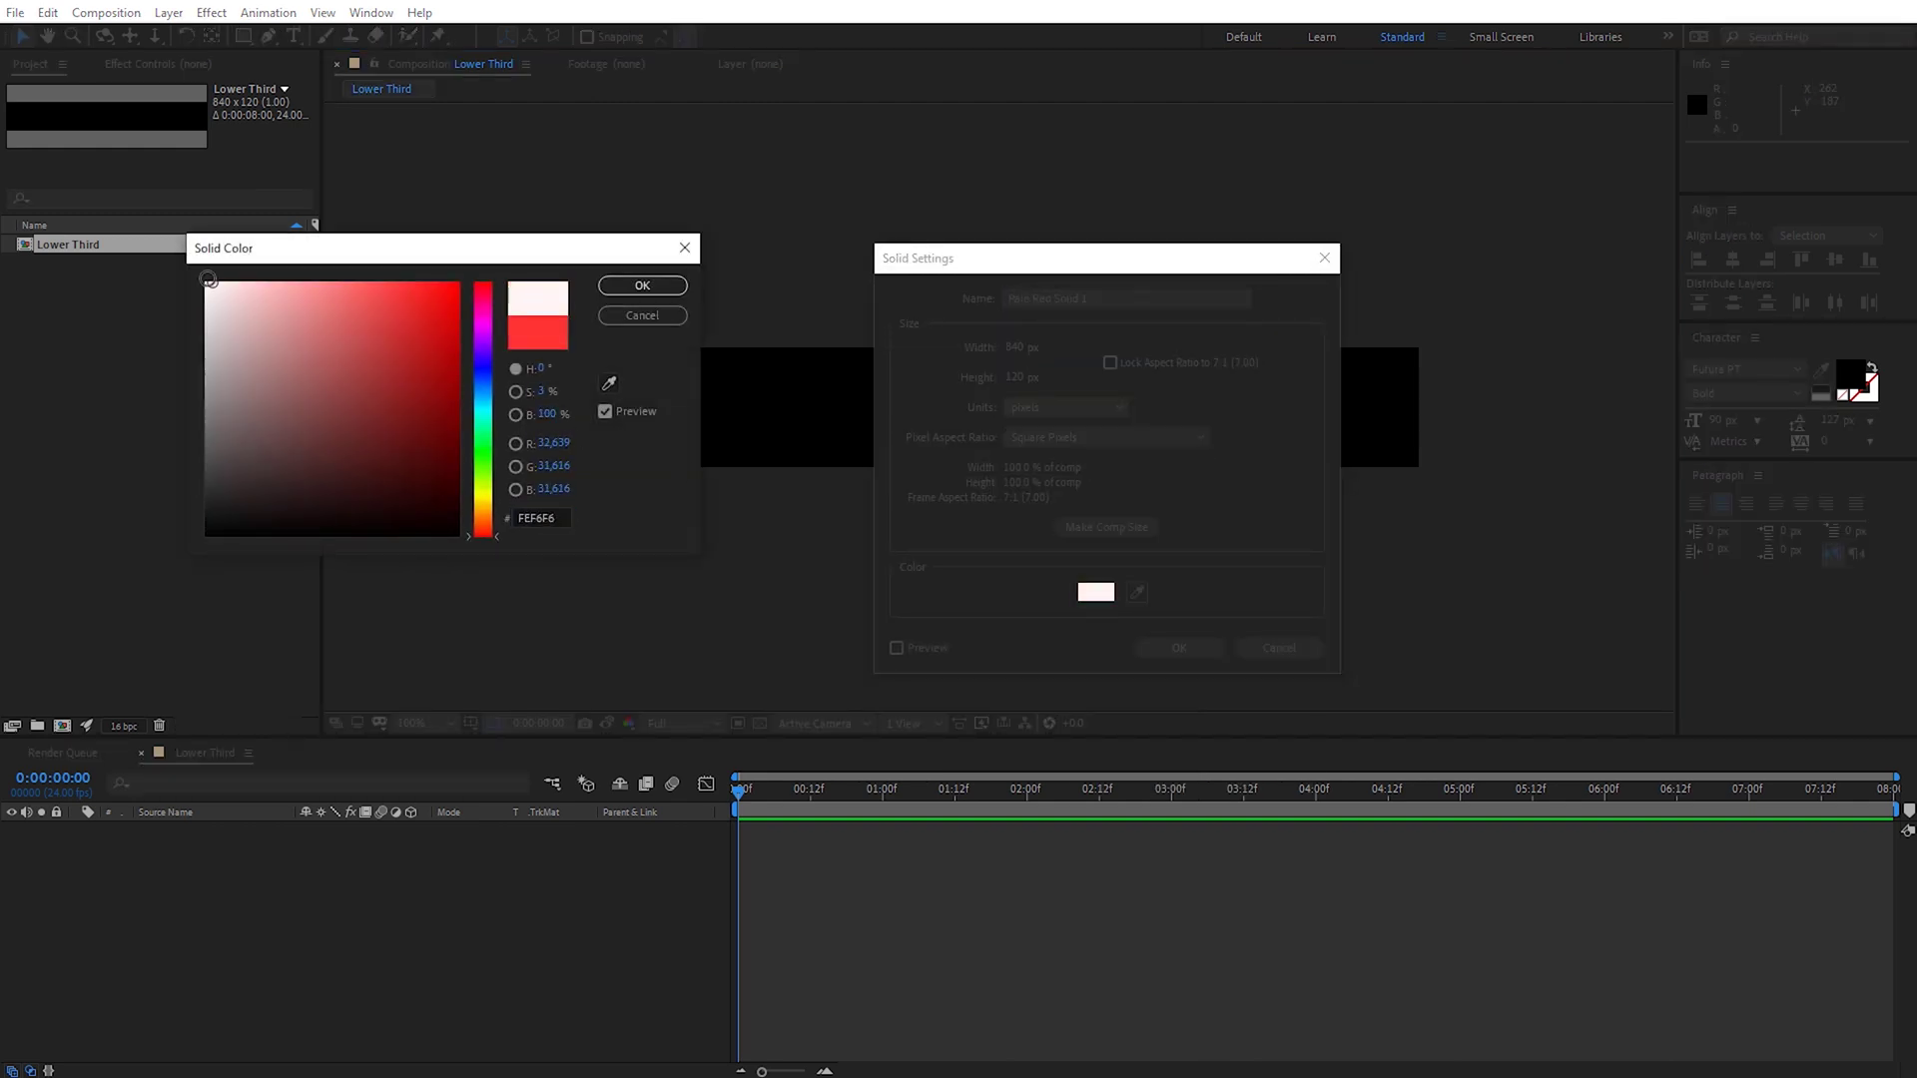
{"action": "left_click", "coordinate": [642, 286]}
{"action": "type", "text": "BG"}
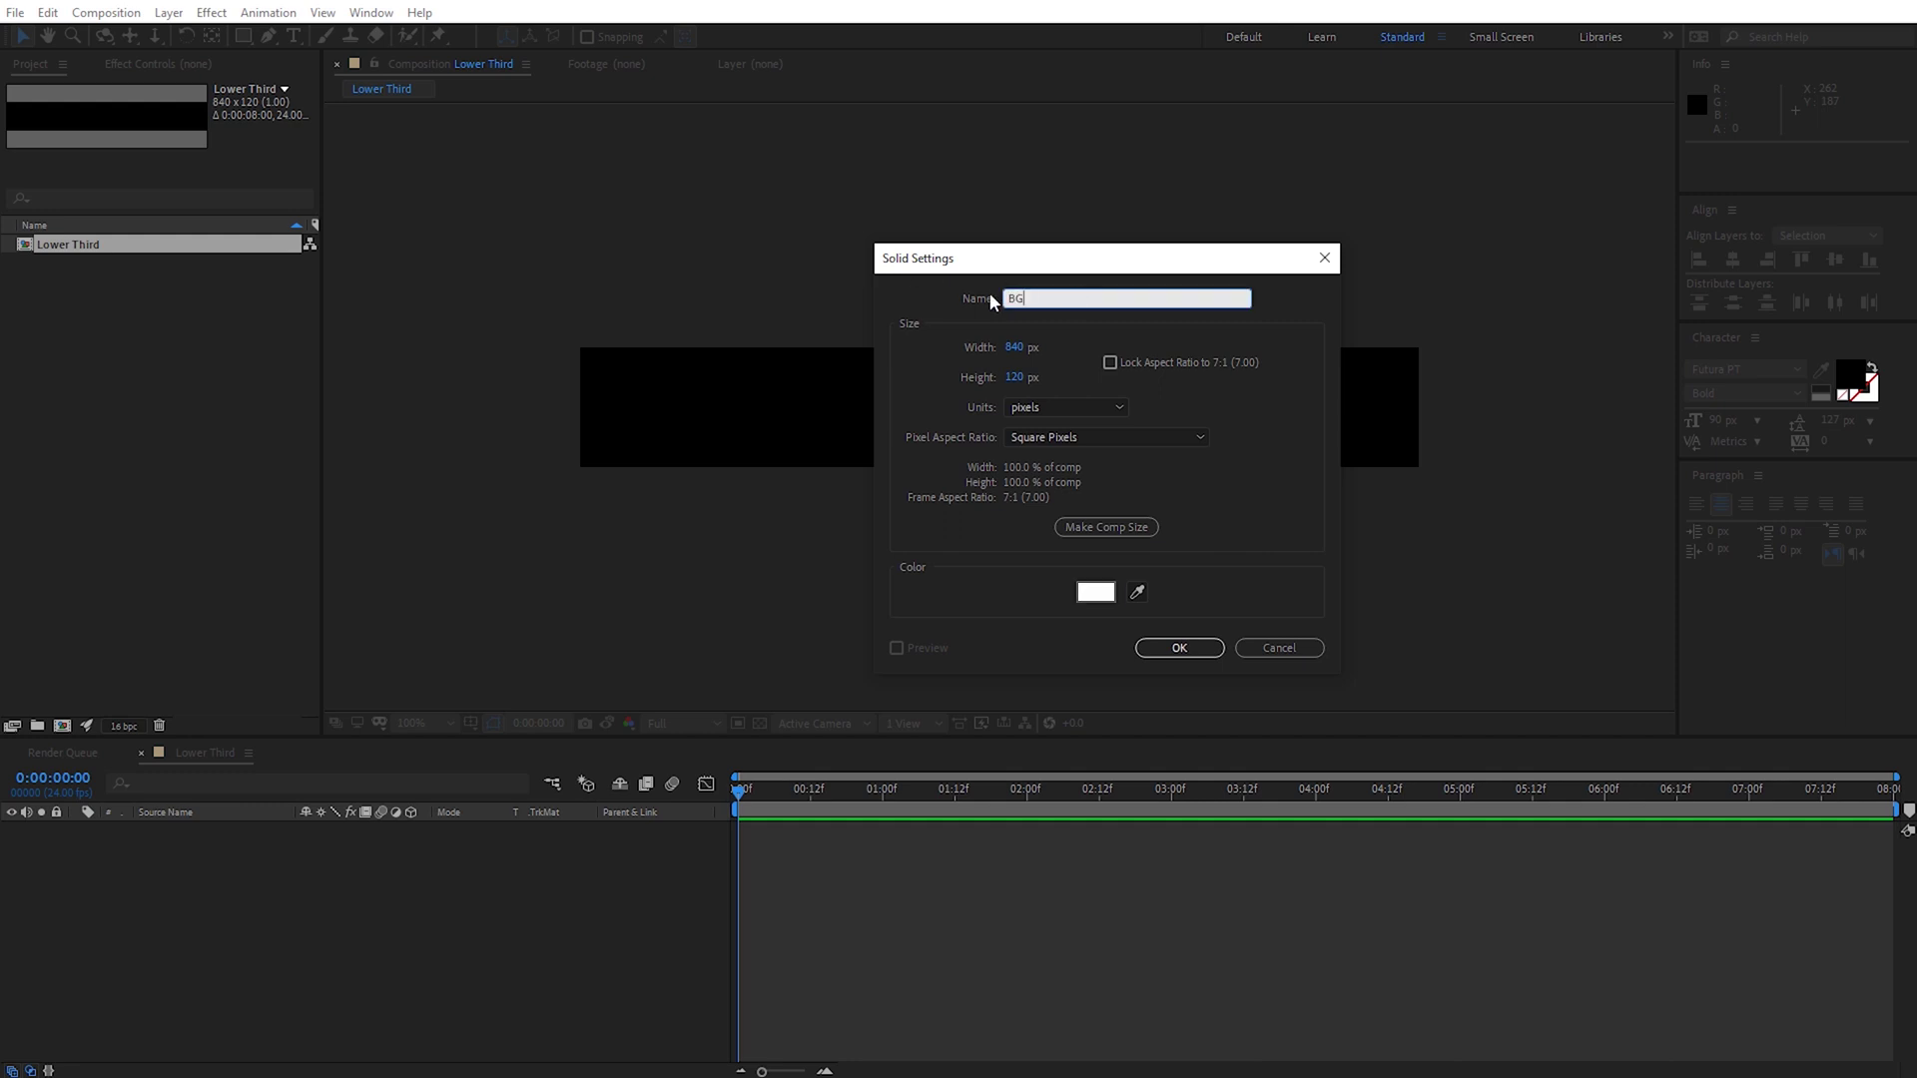
{"action": "left_click", "coordinate": [1106, 527]}
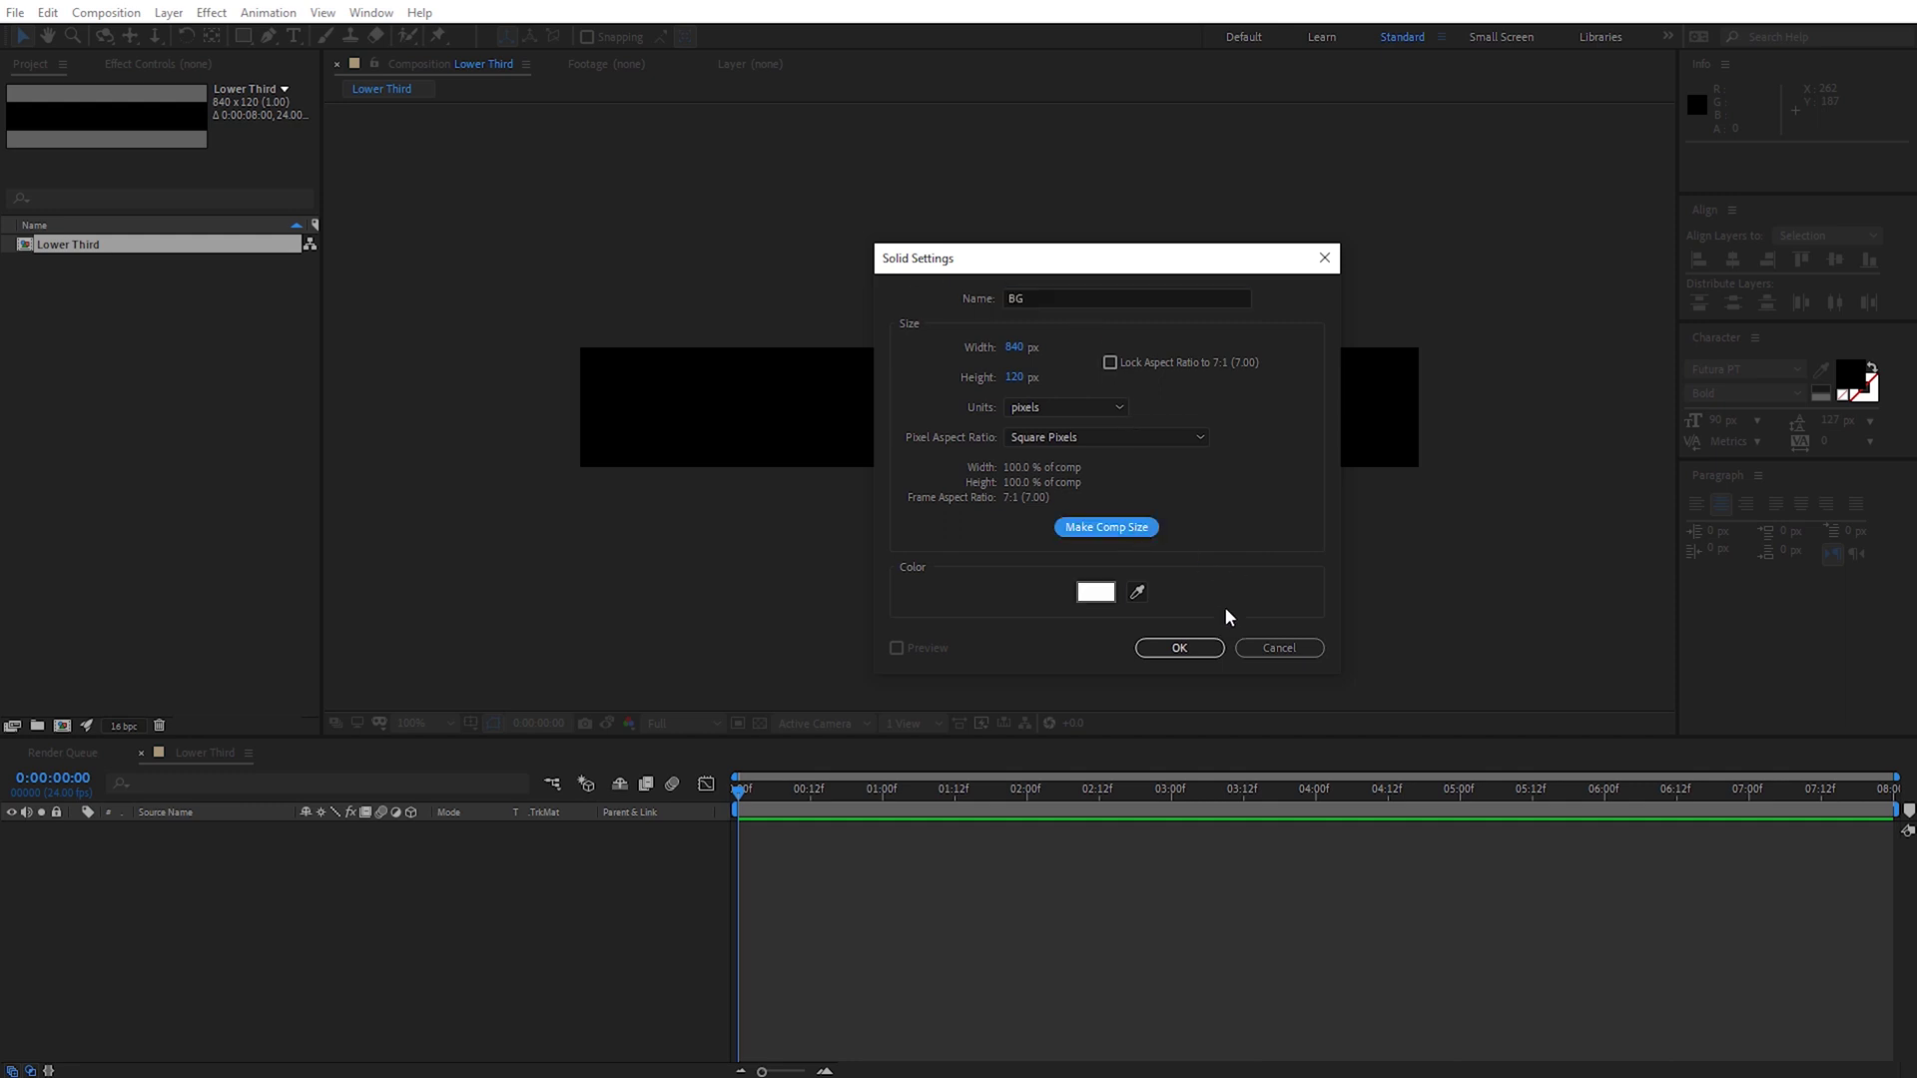
{"action": "left_click", "coordinate": [1180, 648]}
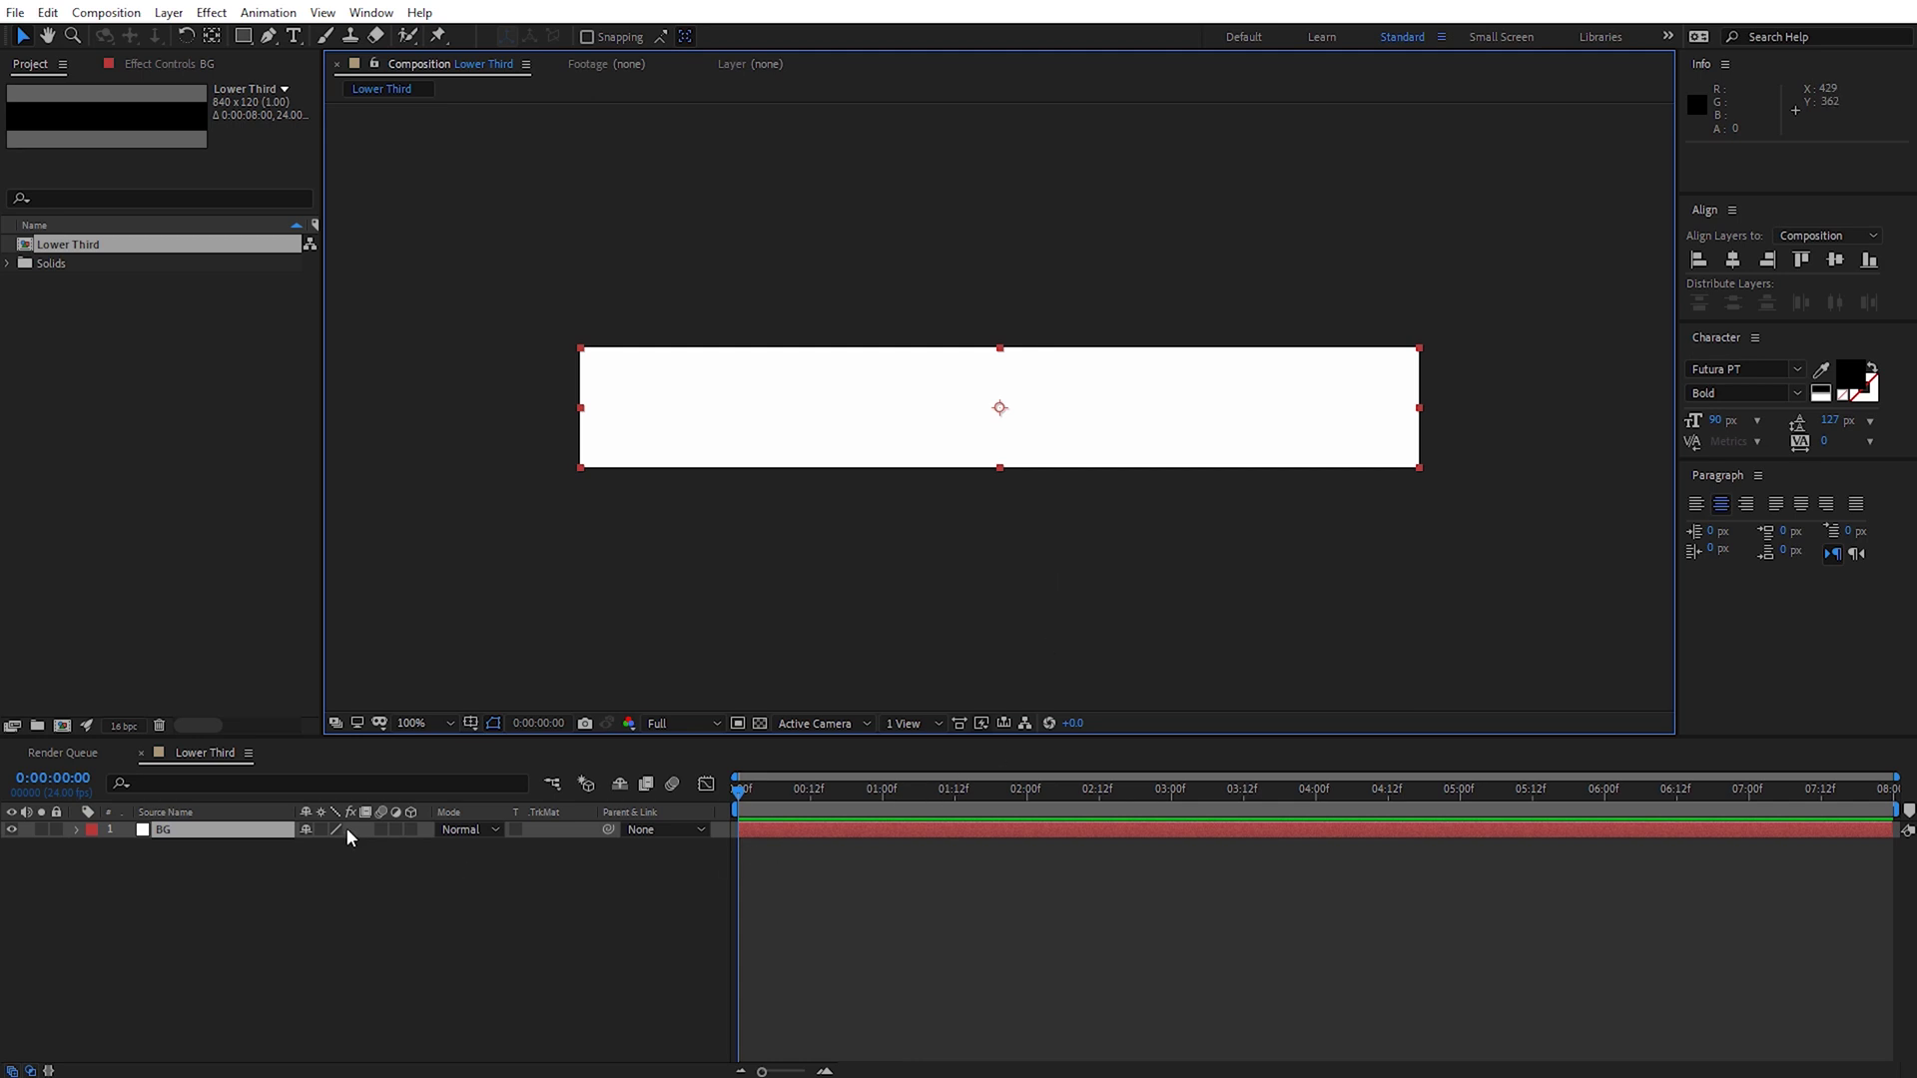
- Set a Position keyframe on the BG layer at 0:00:01:00
{"action": "left_click", "coordinate": [249, 834]}
{"action": "key", "text": "p"}
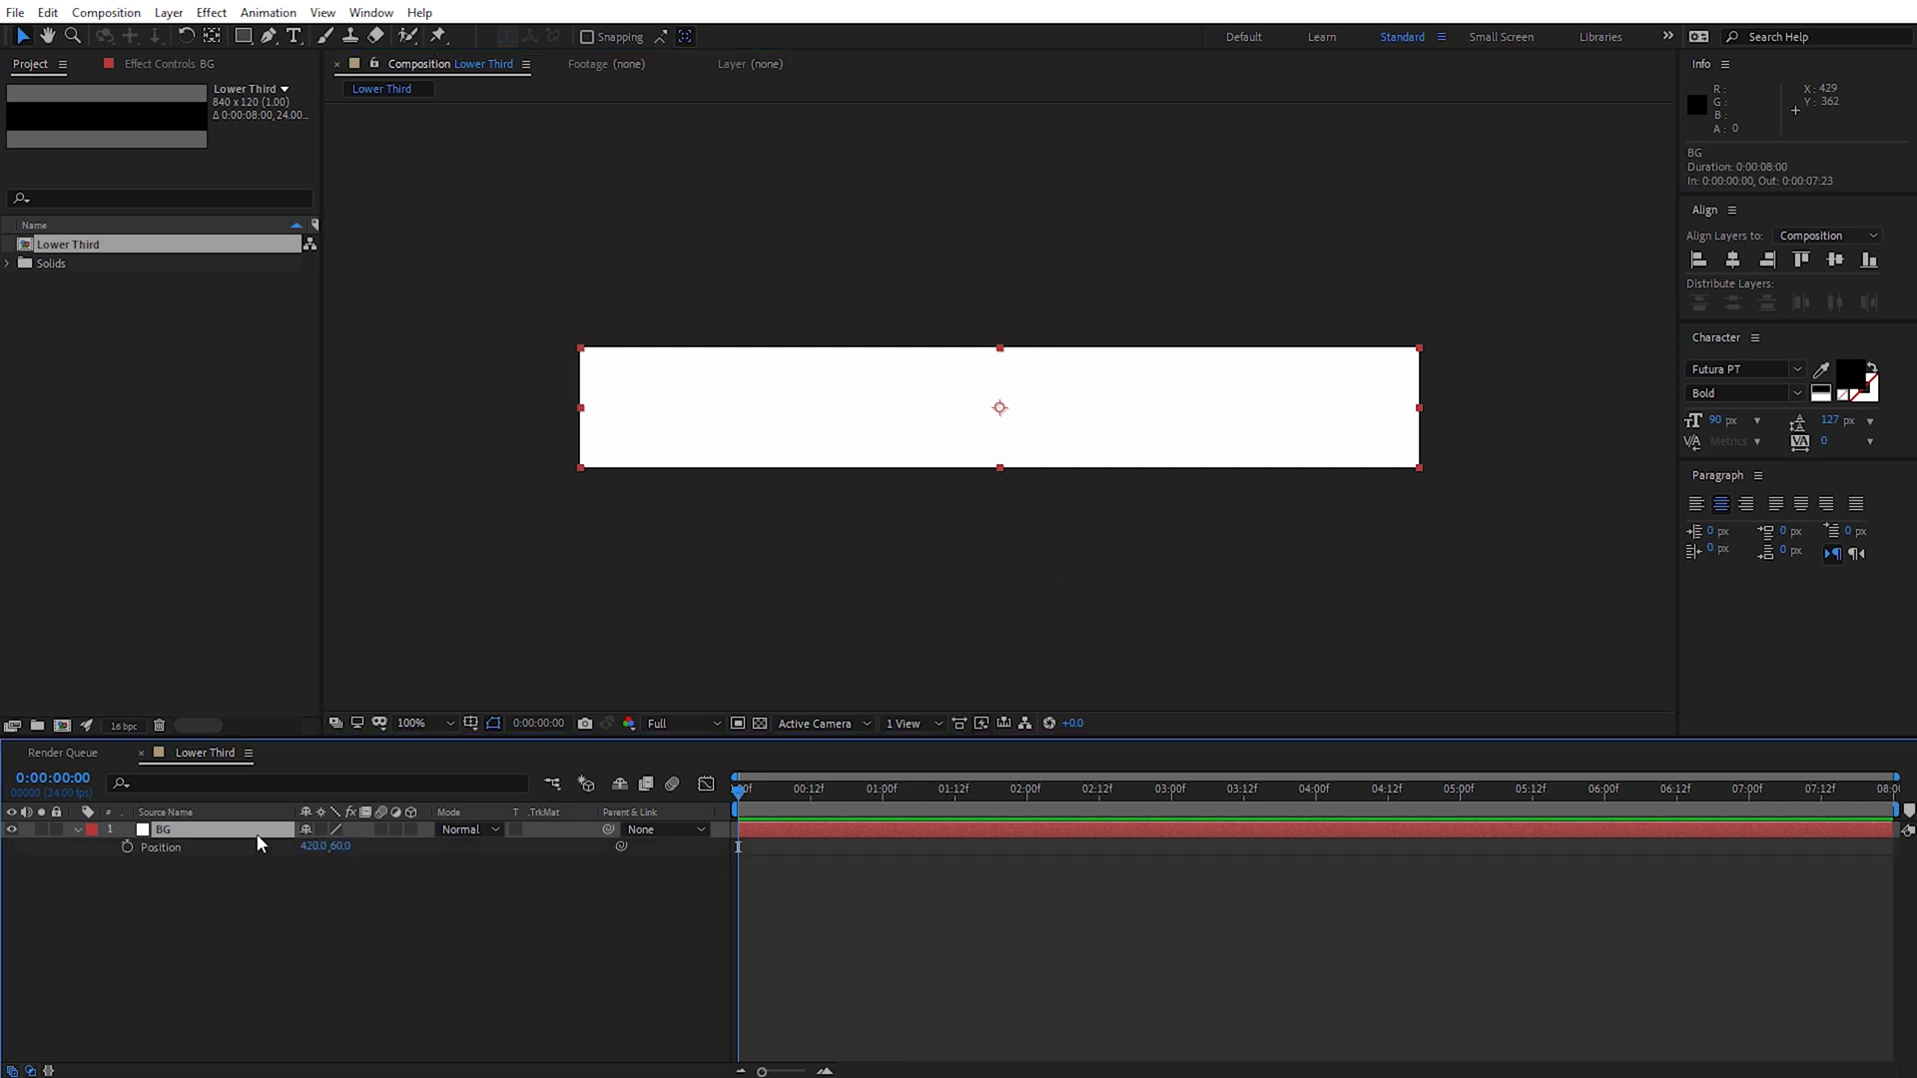
{"action": "left_click_drag", "start_coordinate": [742, 802], "coordinate": [888, 819]}
{"action": "left_click", "coordinate": [127, 847]}
- At 0:00:00:00, move the BG solid horizontally out of the frame's left side to position -430, 60
{"action": "left_click_drag", "start_coordinate": [886, 805], "coordinate": [717, 811]}
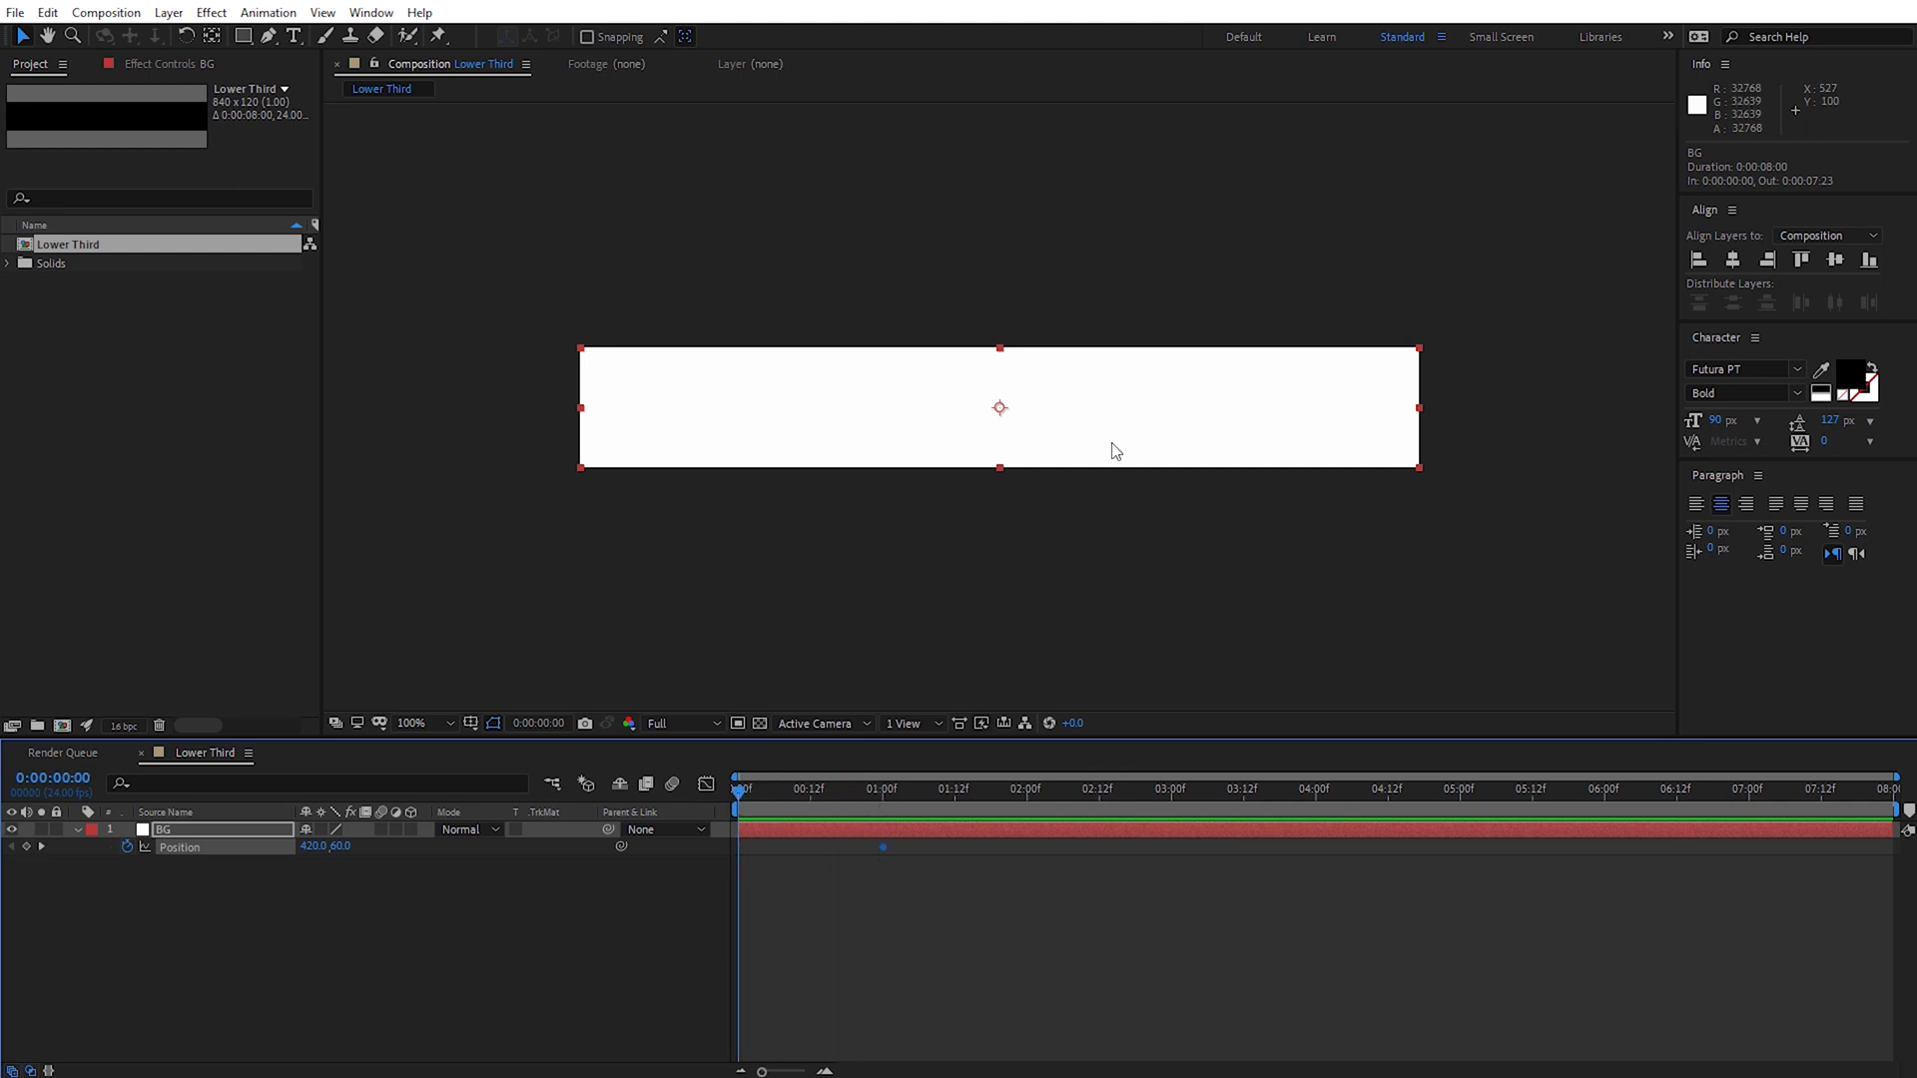
{"action": "left_click", "coordinate": [1132, 412]}
{"action": "key", "text": "alt+shift+p"}
{"action": "left_click_drag", "start_coordinate": [1131, 412], "coordinate": [279, 410]}
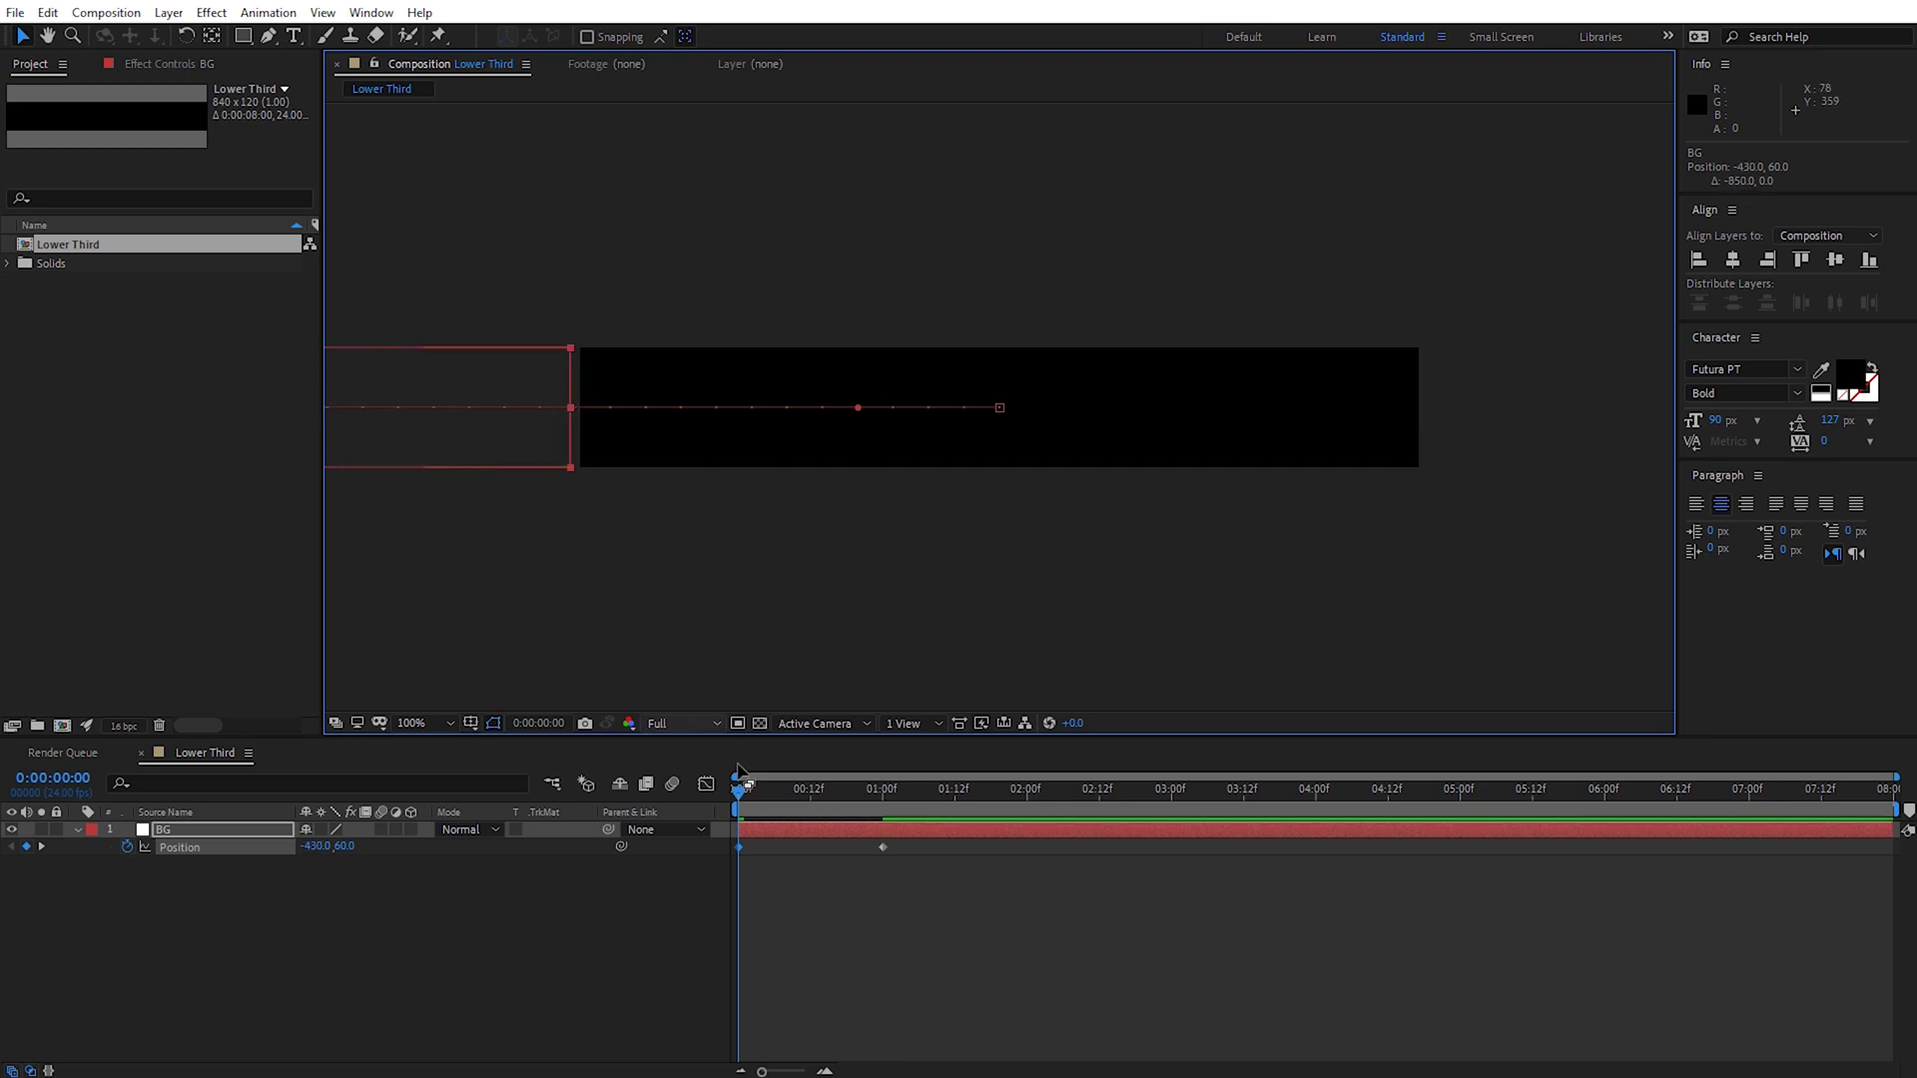
- Easy-ease the BG Position keyframe at 1 second, stretch its incoming speed handle back to about 12 frames, and preview the slide-in
{"action": "left_click_drag", "start_coordinate": [743, 794], "coordinate": [919, 791]}
{"action": "left_click", "coordinate": [883, 848]}
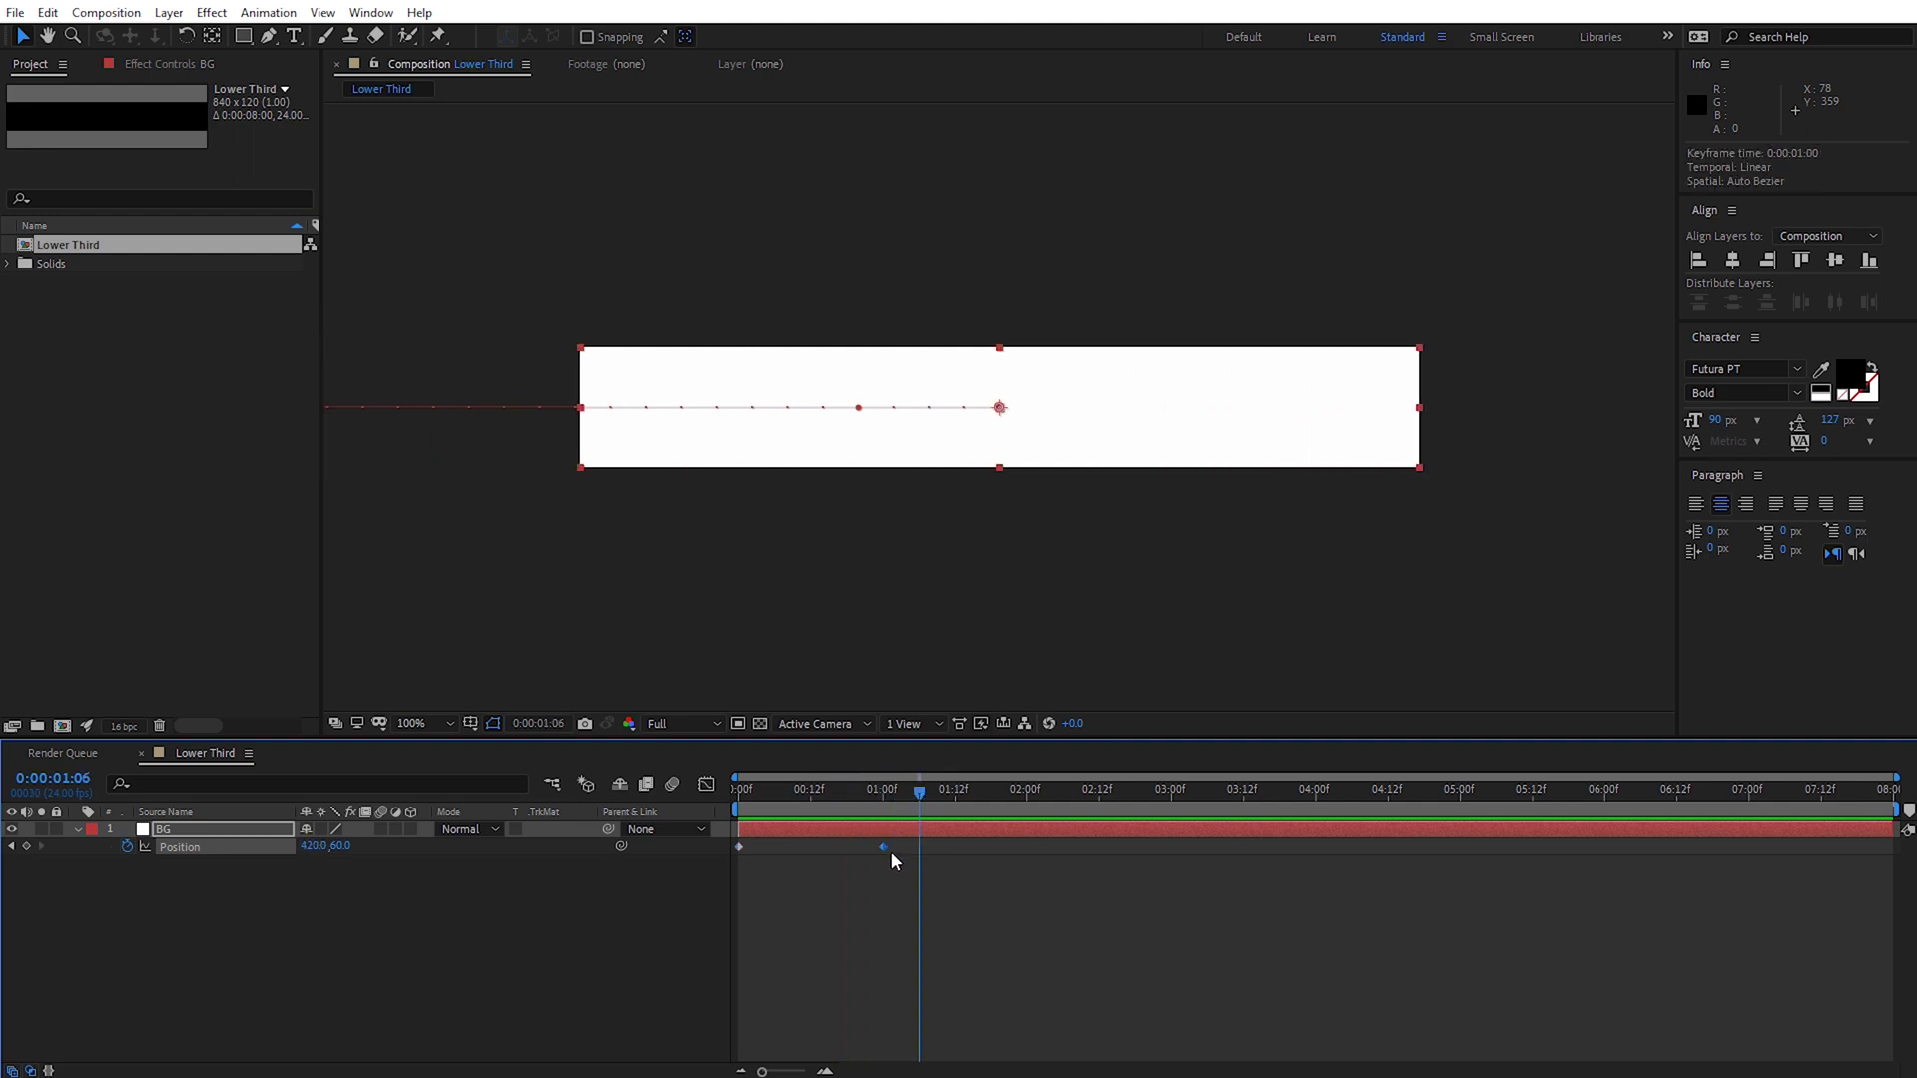
{"action": "key", "text": "F9"}
{"action": "left_click", "coordinate": [706, 785]}
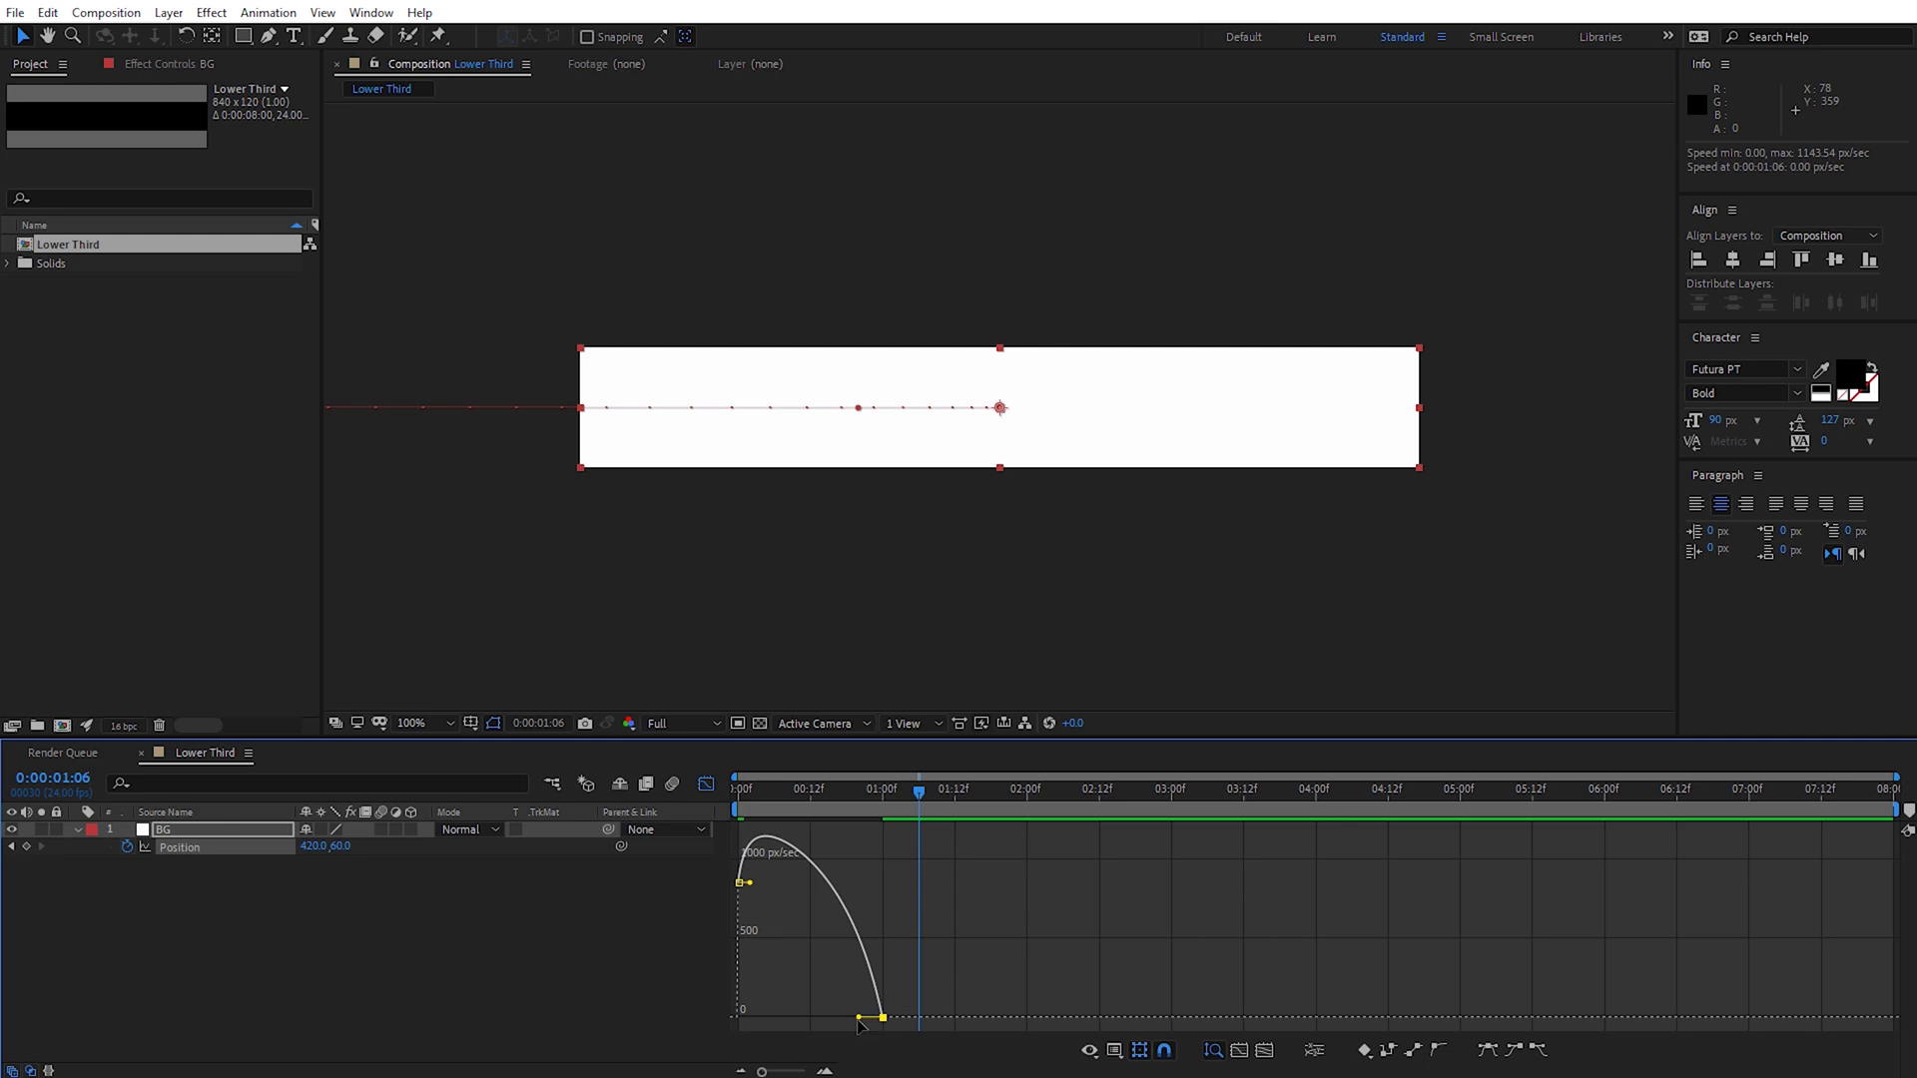
{"action": "left_click_drag", "start_coordinate": [858, 1023], "coordinate": [809, 1023]}
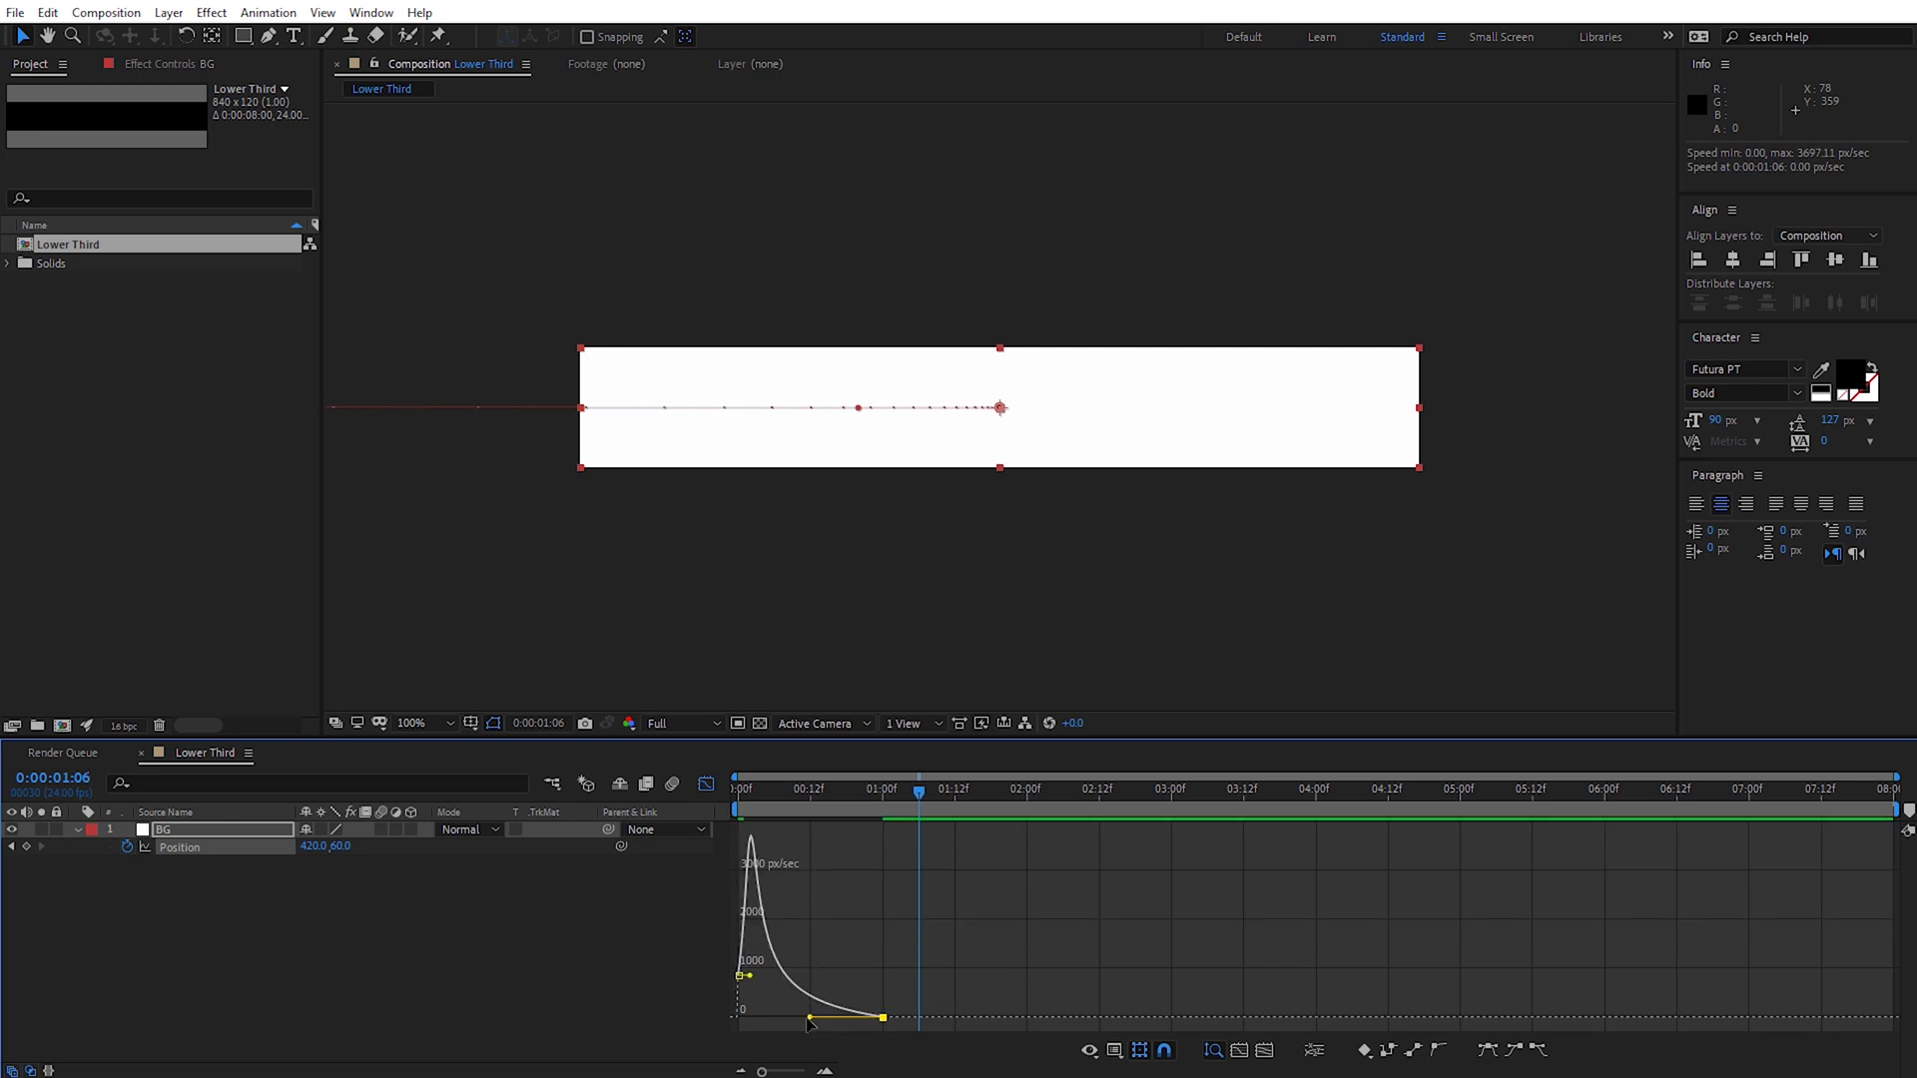
{"action": "left_click", "coordinate": [706, 786]}
{"action": "left_click_drag", "start_coordinate": [926, 788], "coordinate": [730, 805]}
{"action": "key", "text": "space"}
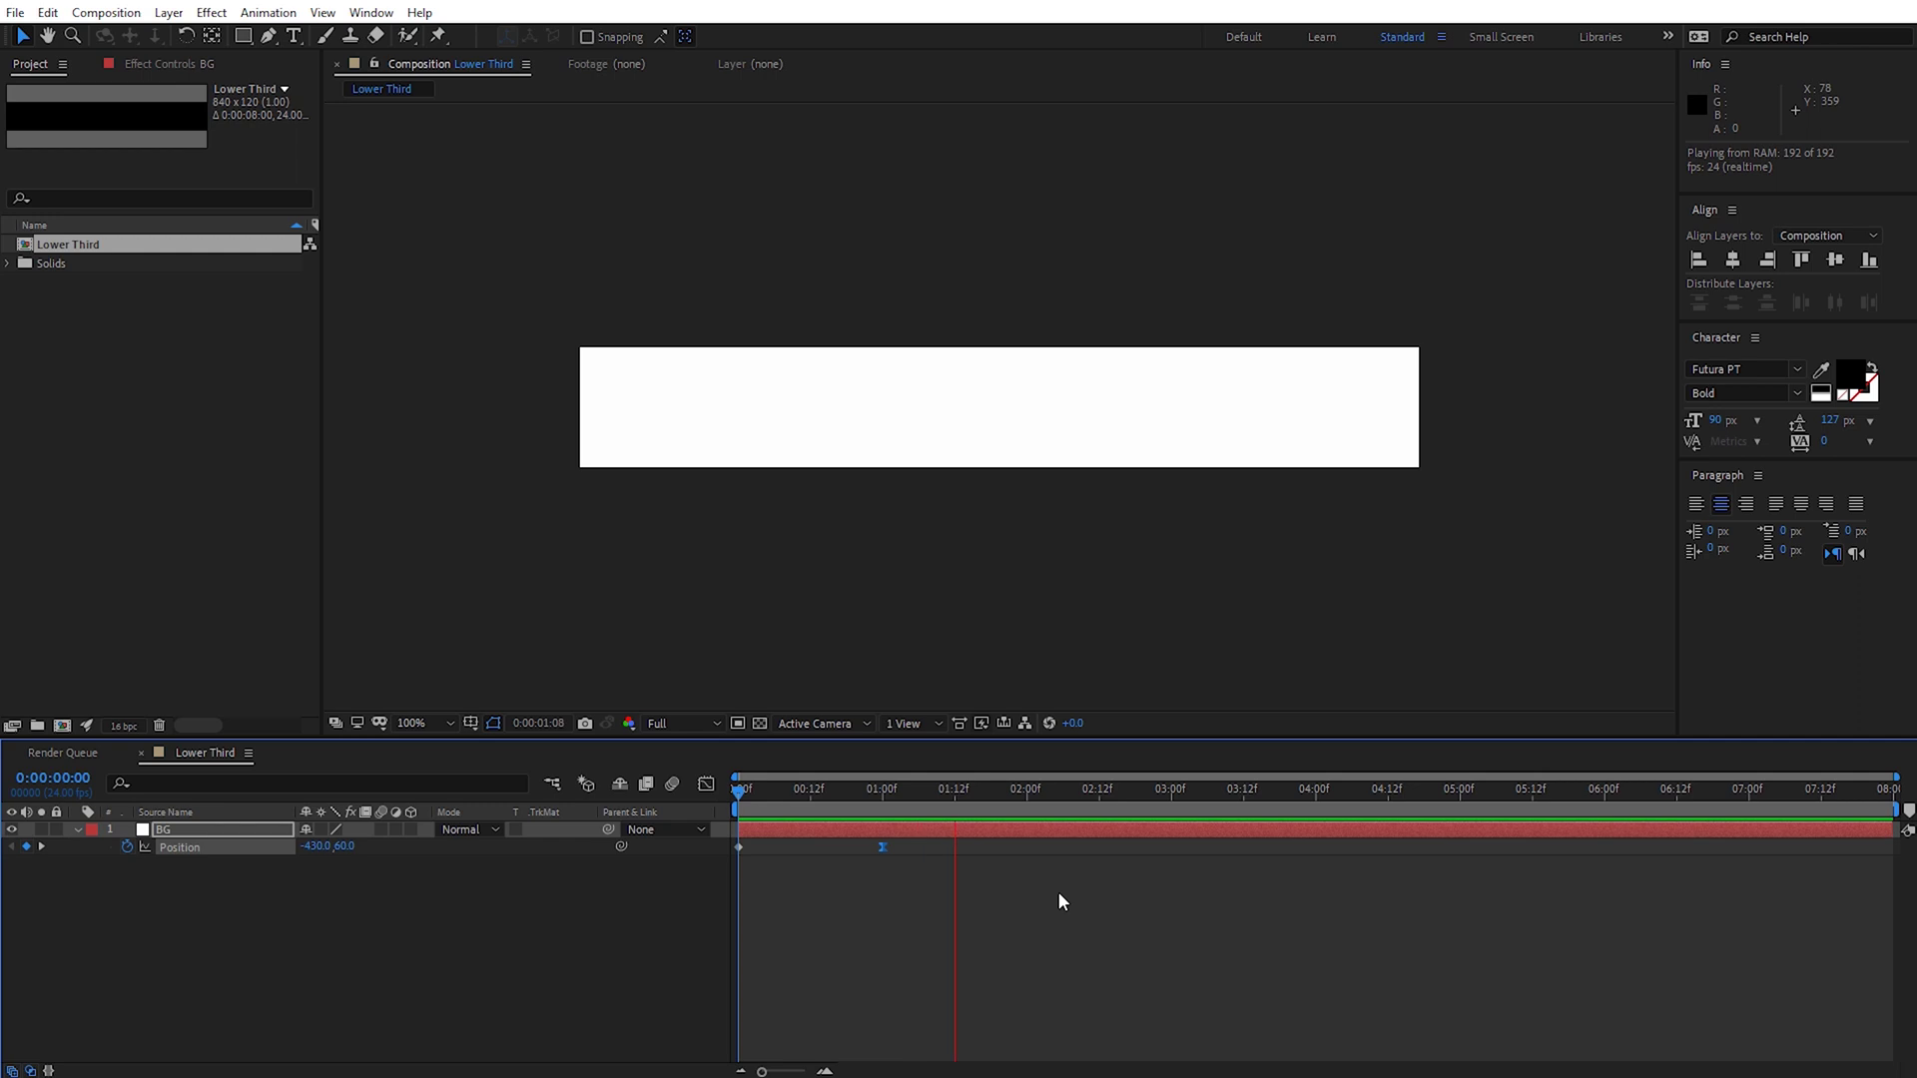
- Add a Position keyframe holding the BG layer in place at 0:00:06:00
{"action": "left_click", "coordinate": [878, 798]}
{"action": "left_click_drag", "start_coordinate": [880, 809], "coordinate": [1608, 839]}
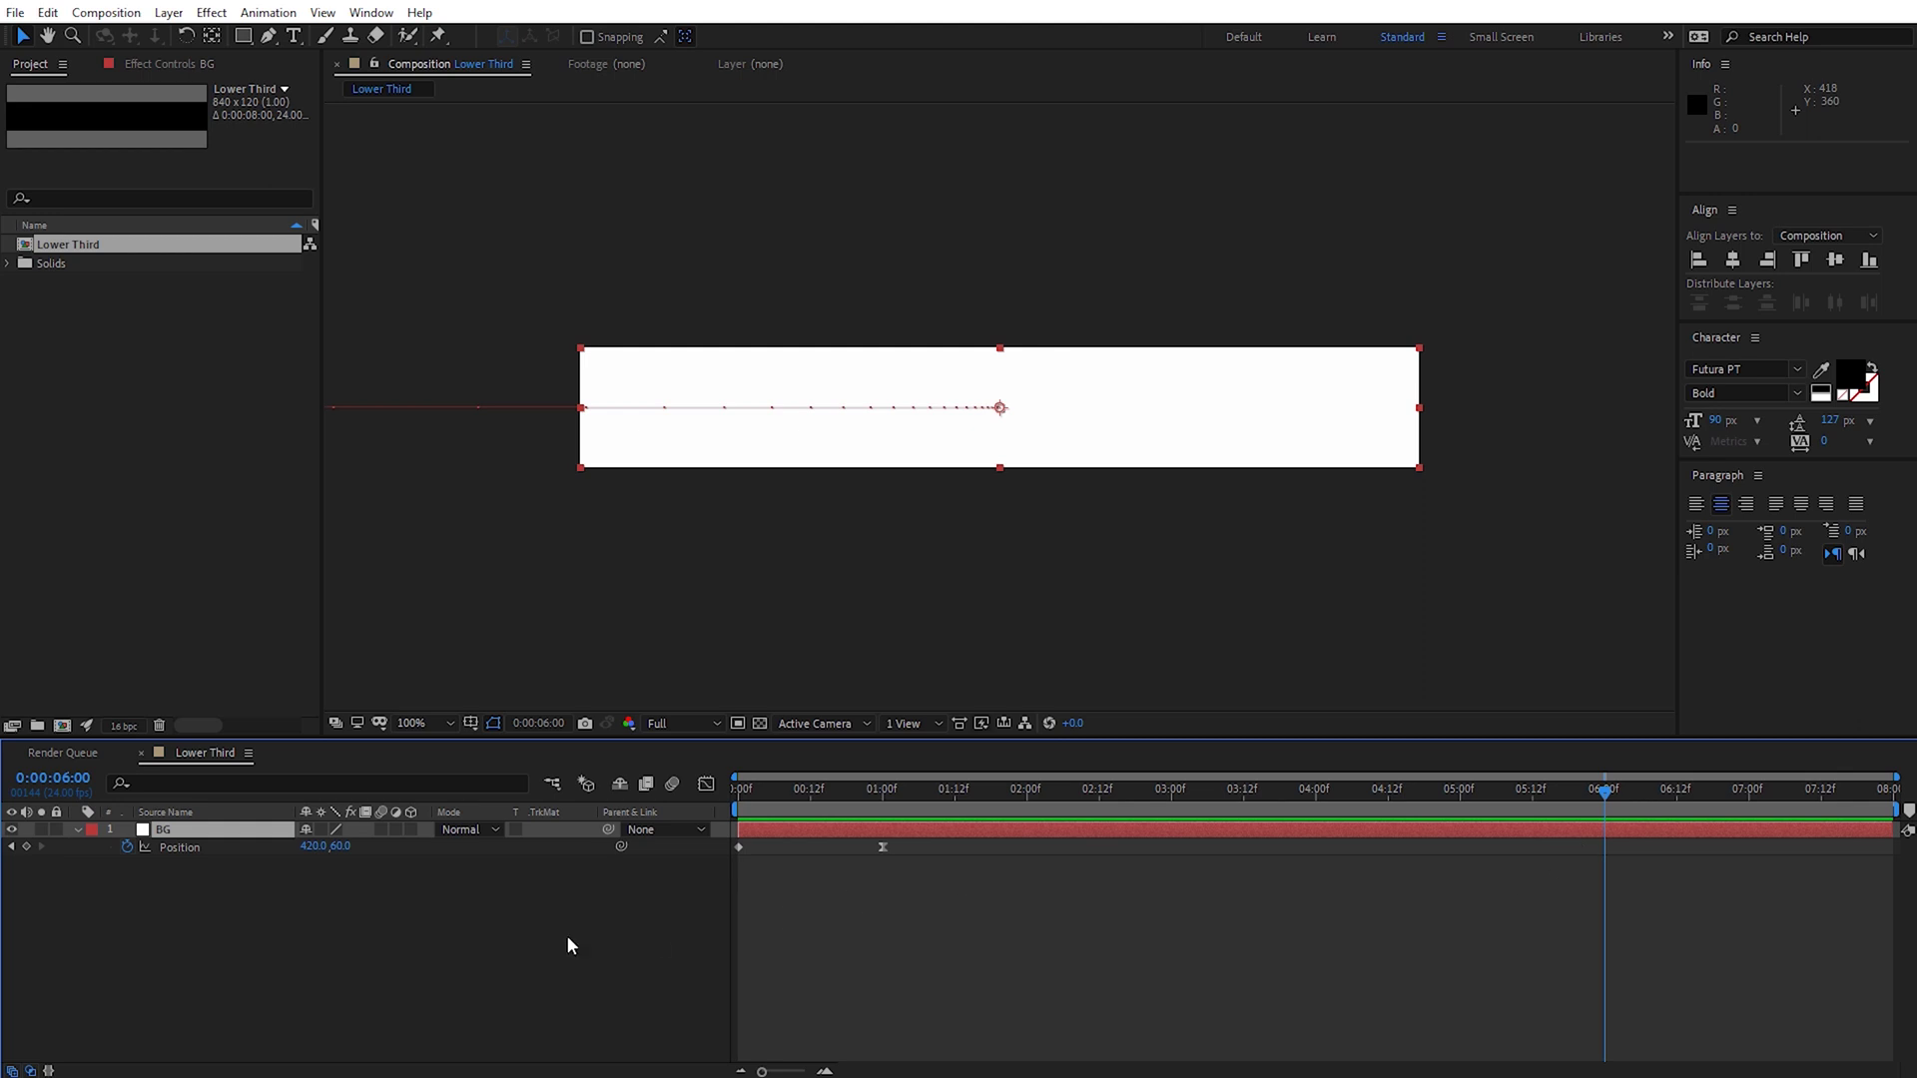
{"action": "left_click", "coordinate": [26, 847]}
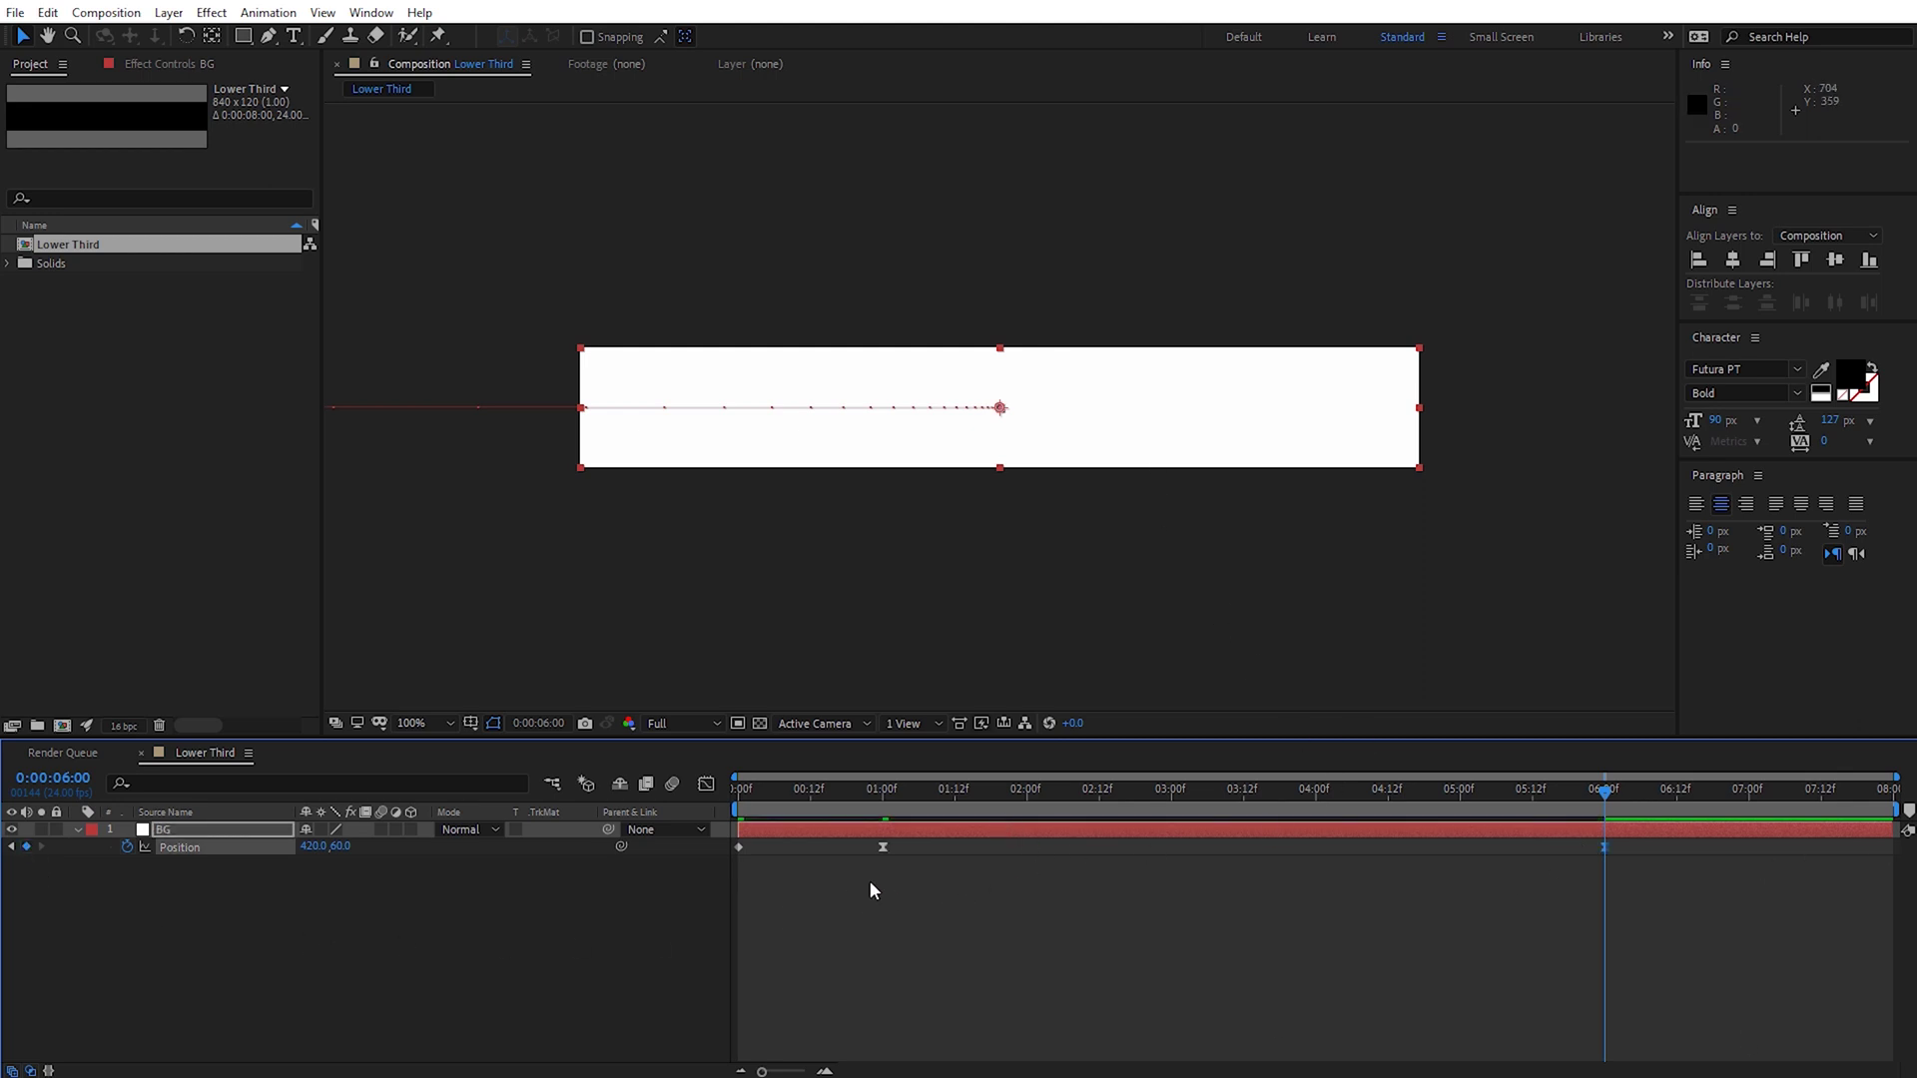
- Copy the BG layer's first Position keyframe and paste it at 0:00:07:00
{"action": "left_click", "coordinate": [740, 849]}
{"action": "key", "text": "ctrl+c"}
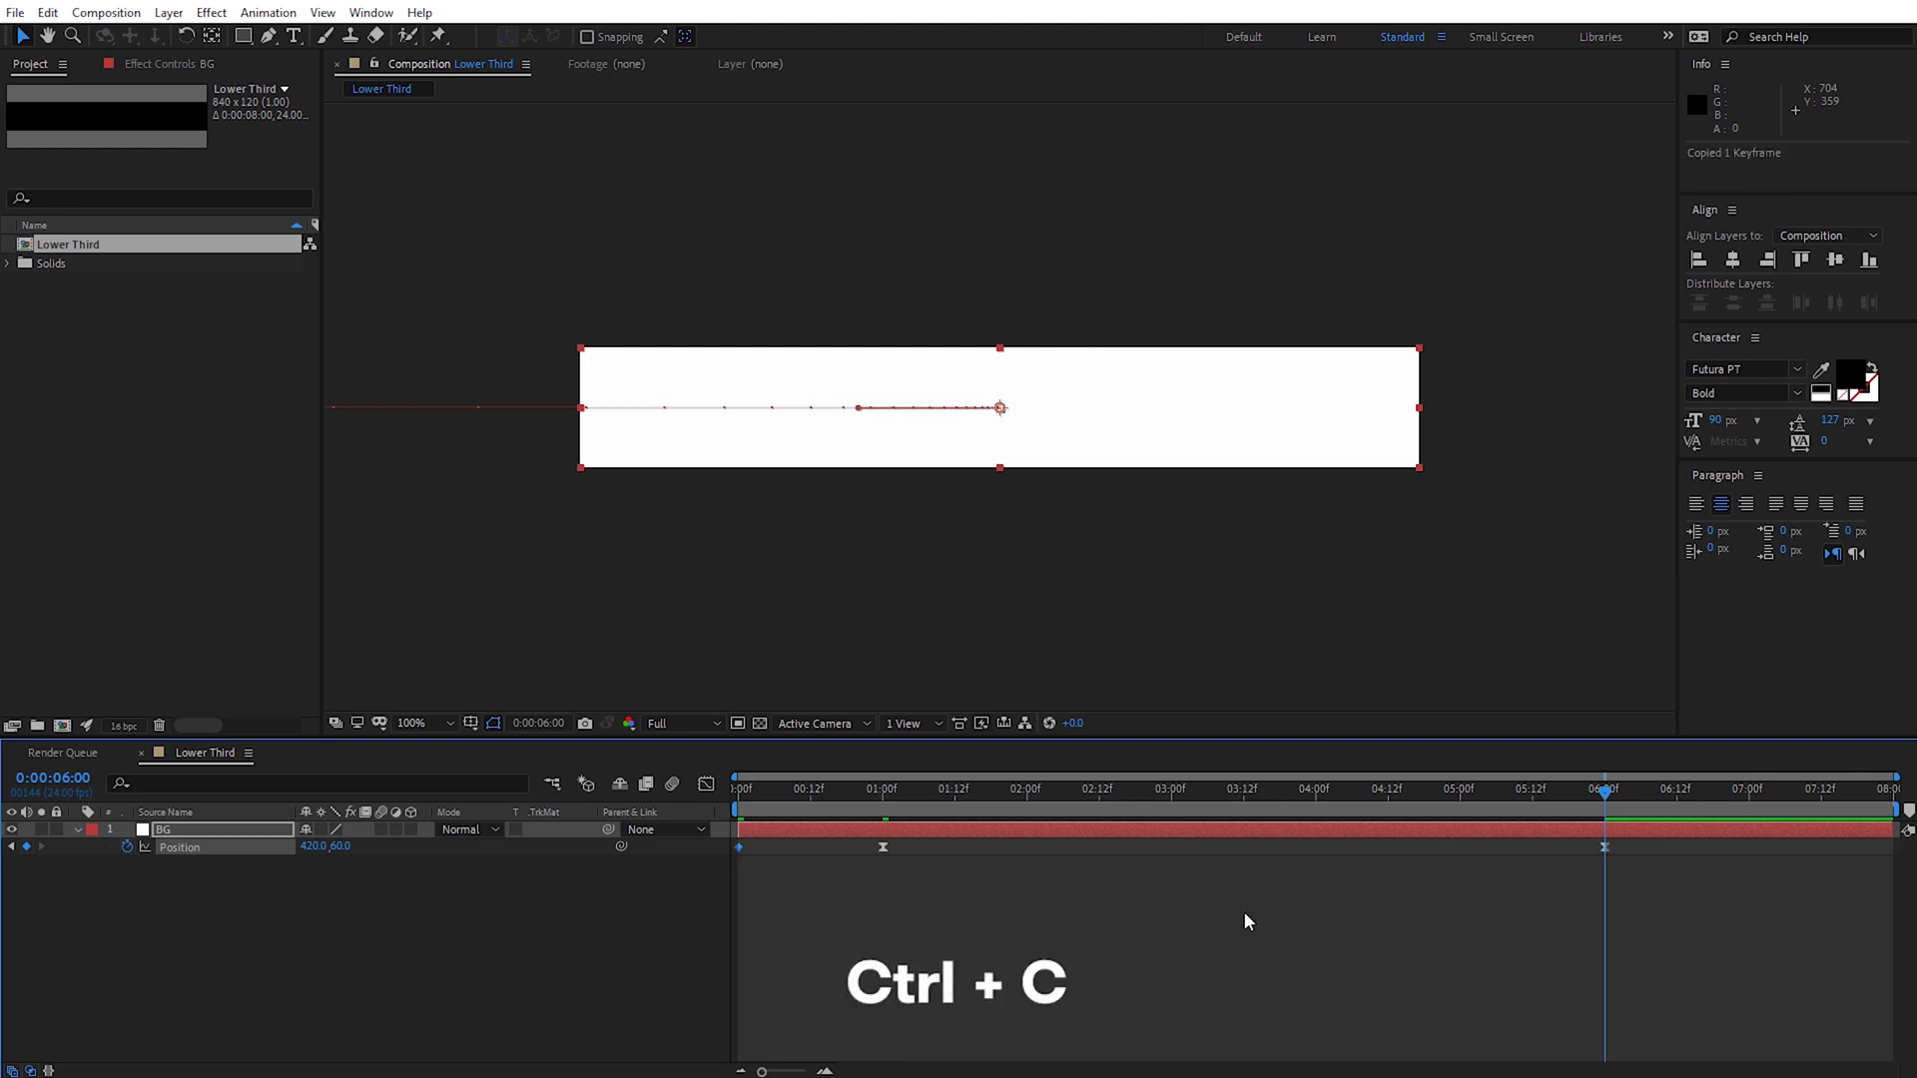
{"action": "left_click_drag", "start_coordinate": [1729, 792], "coordinate": [1749, 797]}
{"action": "key", "text": "ctrl+v"}
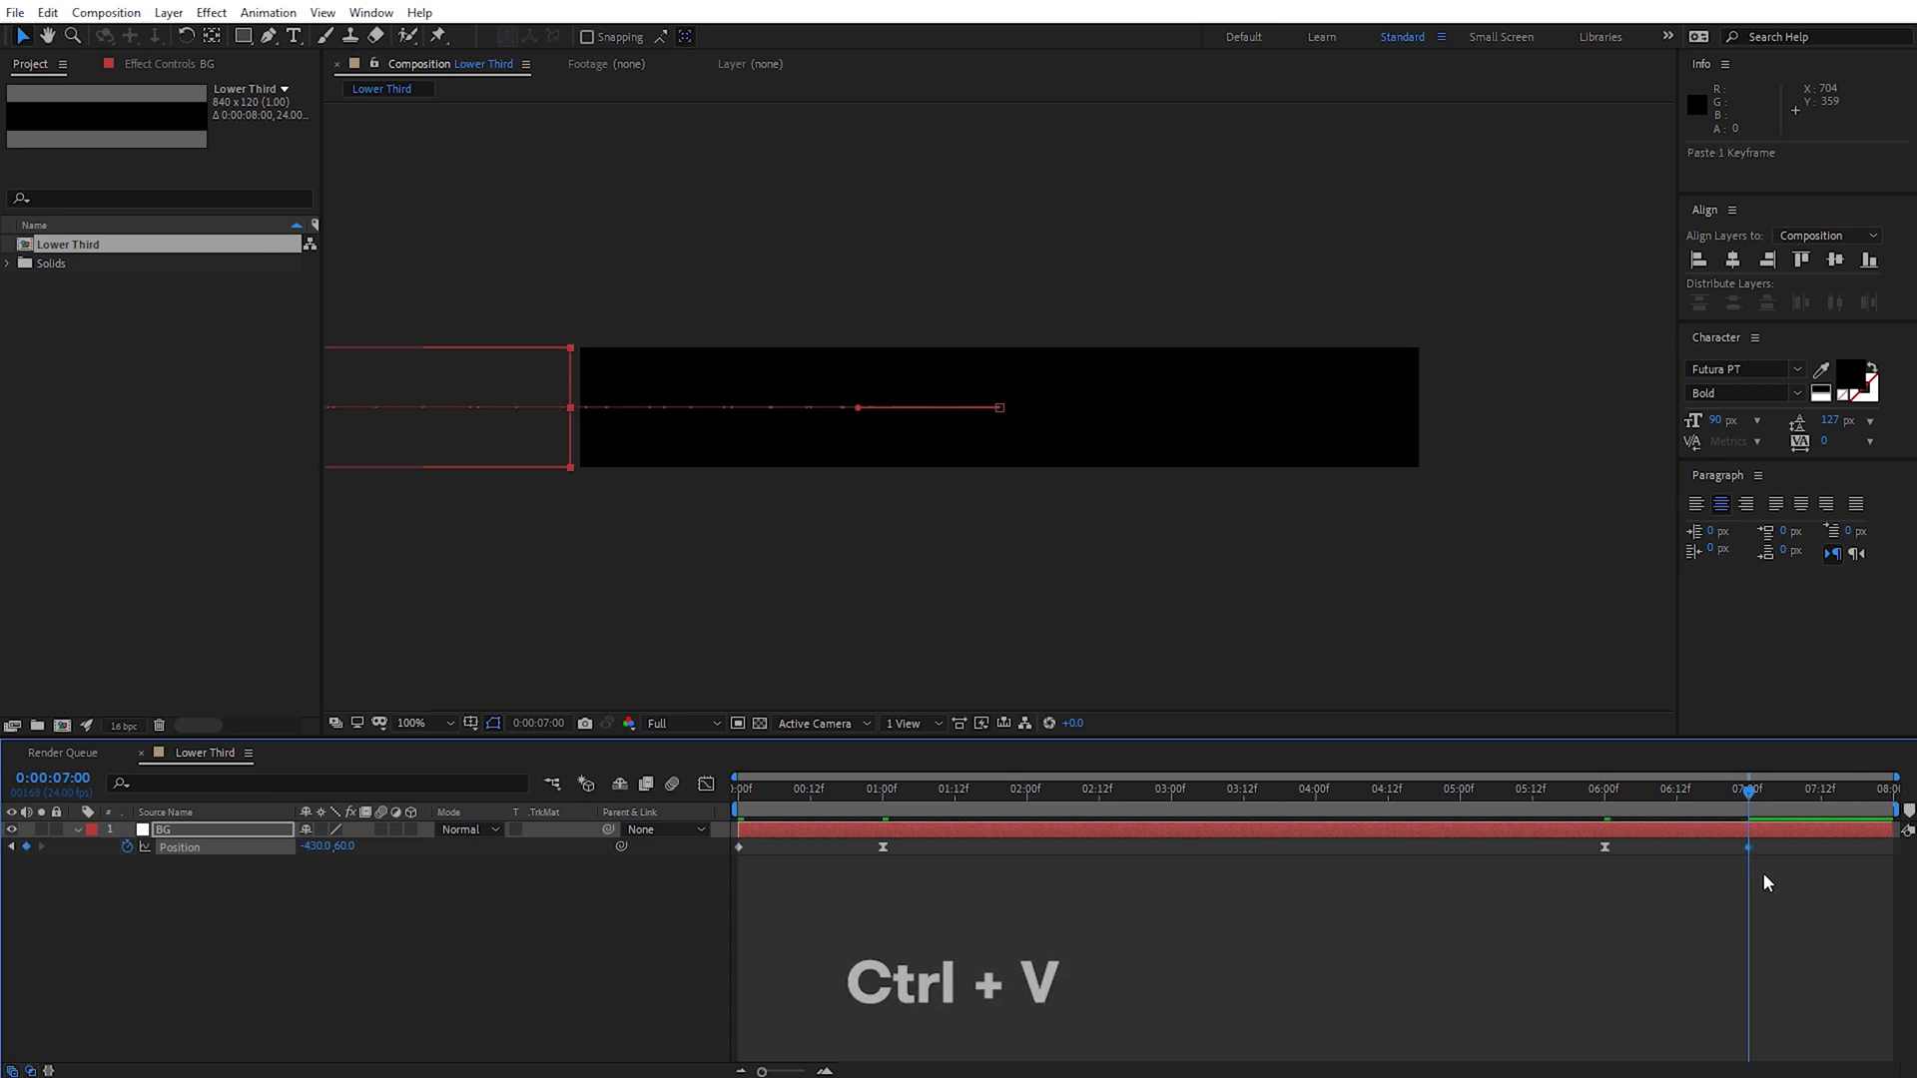
- Stretch the outgoing speed handle of the BG Position keyframe at 6 seconds to about 06:12f so the slide-out accelerates
{"action": "mouse_move", "coordinate": [1746, 796]}
{"action": "left_mouse_down"}
{"action": "mouse_move", "coordinate": [1601, 796]}
{"action": "mouse_move", "coordinate": [1752, 806]}
{"action": "mouse_move", "coordinate": [1712, 807]}
{"action": "left_mouse_up"}
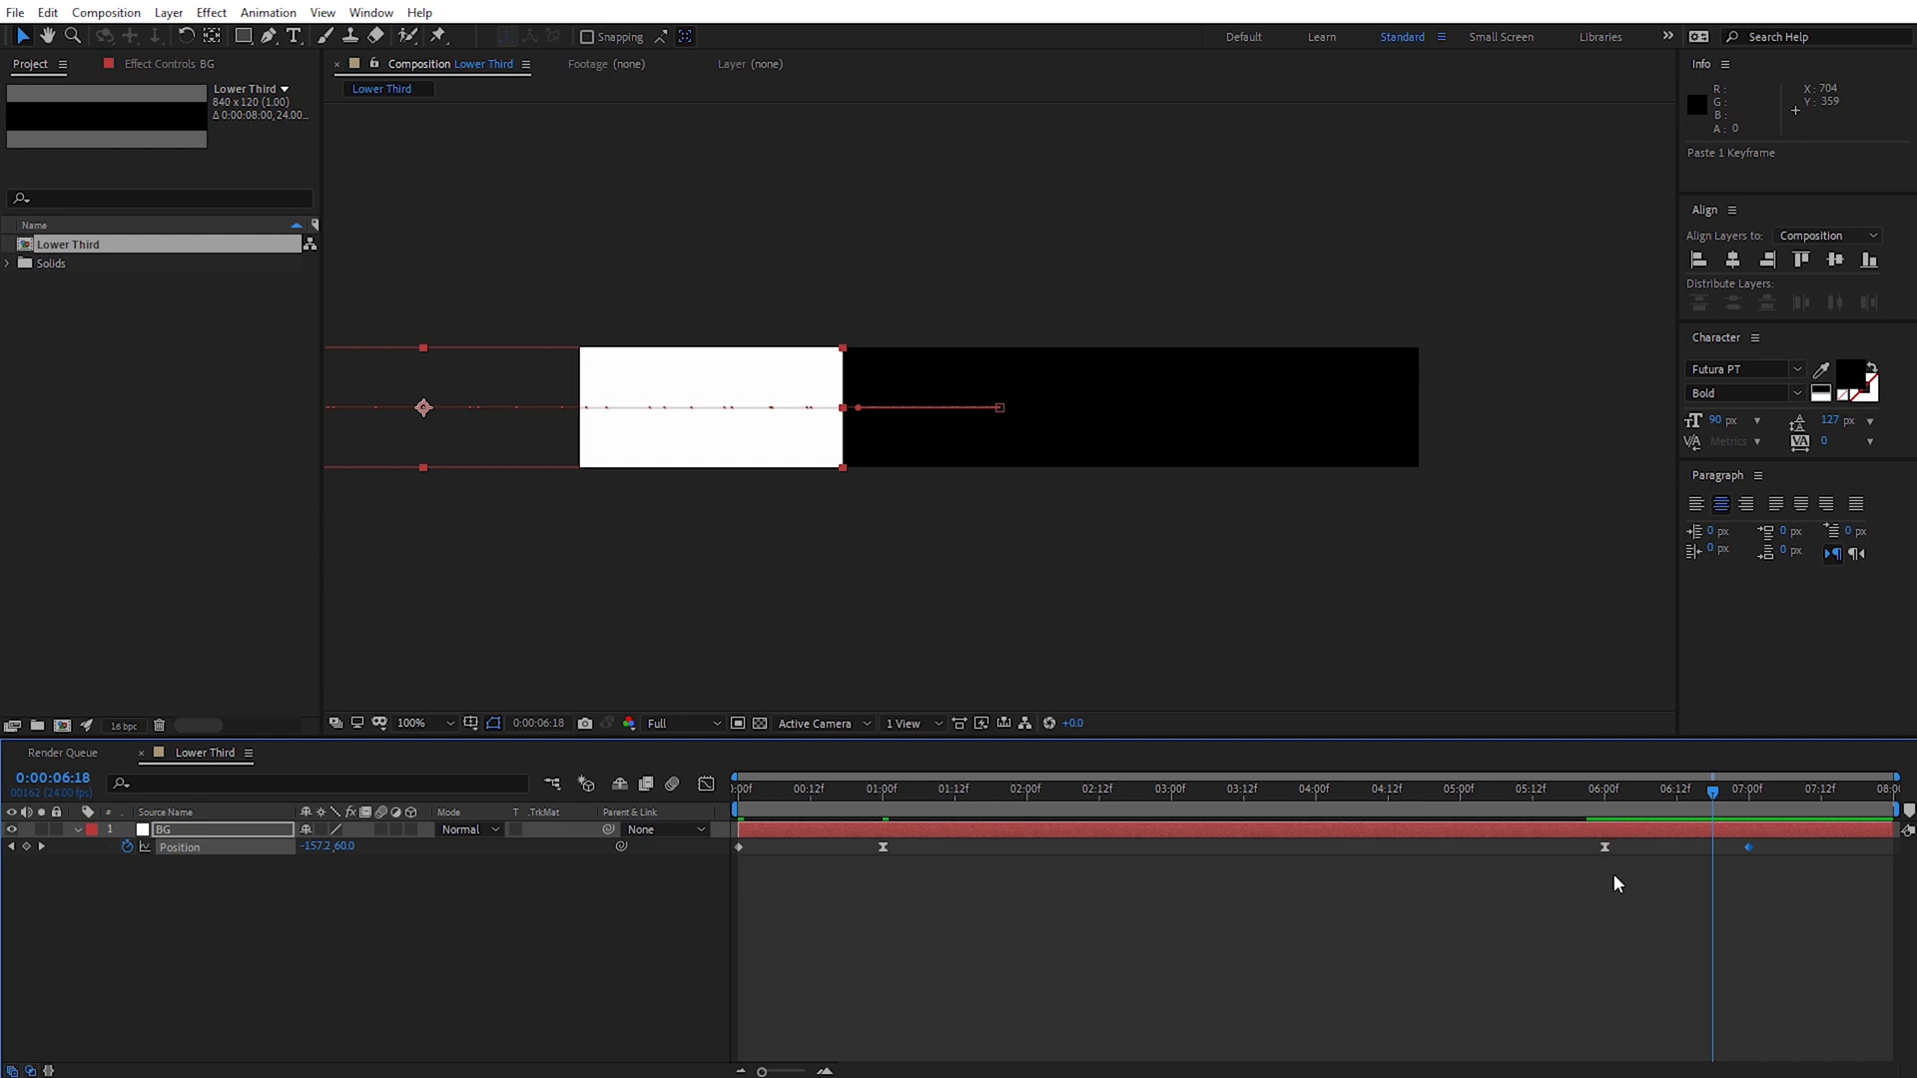
{"action": "left_click", "coordinate": [1606, 848]}
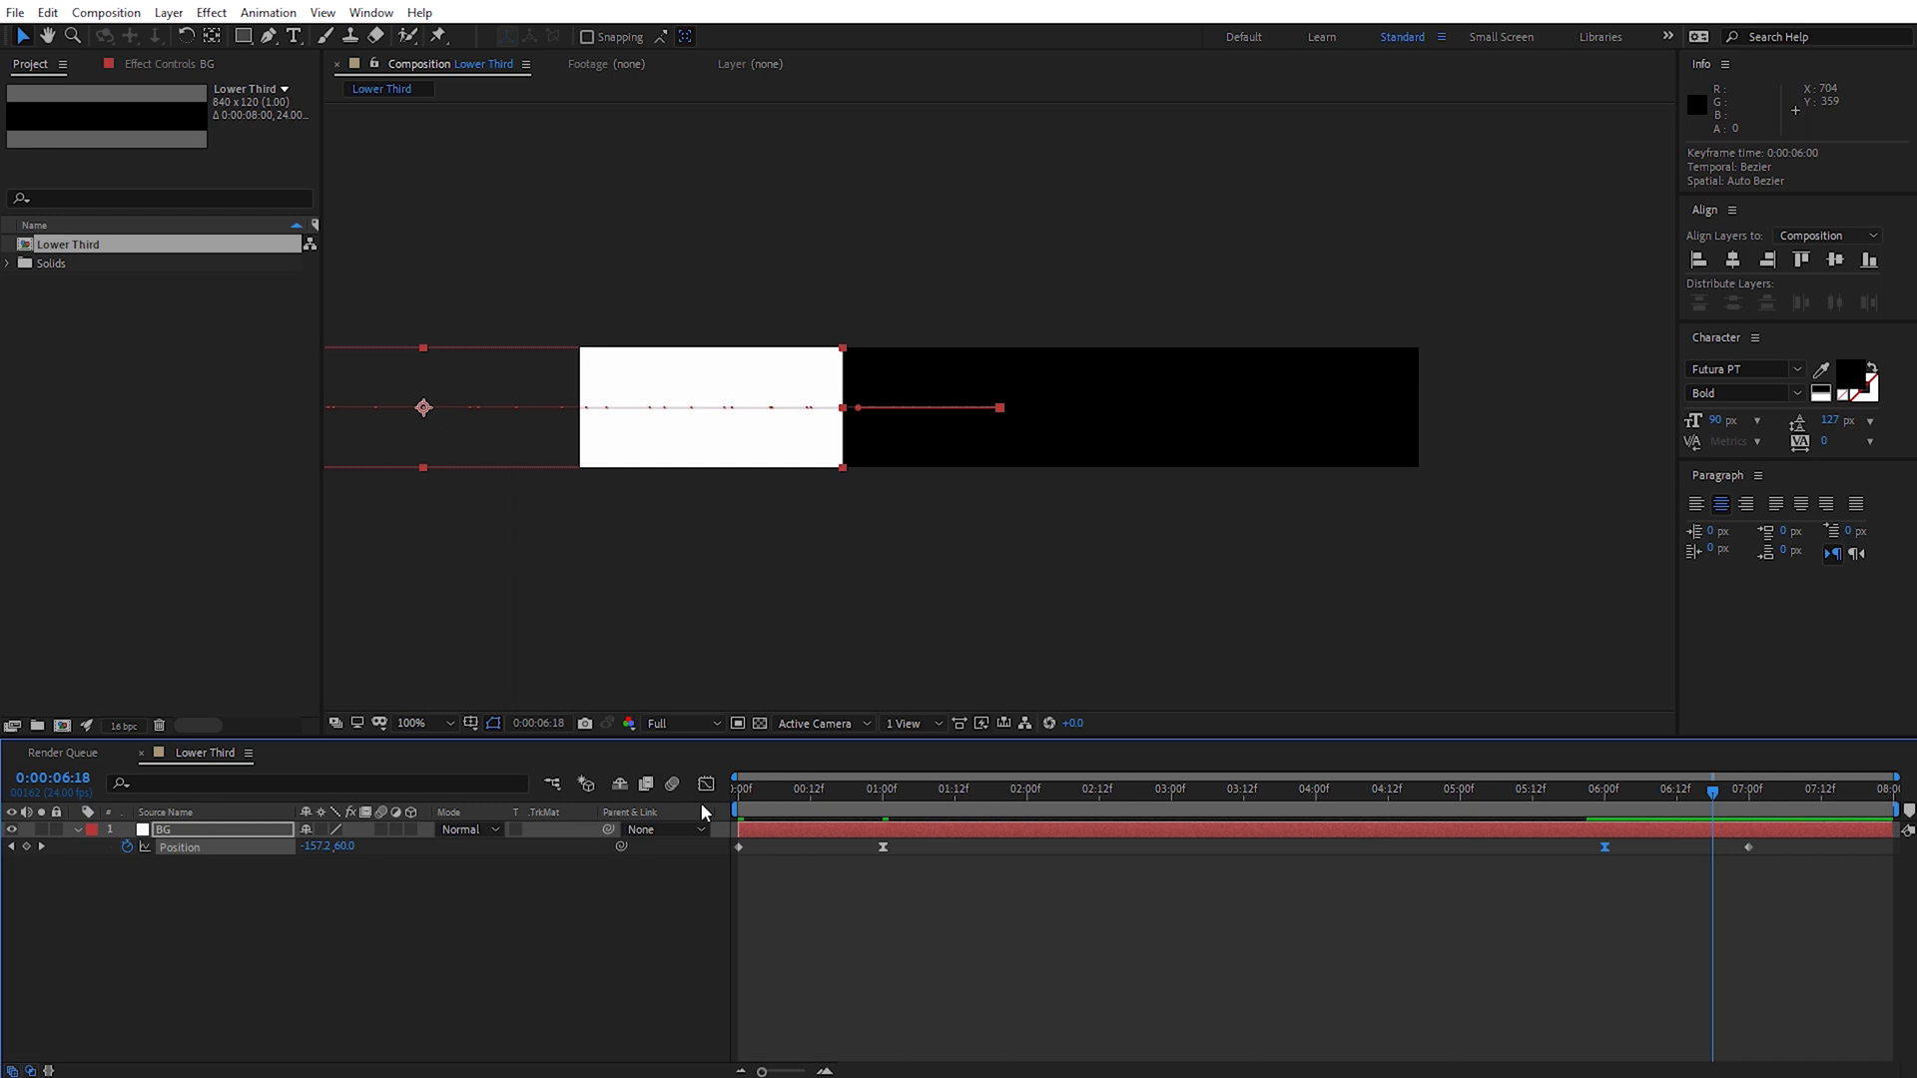
{"action": "left_click", "coordinate": [706, 786]}
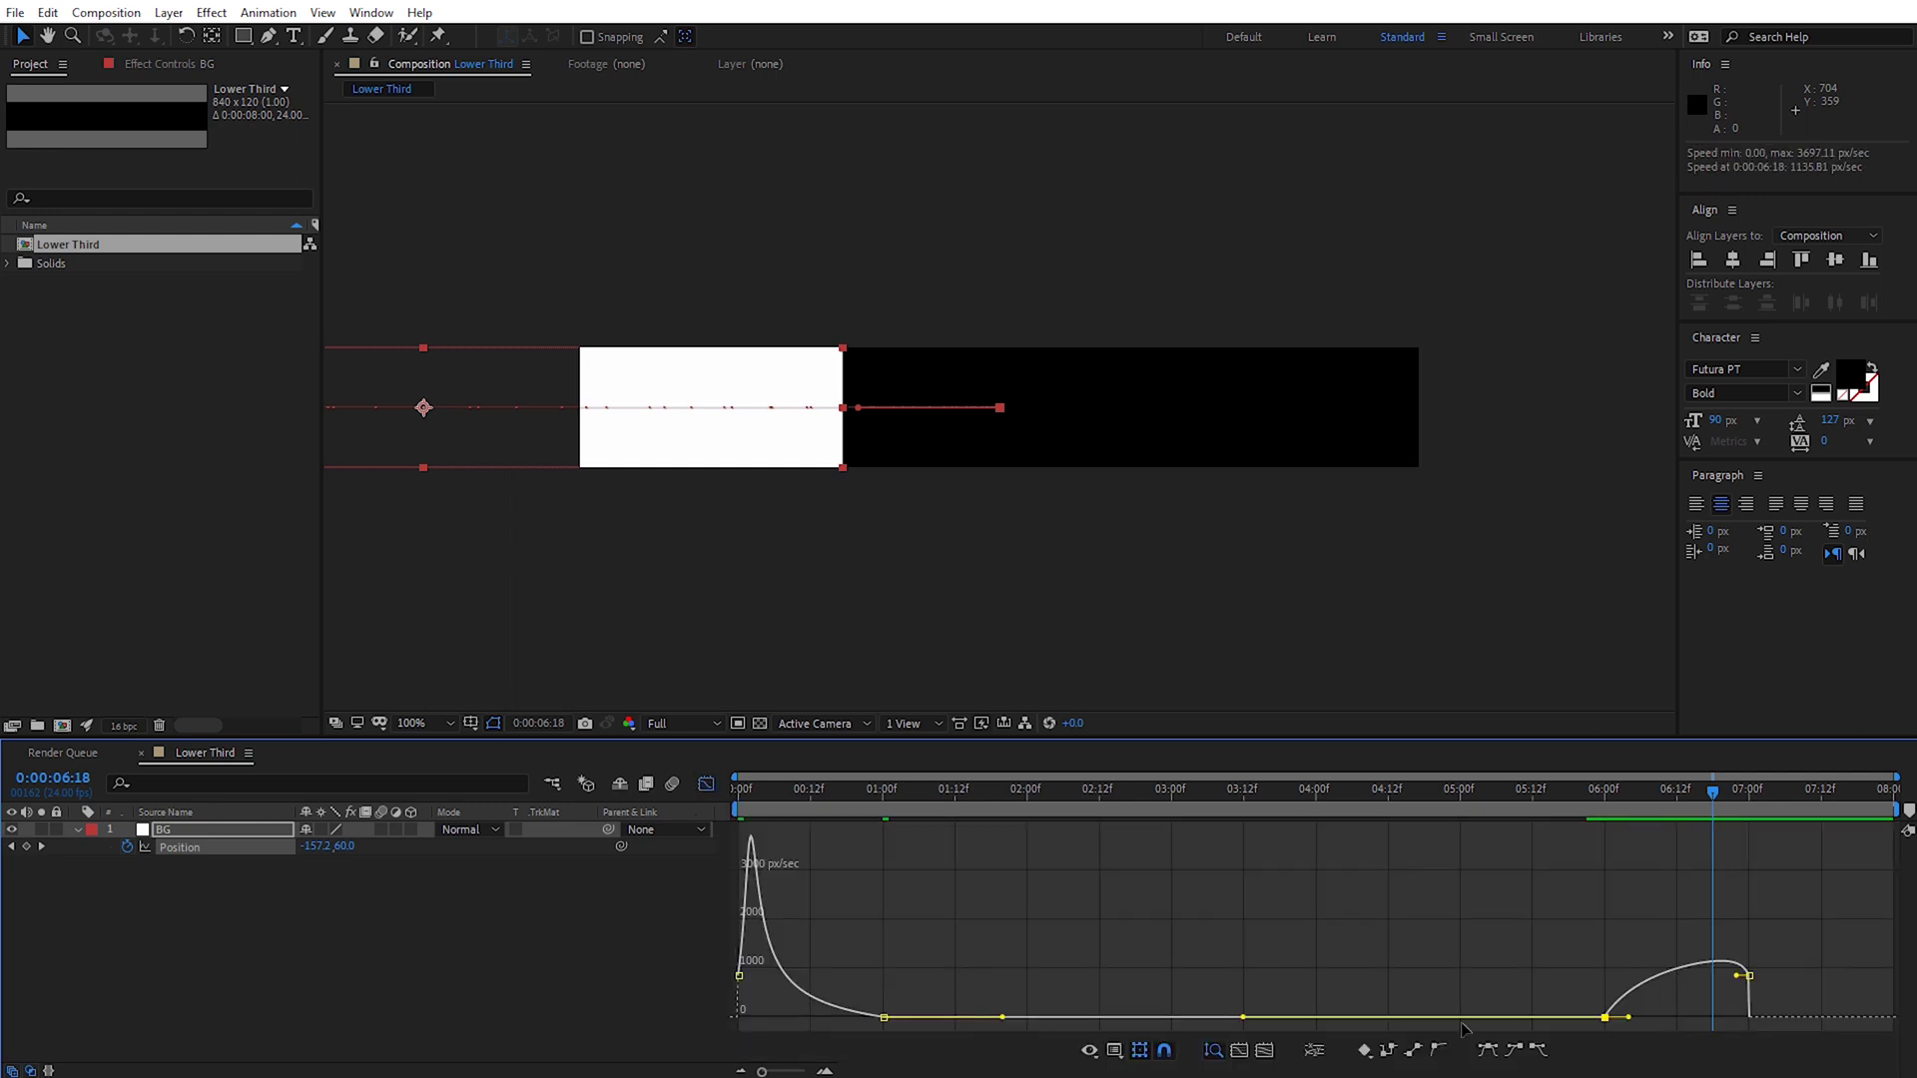
{"action": "left_click_drag", "start_coordinate": [1638, 1017], "coordinate": [1686, 1015]}
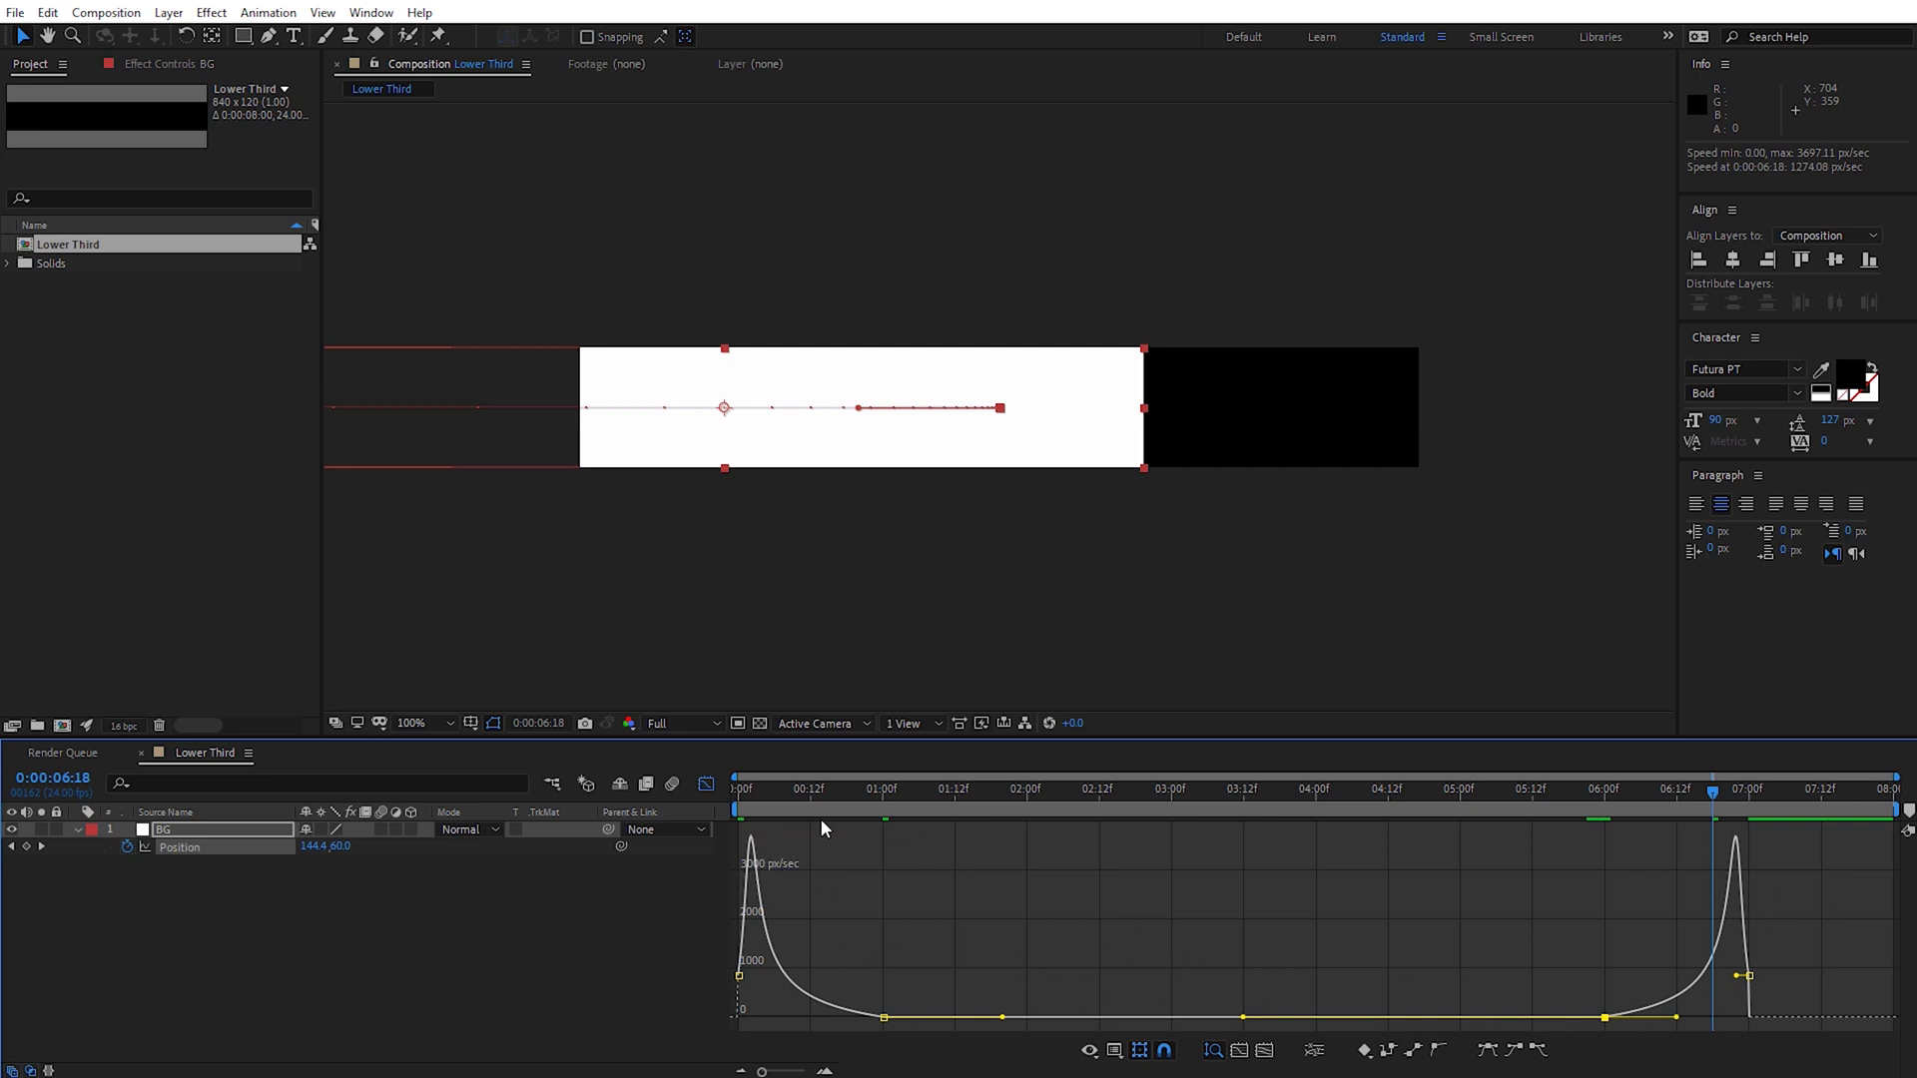
{"action": "left_click", "coordinate": [706, 787]}
- At 0:00:05:15, show the BG layer's Scale property and unlink its proportions
{"action": "left_click_drag", "start_coordinate": [1742, 783], "coordinate": [1551, 795]}
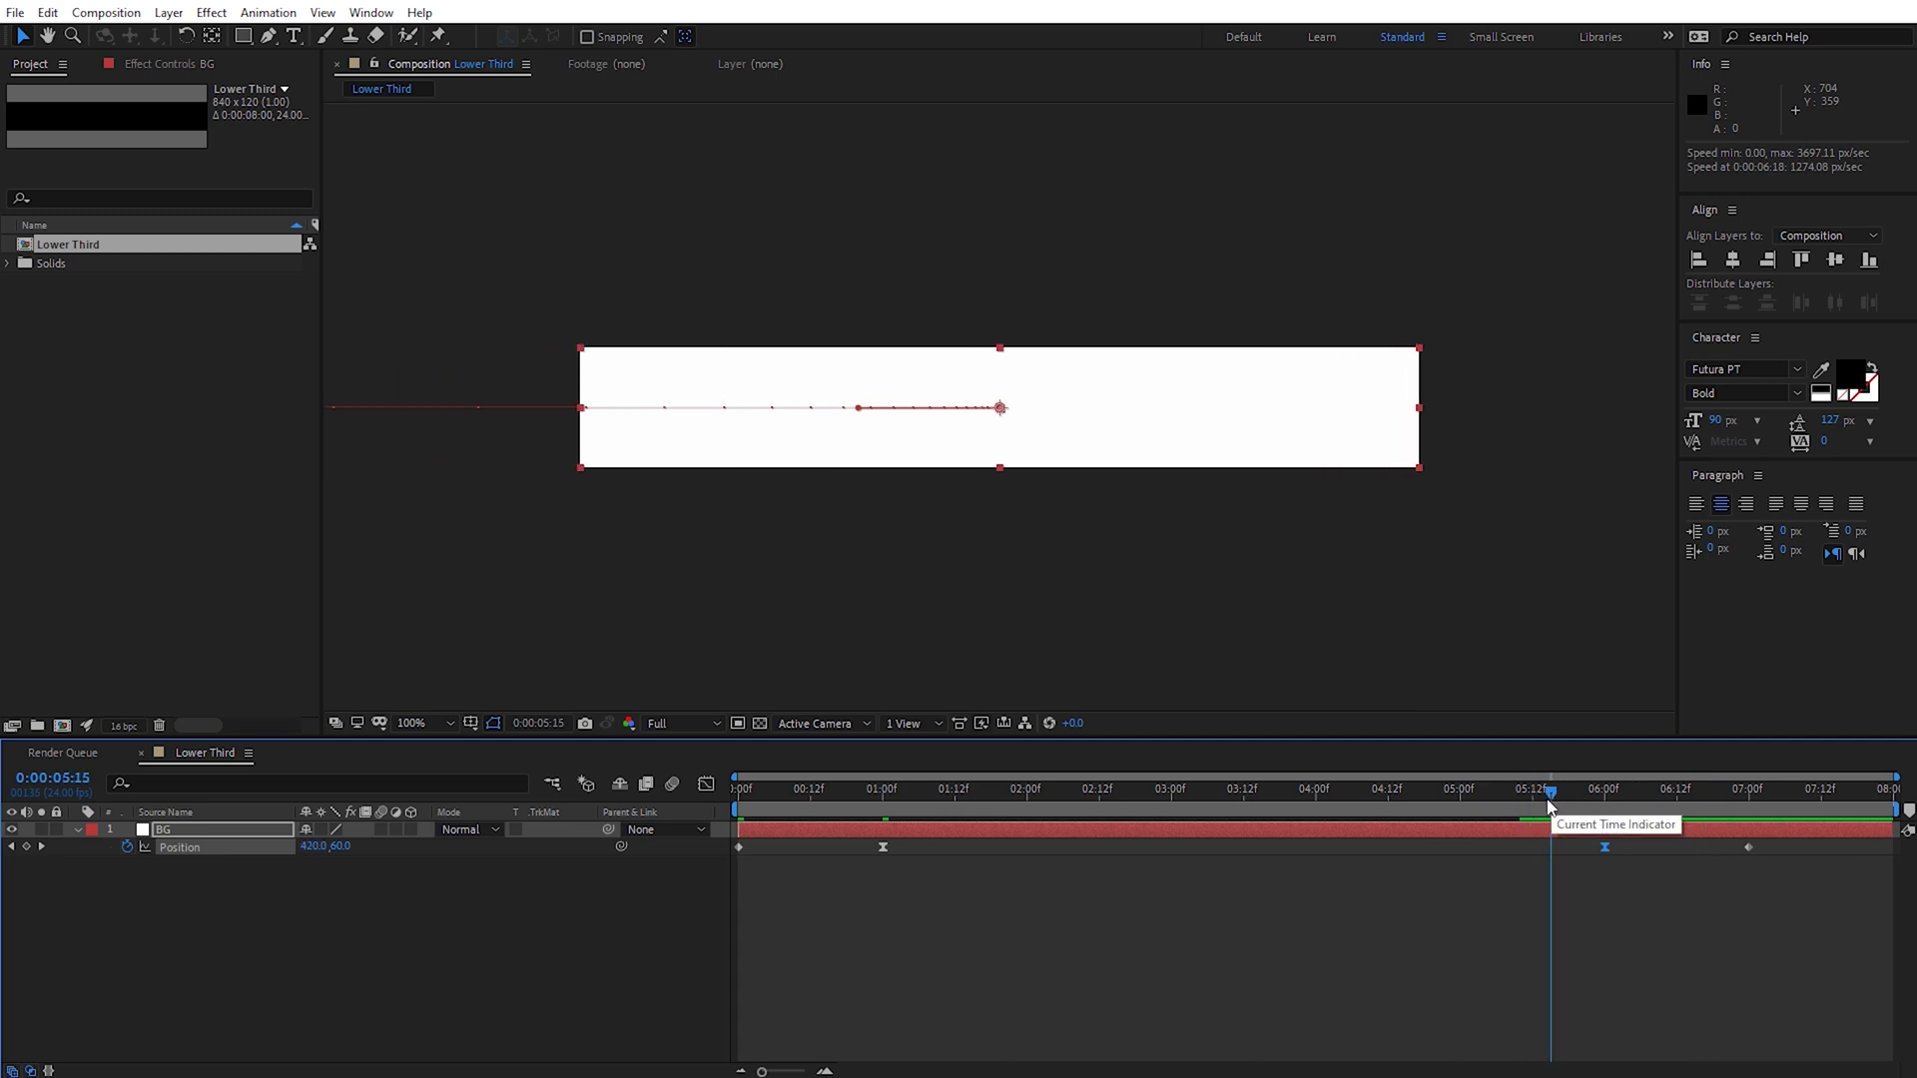
{"action": "left_click", "coordinate": [226, 835]}
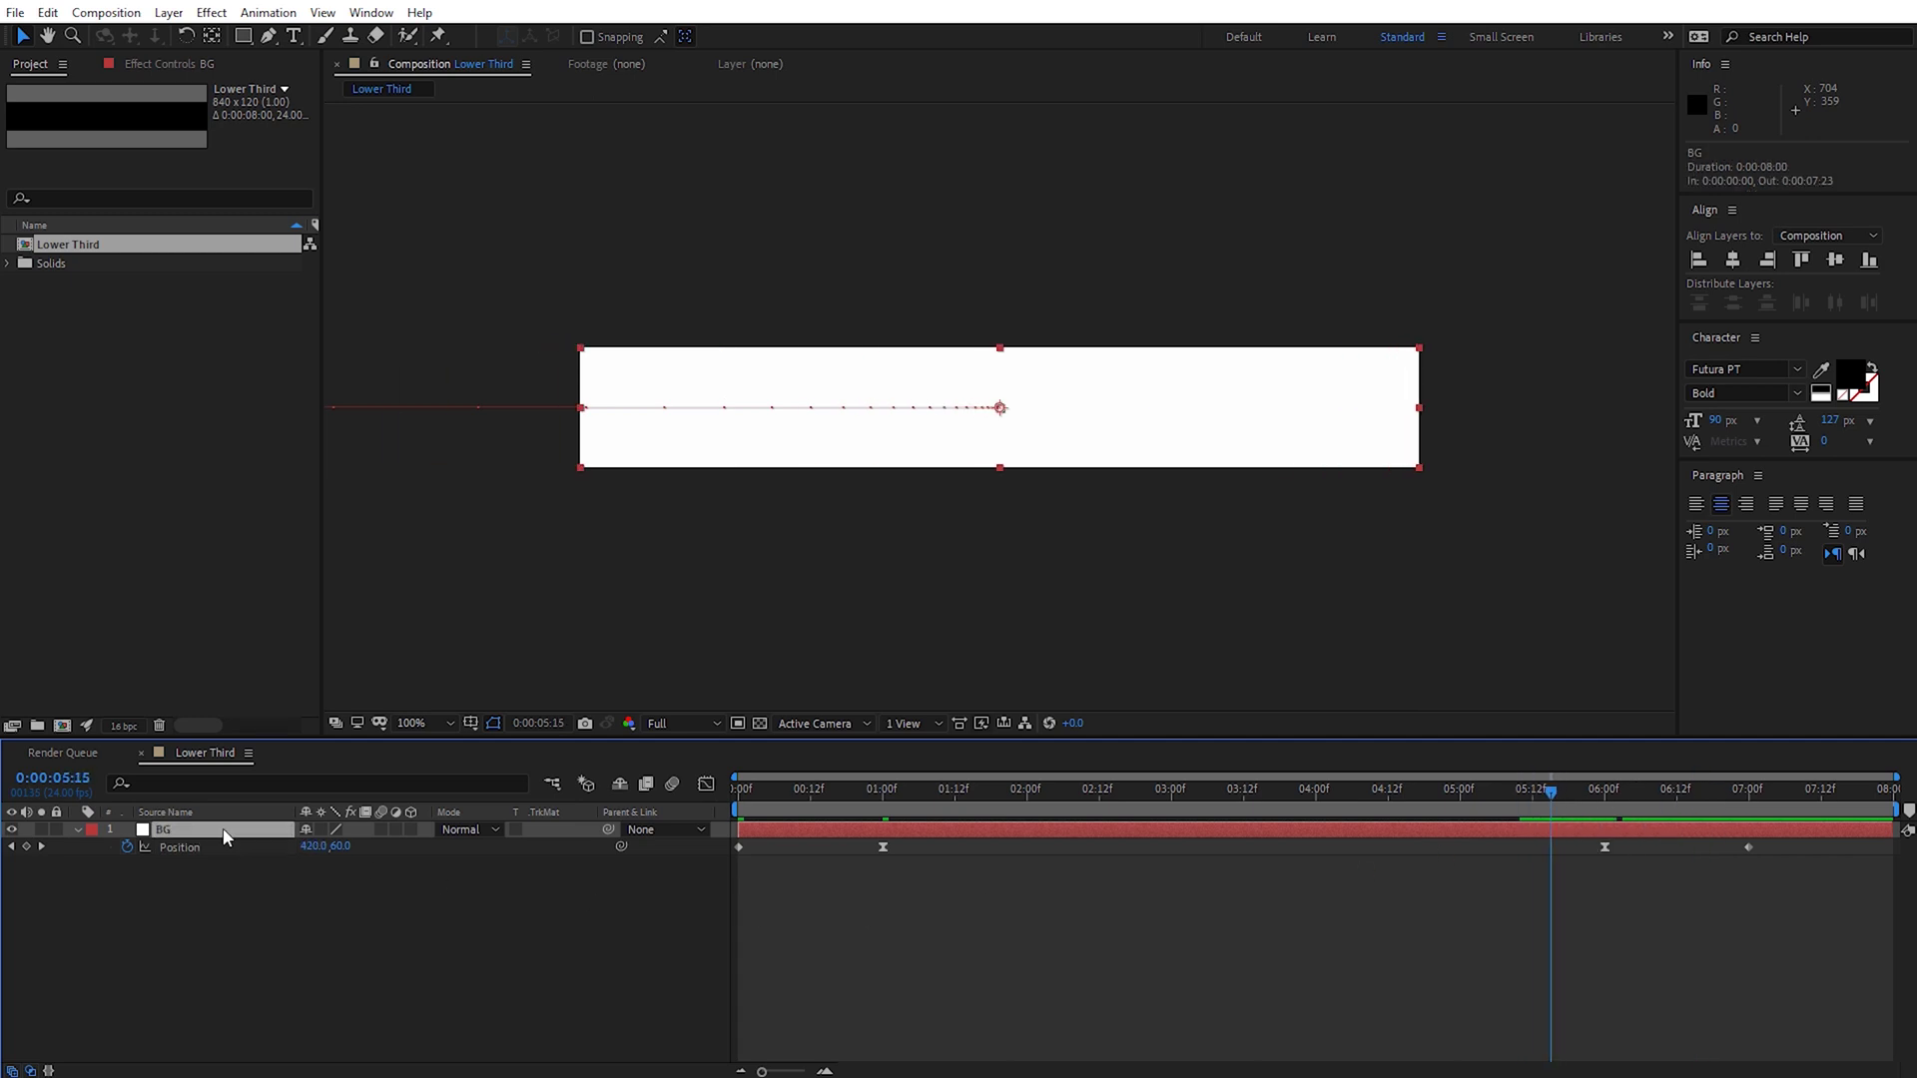
{"action": "key", "text": "s"}
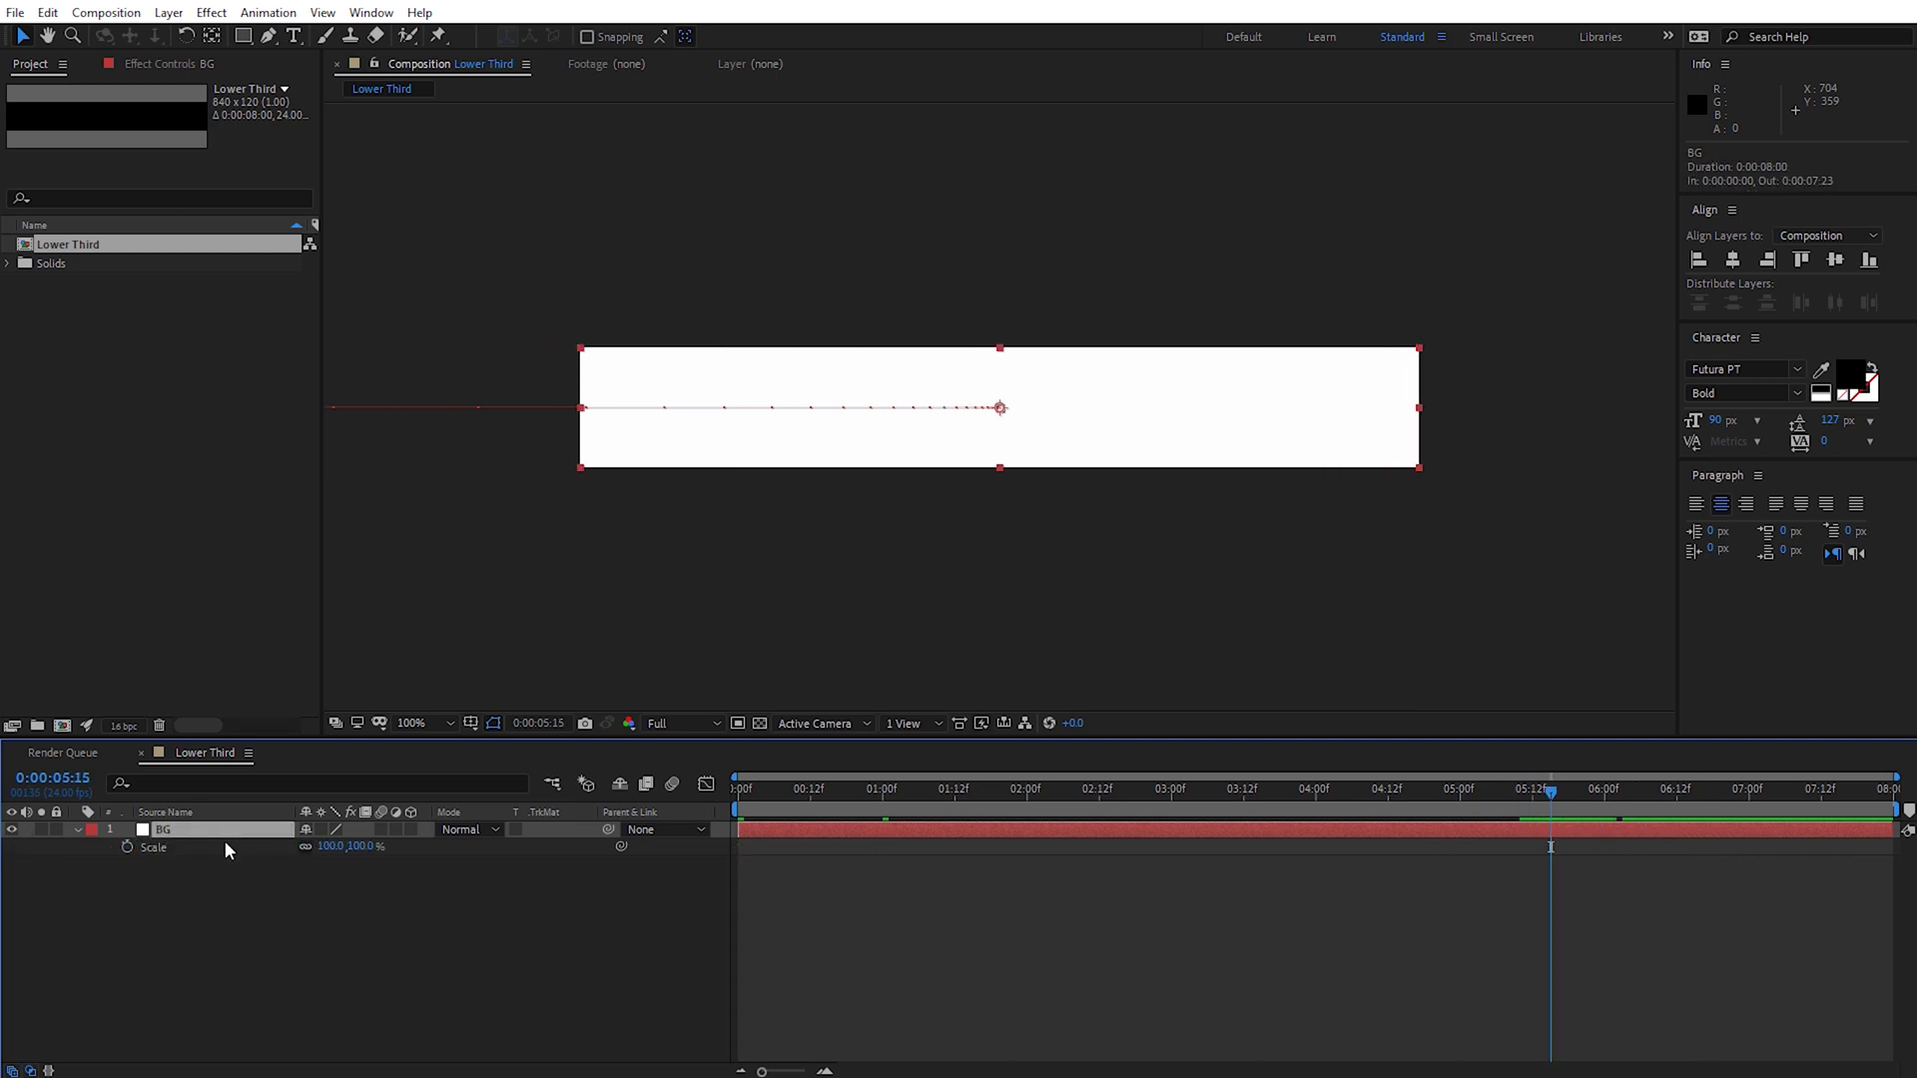
{"action": "left_click", "coordinate": [306, 847]}
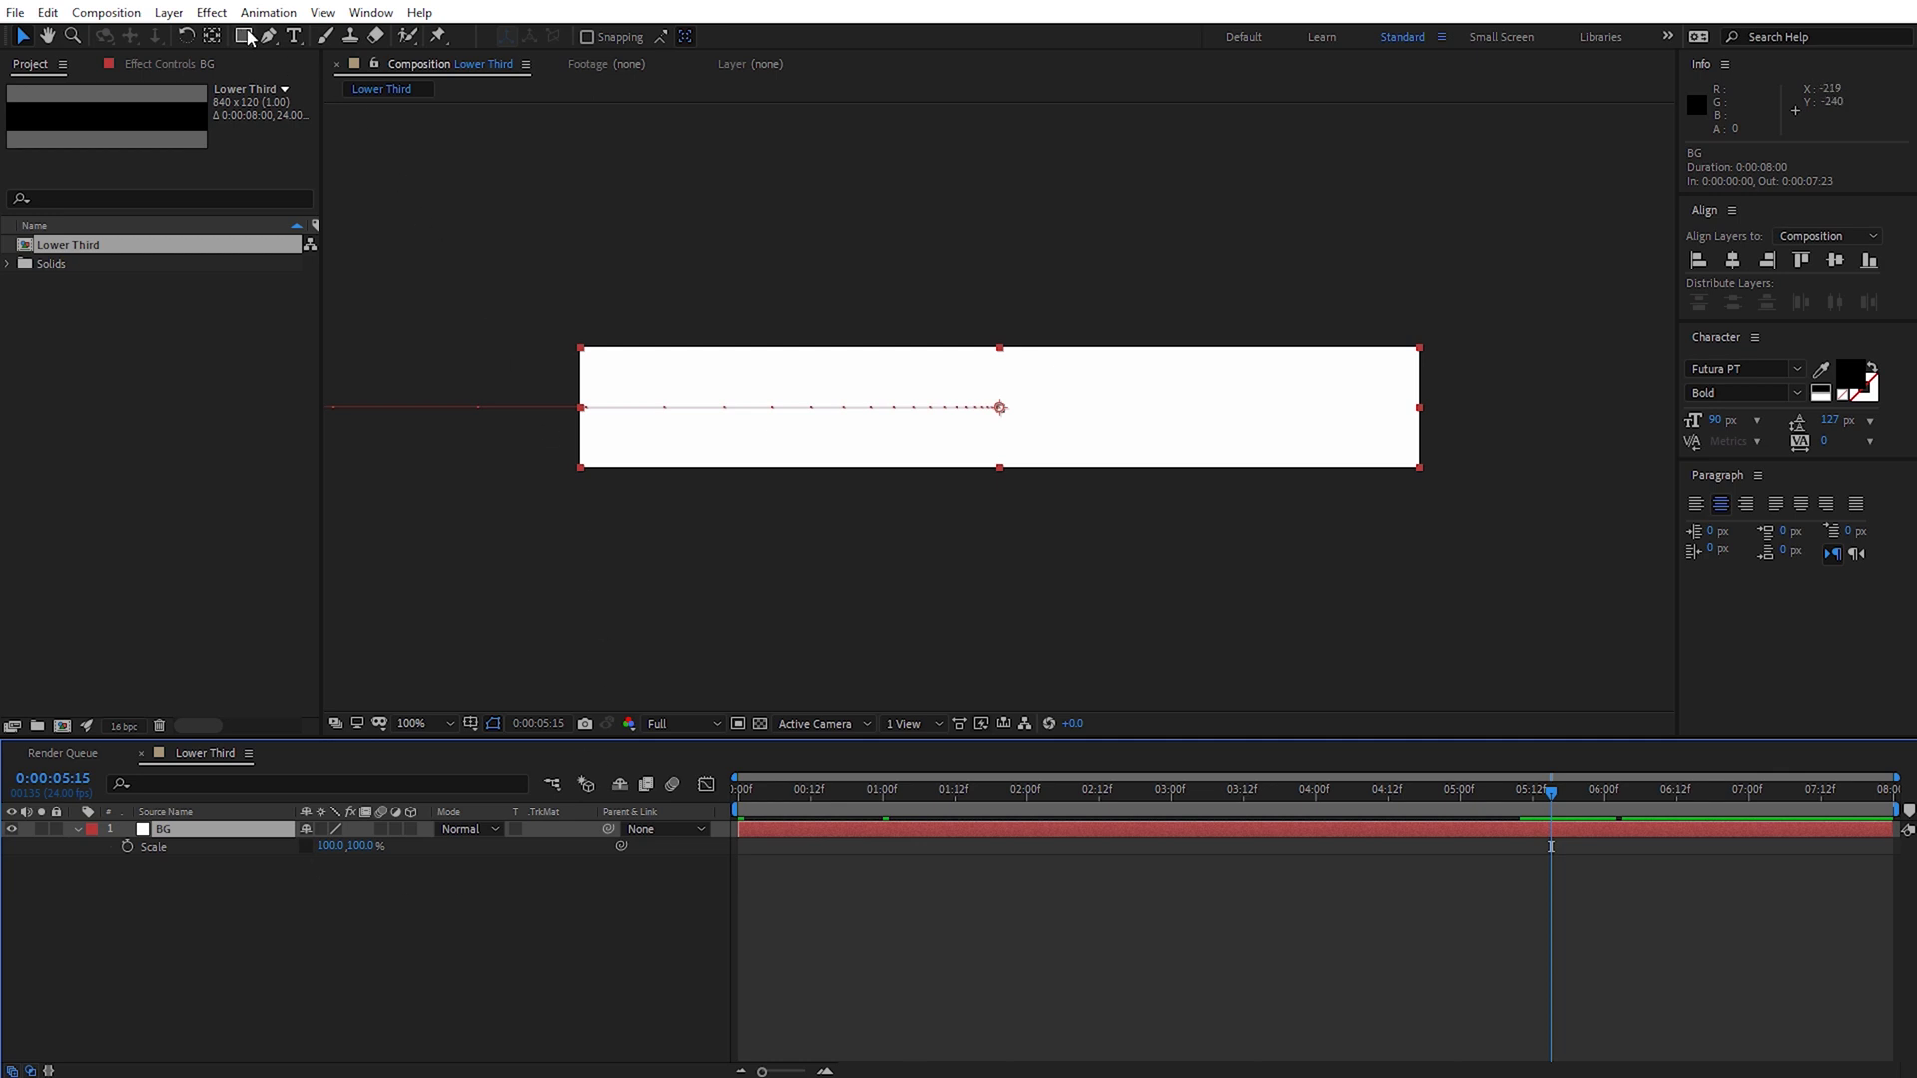
- Add a text layer reading "Title Text Here" and move it over the white bar to about position 439, 90
{"action": "left_click", "coordinate": [293, 36]}
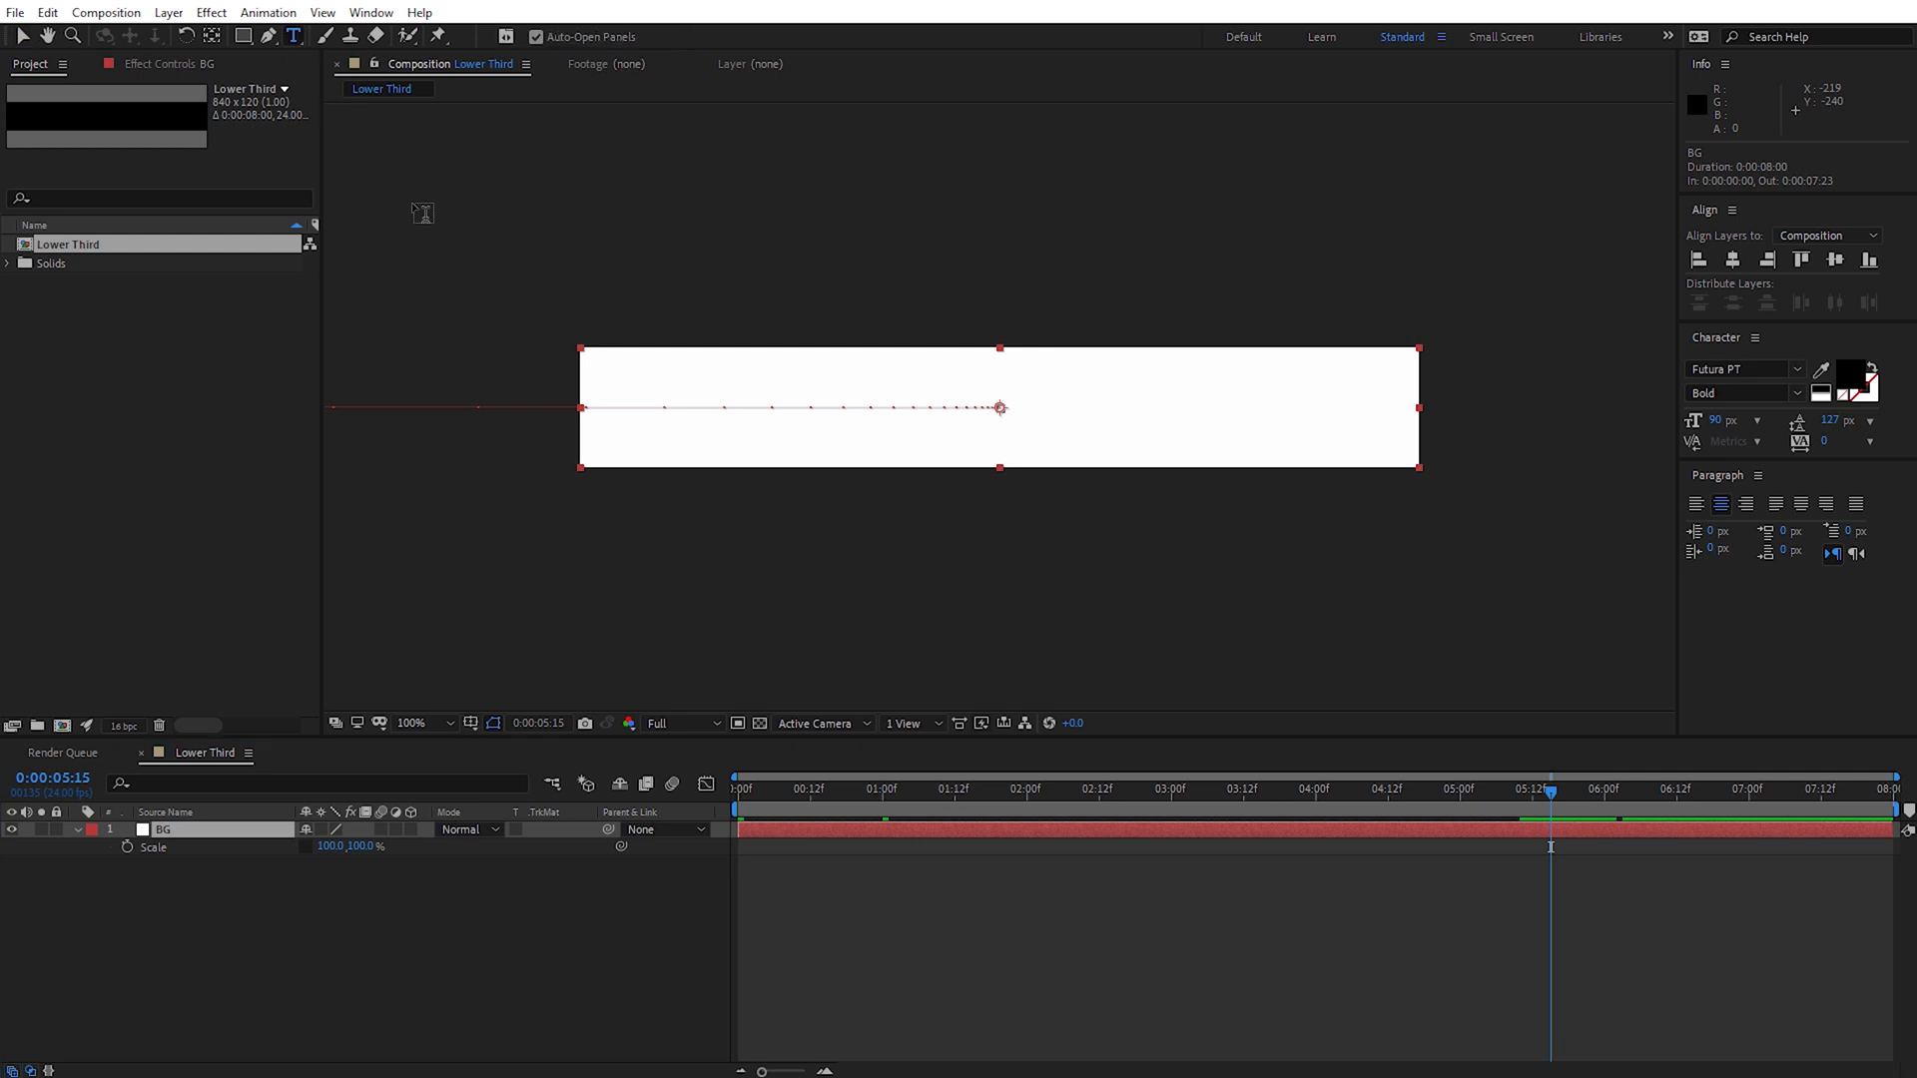
{"action": "left_click", "coordinate": [844, 417]}
{"action": "type", "text": "Tit"}
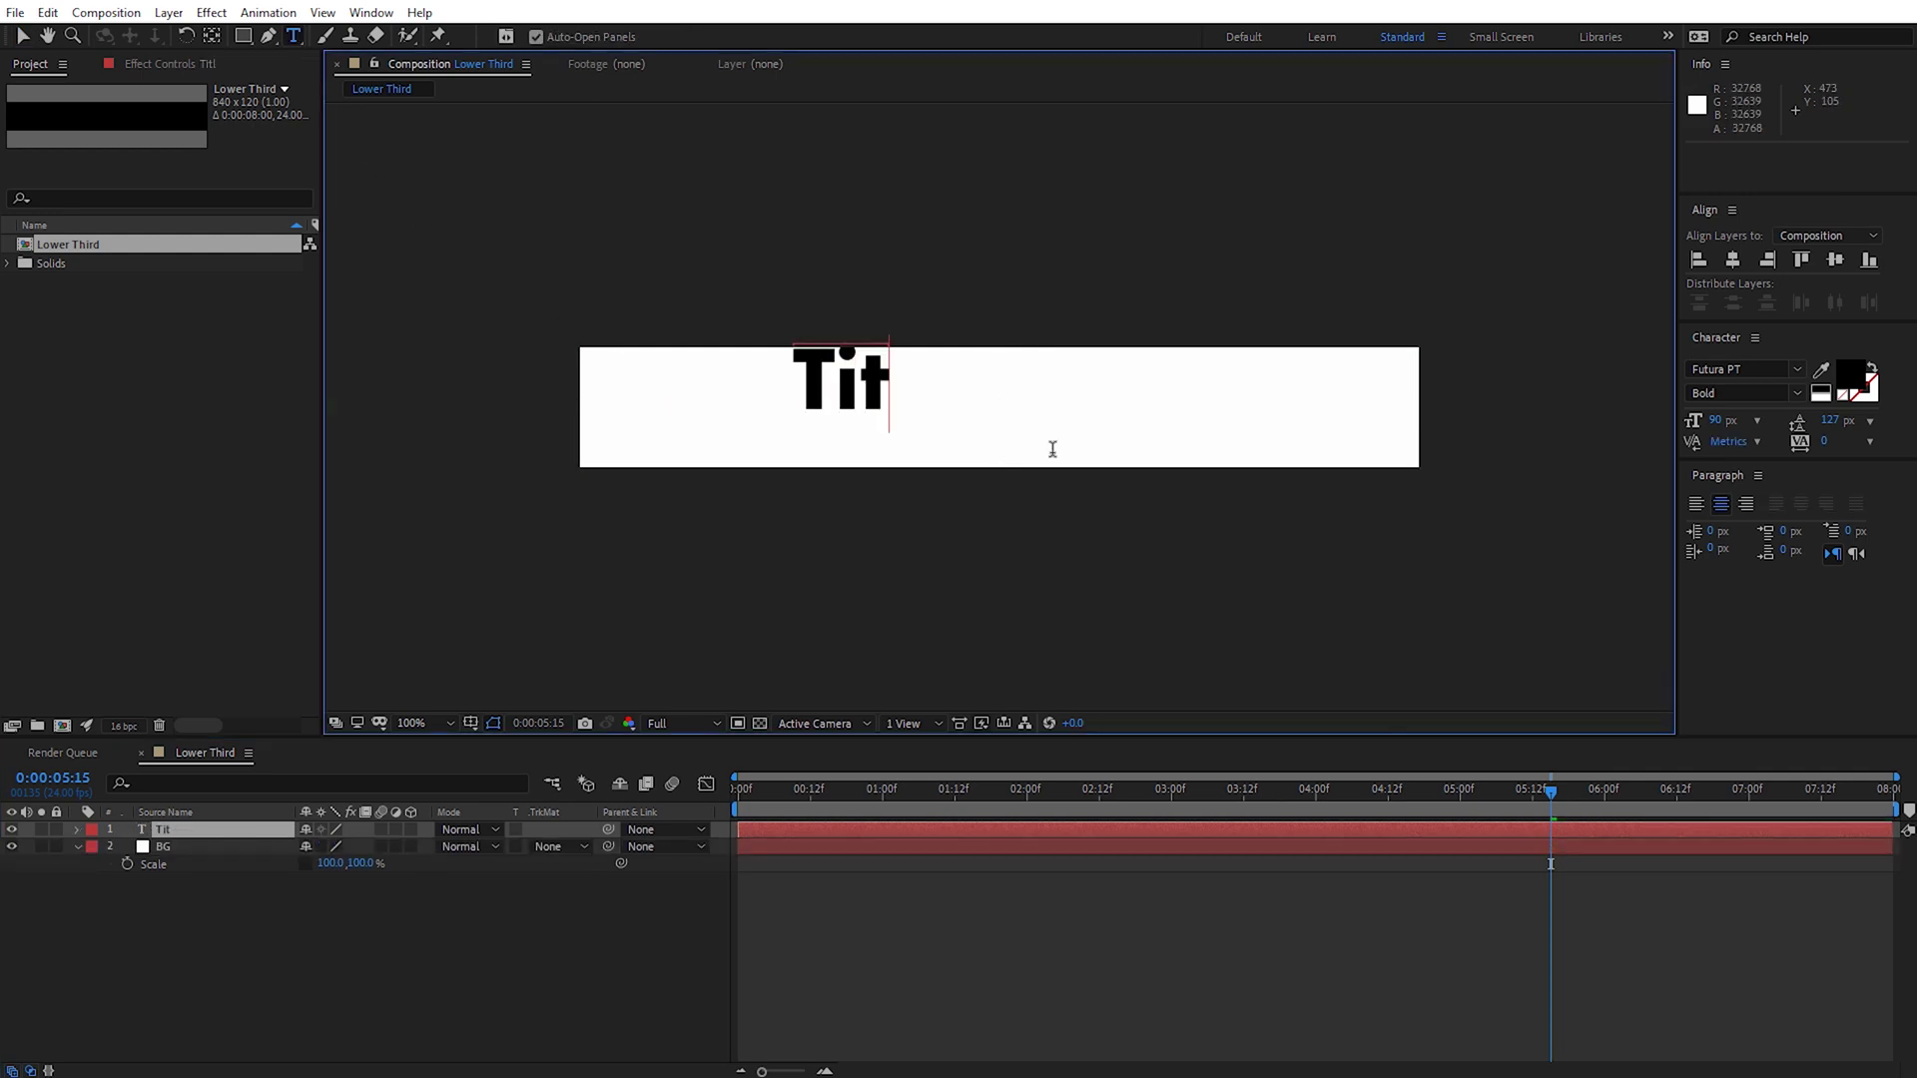
{"action": "type", "text": "le Text Here"}
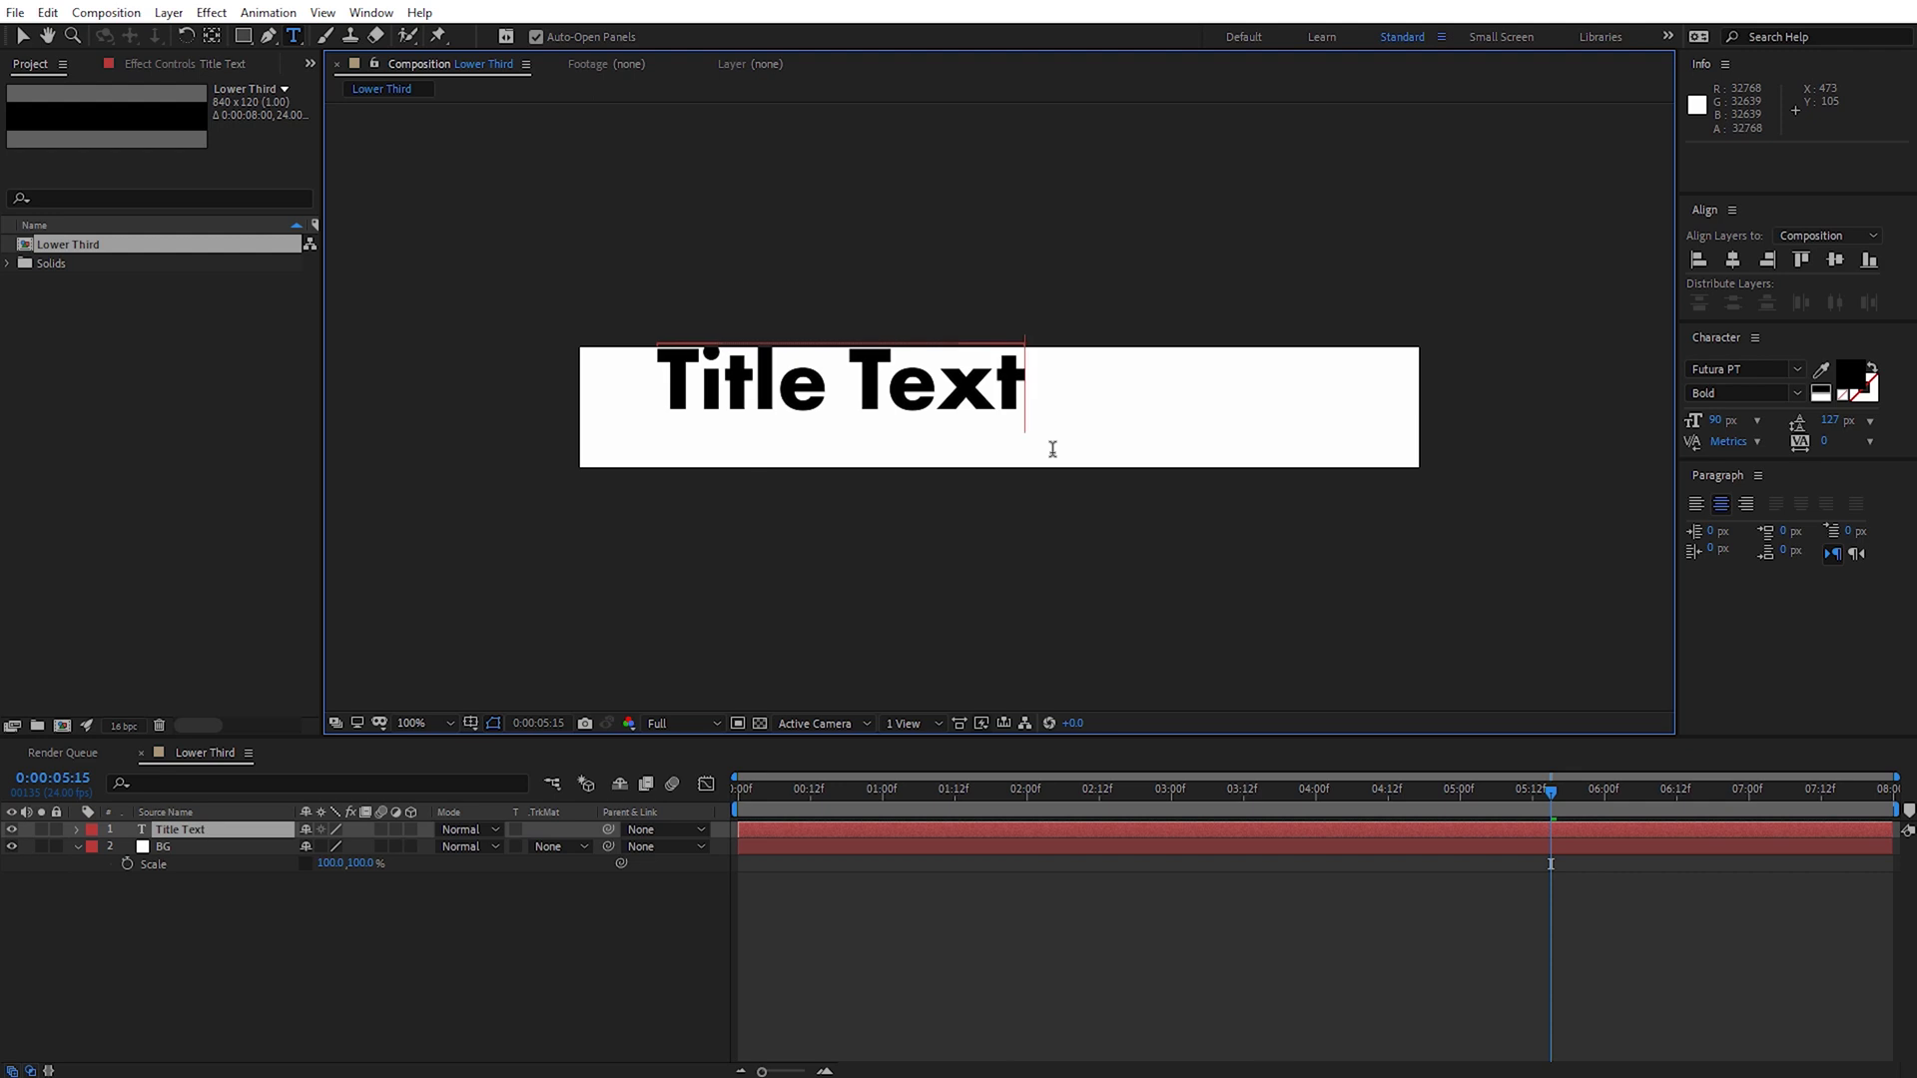
{"action": "left_click", "coordinate": [22, 36]}
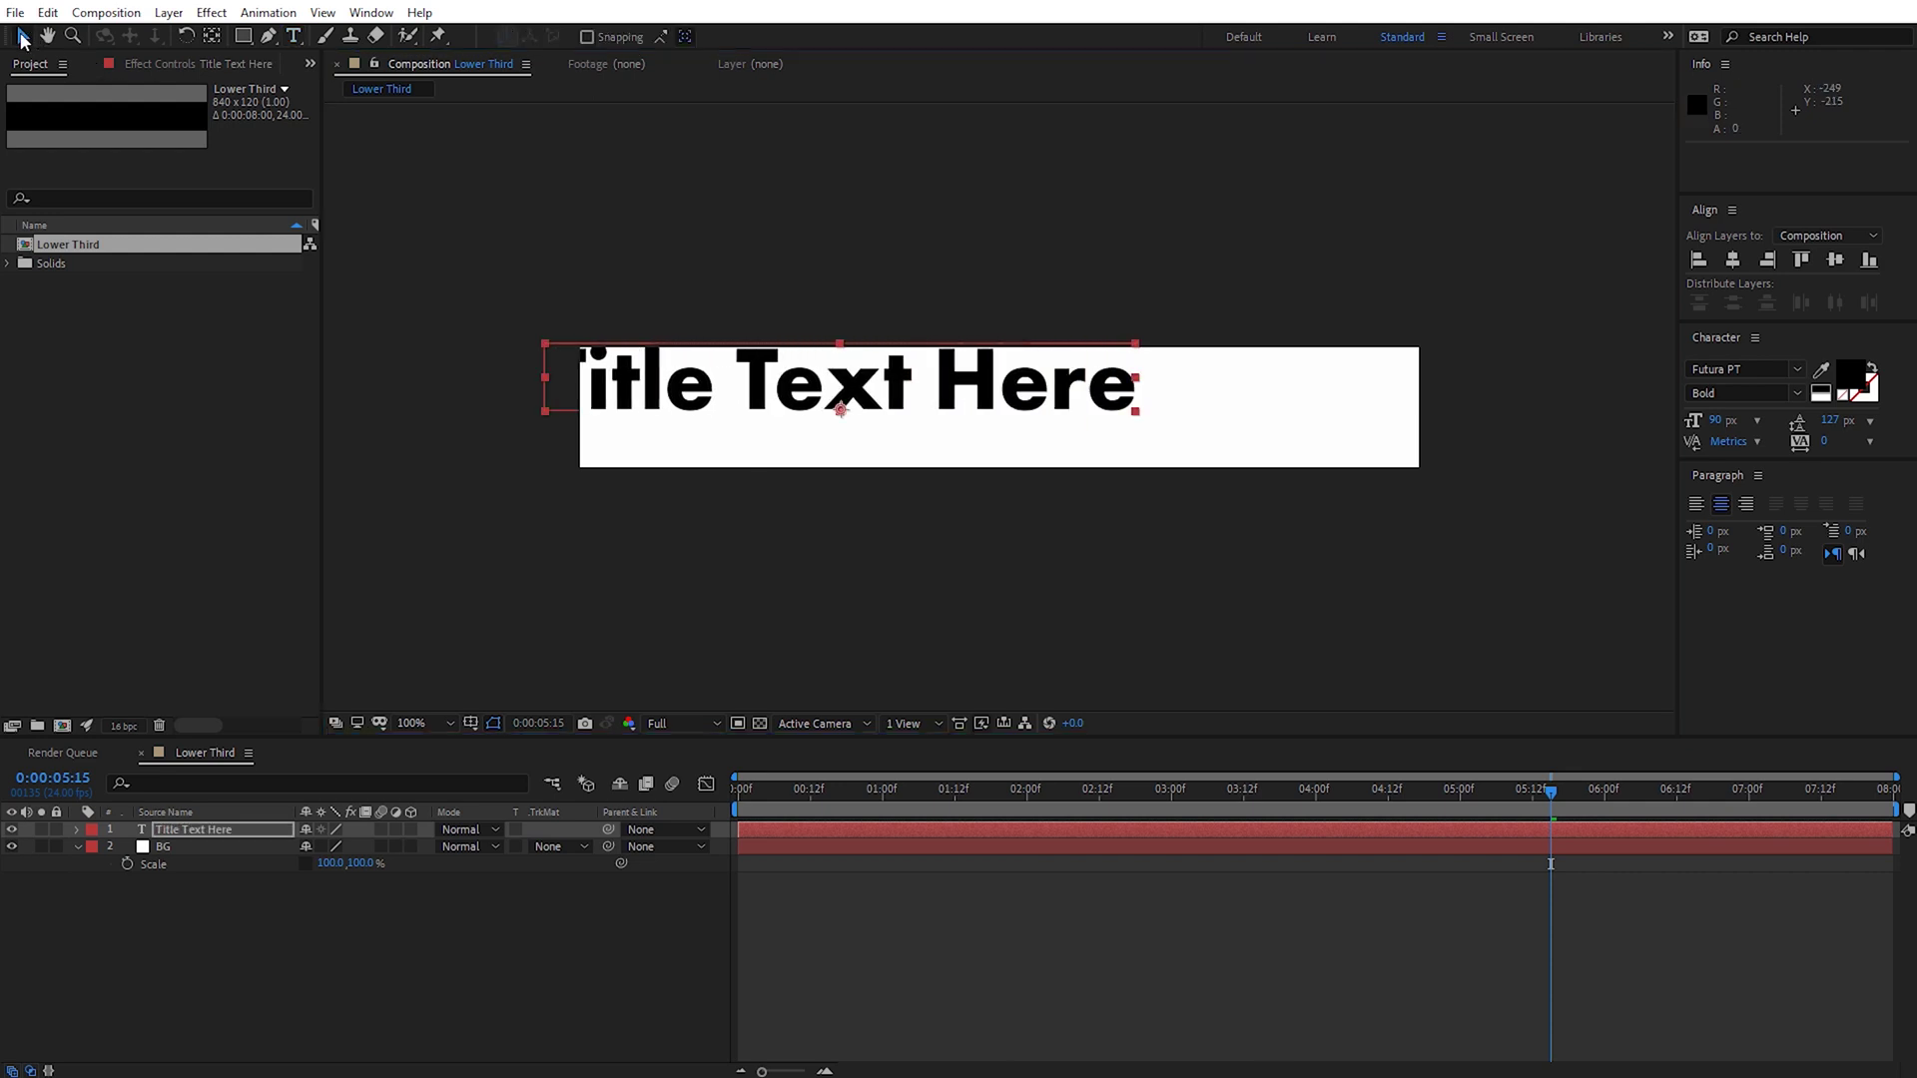
{"action": "left_click_drag", "start_coordinate": [936, 399], "coordinate": [1113, 429]}
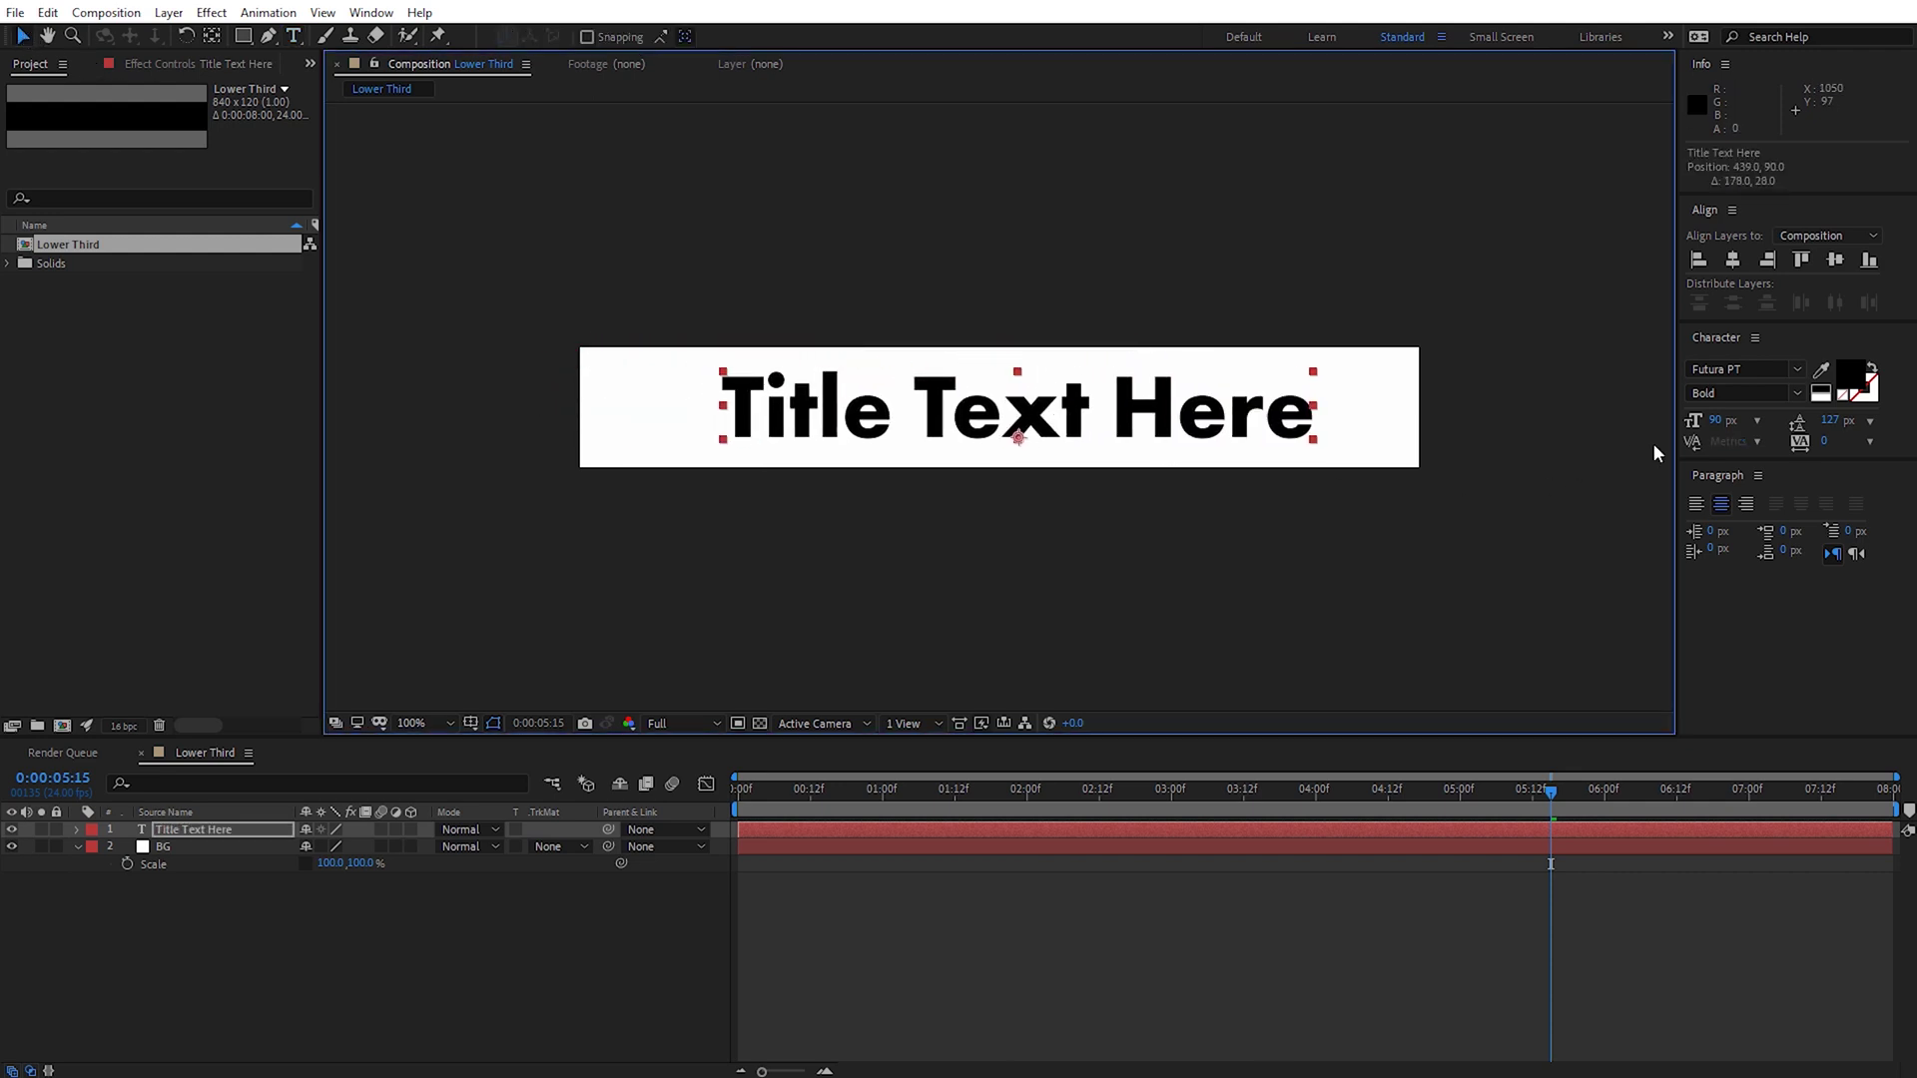
- Keep the title's paragraph alignment centred and centre the title layer horizontally and vertically in the composition
{"action": "left_click", "coordinate": [1697, 503]}
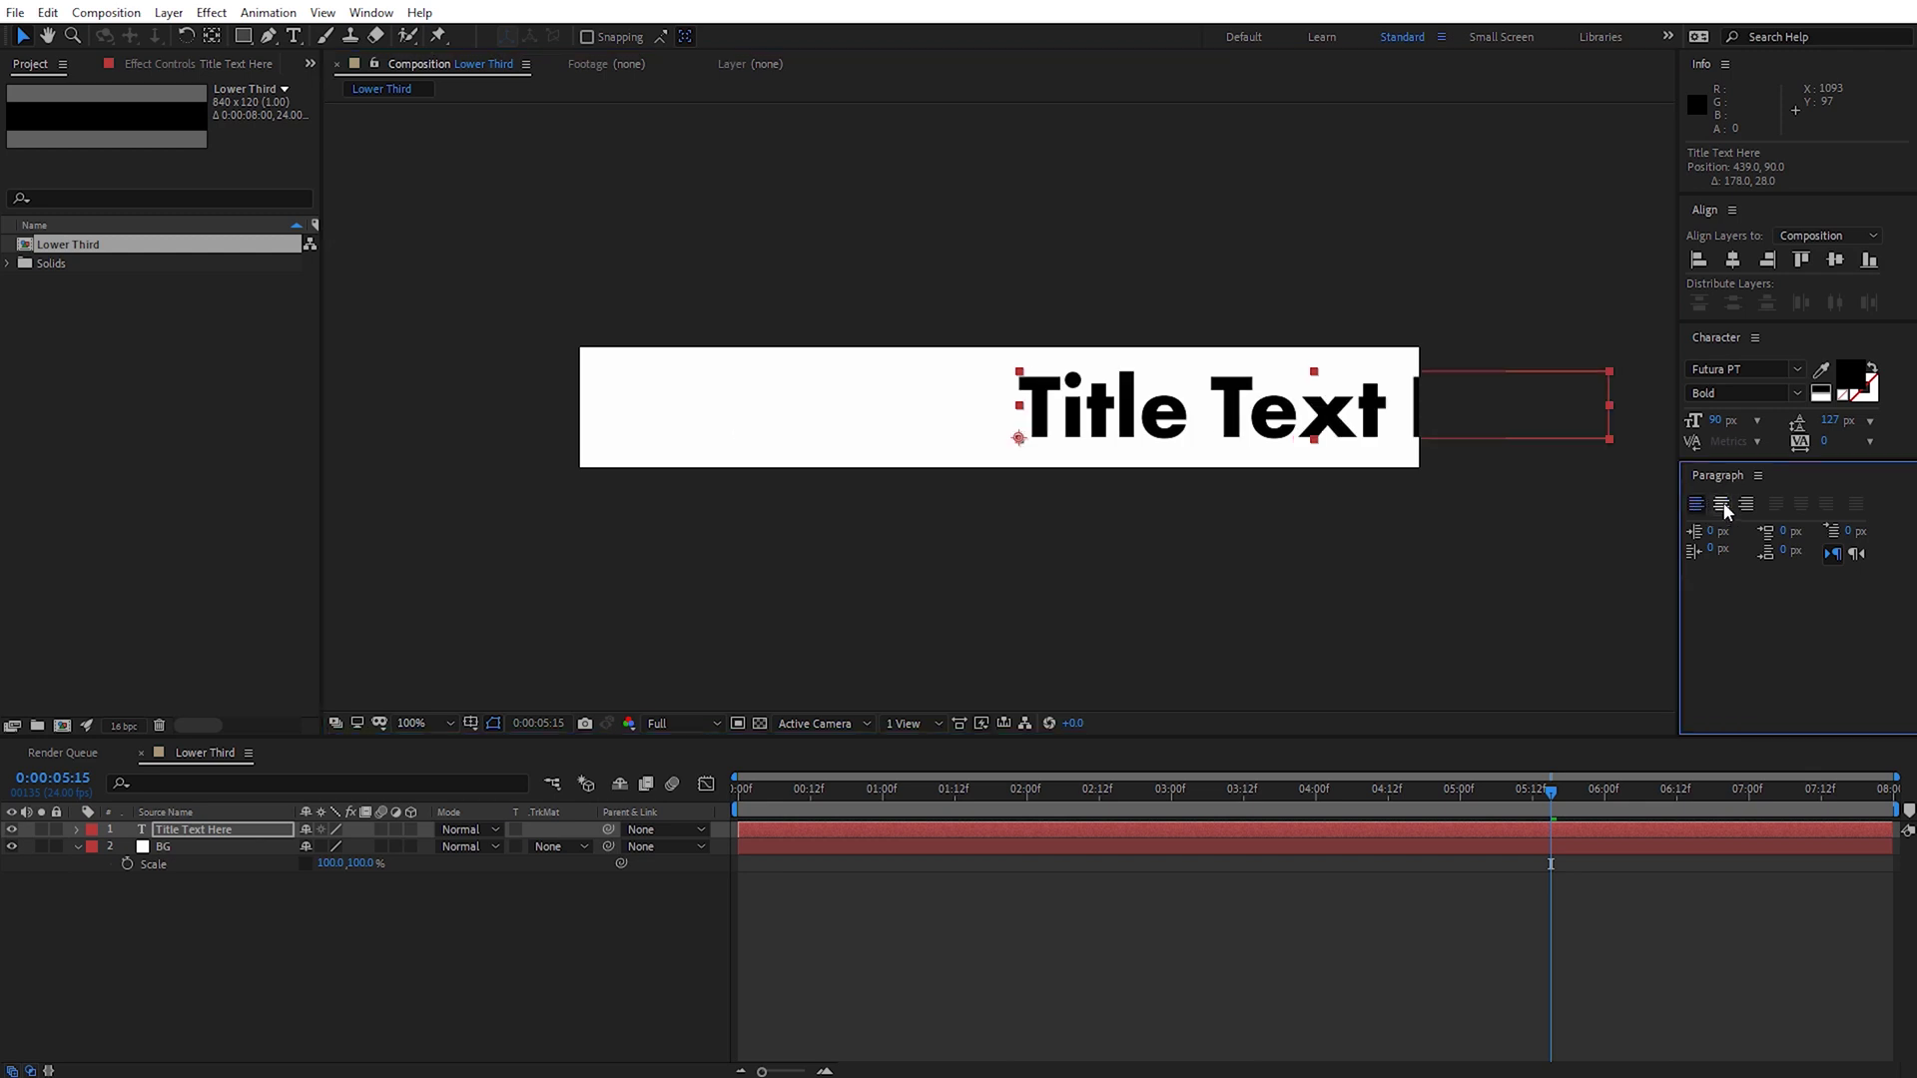
{"action": "left_click", "coordinate": [1723, 505]}
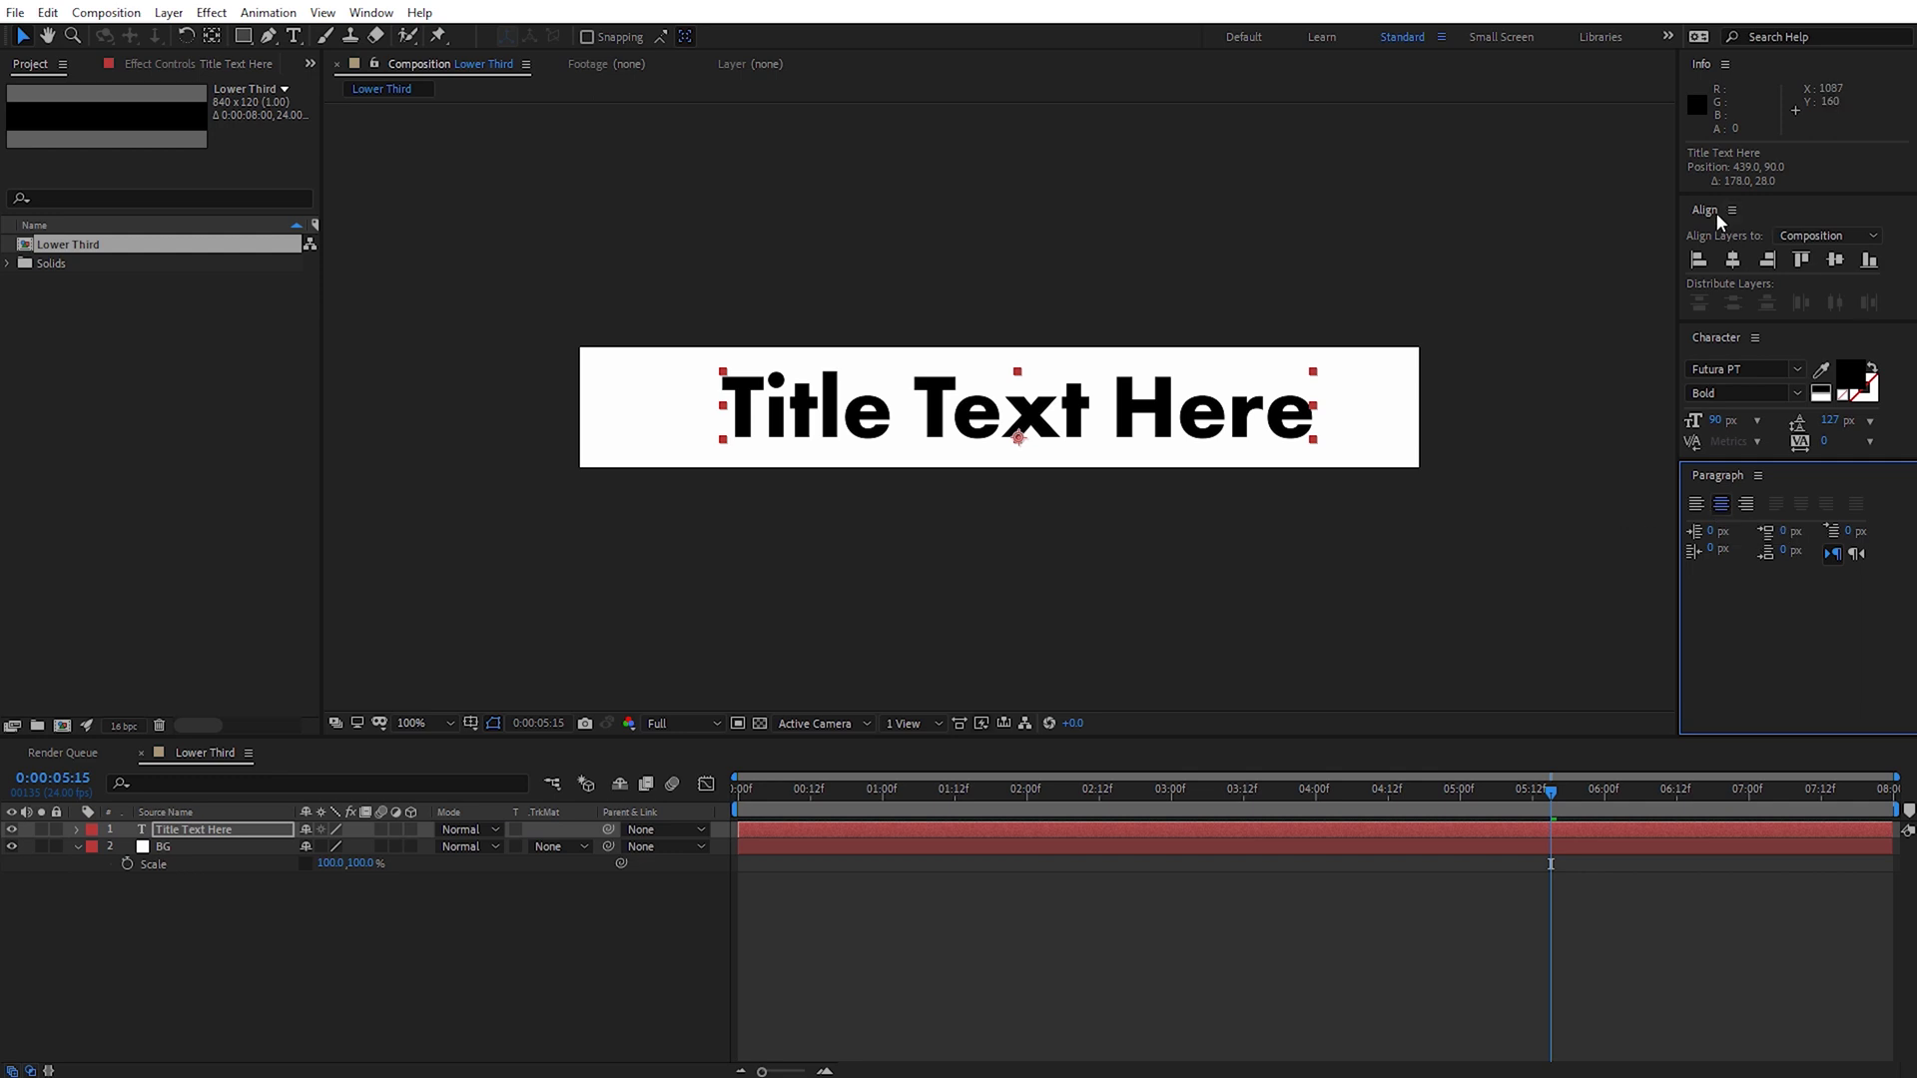
{"action": "left_click", "coordinate": [371, 12]}
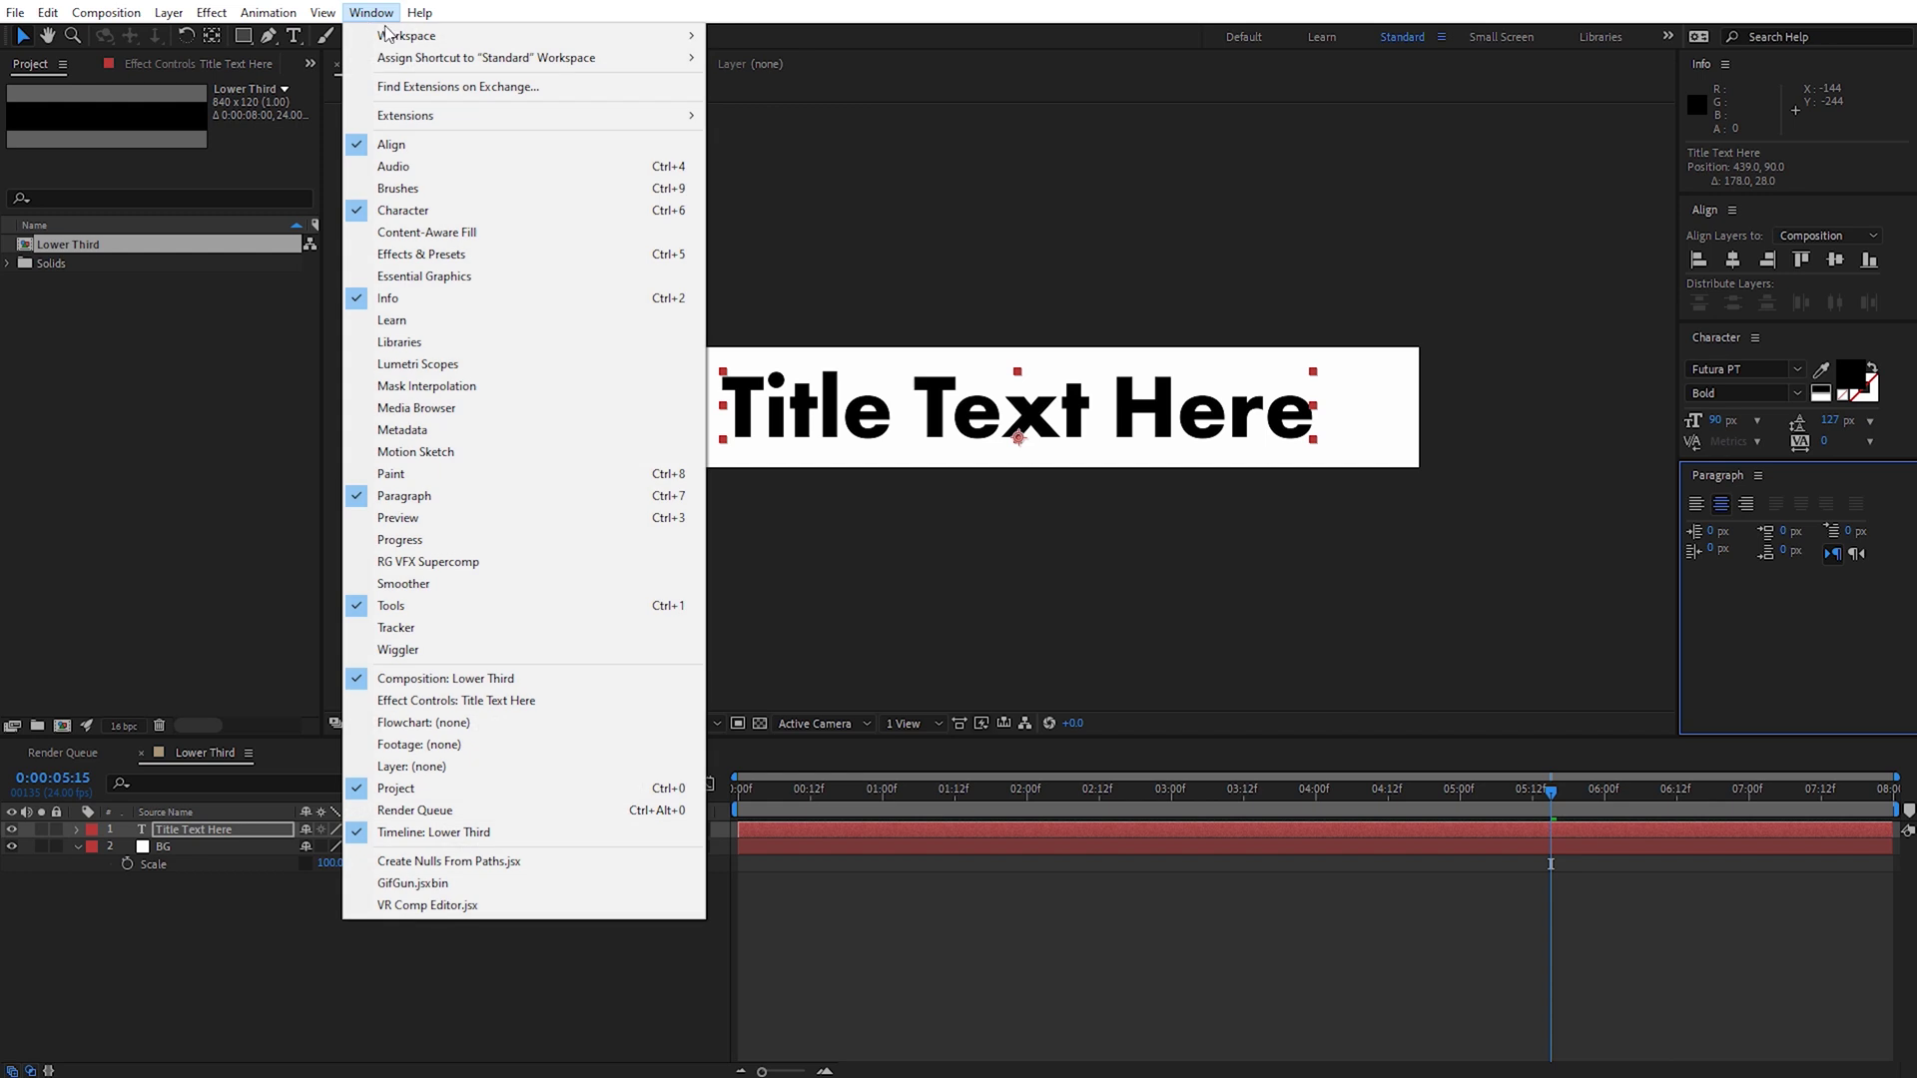
{"action": "left_click", "coordinate": [1170, 418]}
{"action": "left_click", "coordinate": [1734, 259]}
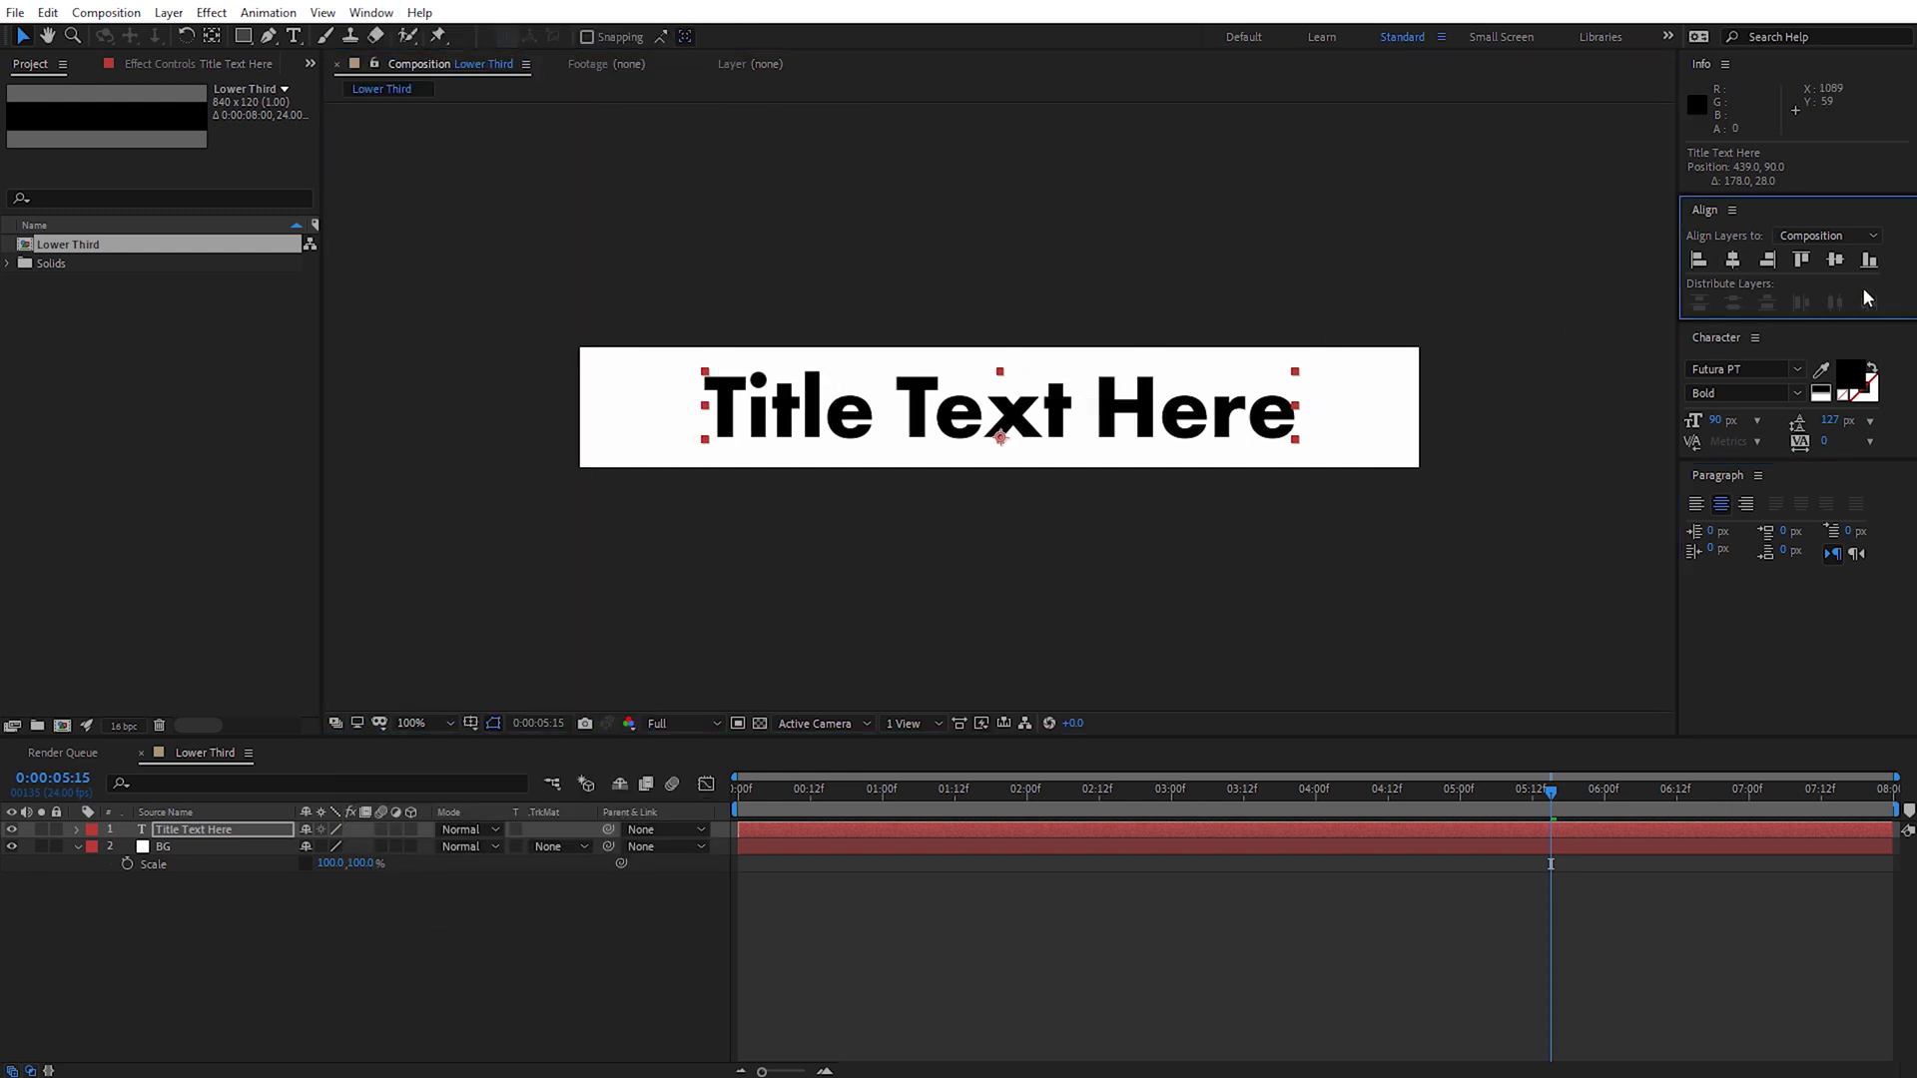
{"action": "left_click", "coordinate": [1836, 261]}
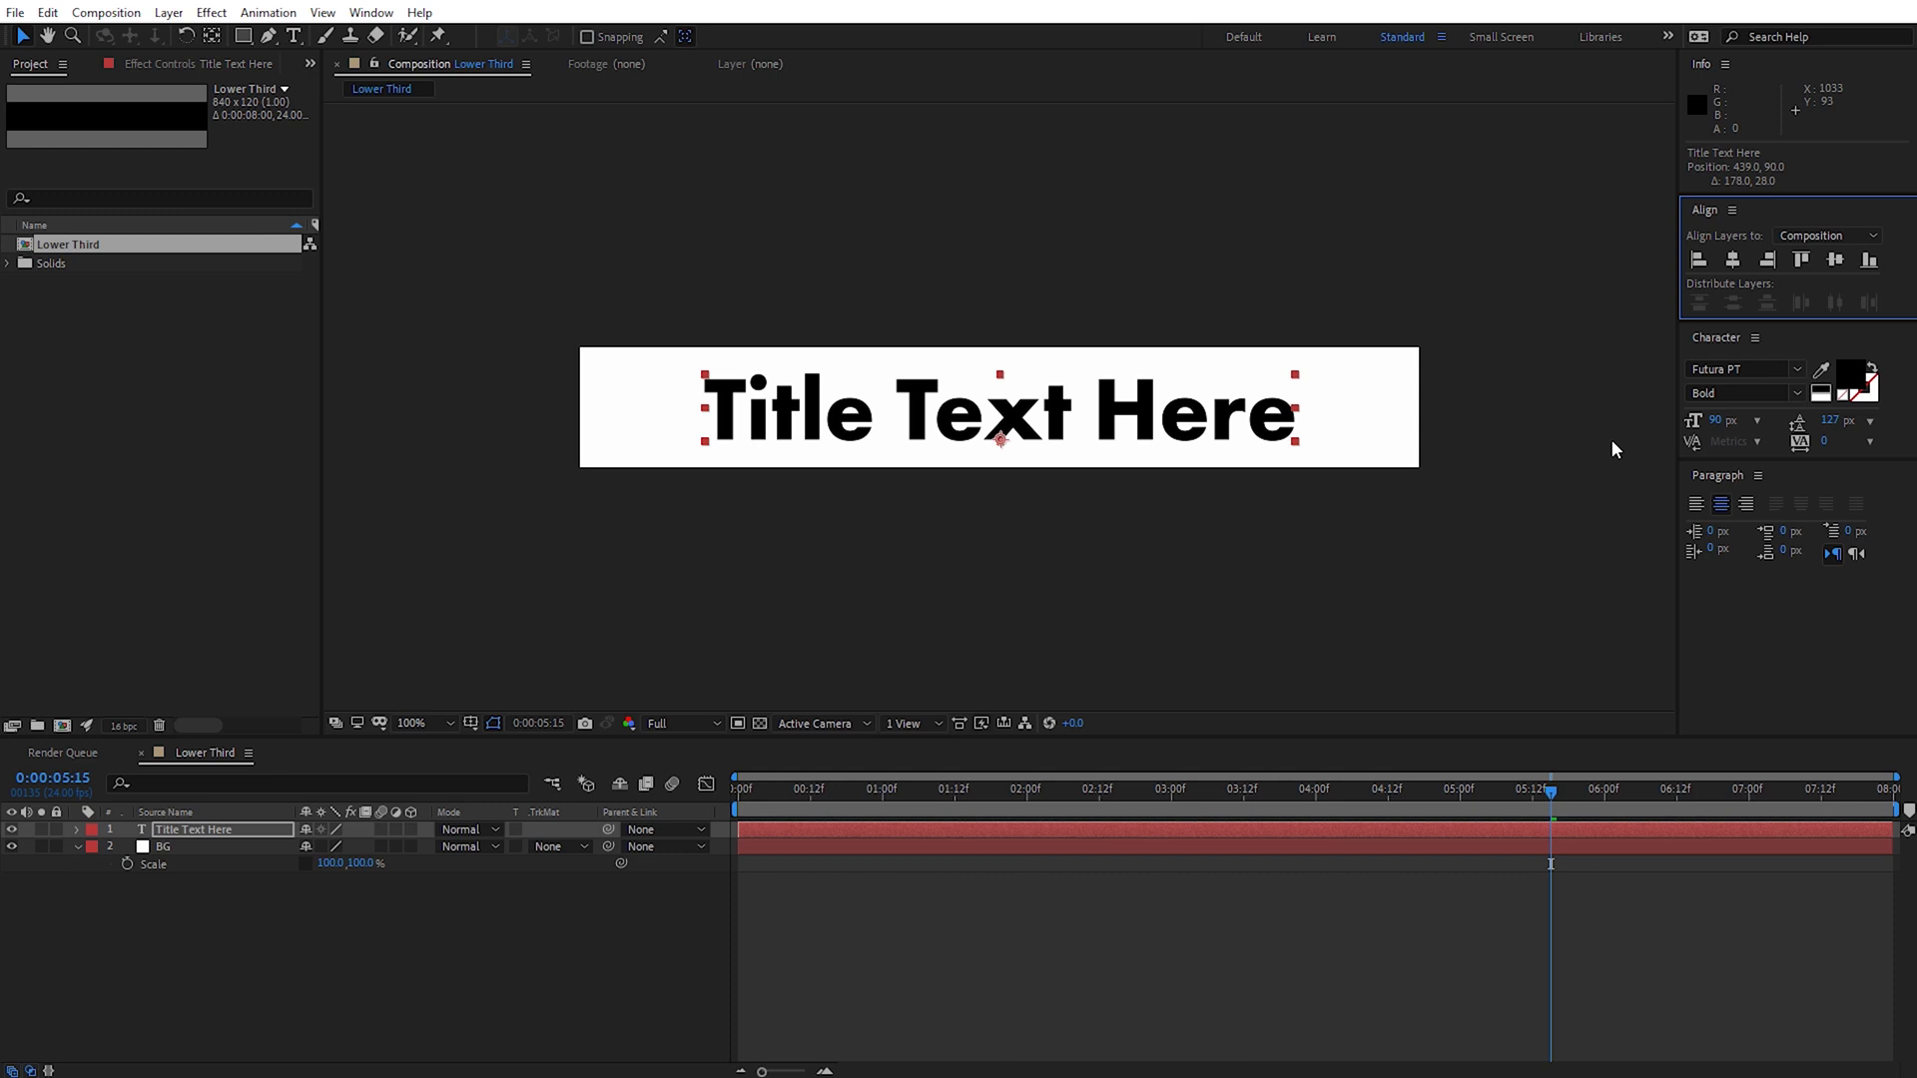
- Turn on the transparency grid for the composition view and set the current time to 0:00:00:11
{"action": "left_click_drag", "start_coordinate": [1555, 796], "coordinate": [776, 769]}
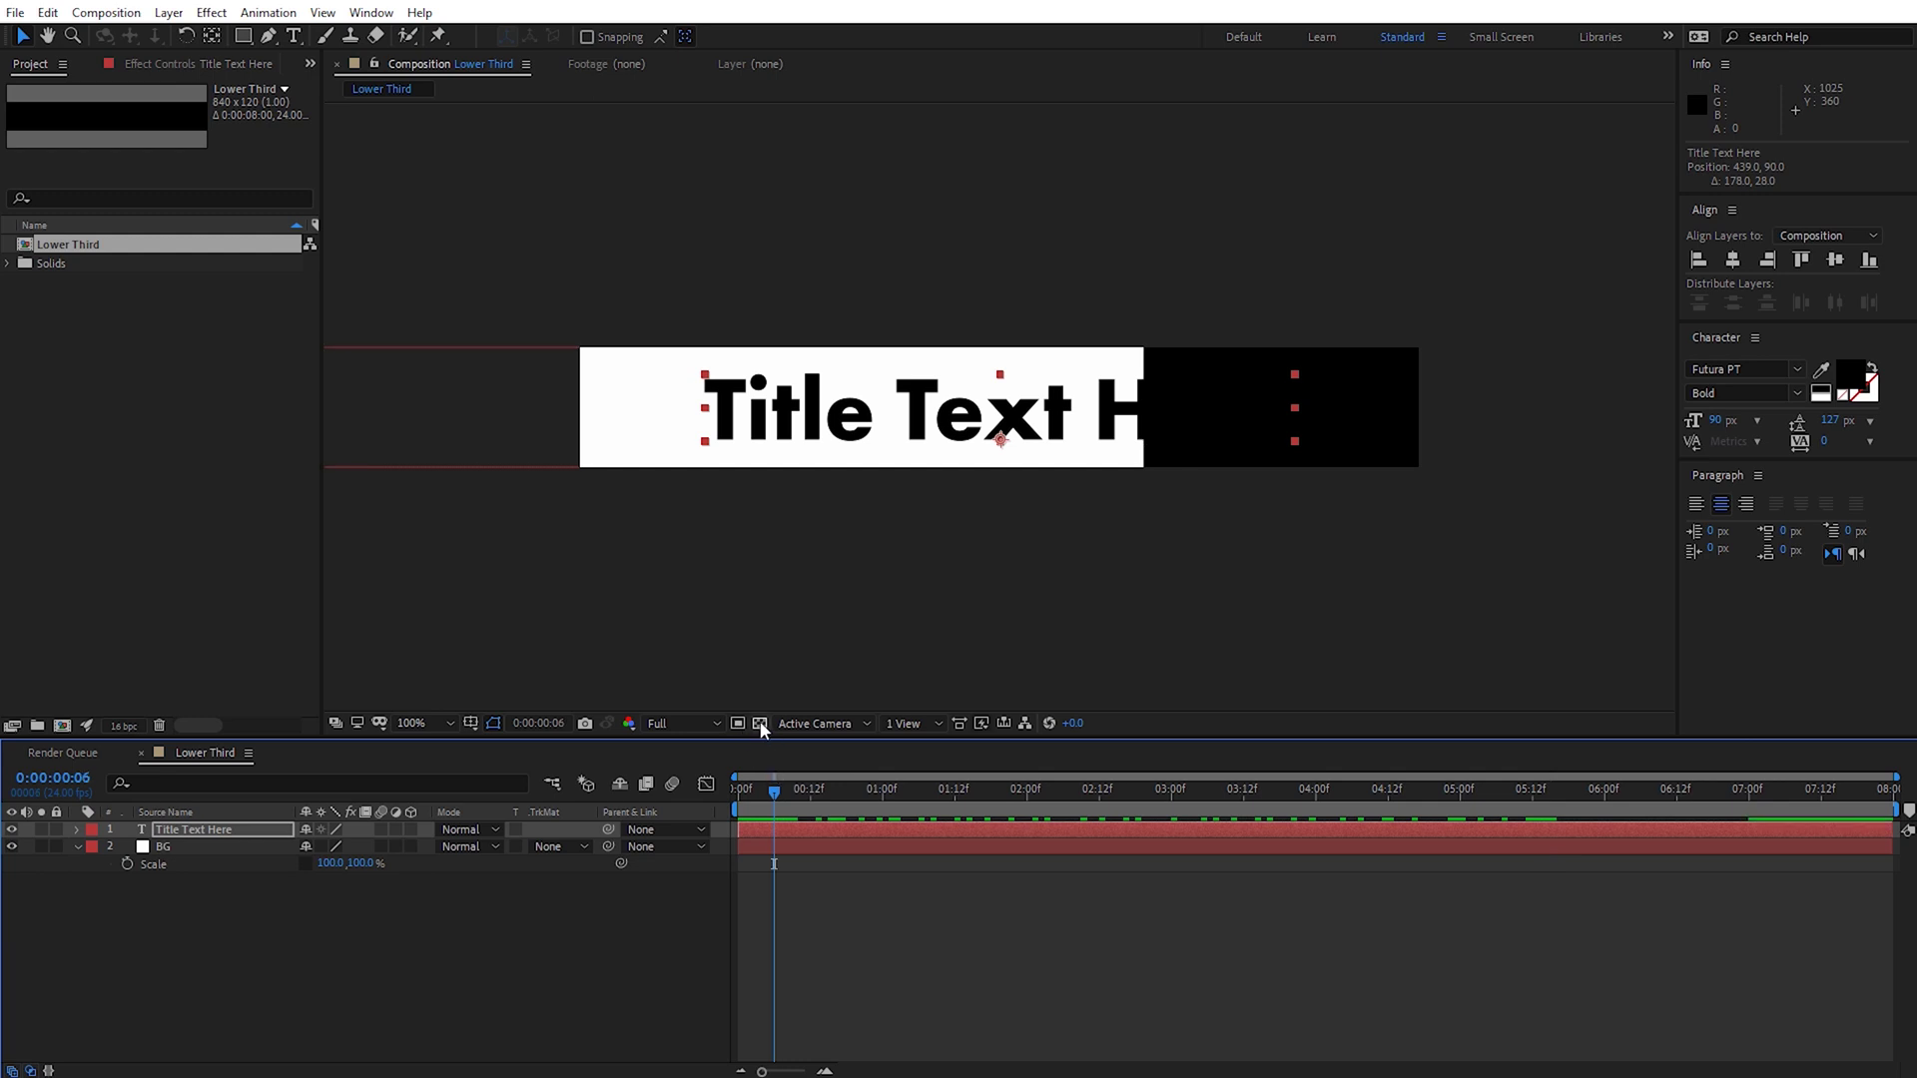
{"action": "left_click", "coordinate": [759, 725]}
{"action": "mouse_move", "coordinate": [782, 789]}
{"action": "left_mouse_down"}
{"action": "mouse_move", "coordinate": [842, 789]}
{"action": "mouse_move", "coordinate": [744, 789]}
{"action": "mouse_move", "coordinate": [814, 790]}
{"action": "left_mouse_up"}
- Duplicate the BG layer, move the copy above the title text layer and rename it "Text Matte"
{"action": "left_click", "coordinate": [165, 847]}
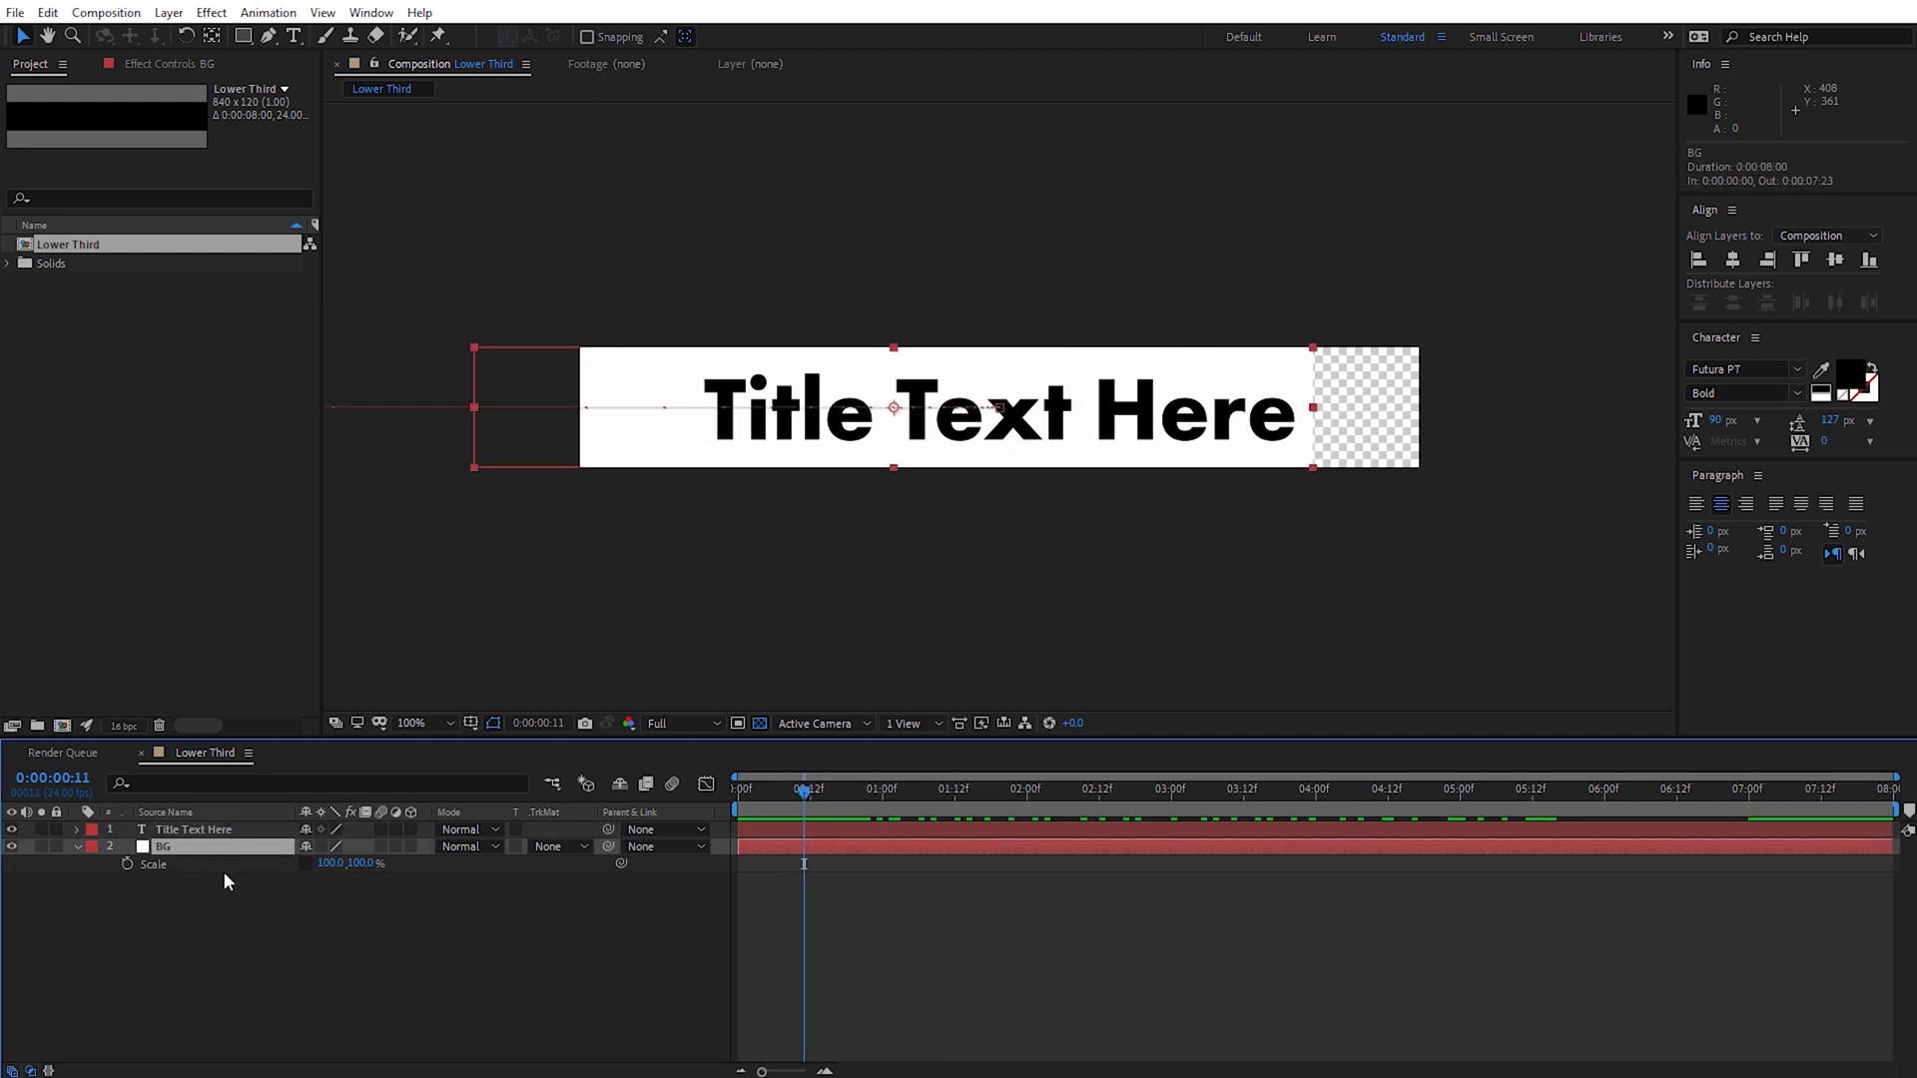
{"action": "key", "text": "ctrl+d"}
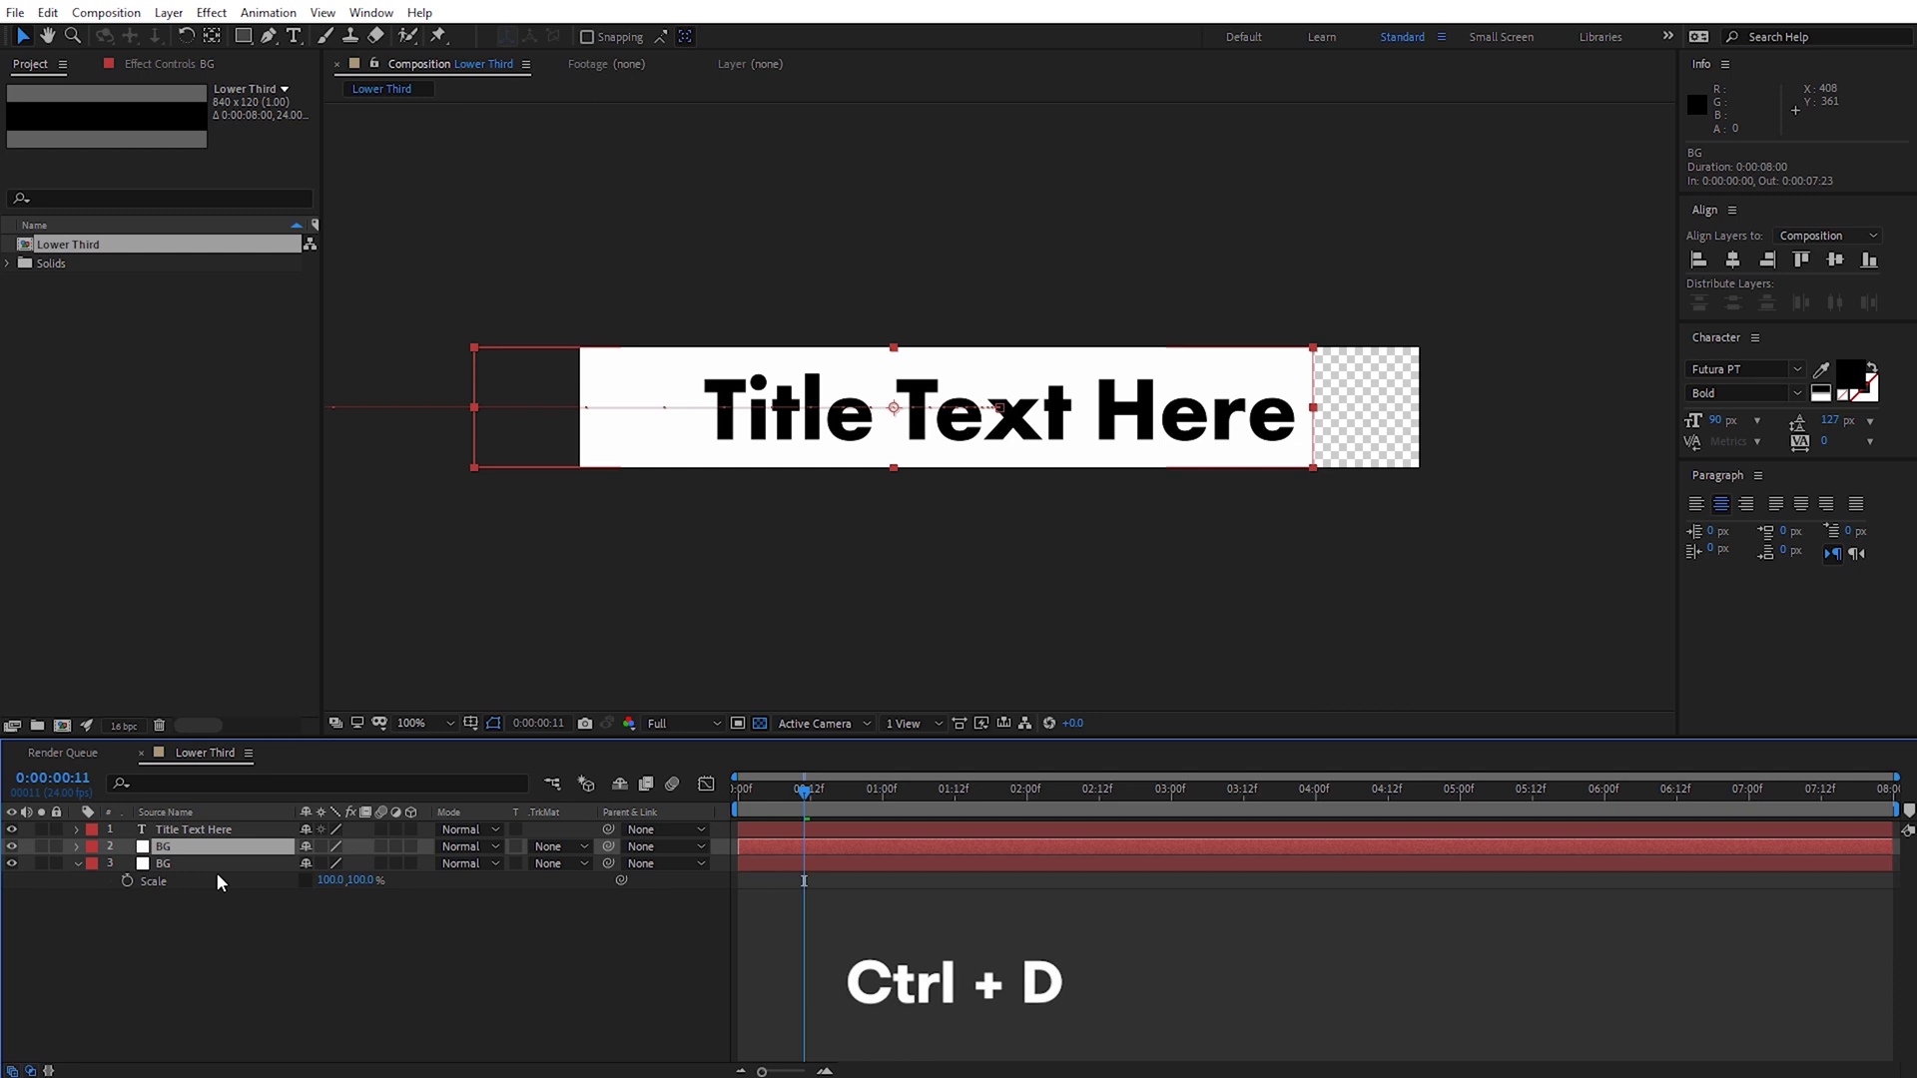
{"action": "left_click_drag", "start_coordinate": [165, 852], "coordinate": [189, 839]}
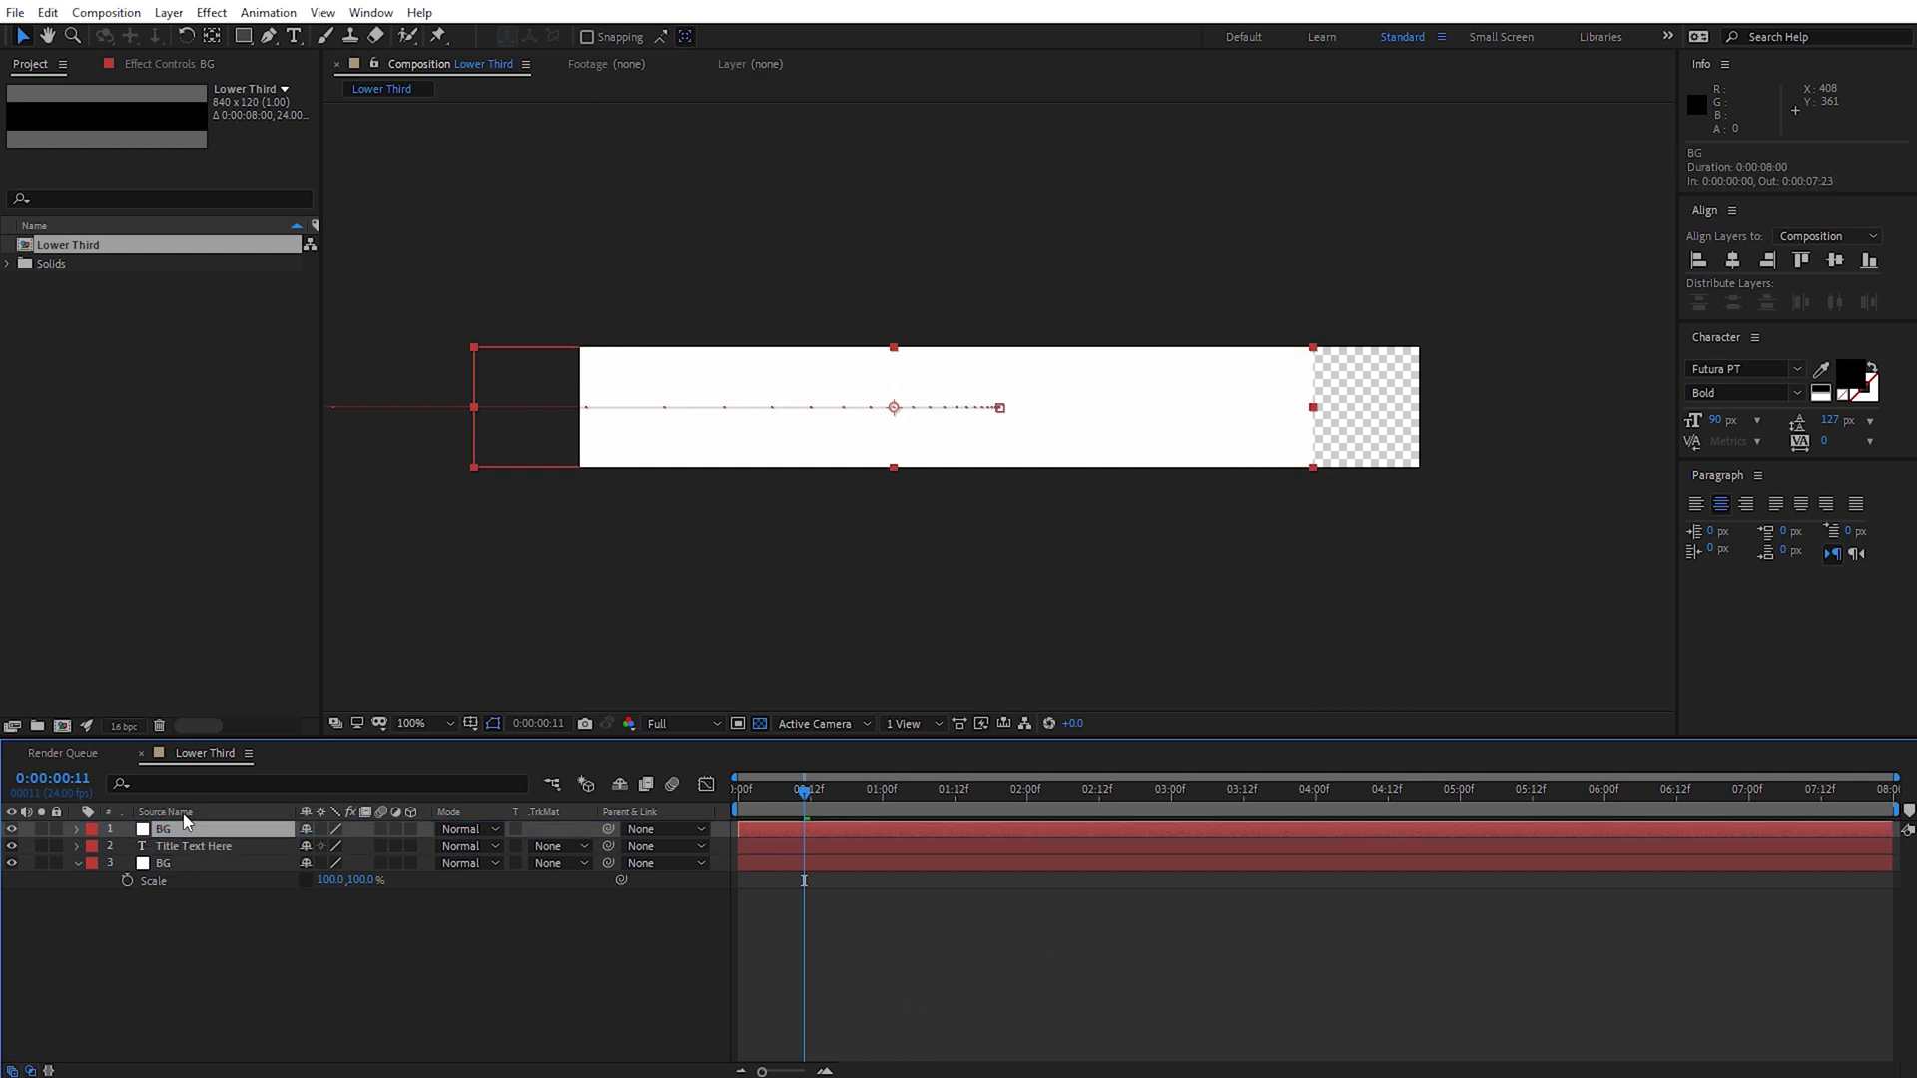
{"action": "key", "text": "Return"}
{"action": "type", "text": "Text Batte"}
{"action": "left_click", "coordinate": [259, 926]}
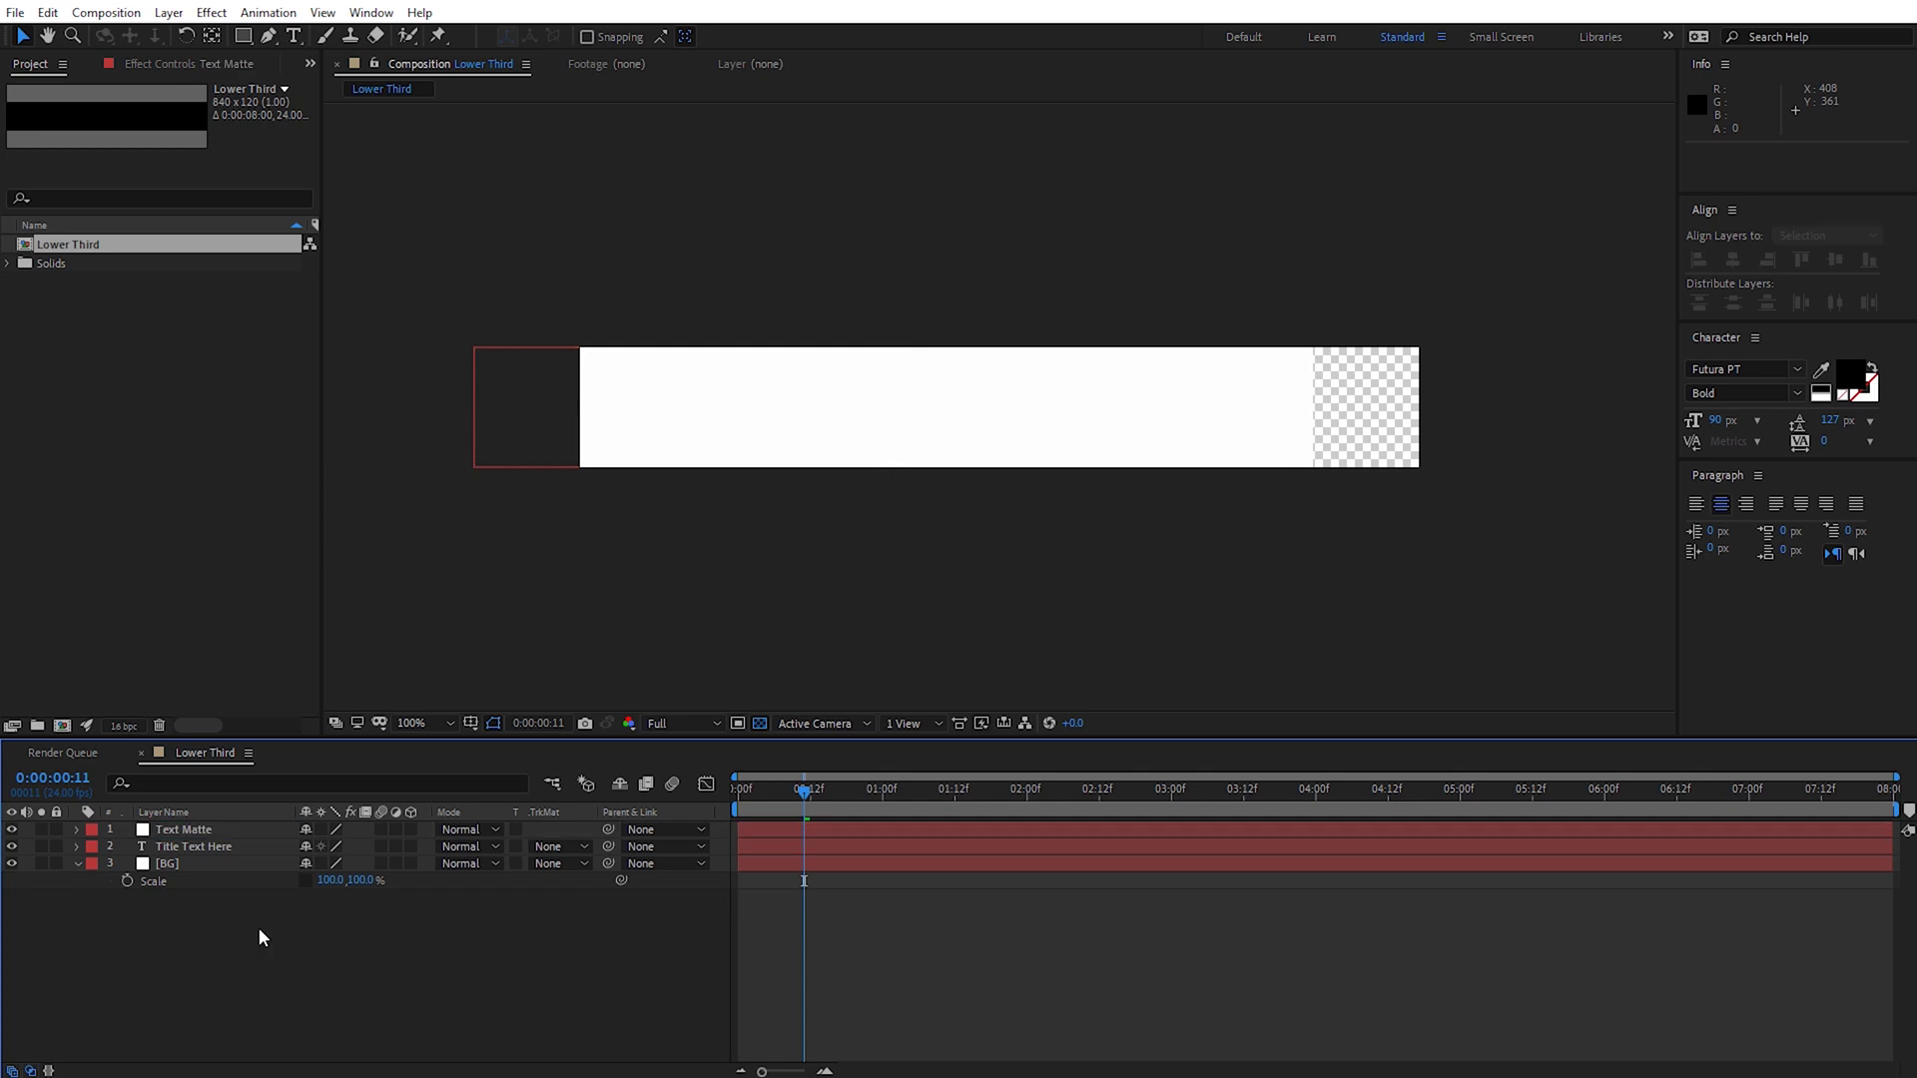
- Set the title text layer's track matte to Alpha Matte "Text Matte" and preview the reveal up to 0:00:00:18
{"action": "left_click", "coordinate": [212, 846]}
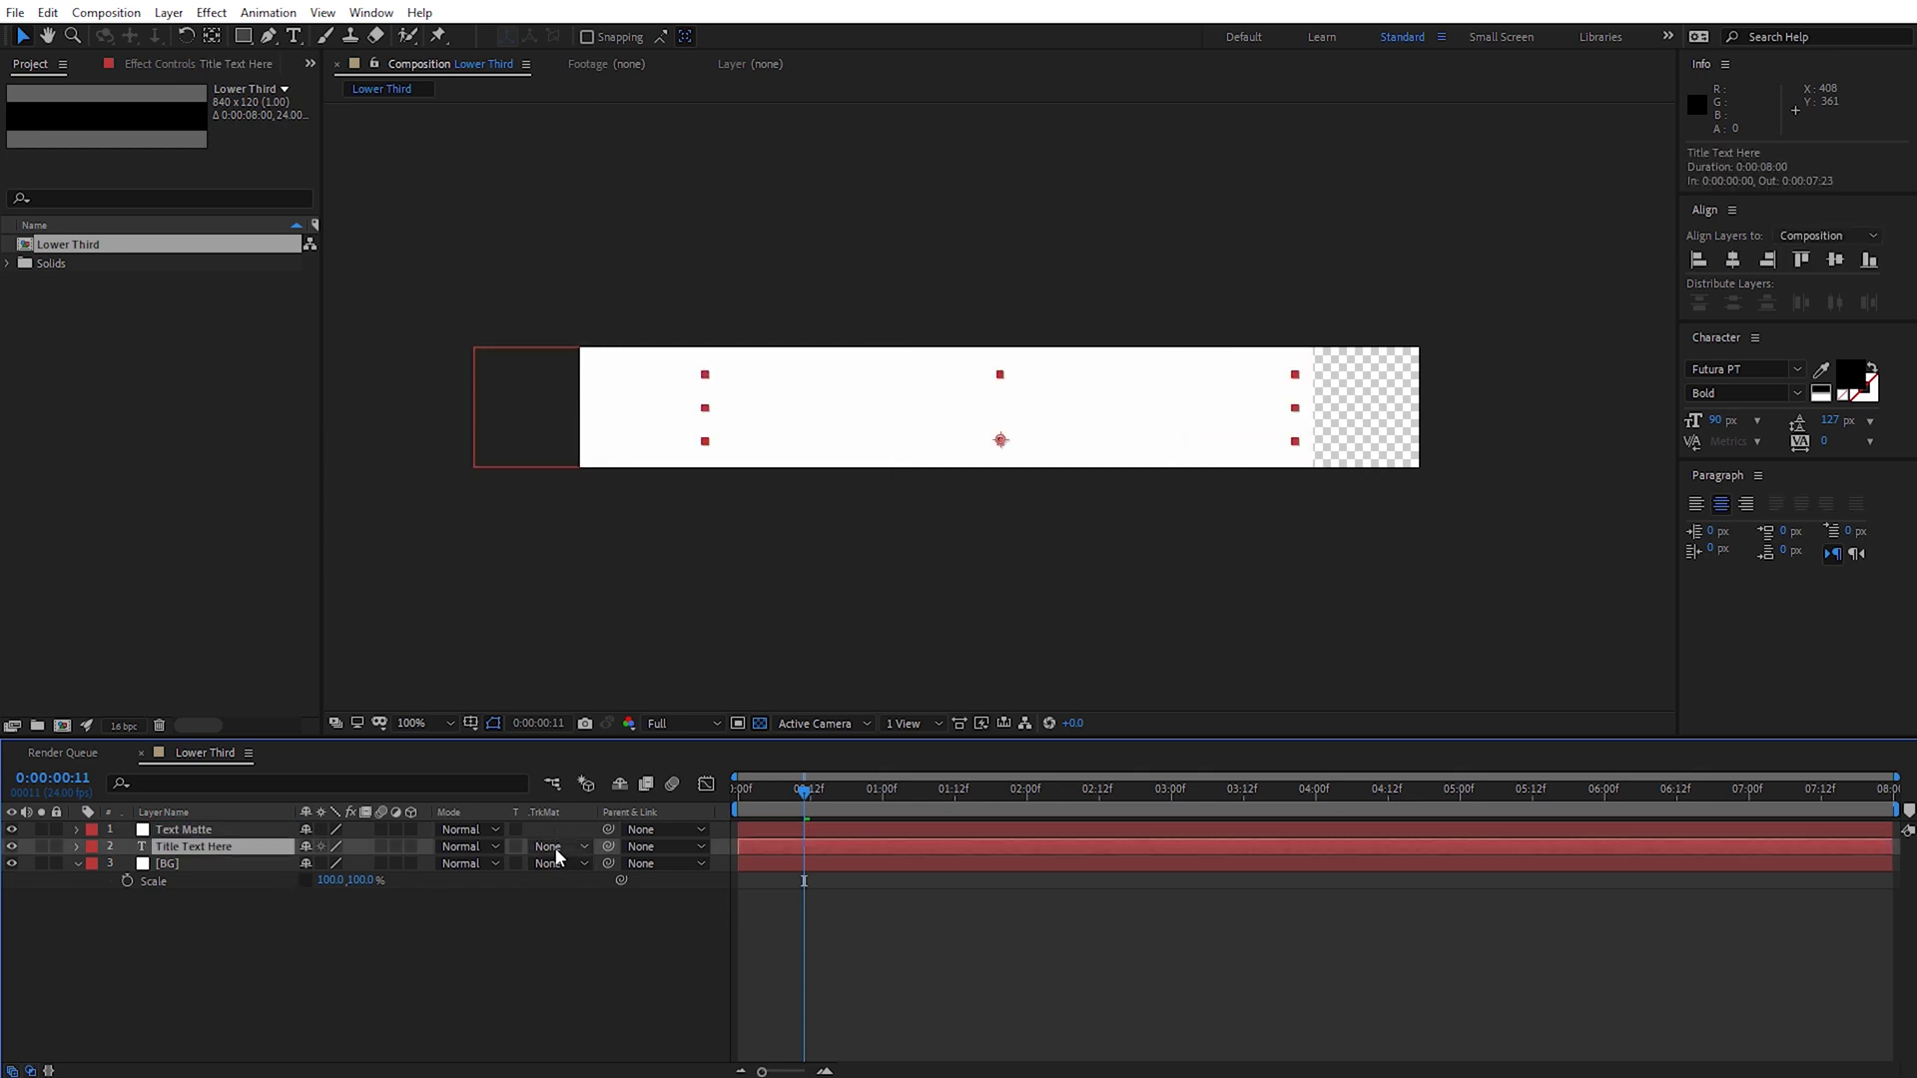
{"action": "key", "text": "F4"}
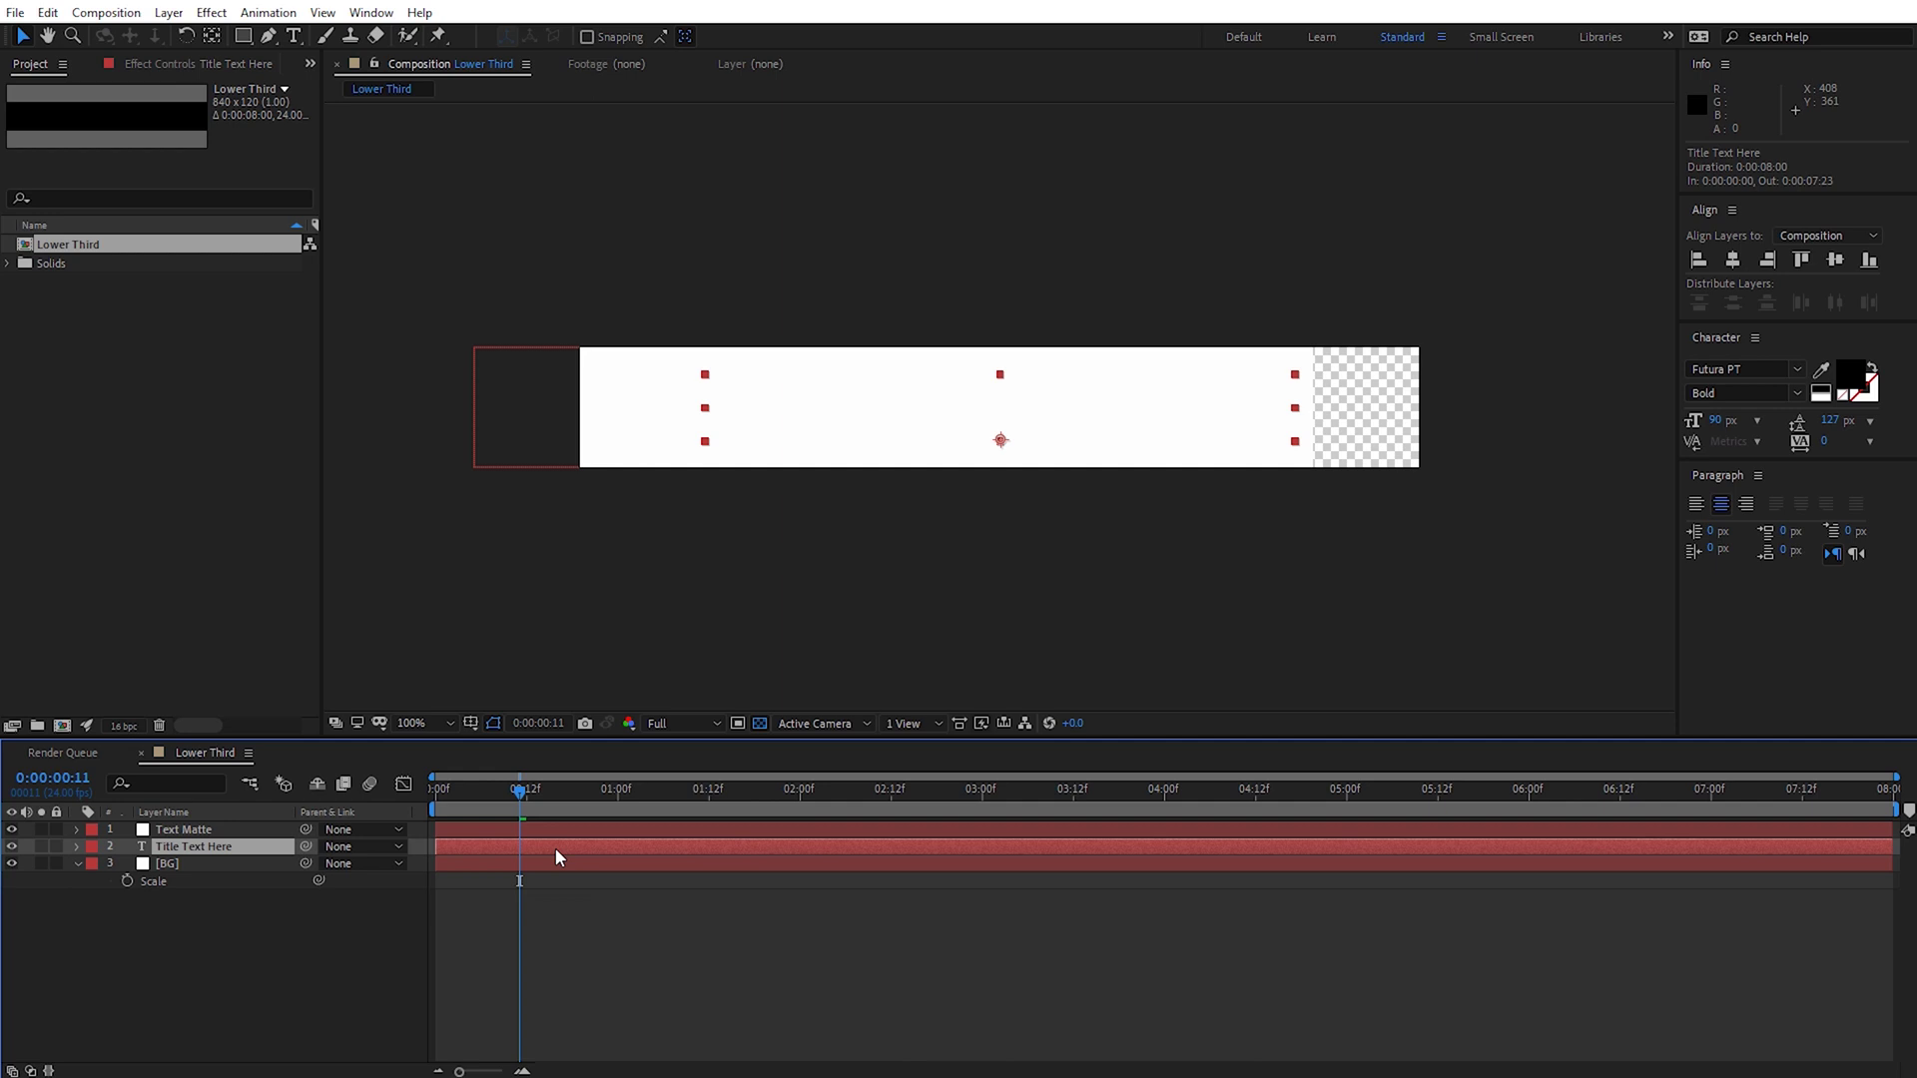
{"action": "key", "text": "F4"}
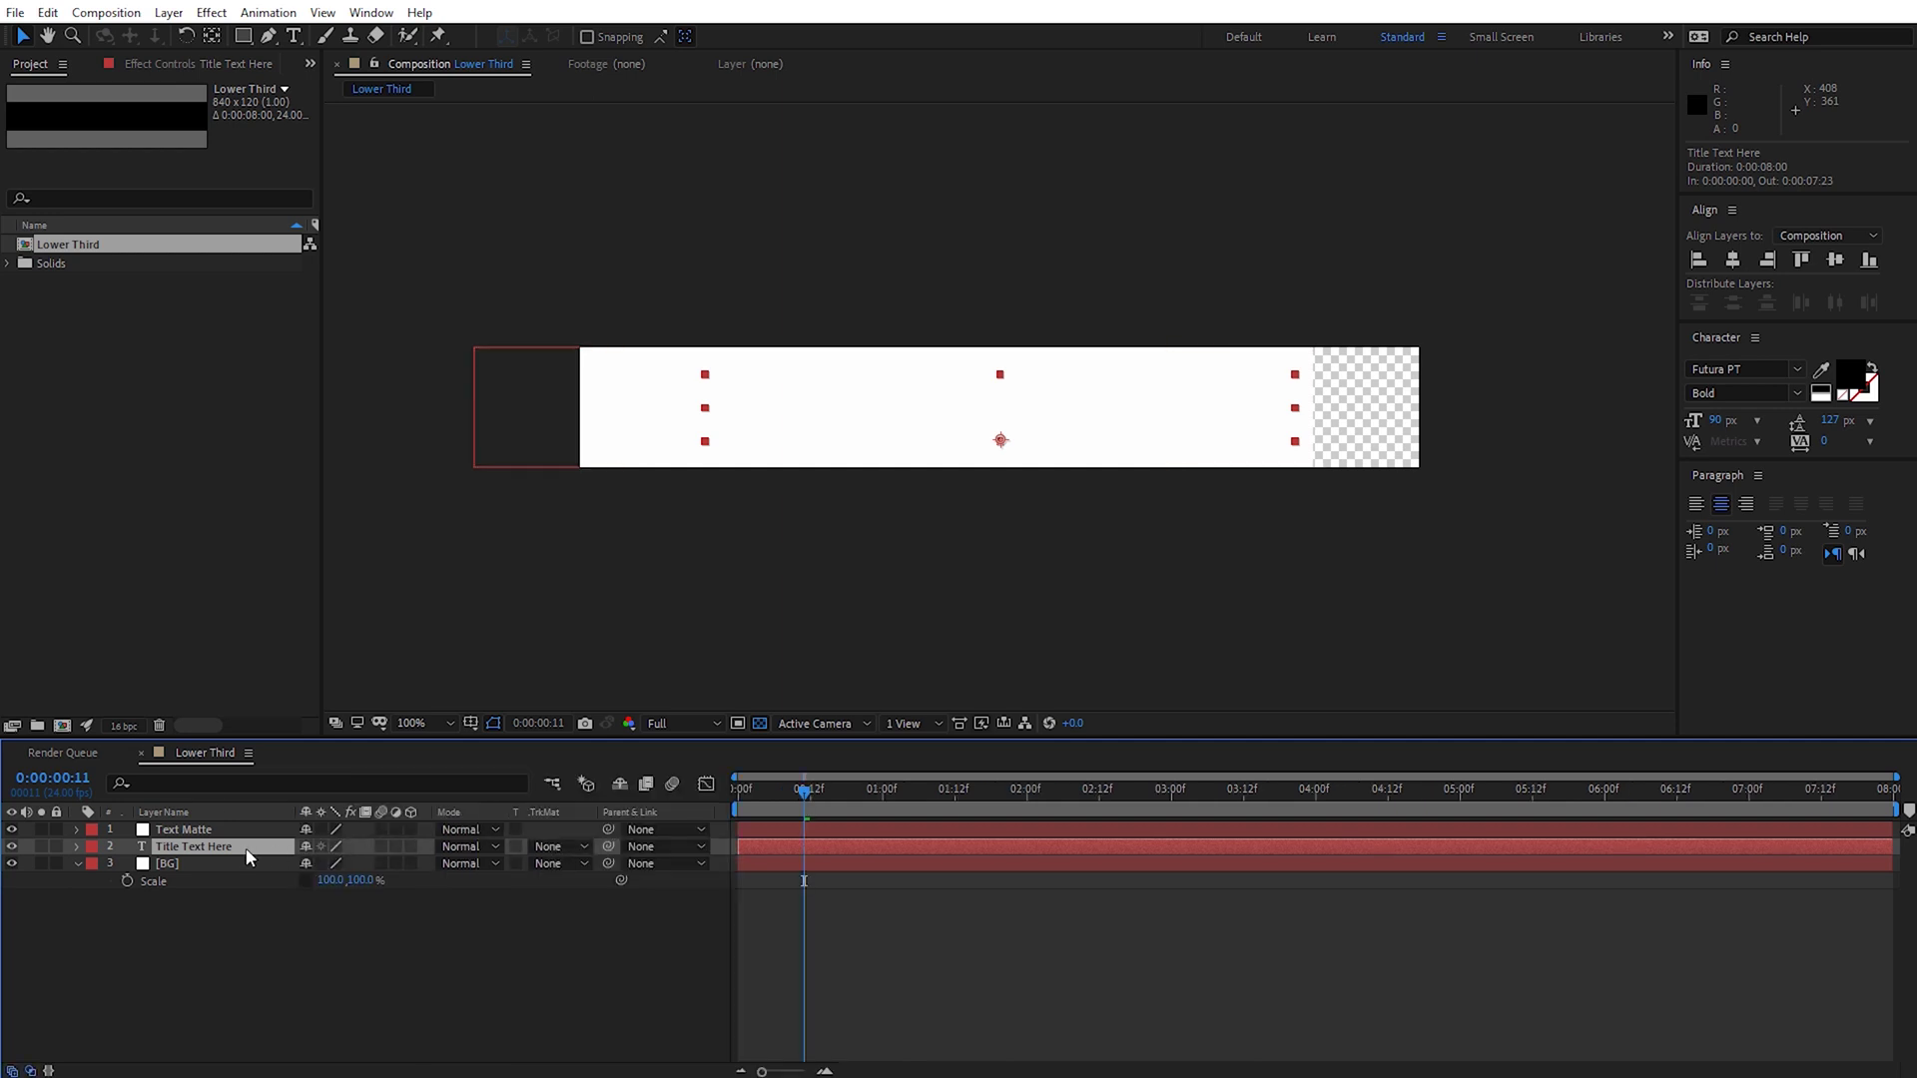
{"action": "left_click", "coordinate": [555, 849]}
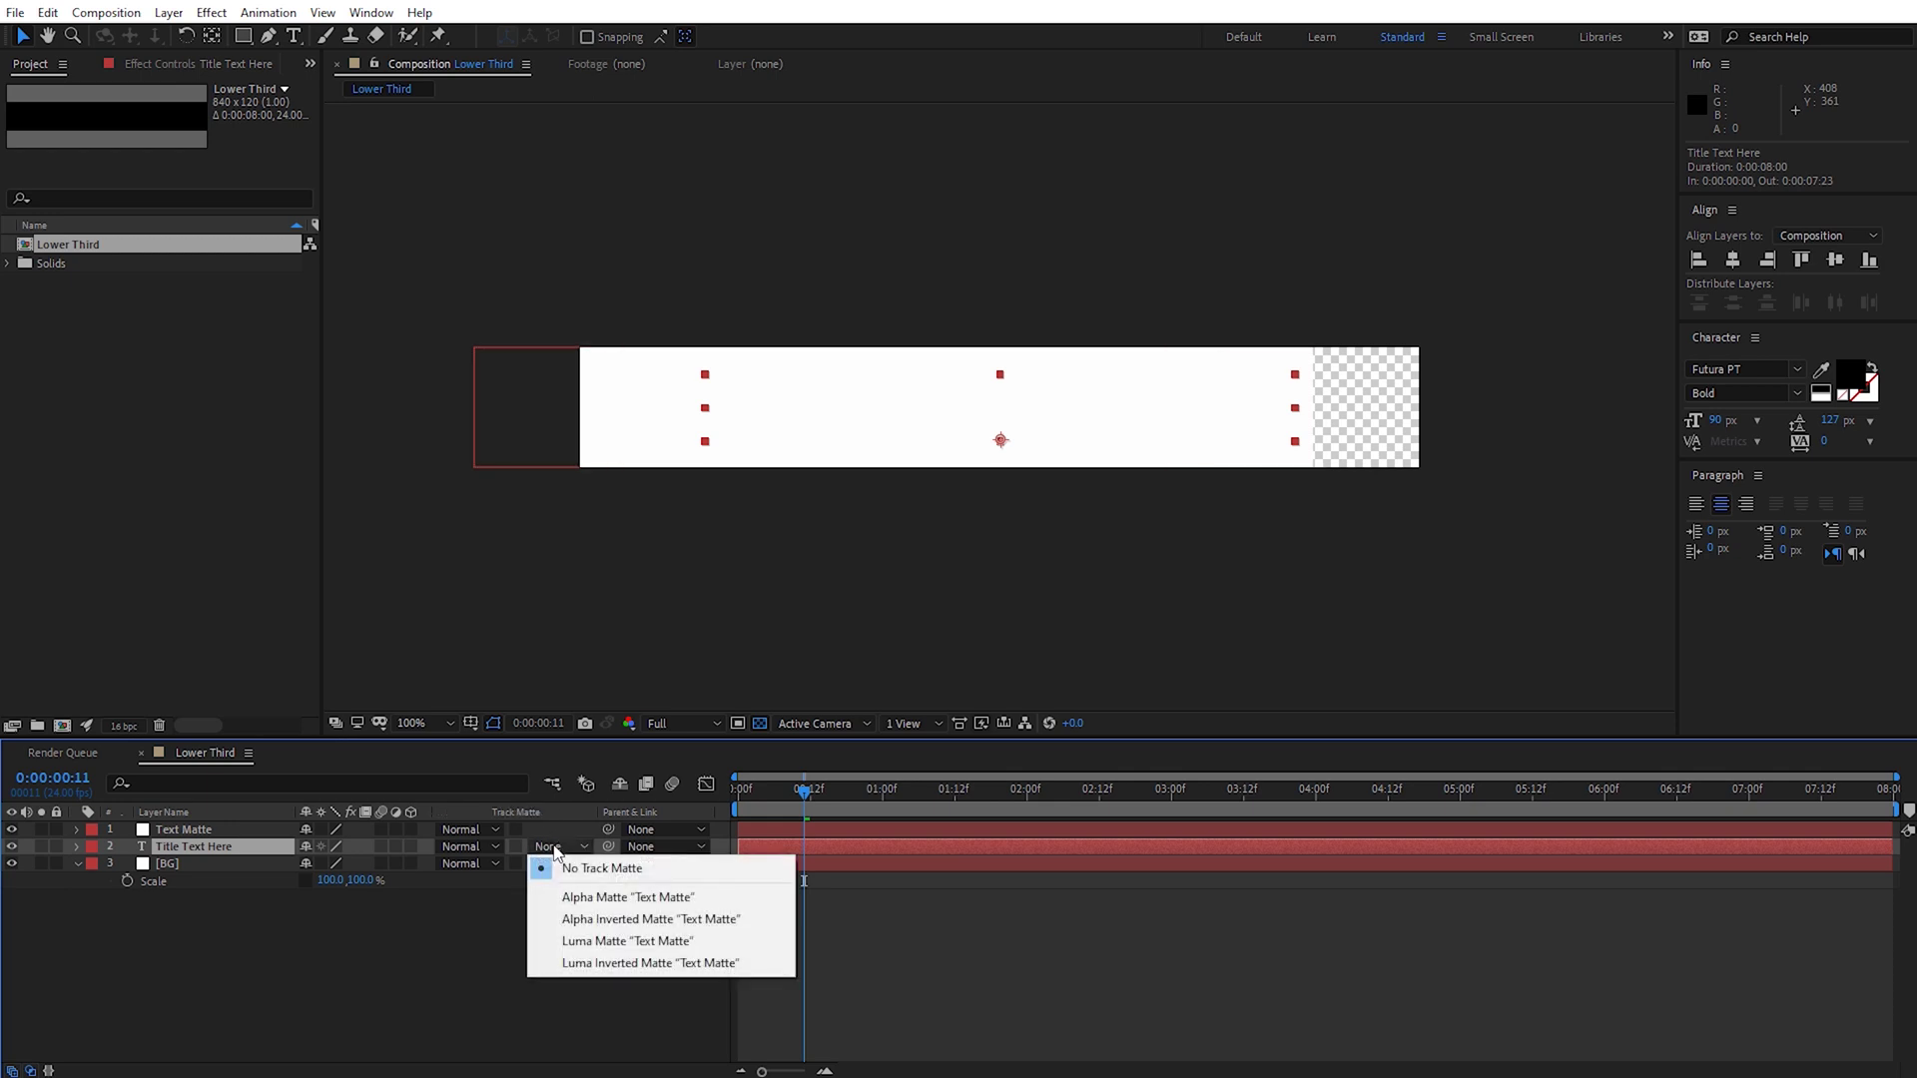
{"action": "left_click", "coordinate": [597, 895]}
{"action": "left_click_drag", "start_coordinate": [787, 799], "coordinate": [845, 800]}
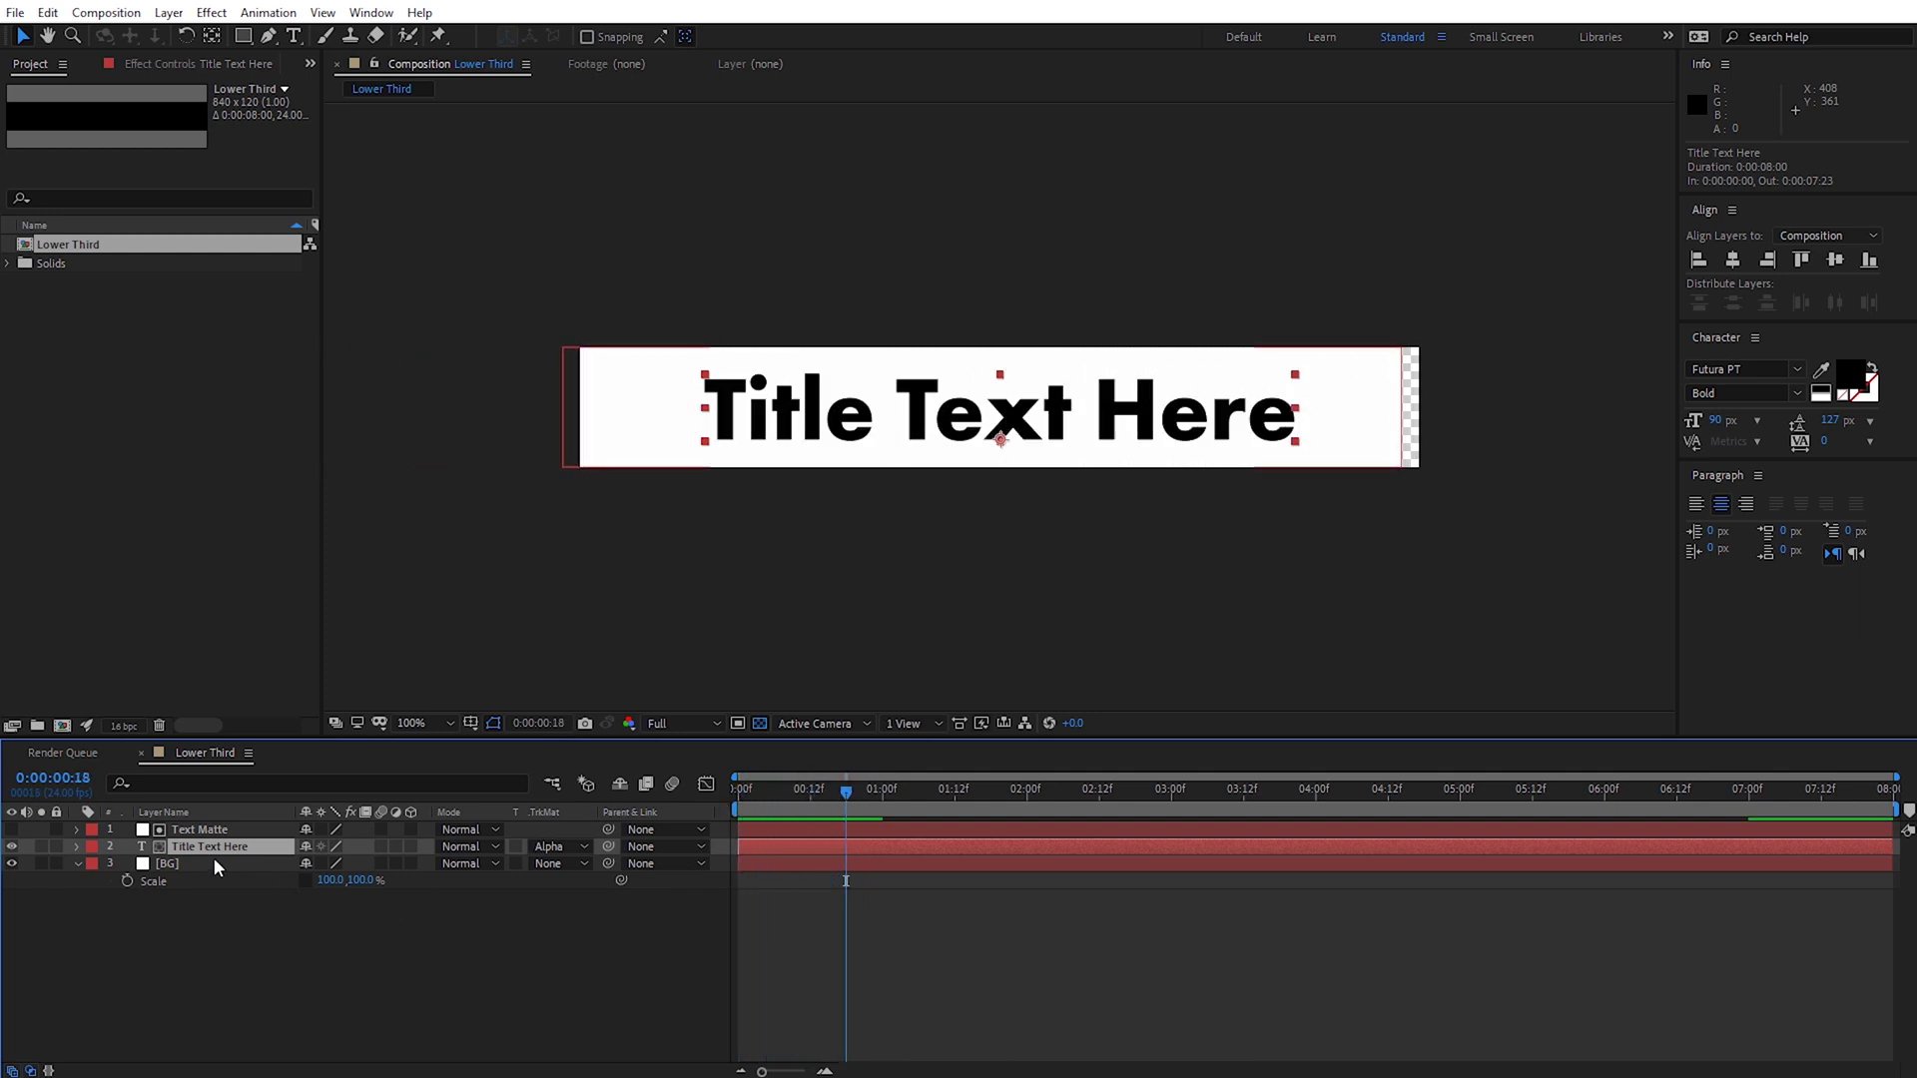
- Show the Text Matte layer's Scale property and link it to the BG layer's Scale
{"action": "left_click", "coordinate": [203, 833]}
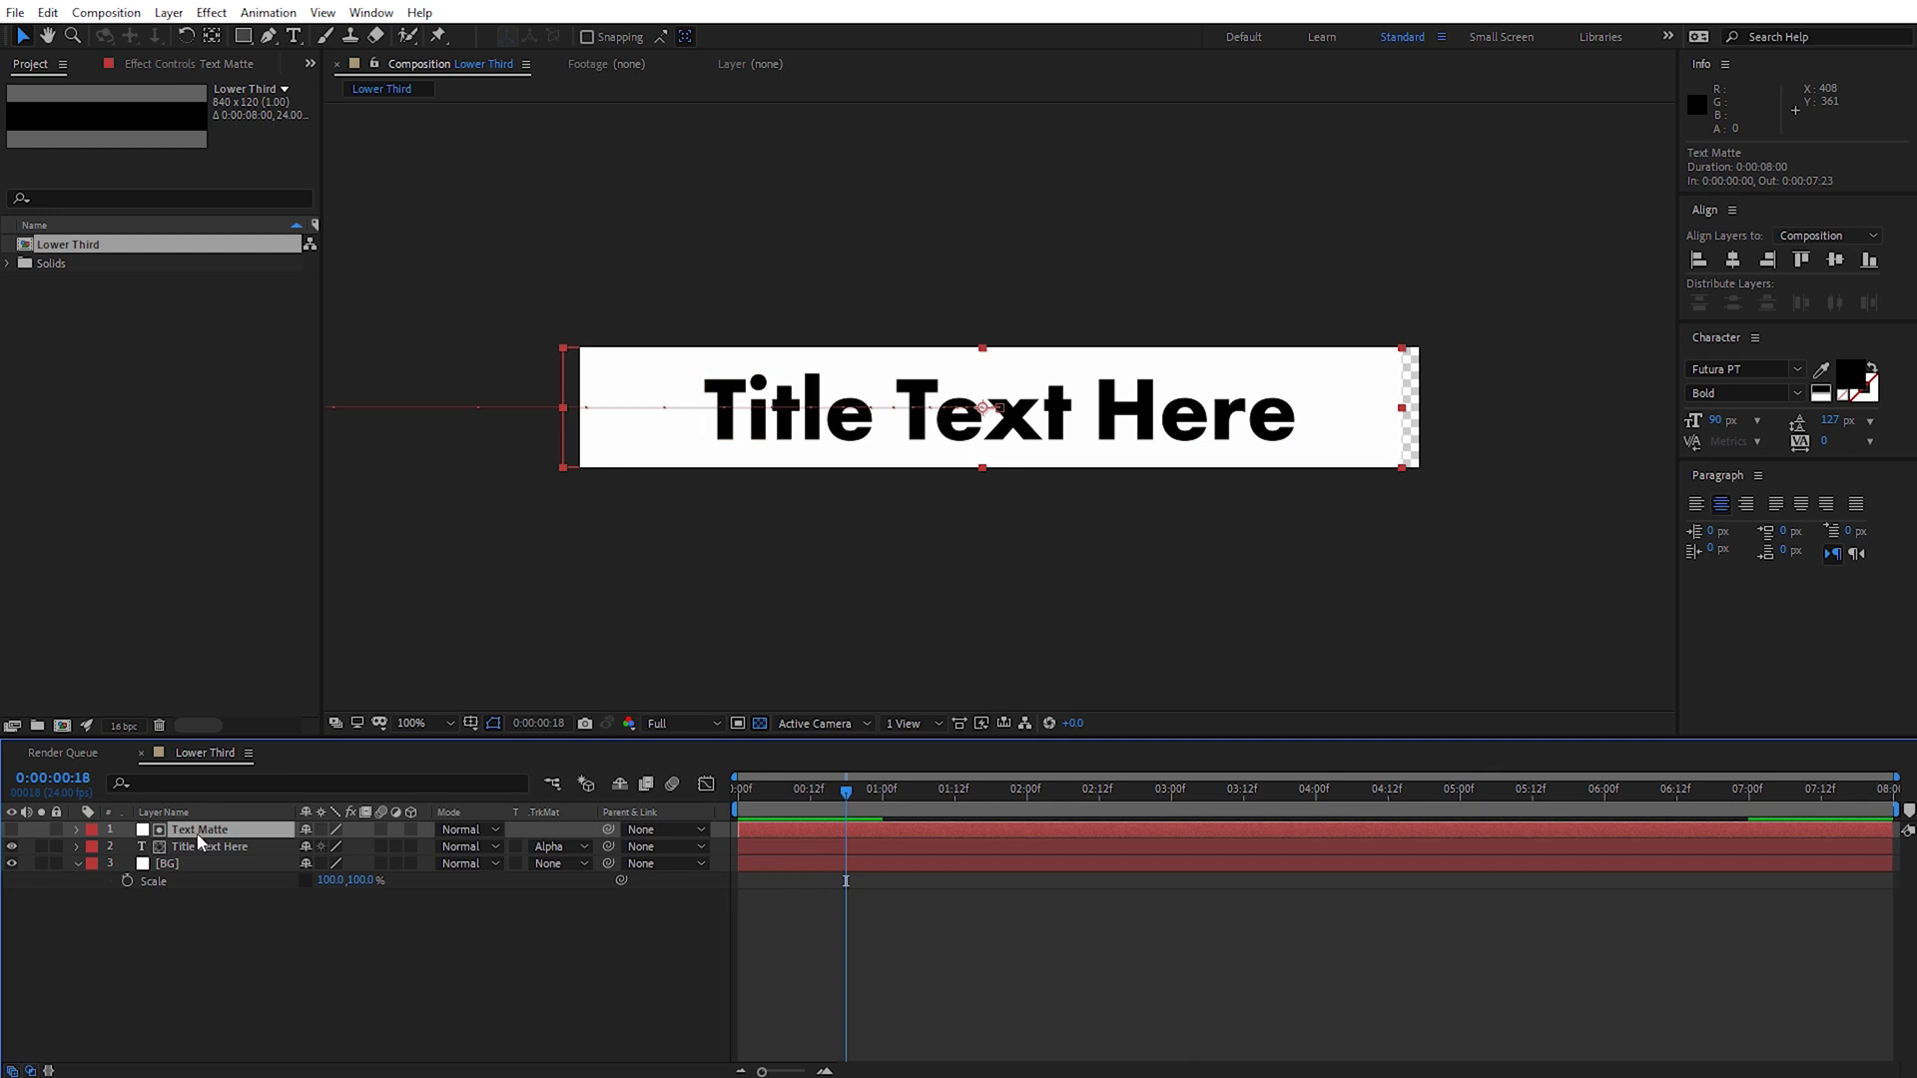
{"action": "key", "text": "s"}
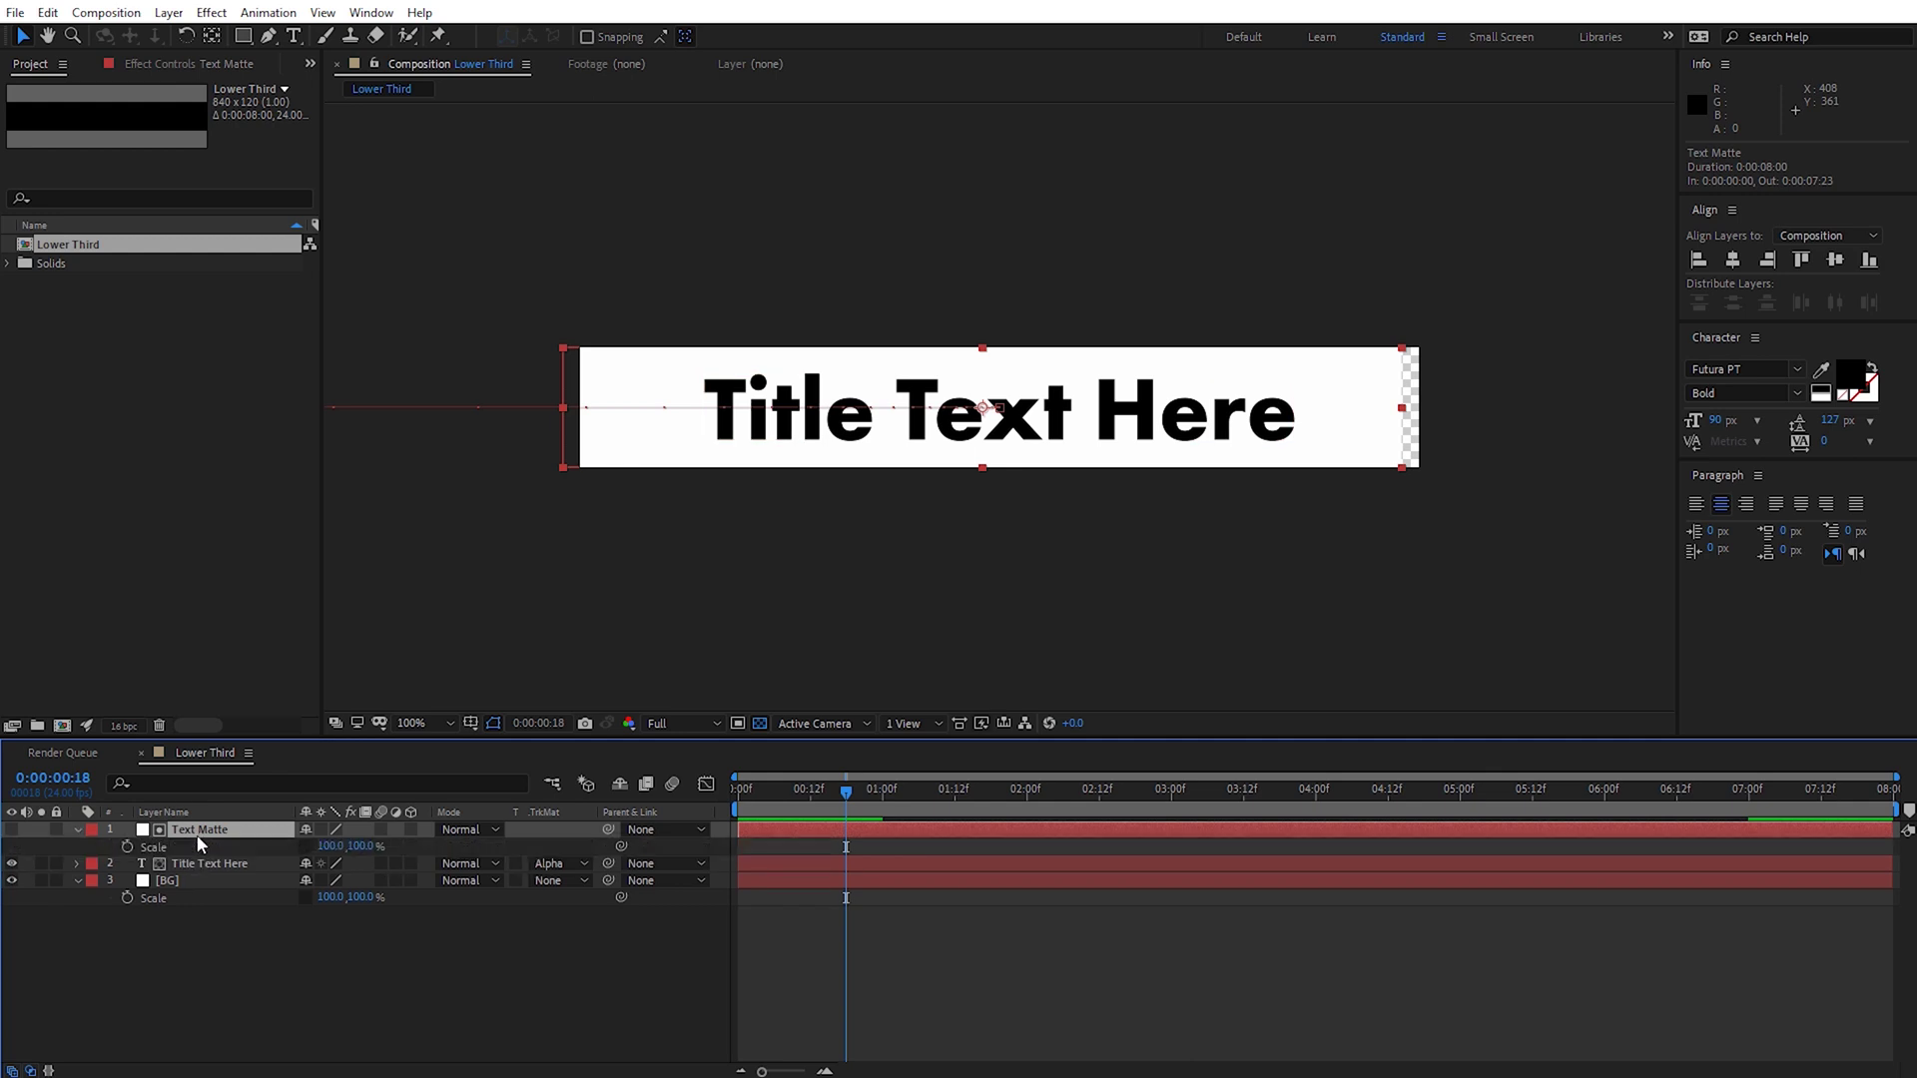
{"action": "left_click", "coordinate": [164, 883]}
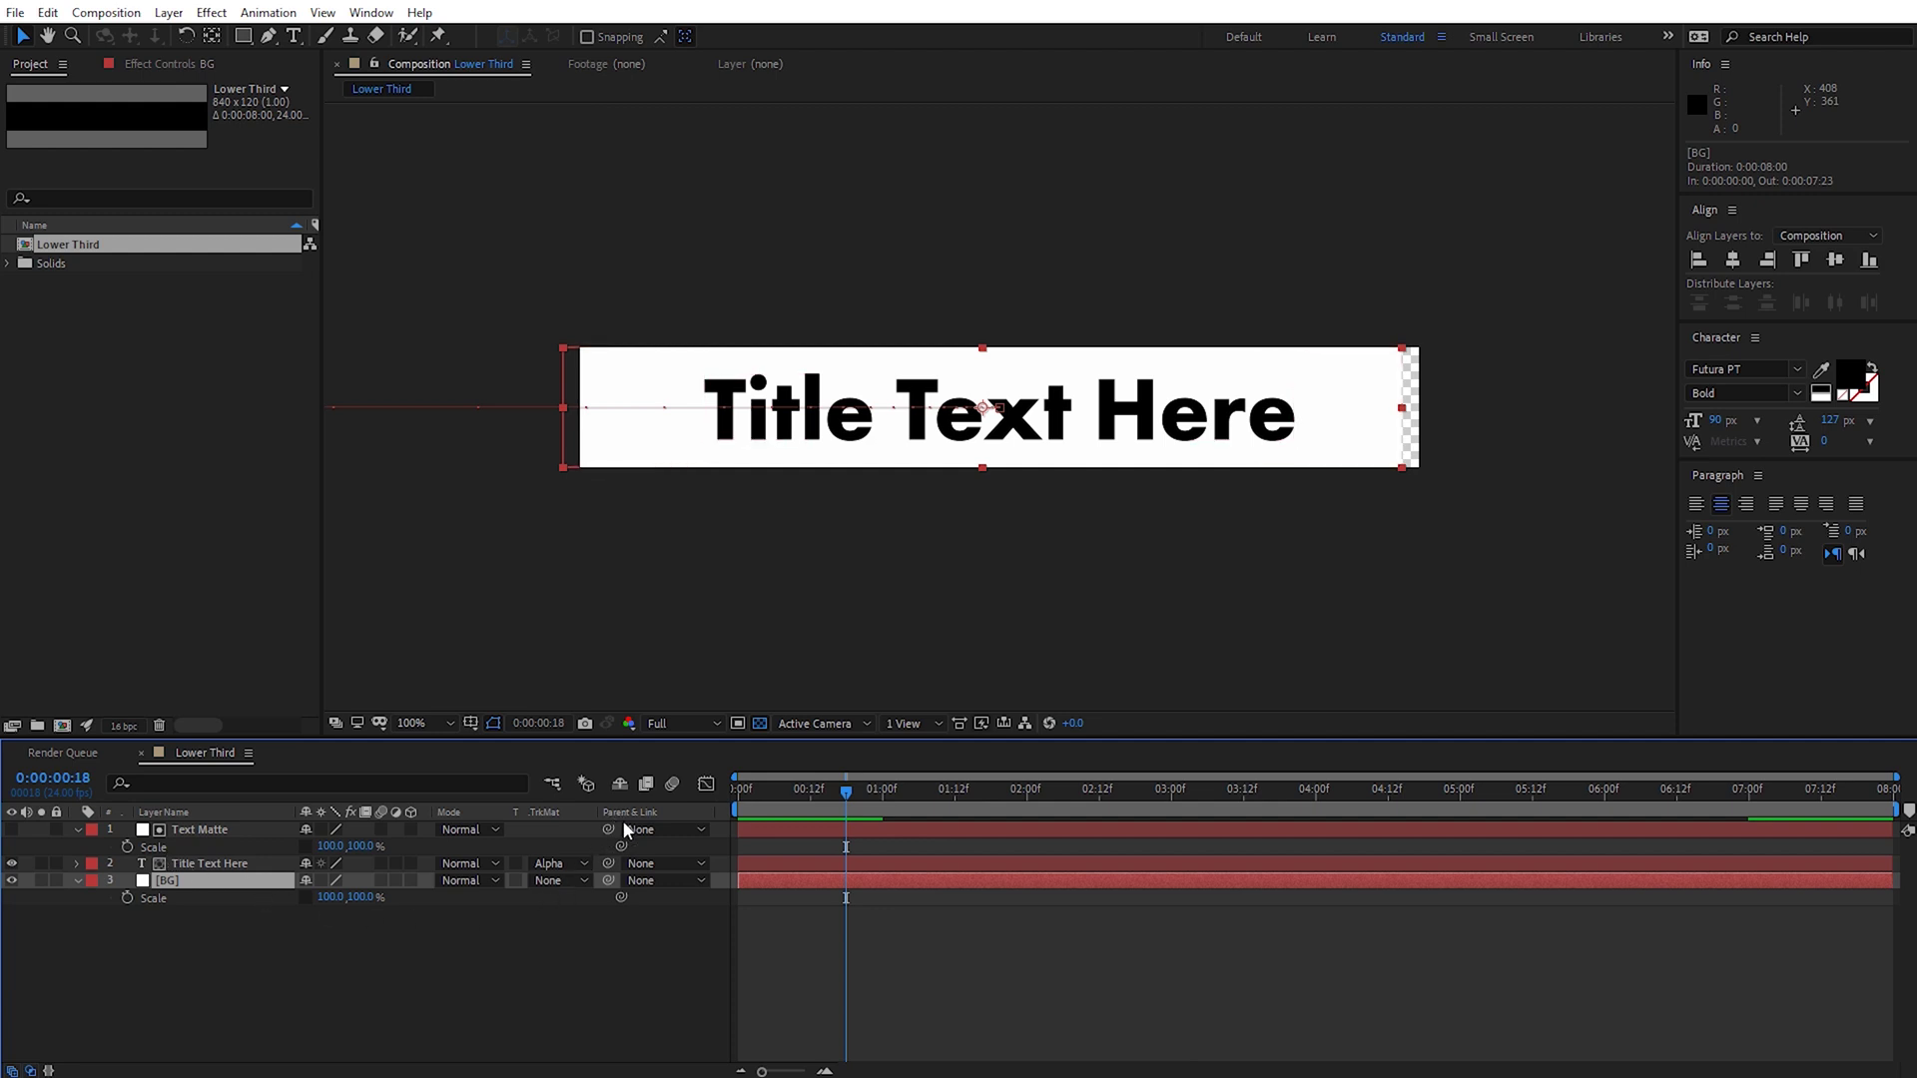
{"action": "left_click_drag", "start_coordinate": [616, 843], "coordinate": [167, 897]}
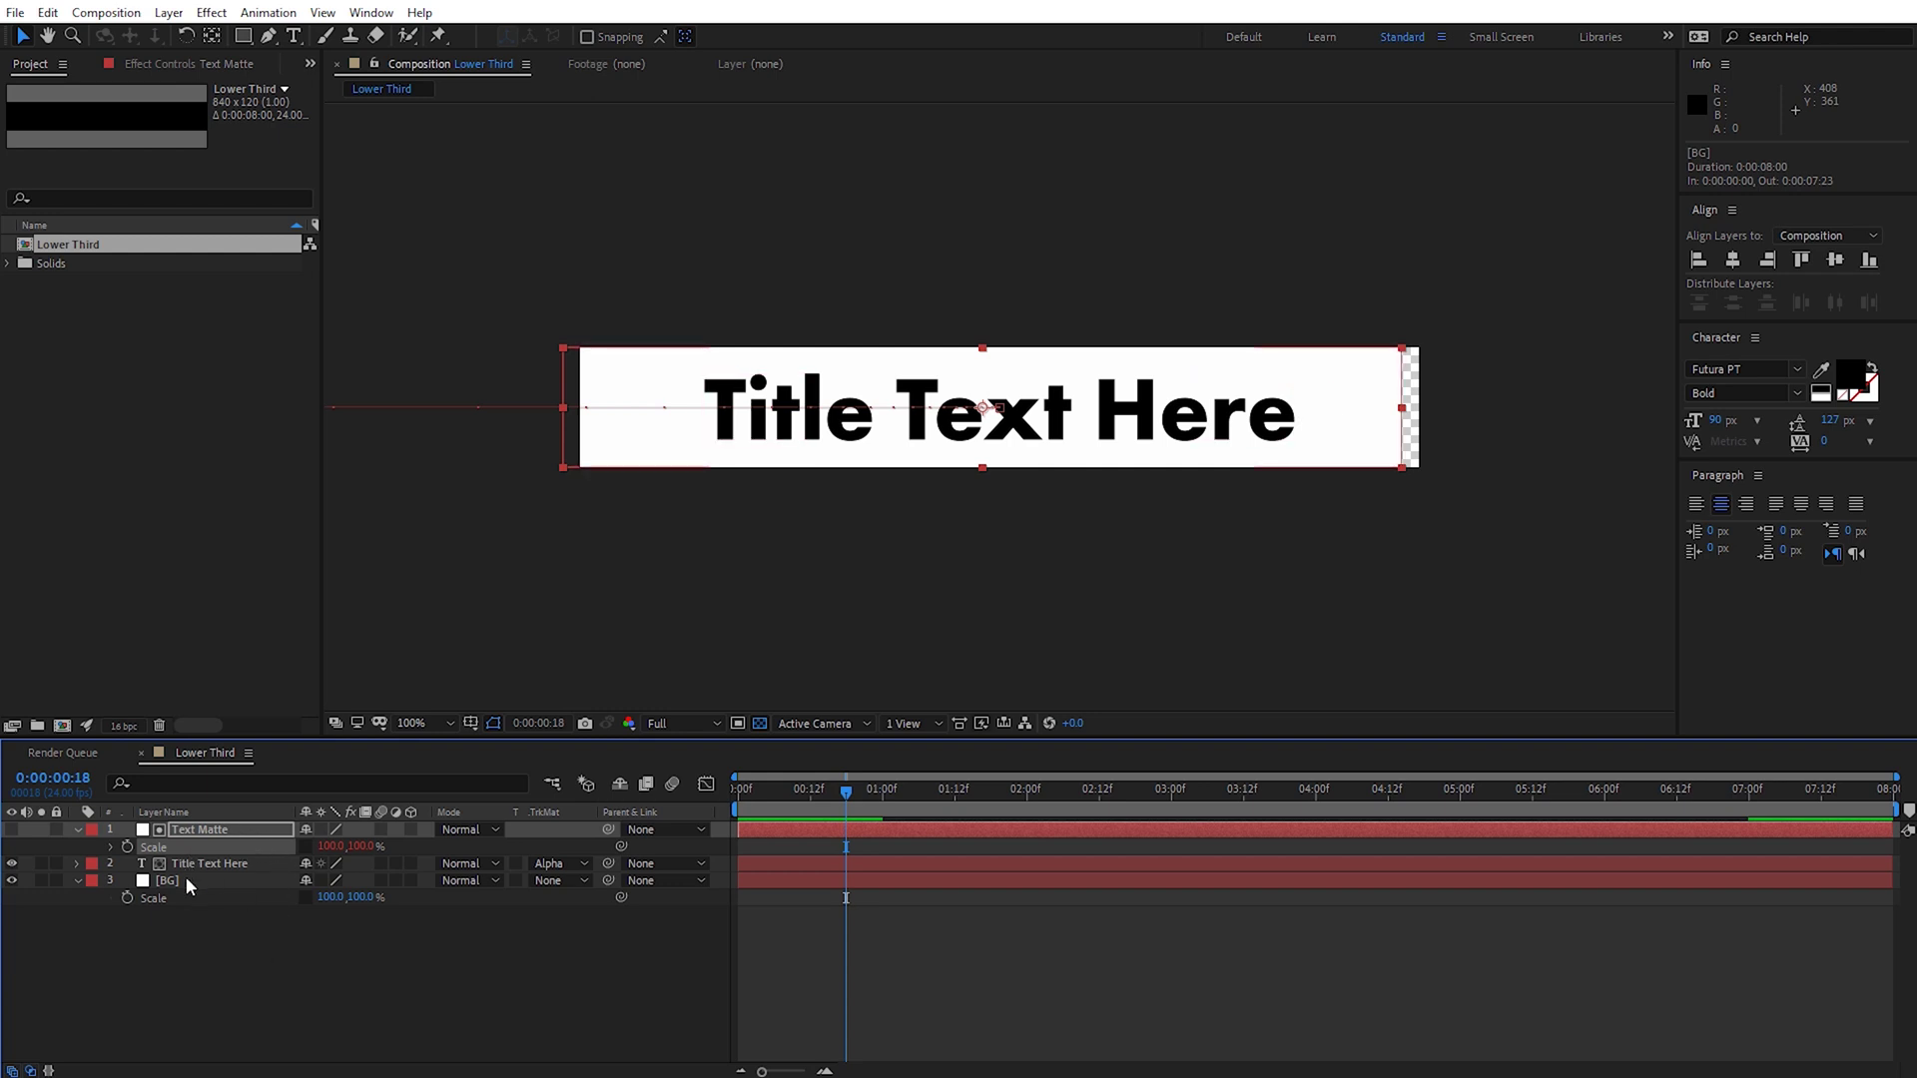
- Create a composition-sized solid named "BG Matte" in red (FF0808)
{"action": "right_click", "coordinate": [453, 525]}
{"action": "mouse_move", "coordinate": [496, 540]}
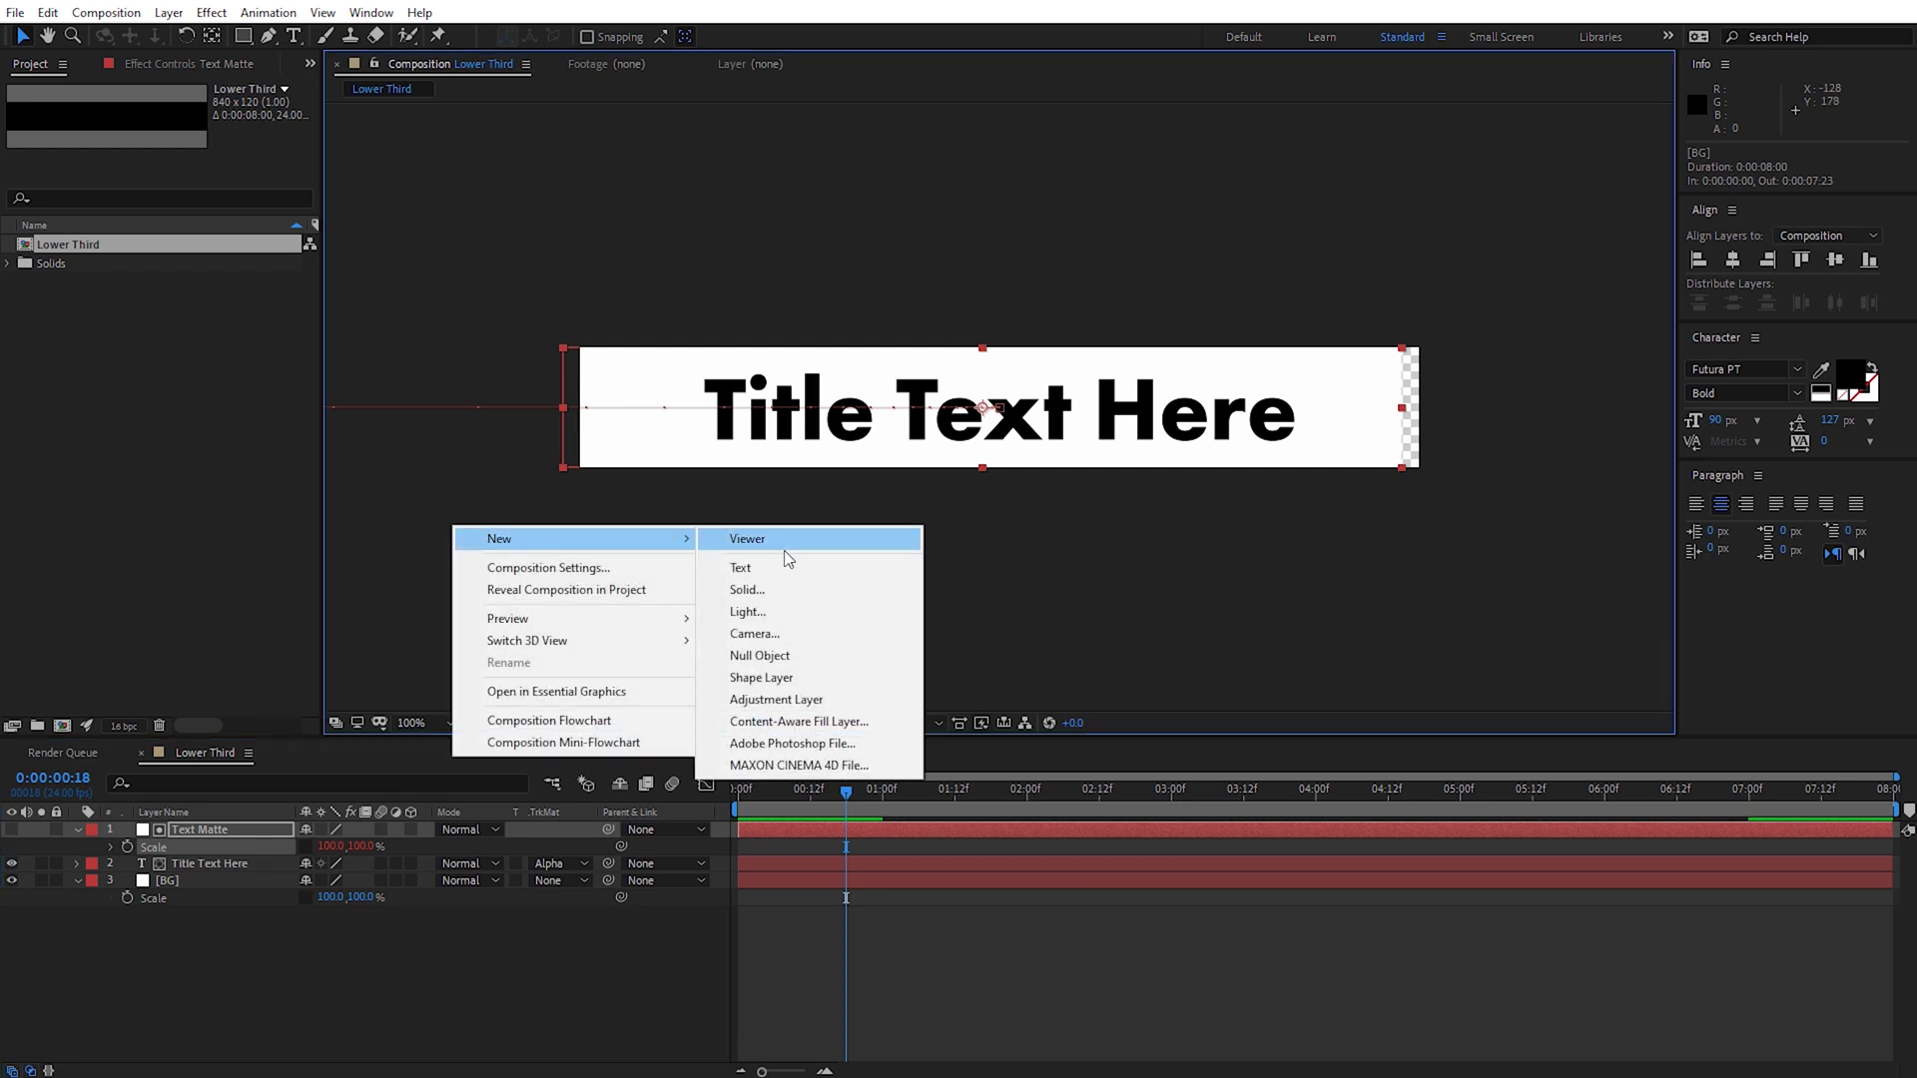
{"action": "left_click", "coordinate": [781, 589]}
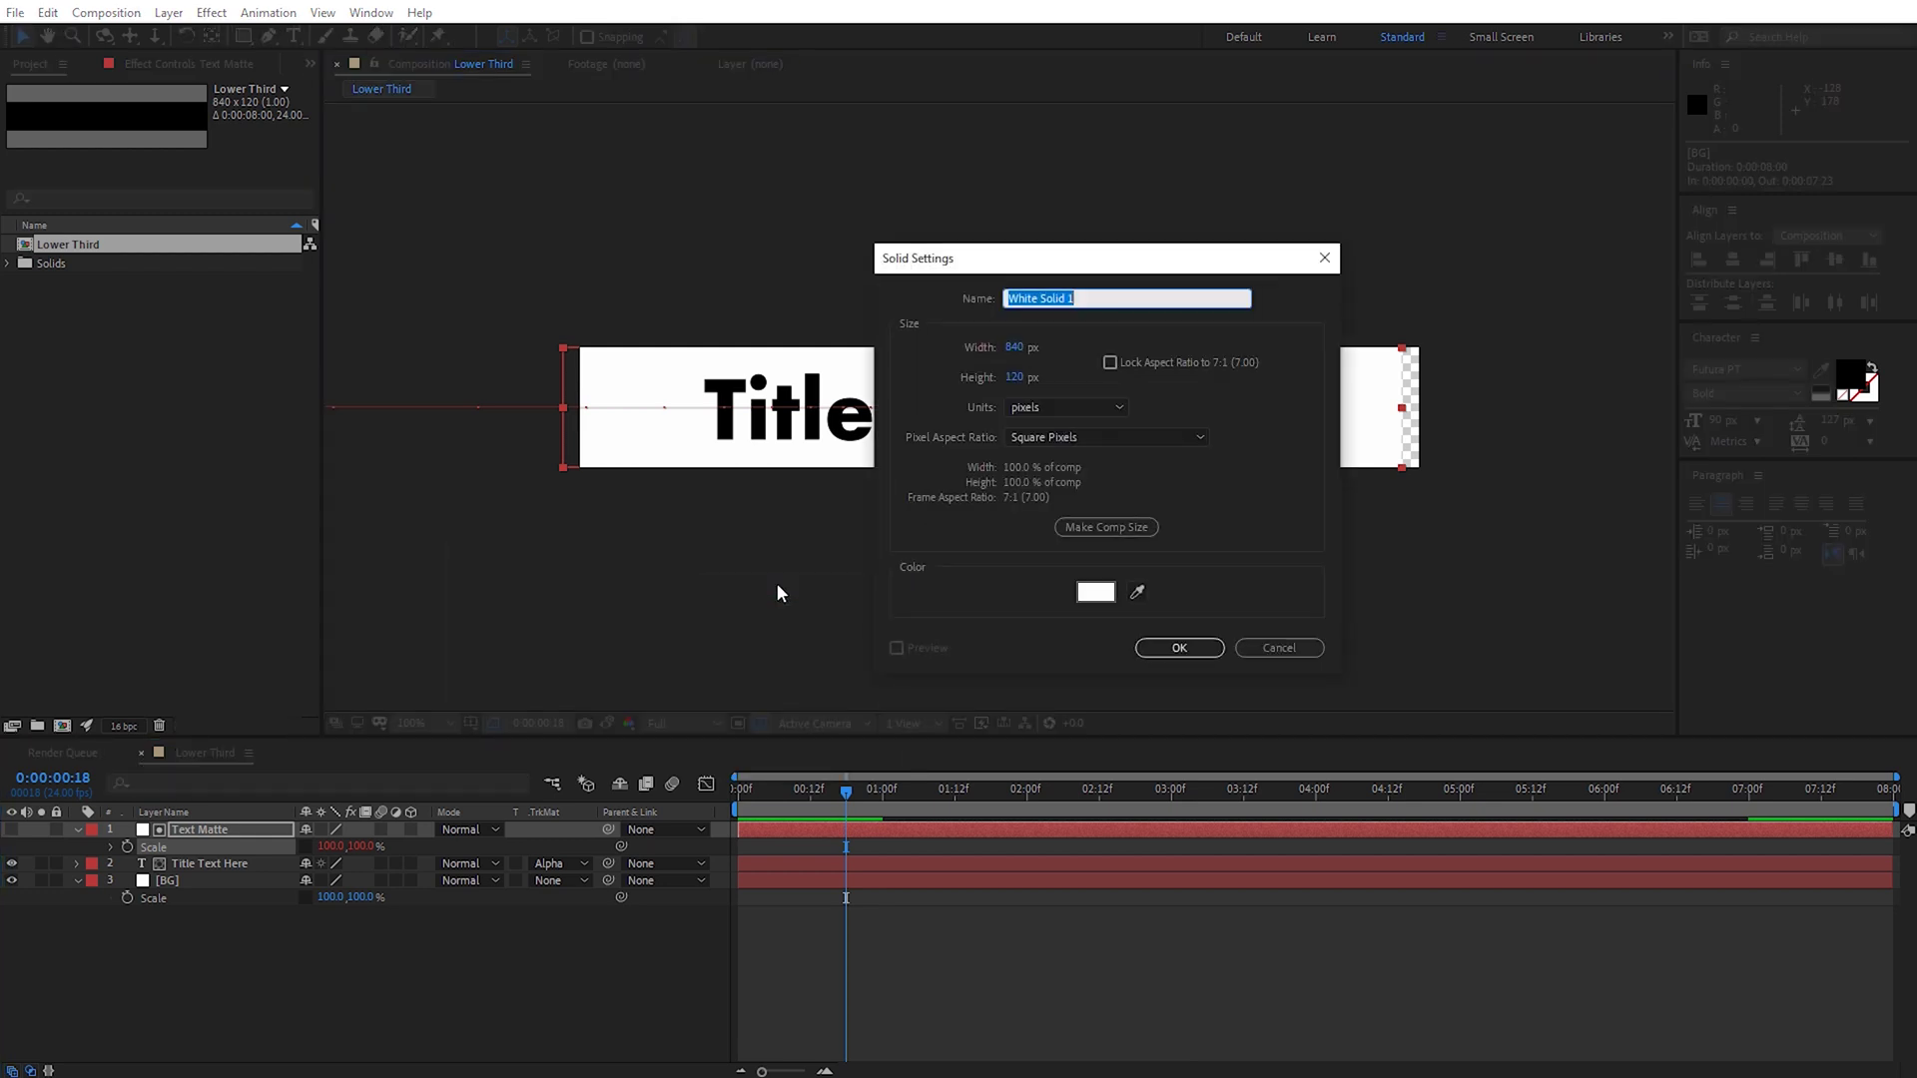
{"action": "type", "text": "BG M"}
{"action": "left_click", "coordinate": [1088, 527]}
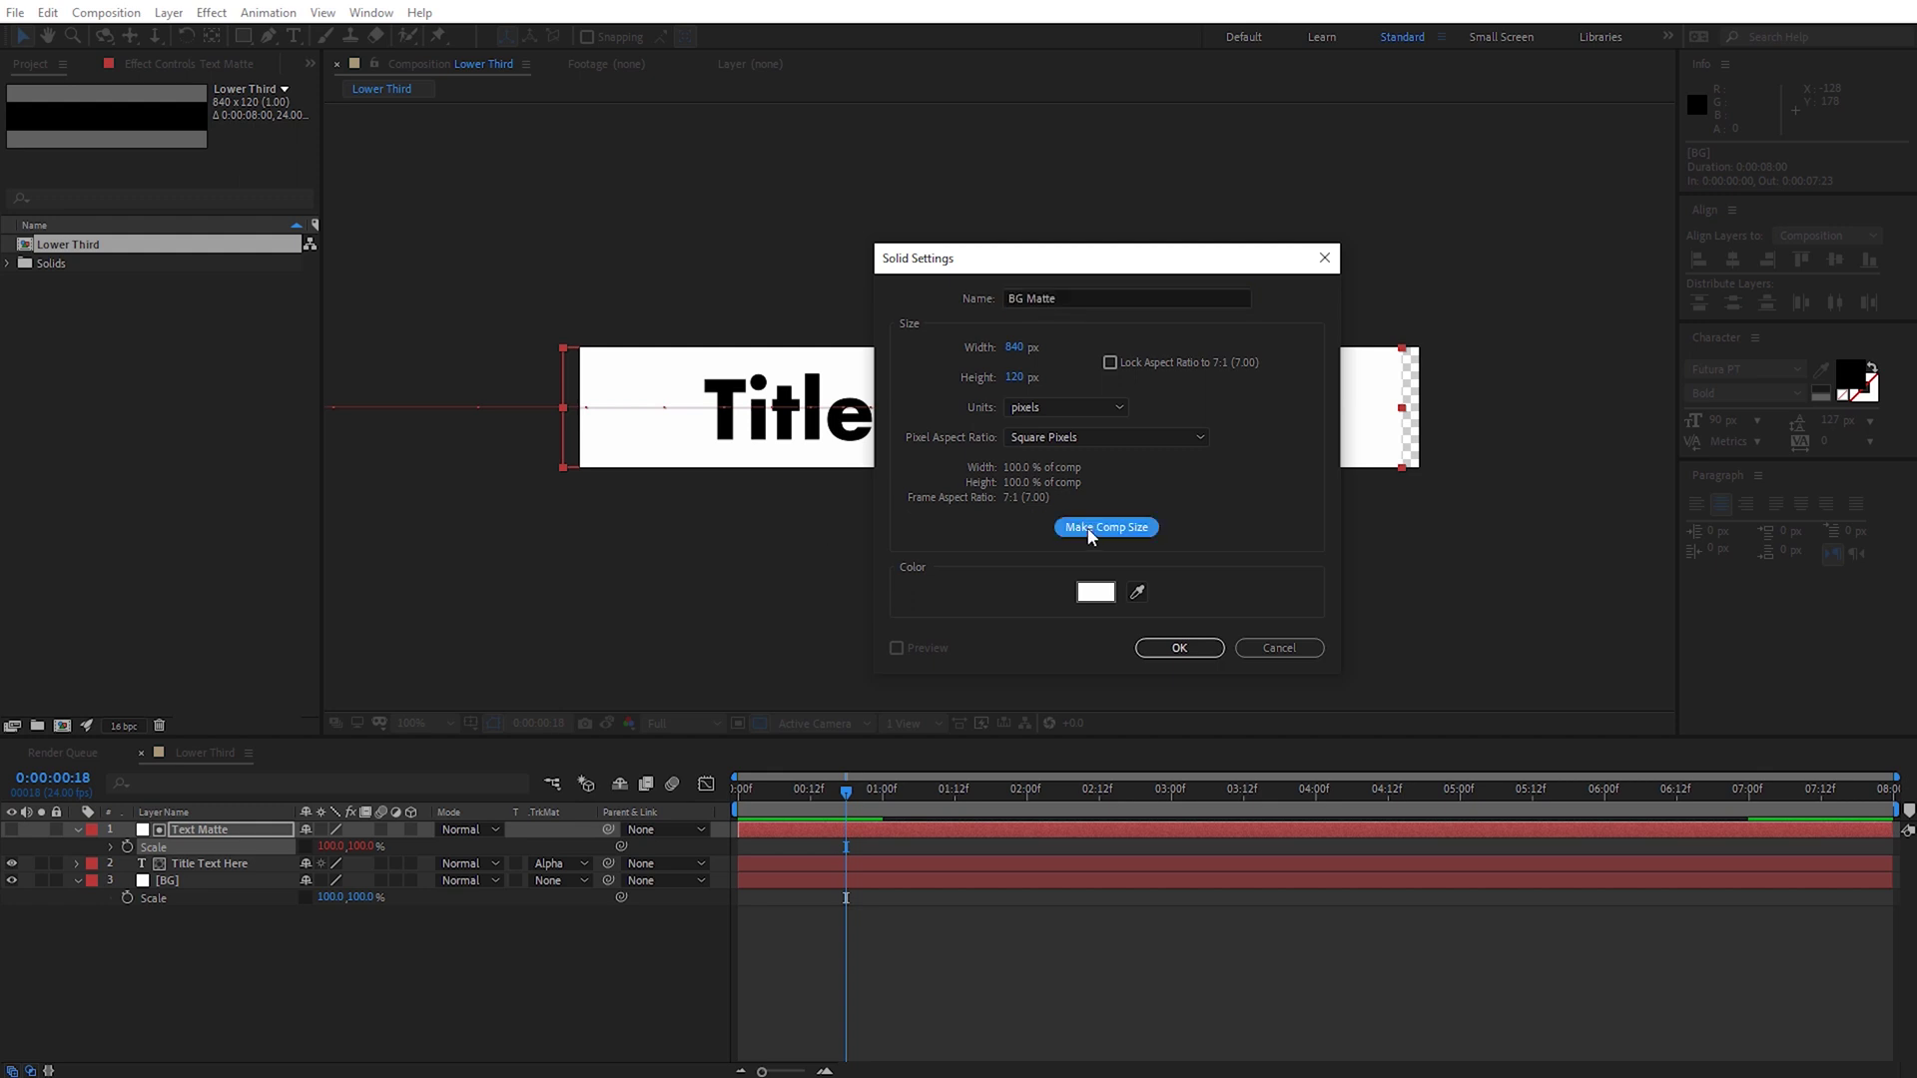
{"action": "left_click", "coordinate": [1096, 592]}
{"action": "left_click", "coordinate": [447, 300]}
{"action": "left_click", "coordinate": [452, 284]}
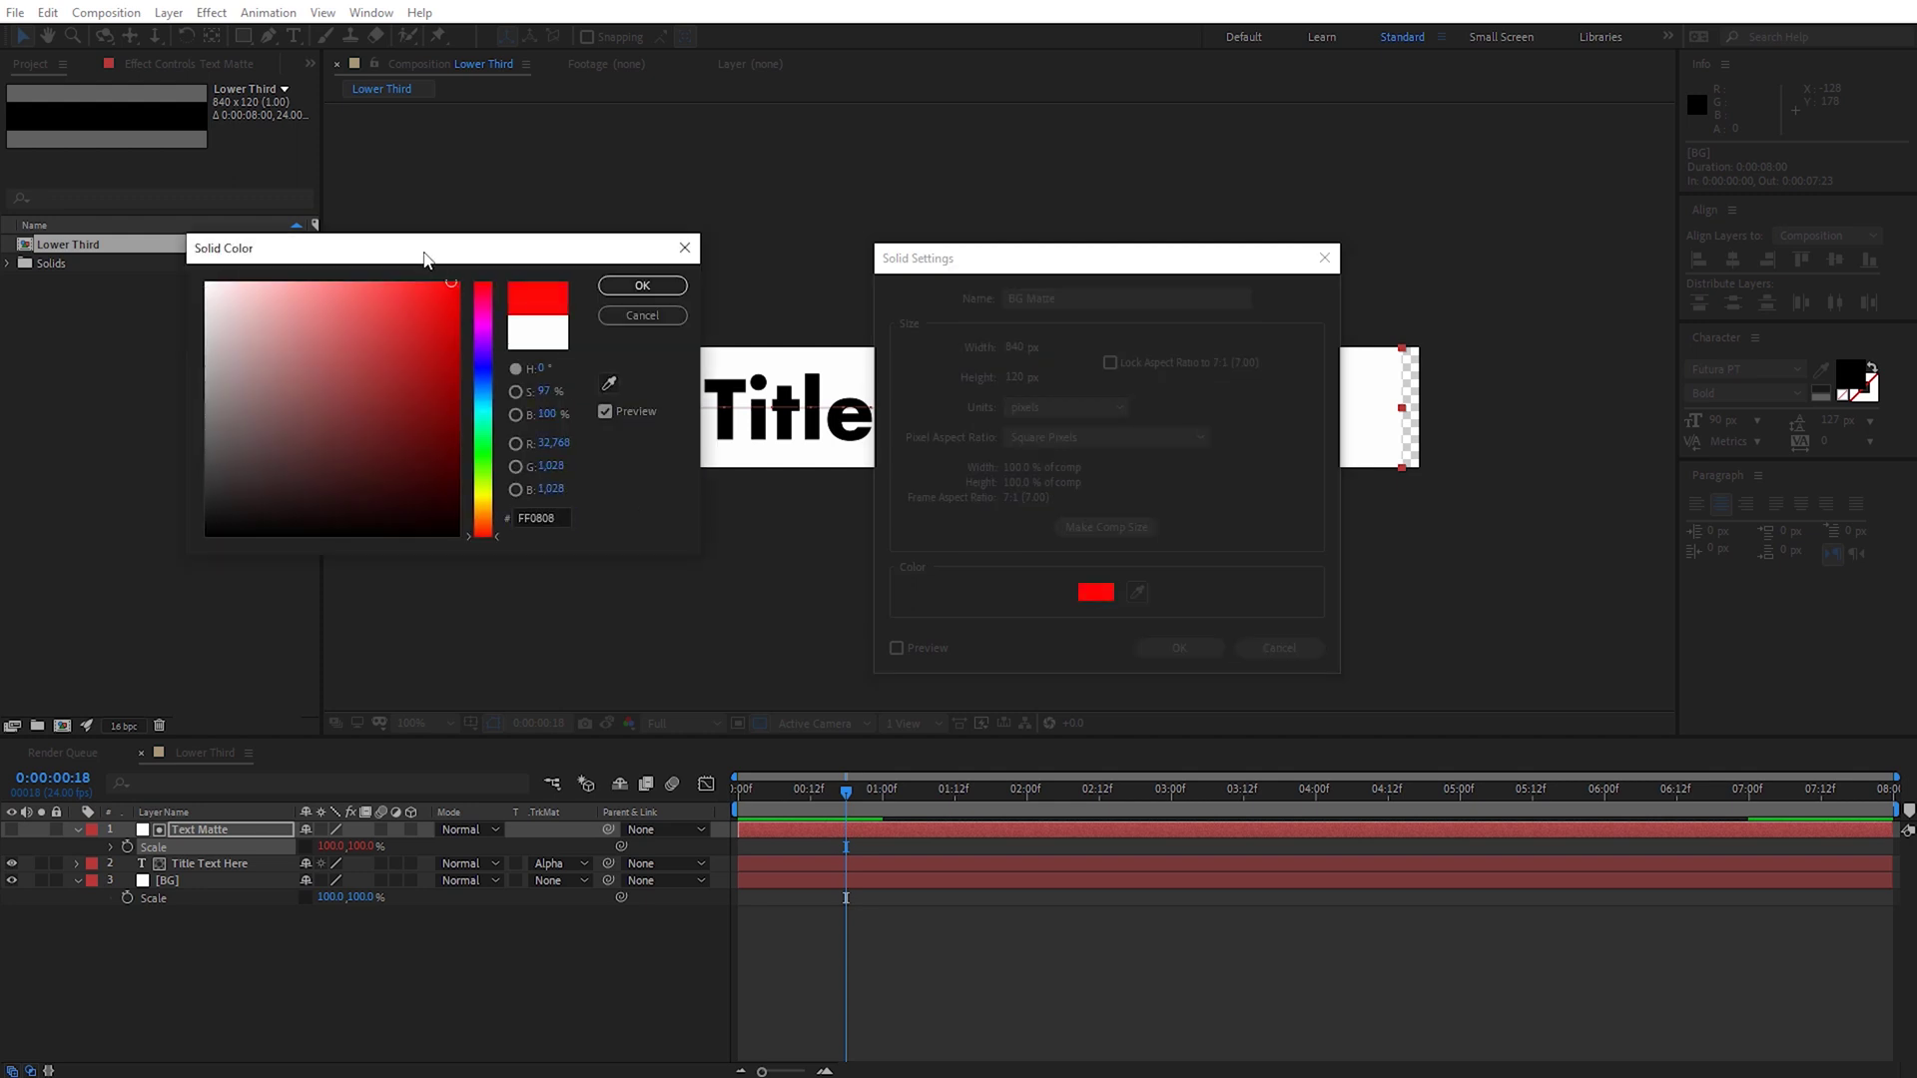
{"action": "left_click_drag", "start_coordinate": [429, 251], "coordinate": [729, 394]}
{"action": "left_click", "coordinate": [933, 428]}
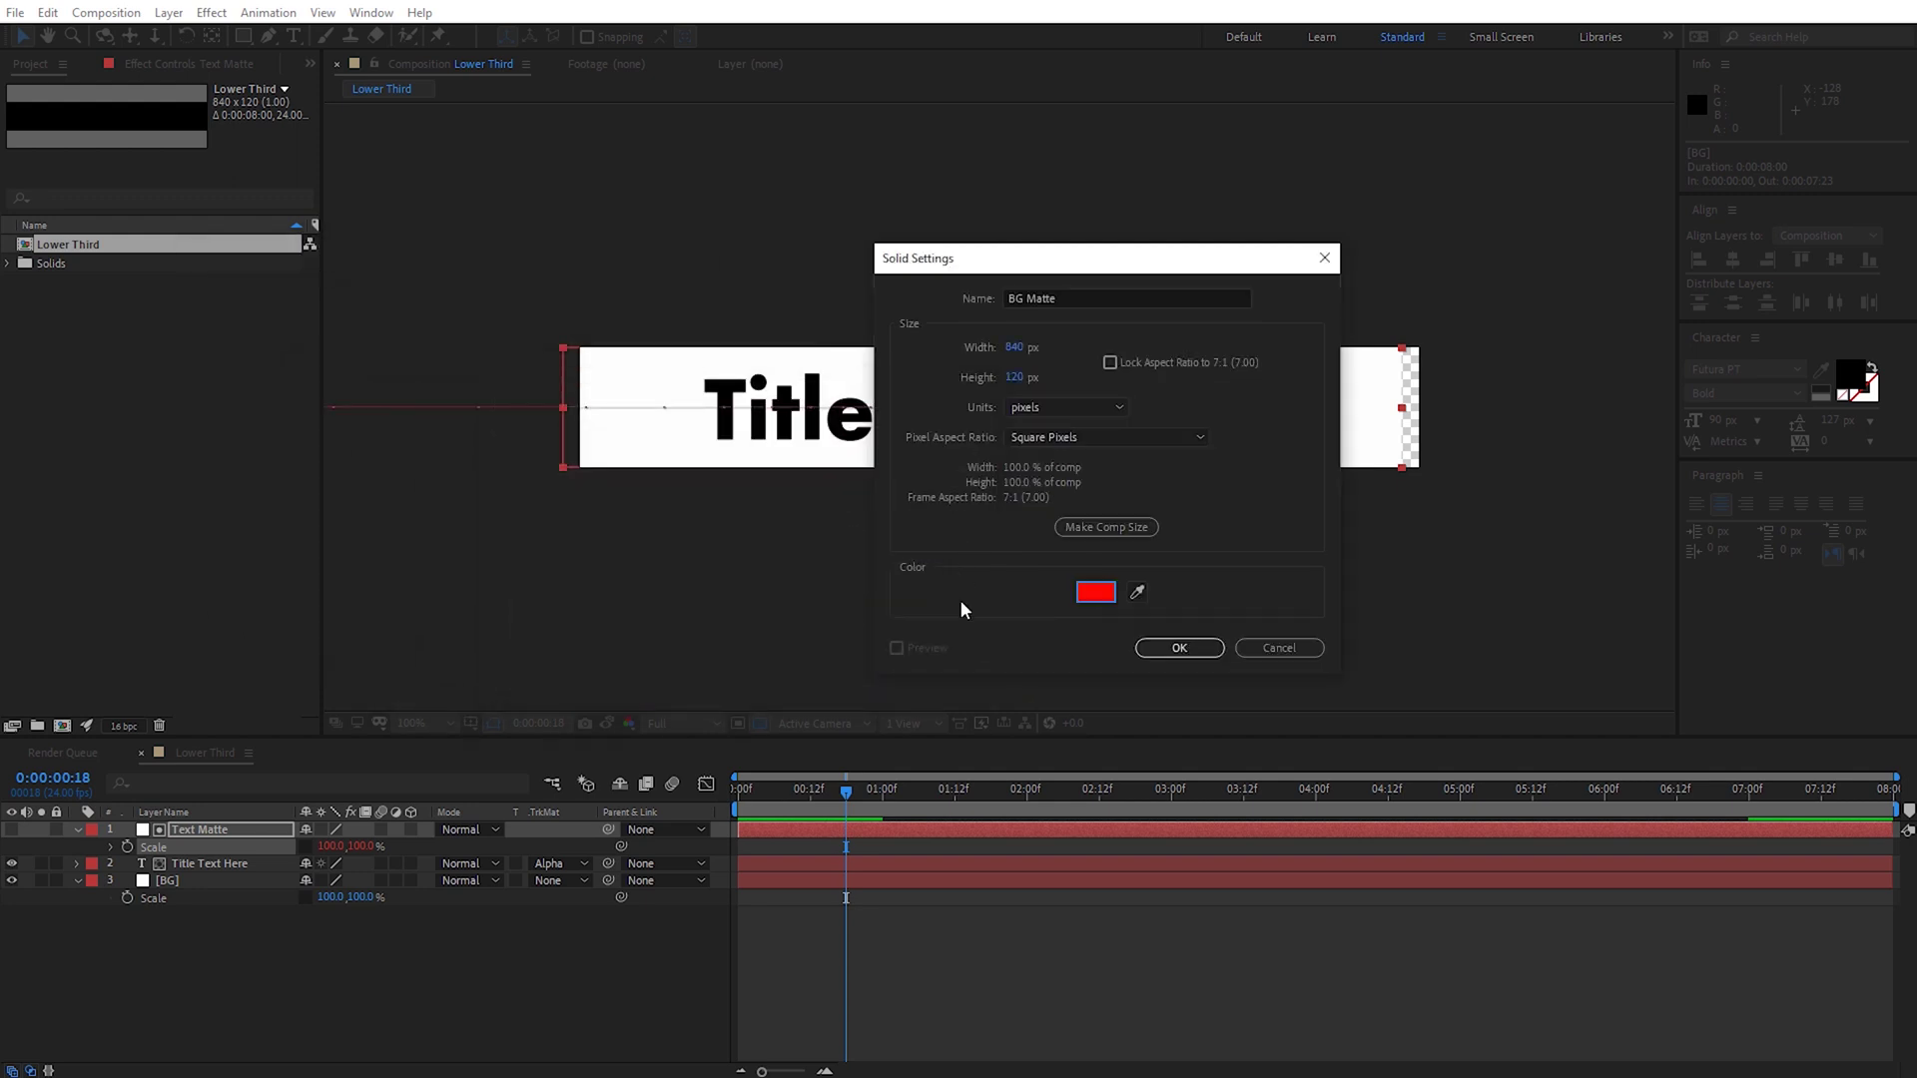
{"action": "left_click", "coordinate": [1203, 651]}
- Place the BG Matte layer directly above BG and set BG's track matte to Alpha Matte "BG Matte"
{"action": "left_click_drag", "start_coordinate": [215, 830], "coordinate": [216, 884]}
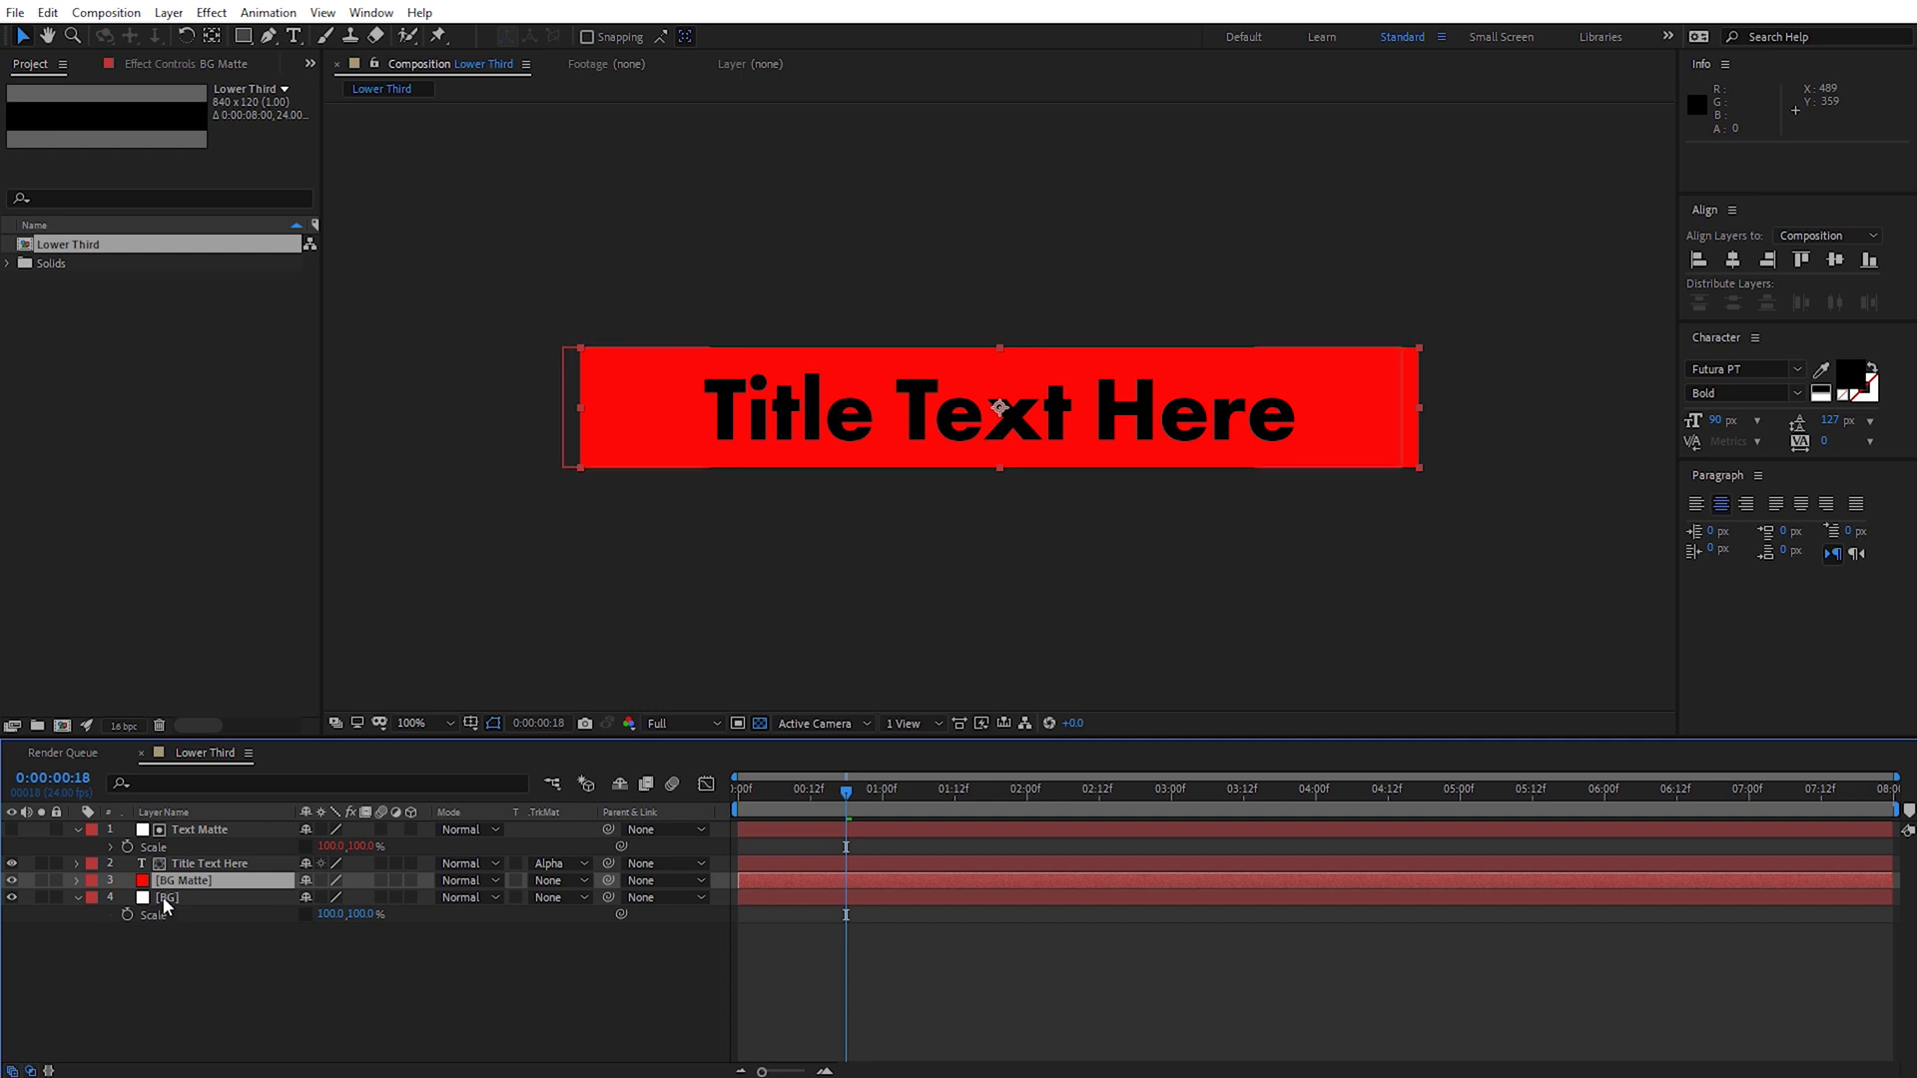
{"action": "left_click", "coordinate": [163, 899]}
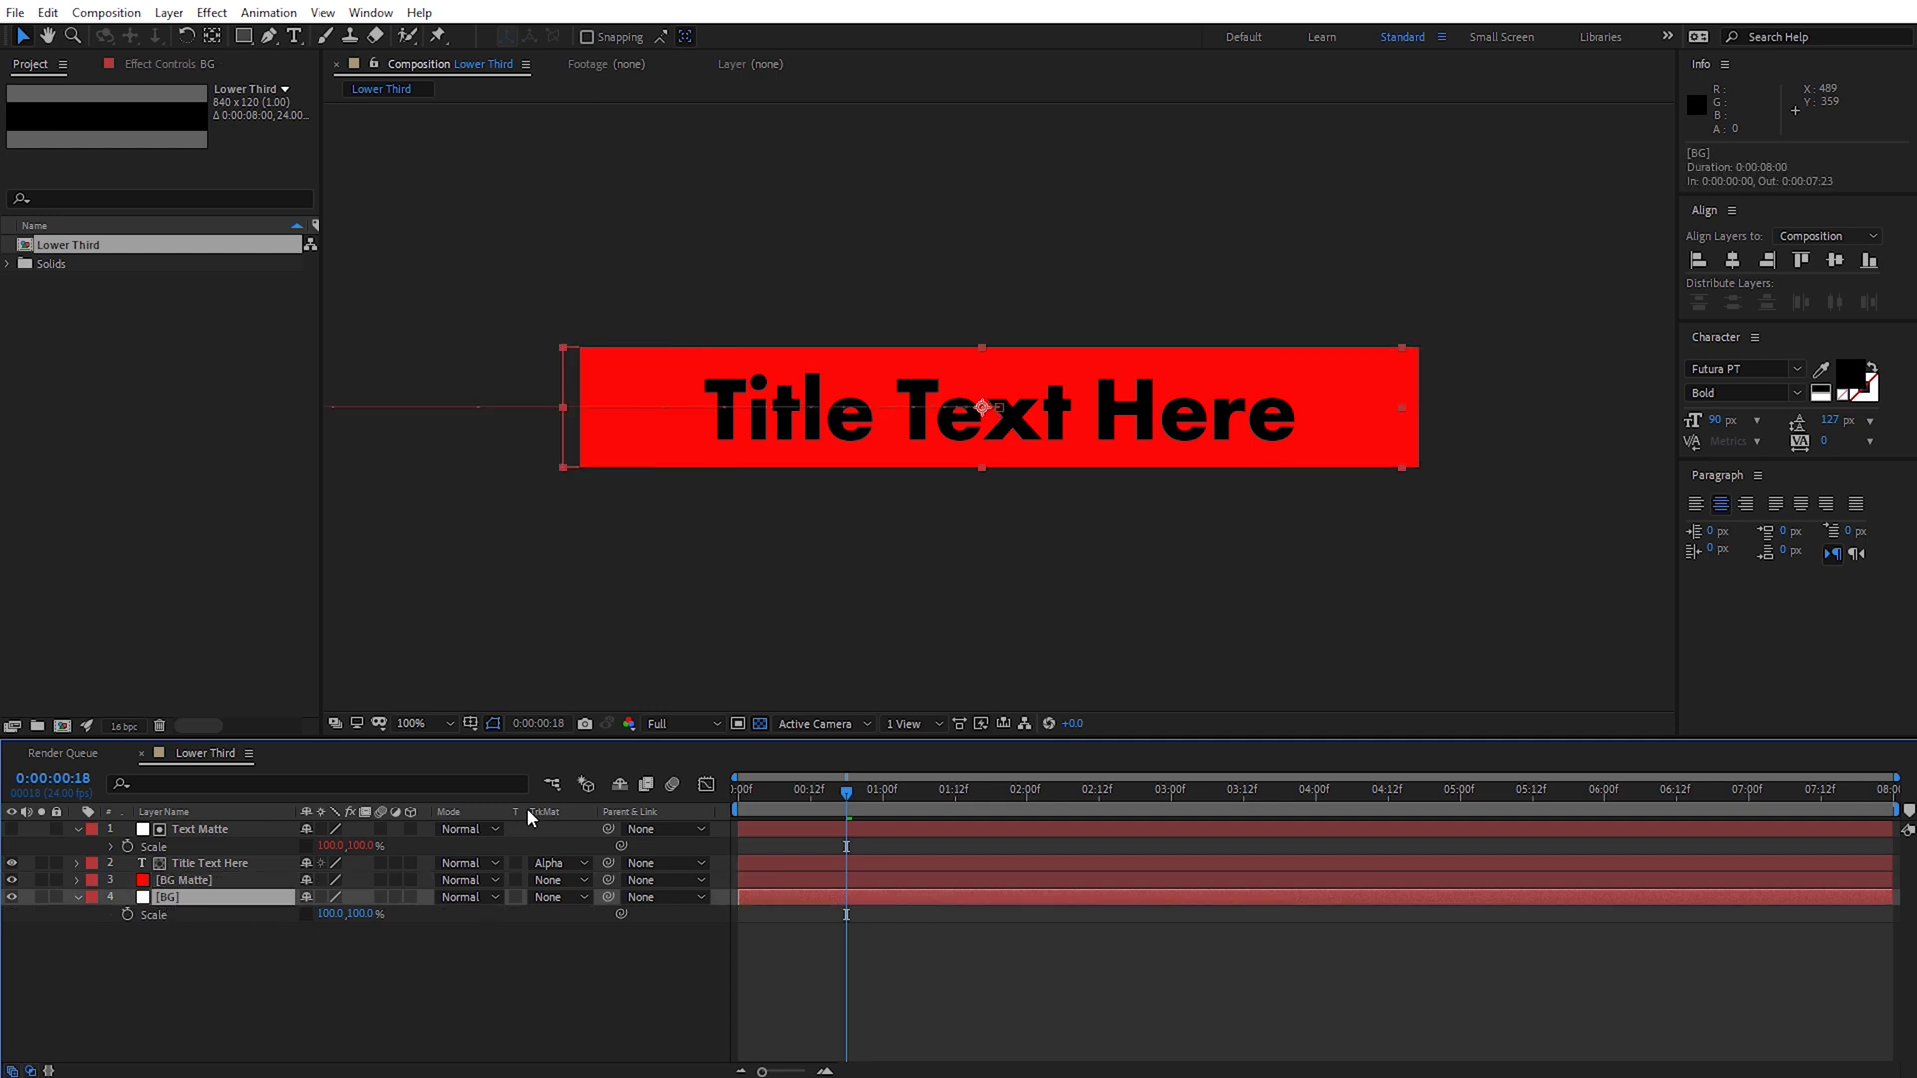
{"action": "left_click", "coordinate": [548, 898]}
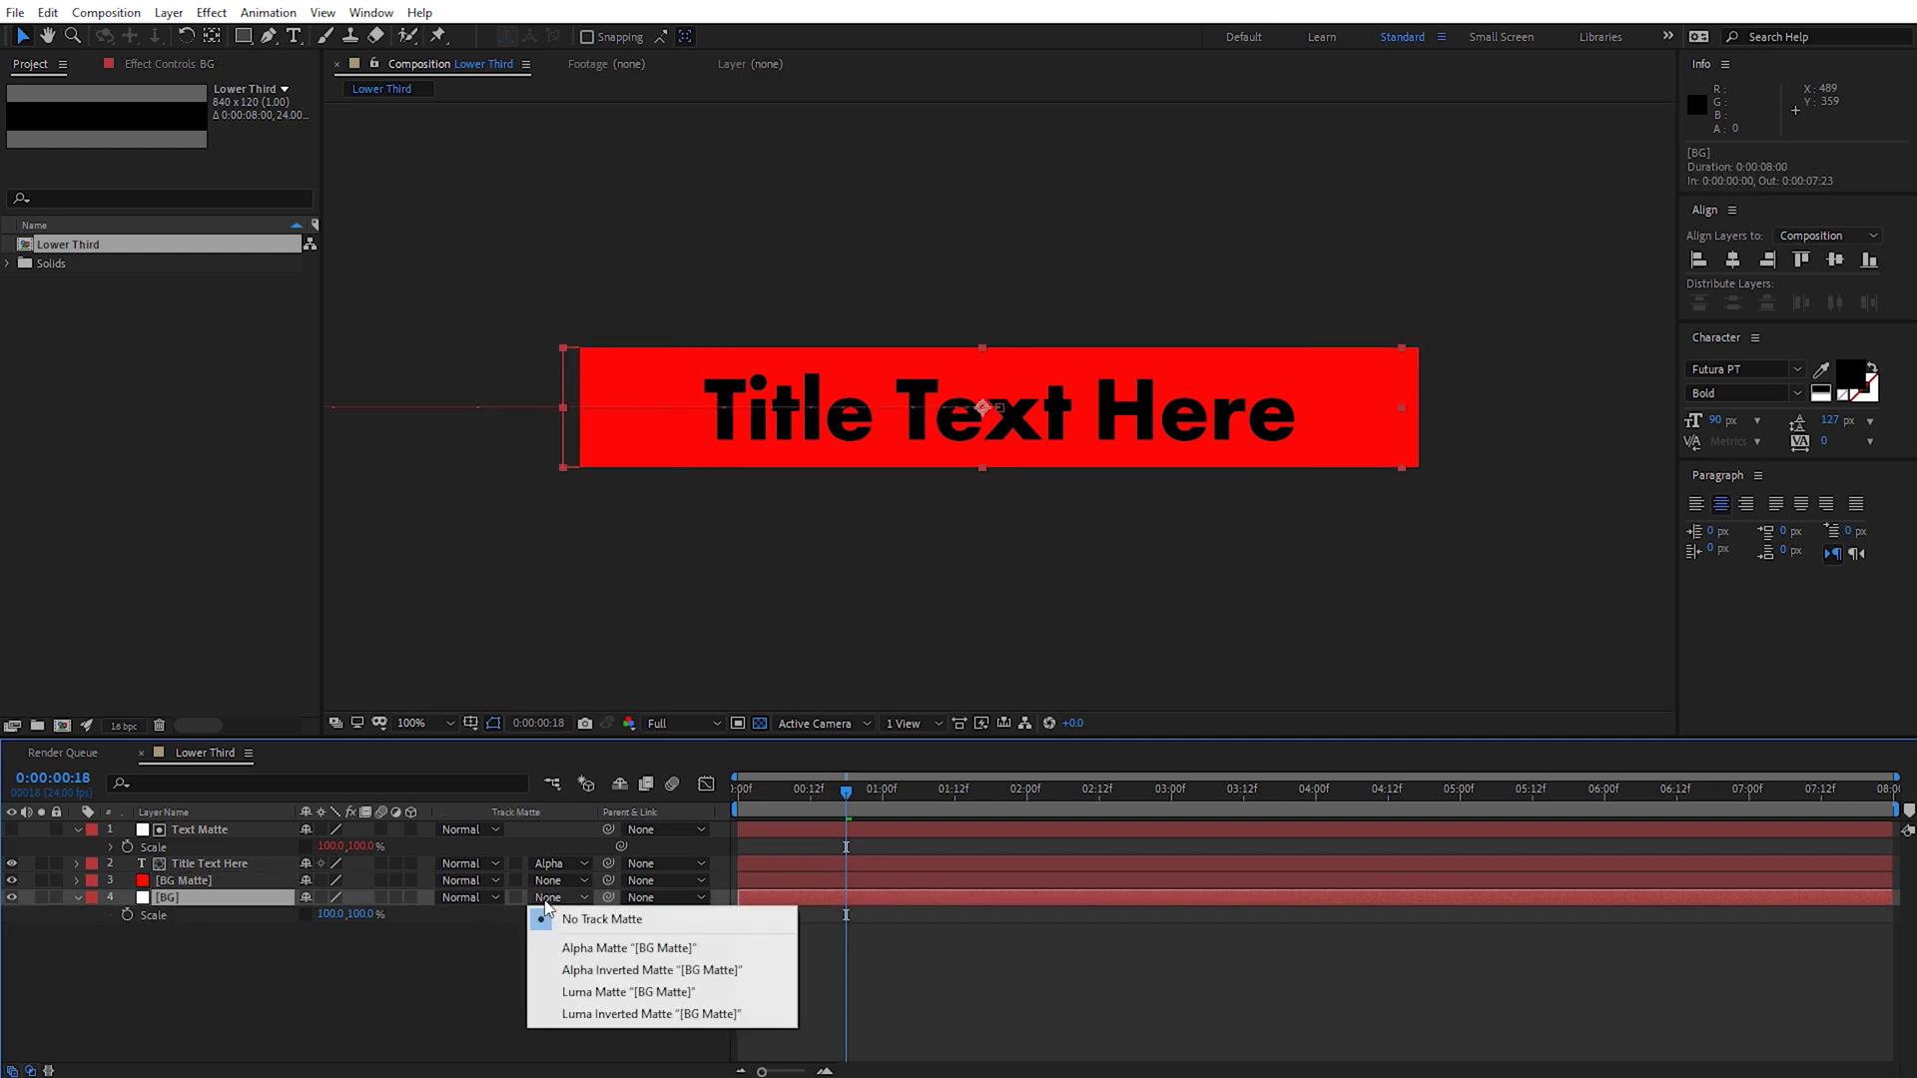
{"action": "left_click", "coordinate": [581, 948]}
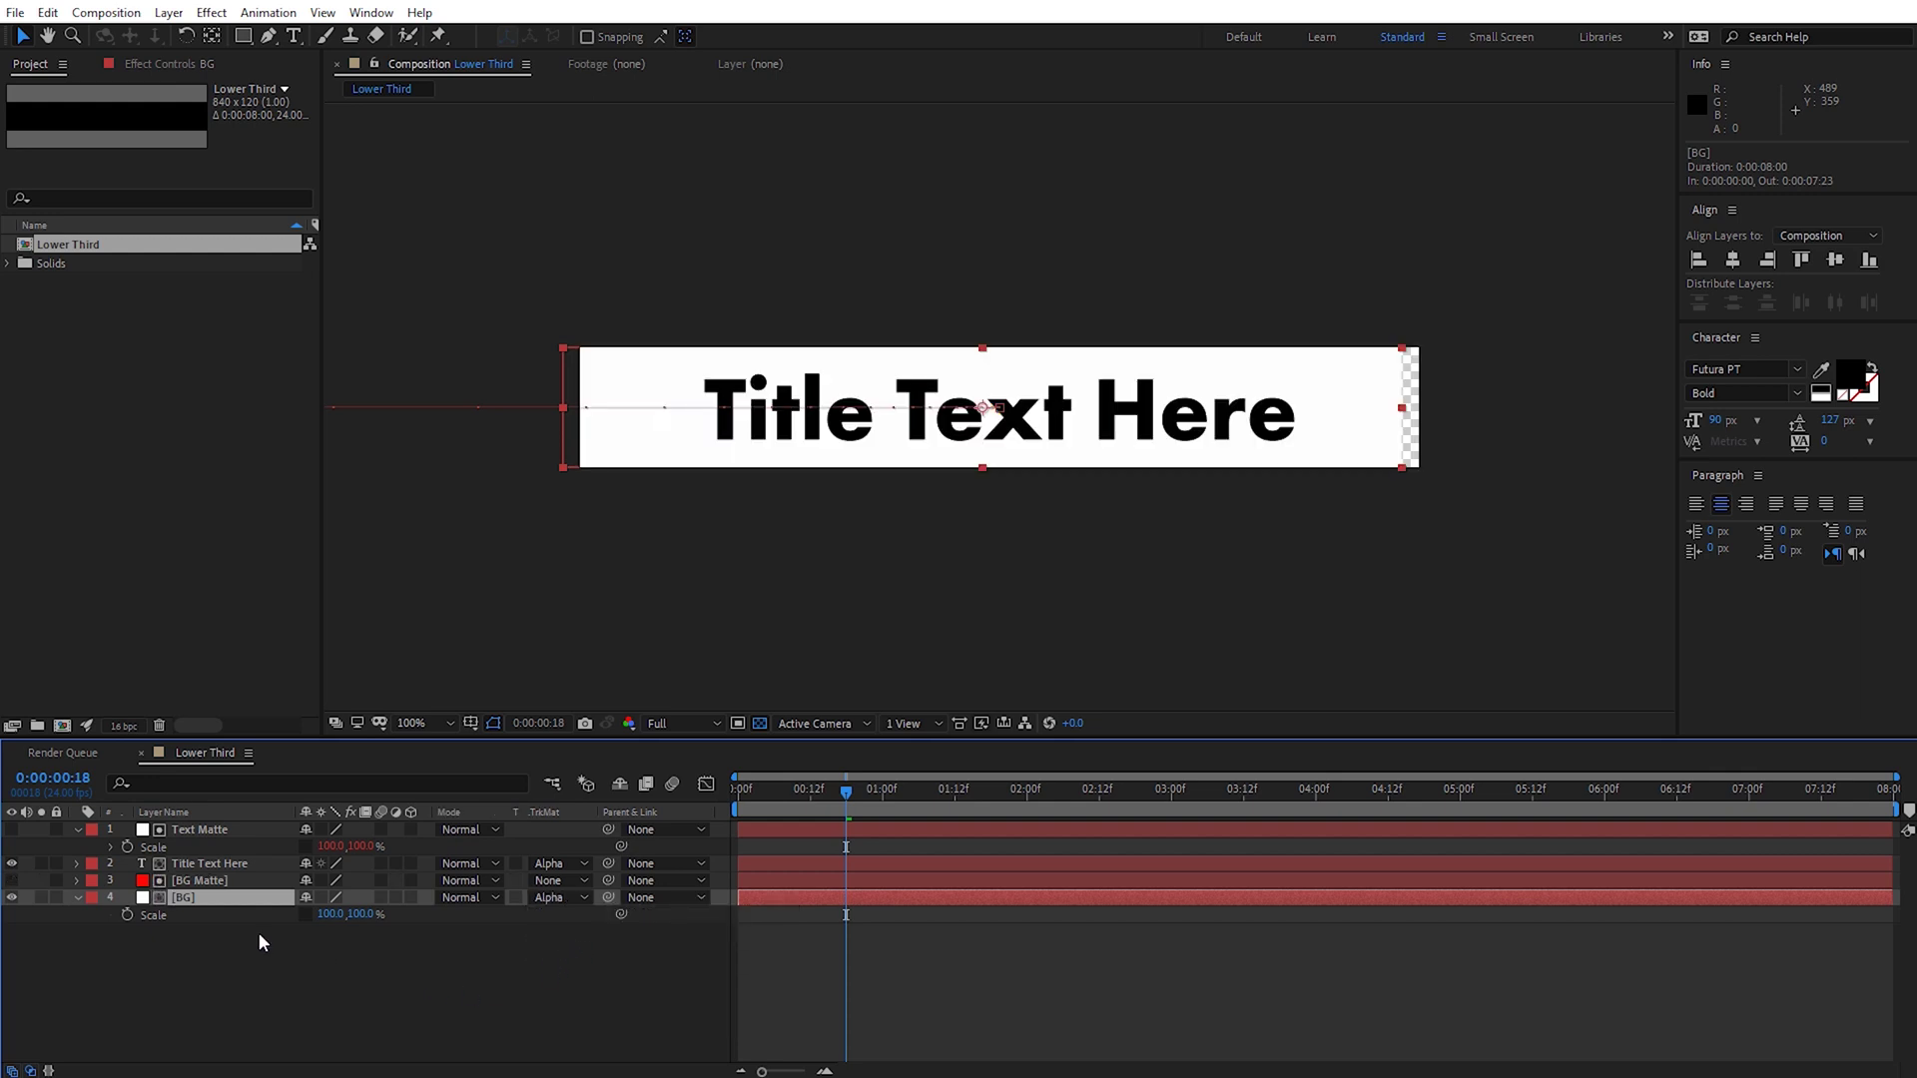
- Show the BG Matte layer's Scale property and unlink its proportions
{"action": "left_click", "coordinate": [188, 885]}
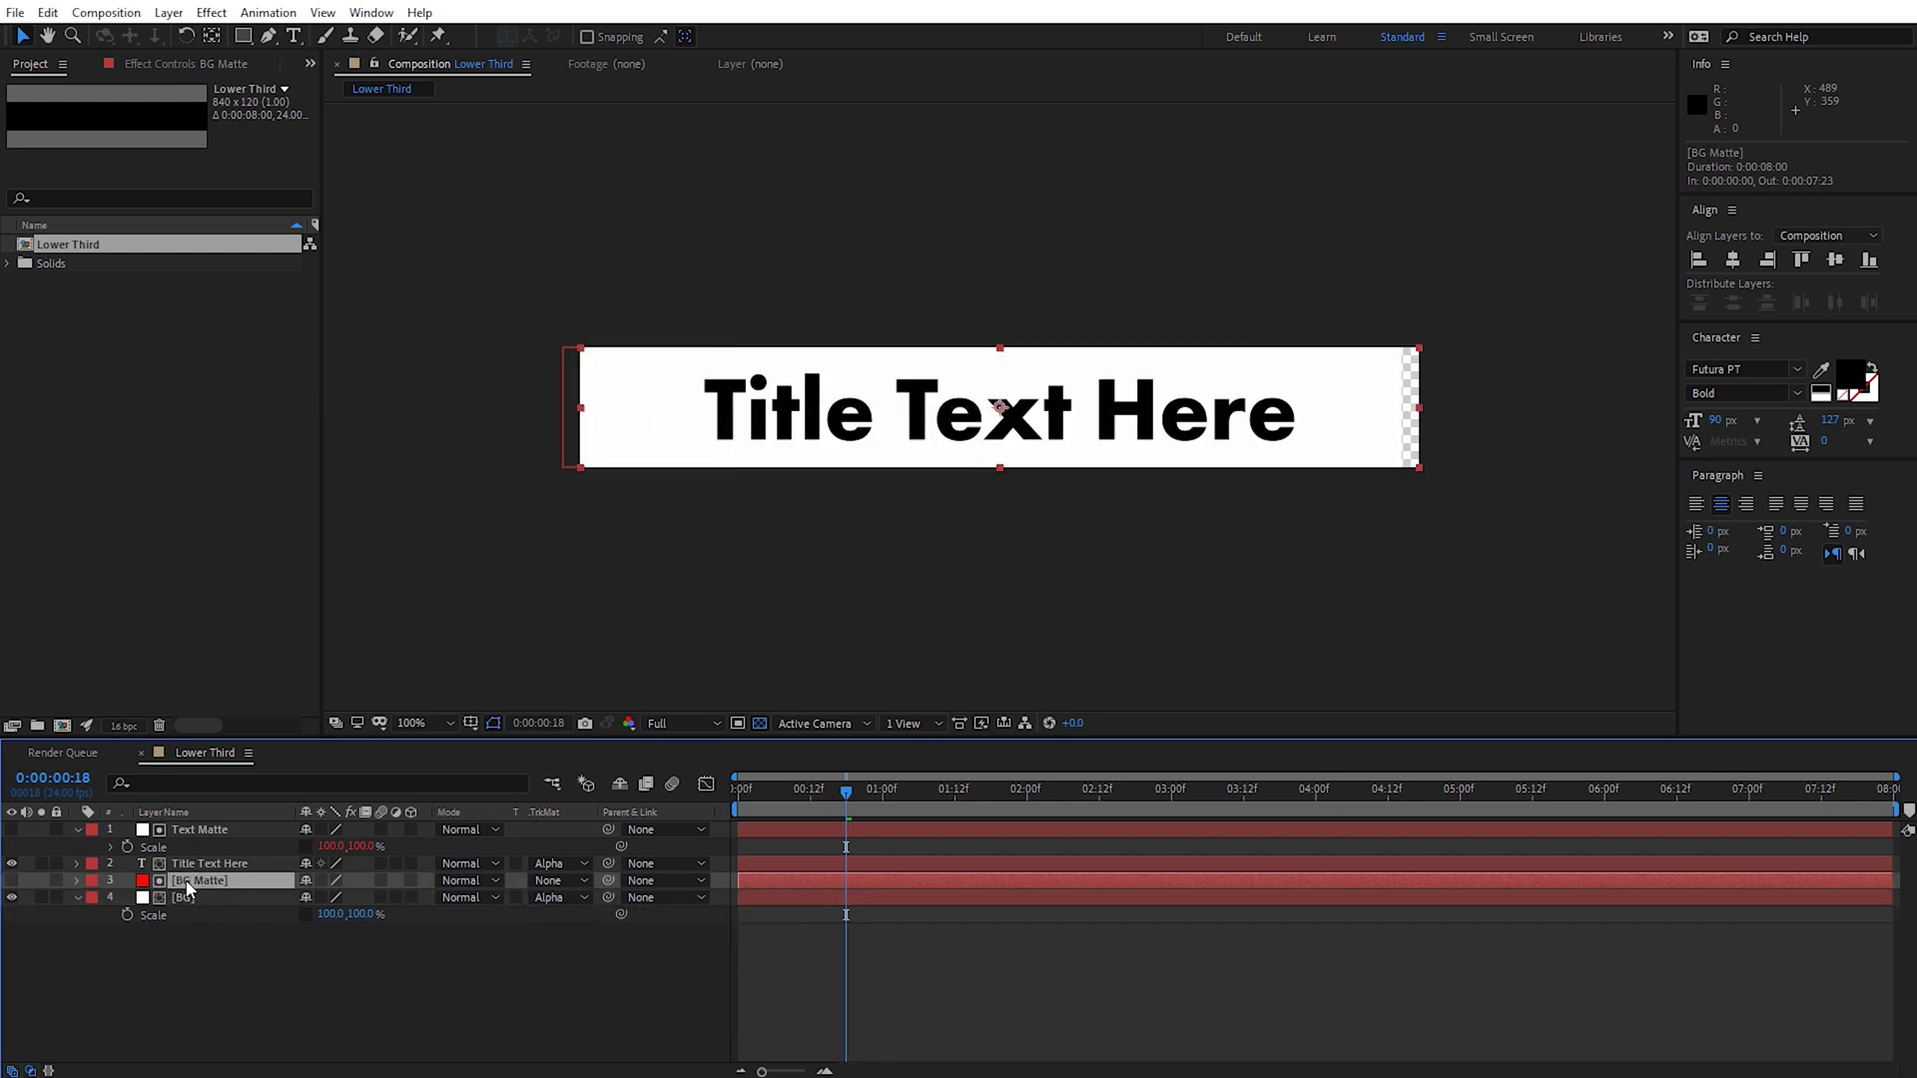
{"action": "key", "text": "s"}
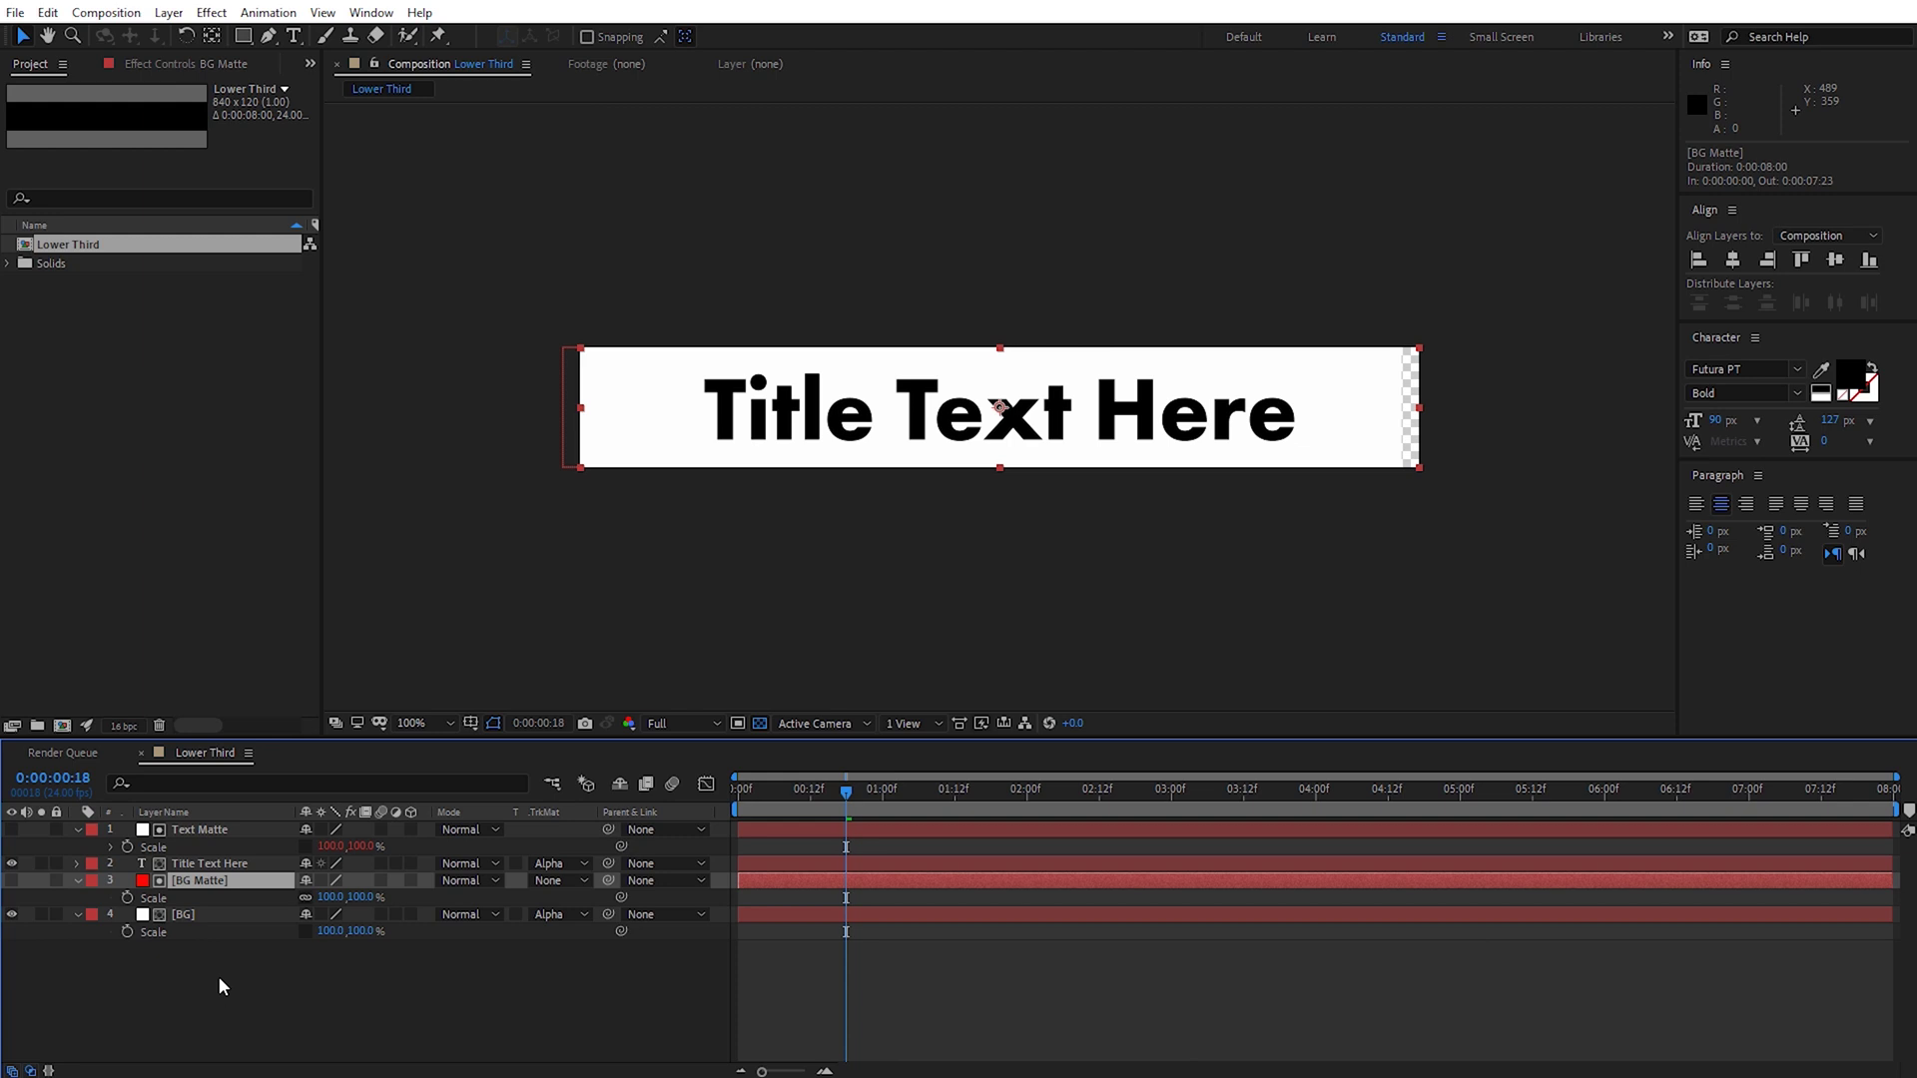
{"action": "left_click", "coordinate": [304, 898]}
- Apply a Fill effect to the Title Text Here layer and set its color to black (000000)
{"action": "left_click", "coordinate": [194, 867]}
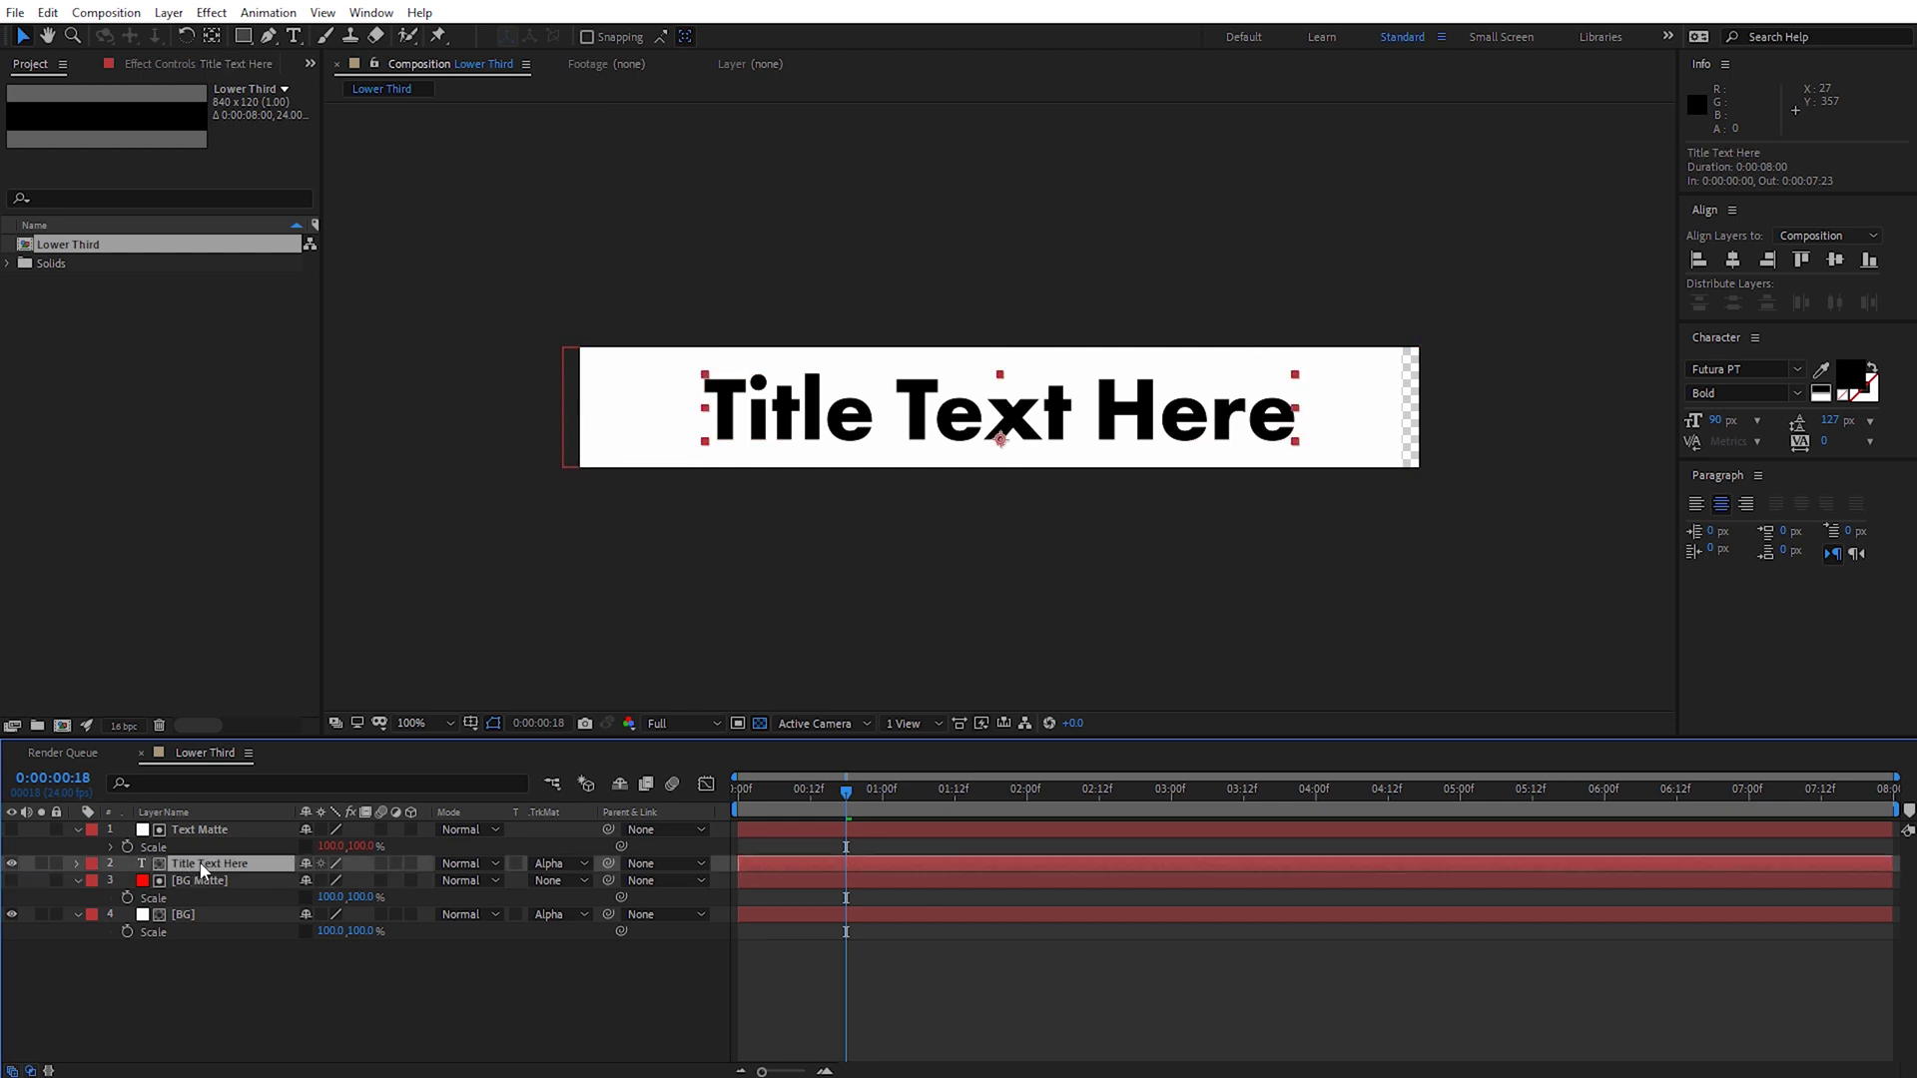
{"action": "left_click", "coordinate": [214, 20]}
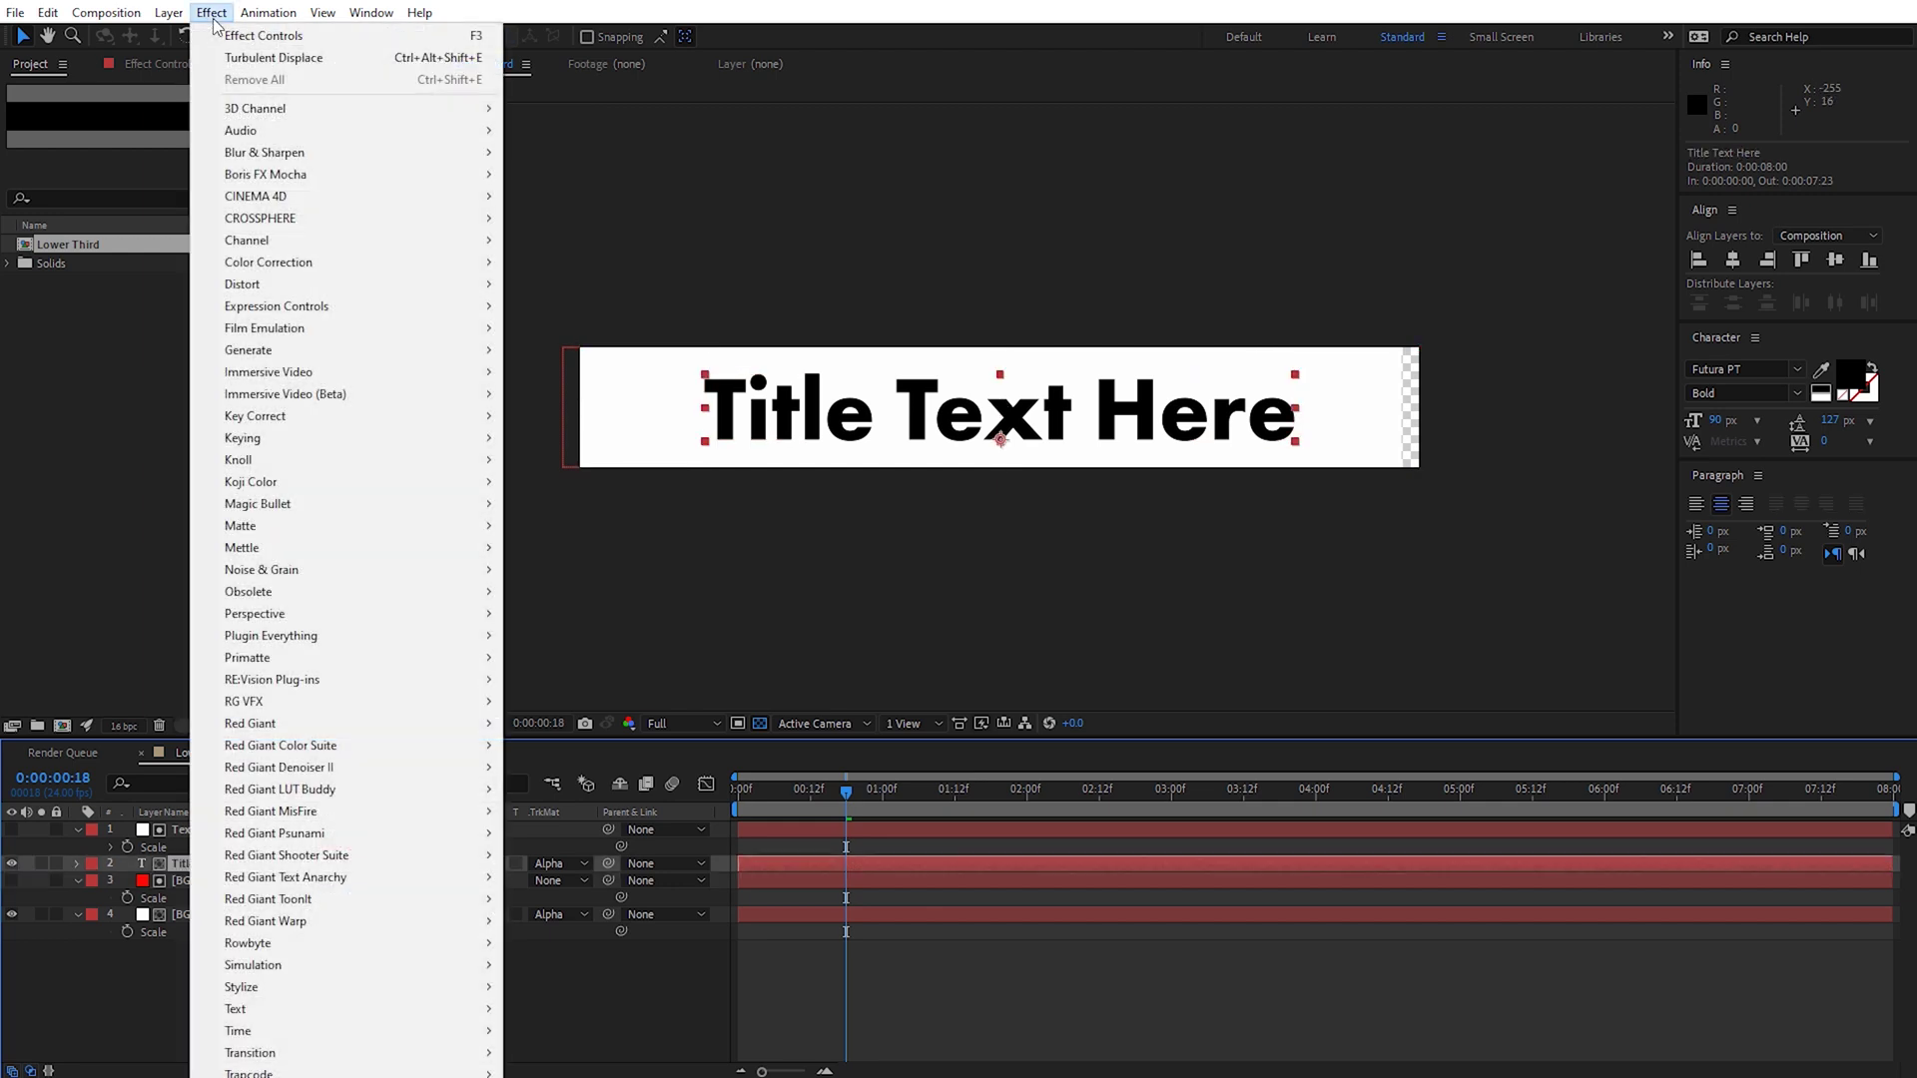
{"action": "mouse_move", "coordinate": [434, 359]}
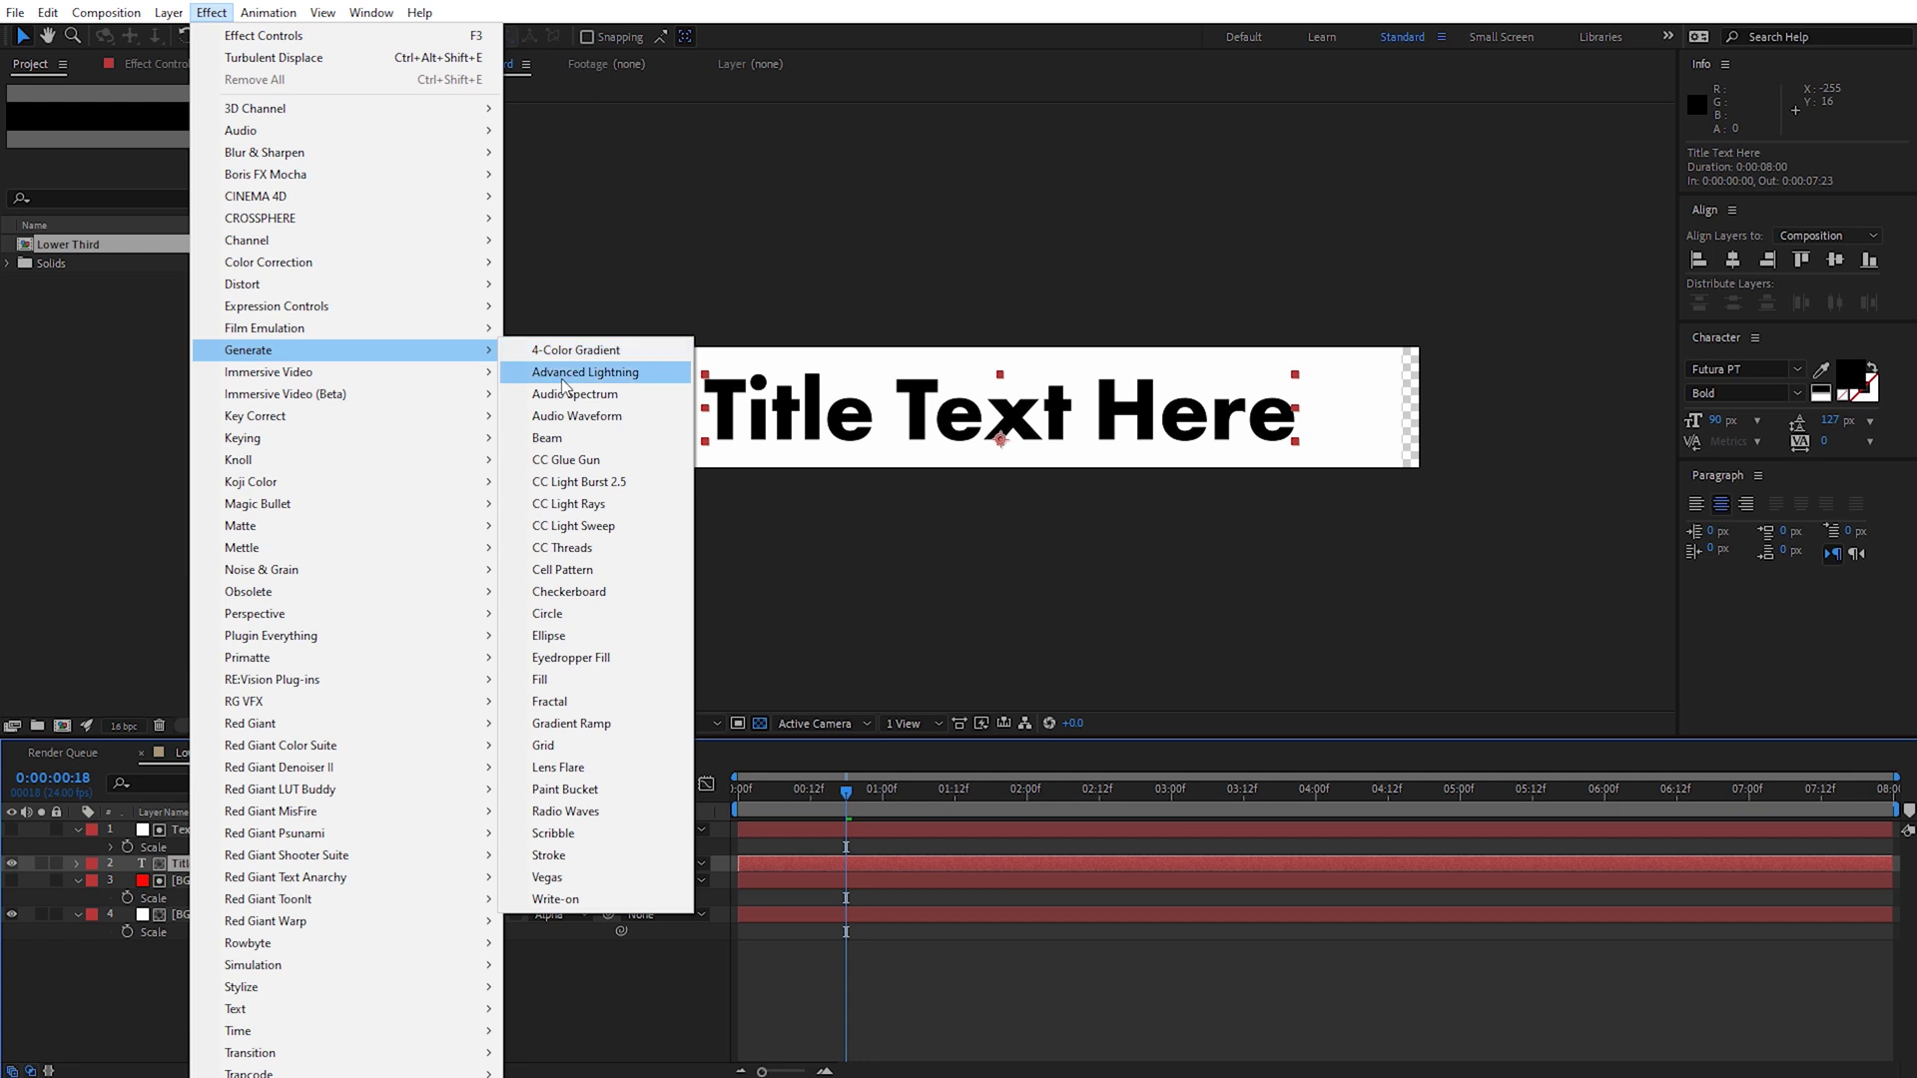
{"action": "left_click", "coordinate": [563, 680]}
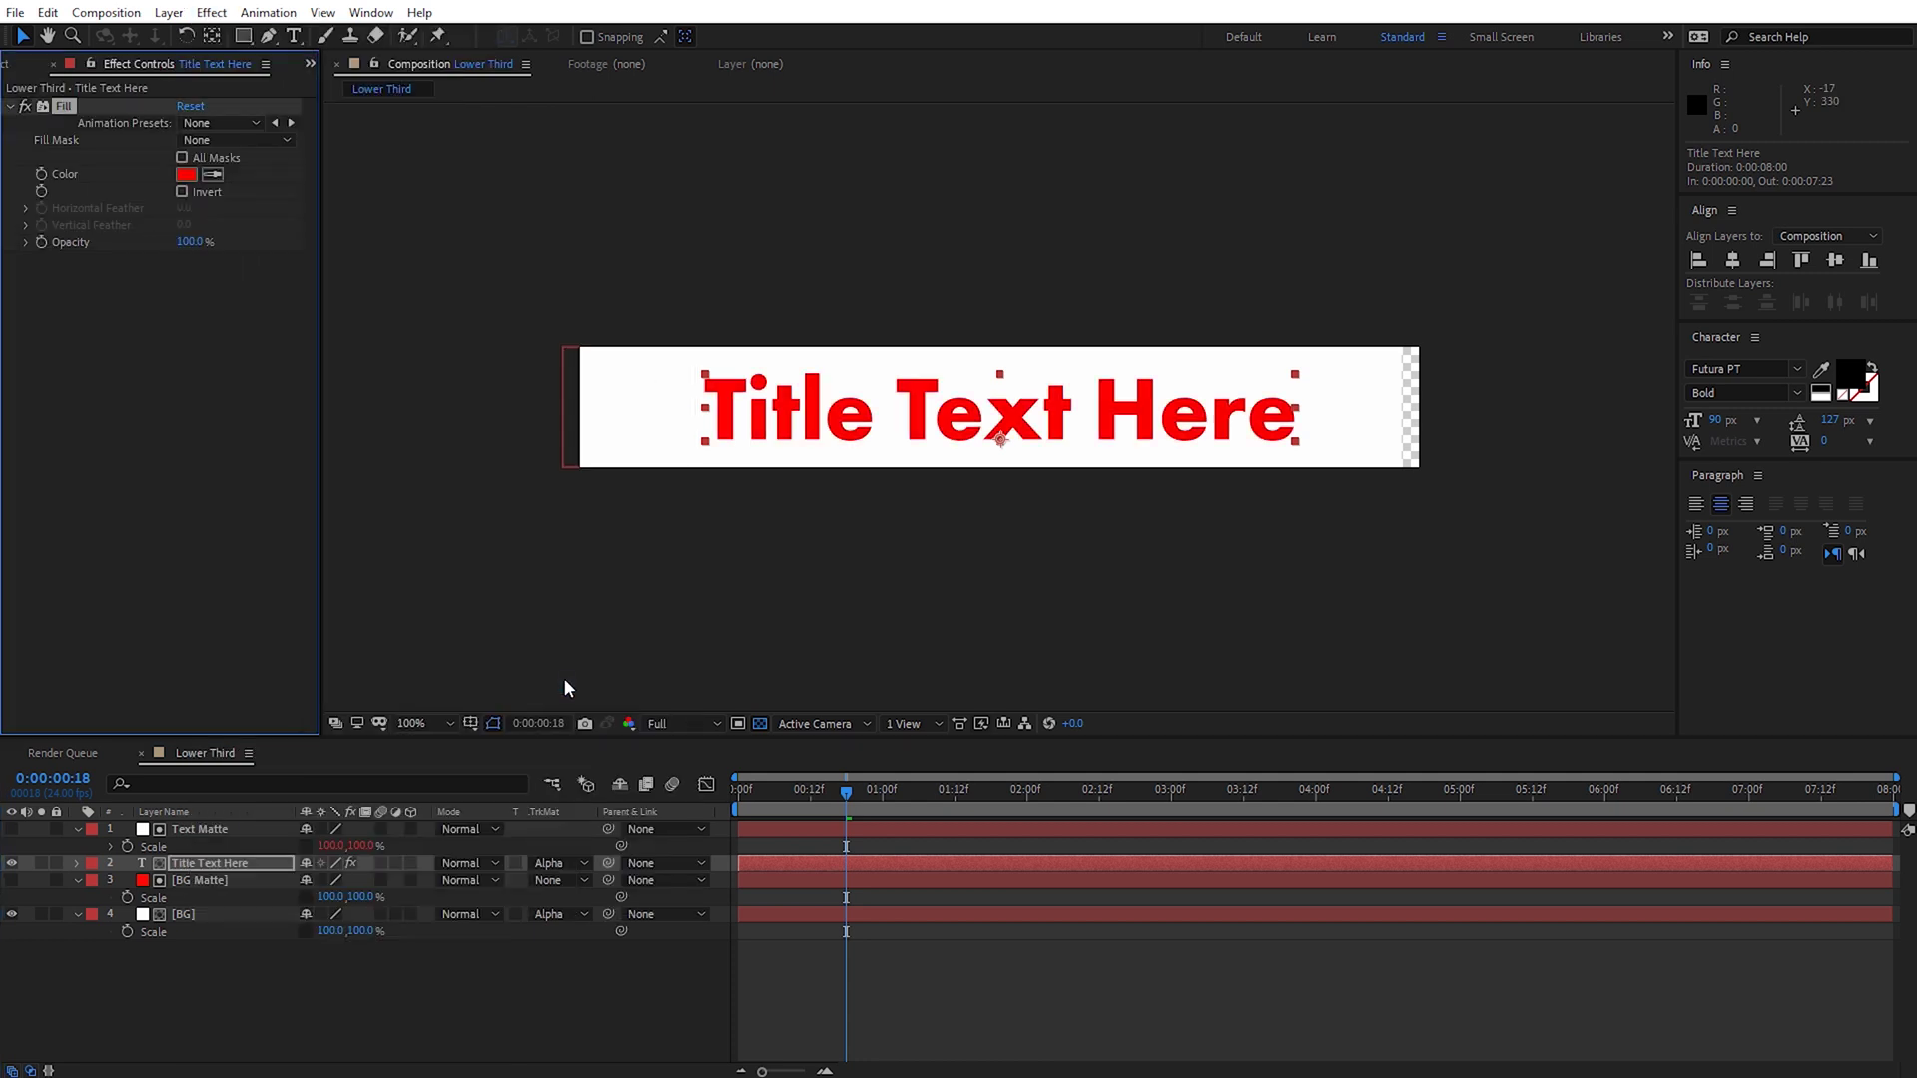
{"action": "left_click", "coordinate": [186, 175]}
{"action": "left_click_drag", "start_coordinate": [530, 501], "coordinate": [508, 675]}
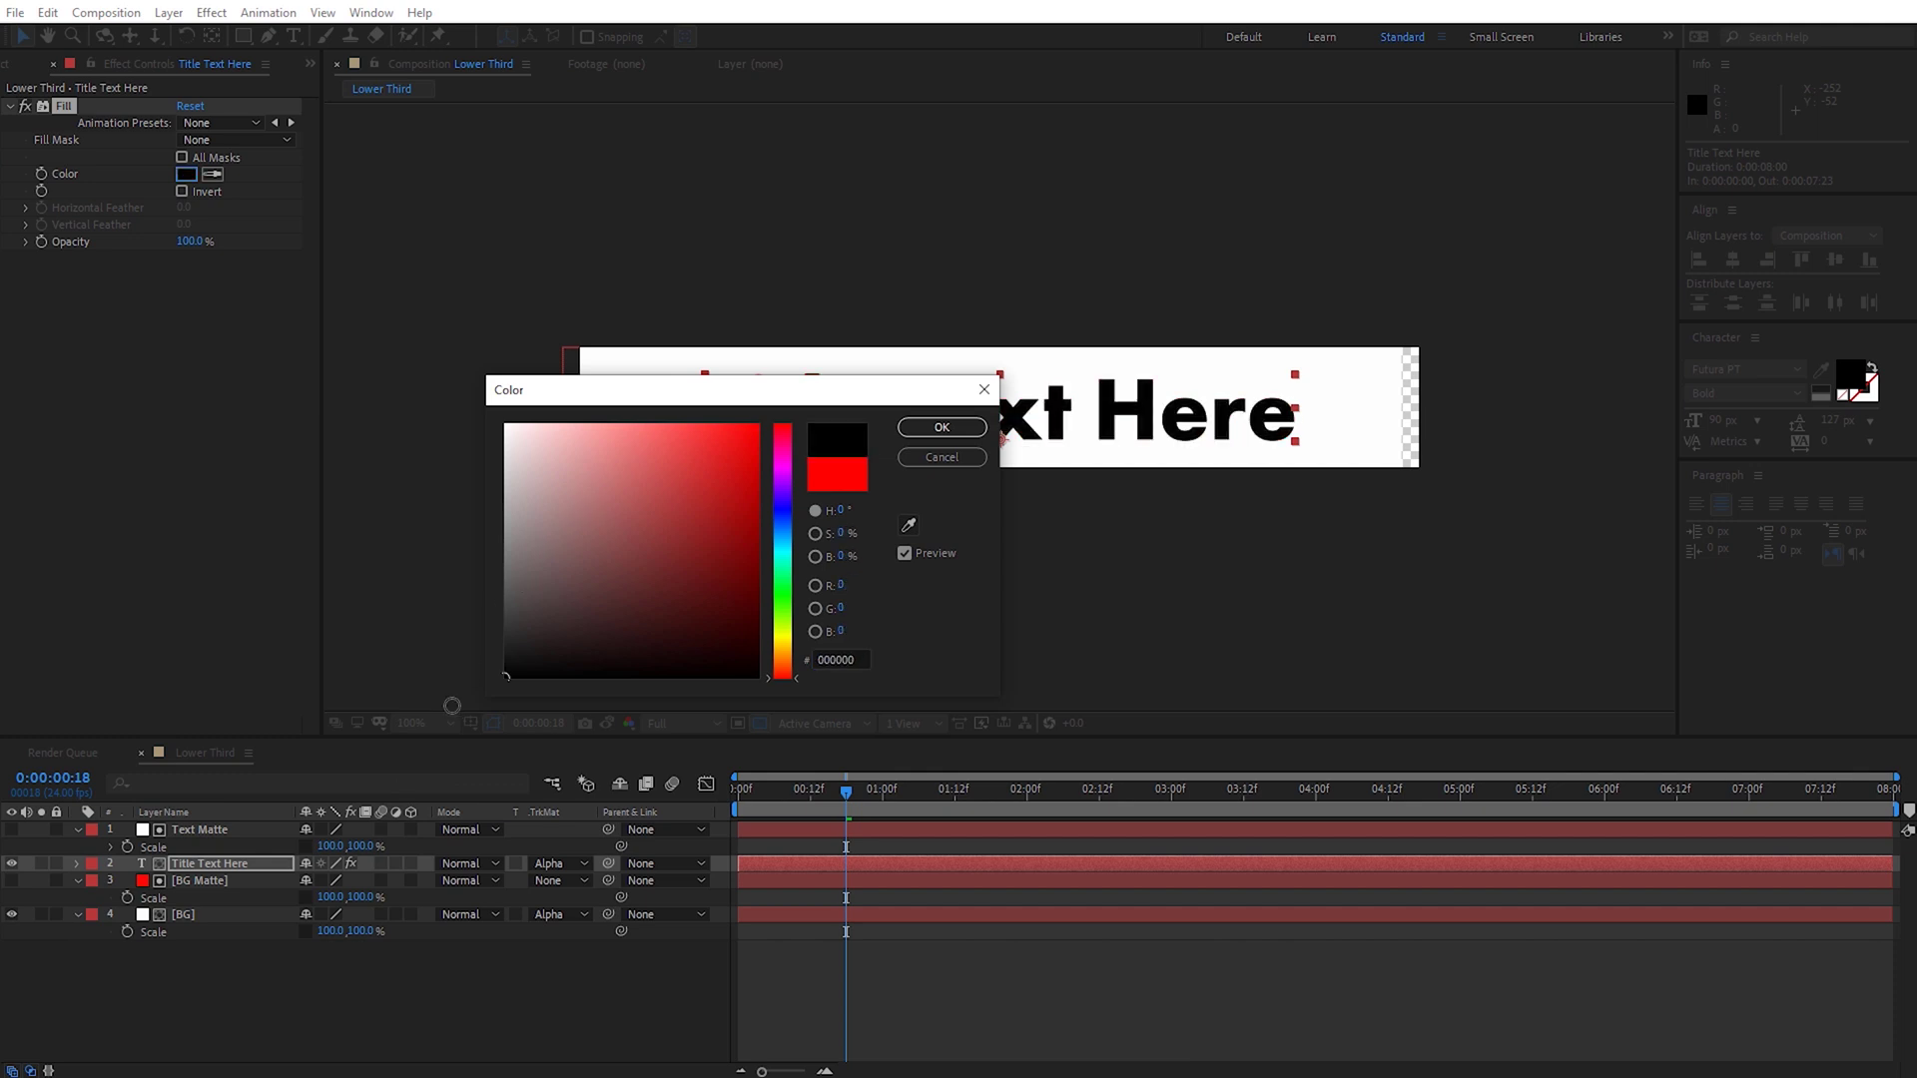
{"action": "left_click", "coordinate": [941, 428]}
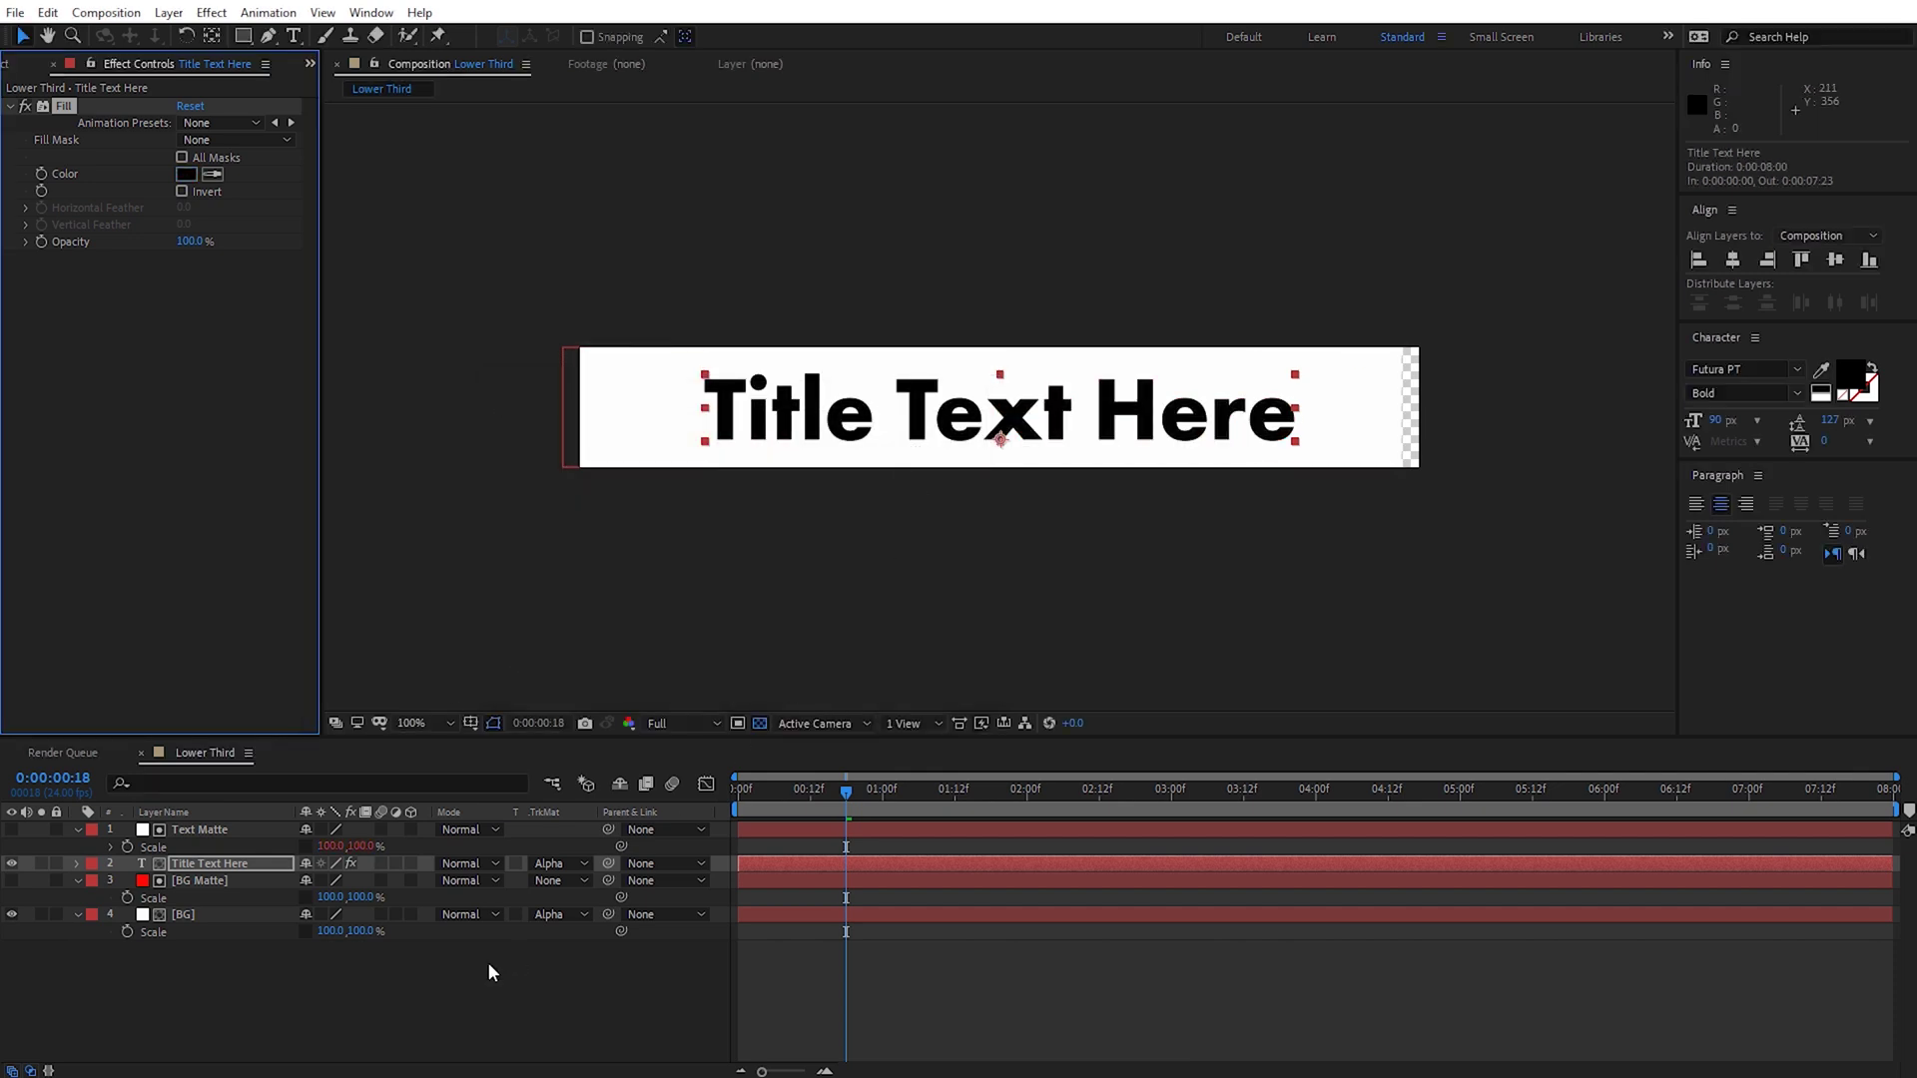
- Apply a Fill effect to the BG layer with white (FFFFFF) as its color and scrub through the intro animation
{"action": "left_click", "coordinate": [203, 916]}
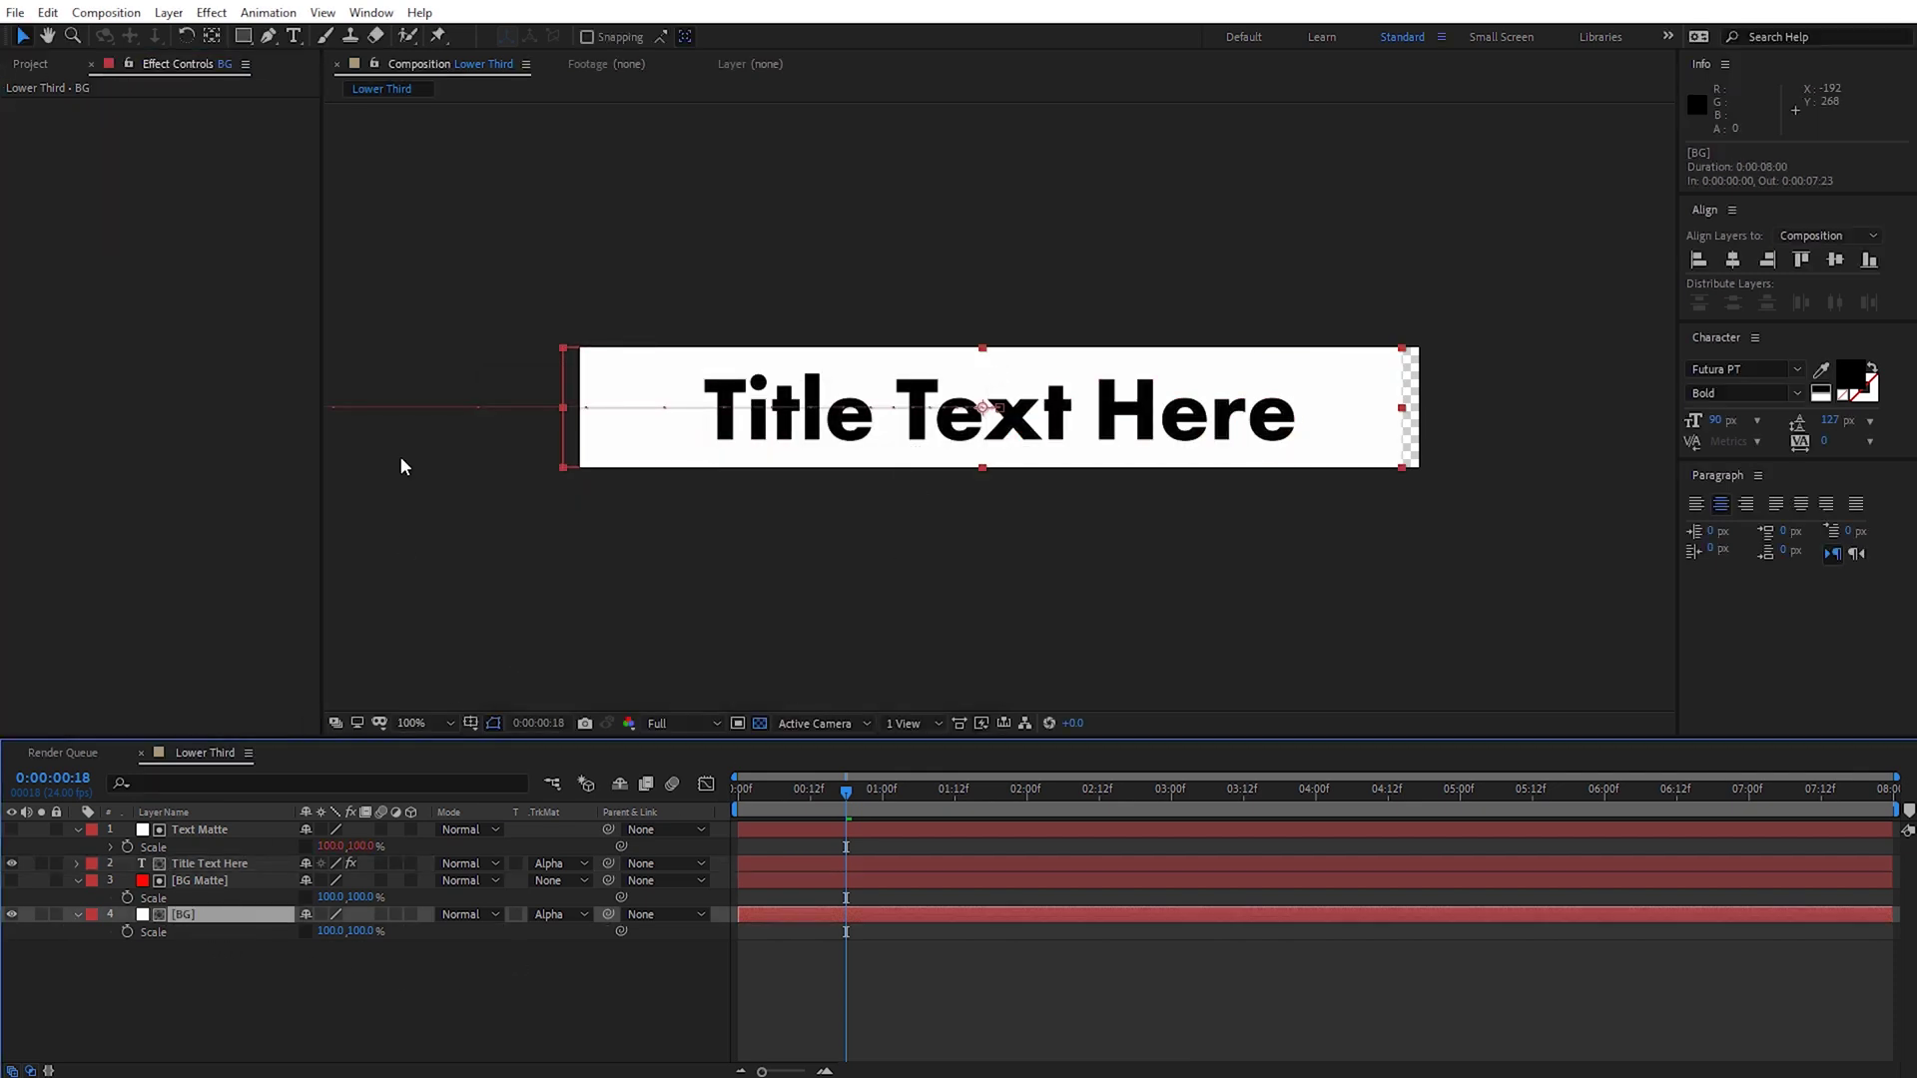
{"action": "left_click", "coordinate": [212, 12]}
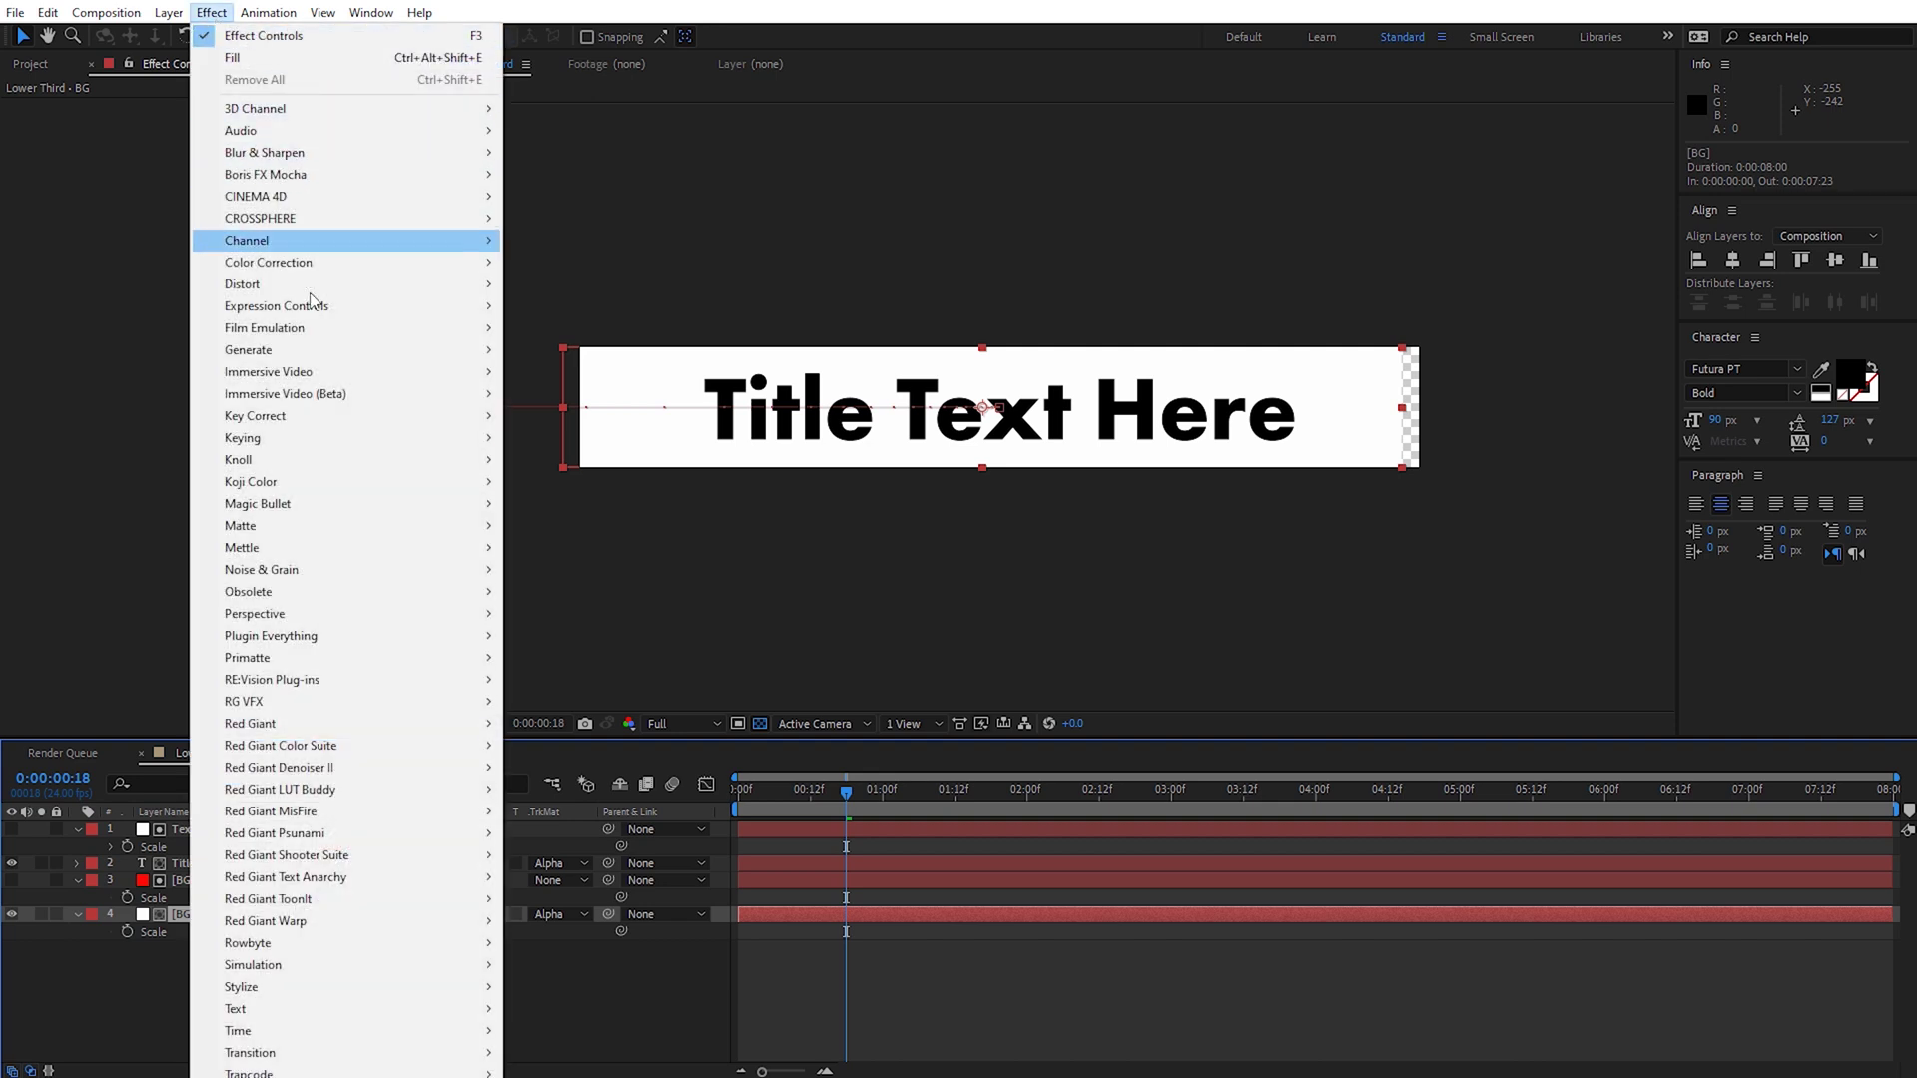
{"action": "mouse_move", "coordinate": [307, 349]}
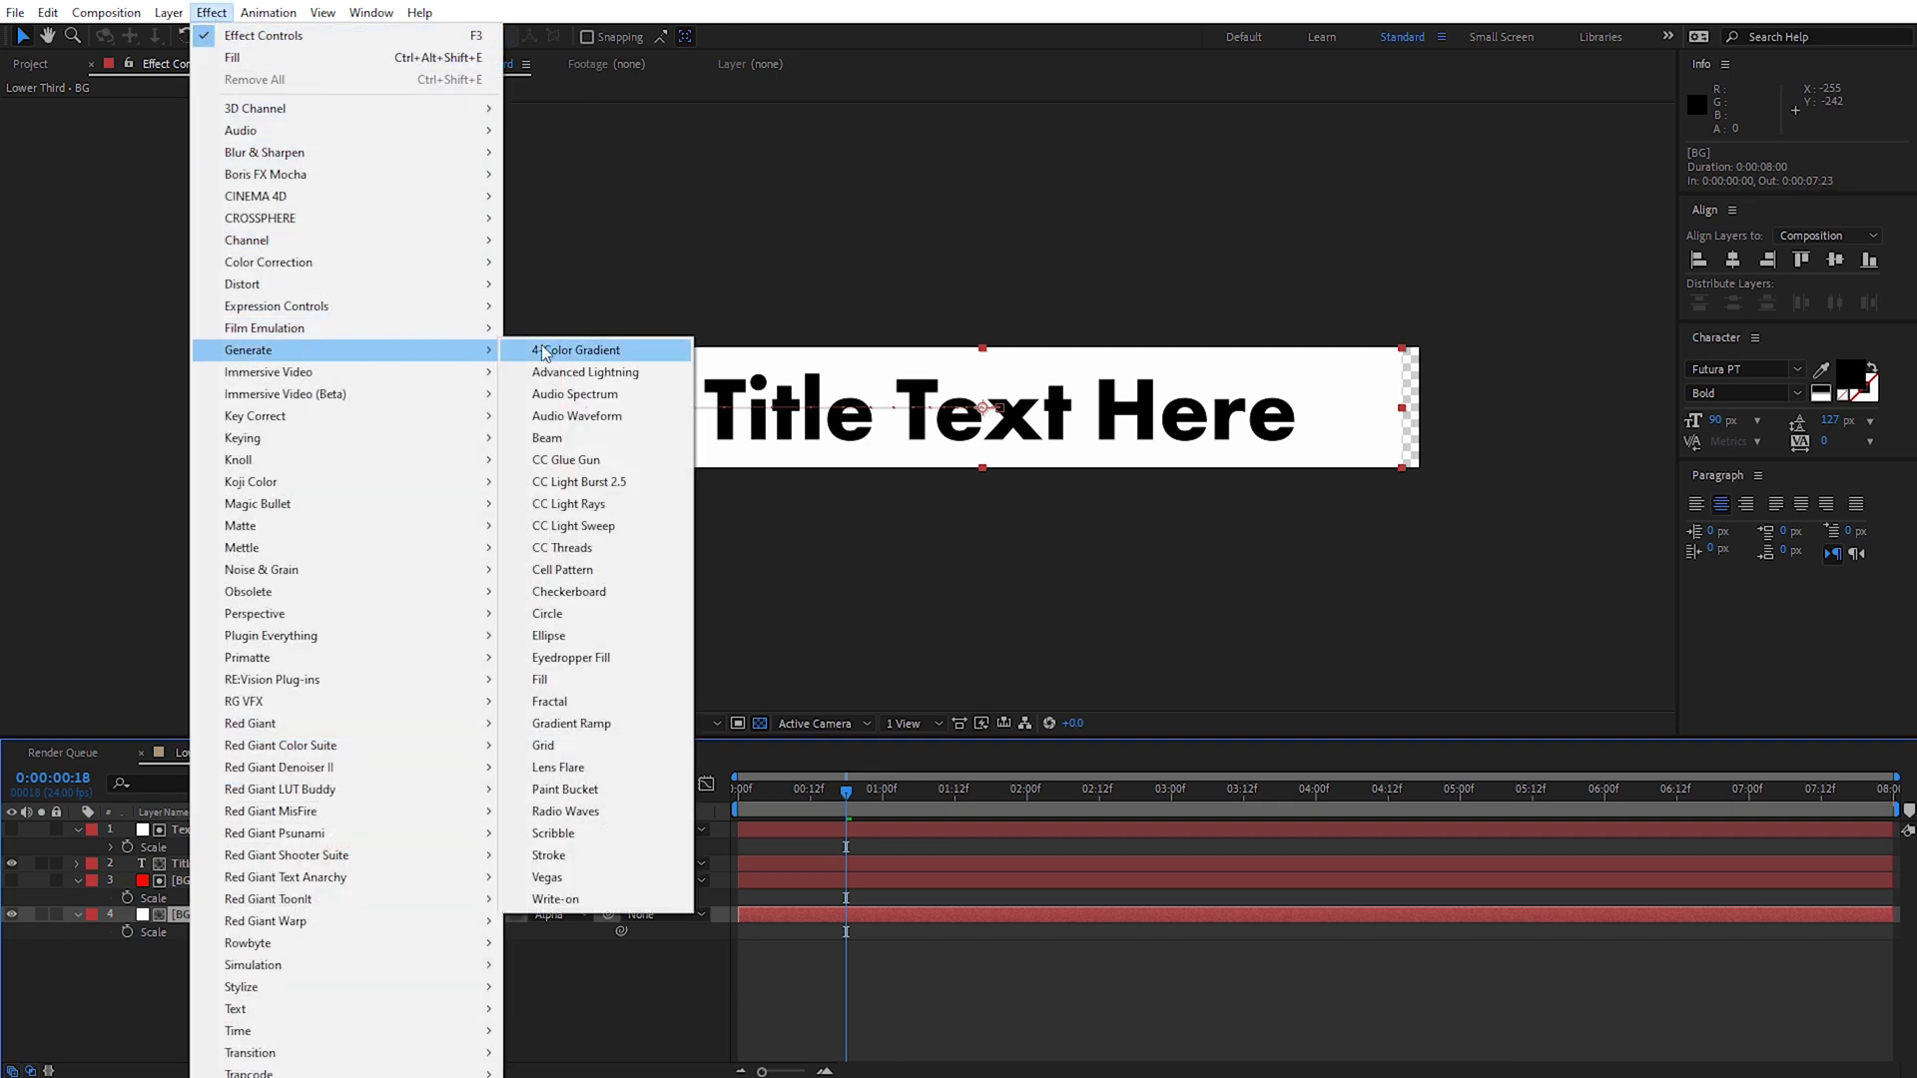
{"action": "left_click", "coordinate": [561, 675]}
{"action": "left_click", "coordinate": [186, 173]}
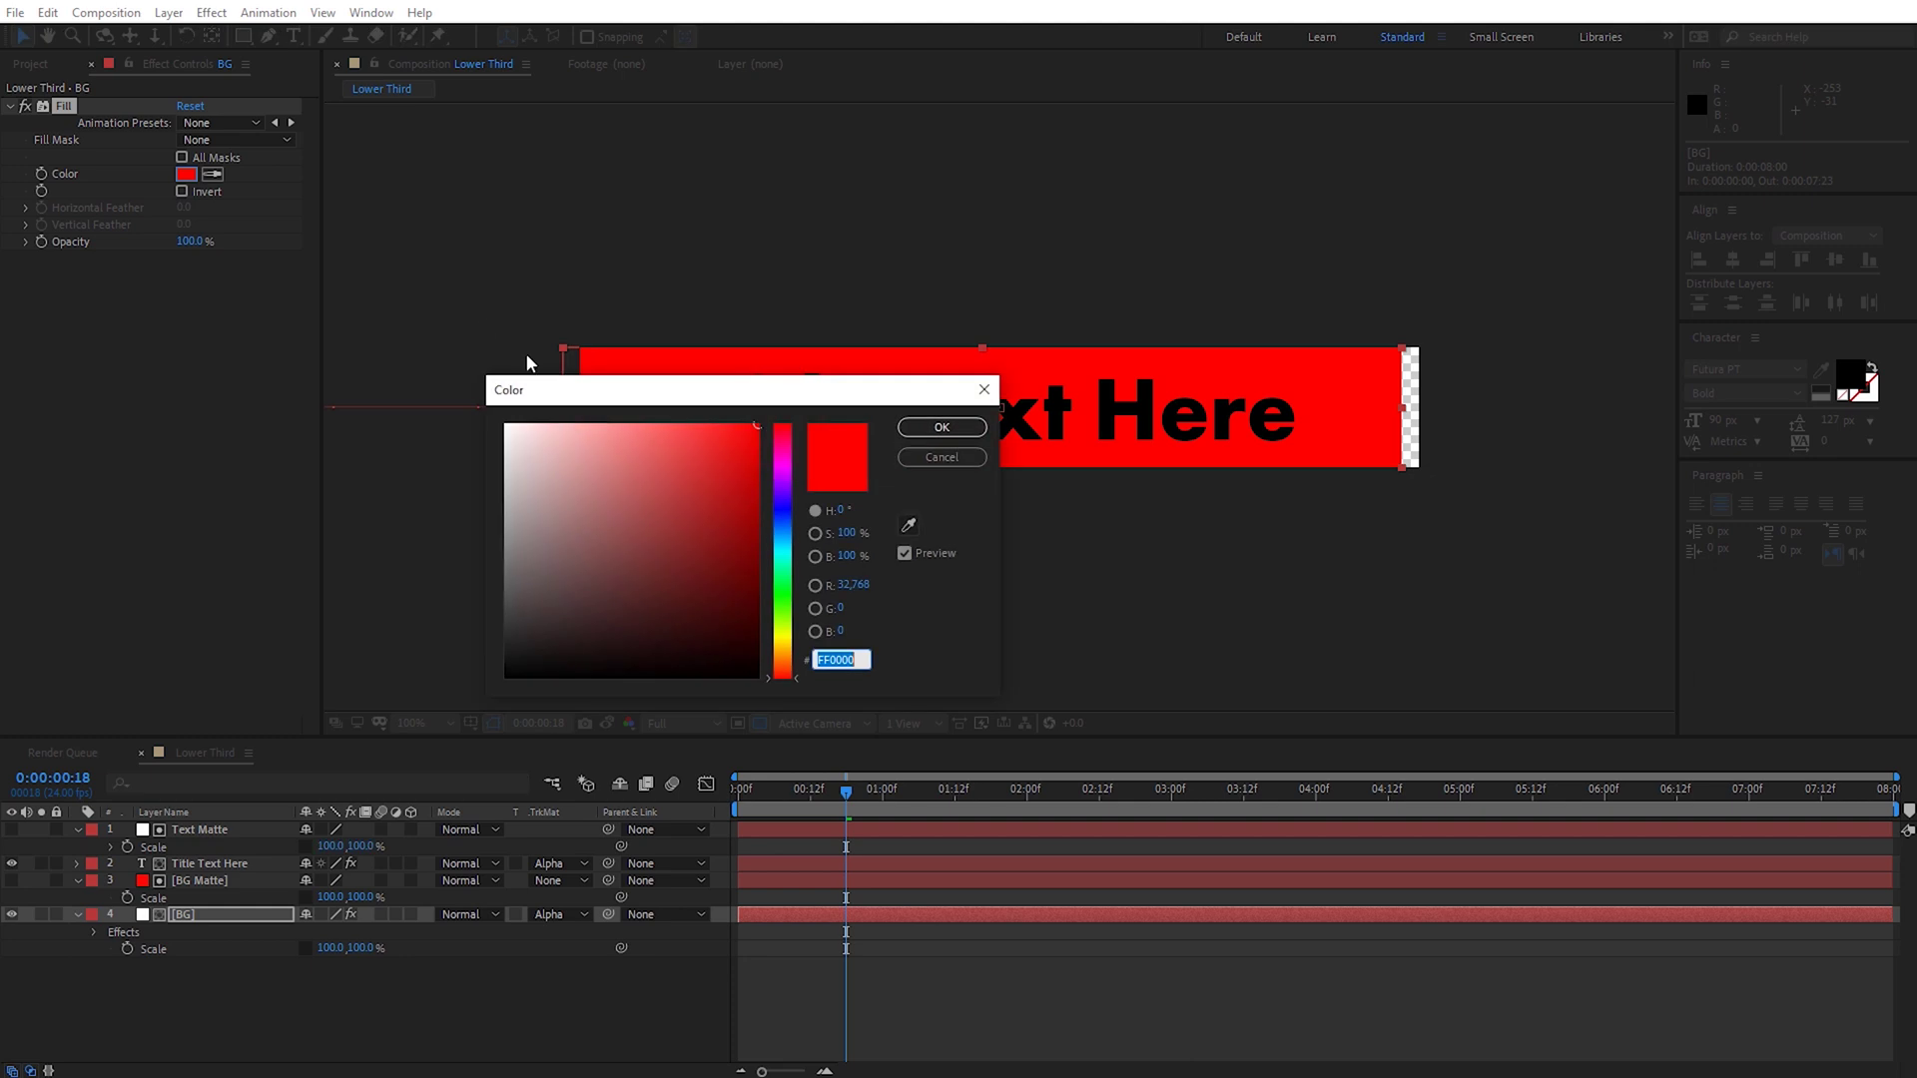
{"action": "left_click_drag", "start_coordinate": [560, 457], "coordinate": [457, 402]}
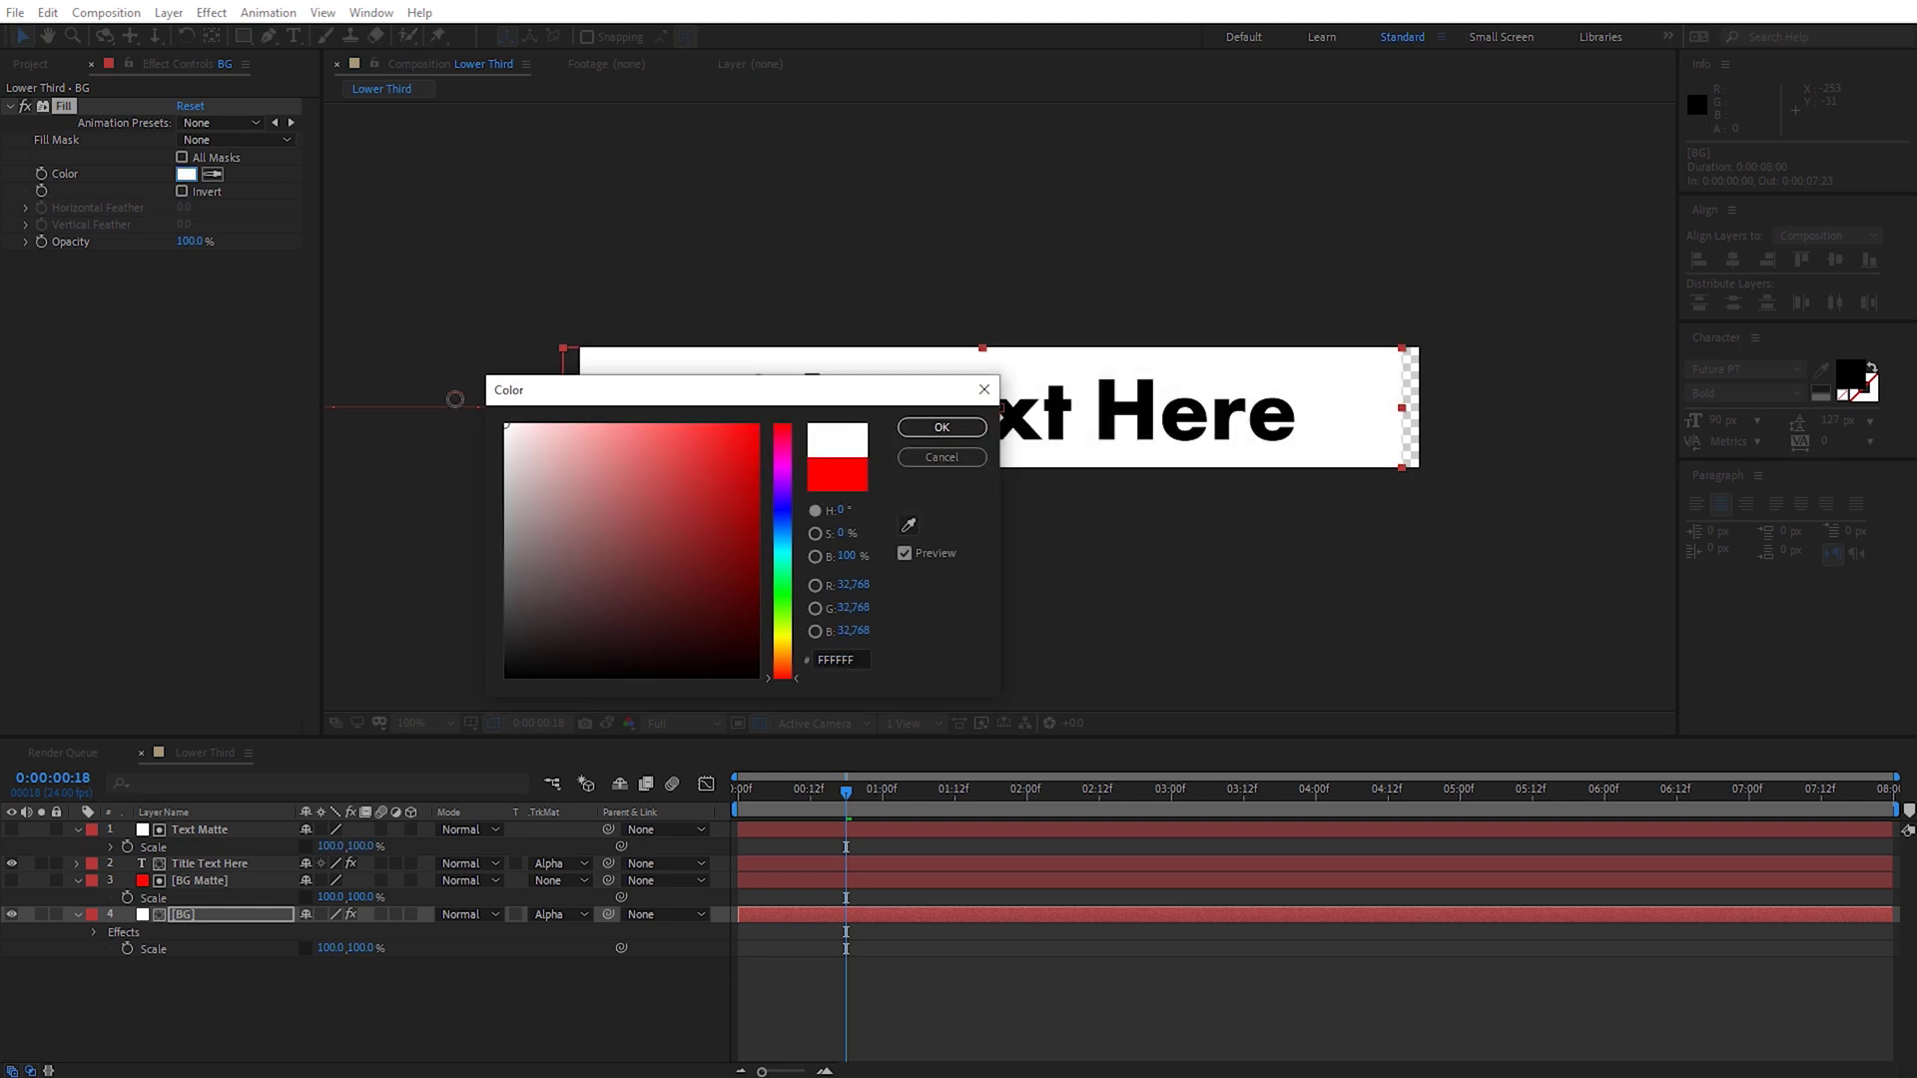
{"action": "left_click", "coordinate": [942, 427]}
{"action": "left_click_drag", "start_coordinate": [731, 795], "coordinate": [840, 791]}
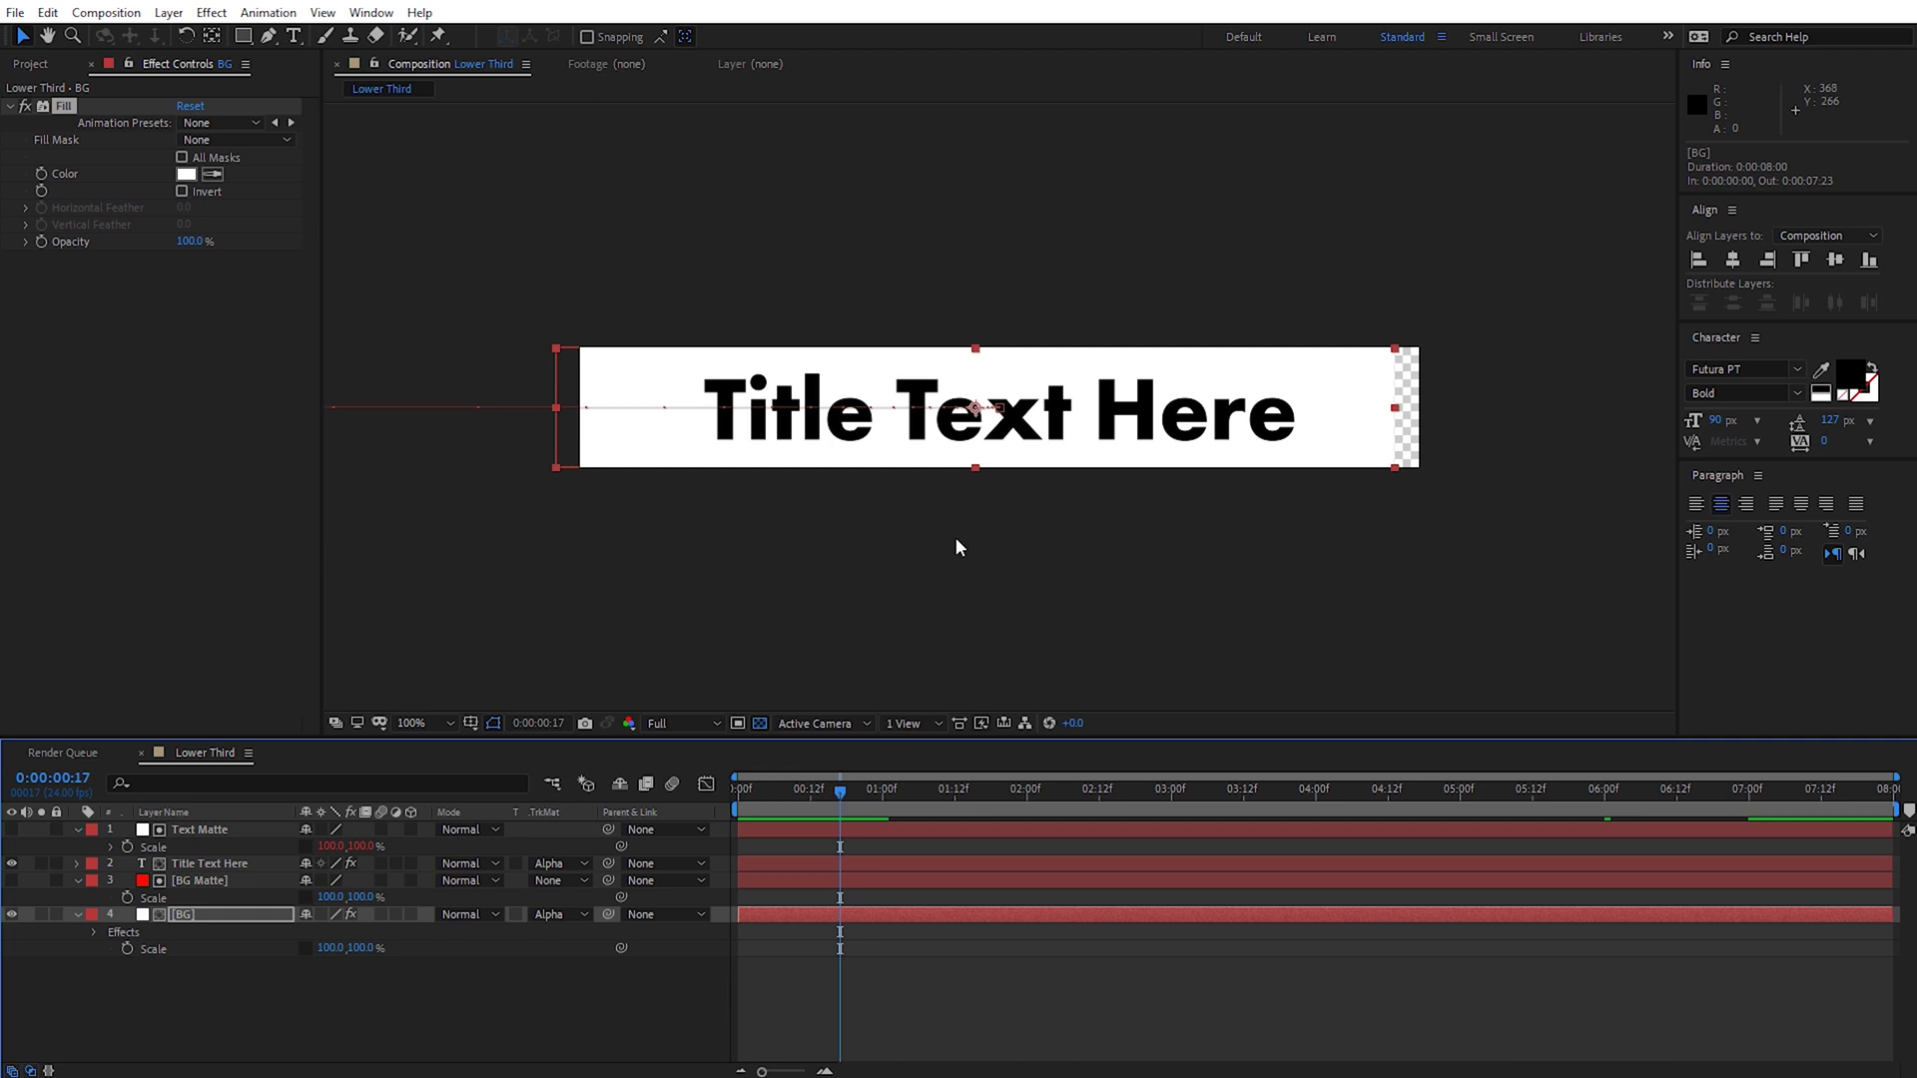
- Open Essential Graphics, choose Lower Third as the primary composition and name the template "_Universal Lower Third"
{"action": "left_click", "coordinate": [375, 14]}
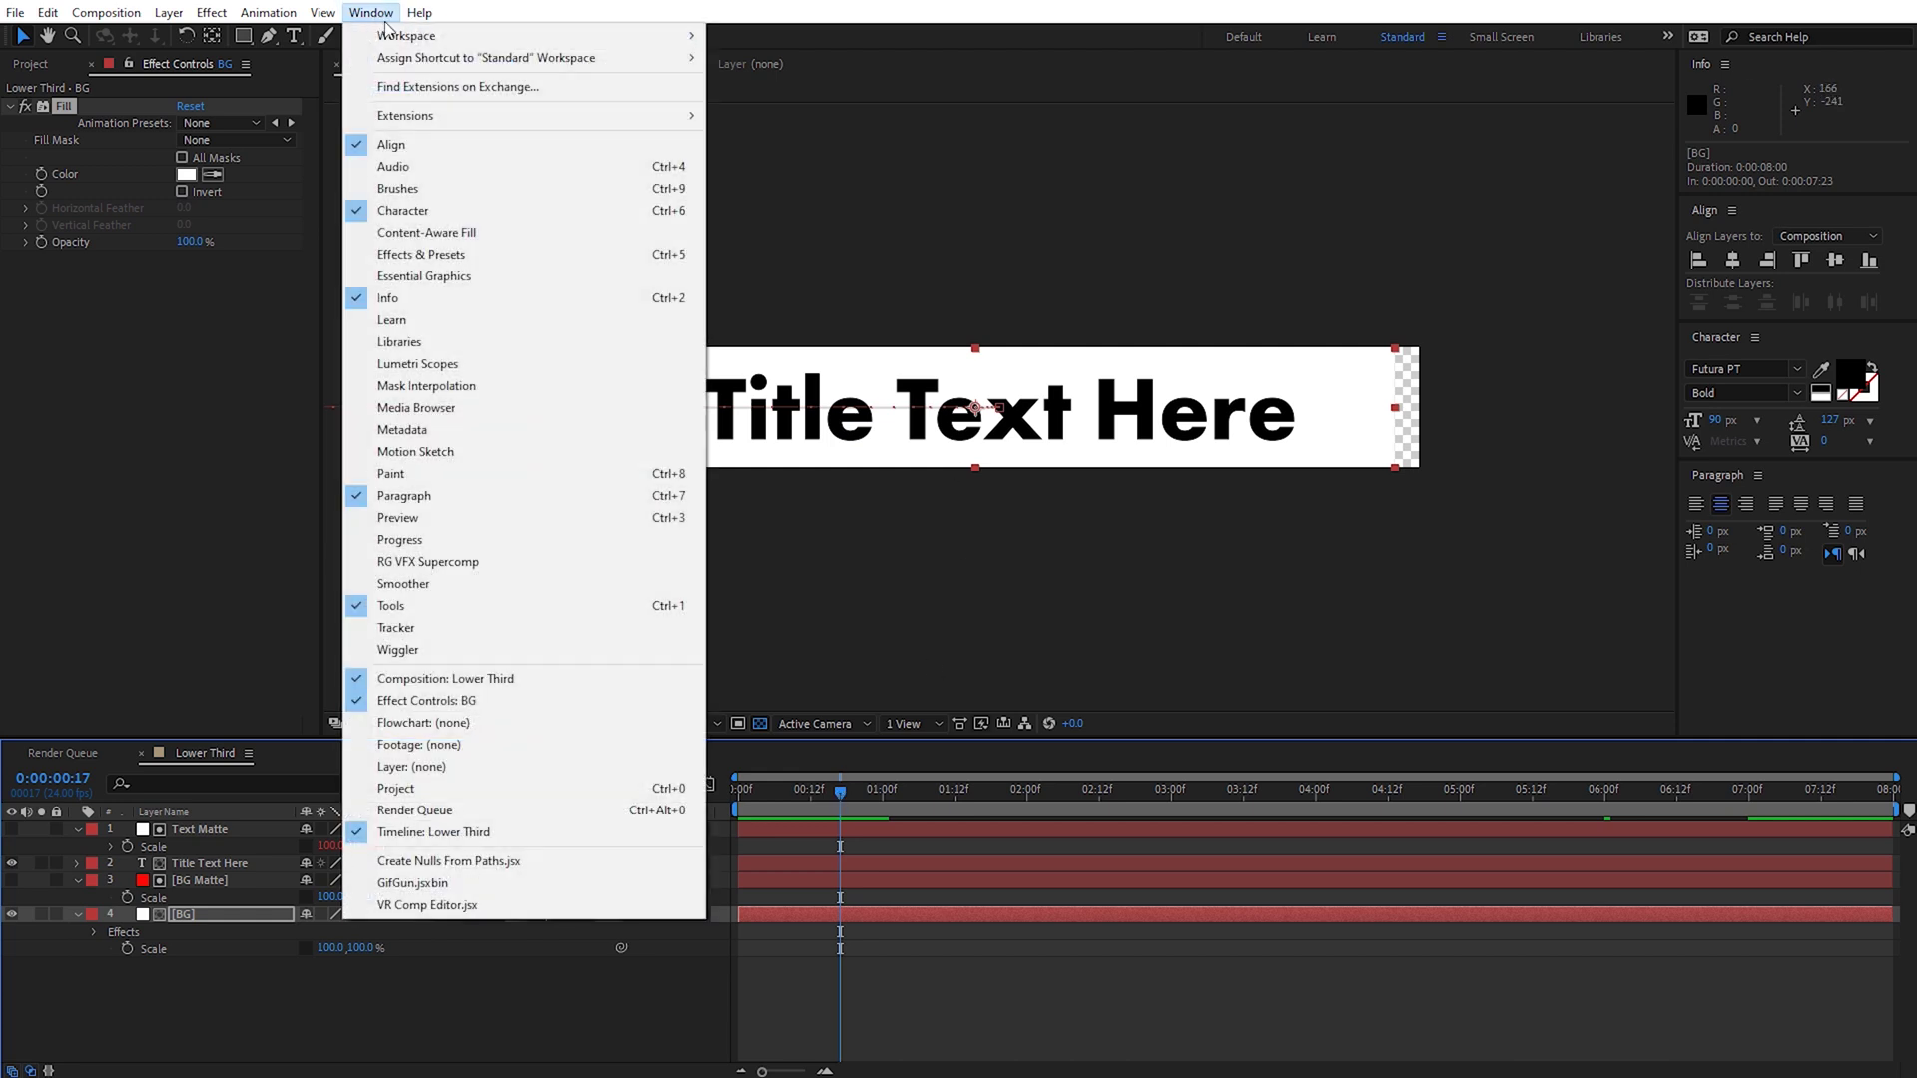
{"action": "left_click", "coordinate": [490, 277]}
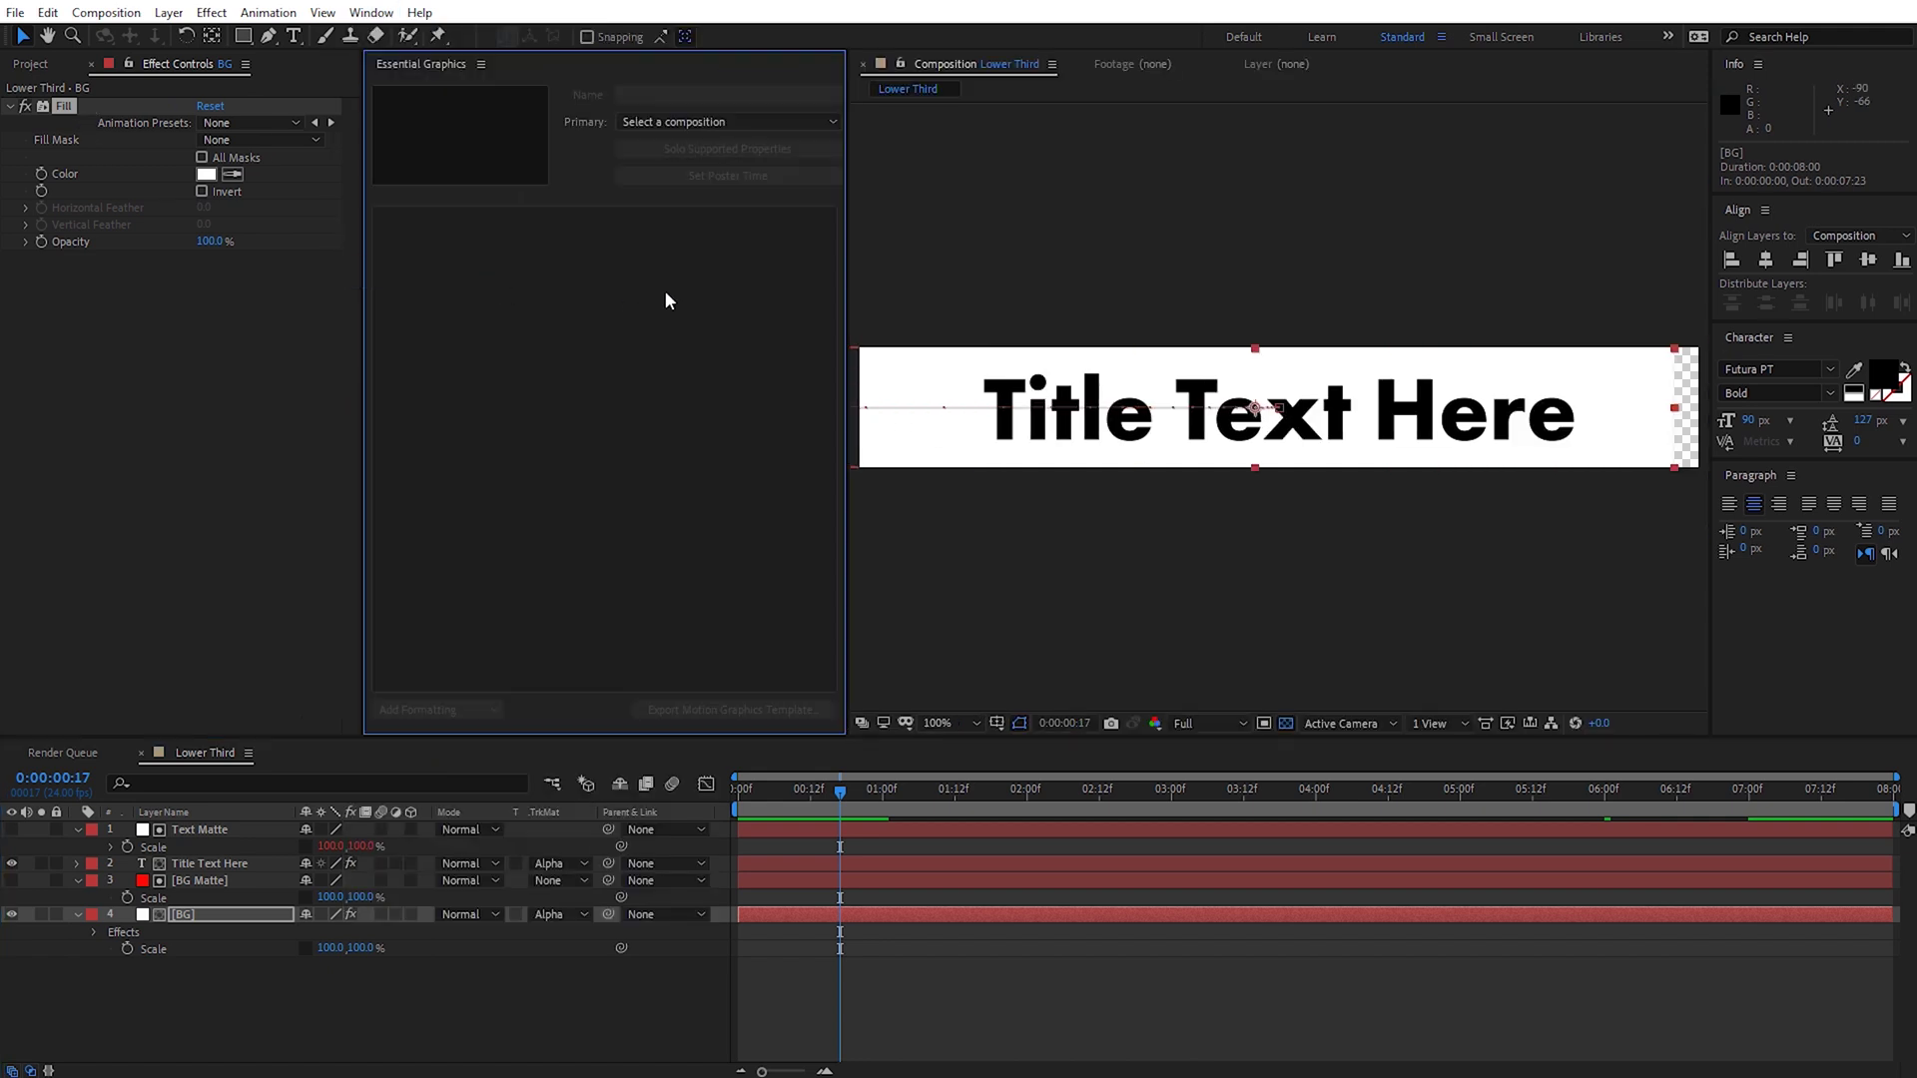
{"action": "left_click", "coordinate": [644, 124]}
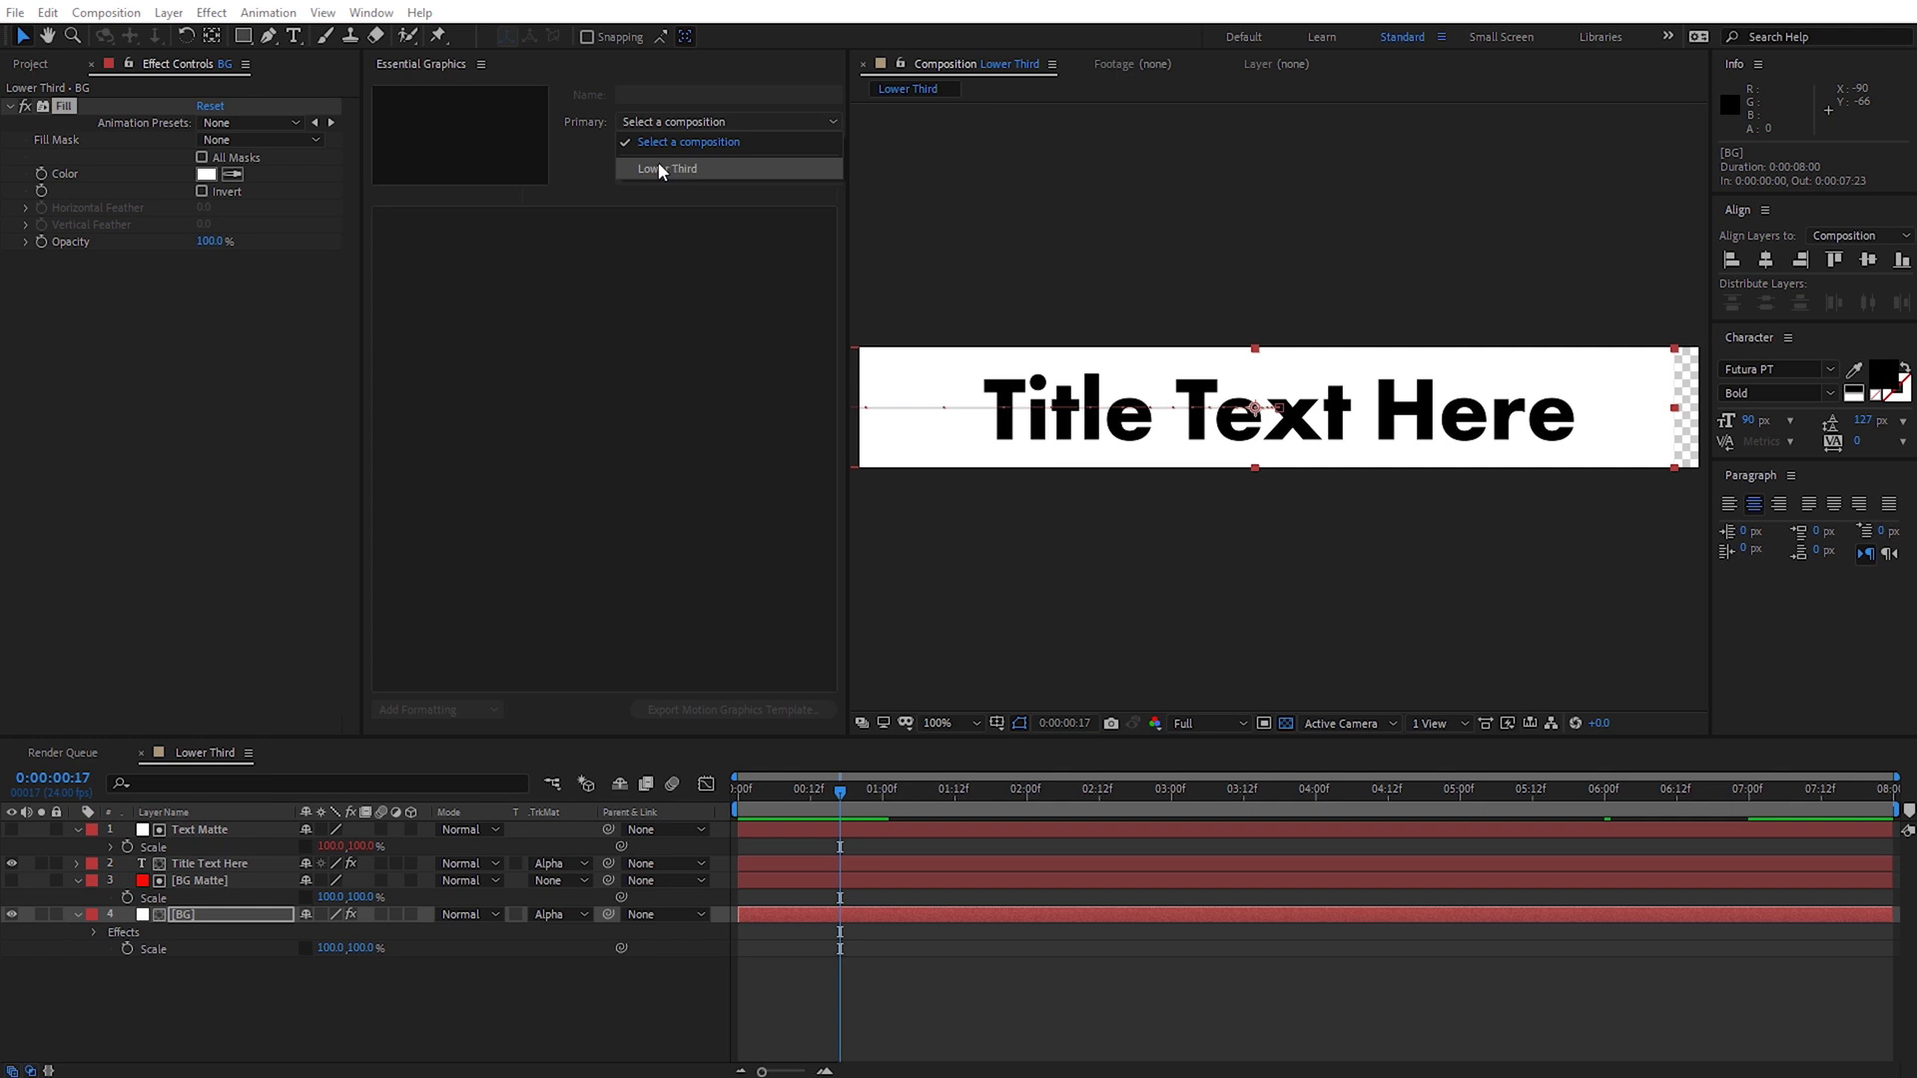
{"action": "left_click", "coordinate": [662, 170]}
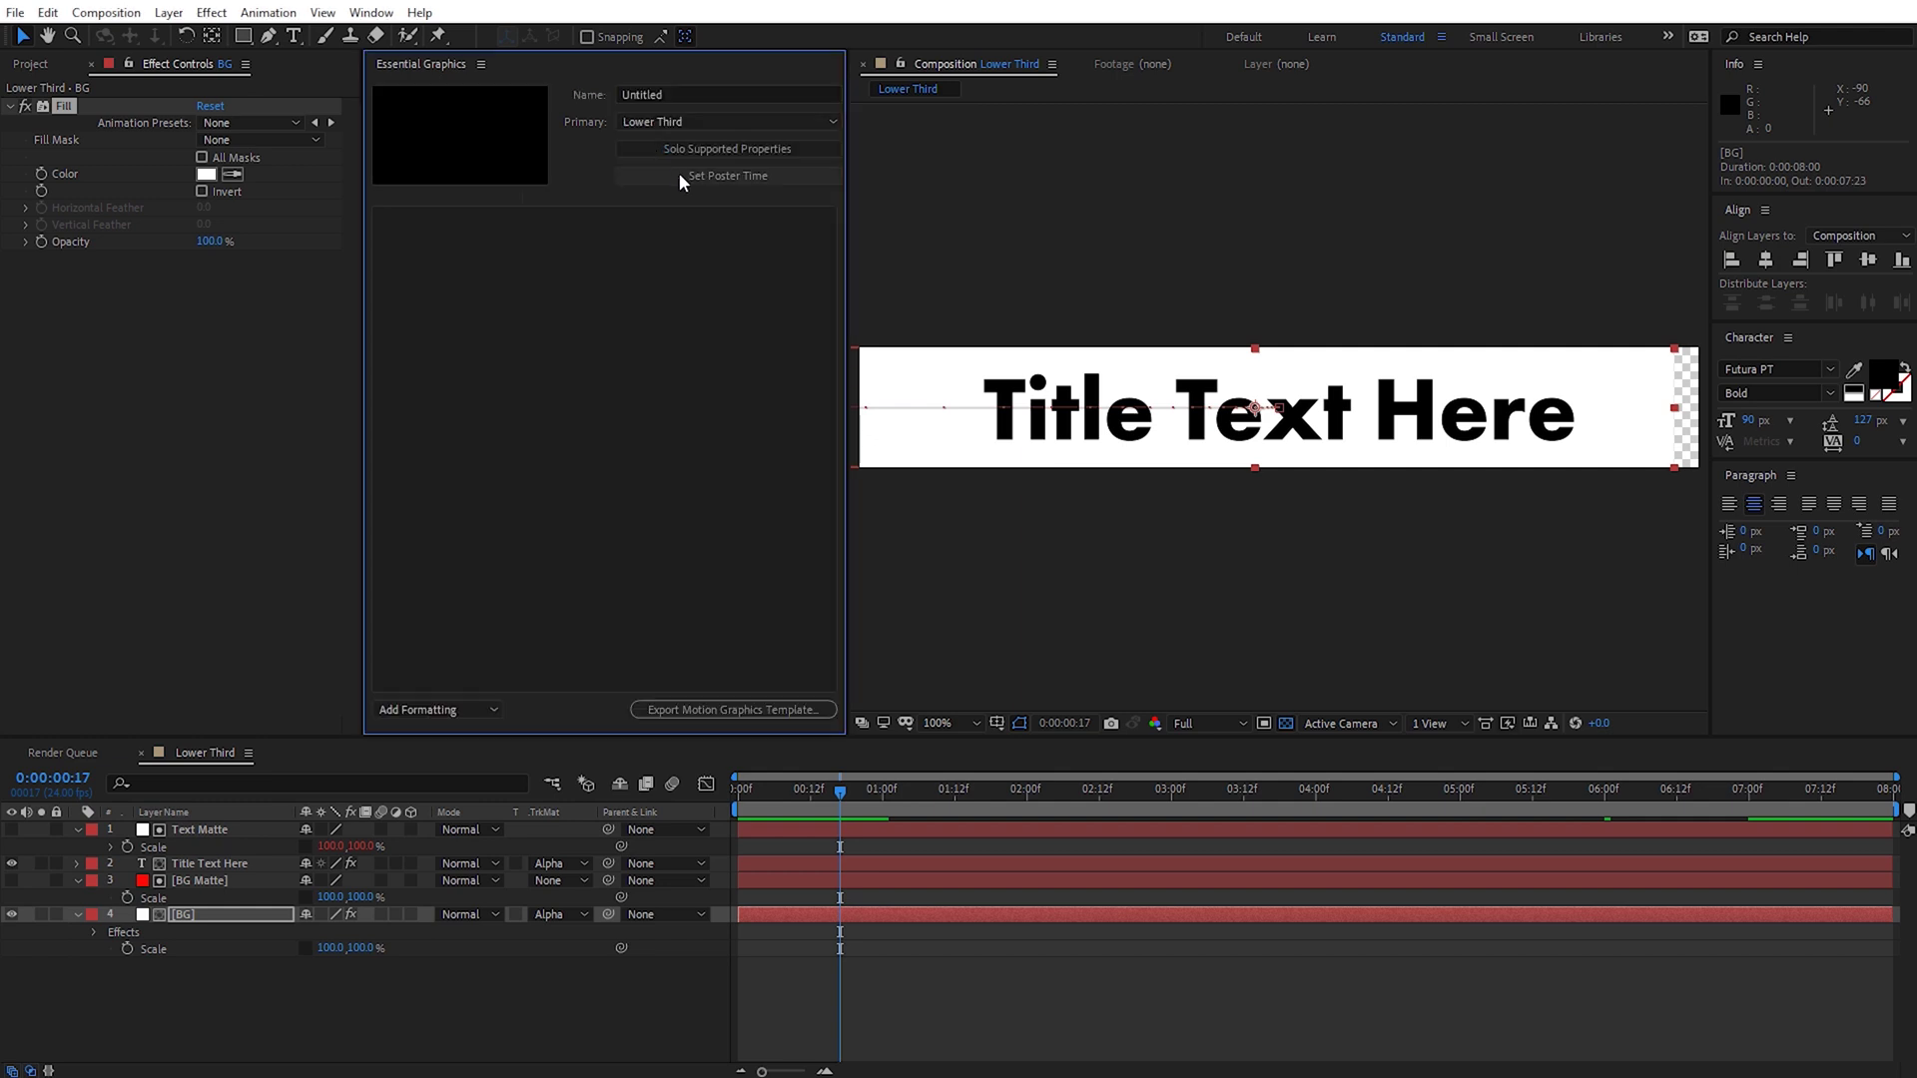
{"action": "left_click", "coordinate": [683, 95]}
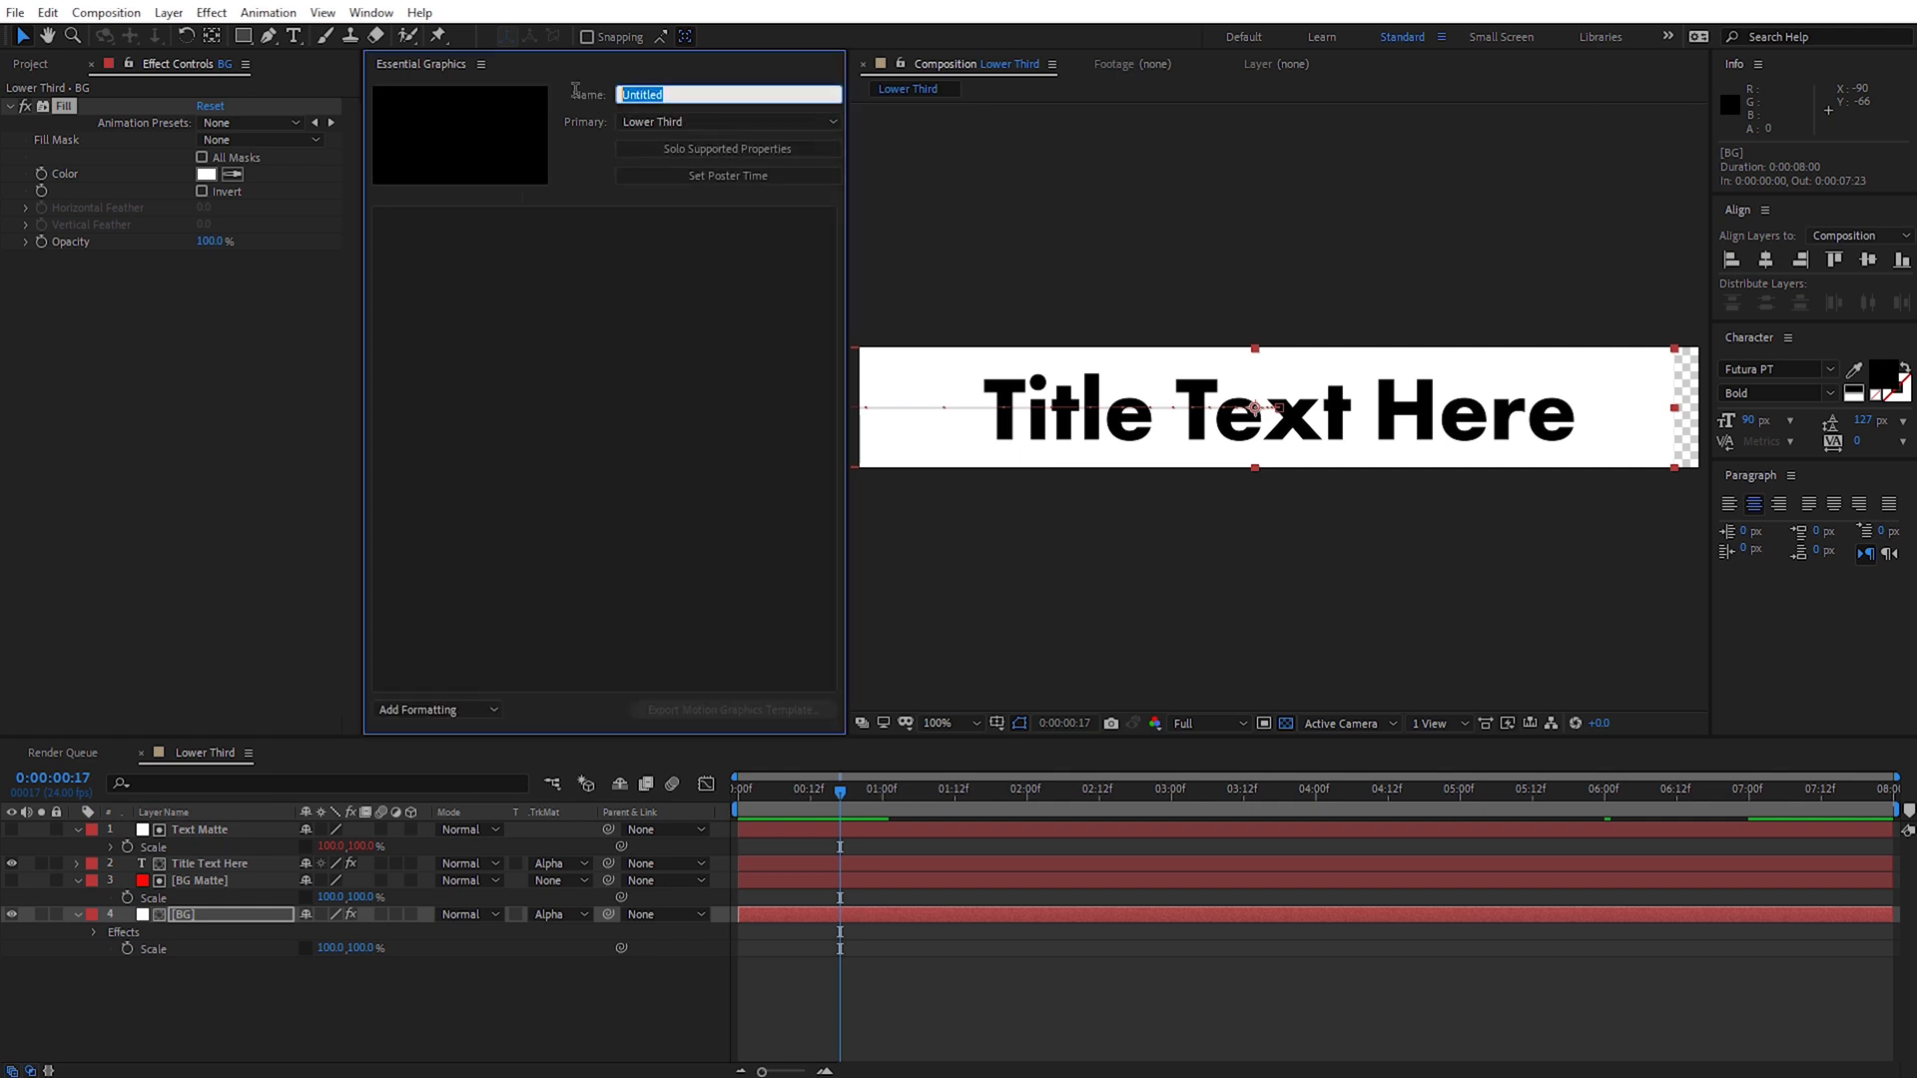
{"action": "key", "text": "BackSpace"}
{"action": "type", "text": "_Universal Lower Third"}
- Set the template's poster time at 0:00:02:07 and add a comment reading "TEXT SETTINGS:" to the template
{"action": "left_click_drag", "start_coordinate": [841, 794], "coordinate": [1069, 800]}
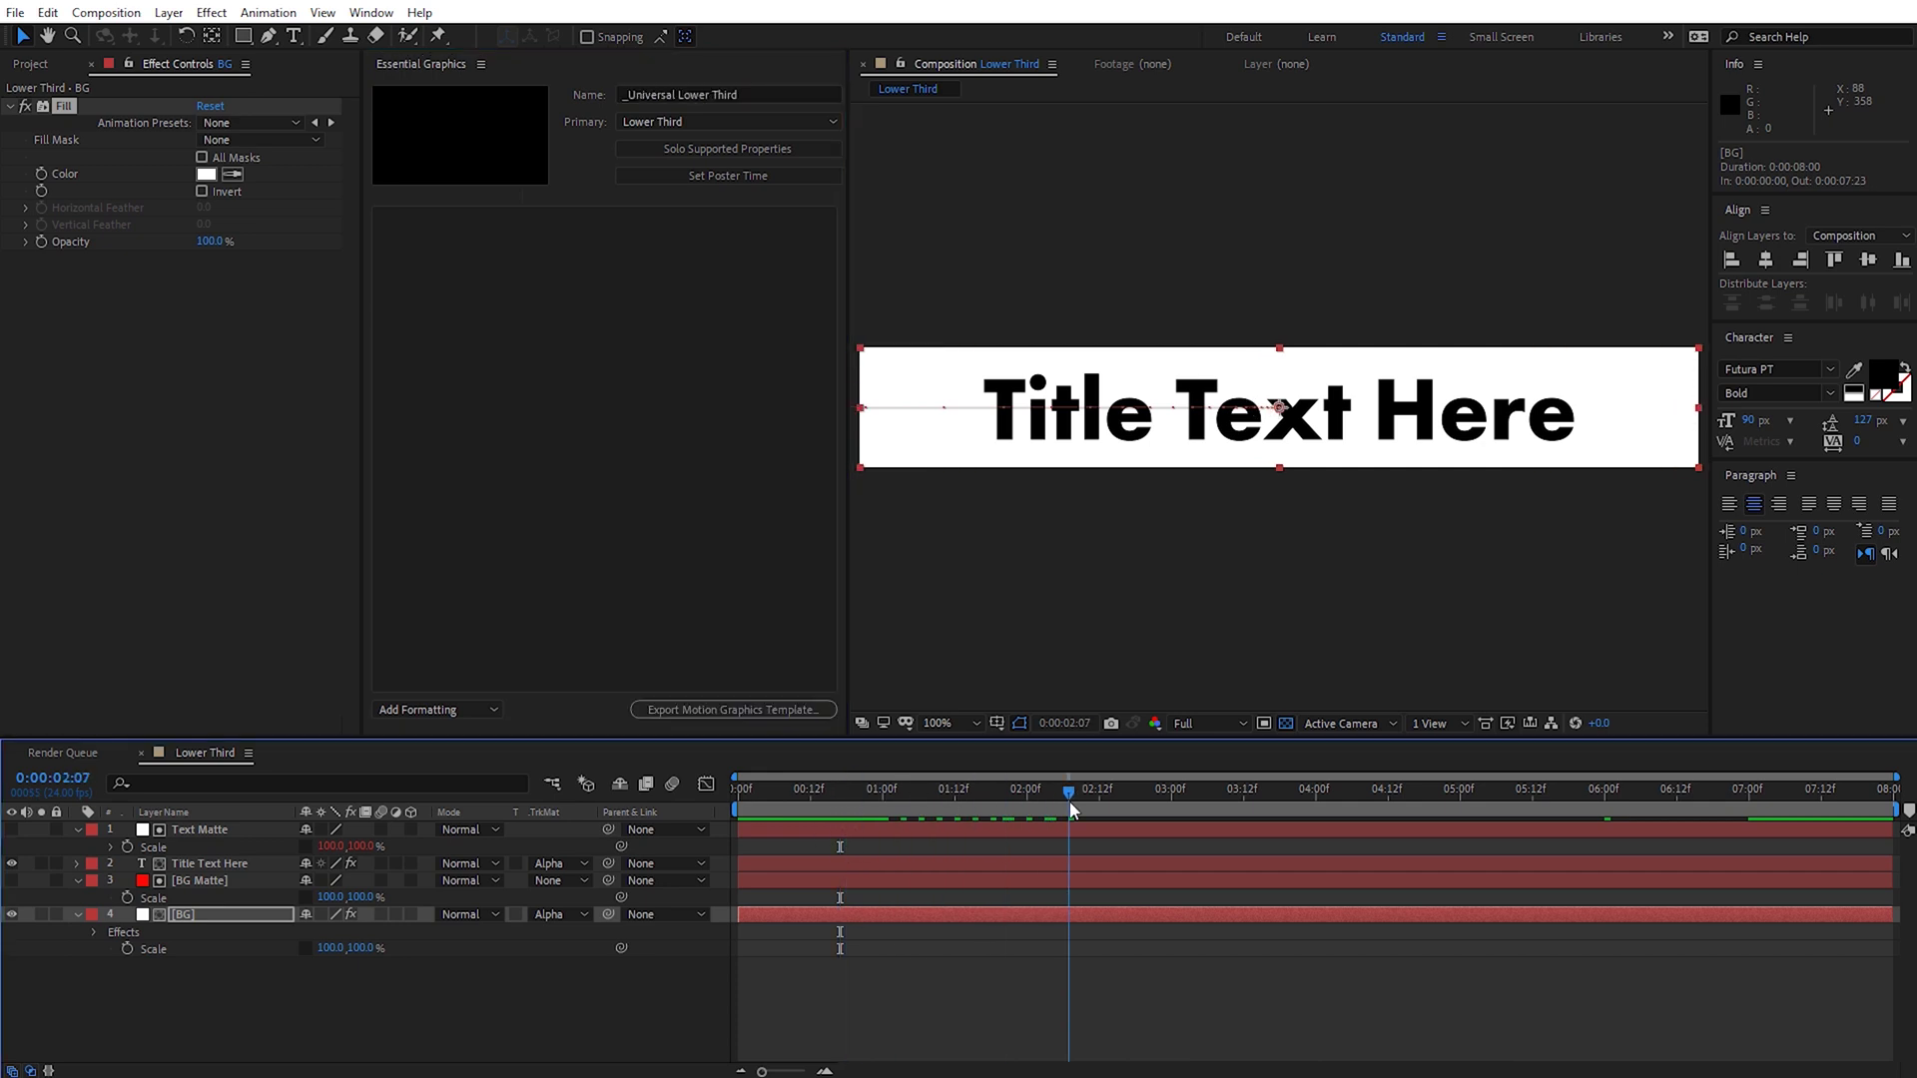
{"action": "left_click", "coordinate": [687, 177]}
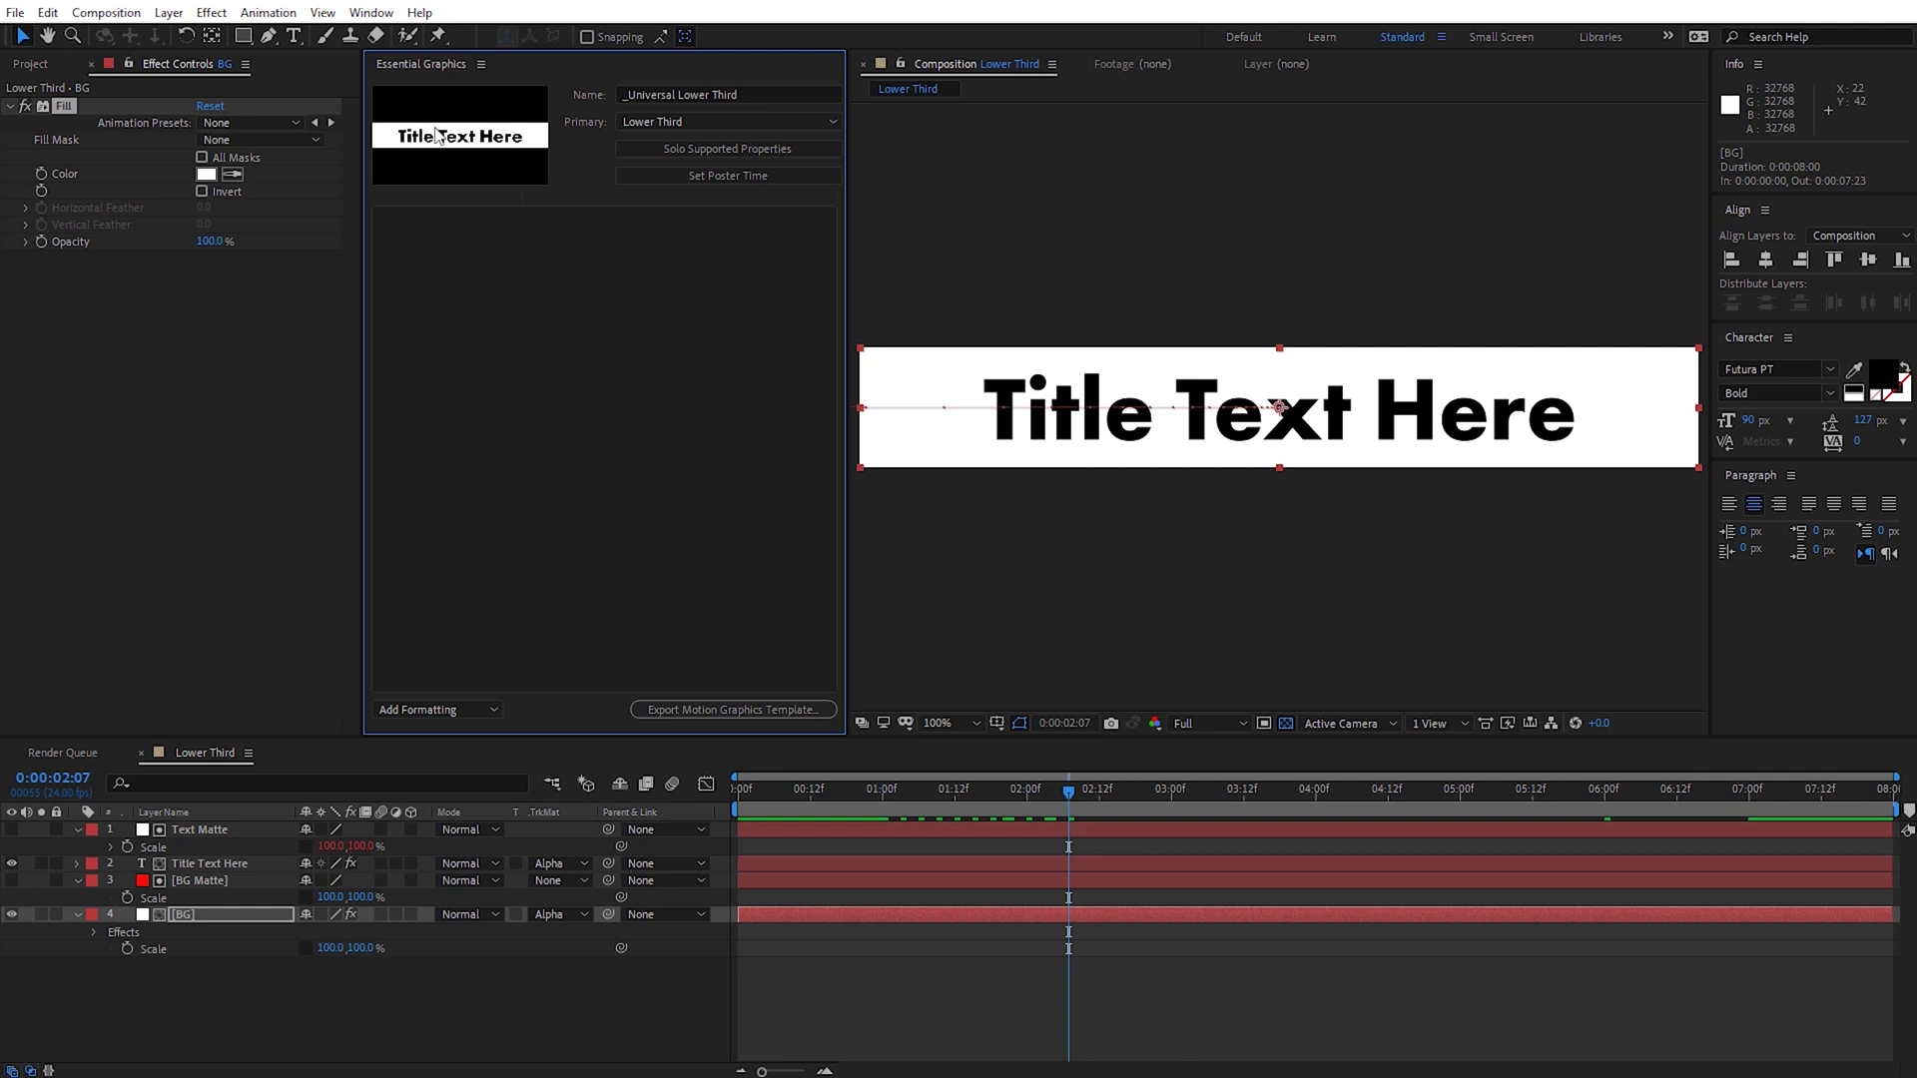
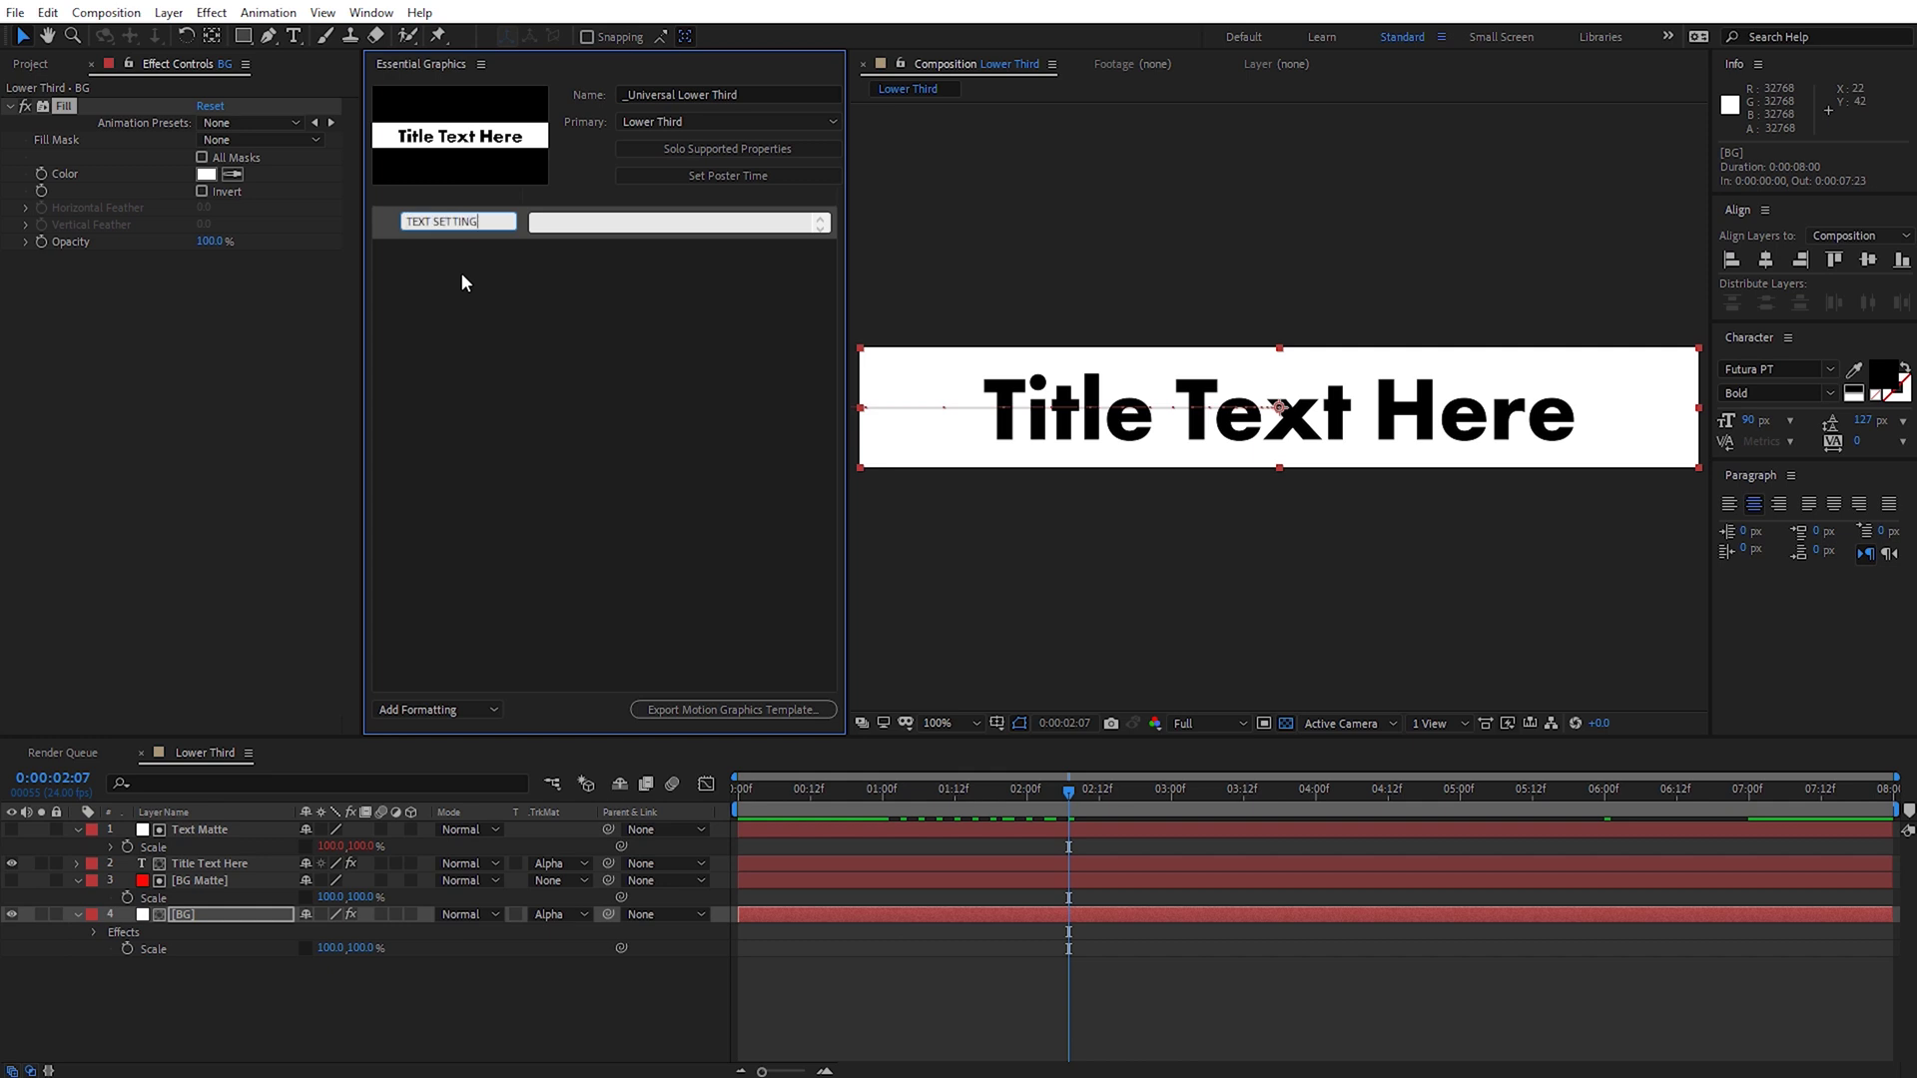
{"action": "type", "text": ":"}
{"action": "left_click", "coordinate": [470, 288]}
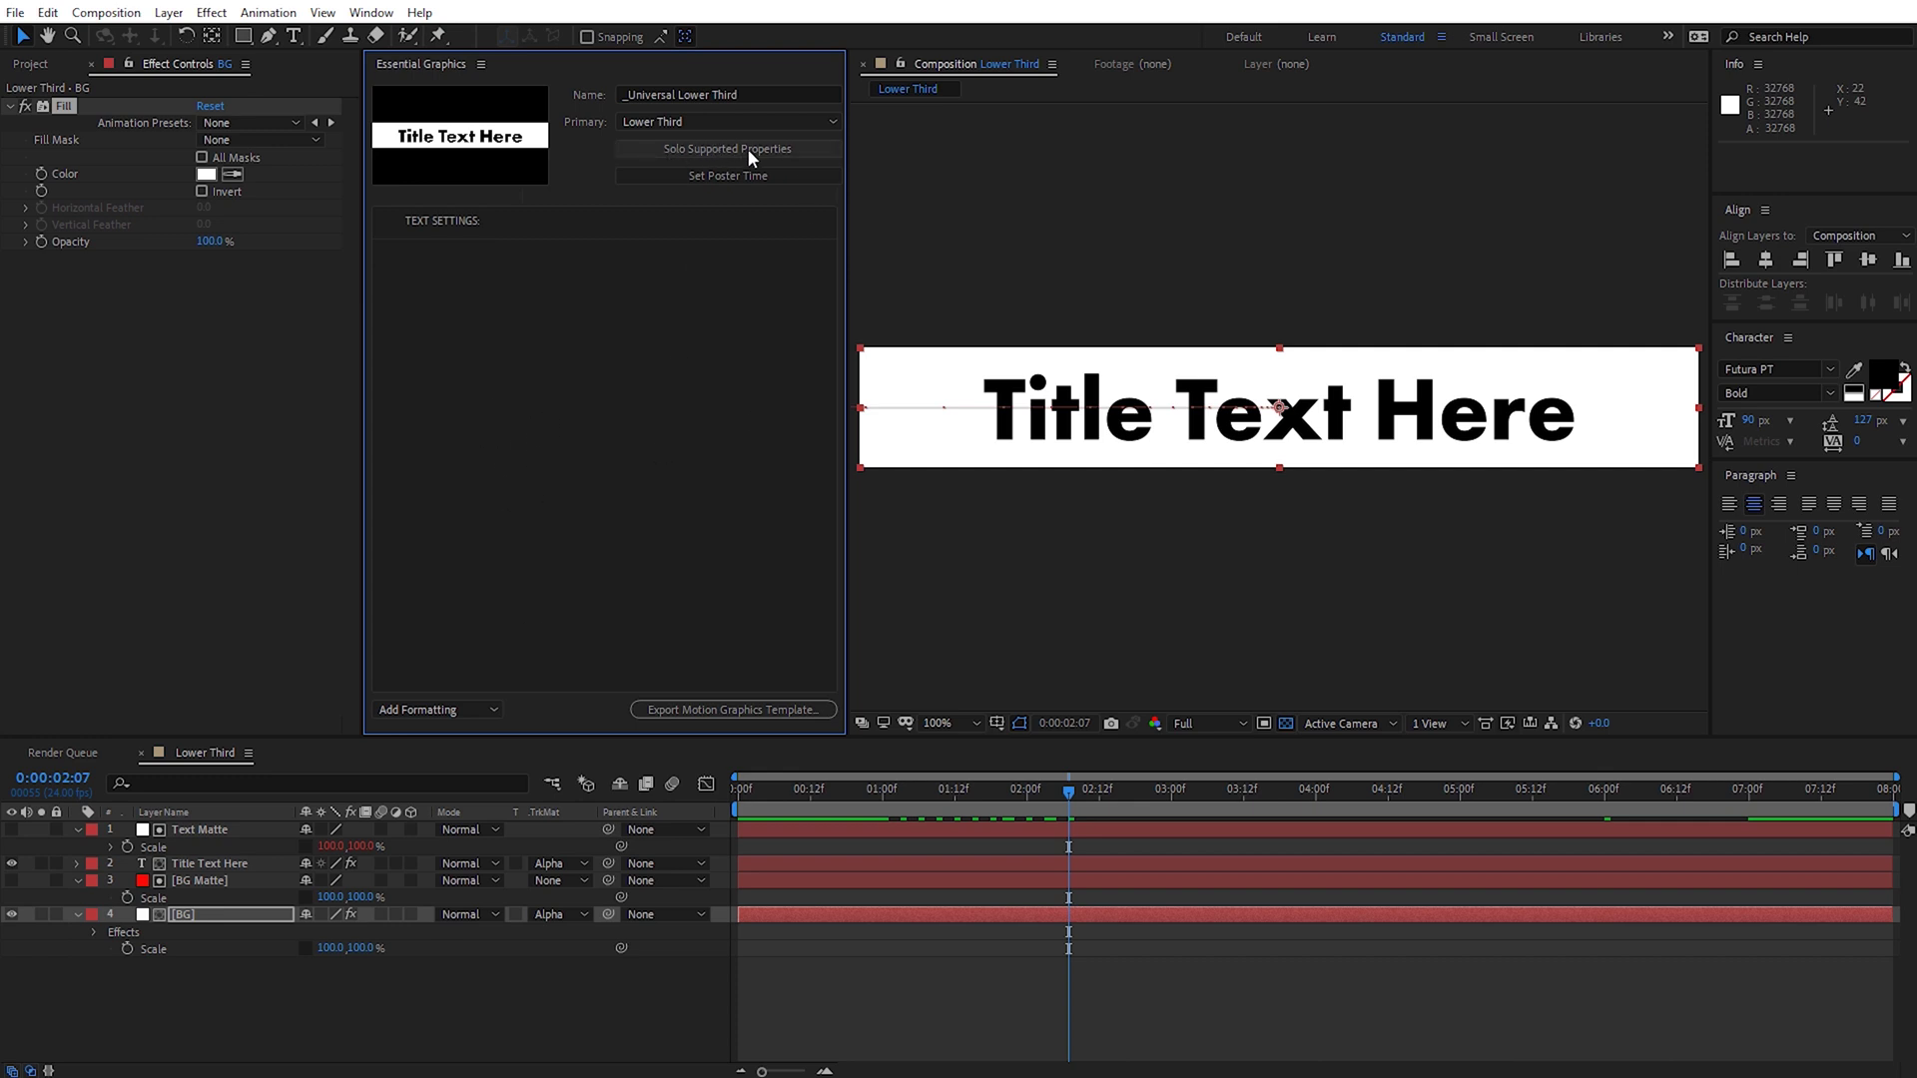
- Solo the supported properties, add the title layer's Source Text to the template and rename that control "Text"
{"action": "left_click", "coordinate": [709, 148]}
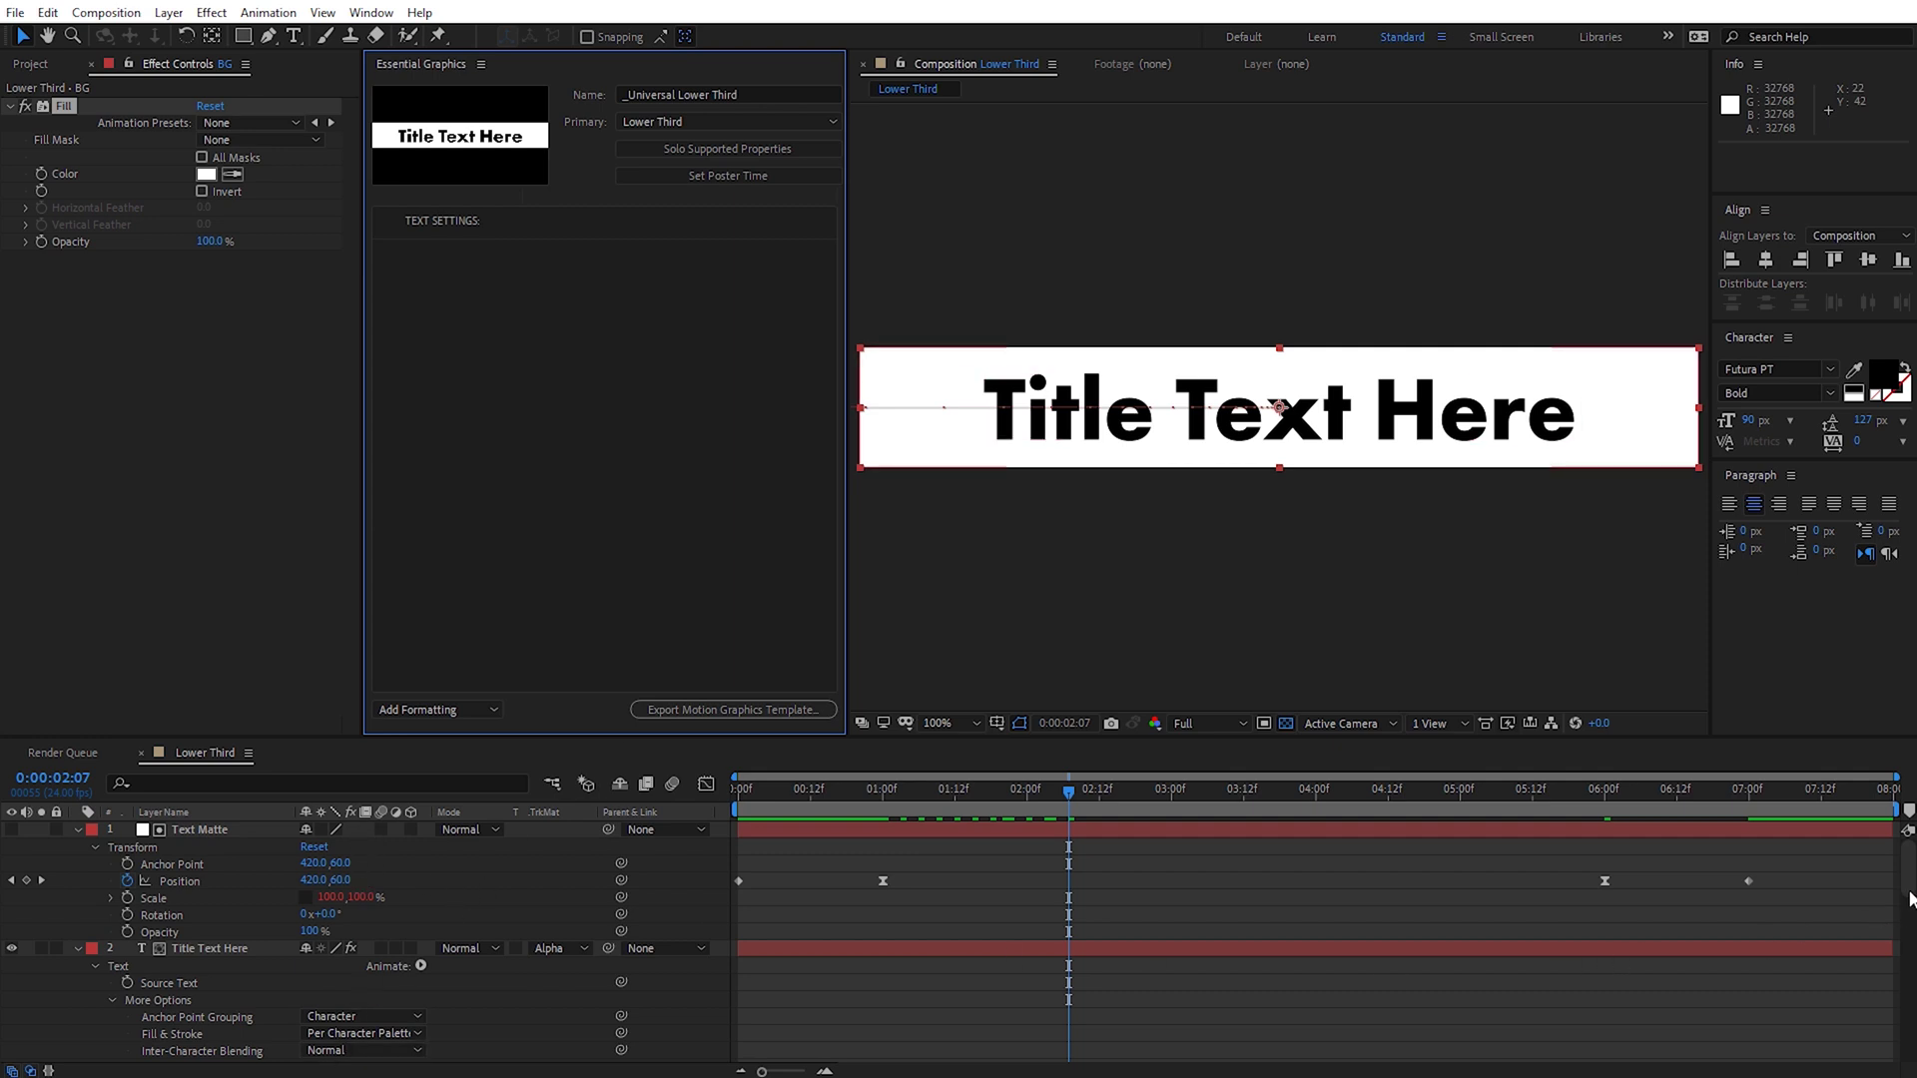
{"action": "left_click_drag", "start_coordinate": [1911, 878], "coordinate": [1911, 1011]}
{"action": "scroll", "coordinate": [1629, 872], "scroll_direction": "up", "scroll_amount": 10}
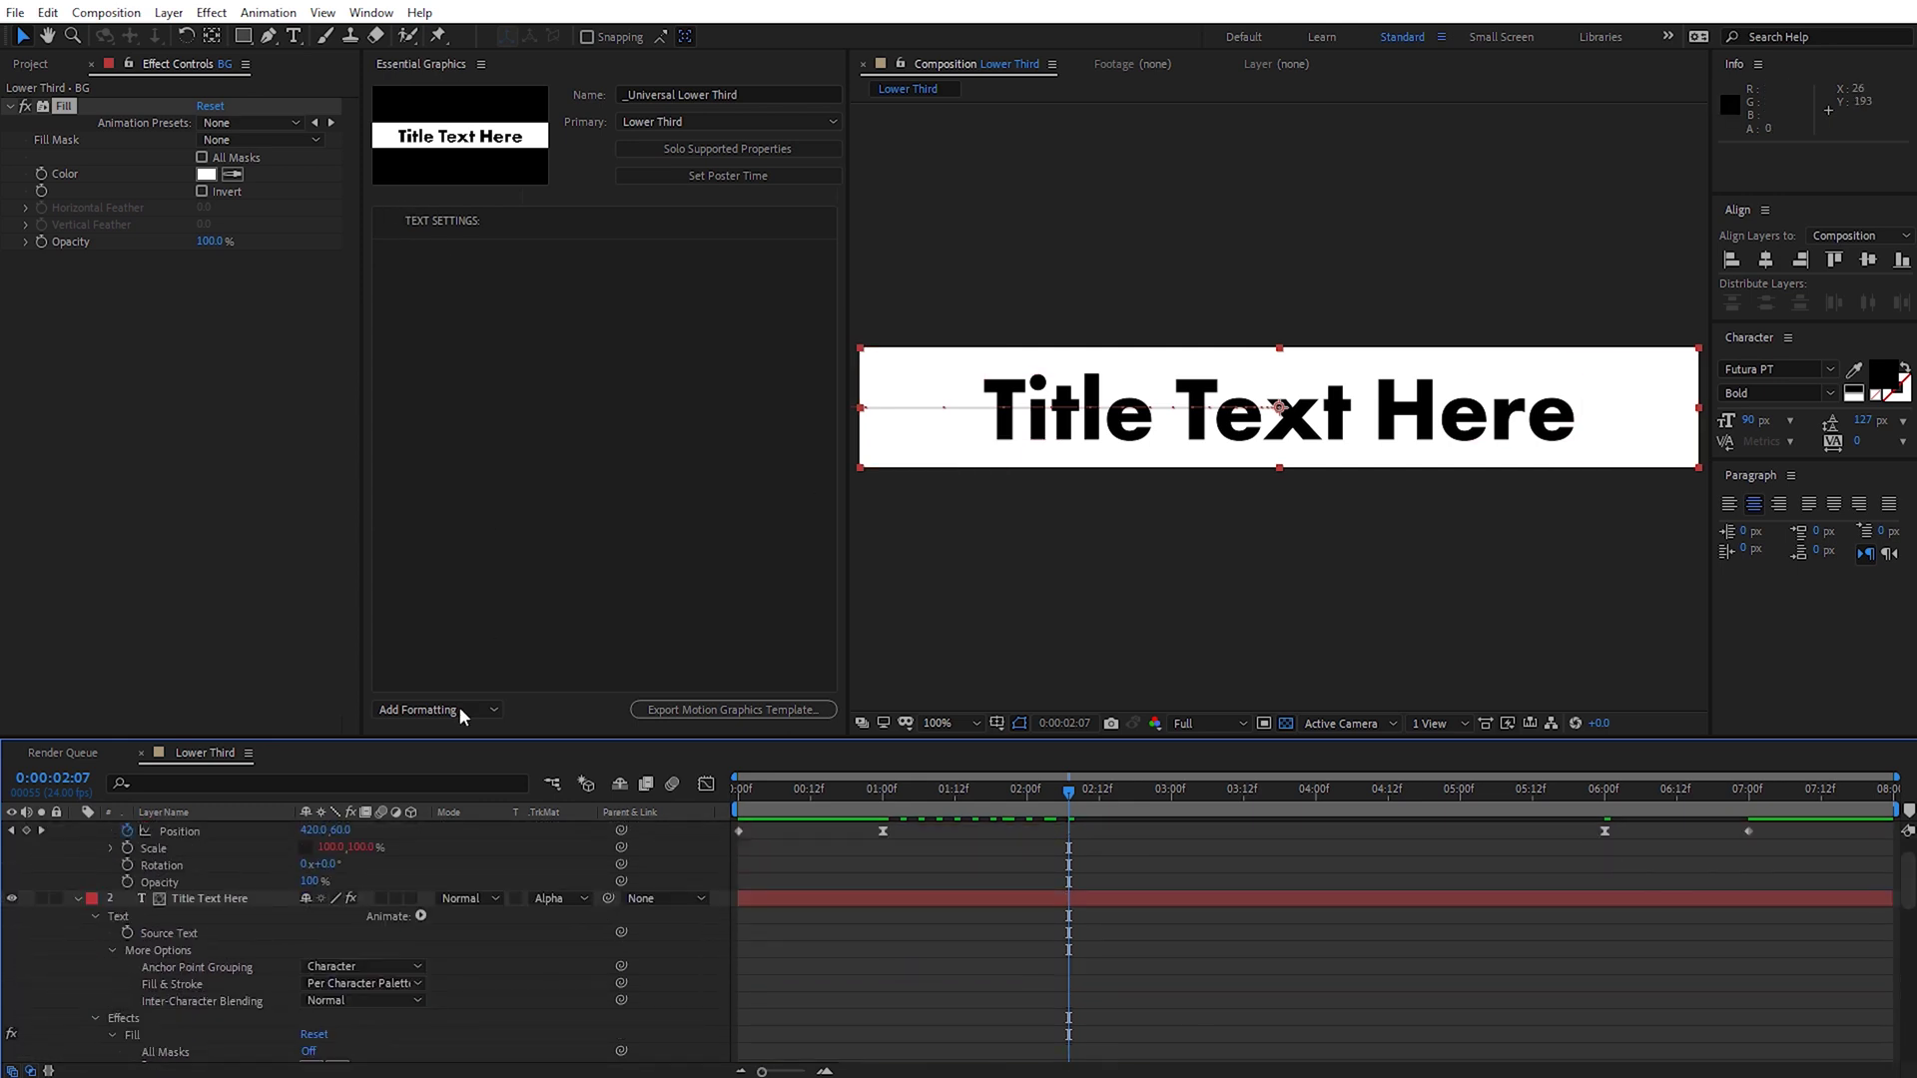
{"action": "left_click", "coordinate": [214, 902]}
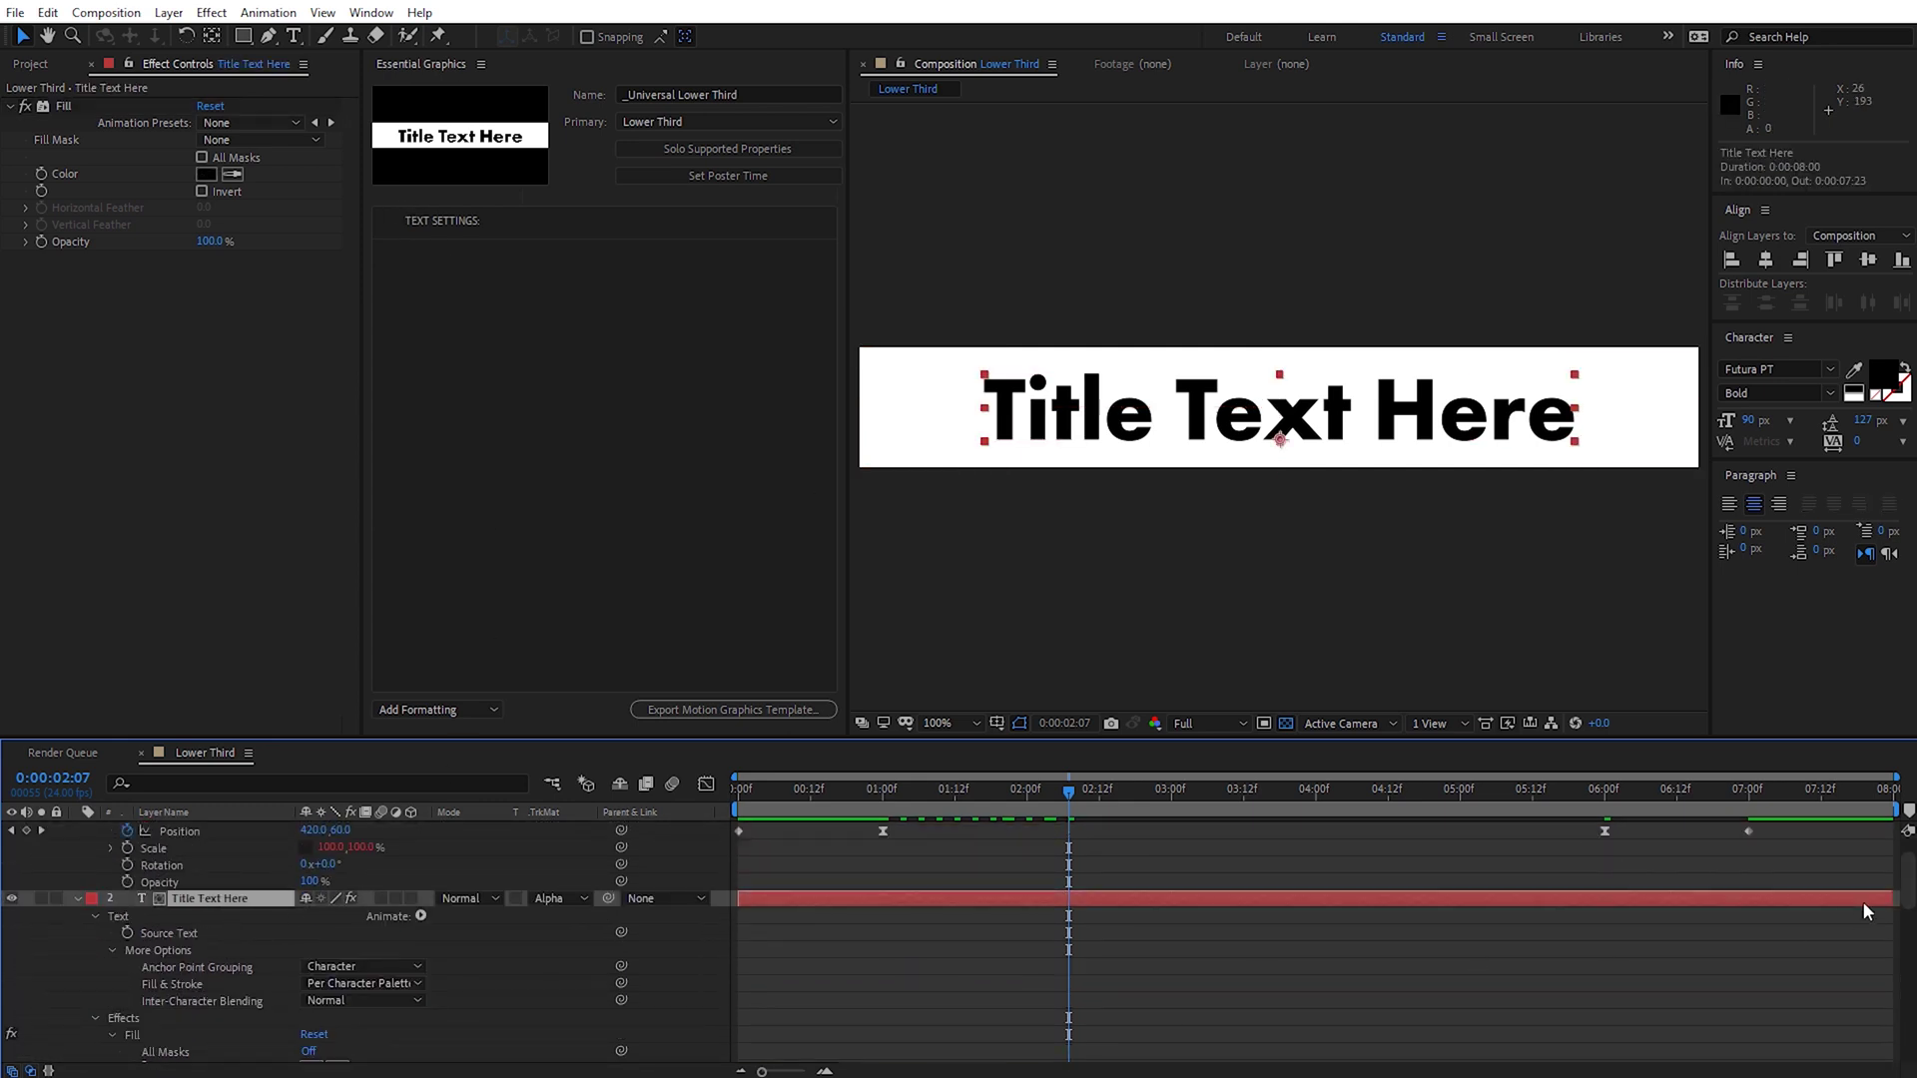
{"action": "scroll", "coordinate": [1198, 953], "scroll_direction": "down", "scroll_amount": 3}
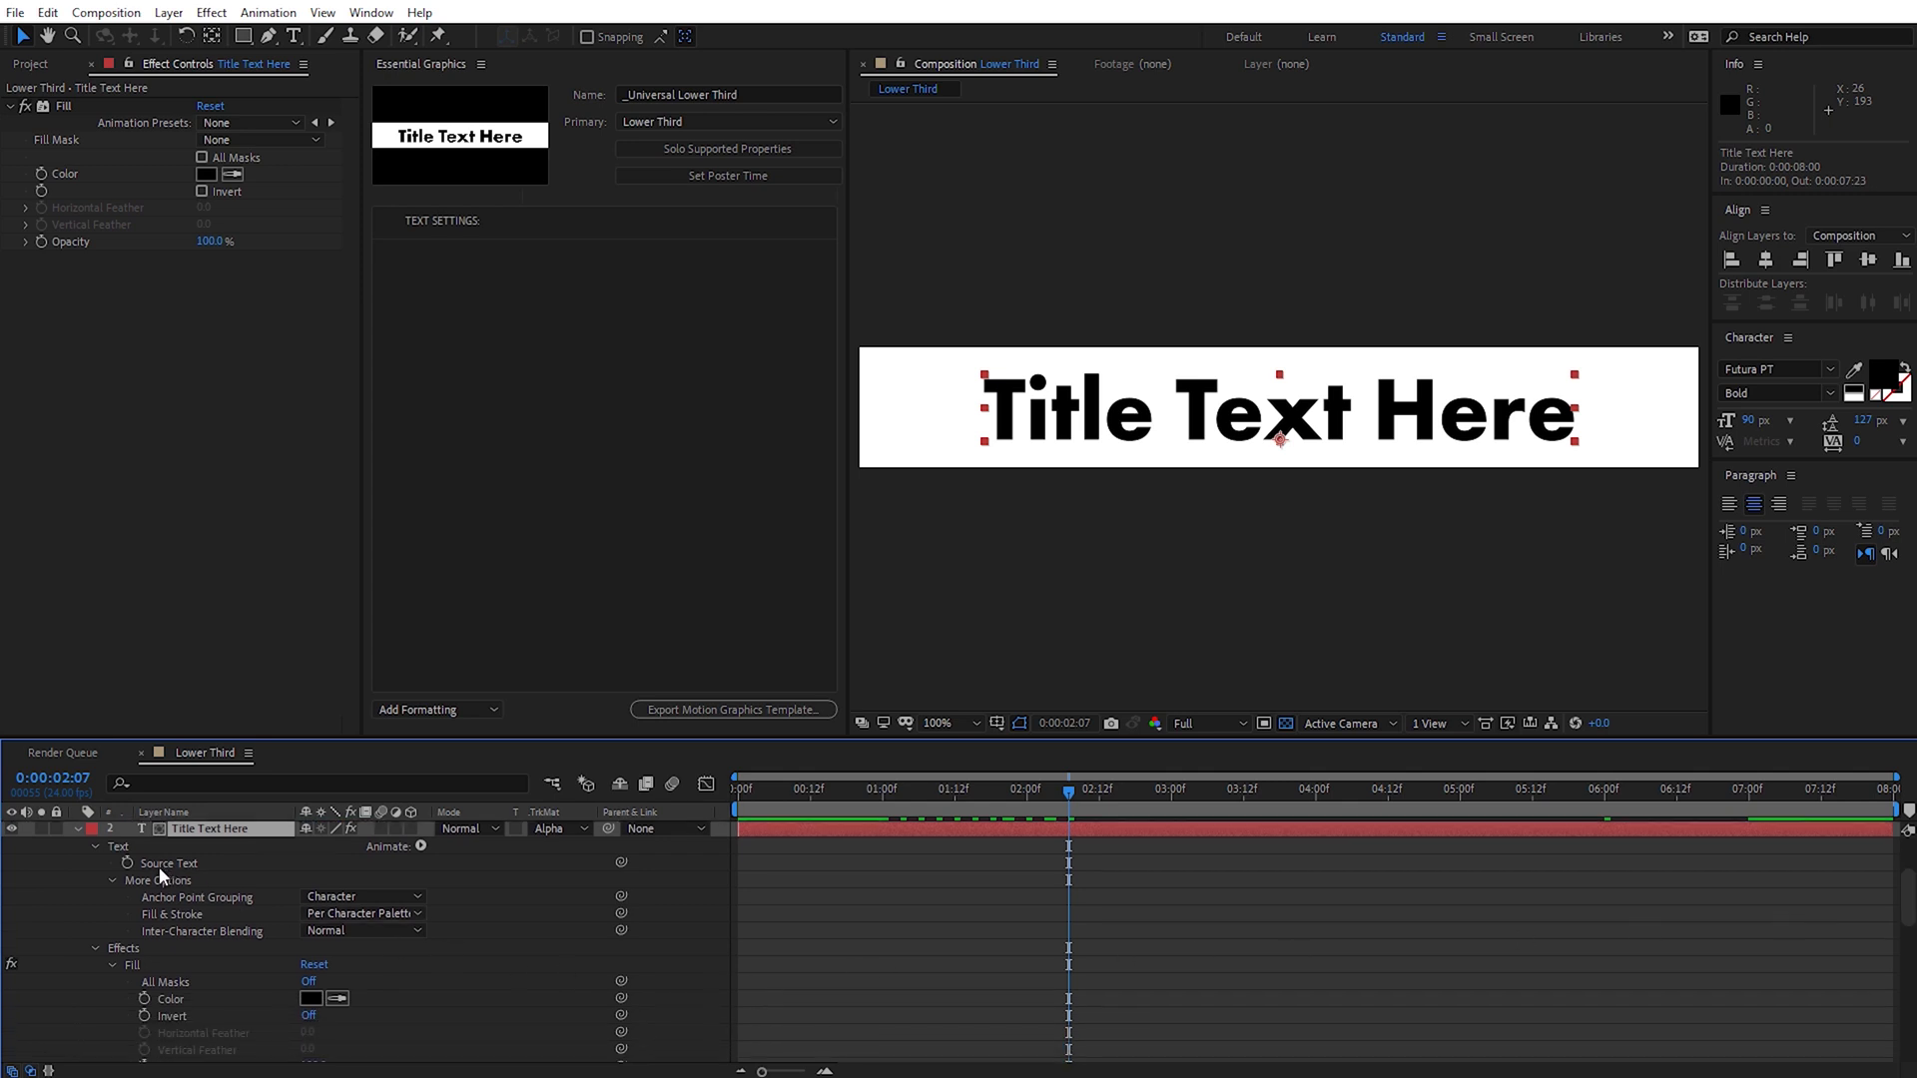
{"action": "left_click_drag", "start_coordinate": [157, 862], "coordinate": [488, 298]}
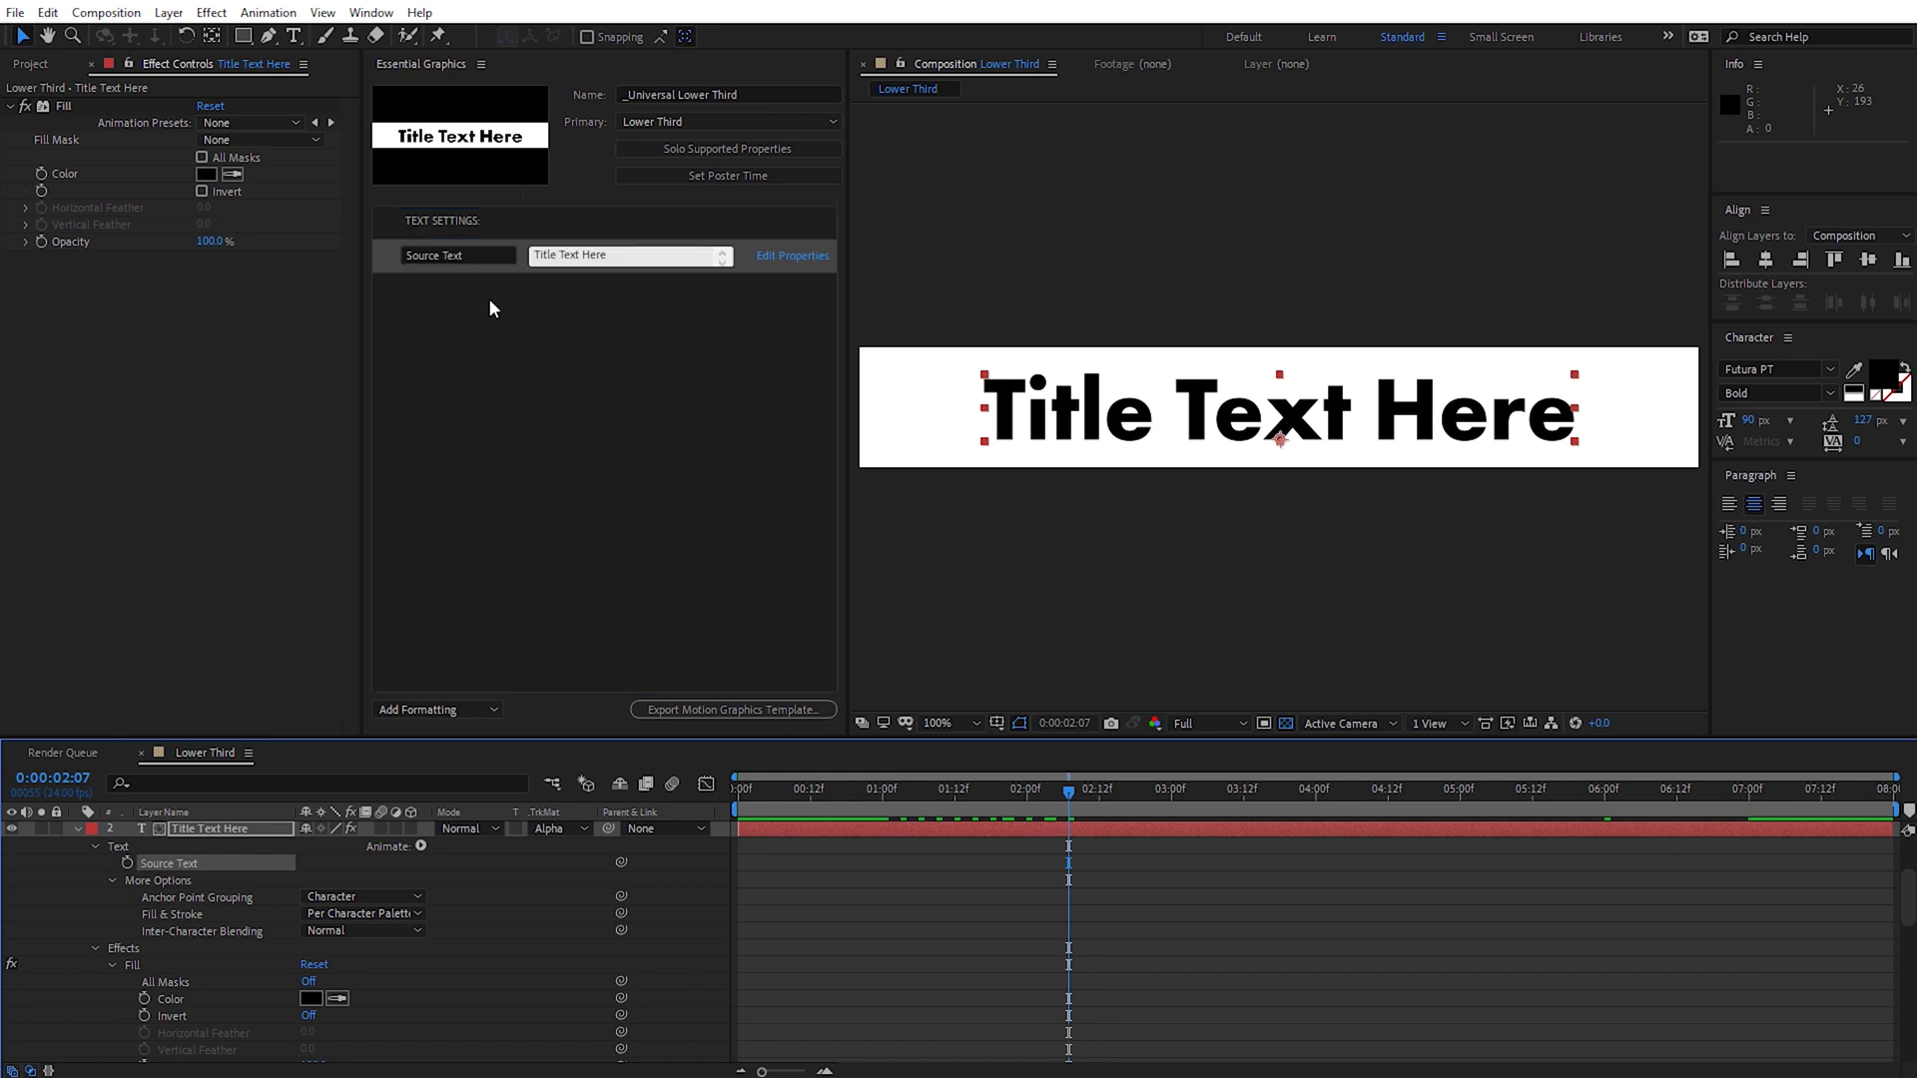
{"action": "left_click", "coordinate": [448, 255]}
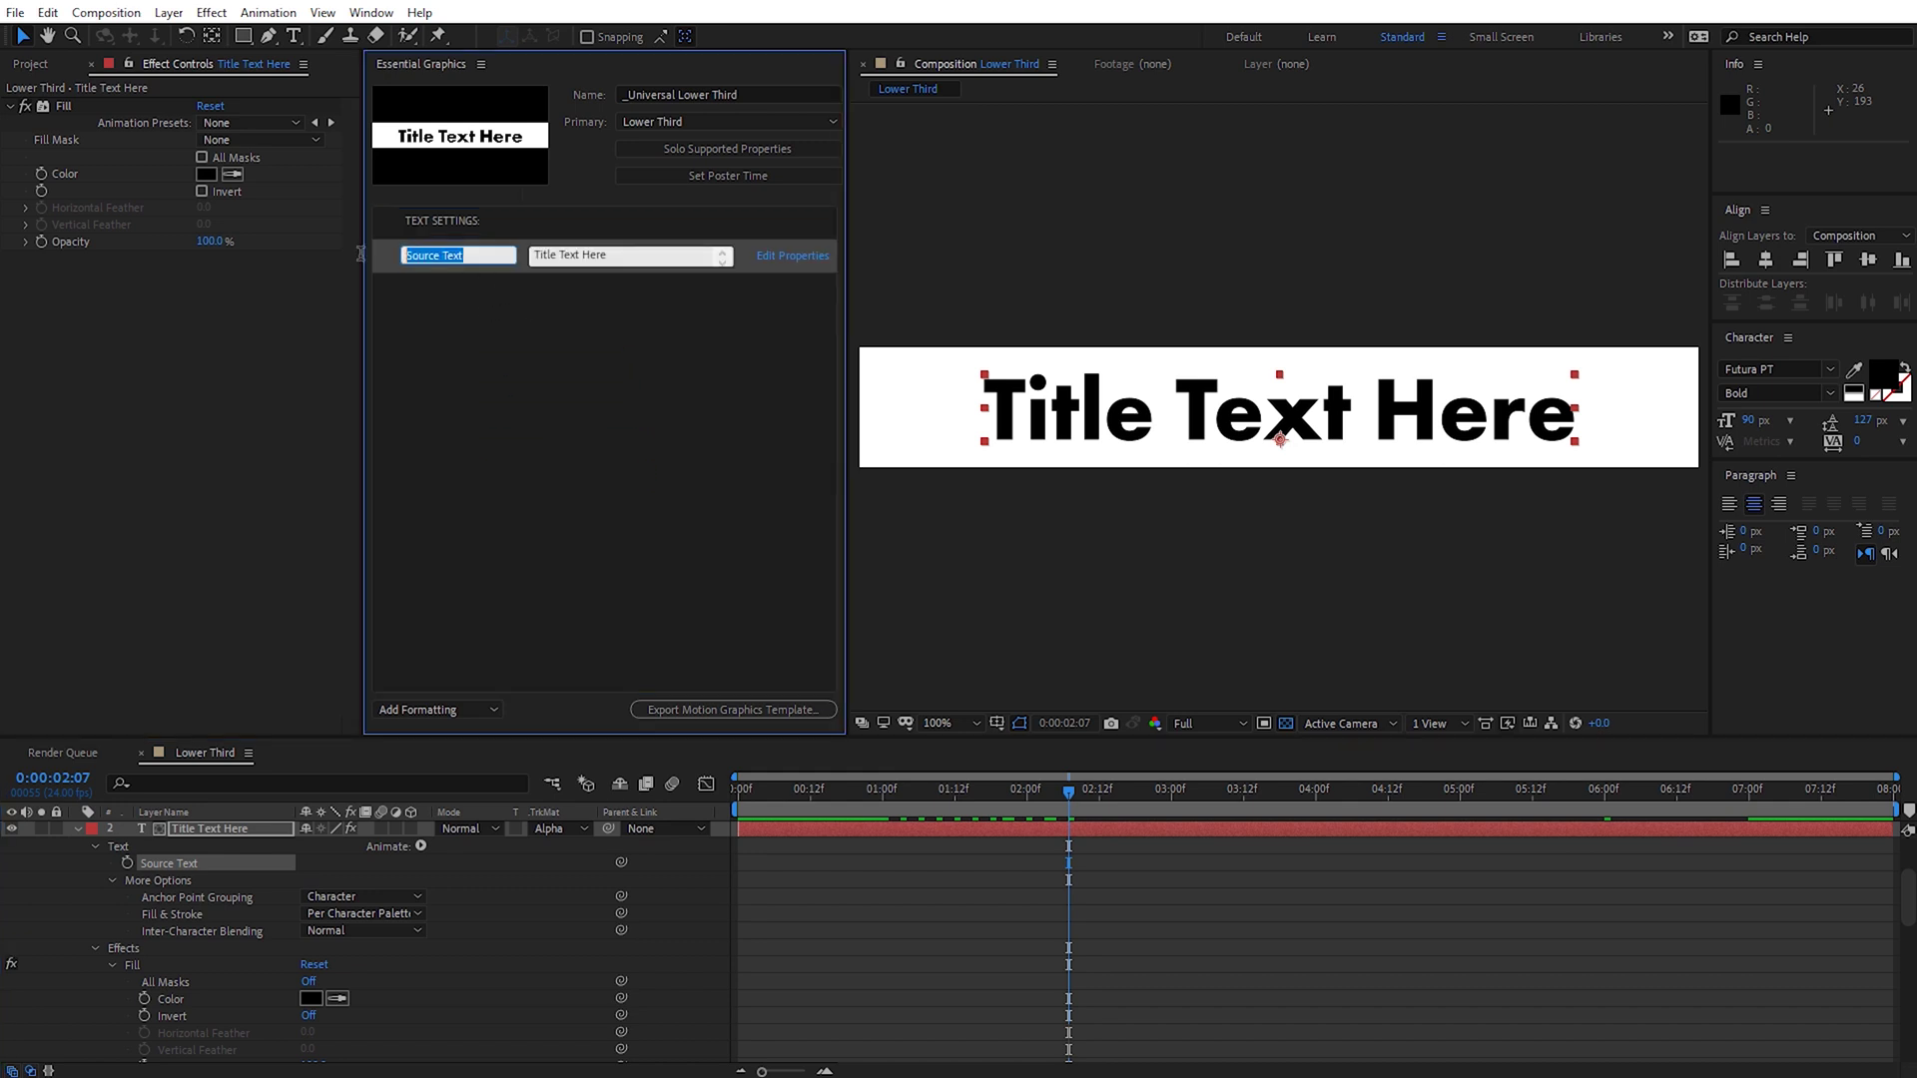
{"action": "type", "text": "Text"}
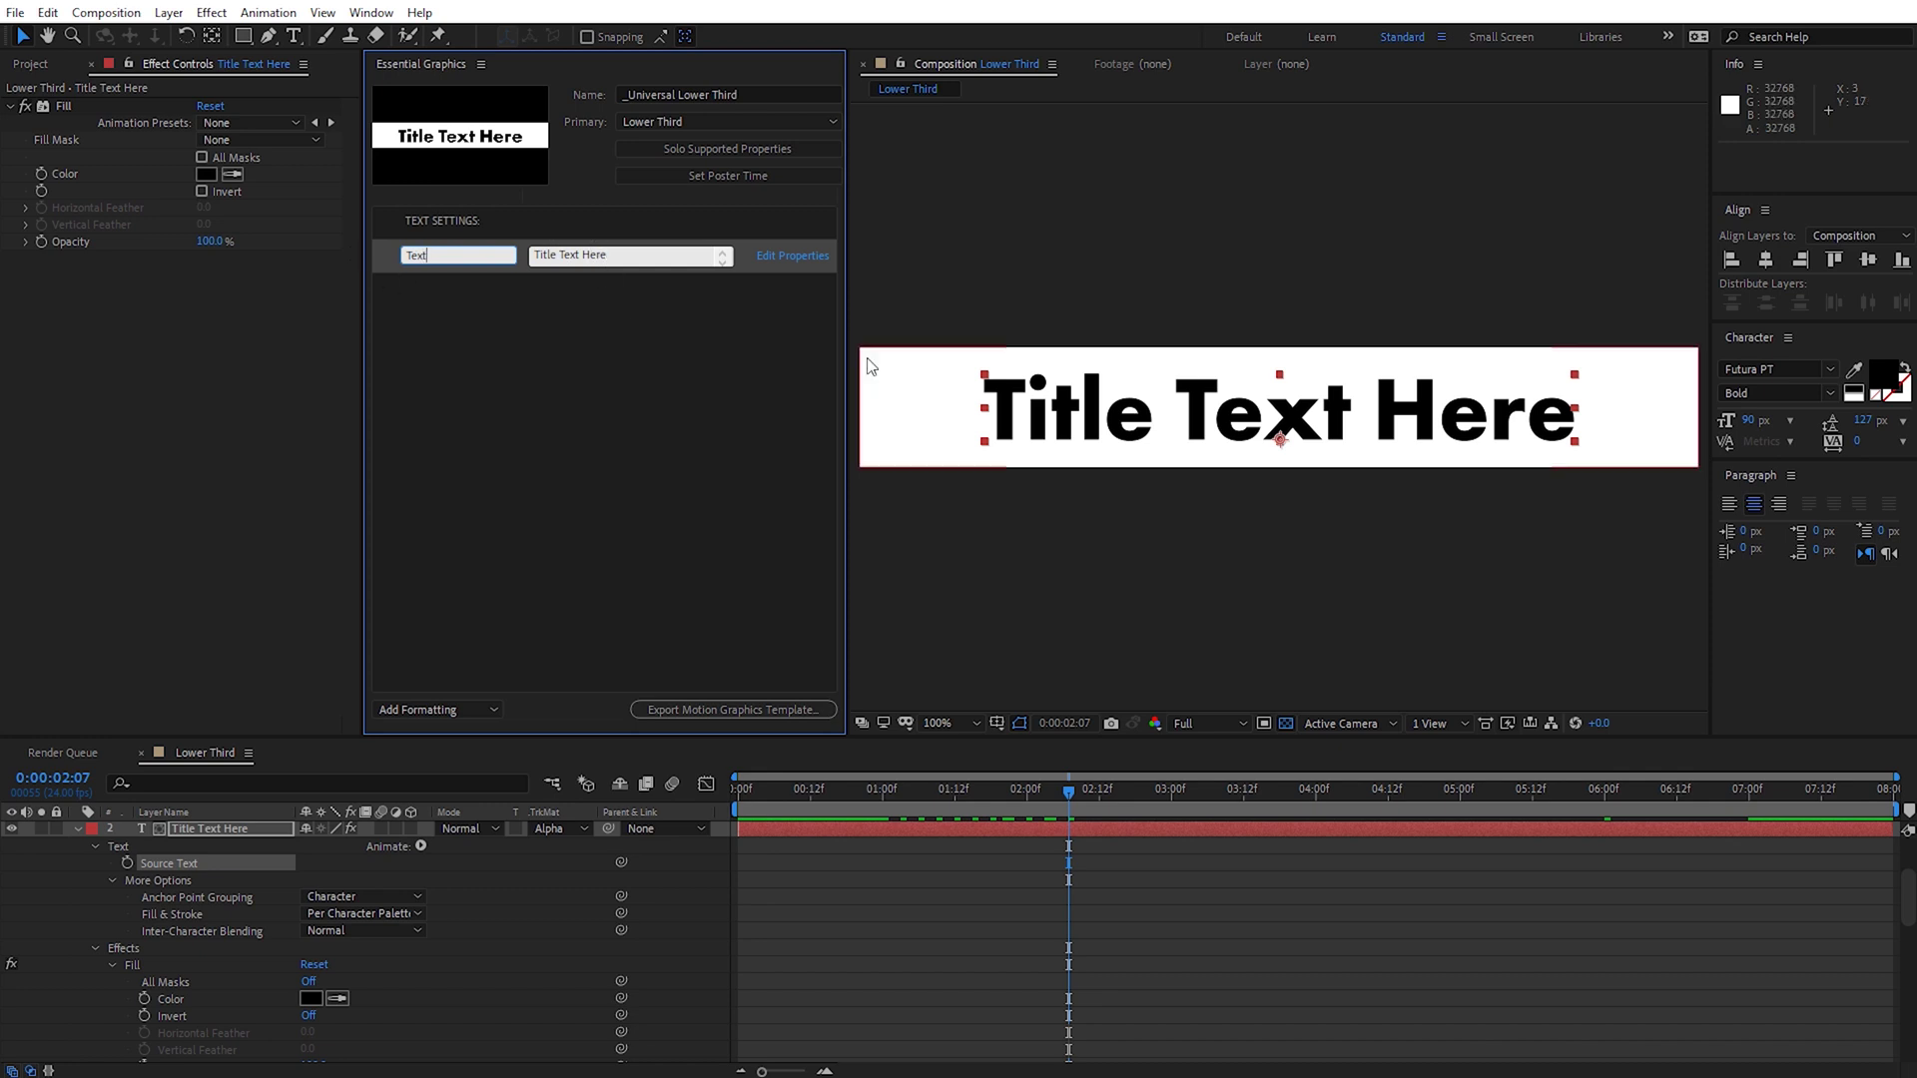
- Enable custom font selection, font size adjustment and faux styles for the template's Text control
{"action": "left_click", "coordinate": [784, 257]}
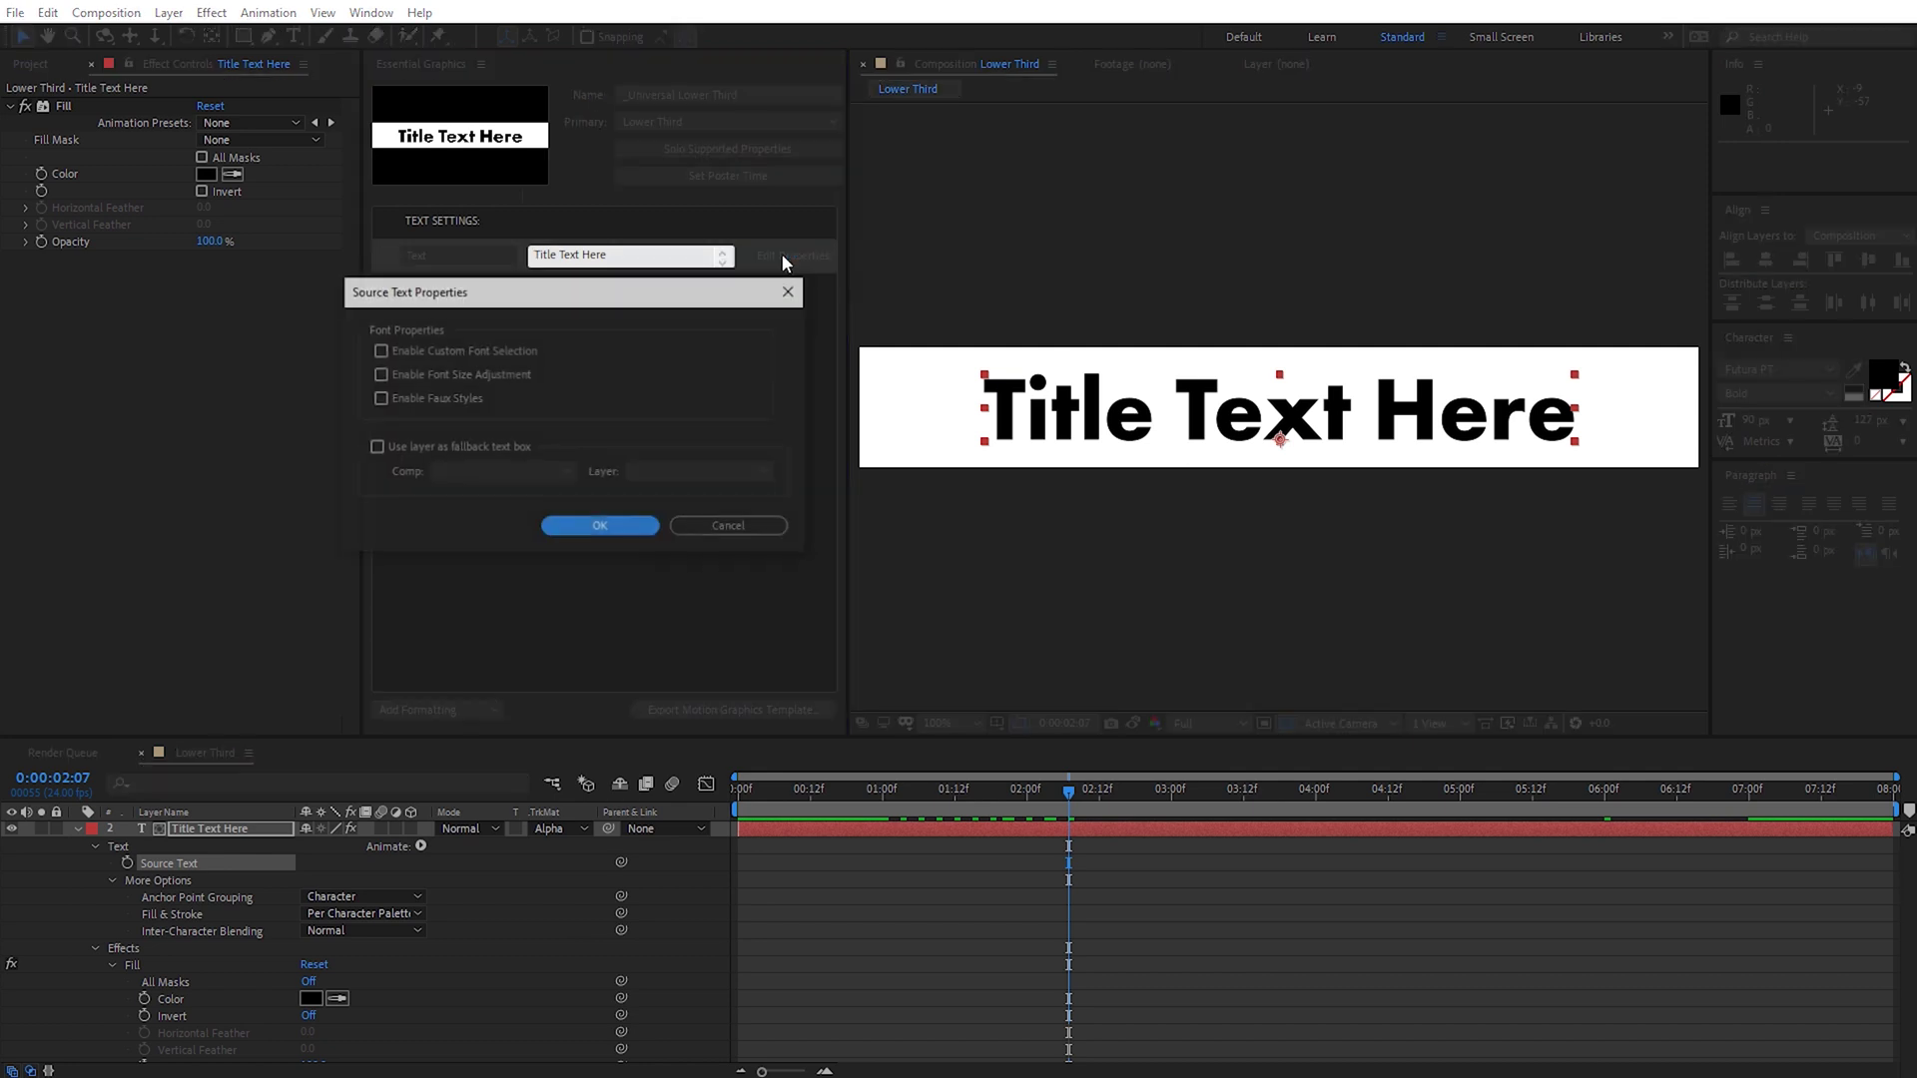
{"action": "left_click_drag", "start_coordinate": [546, 292], "coordinate": [674, 288]}
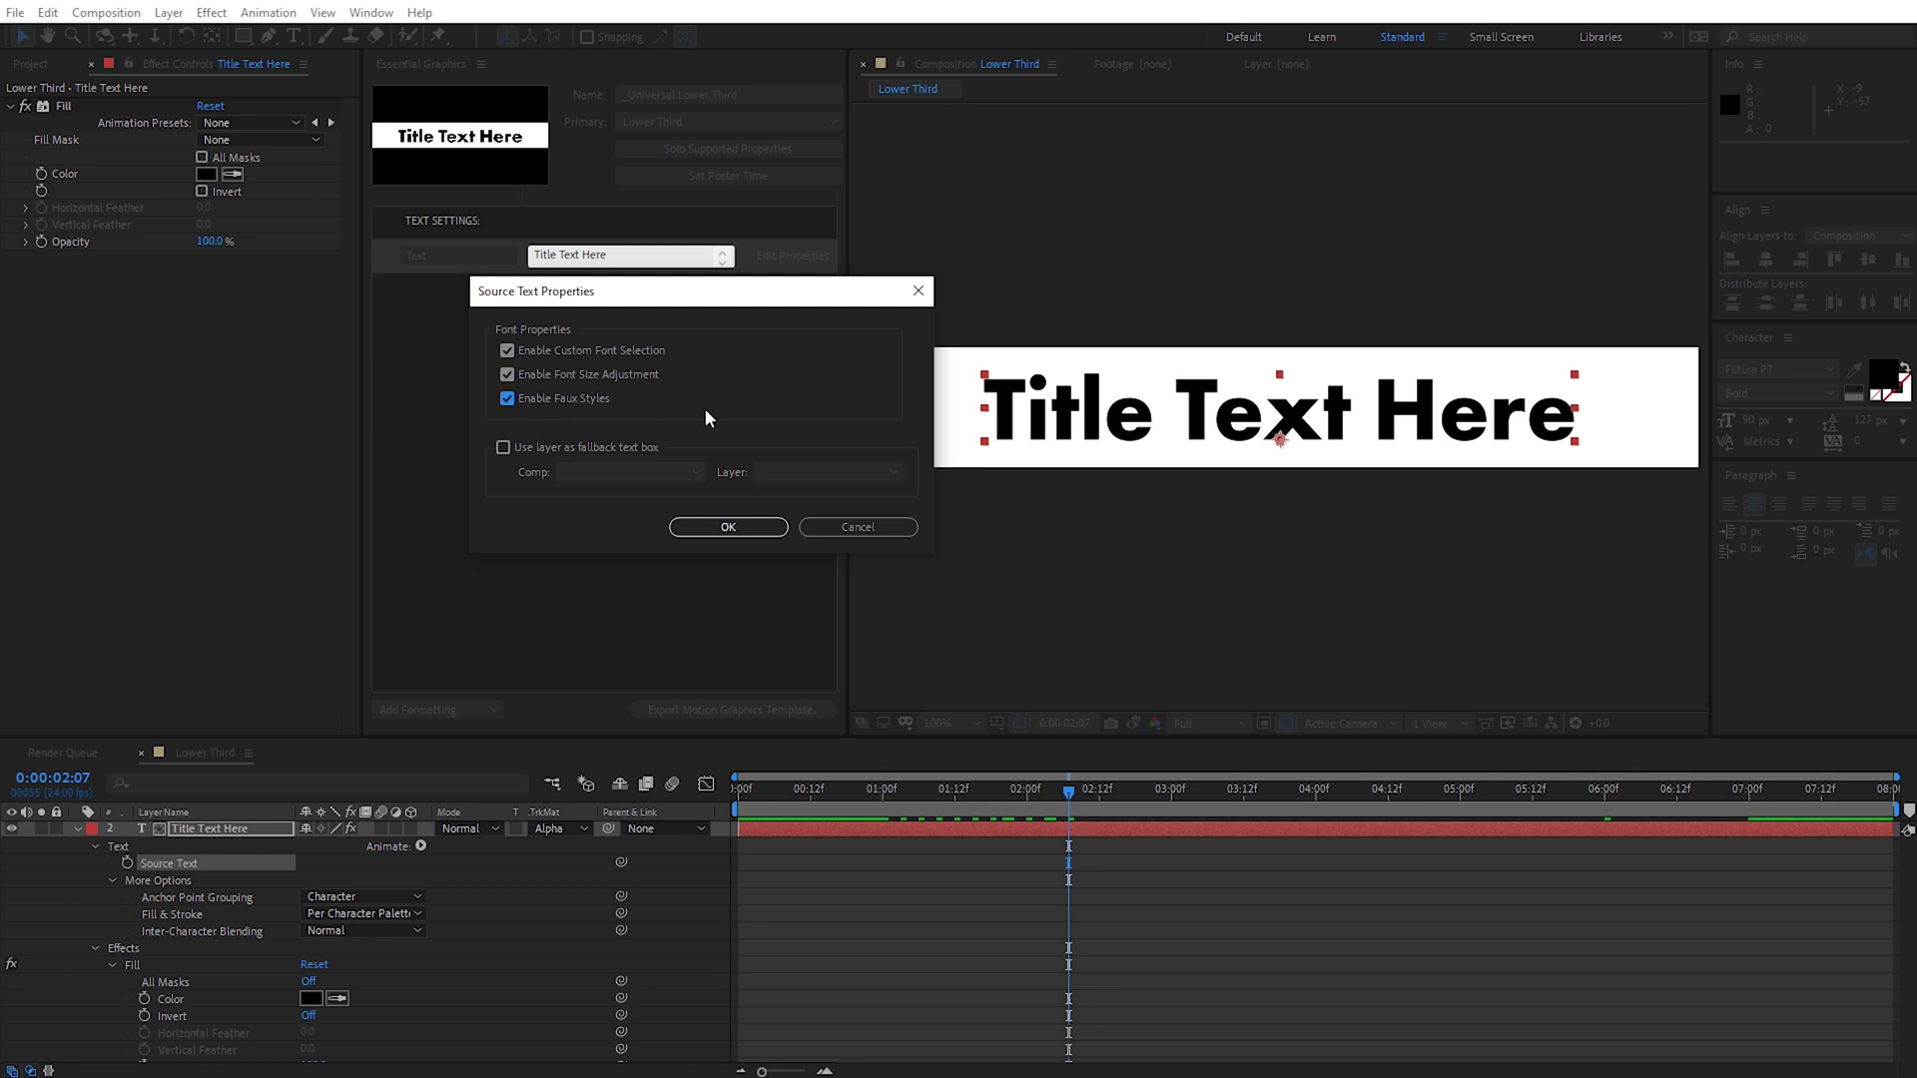
{"action": "left_click", "coordinate": [744, 532]}
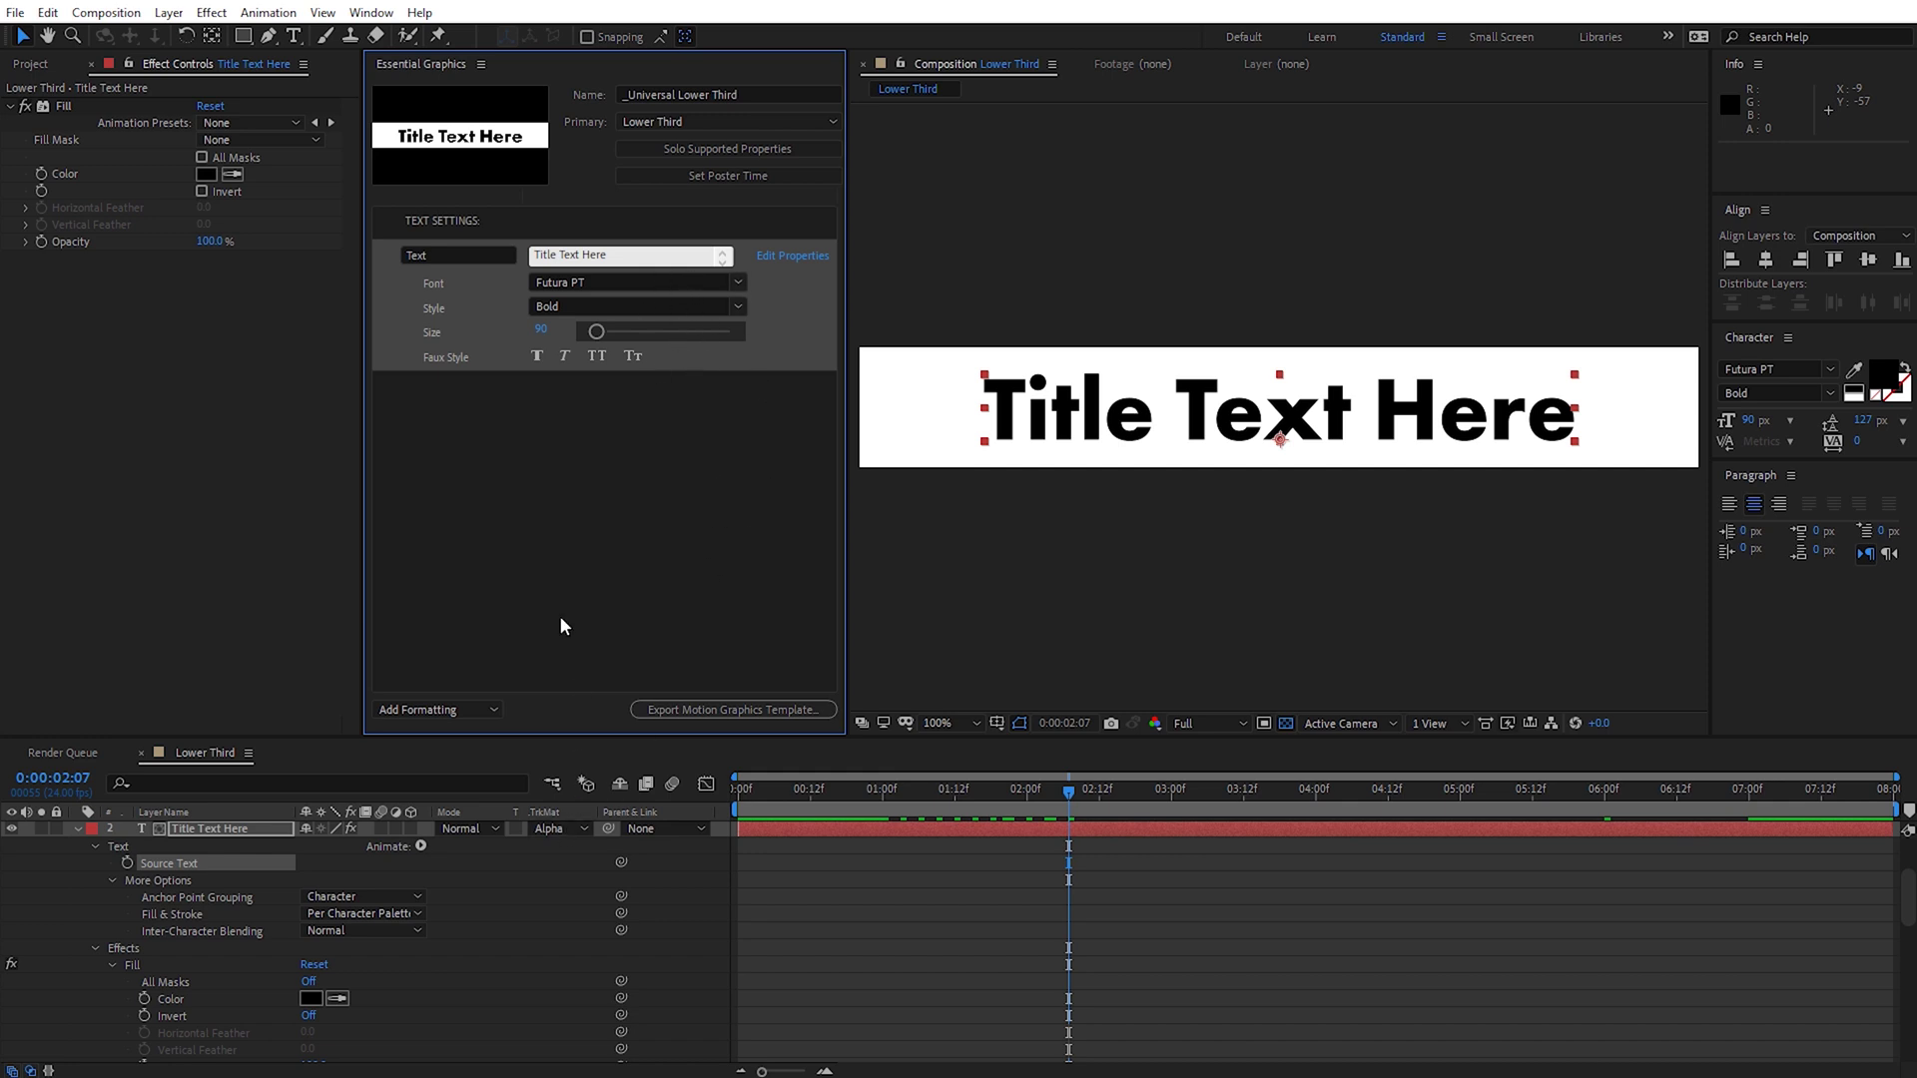
- Add the title layer's Transform Position property to the template below the Text control
{"action": "scroll", "coordinate": [403, 937], "scroll_direction": "down", "scroll_amount": 5}
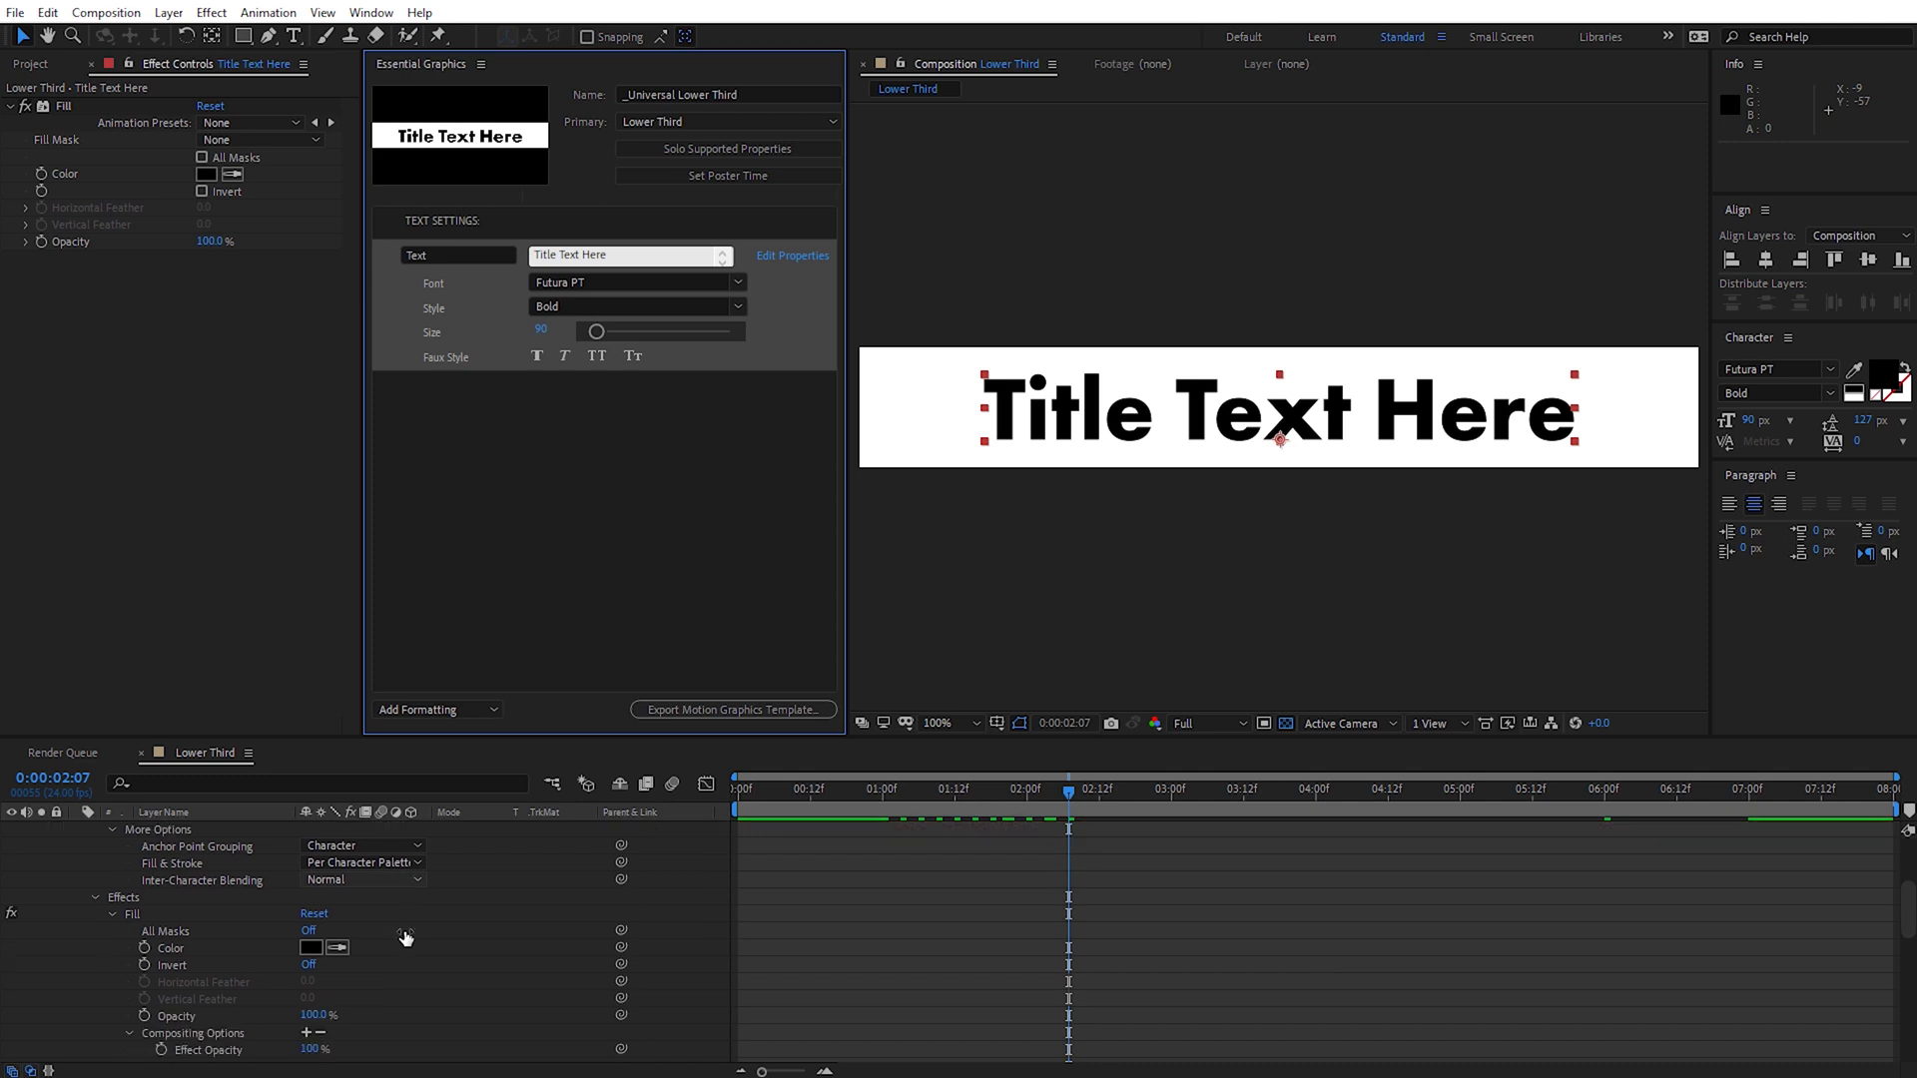
{"action": "scroll", "coordinate": [403, 939], "scroll_direction": "down", "scroll_amount": 3}
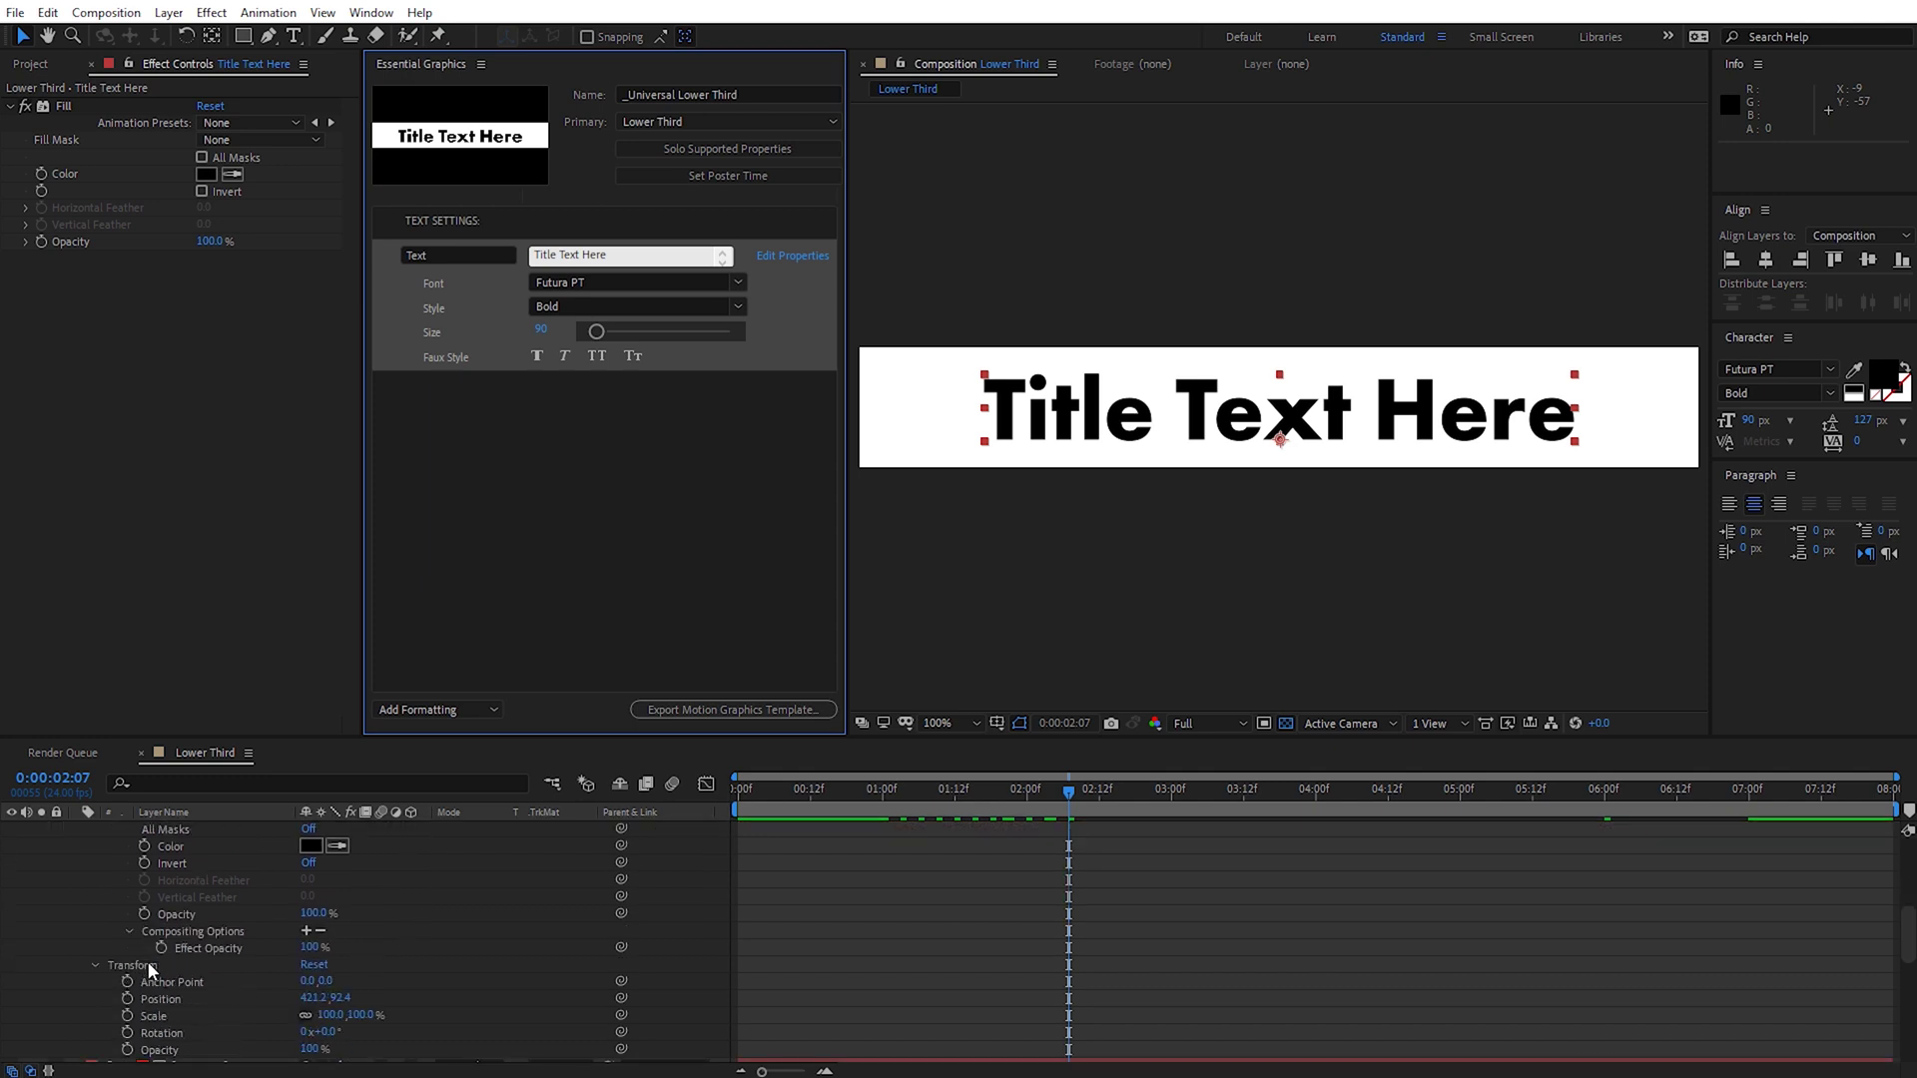
{"action": "scroll", "coordinate": [176, 944], "scroll_direction": "up", "scroll_amount": 3}
{"action": "scroll", "coordinate": [176, 945], "scroll_direction": "down", "scroll_amount": 3}
{"action": "left_click_drag", "start_coordinate": [161, 999], "coordinate": [473, 521]}
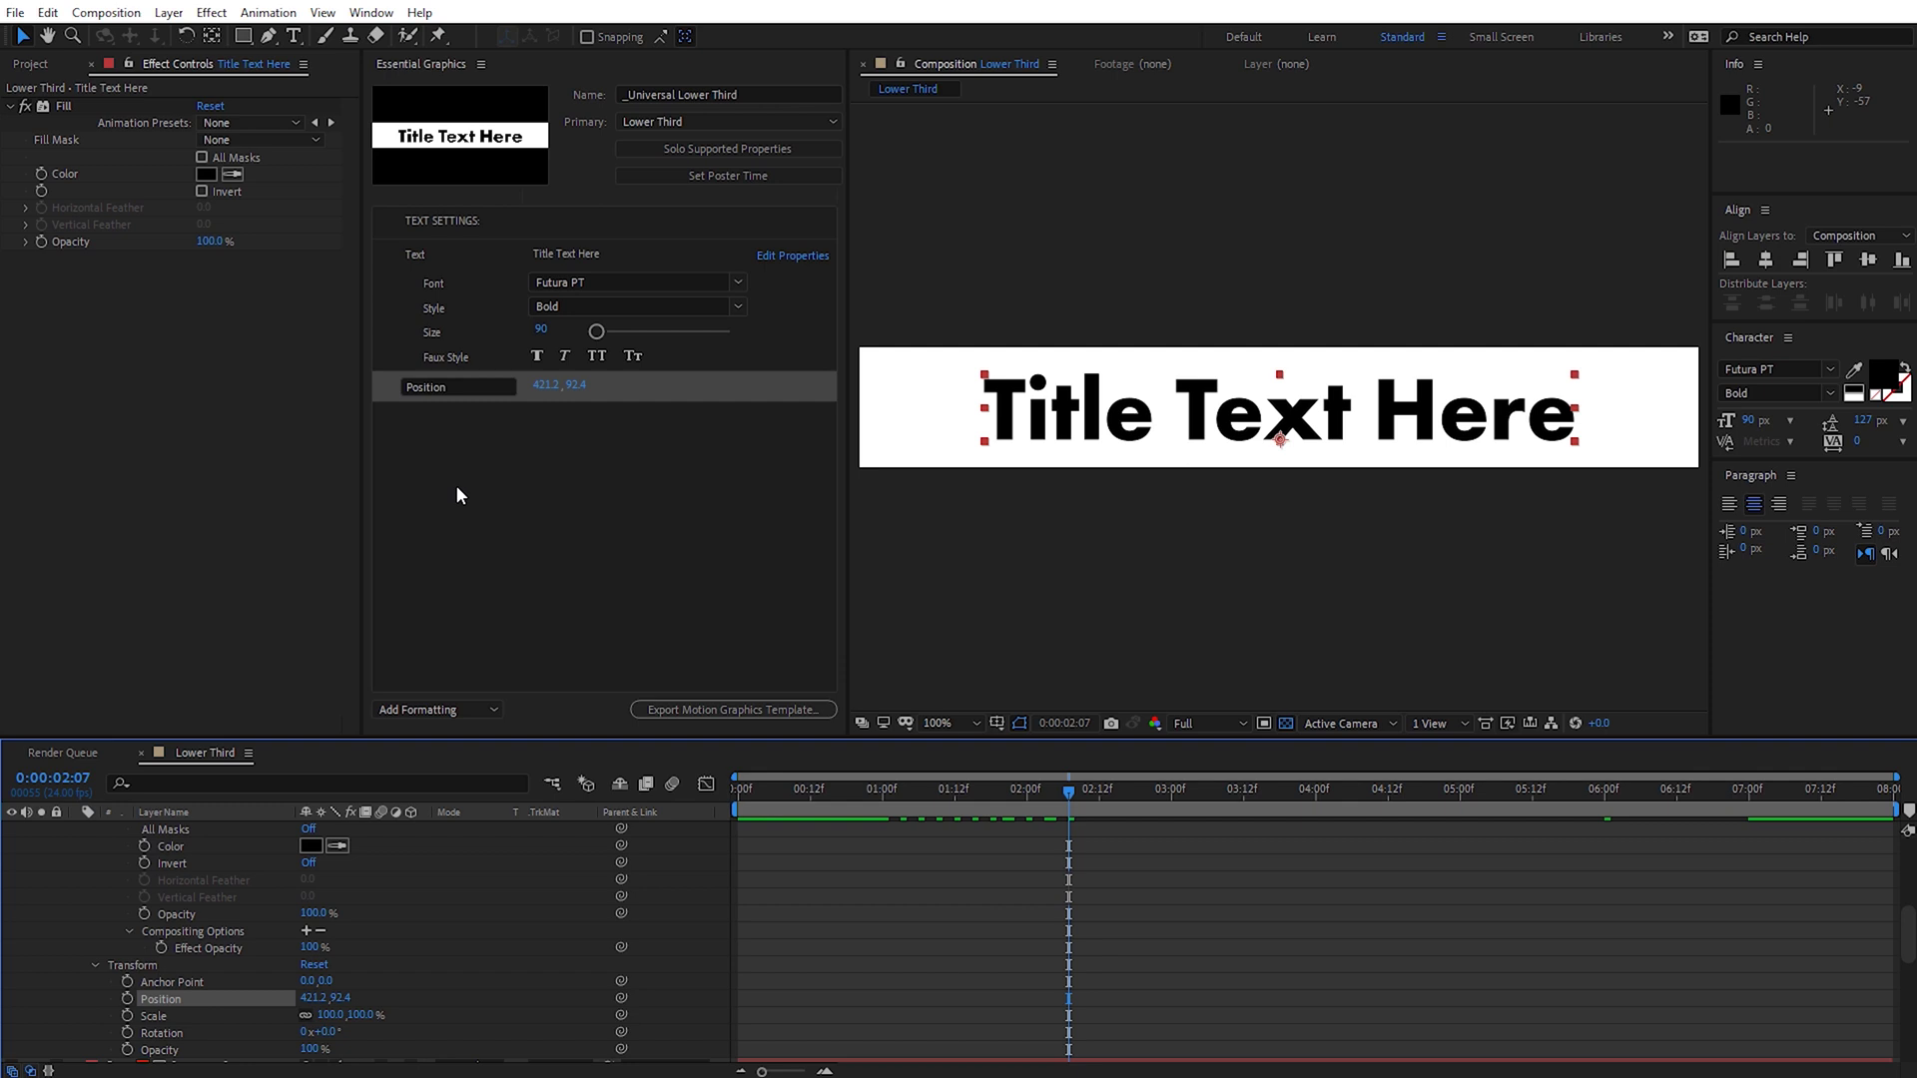
{"action": "scroll", "coordinate": [373, 890], "scroll_direction": "up", "scroll_amount": 3}
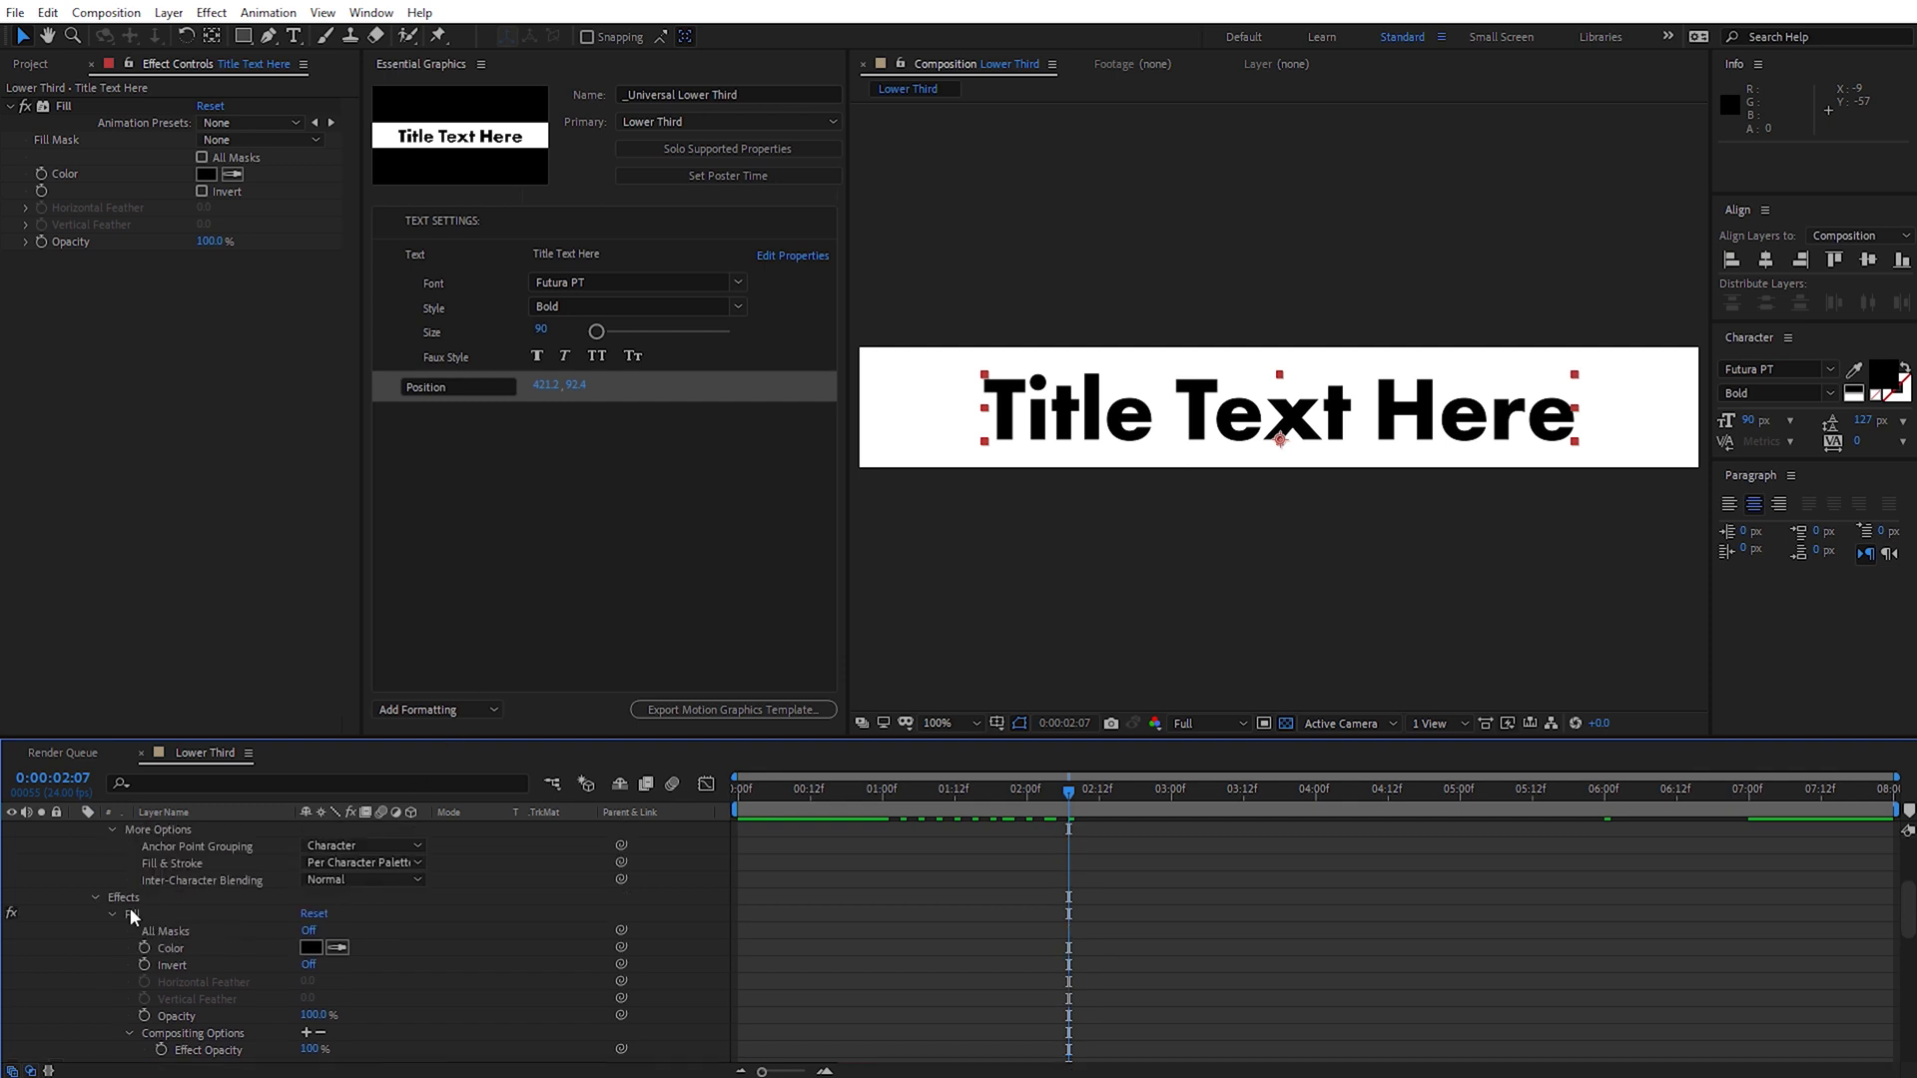
- Add the title layer's Fill Color to the template, followed by a comment reading "BOX SETTINGS:"
{"action": "left_click_drag", "start_coordinate": [175, 948], "coordinate": [468, 506]}
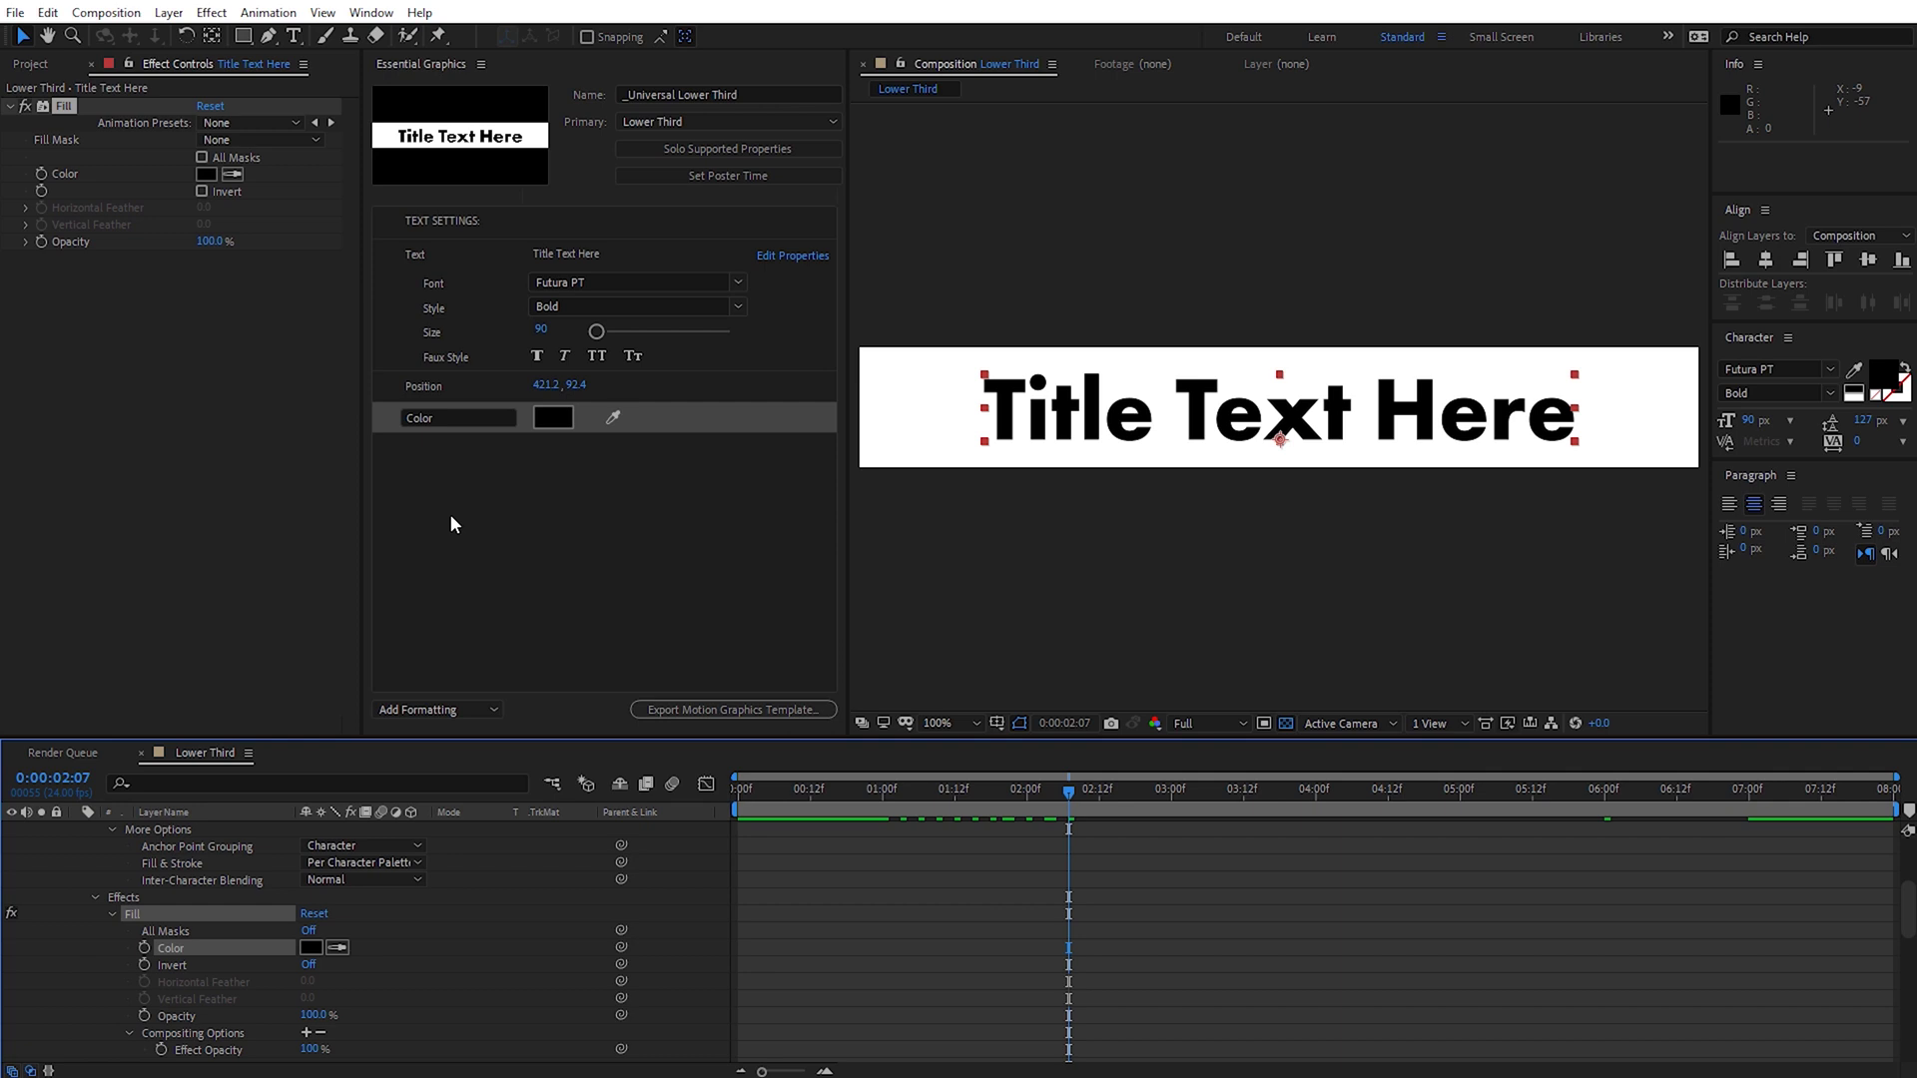
{"action": "left_click", "coordinate": [487, 708]}
{"action": "left_click", "coordinate": [454, 728]}
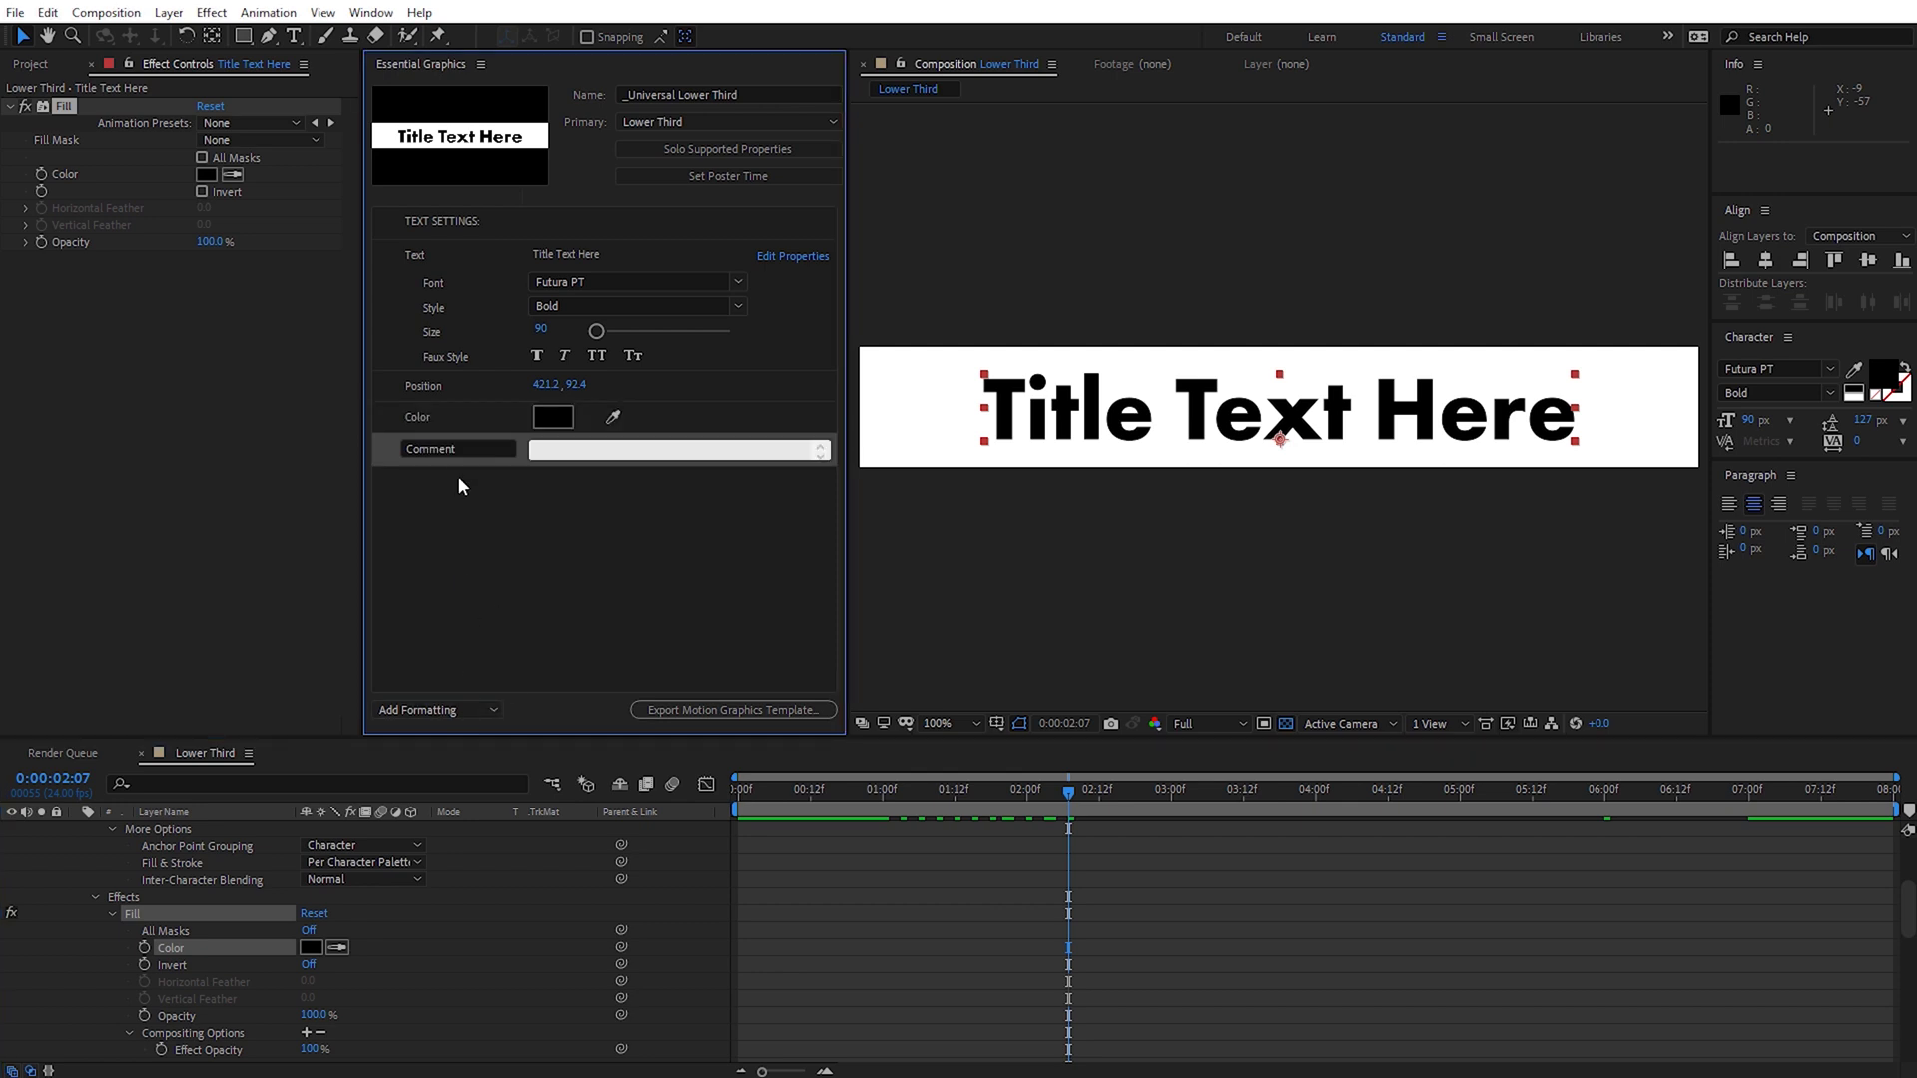
{"action": "left_click", "coordinate": [439, 450]}
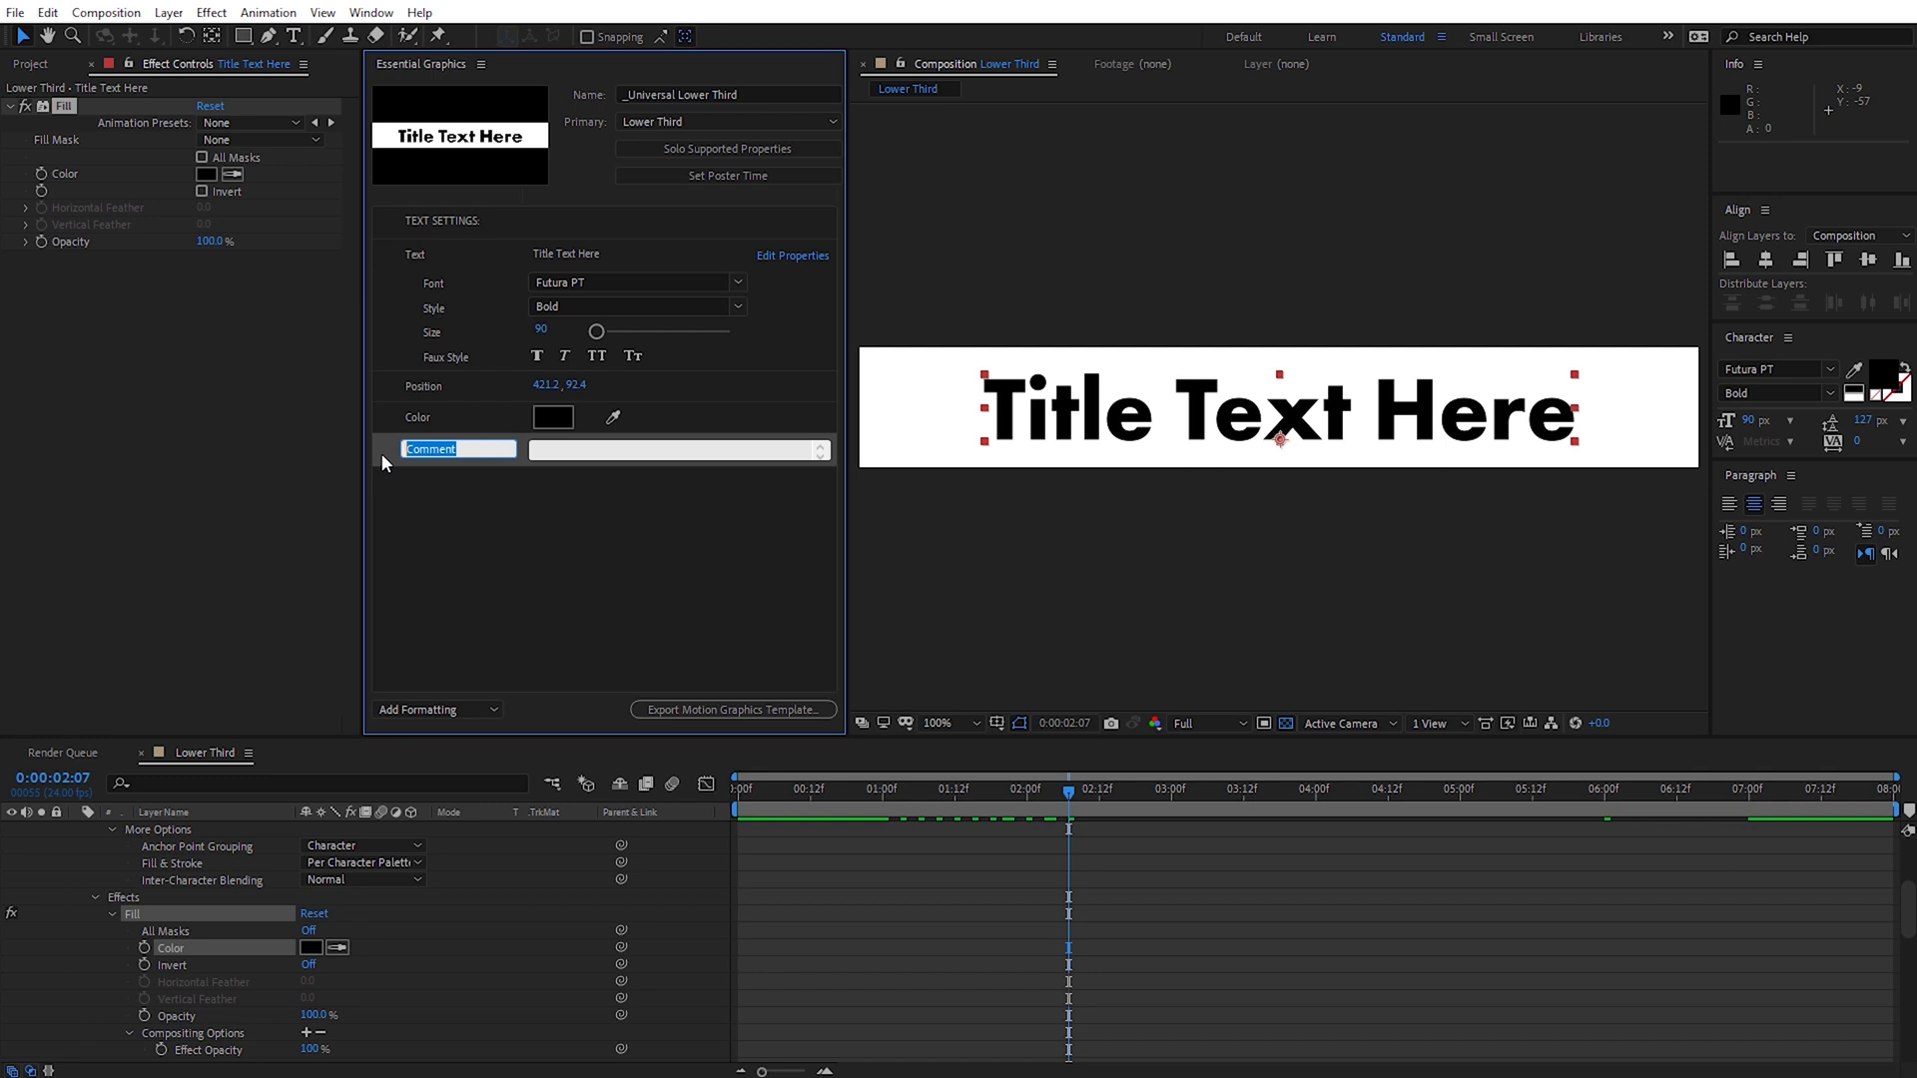
{"action": "type", "text": "BOX SETTINGS:"}
{"action": "key", "text": "Return"}
- Add the BG layer's Fill Color property to the template under the BOX SETTINGS comment
{"action": "scroll", "coordinate": [475, 882], "scroll_direction": "down", "scroll_amount": 5}
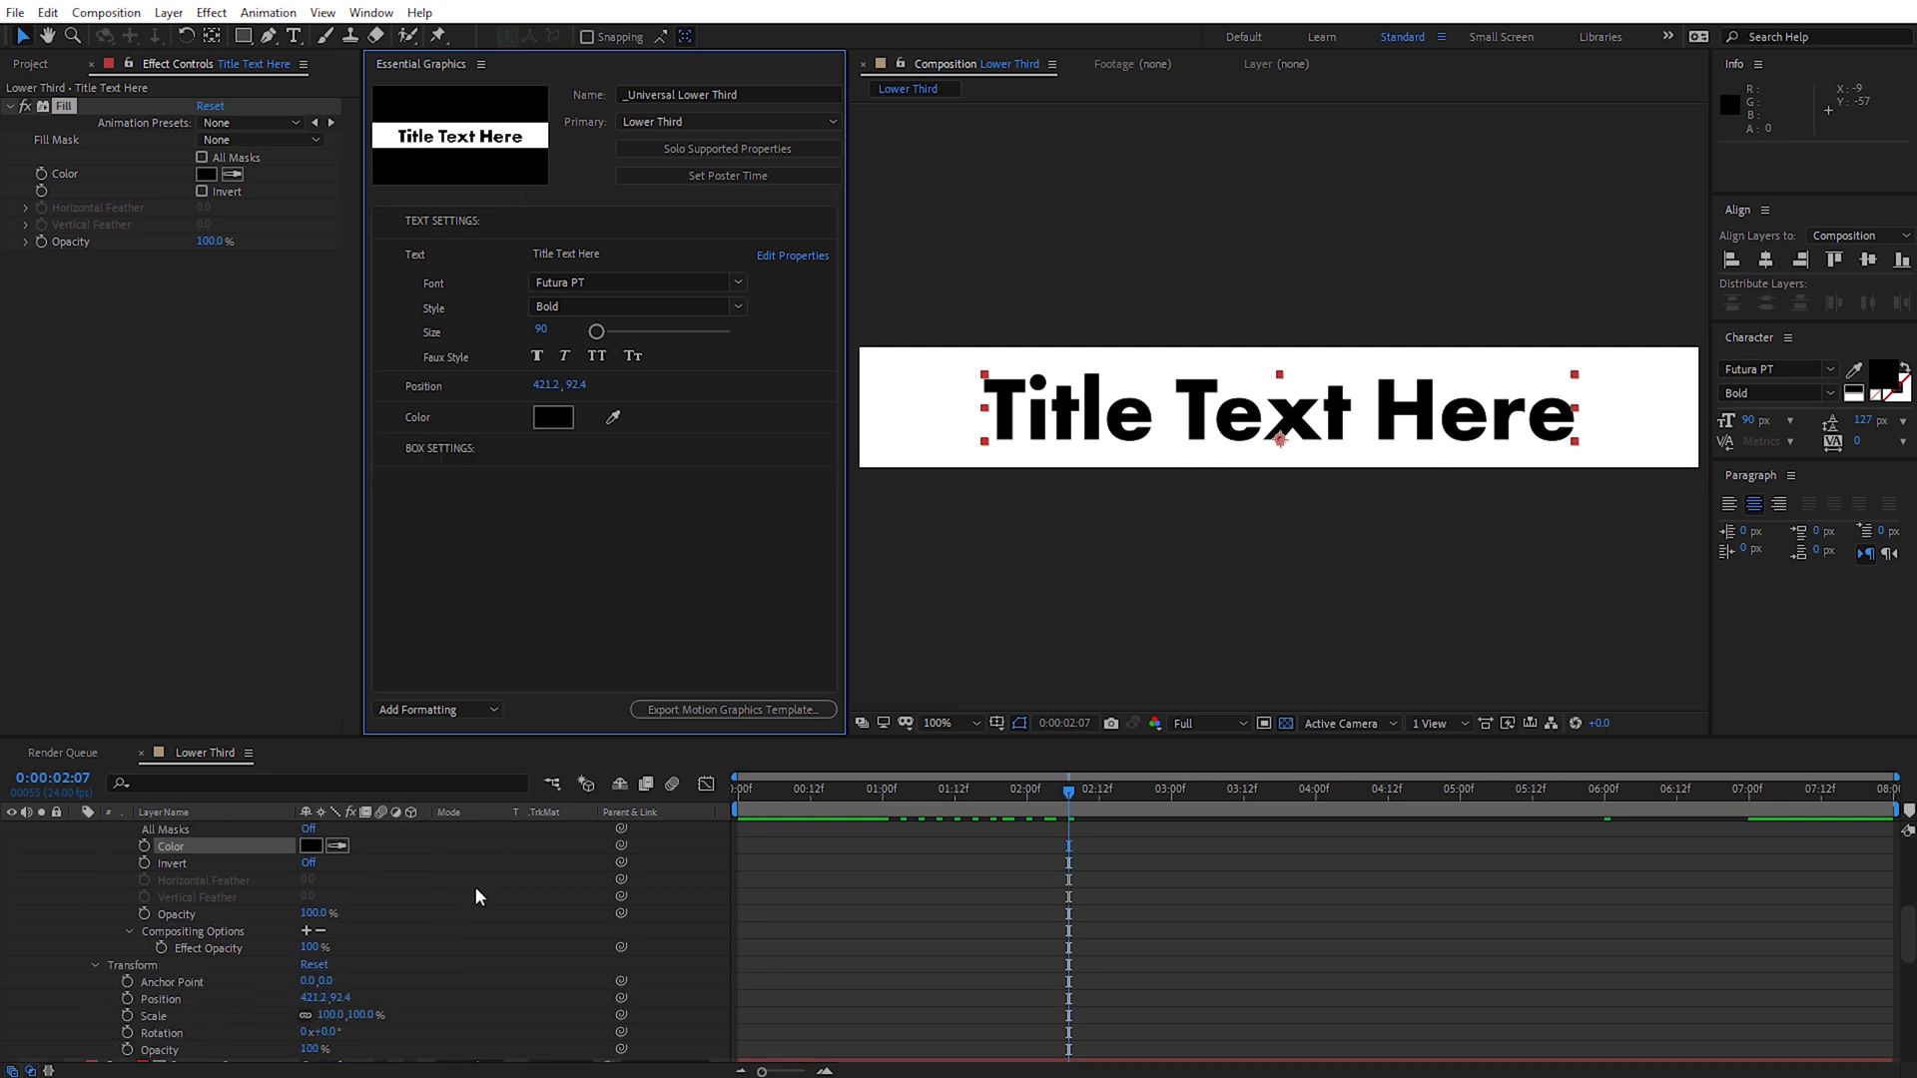
{"action": "scroll", "coordinate": [475, 885], "scroll_direction": "down", "scroll_amount": 4}
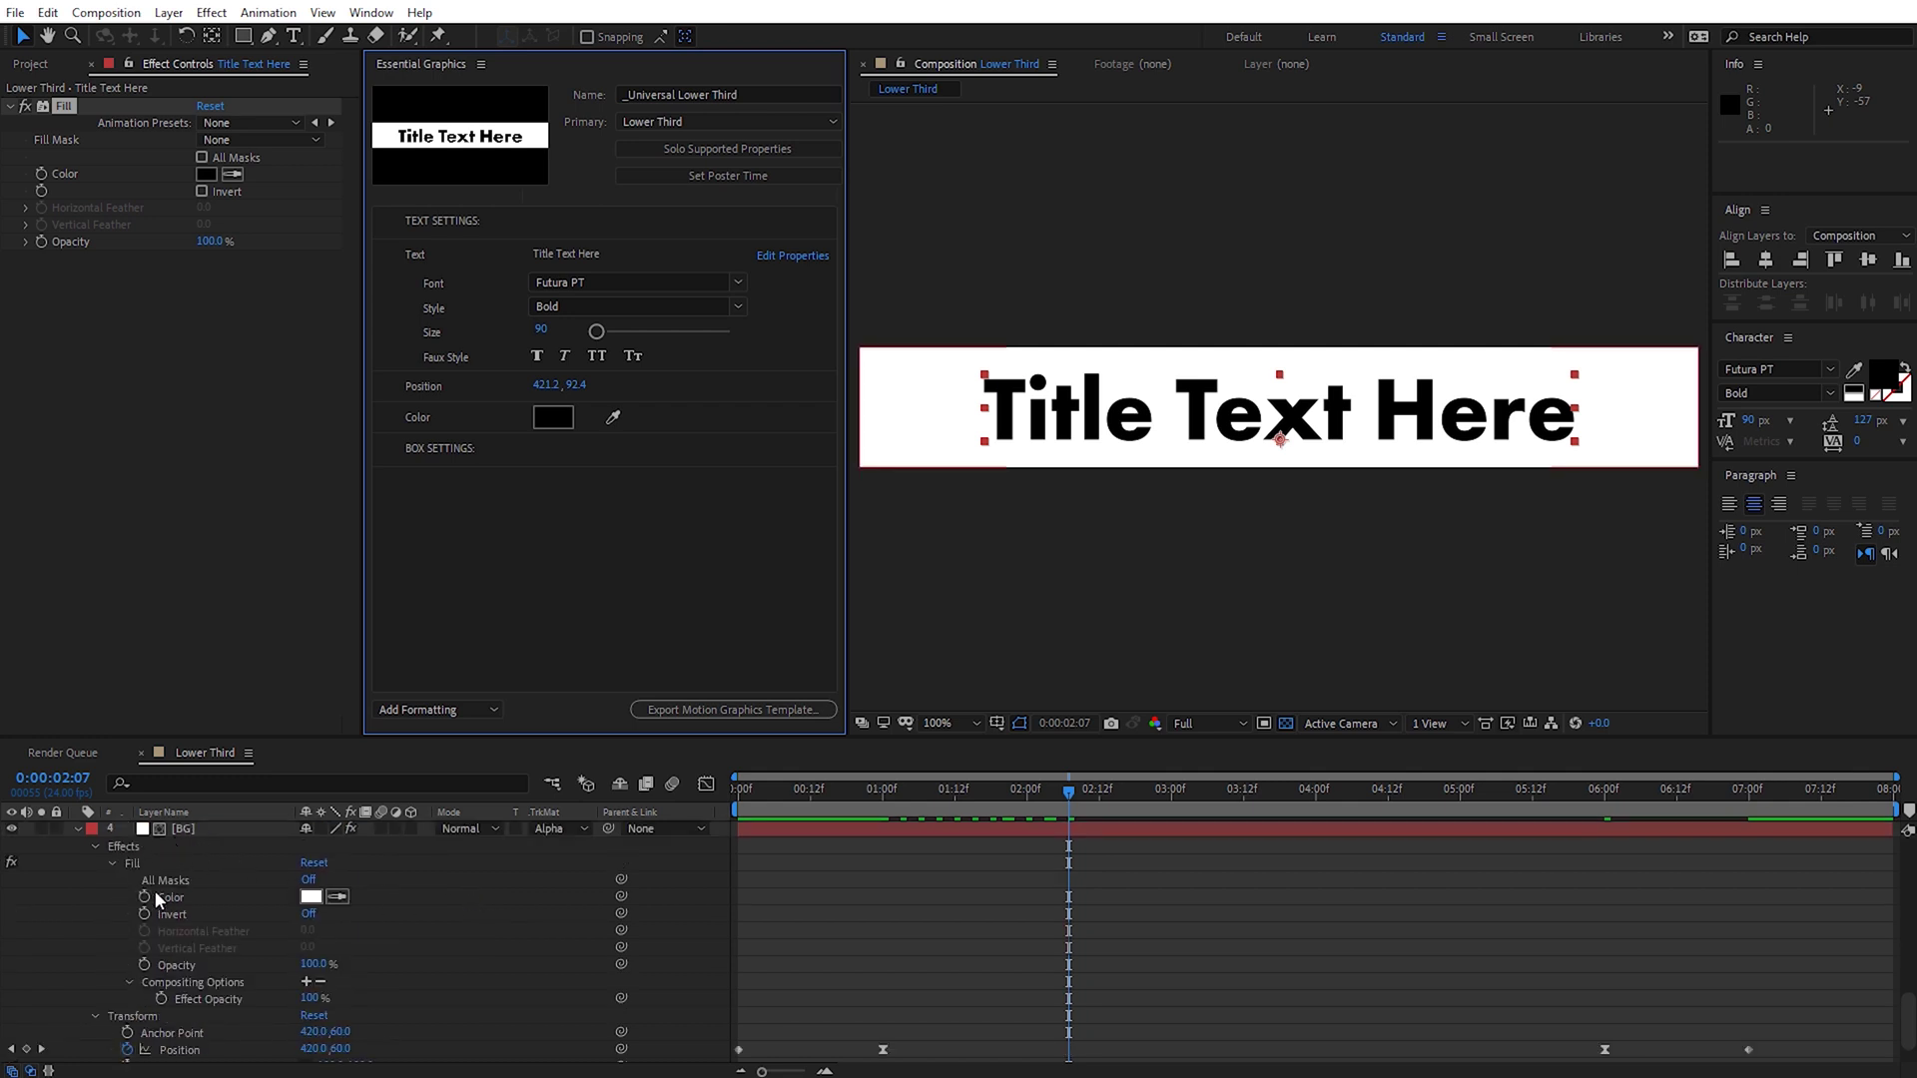
{"action": "left_click_drag", "start_coordinate": [170, 897], "coordinate": [439, 549]}
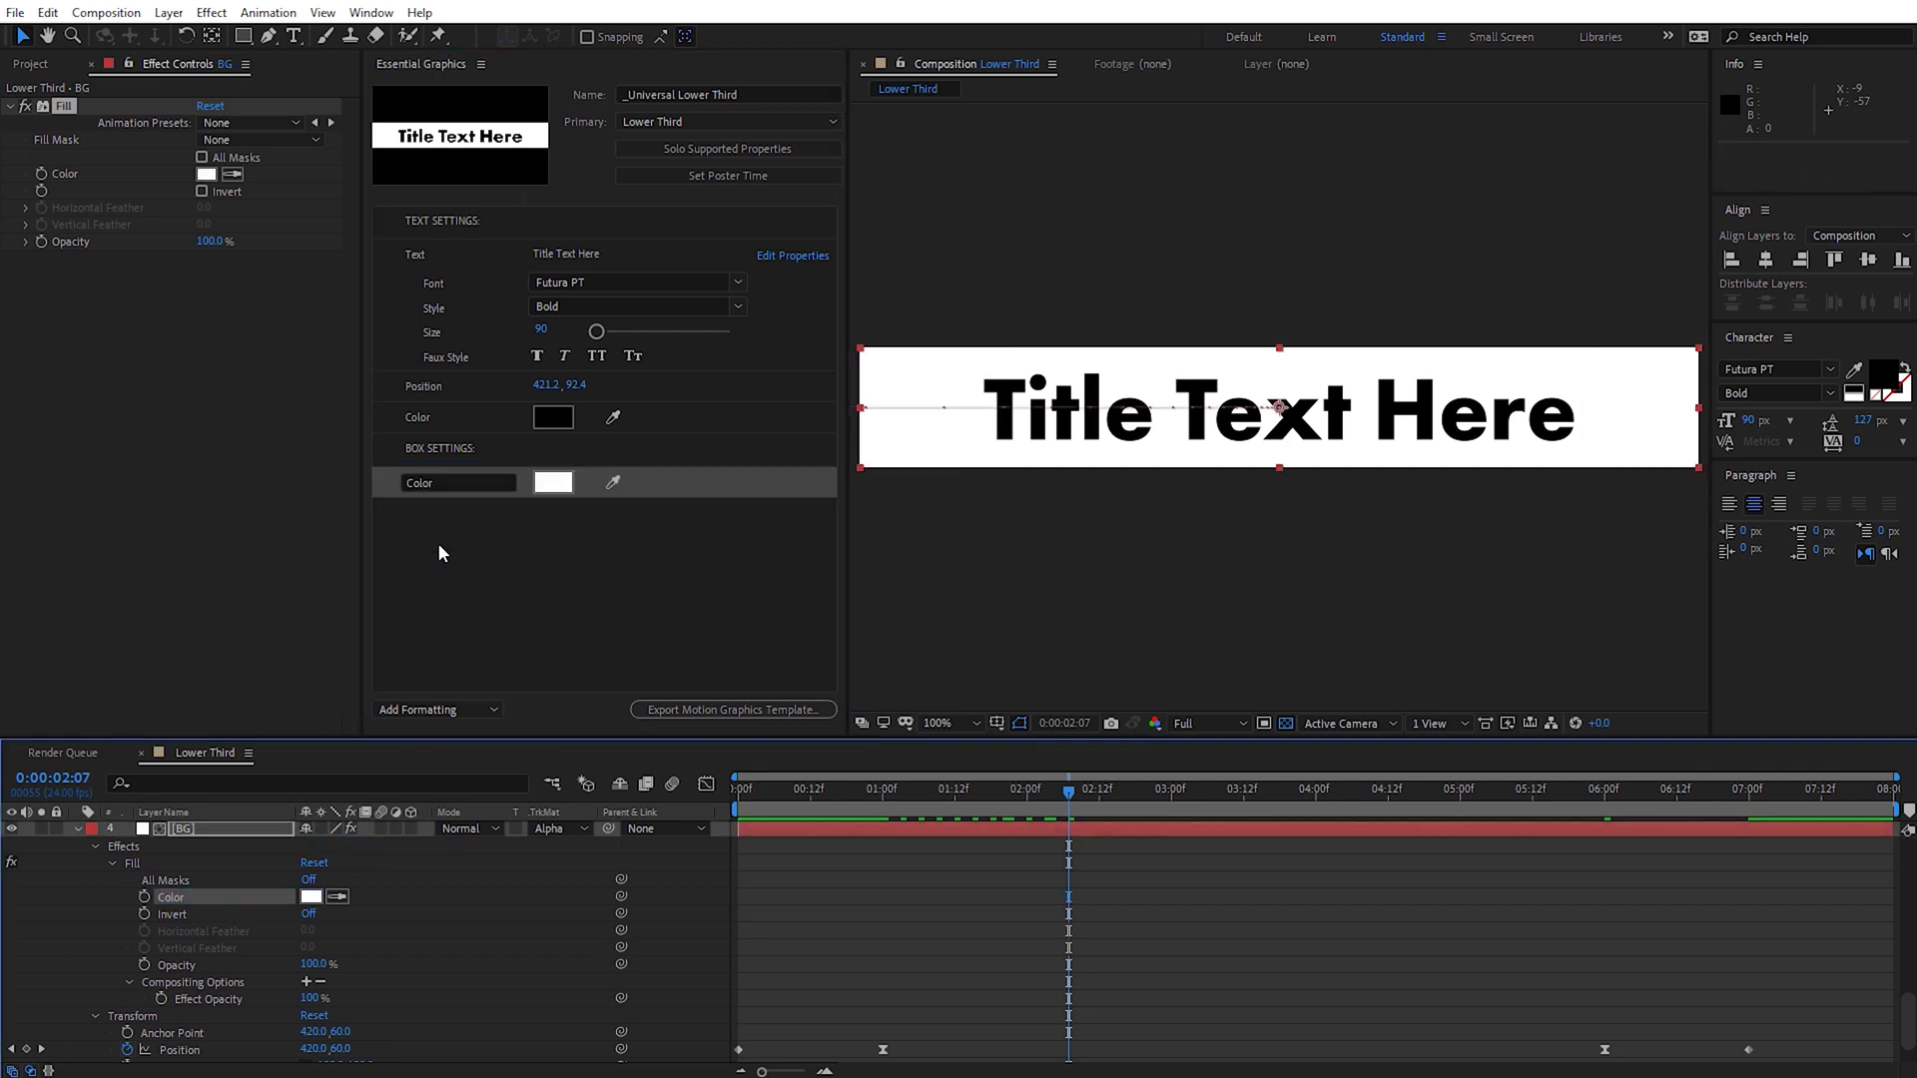
- Add the BG layer's Transform Opacity and Scale properties to the template below the box color
{"action": "scroll", "coordinate": [238, 951], "scroll_direction": "down", "scroll_amount": 2}
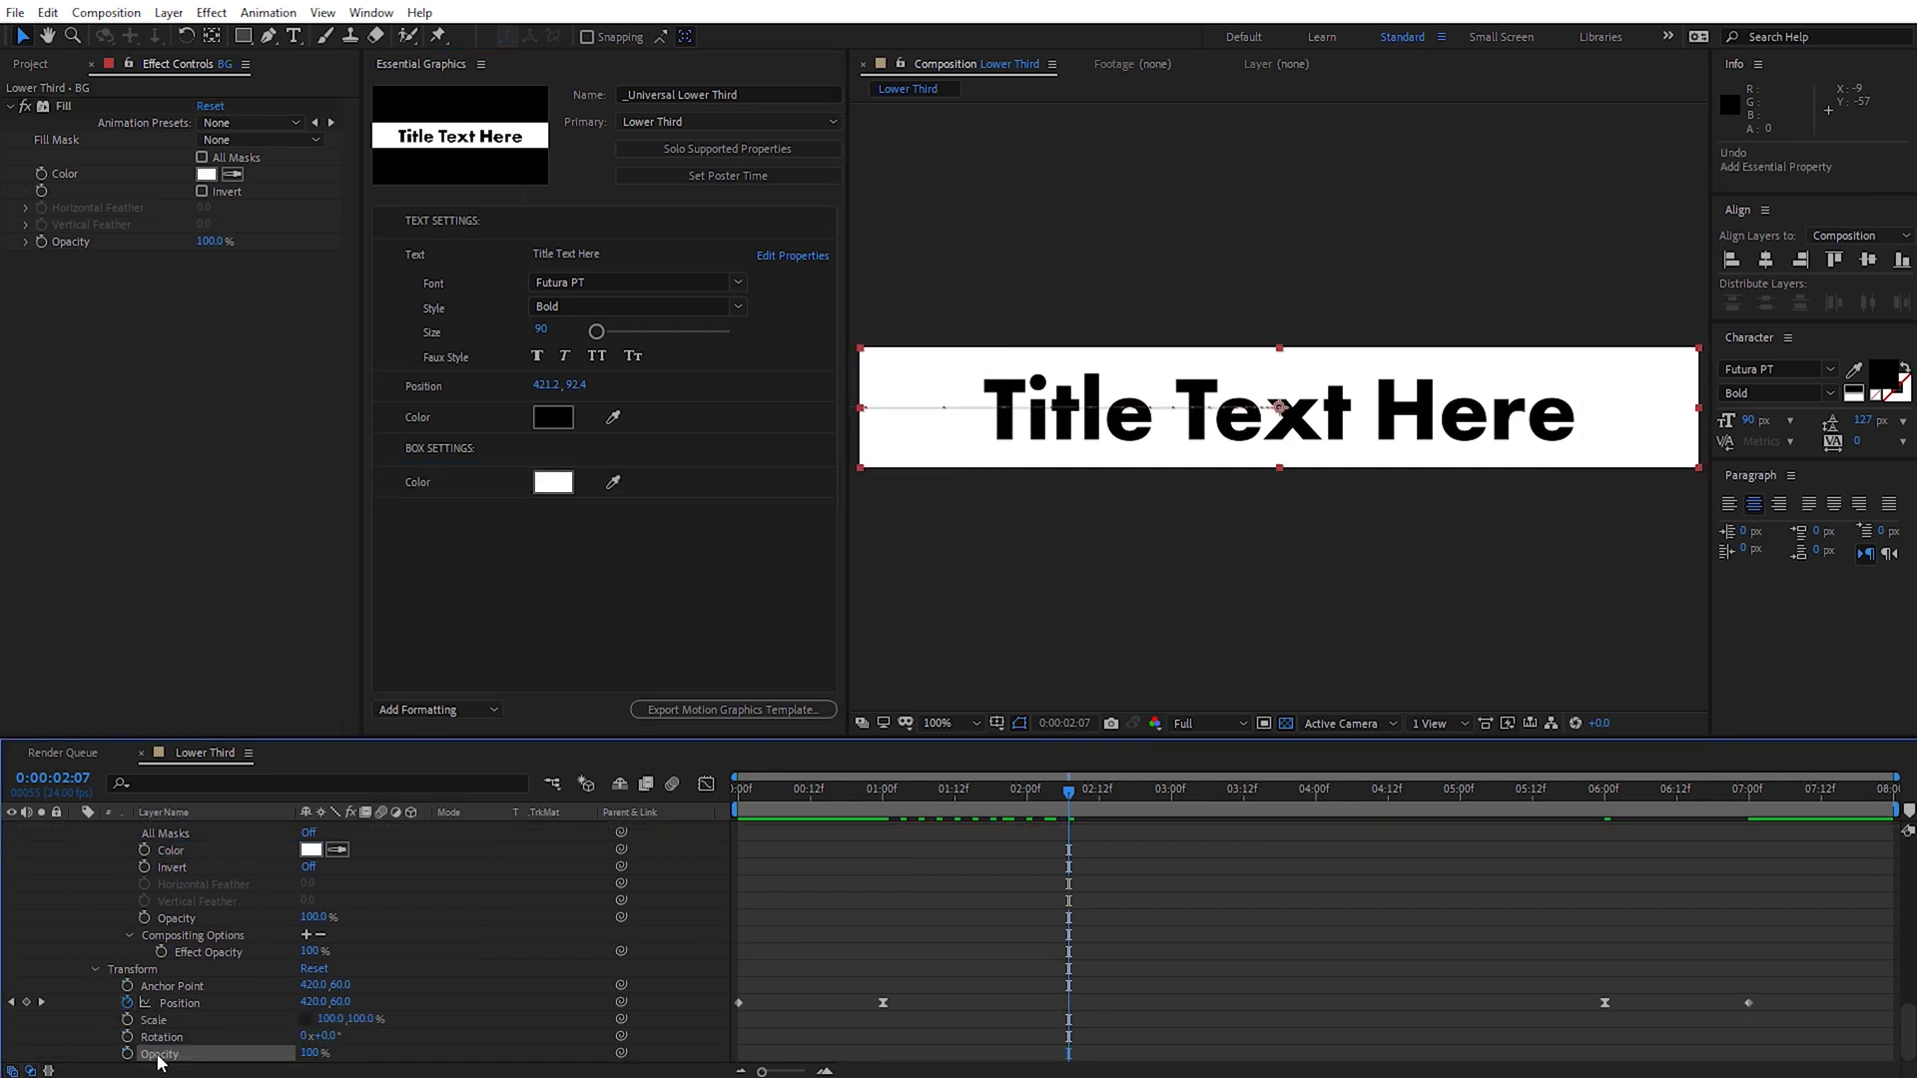
{"action": "left_click_drag", "start_coordinate": [159, 1054], "coordinate": [457, 601]}
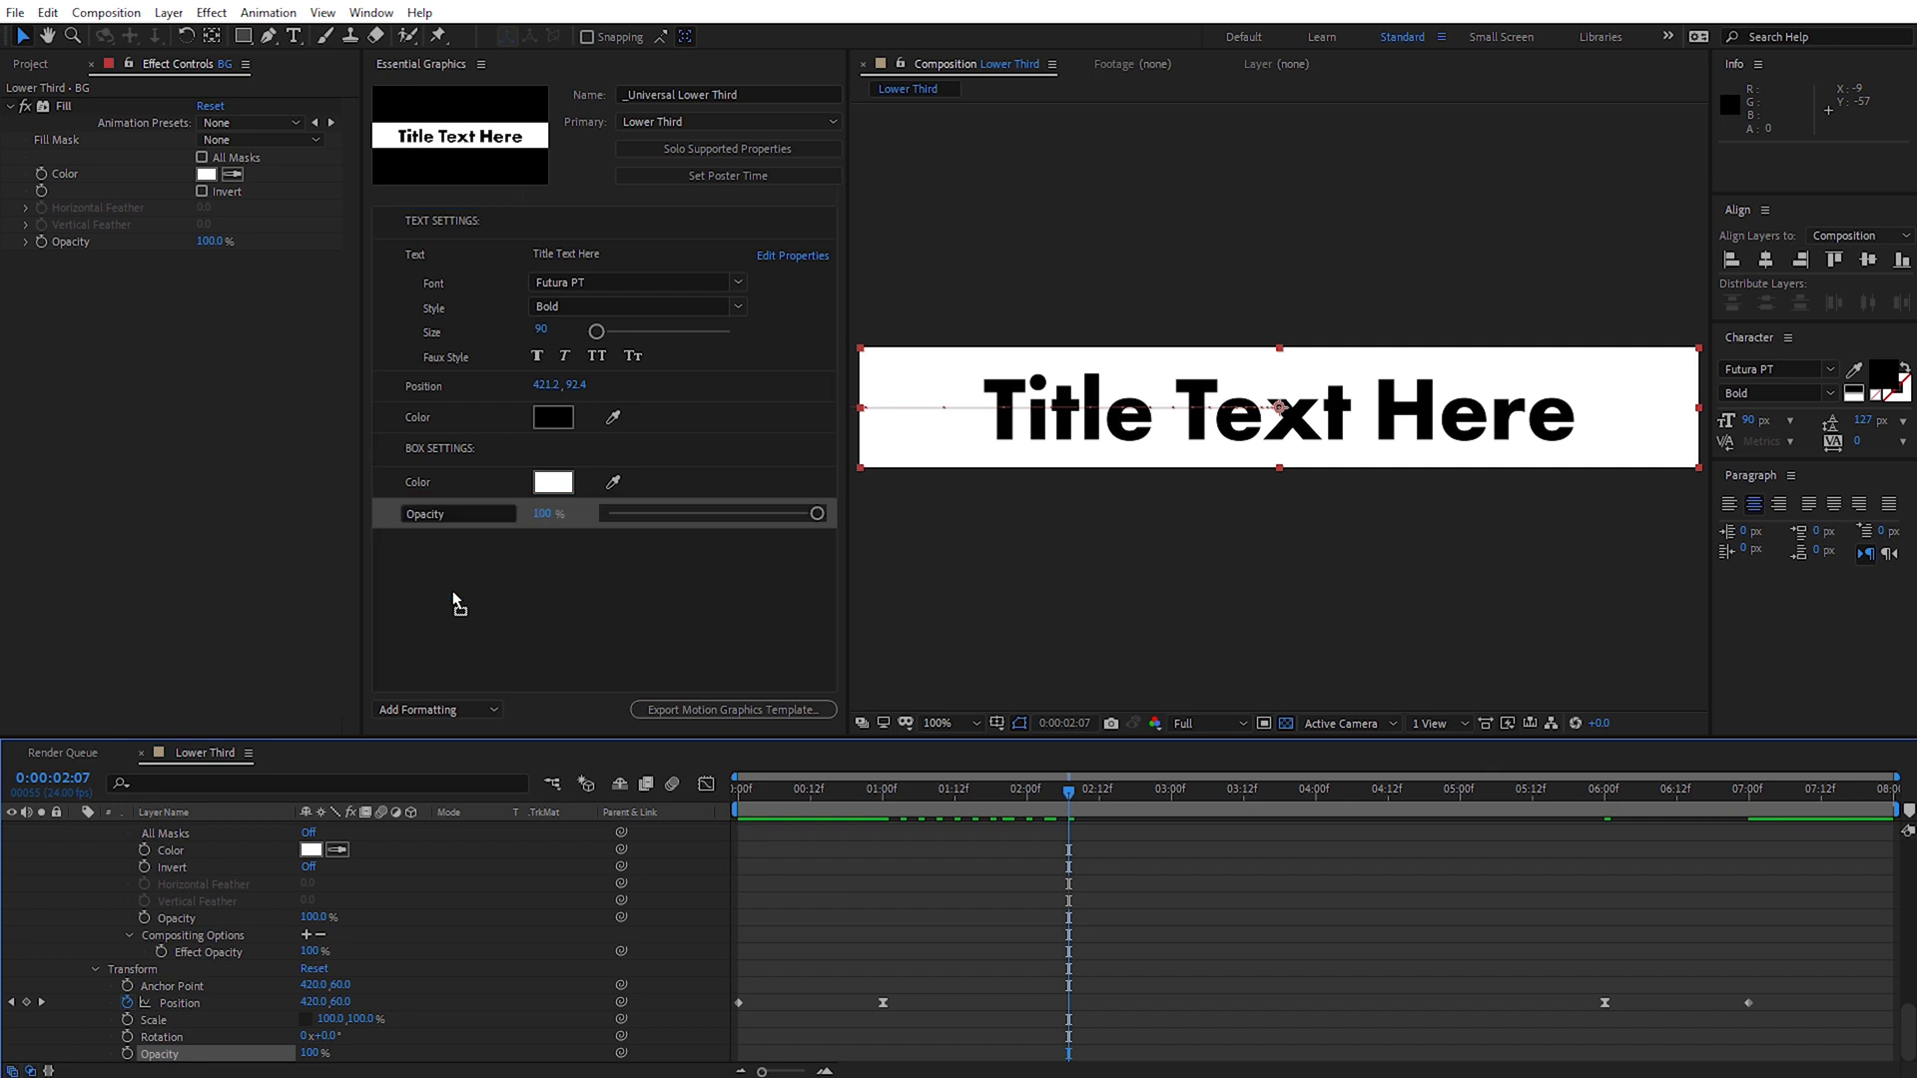
{"action": "mouse_move", "coordinate": [817, 514]}
{"action": "left_mouse_down"}
{"action": "mouse_move", "coordinate": [613, 513]}
{"action": "mouse_move", "coordinate": [829, 519]}
{"action": "left_mouse_up"}
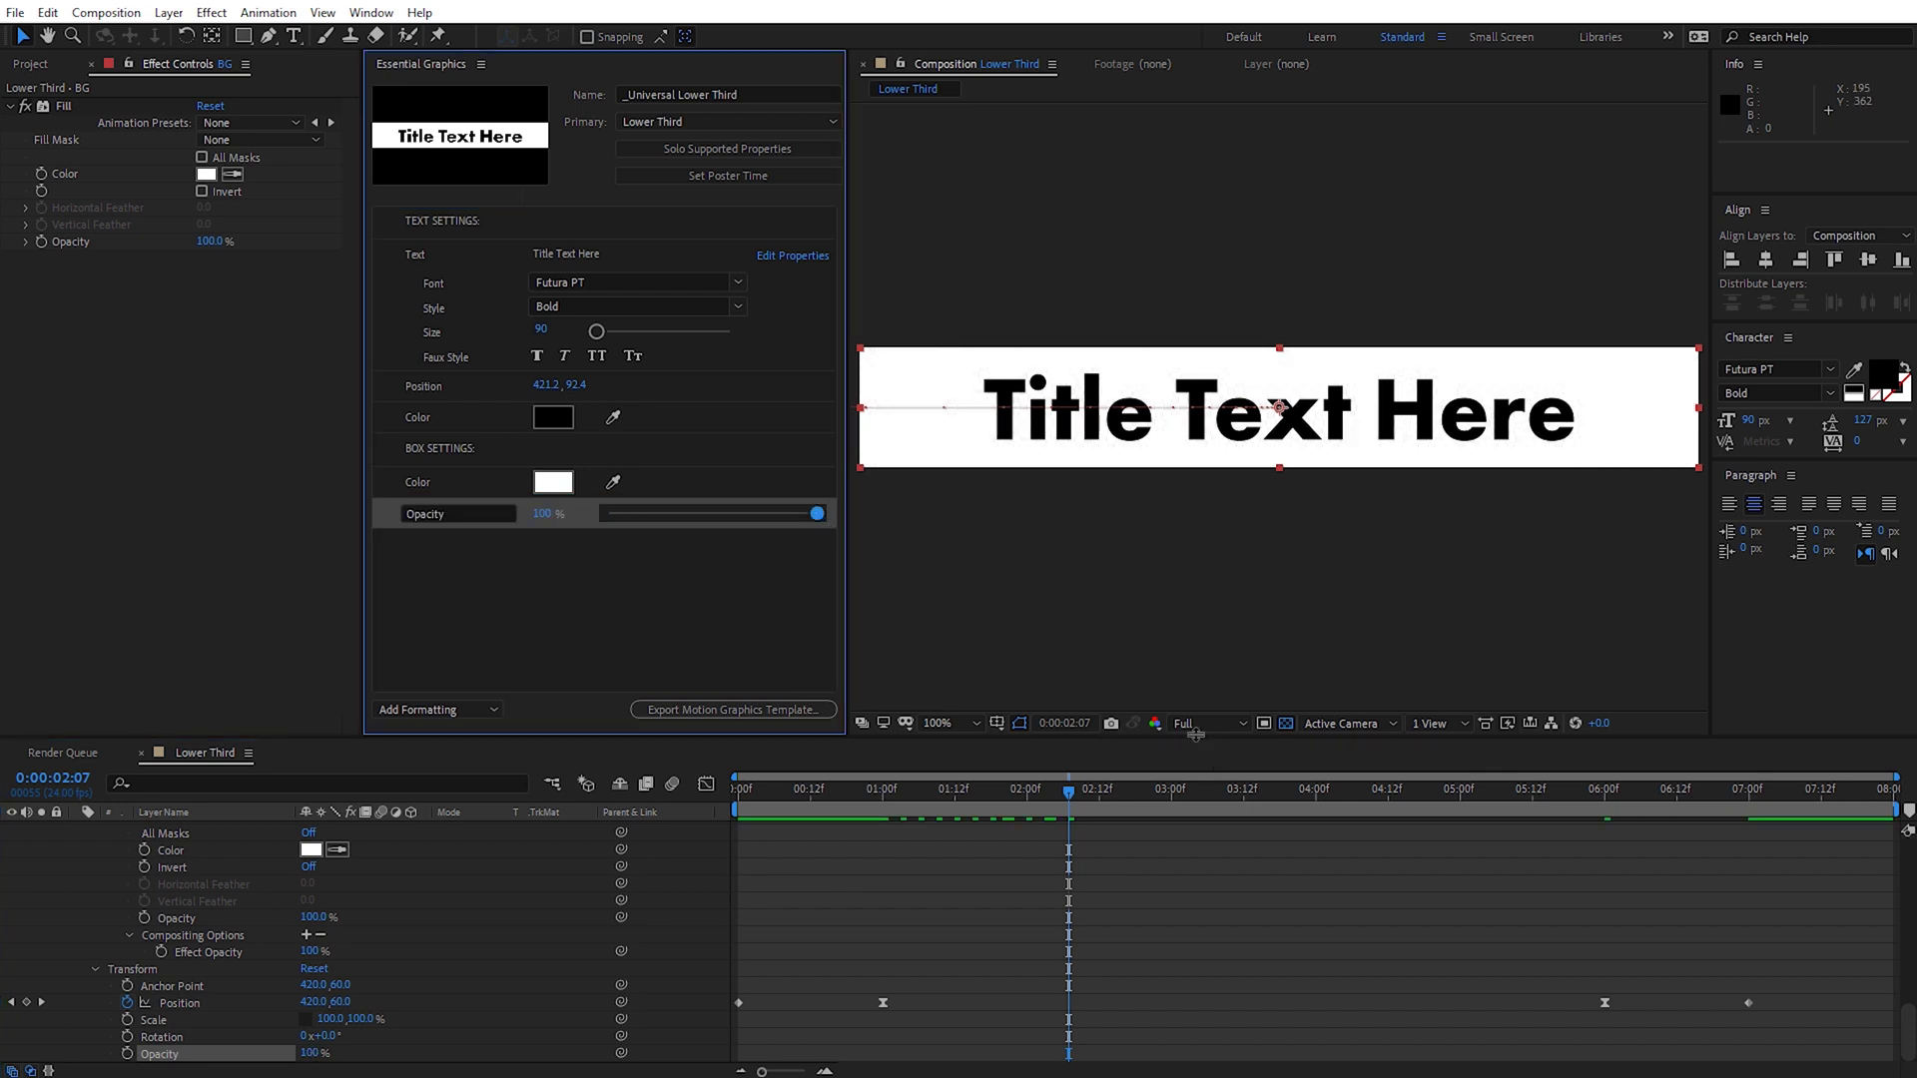
{"action": "left_click", "coordinate": [1282, 719]}
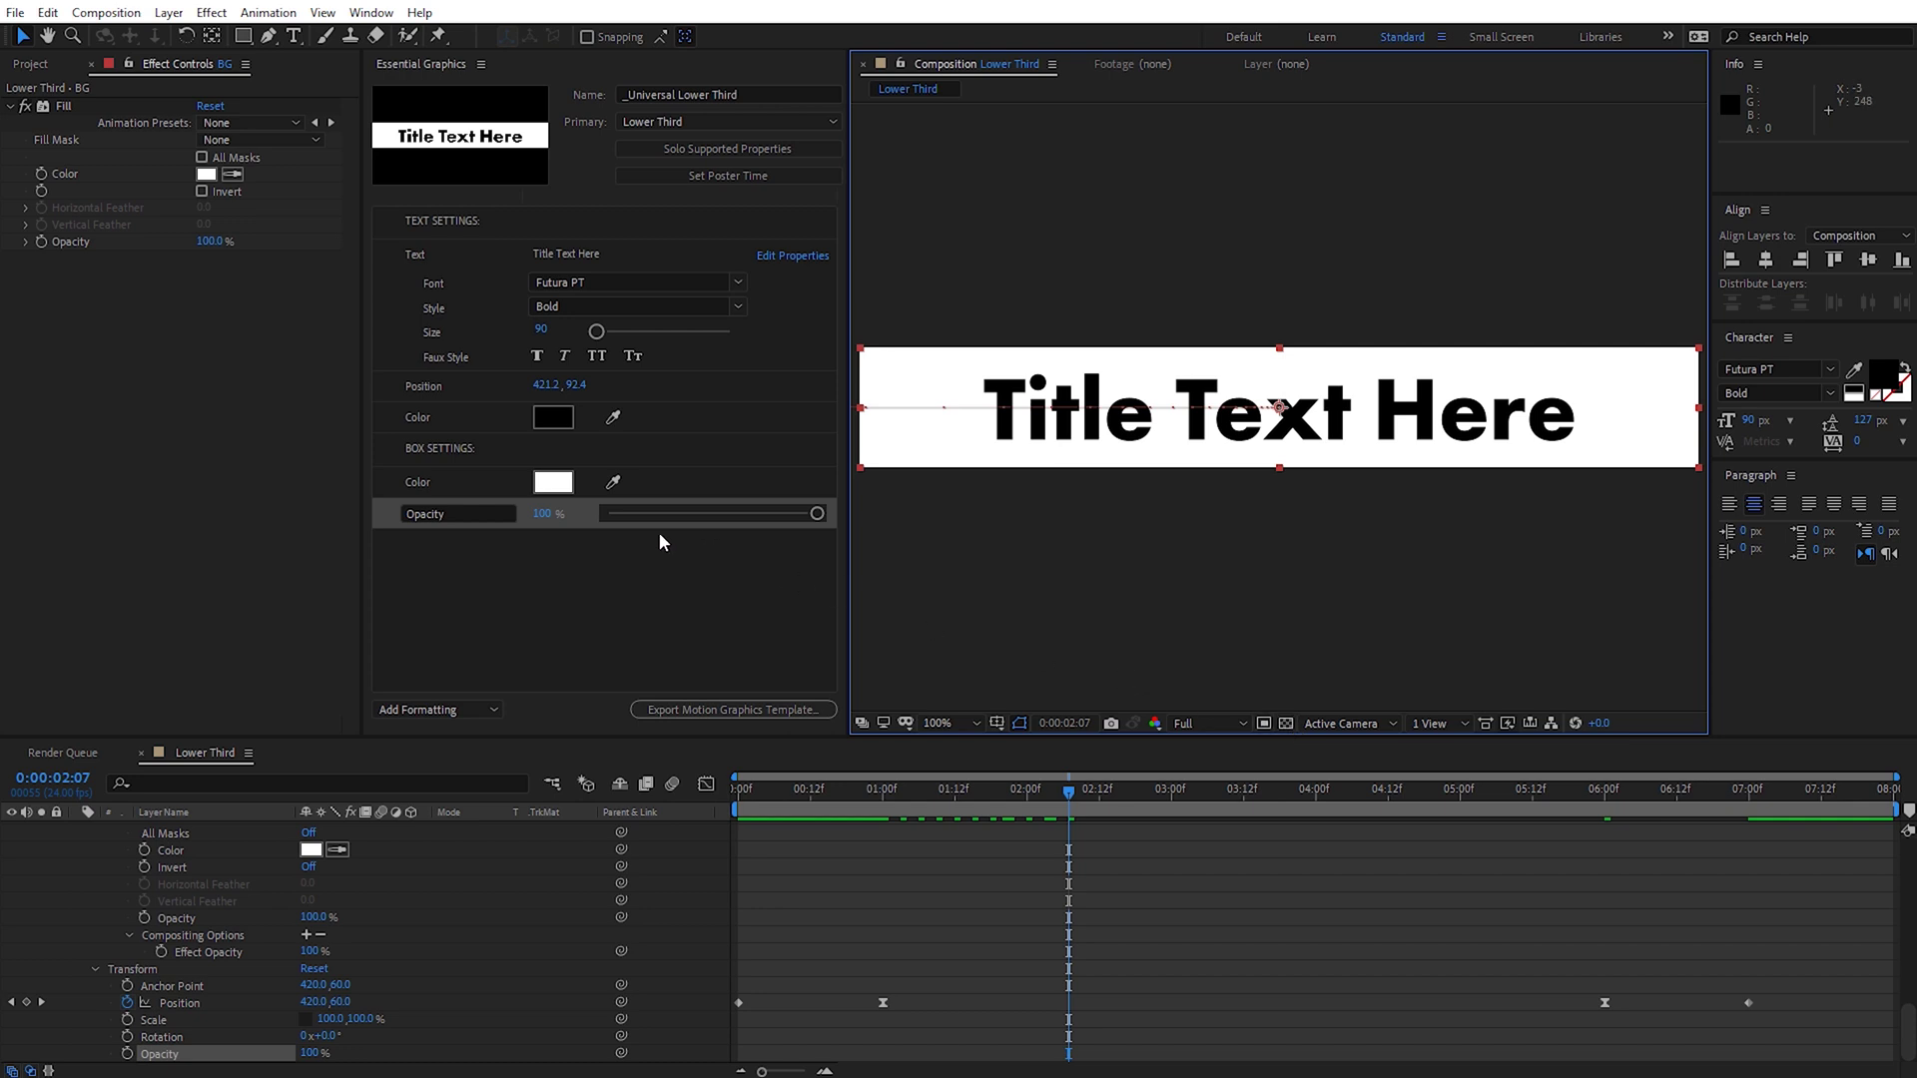
{"action": "mouse_move", "coordinate": [817, 513]}
{"action": "left_mouse_down"}
{"action": "mouse_move", "coordinate": [627, 510]}
{"action": "mouse_move", "coordinate": [829, 517]}
{"action": "left_mouse_up"}
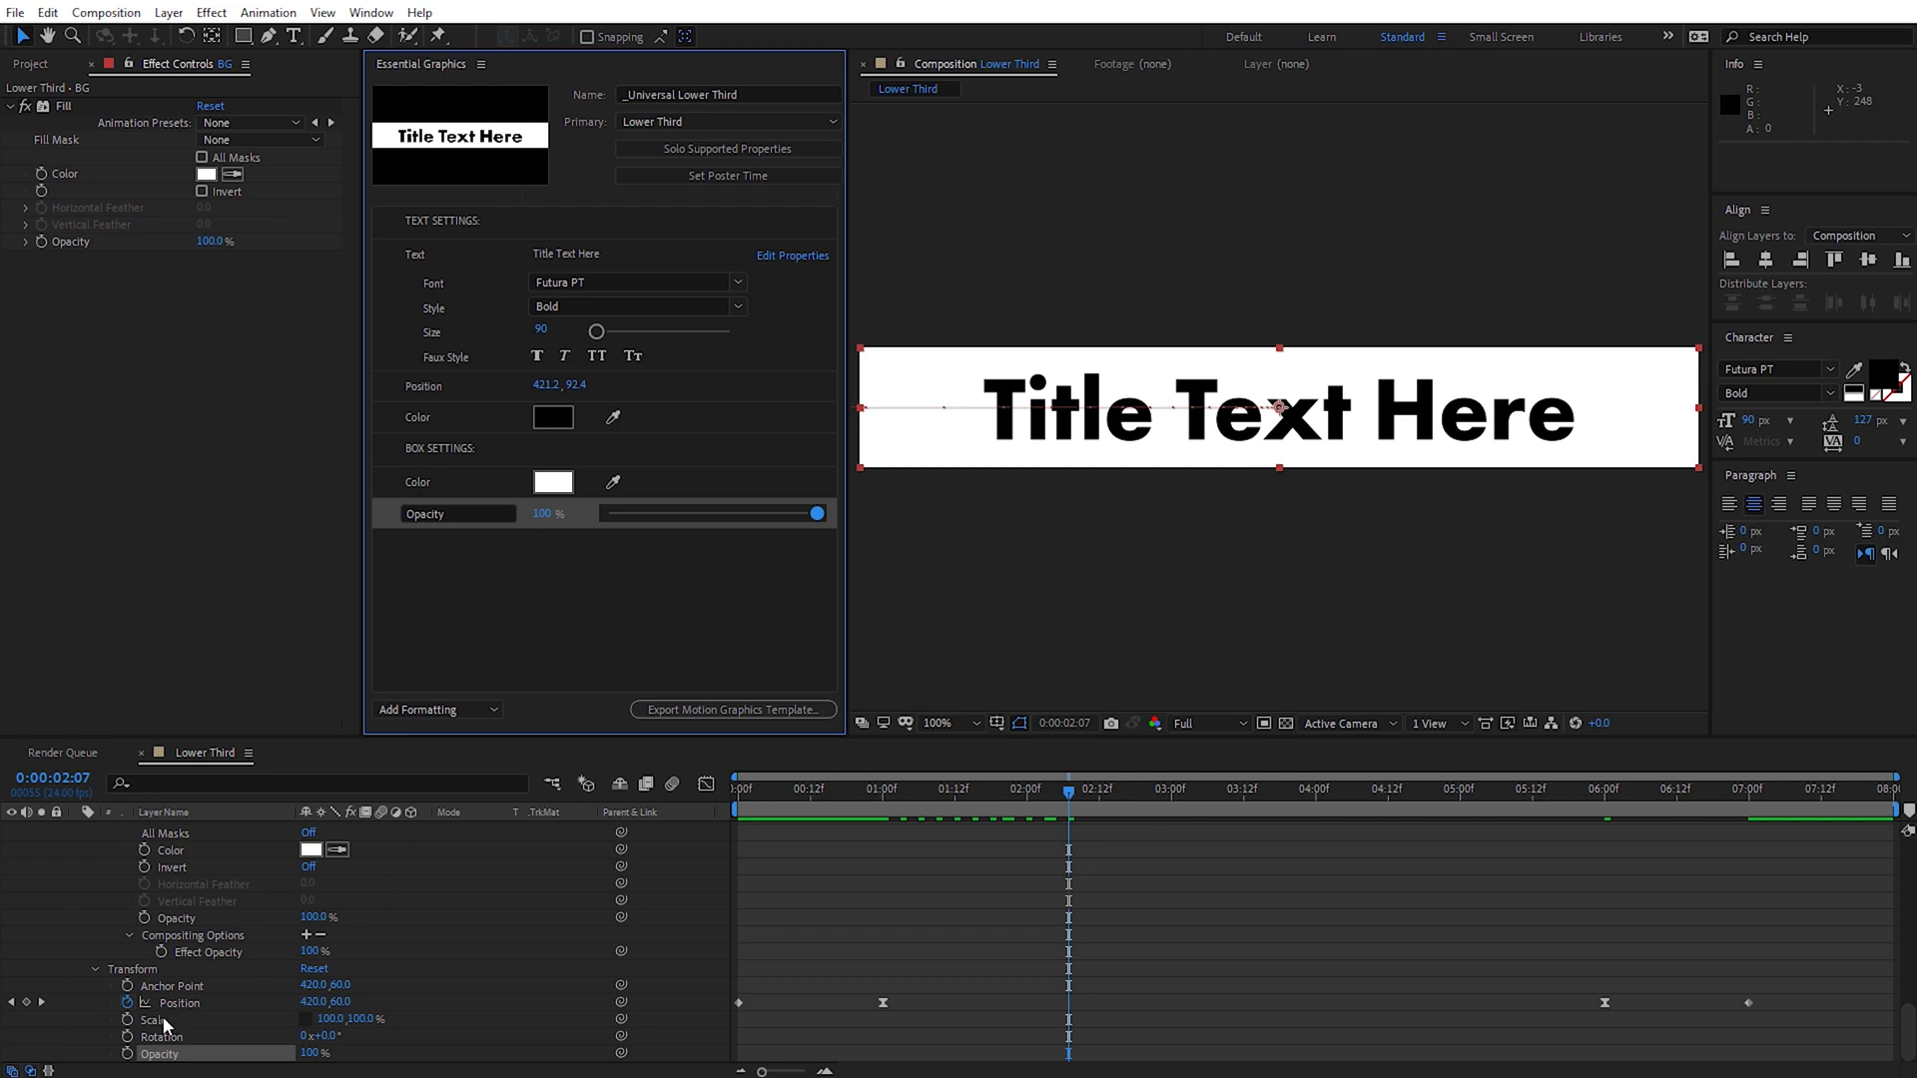
{"action": "left_click_drag", "start_coordinate": [164, 1016], "coordinate": [494, 586]}
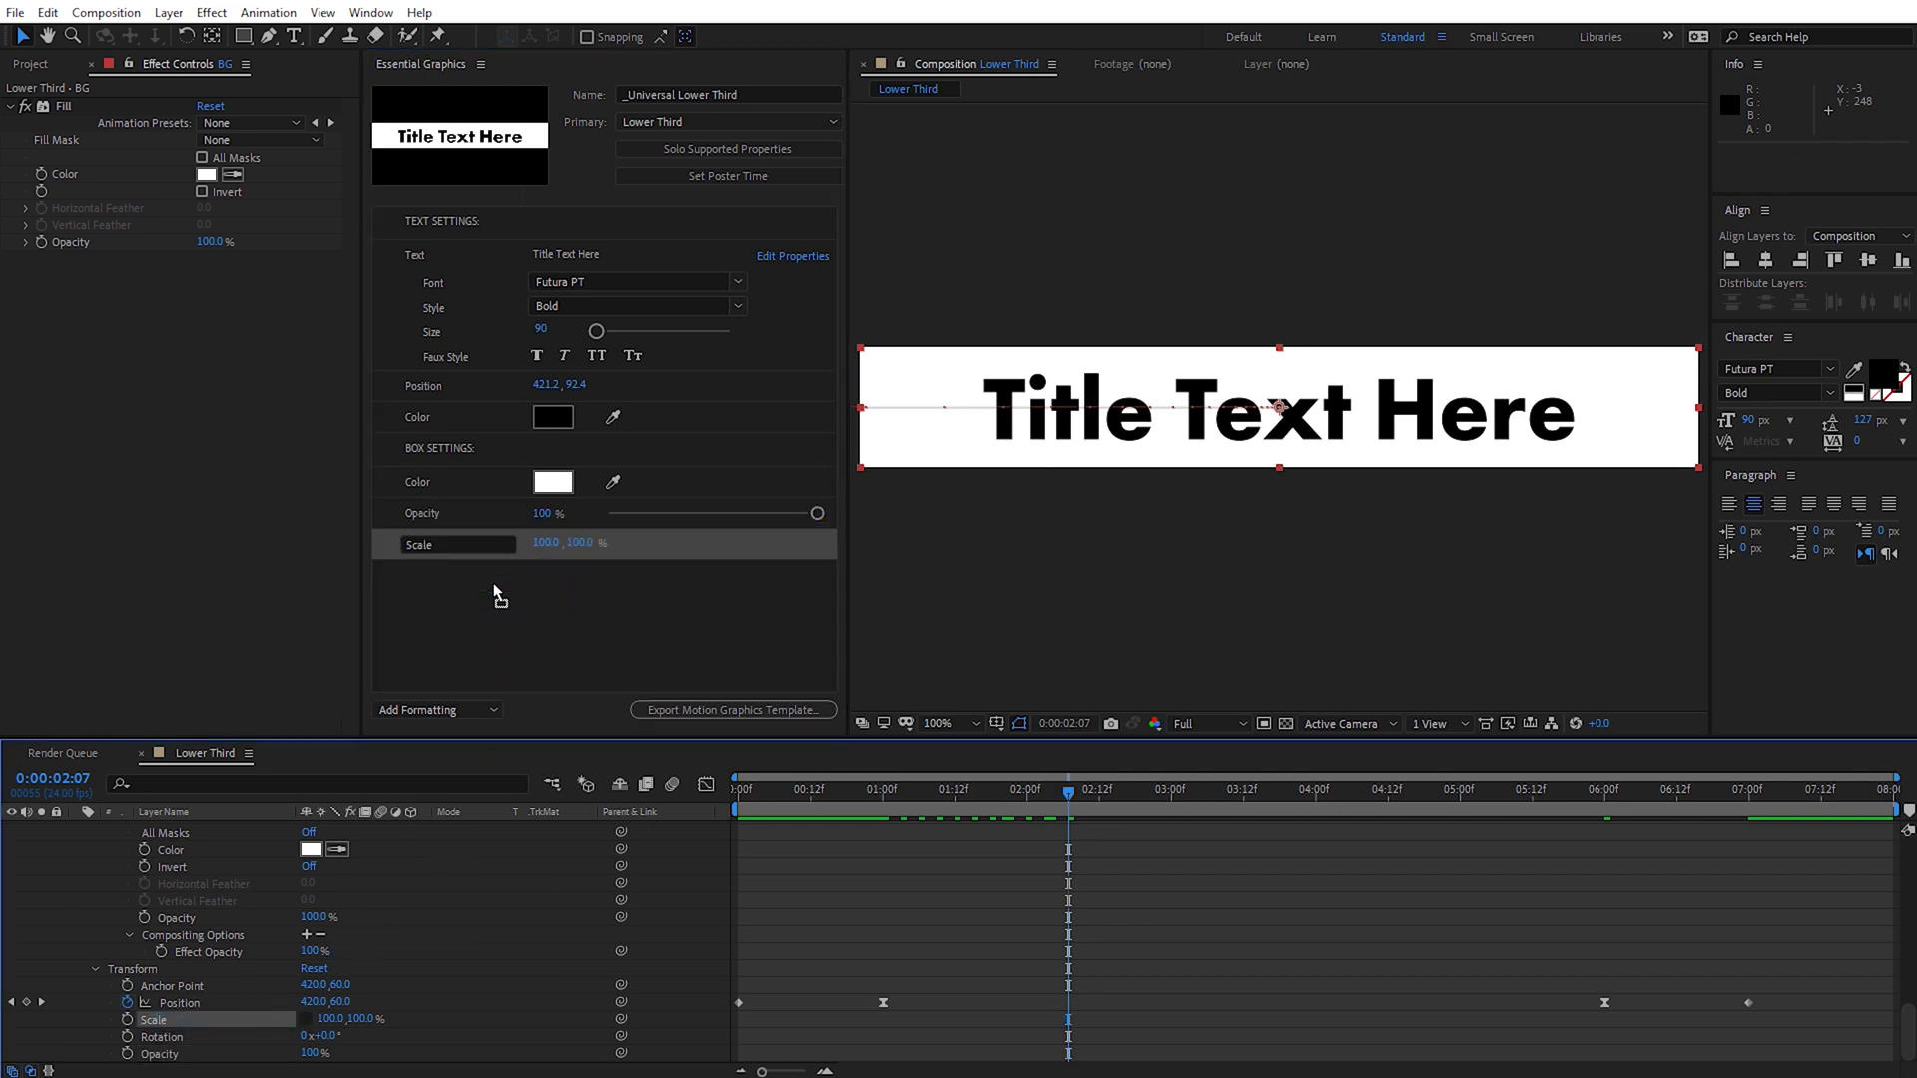
- Add the BG Matte layer's Scale property to the template and rename that control "Box Clip"
{"action": "scroll", "coordinate": [413, 910], "scroll_direction": "up", "scroll_amount": 6}
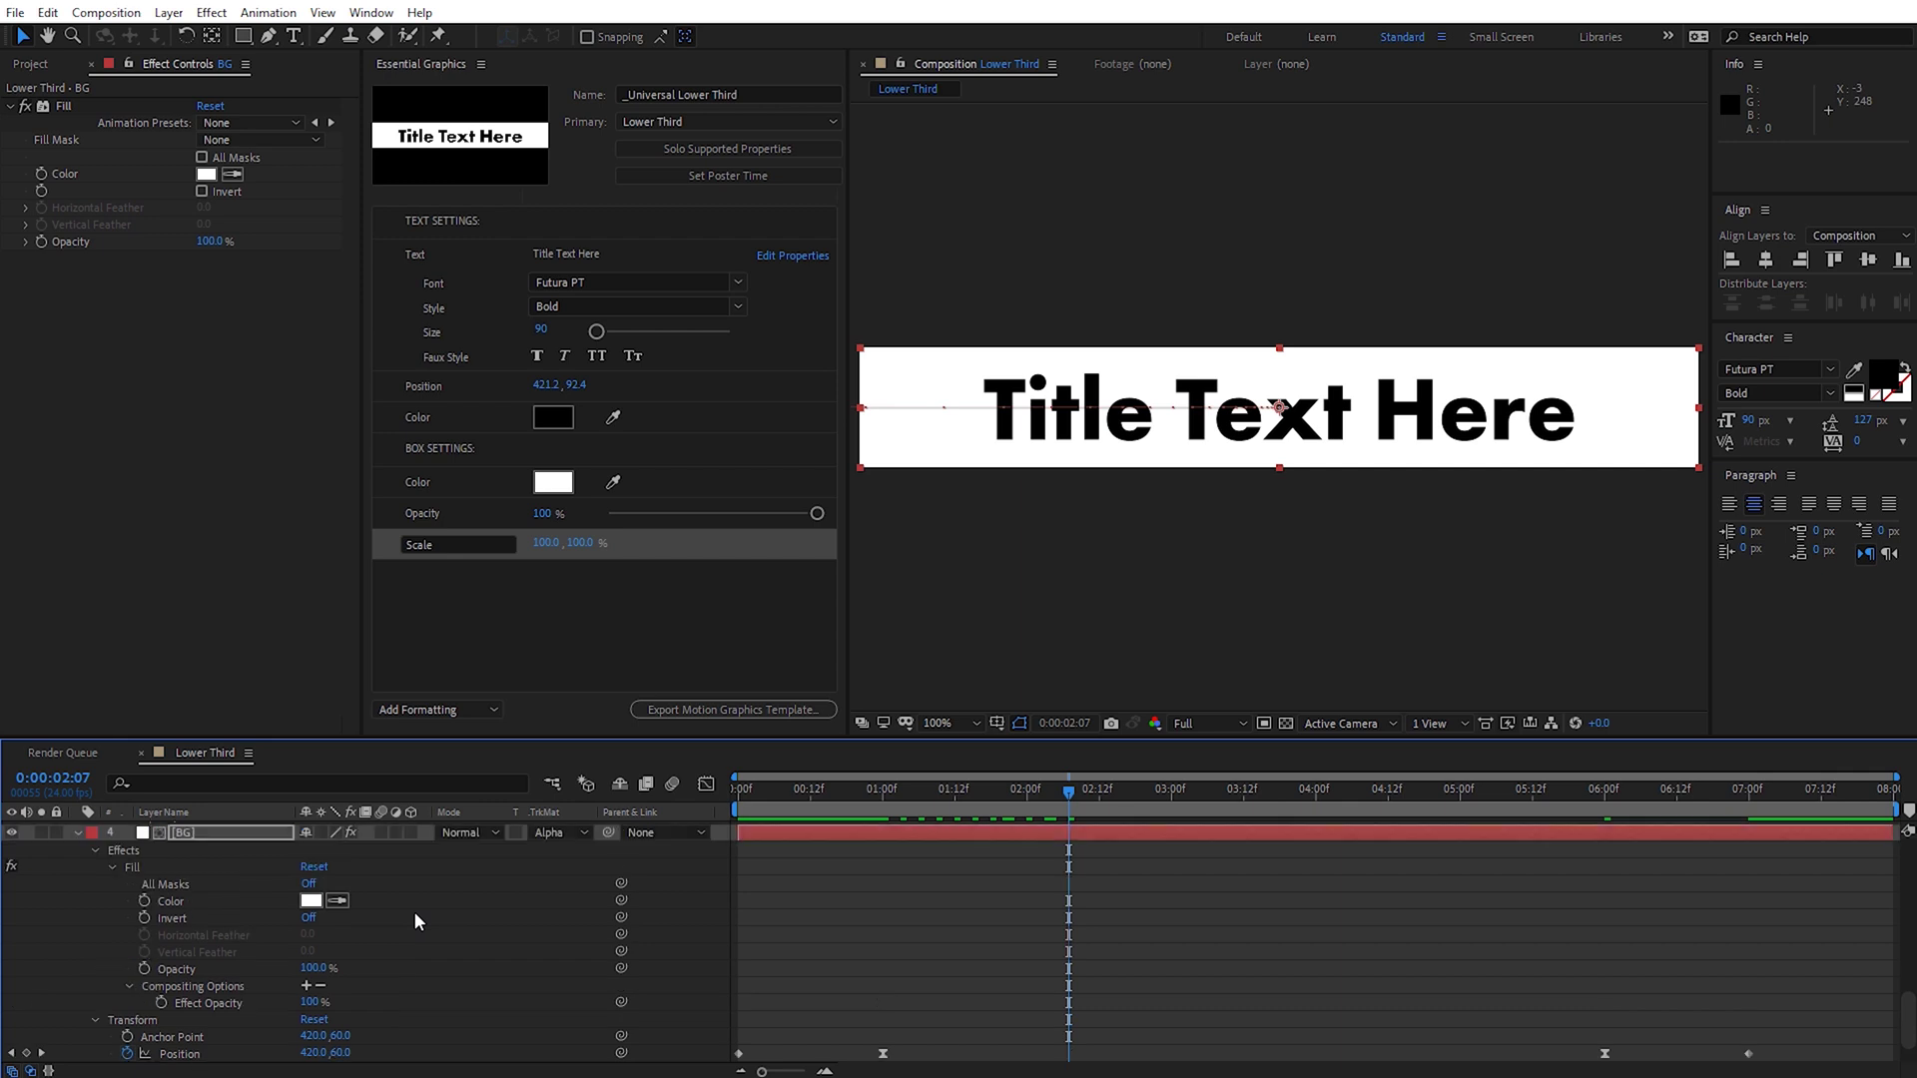
{"action": "left_click", "coordinate": [200, 868]}
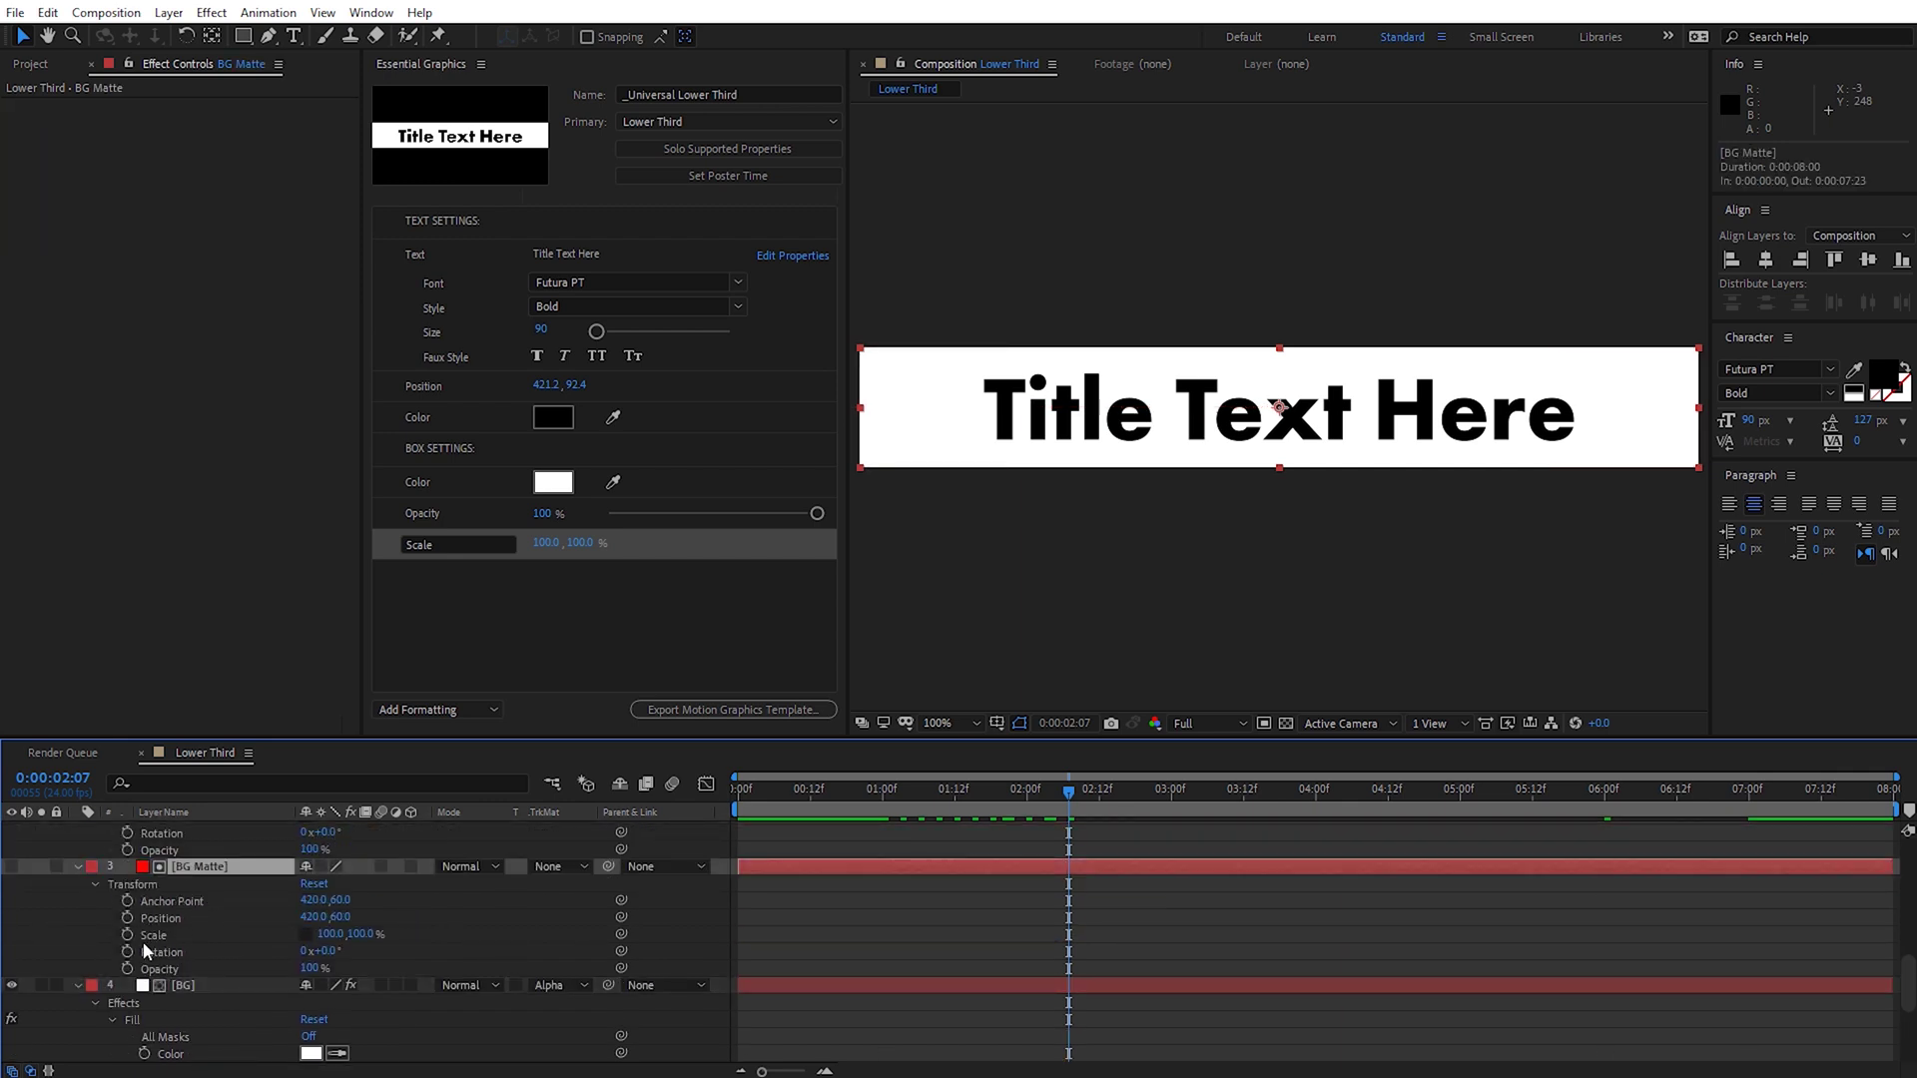
{"action": "left_click_drag", "start_coordinate": [150, 934], "coordinate": [446, 595]}
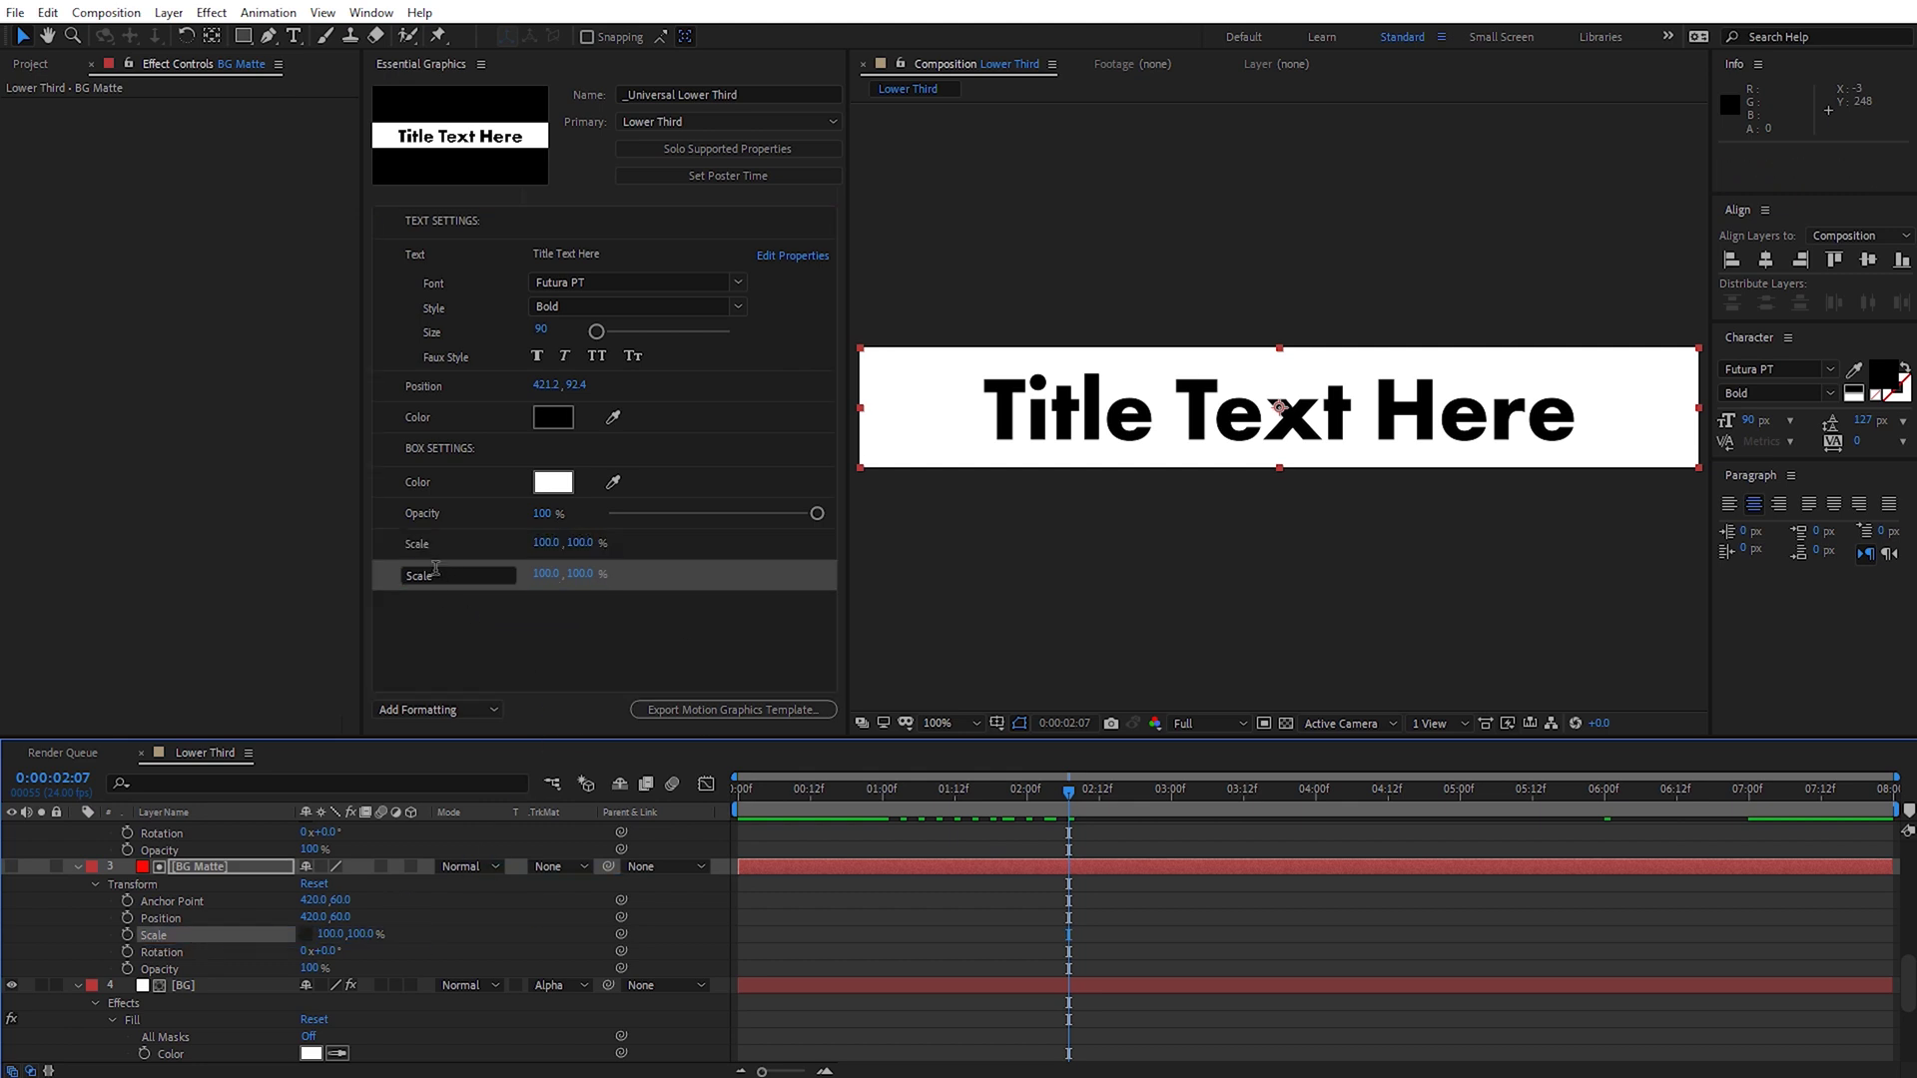
{"action": "left_click_drag", "start_coordinate": [439, 571], "coordinate": [375, 574]}
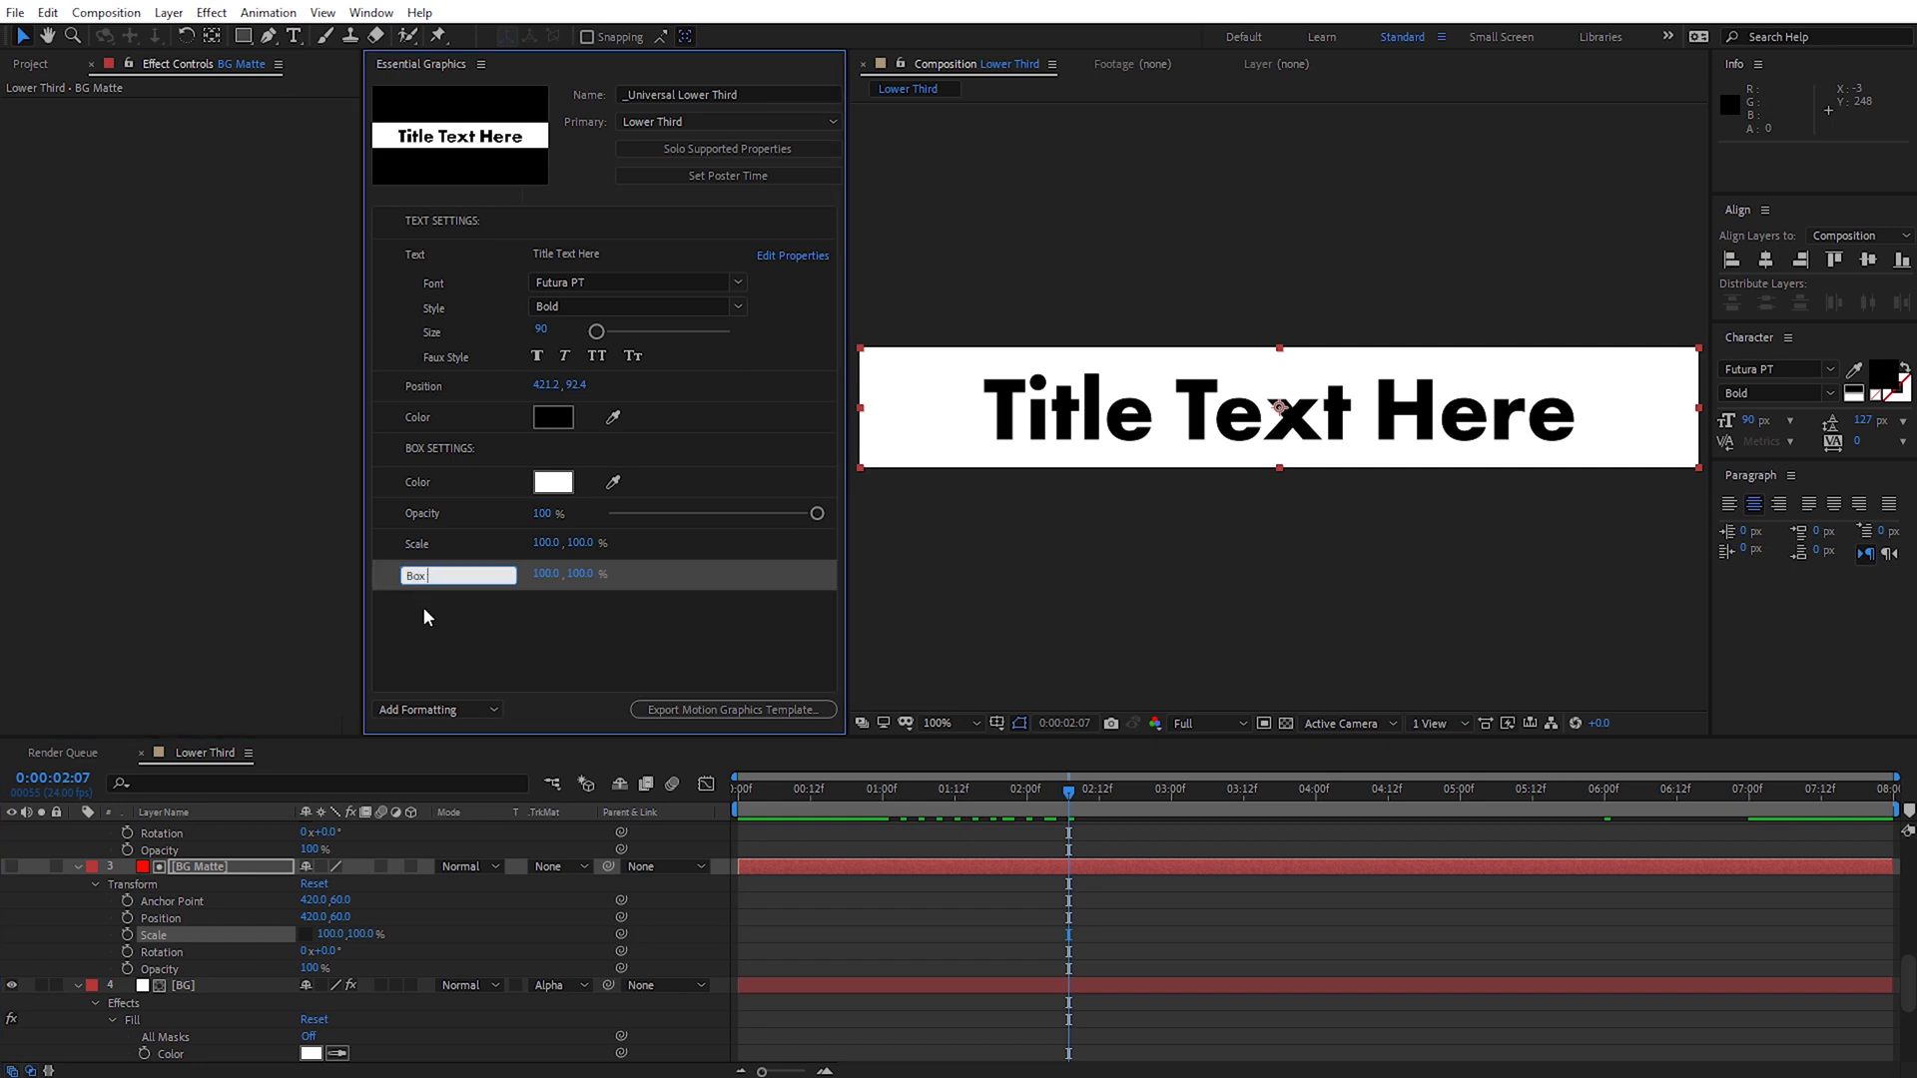
{"action": "type", "text": "Box Clip"}
{"action": "key", "text": "Return"}
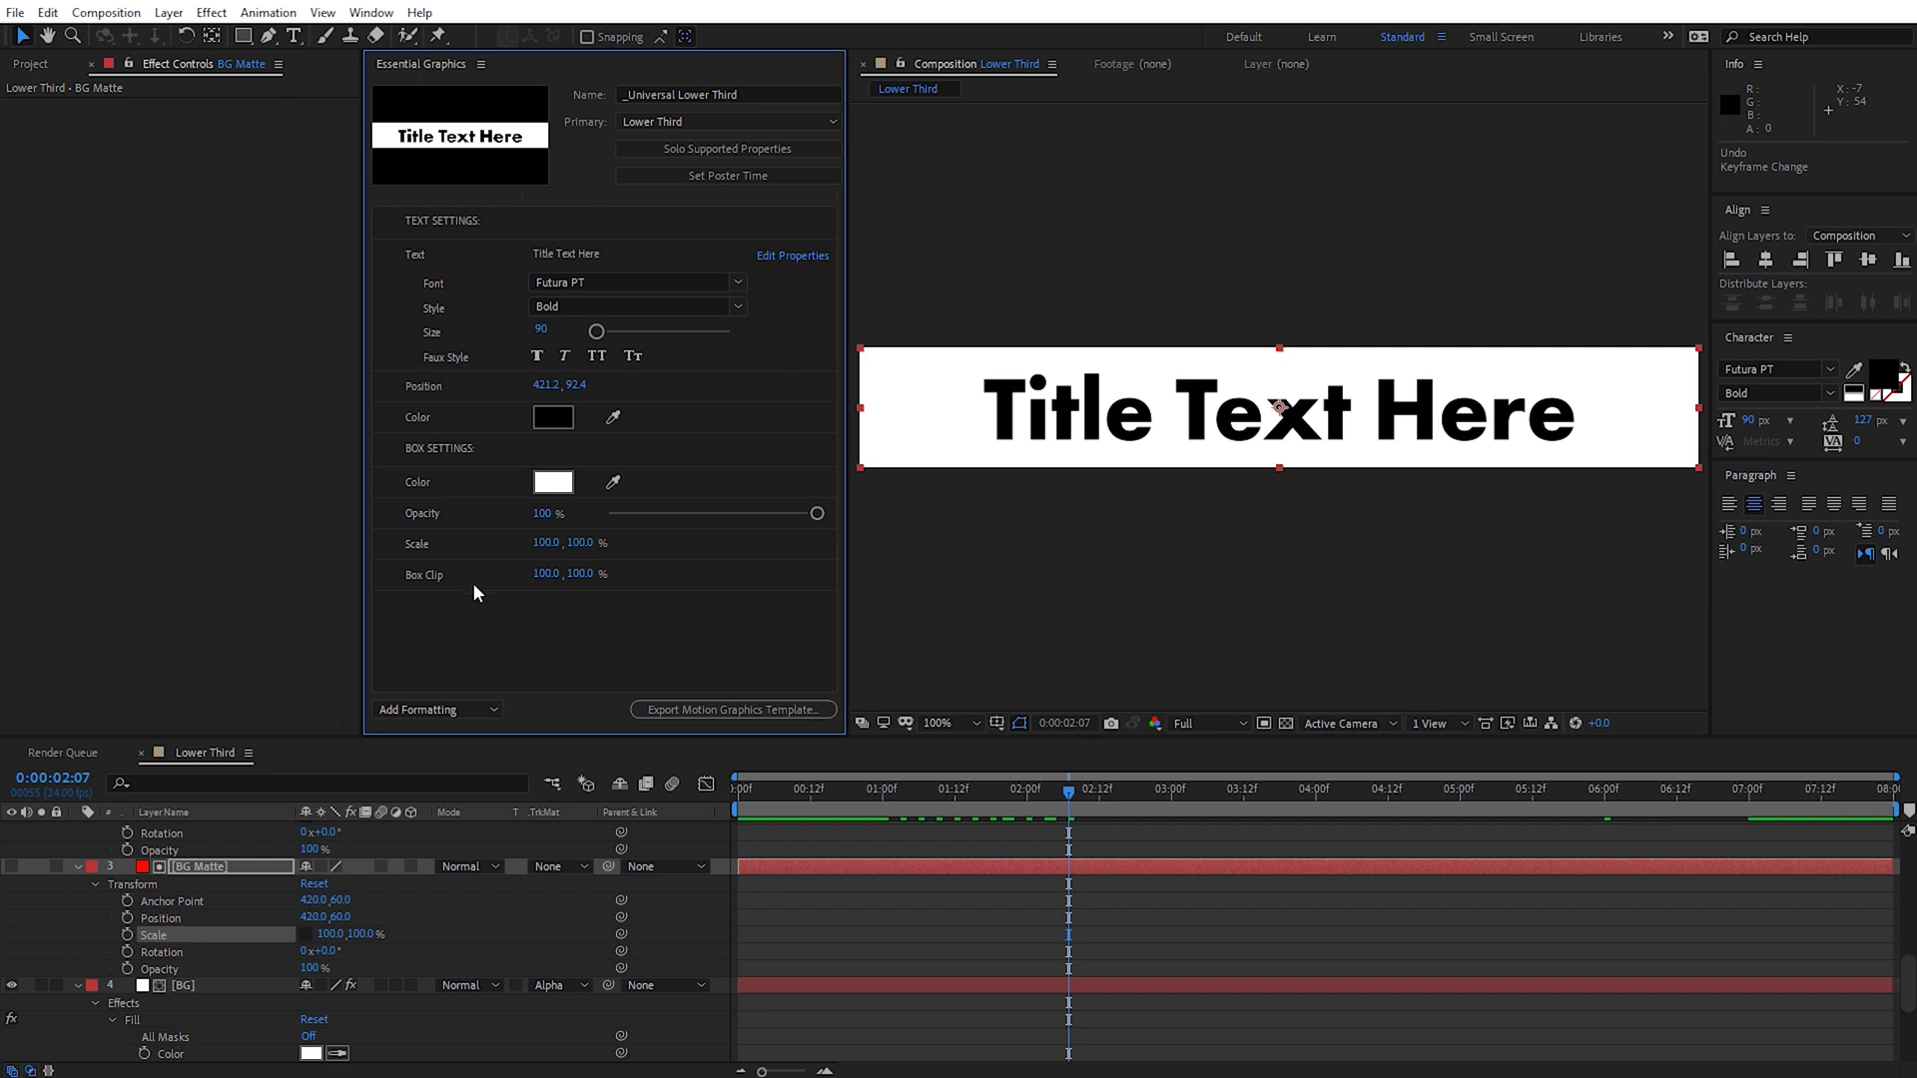
- Test the box controls by setting horizontal Scale and Box Clip to 74% and scrubbing between 0:00:00:10 and 0:00:02:03
{"action": "left_click_drag", "start_coordinate": [543, 552], "coordinate": [522, 550]}
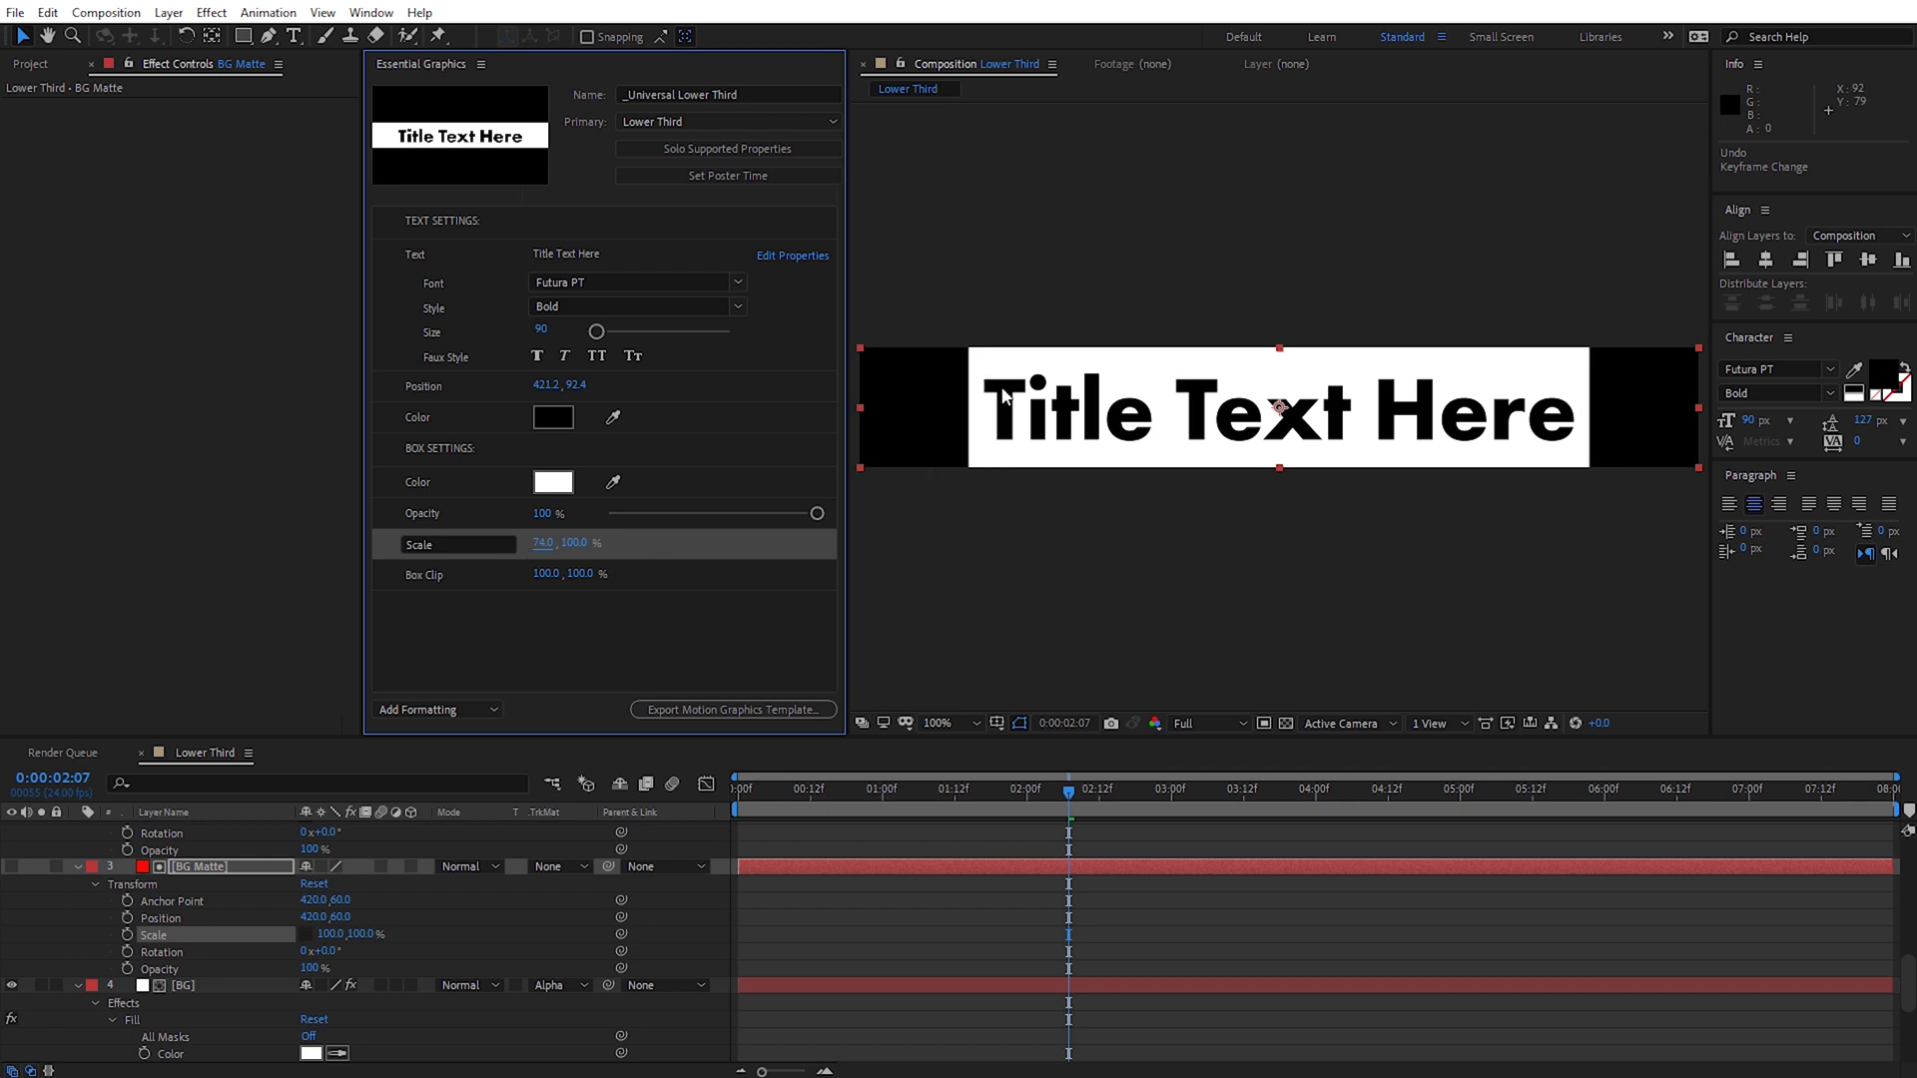
{"action": "left_click_drag", "start_coordinate": [1068, 791], "coordinate": [798, 787]}
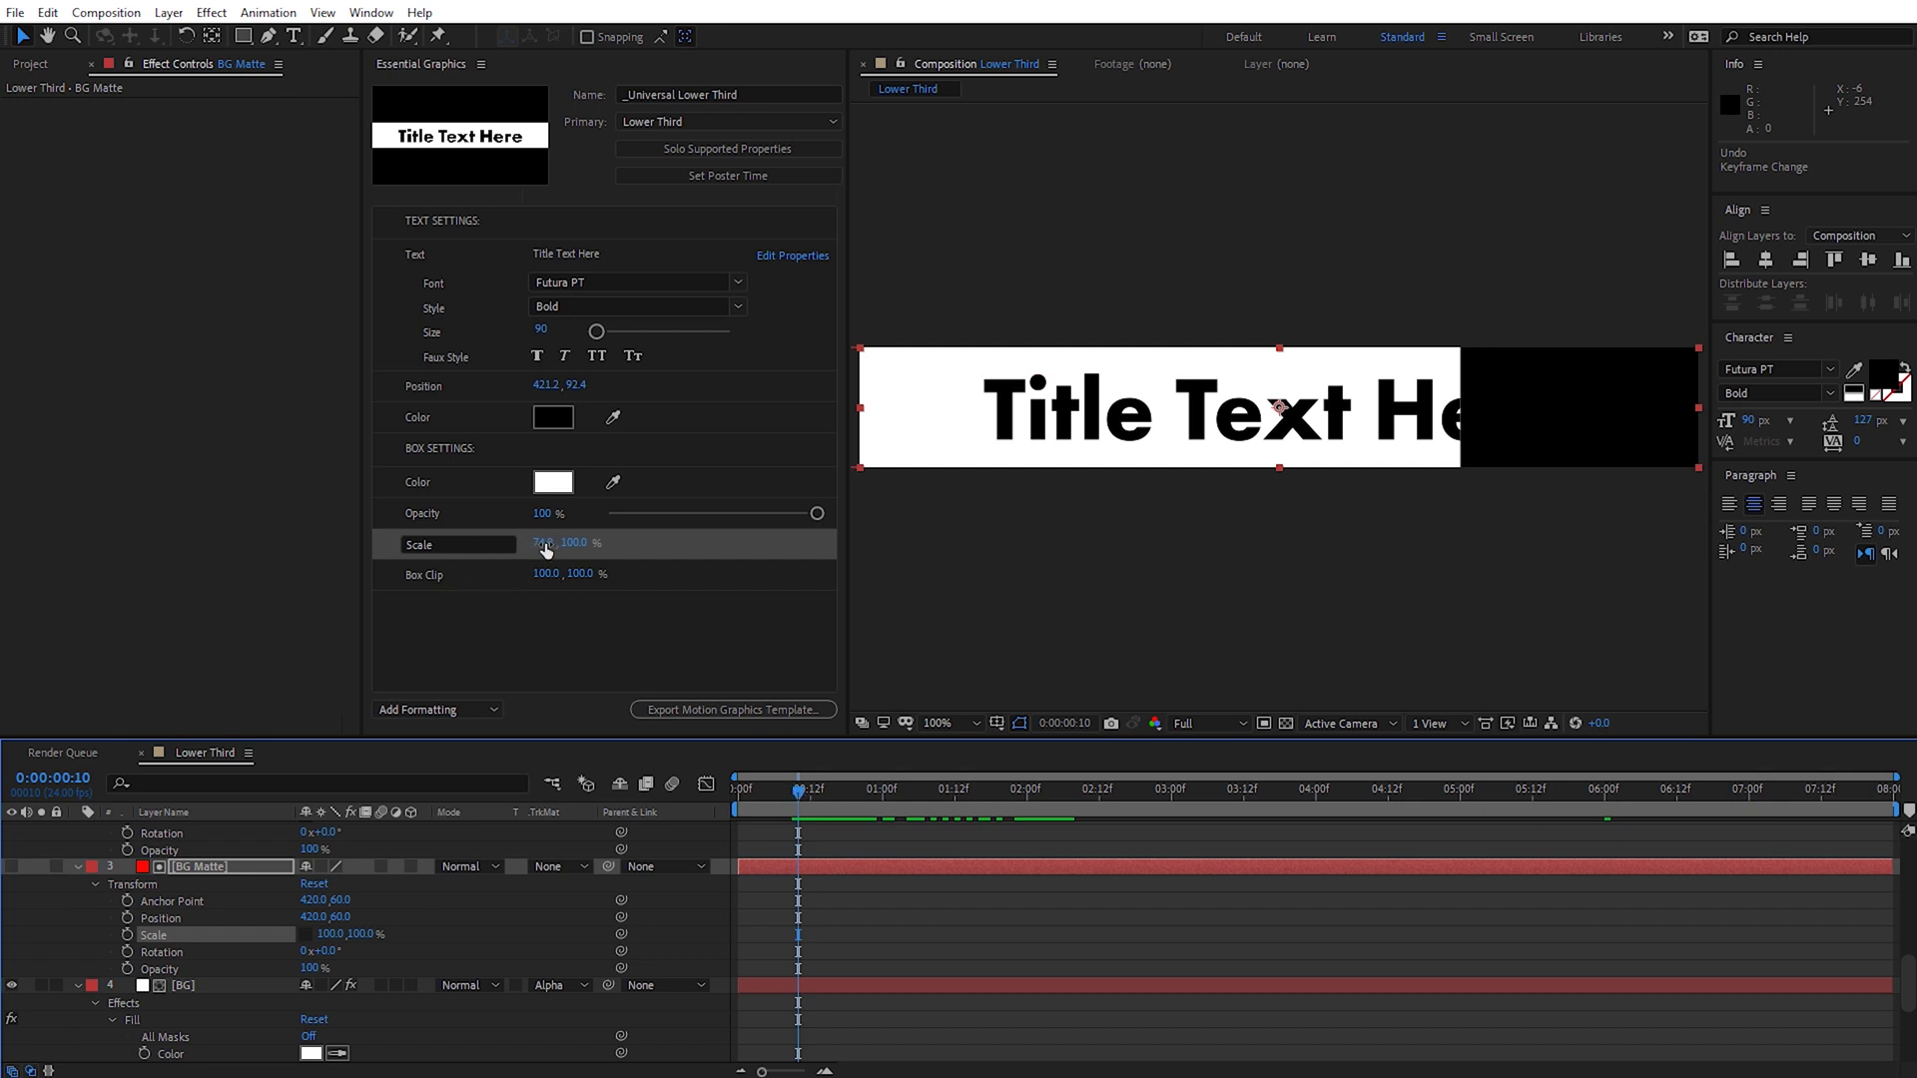
{"action": "left_click", "coordinate": [545, 575]}
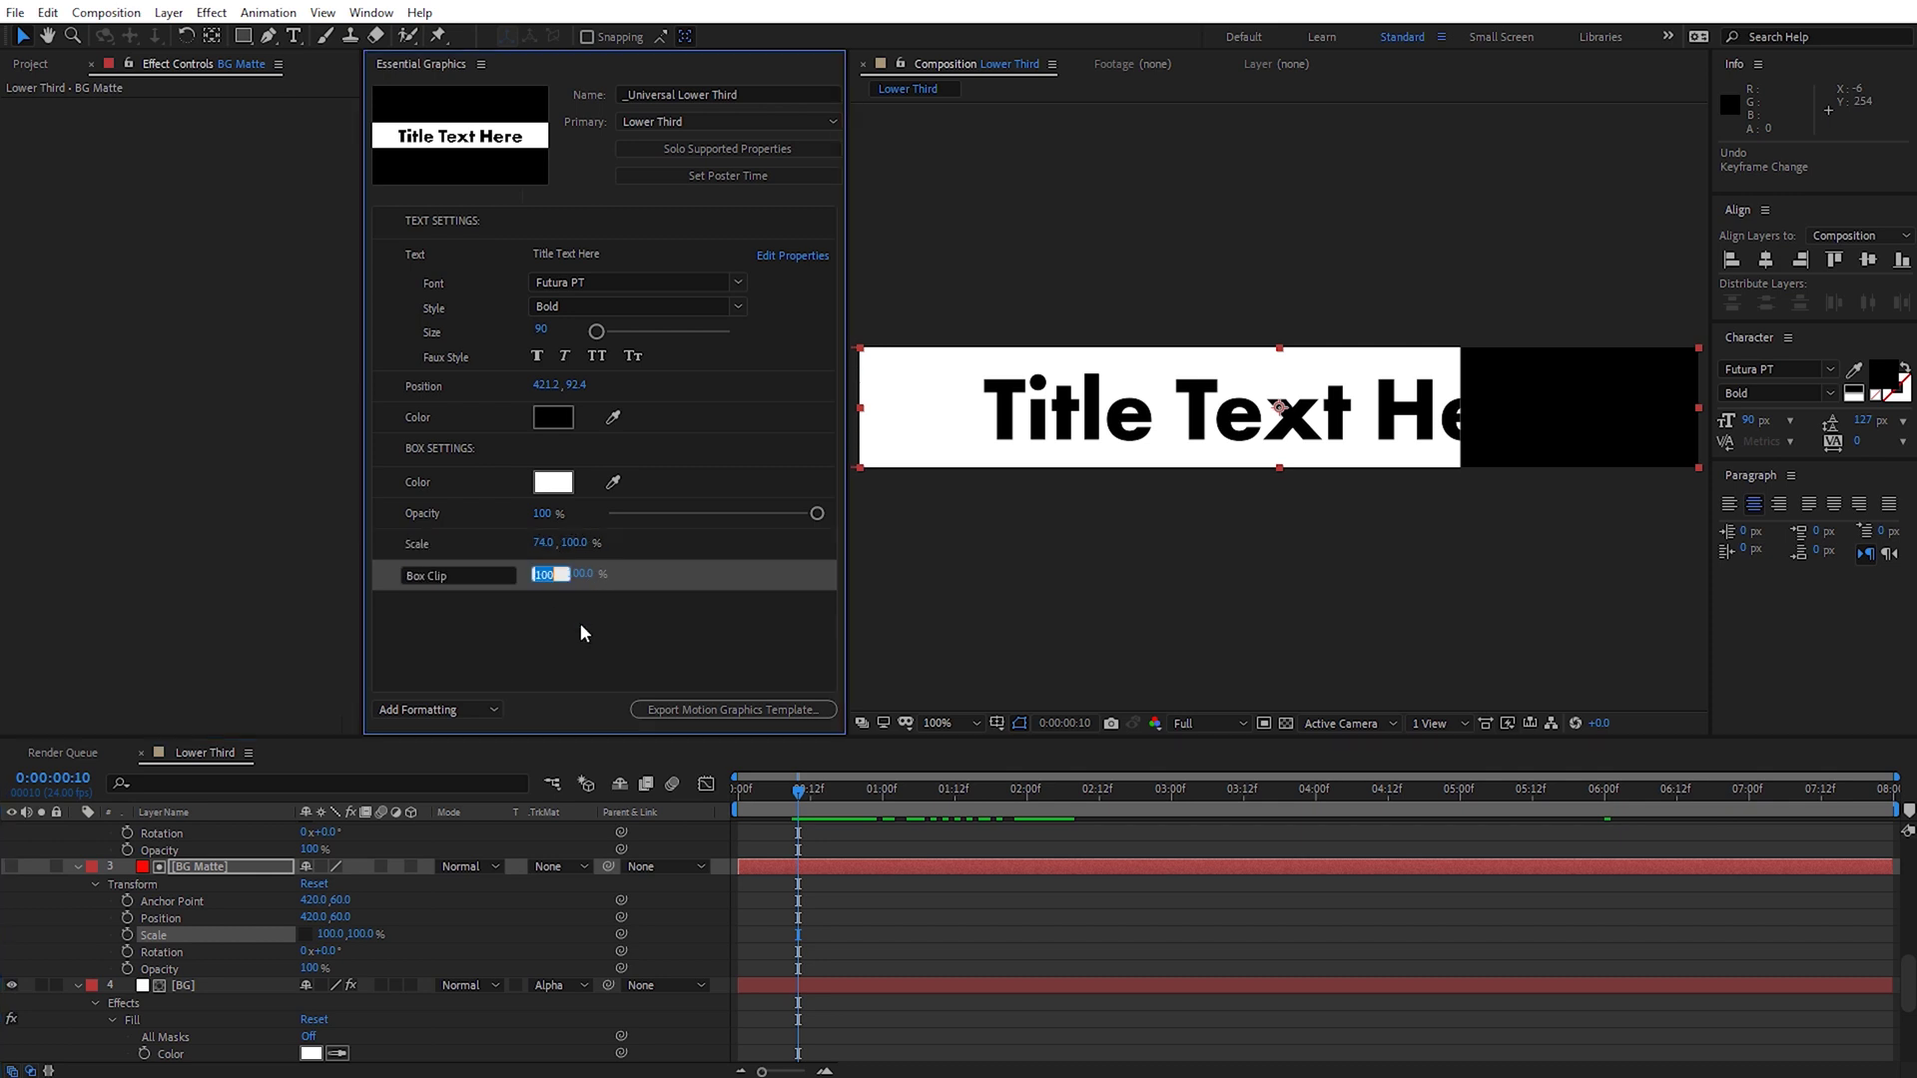
{"action": "type", "text": "74"}
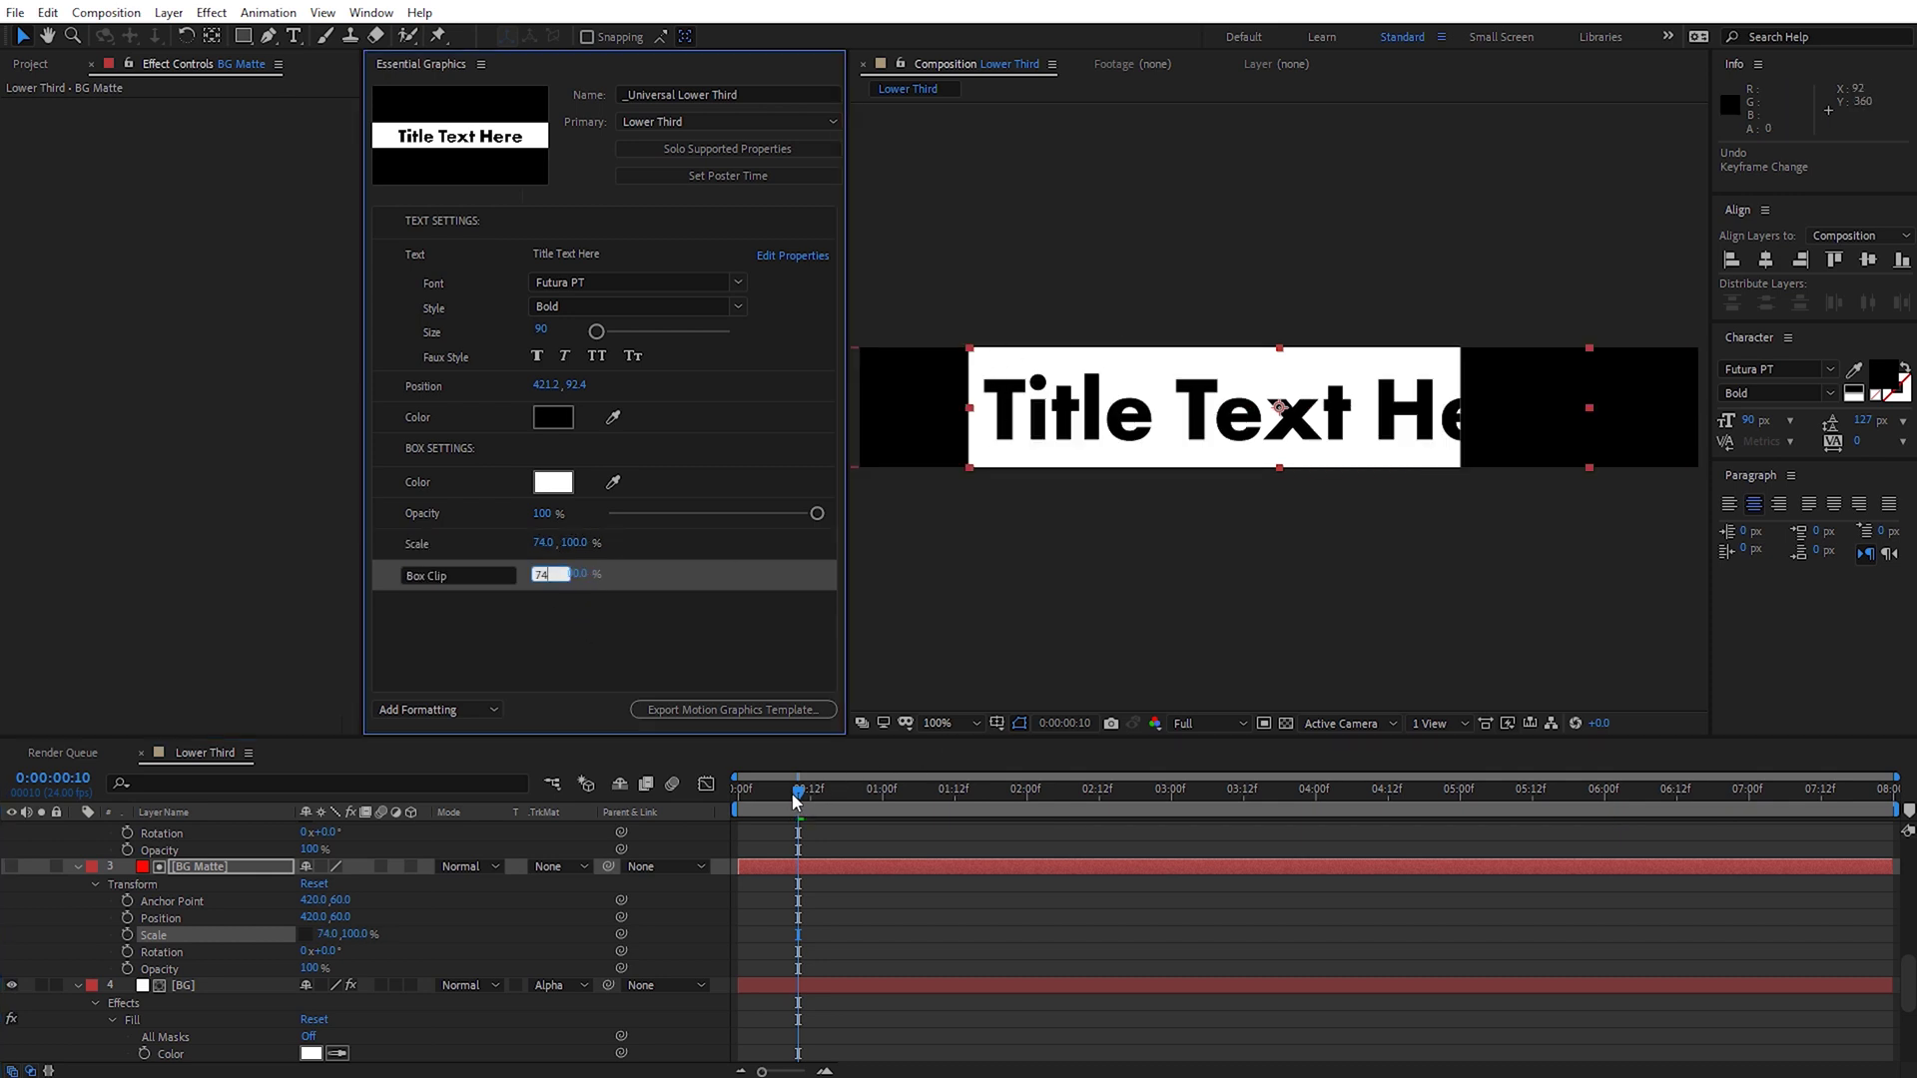
{"action": "left_click_drag", "start_coordinate": [796, 791], "coordinate": [1046, 799]}
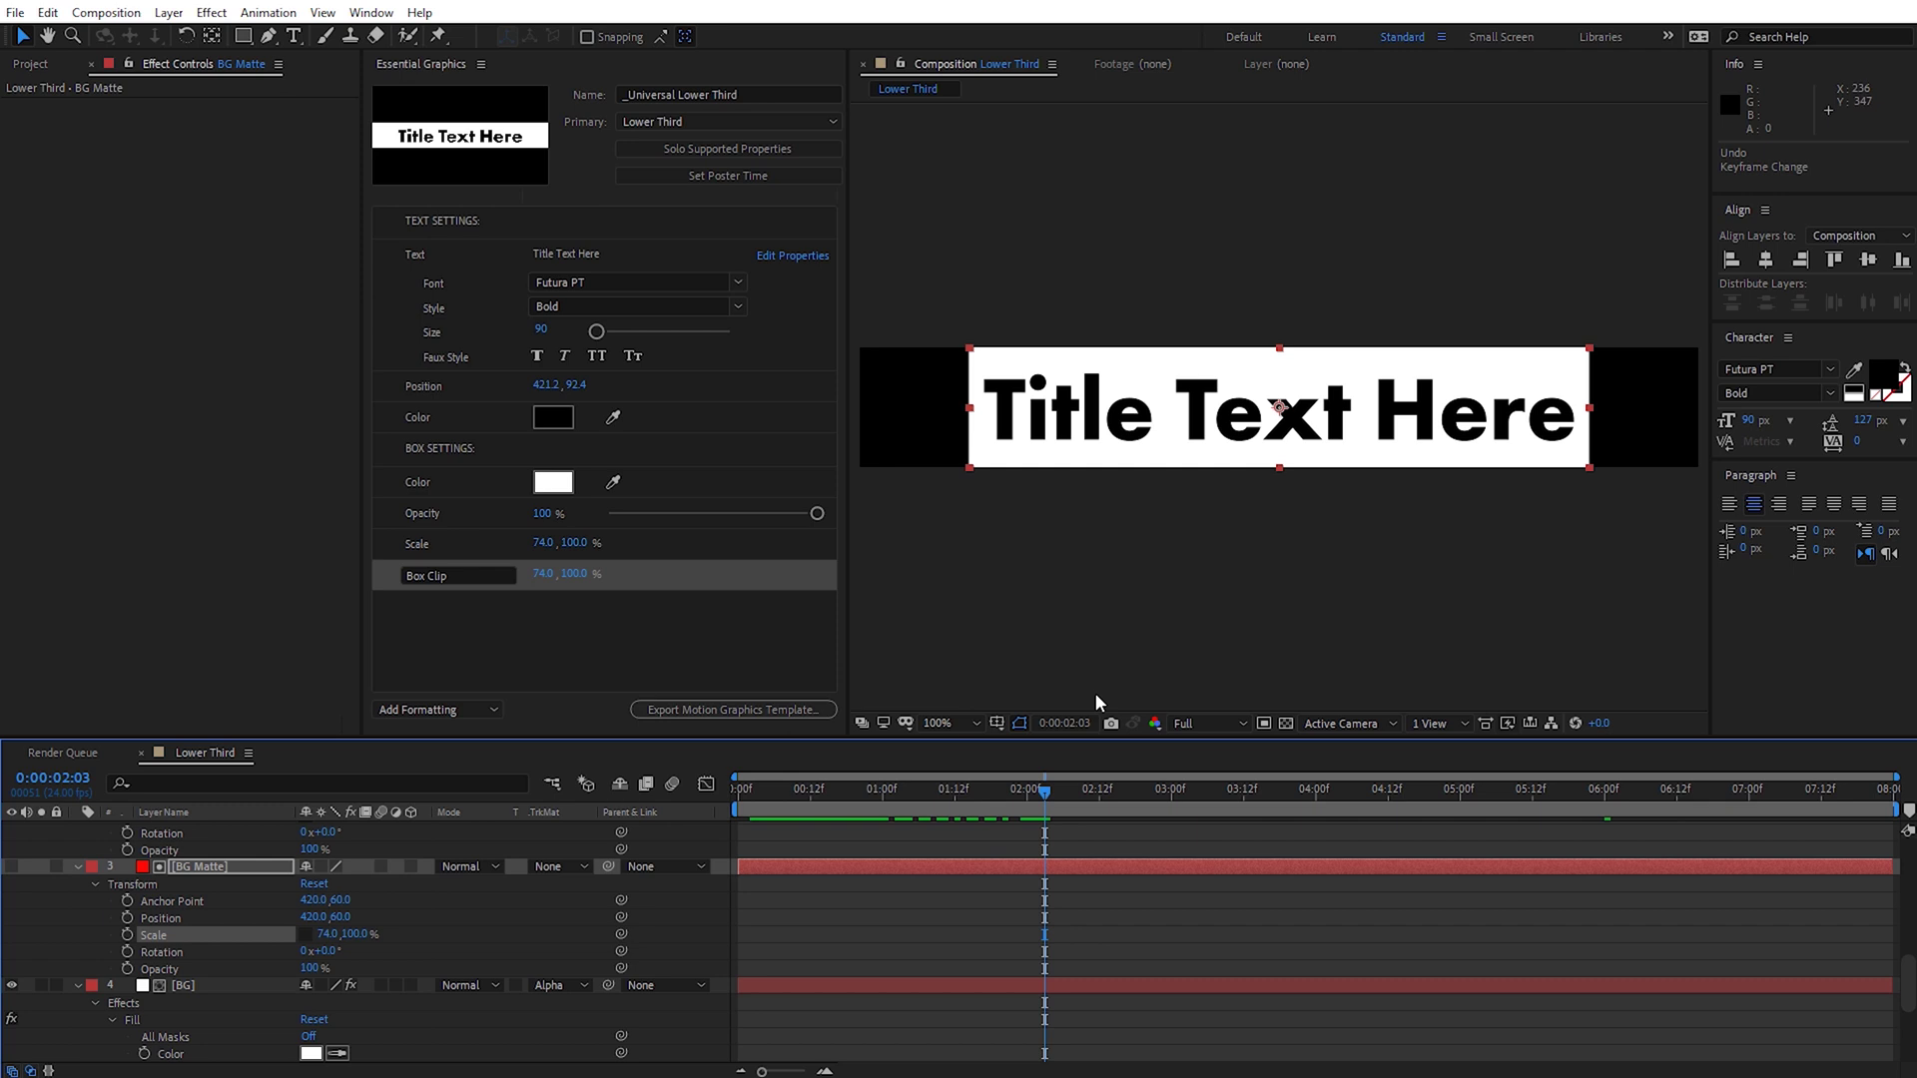
- Reset the horizontal values of the Box Clip and box Scale controls to 100%
{"action": "left_click", "coordinate": [575, 633]}
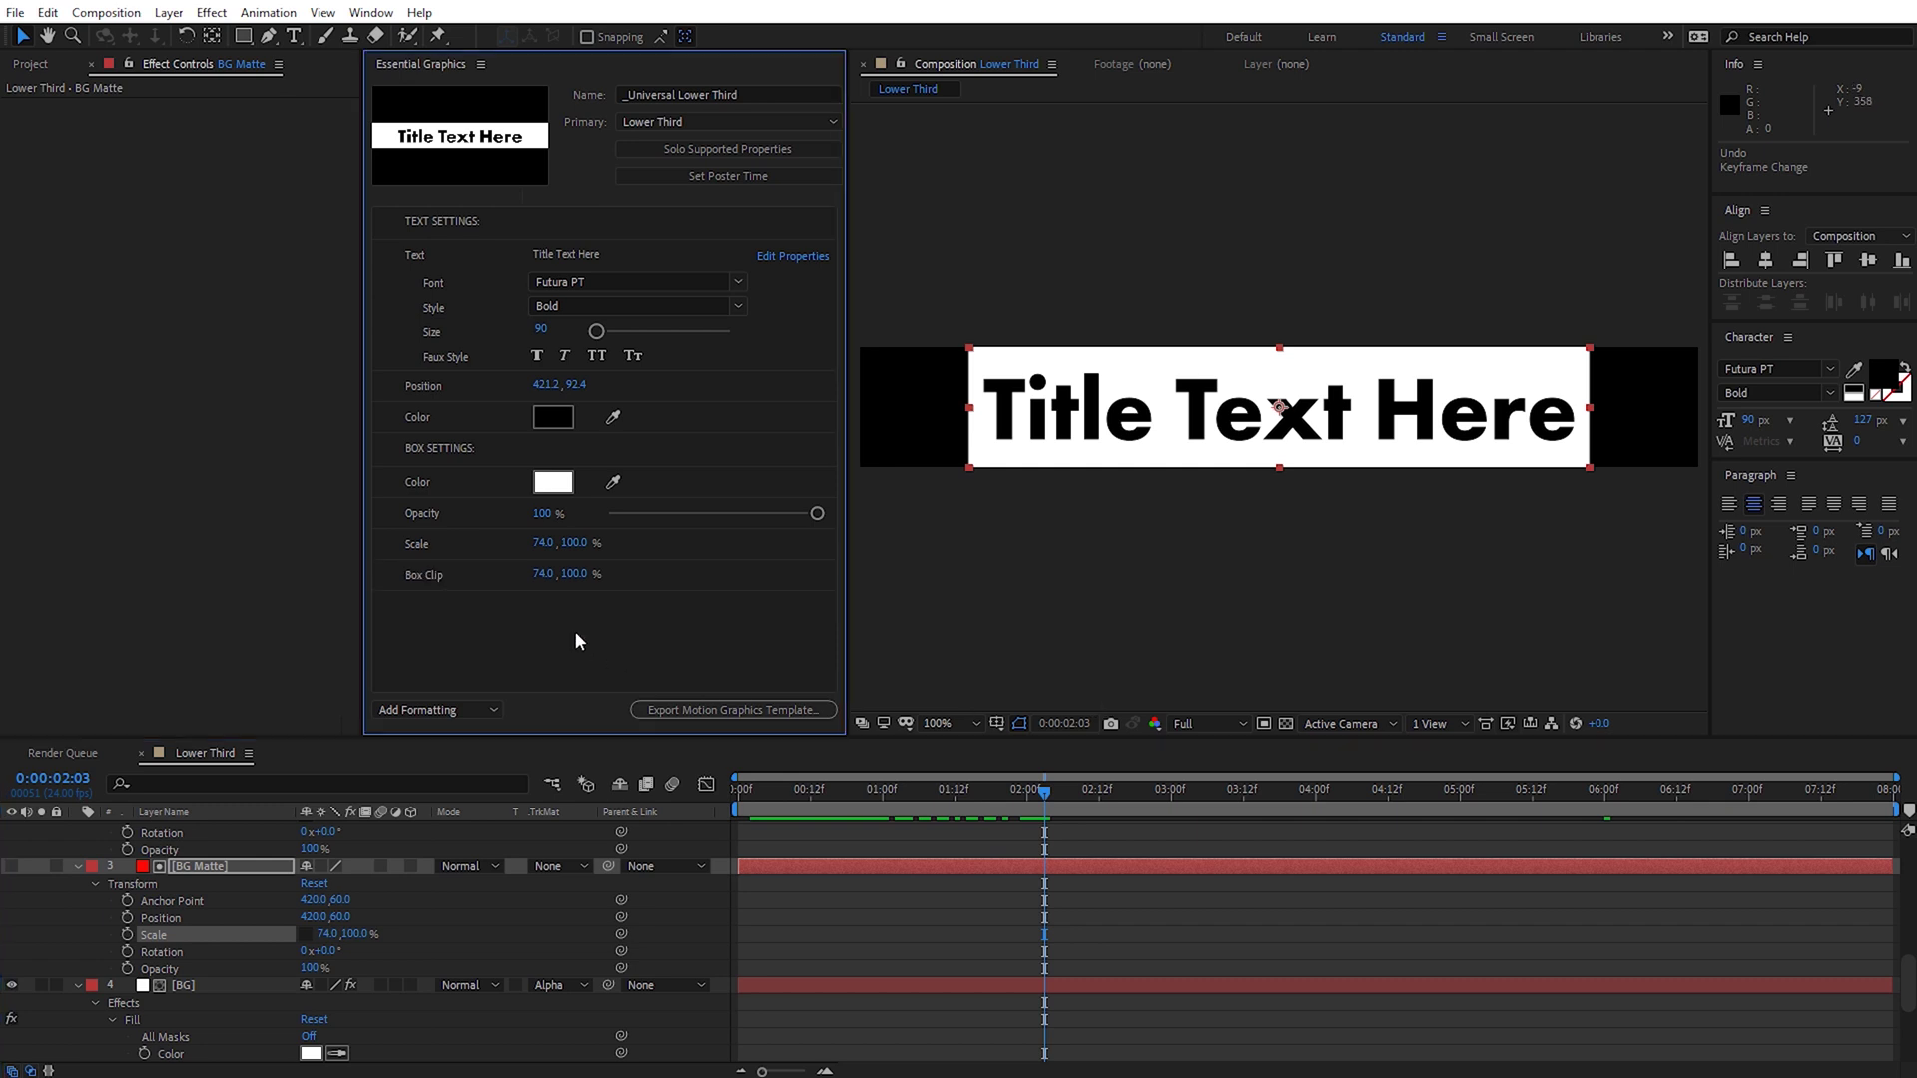
{"action": "left_click", "coordinate": [541, 574]}
{"action": "type", "text": "100"}
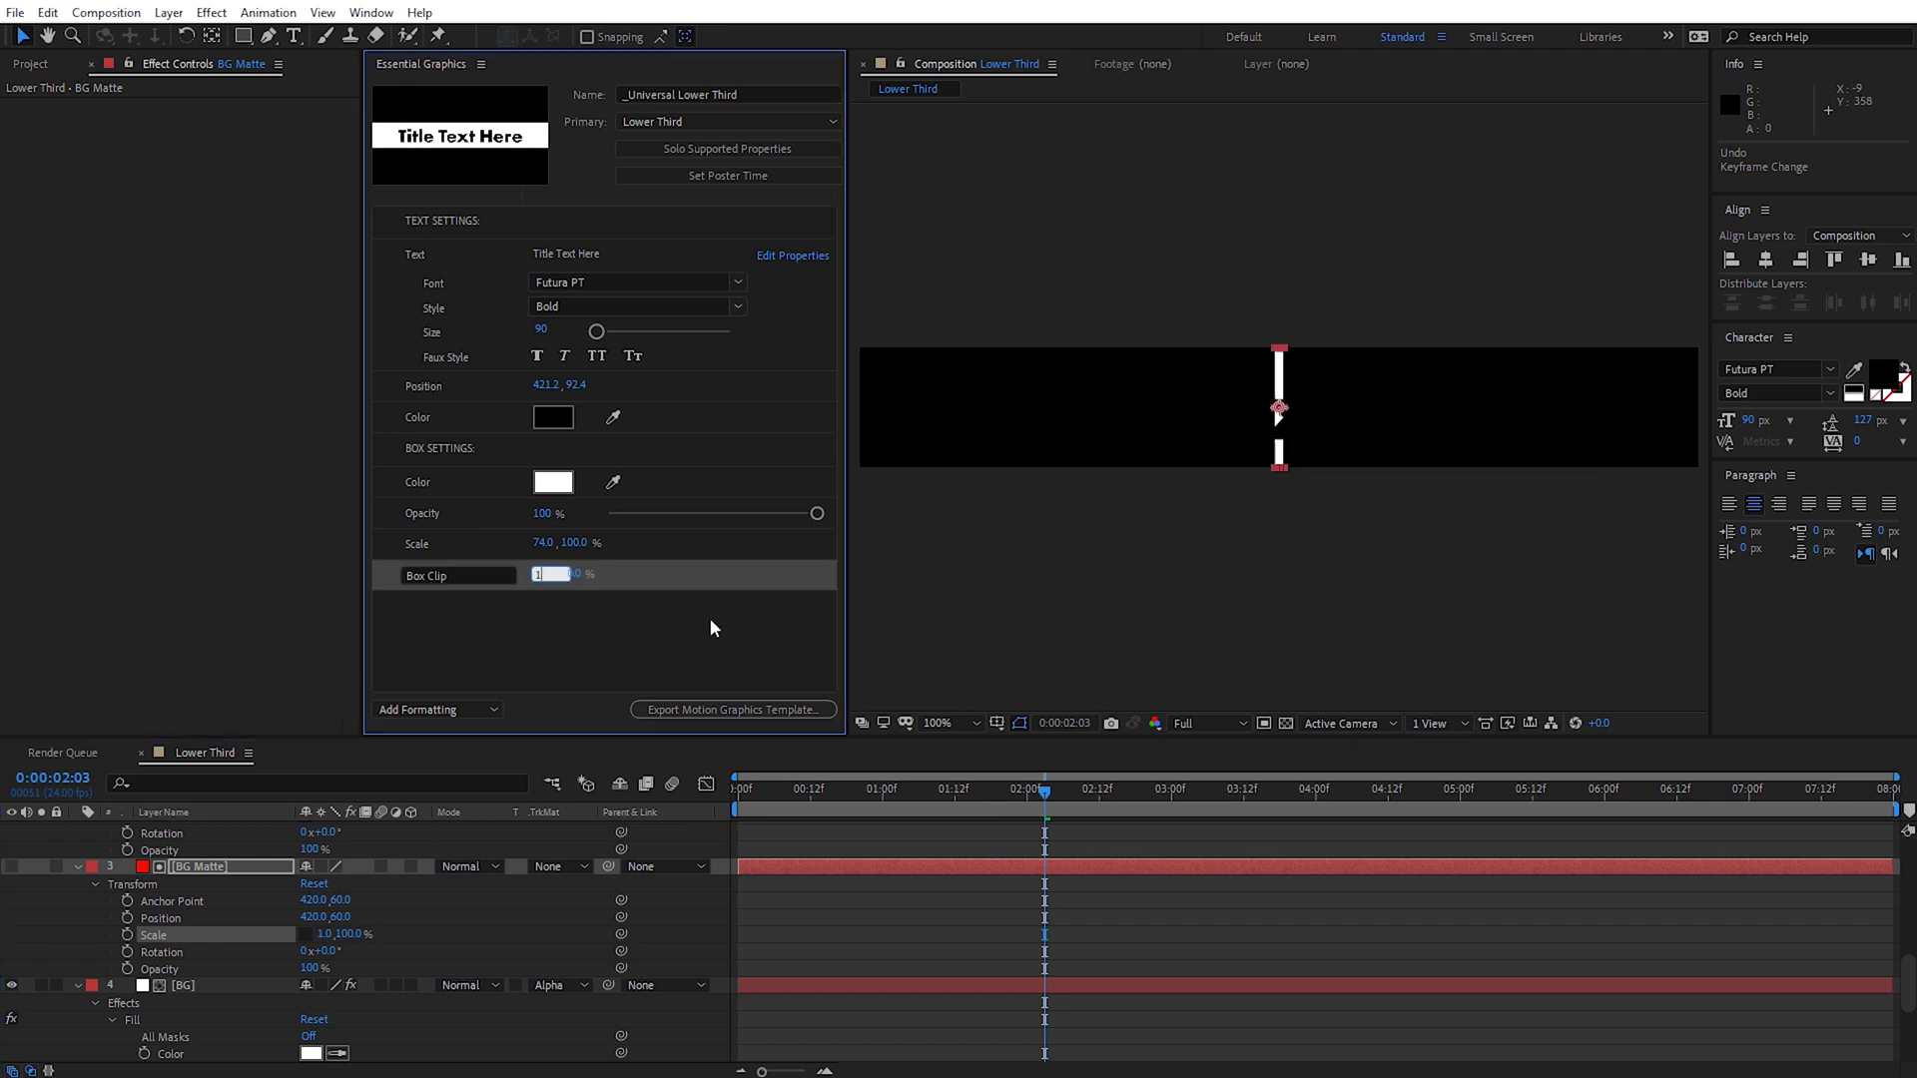
{"action": "left_click", "coordinate": [545, 543]}
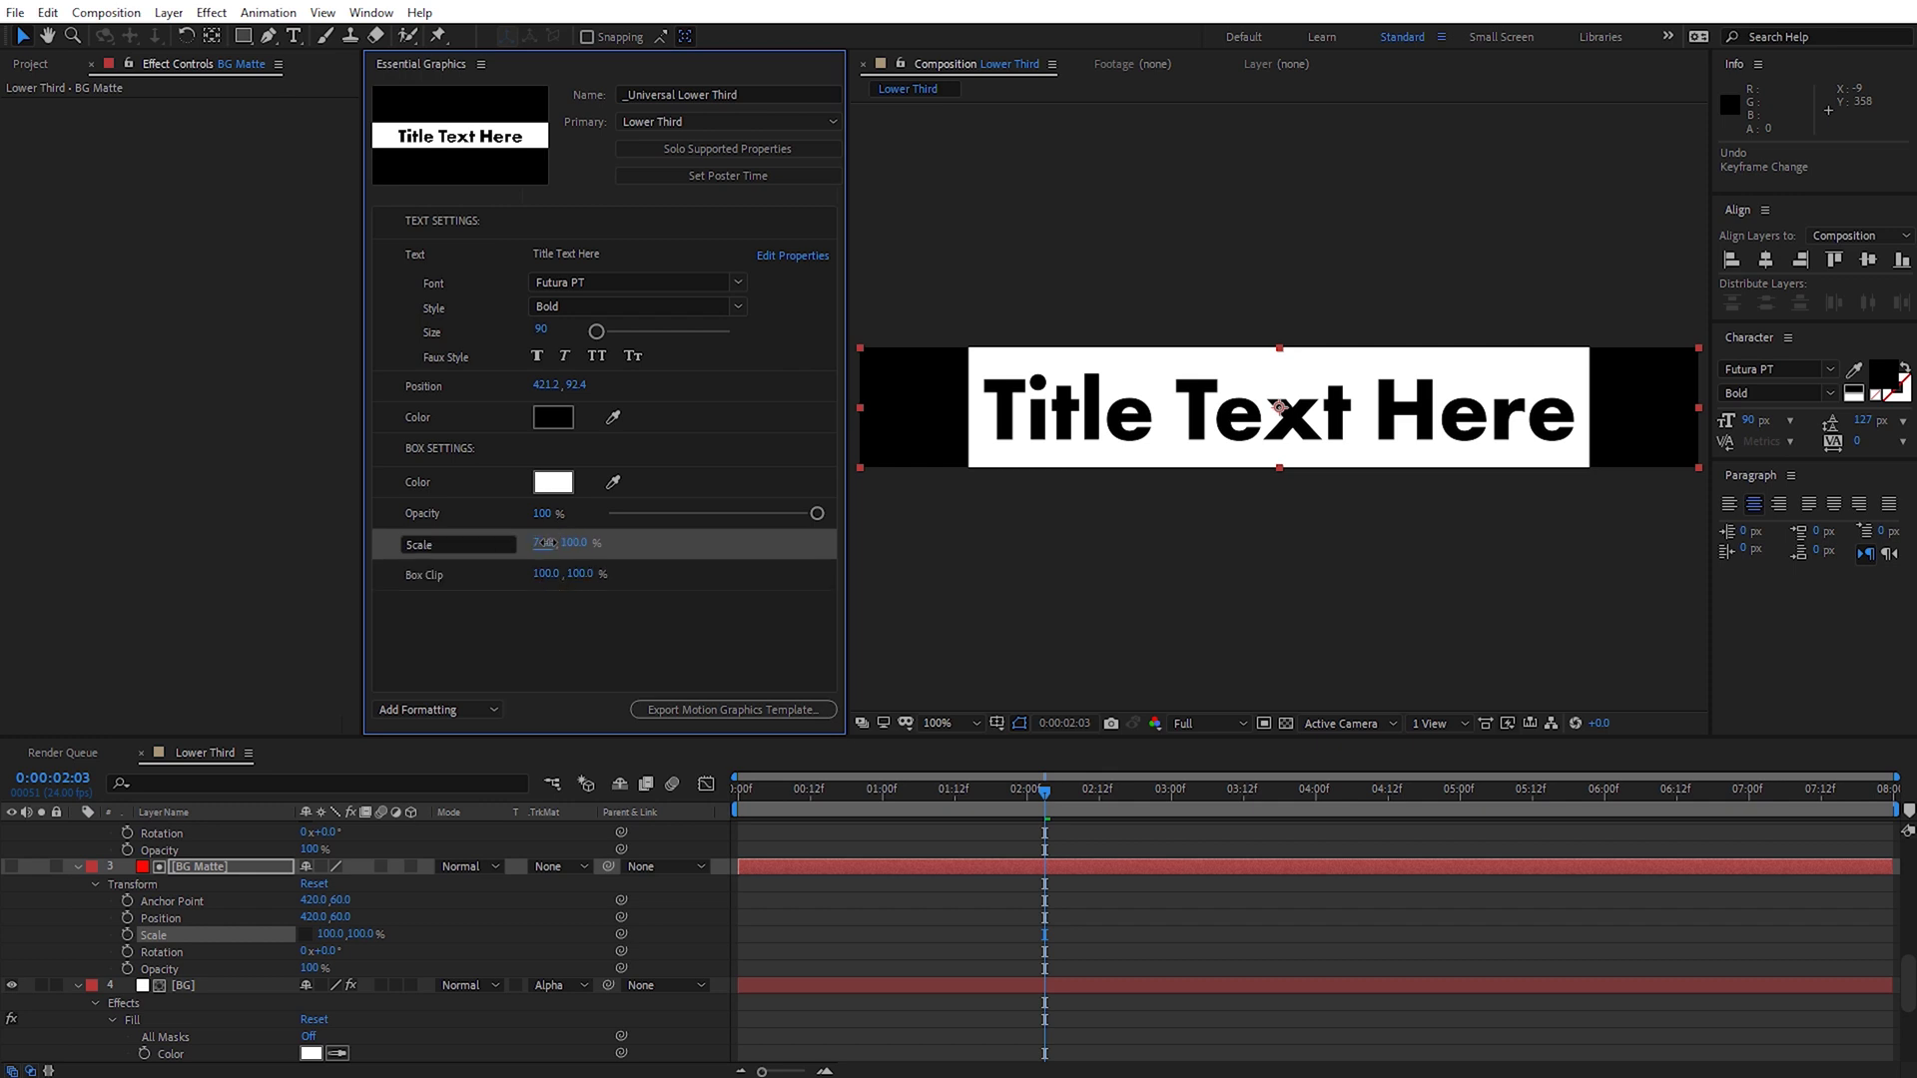
{"action": "type", "text": "100"}
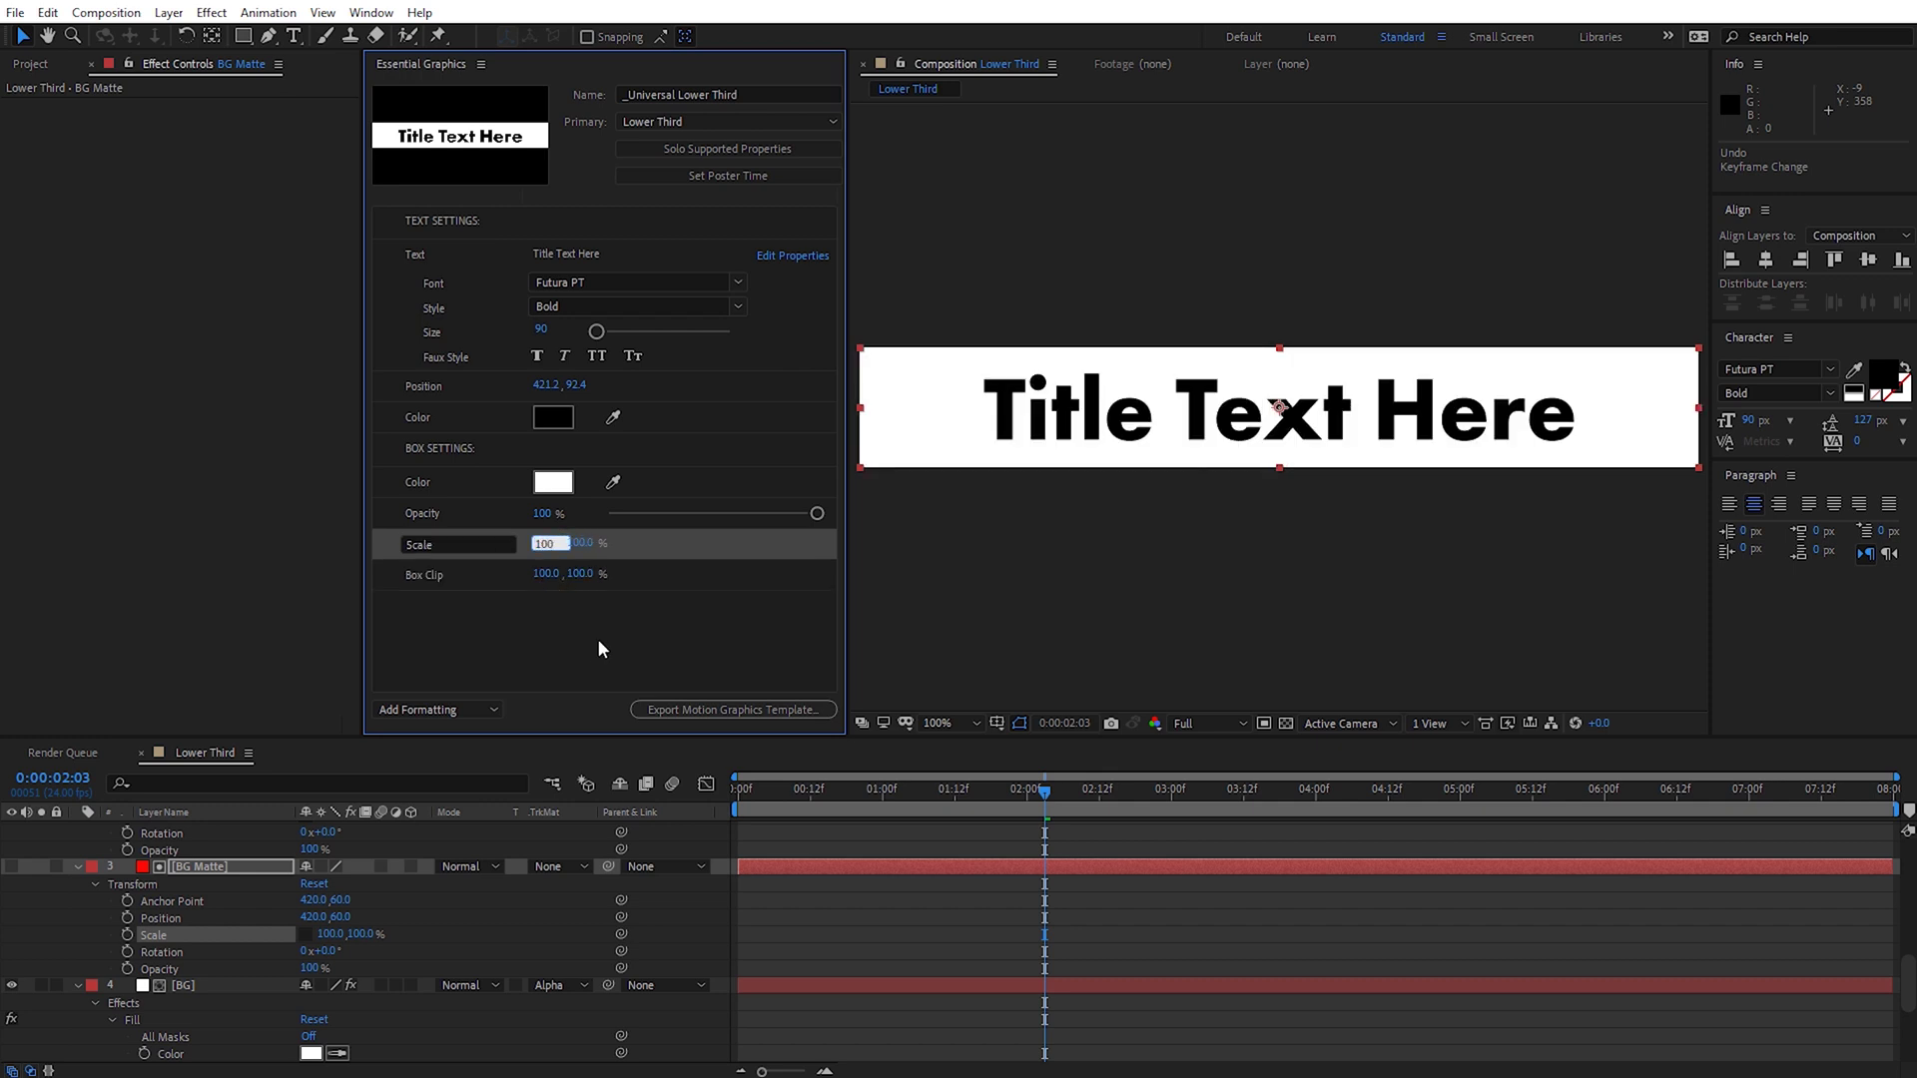
{"action": "left_click", "coordinate": [599, 641]}
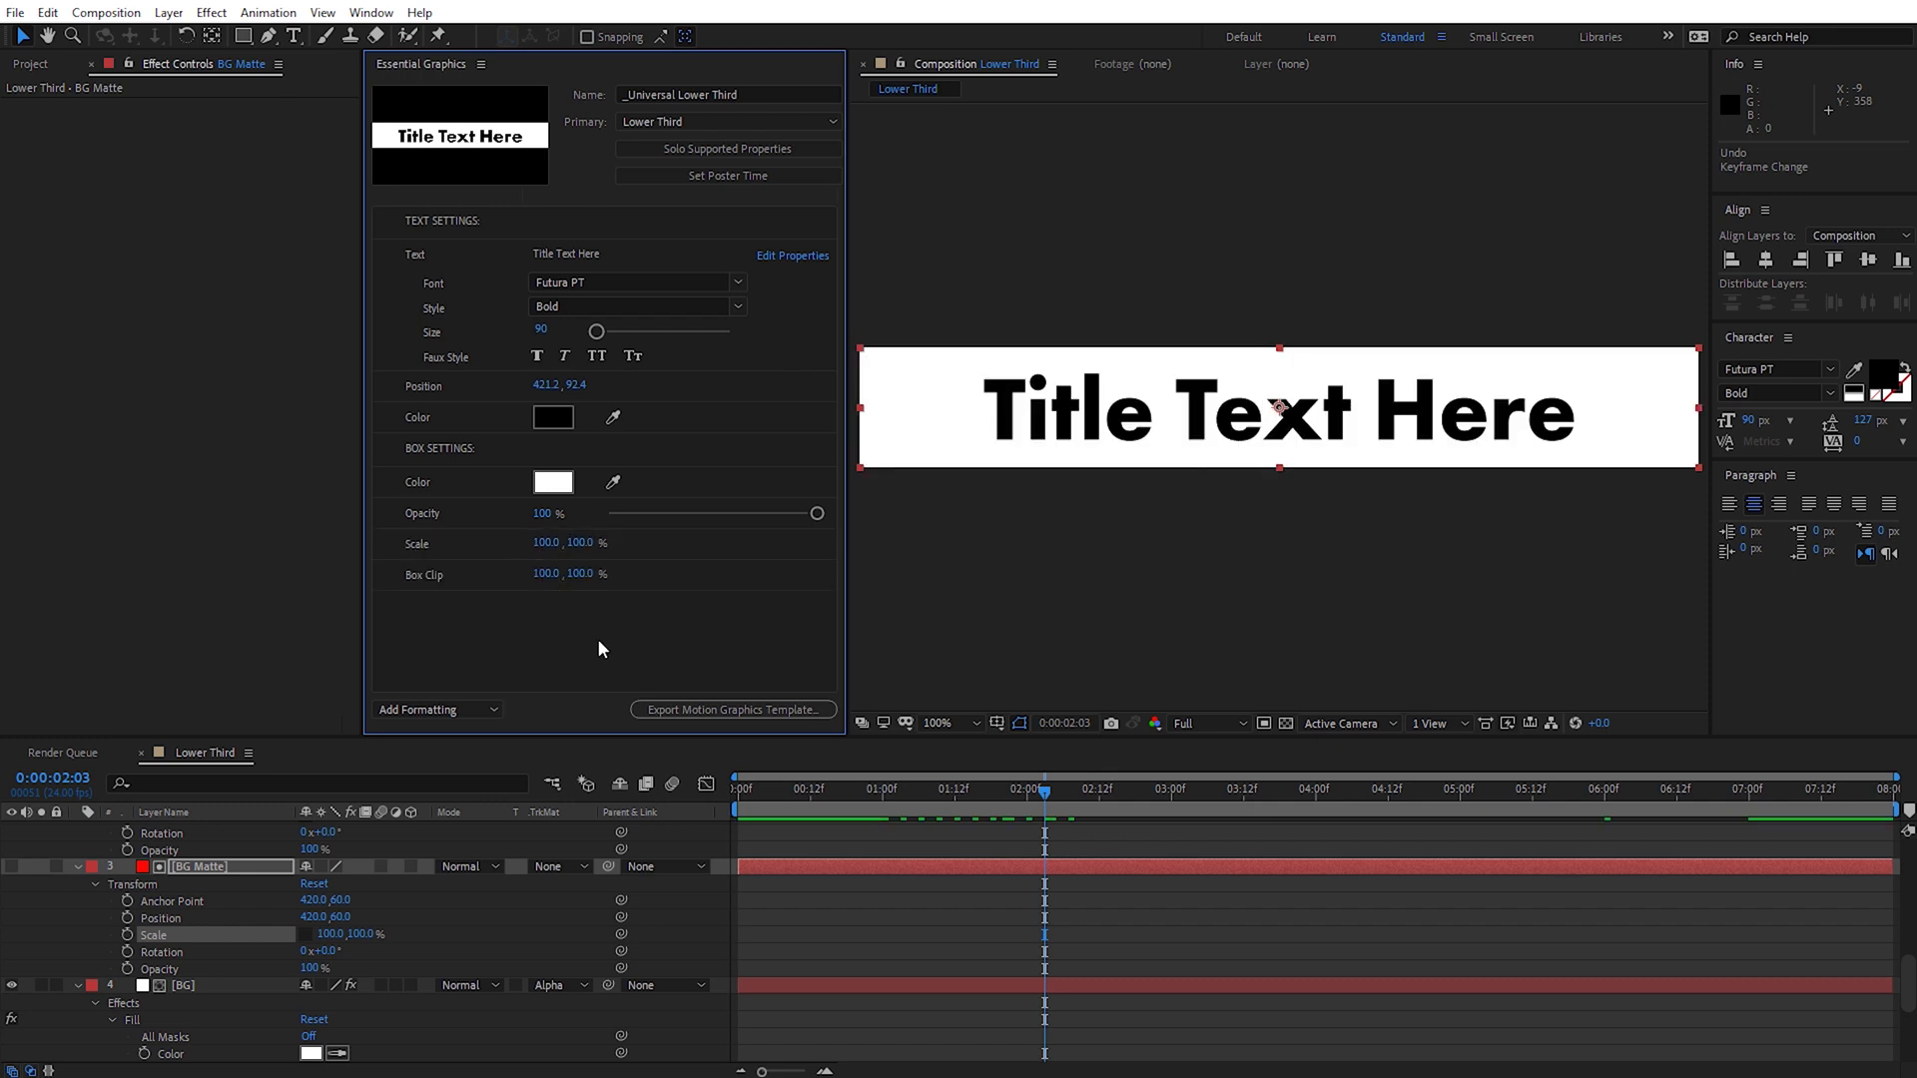
- Save the project and export the Motion Graphics template to the local drive as _Universal Lower Third in the Lower Thirds Template Folder
{"action": "left_click", "coordinate": [696, 710]}
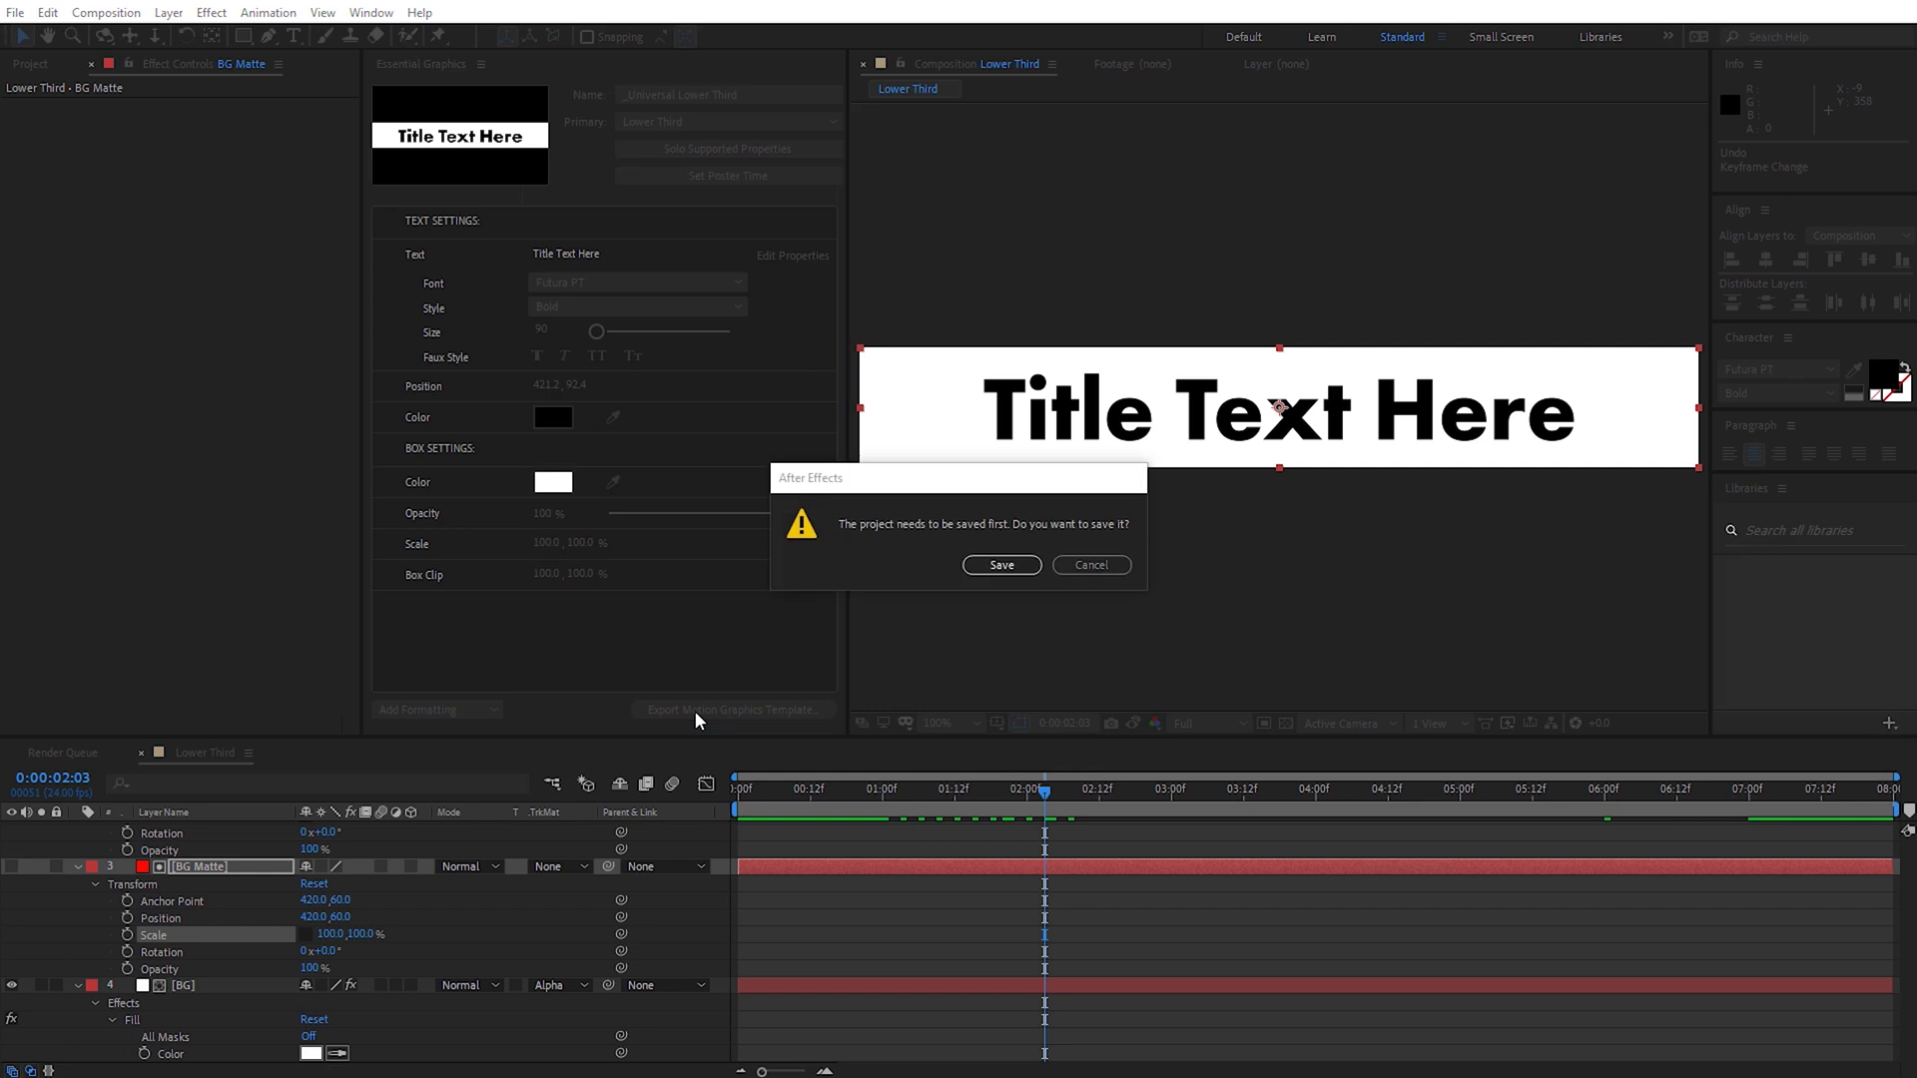
{"action": "left_click", "coordinate": [992, 571]}
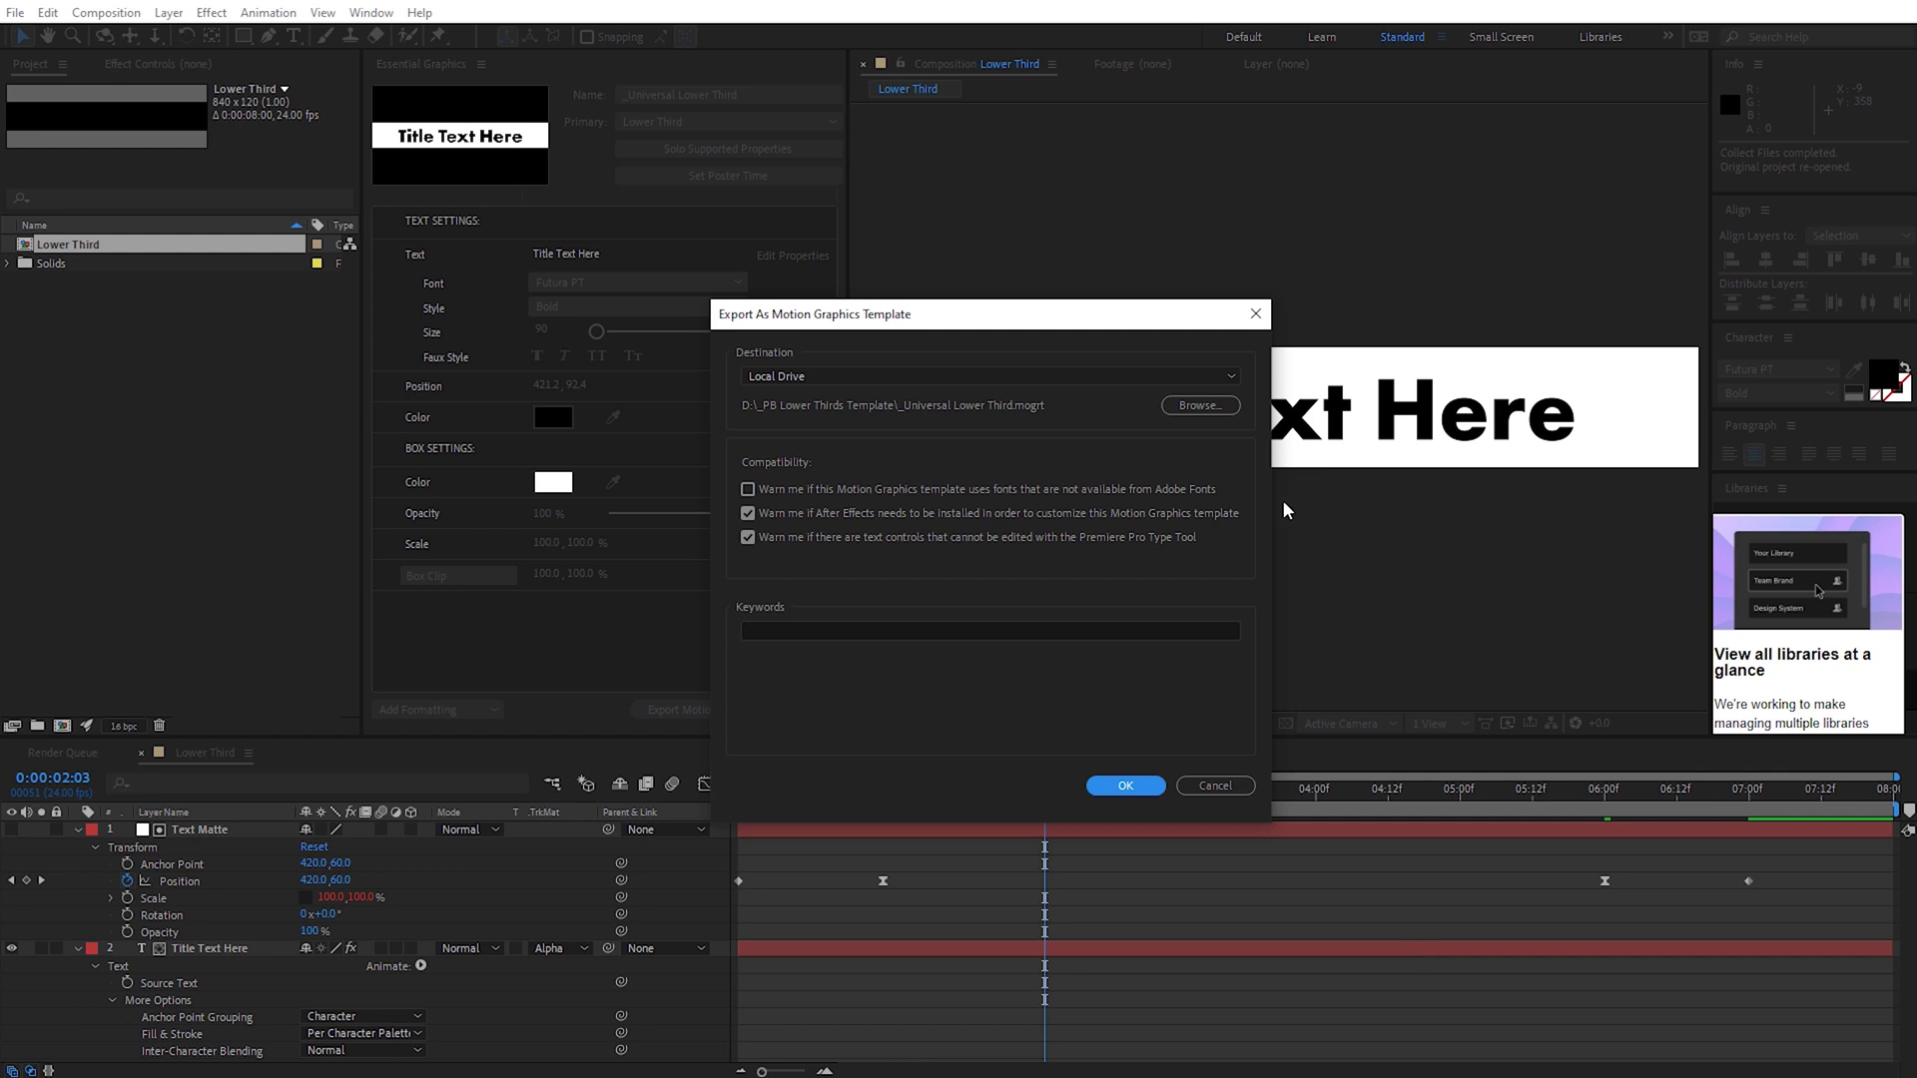
{"action": "left_click", "coordinate": [788, 378]}
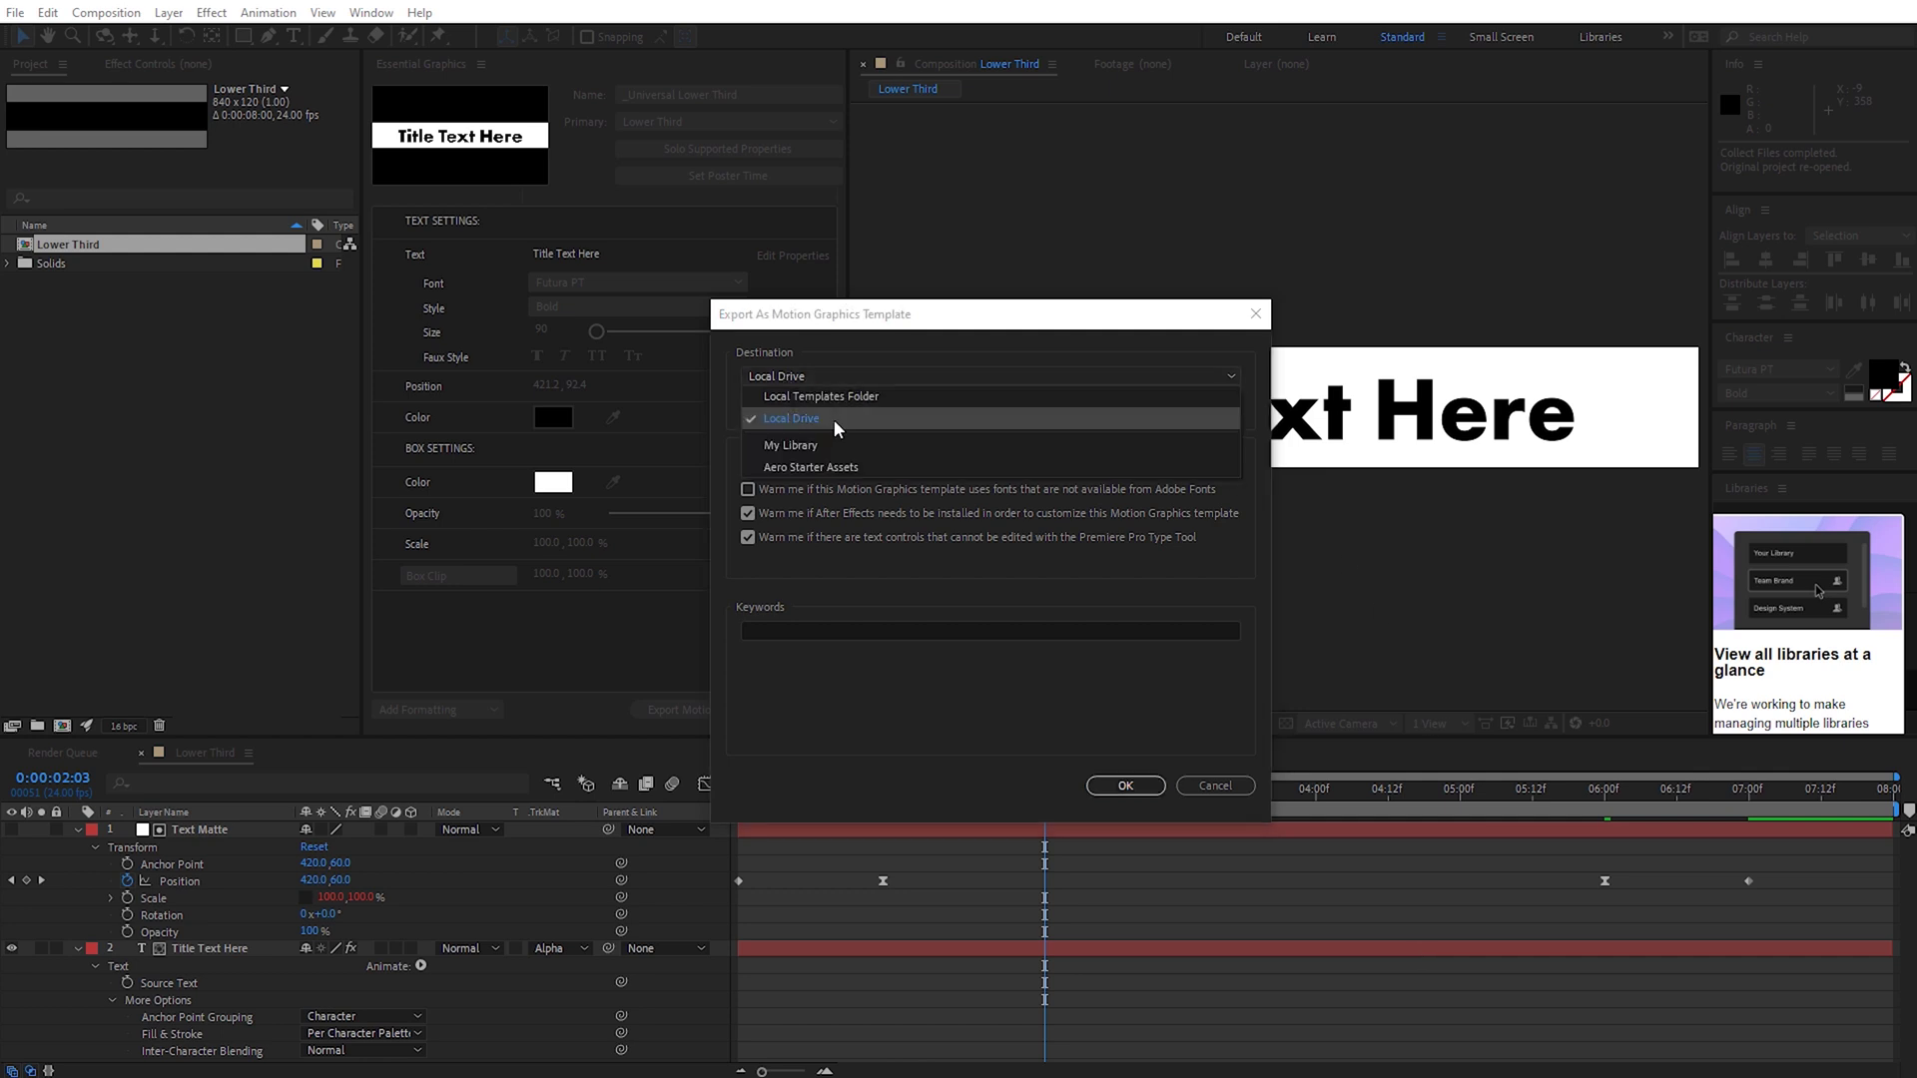
{"action": "left_click", "coordinate": [957, 422]}
{"action": "left_click", "coordinate": [1198, 405]}
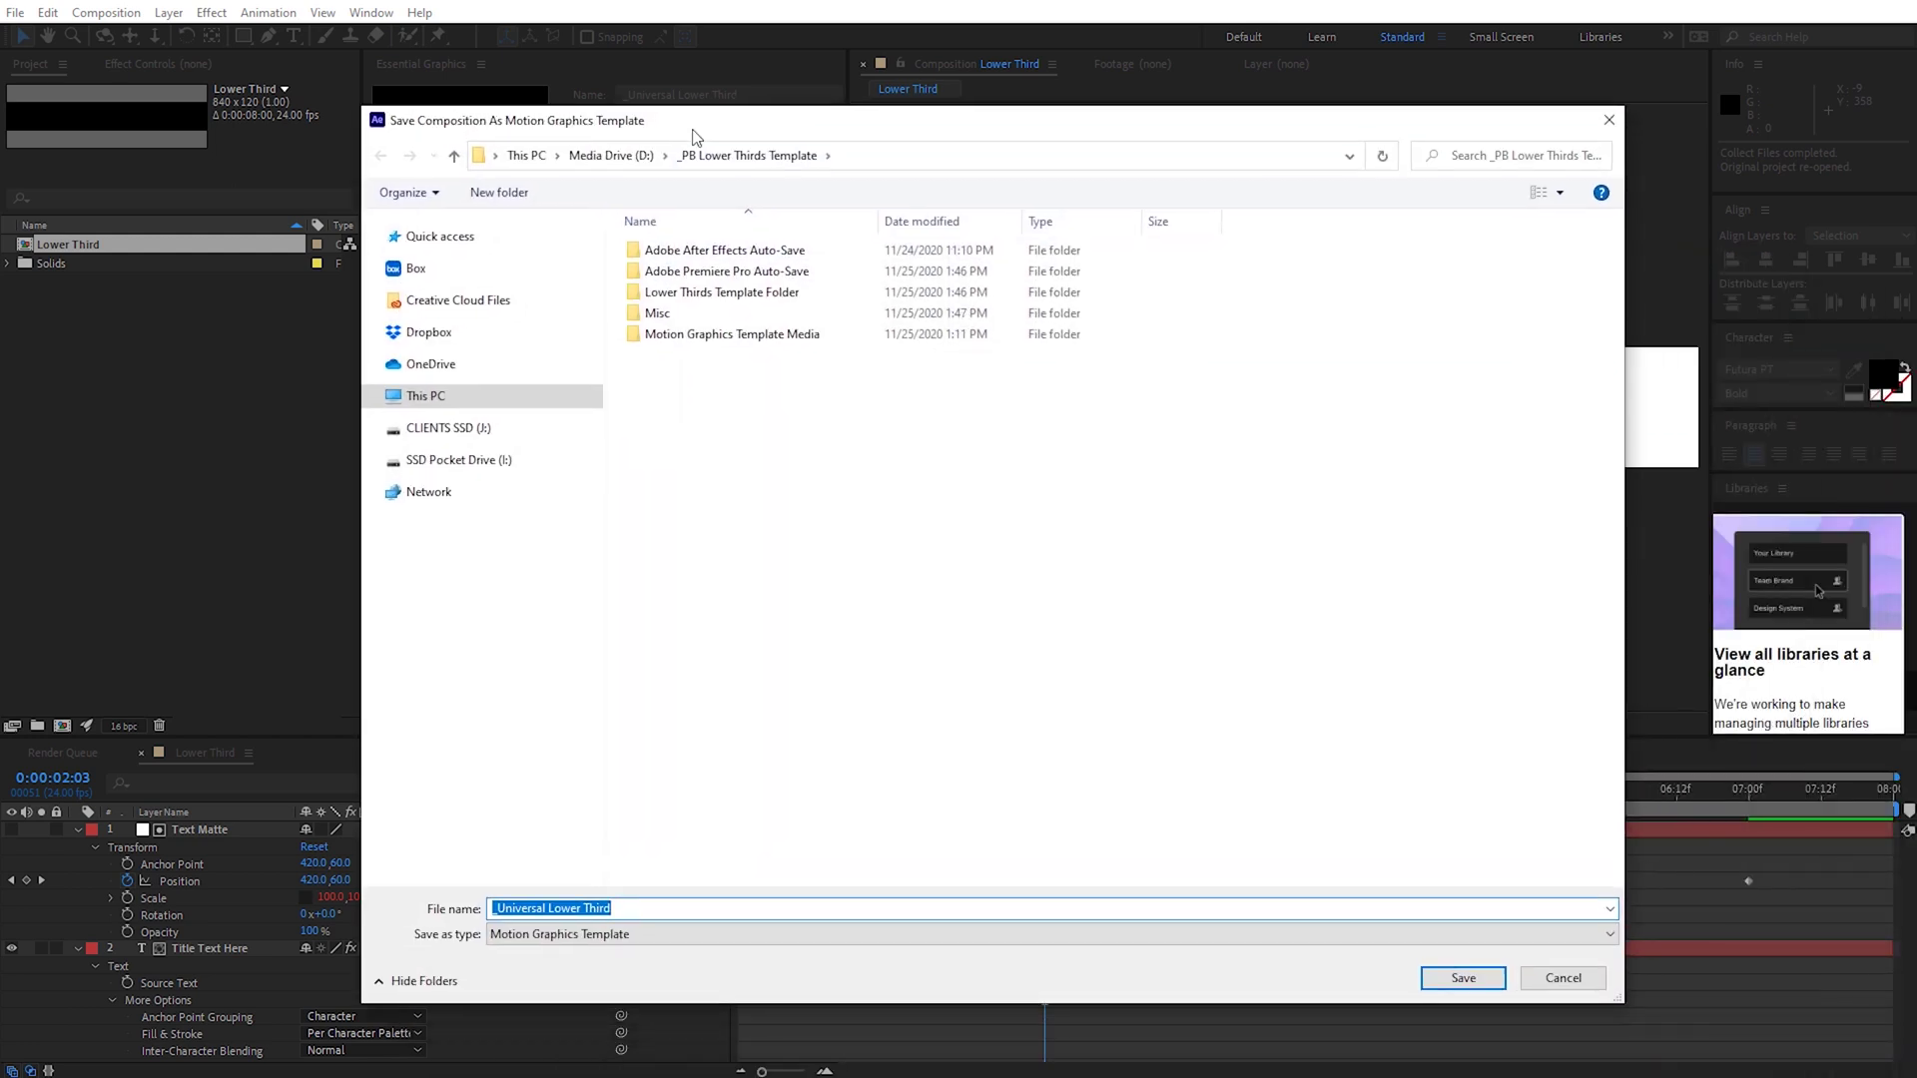
{"action": "double_click", "coordinate": [699, 292]}
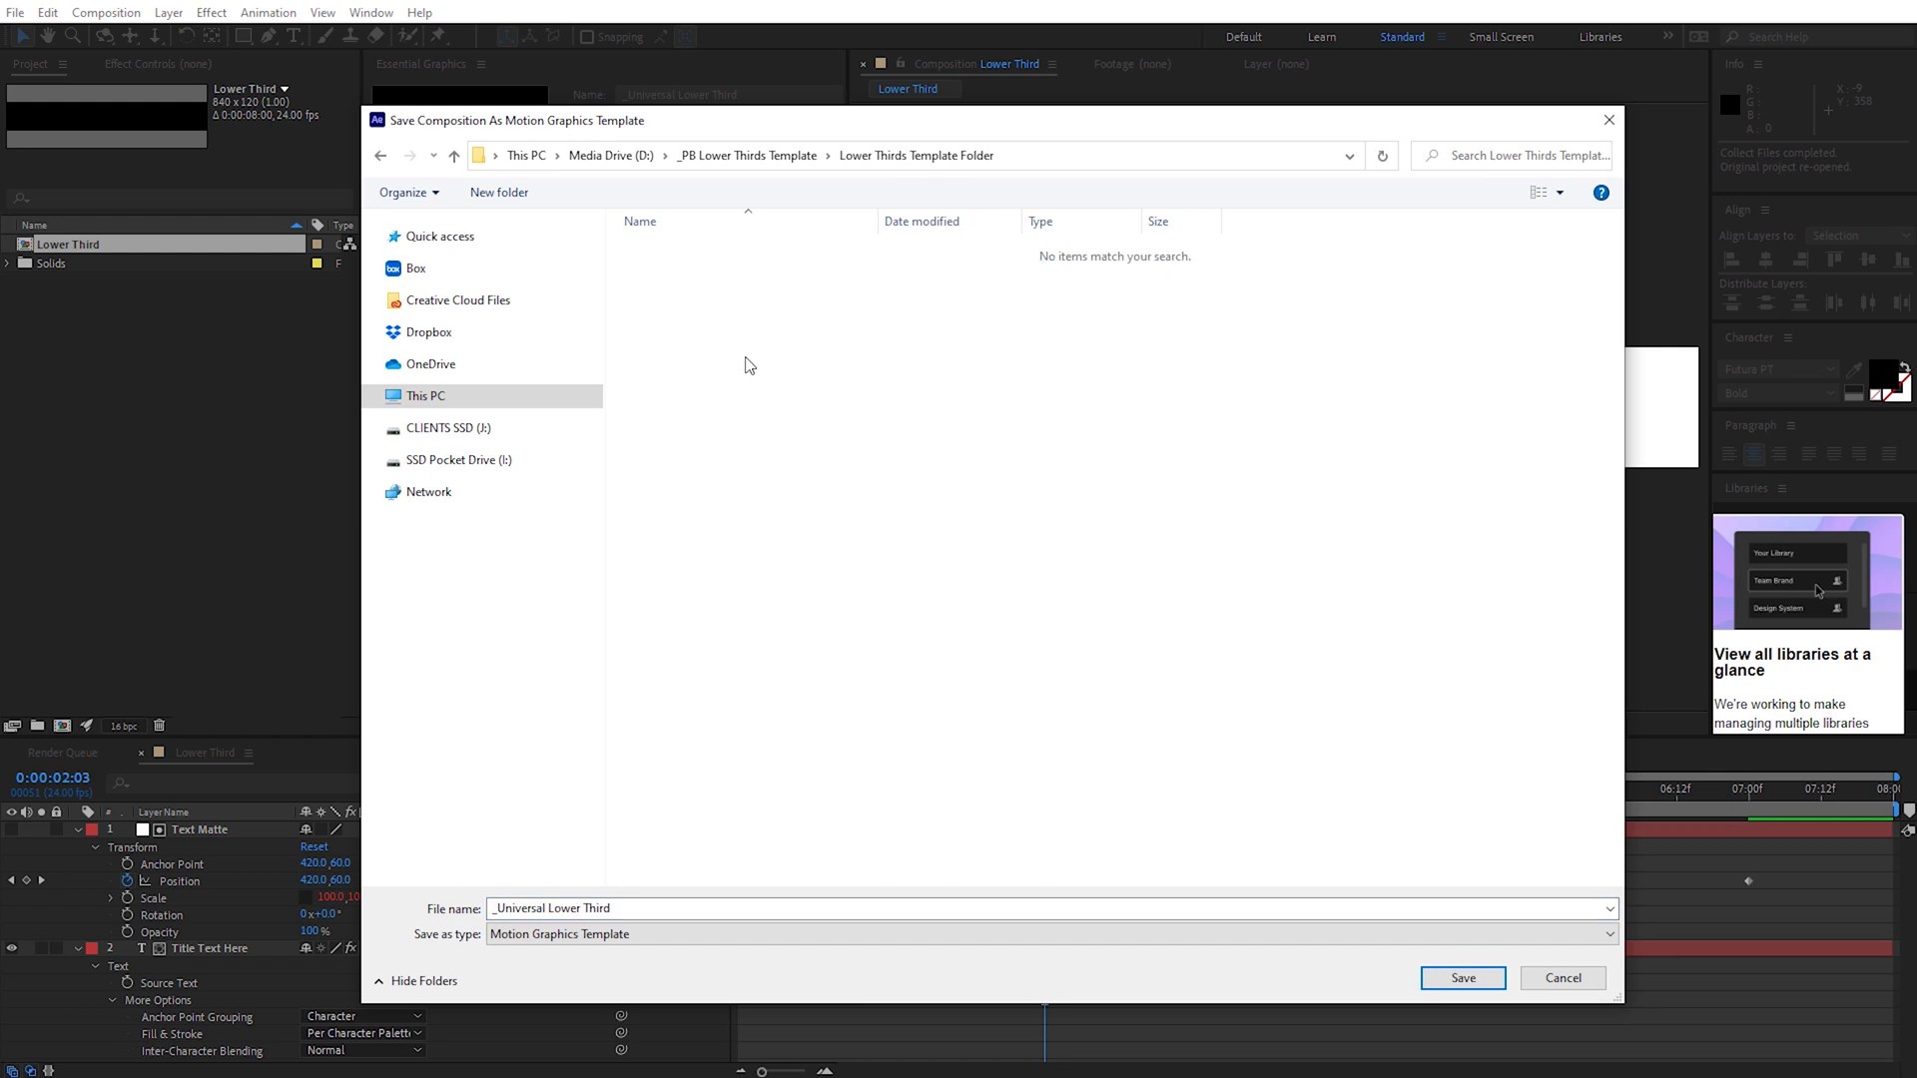
{"action": "left_click", "coordinate": [1463, 977]}
{"action": "left_click", "coordinate": [1232, 375]}
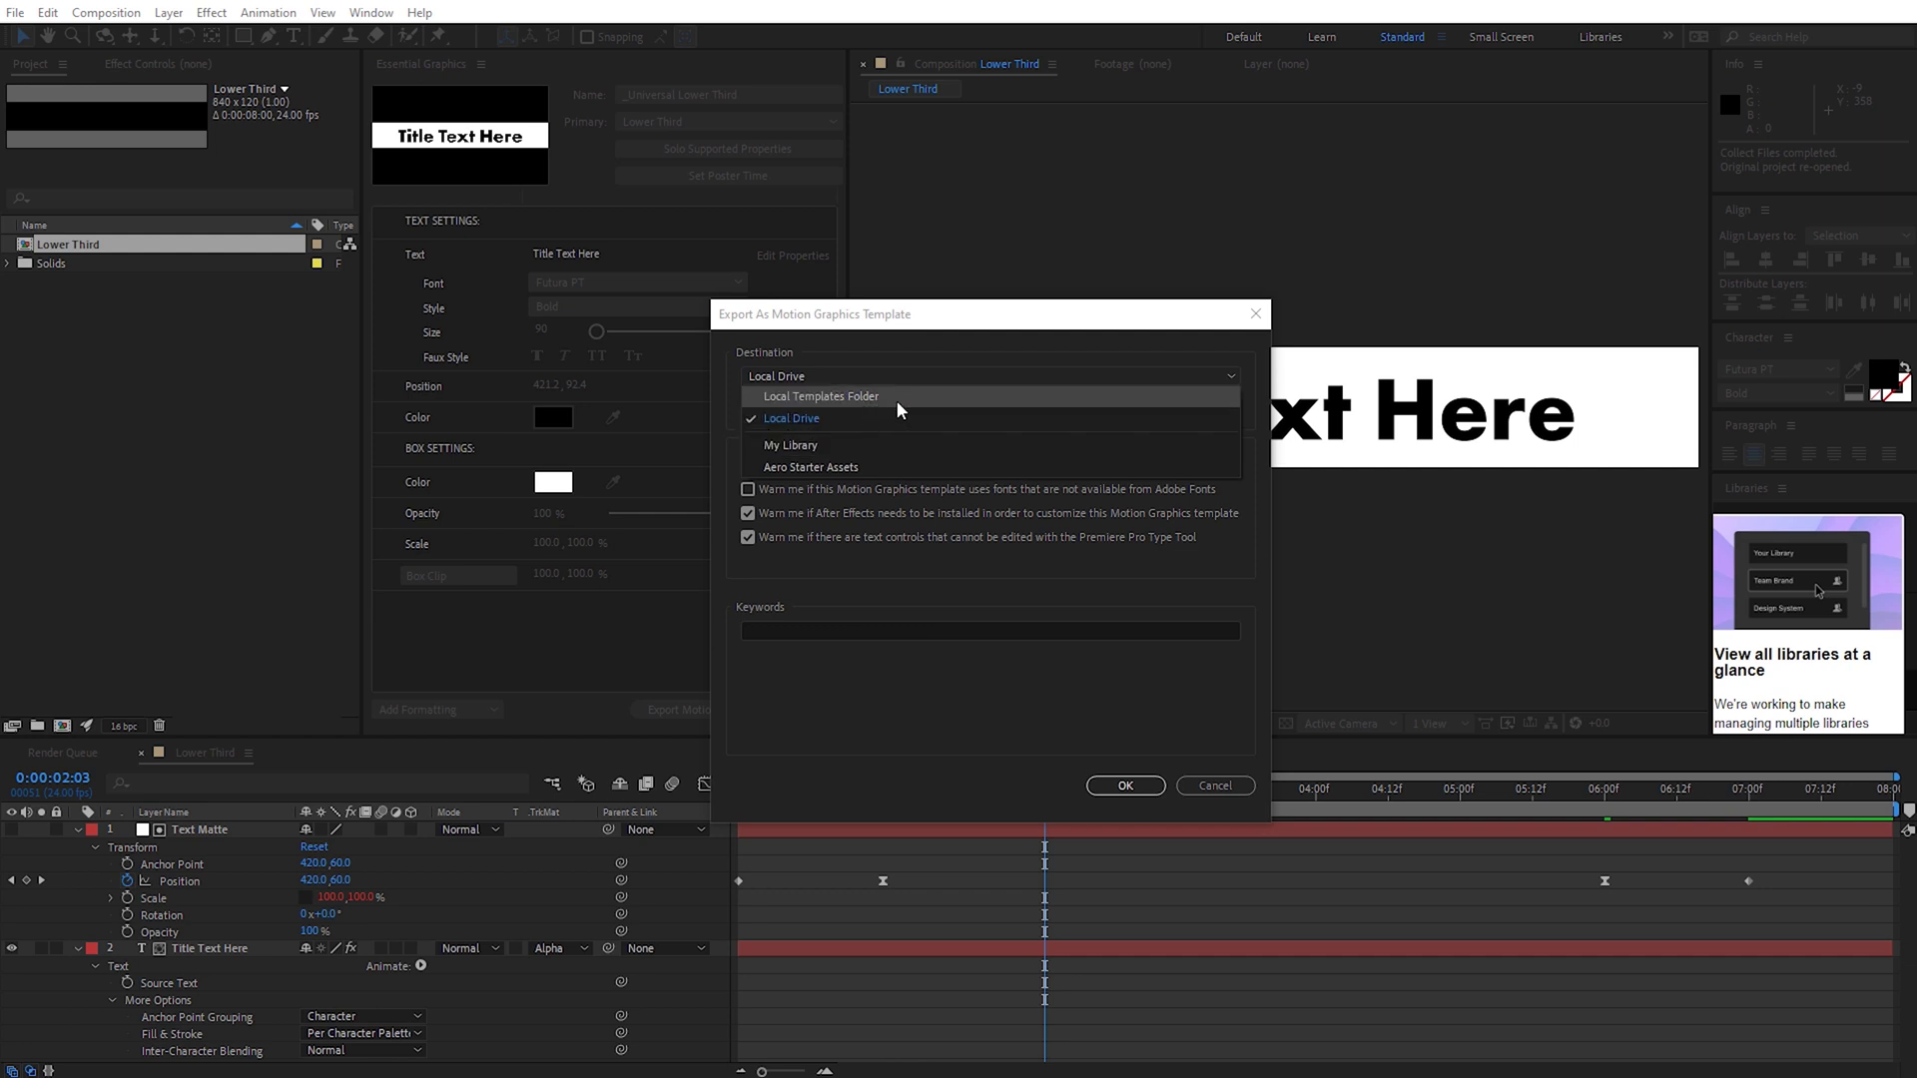
{"action": "left_click", "coordinate": [1241, 509]}
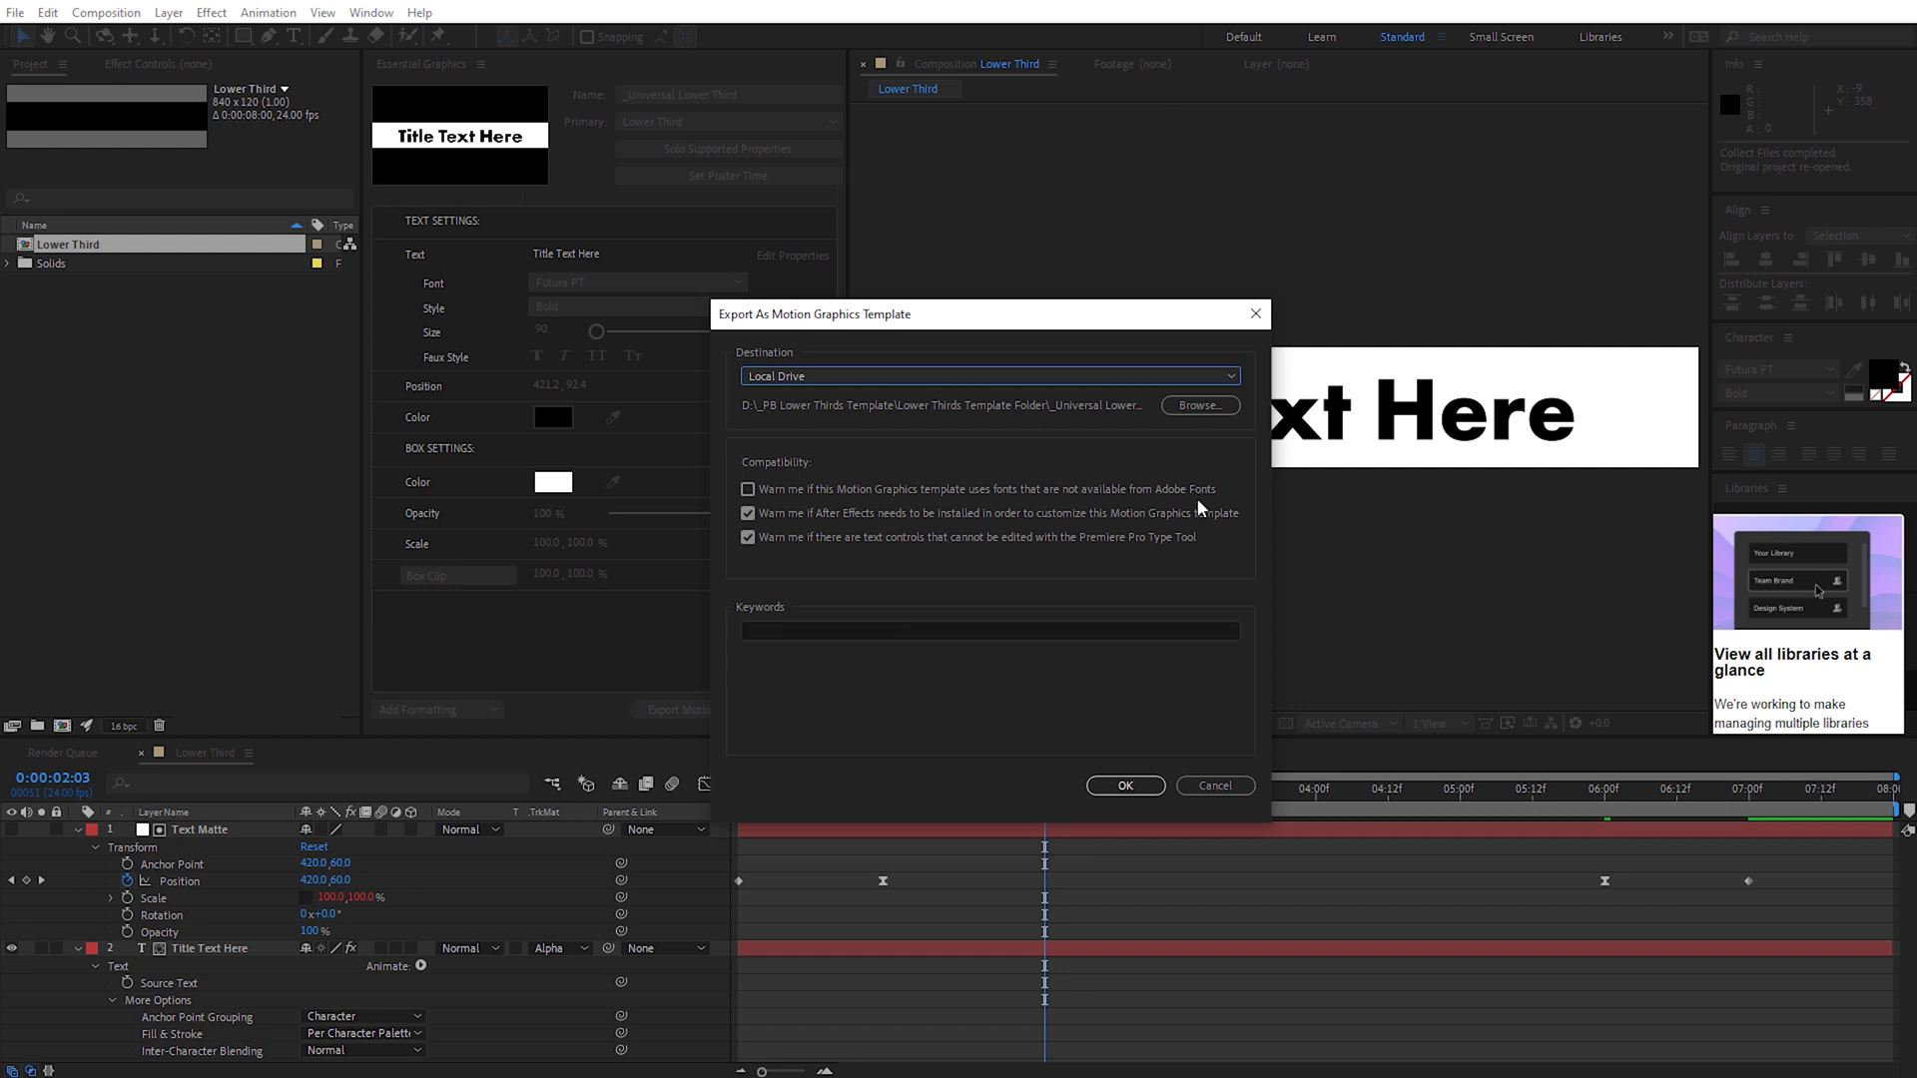
{"action": "left_click", "coordinate": [1139, 791]}
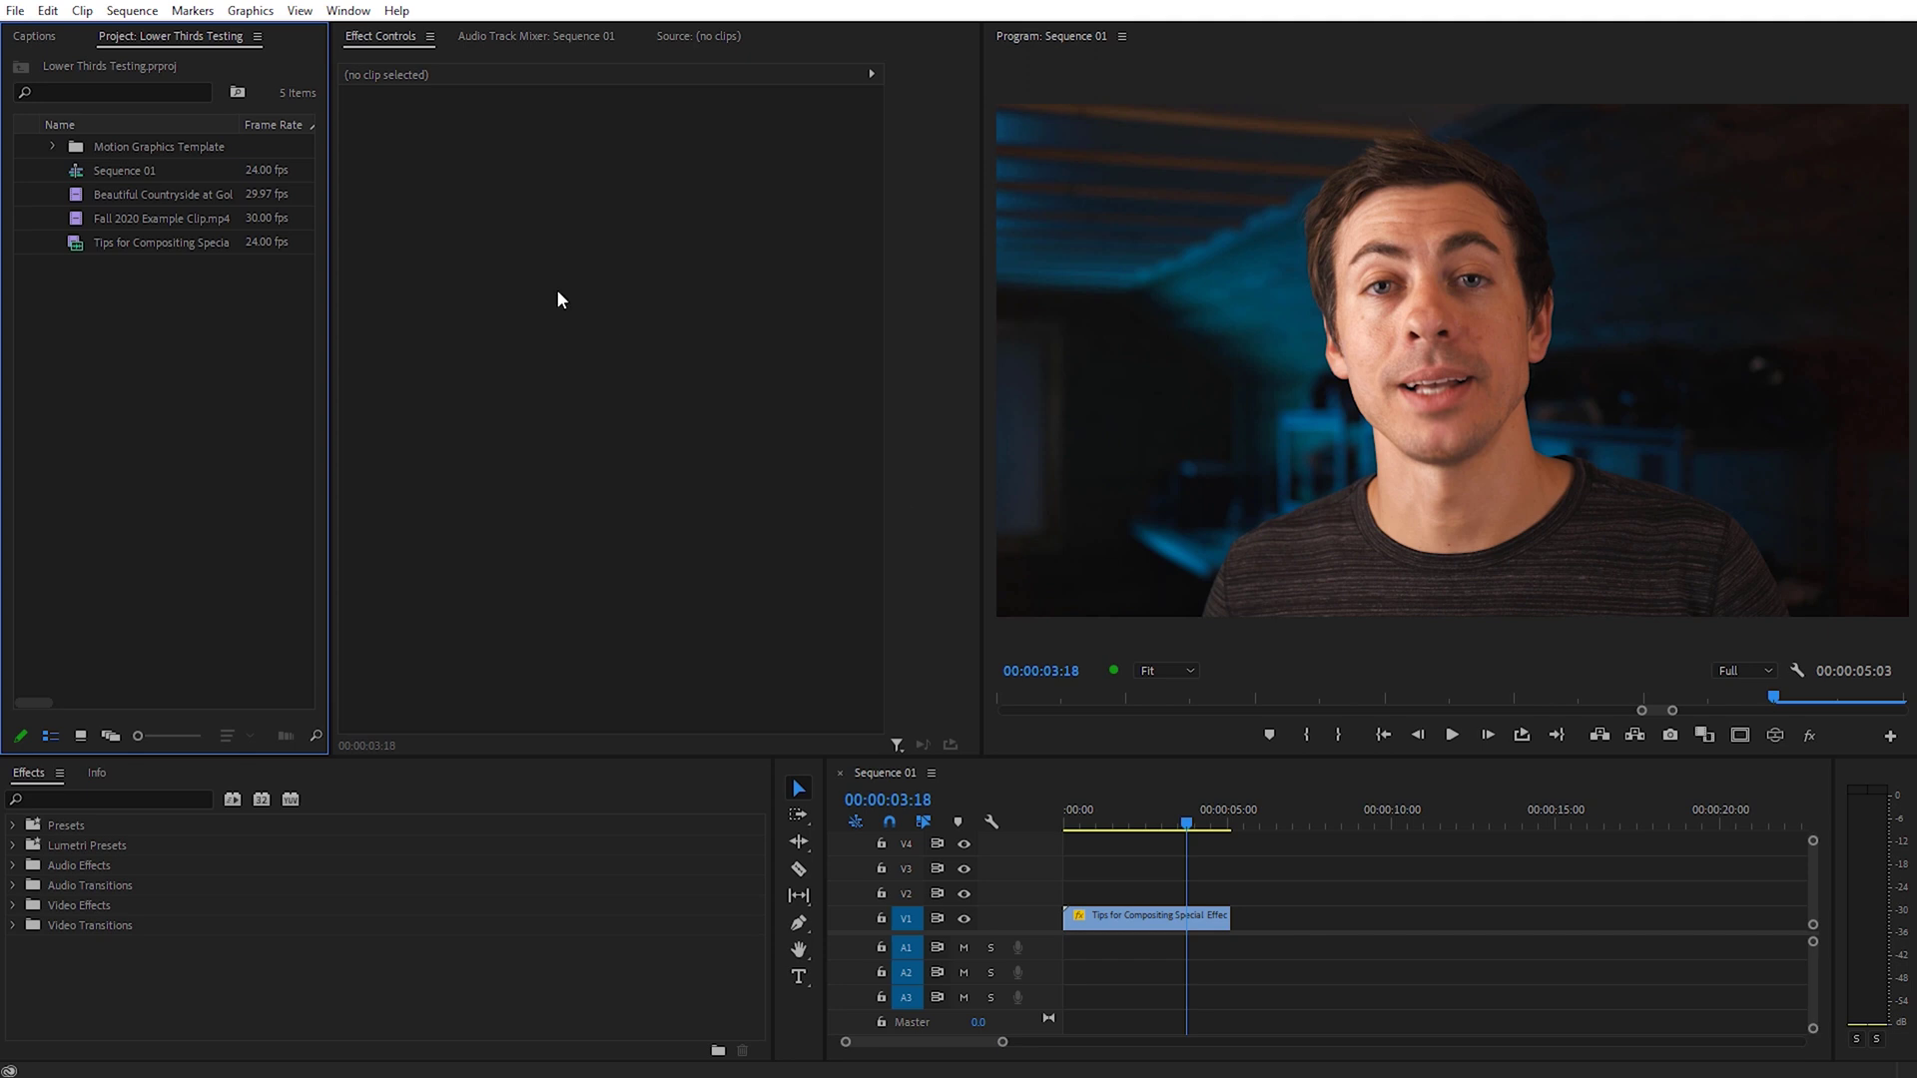
- Switch to Premiere Pro, show Essential Graphics, and add the Lower Thirds Template Folder as an additional template folder
{"action": "left_click", "coordinate": [348, 11]}
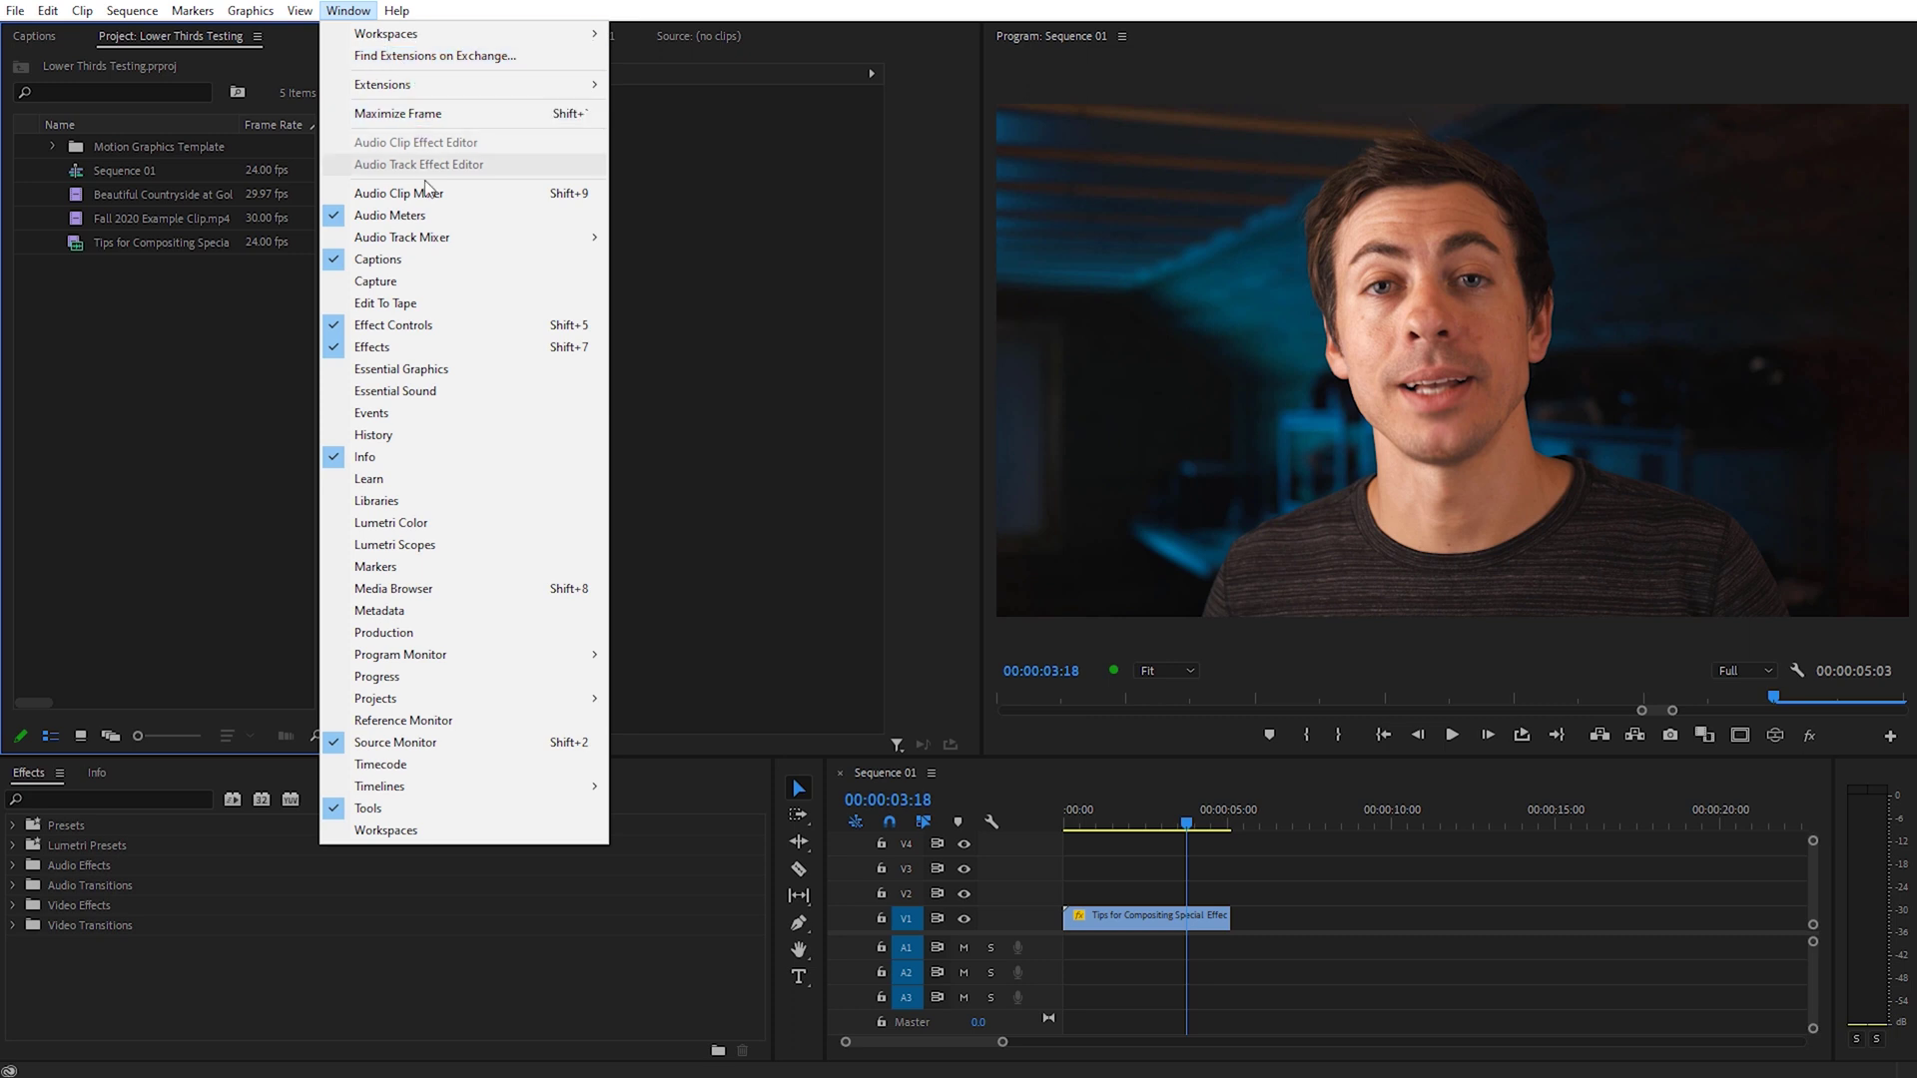
{"action": "left_click", "coordinate": [399, 369]}
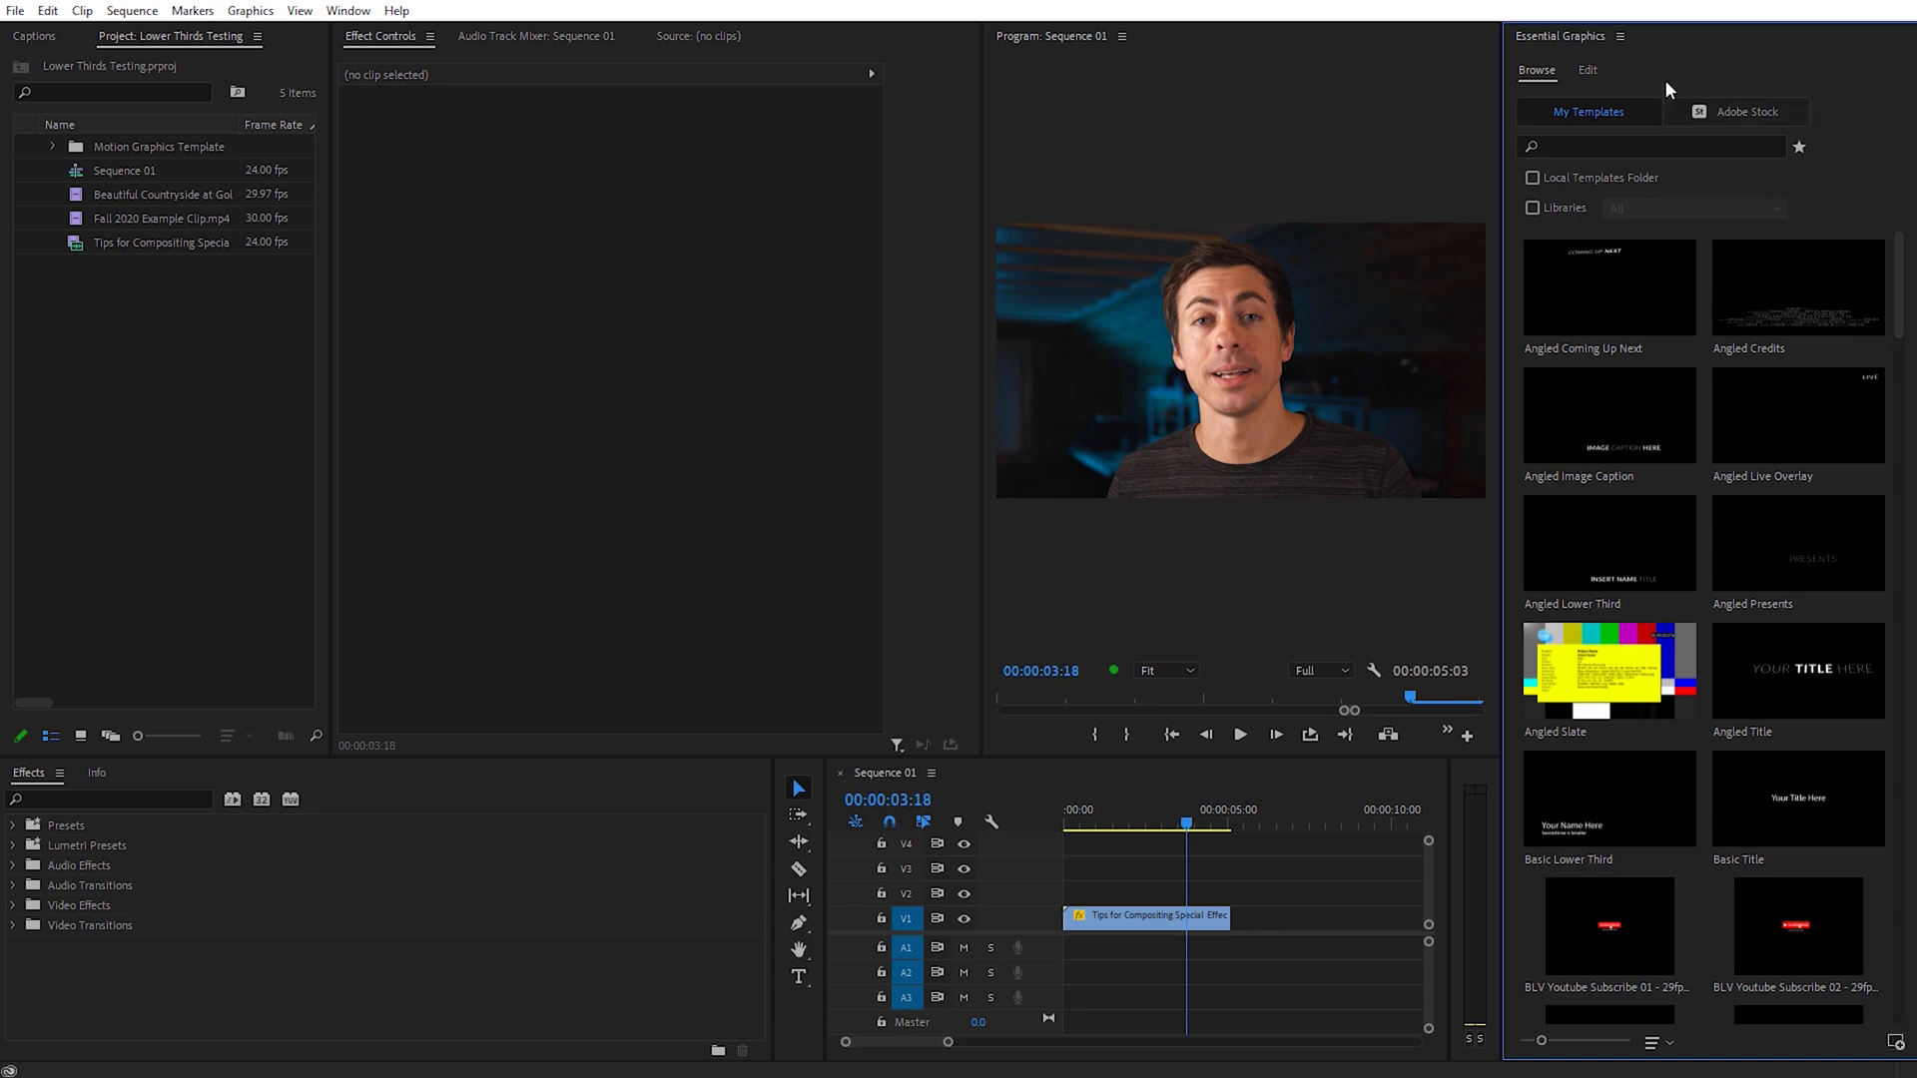
{"action": "left_click", "coordinate": [1620, 38]}
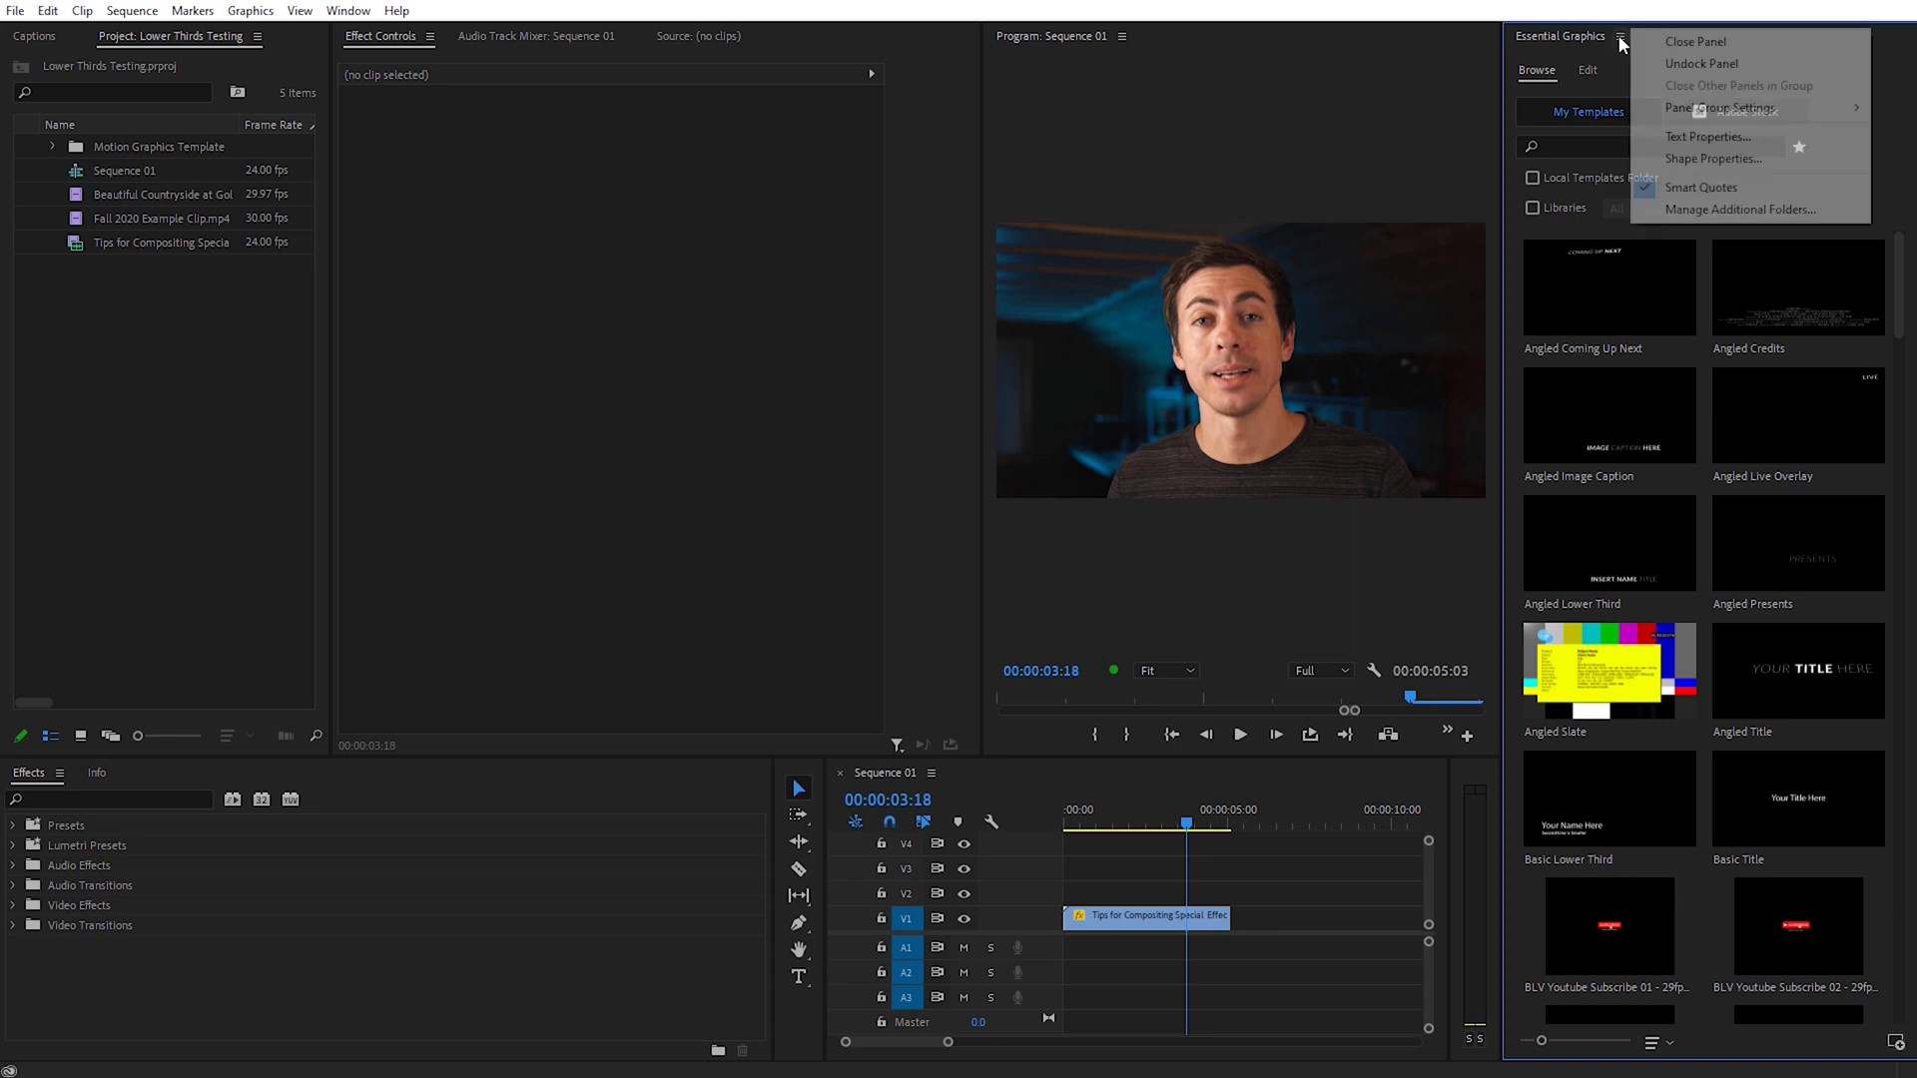
{"action": "left_click", "coordinate": [1709, 210]}
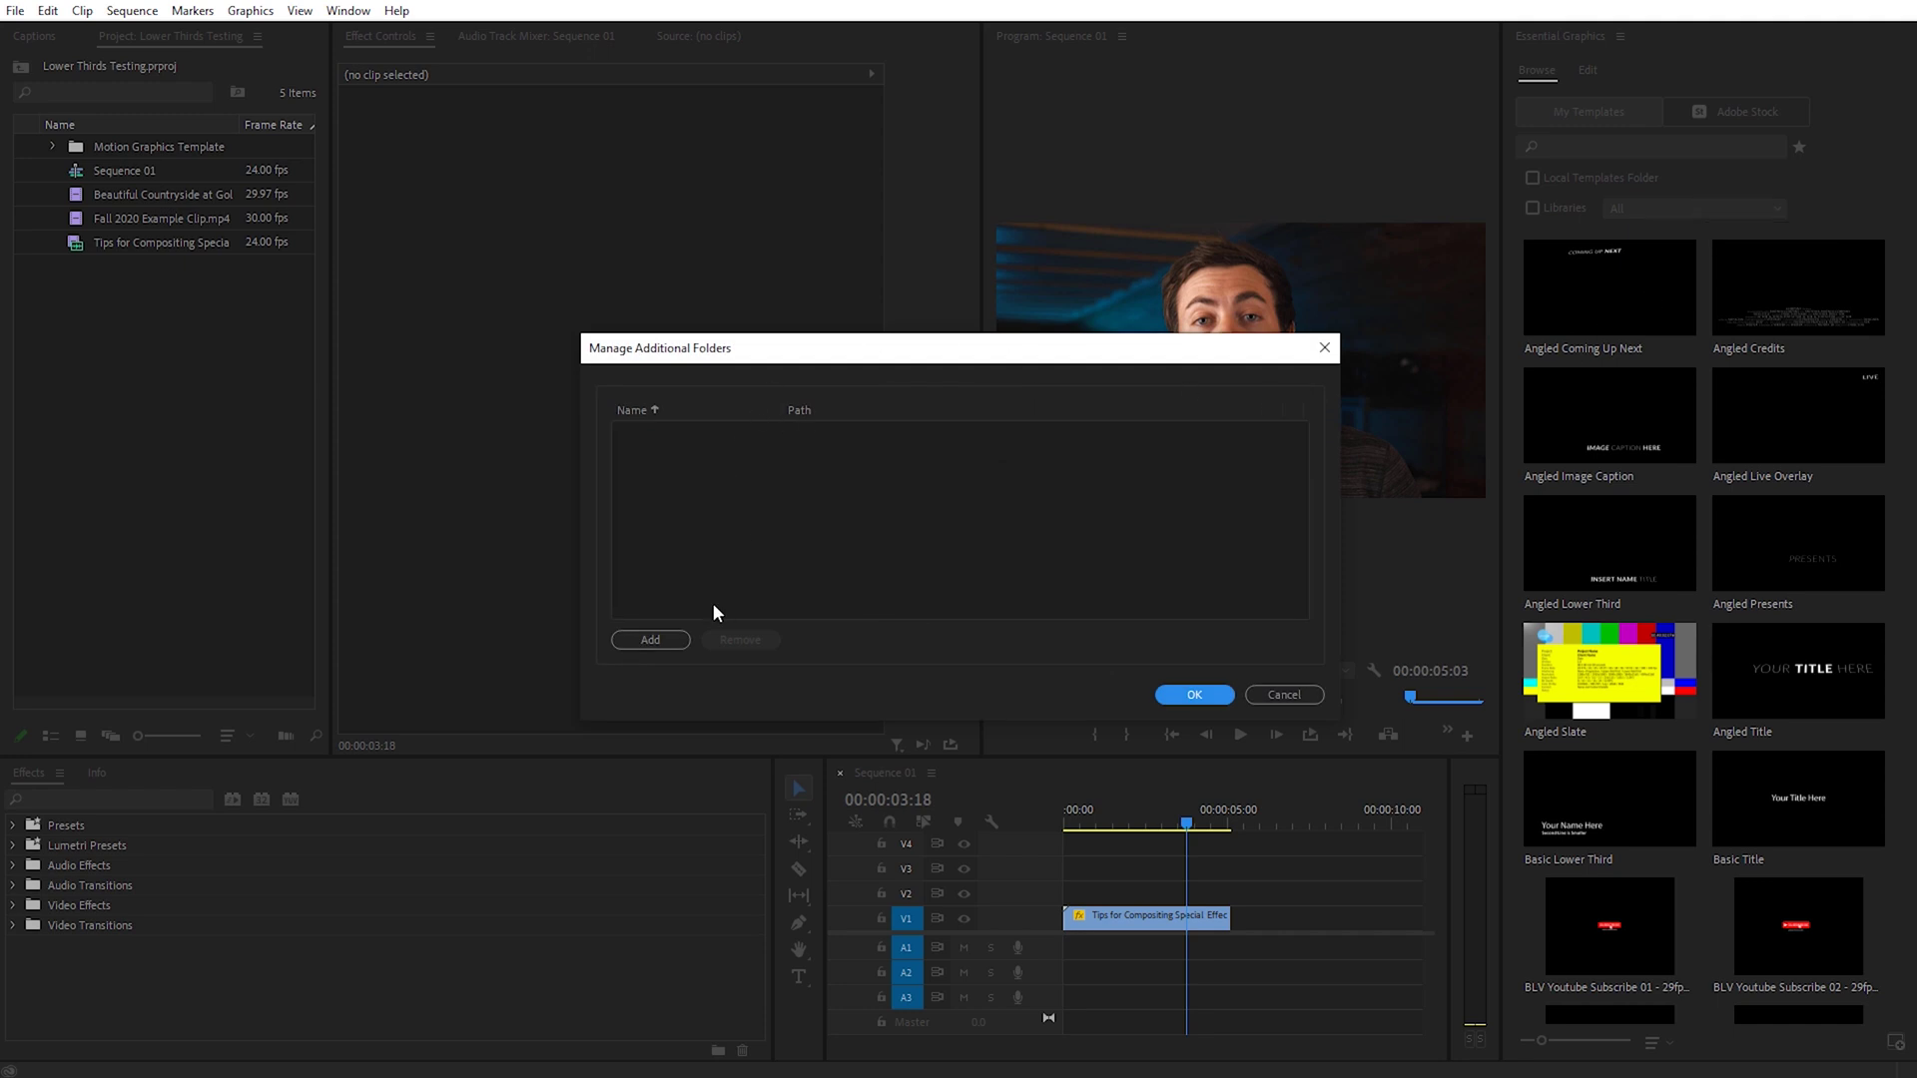
{"action": "left_click", "coordinate": [650, 640]}
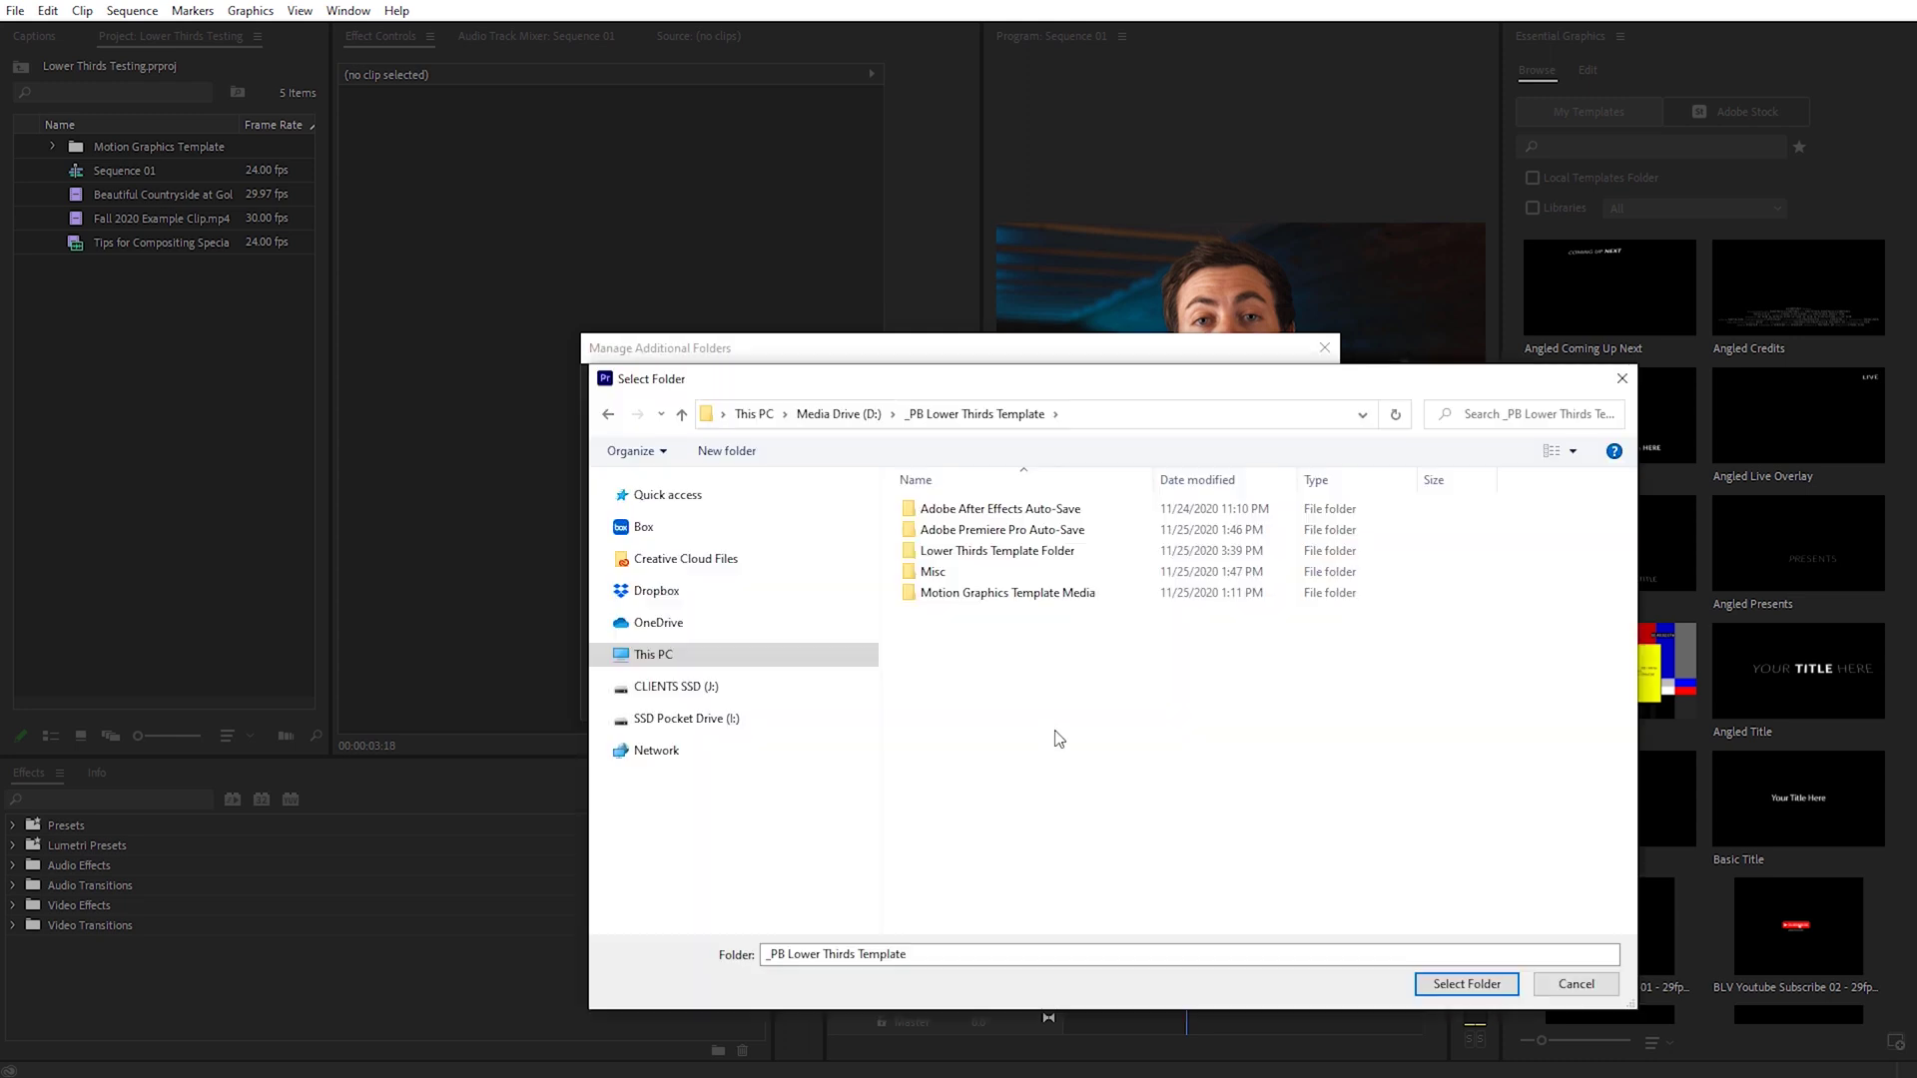
{"action": "double_click", "coordinate": [1054, 561]}
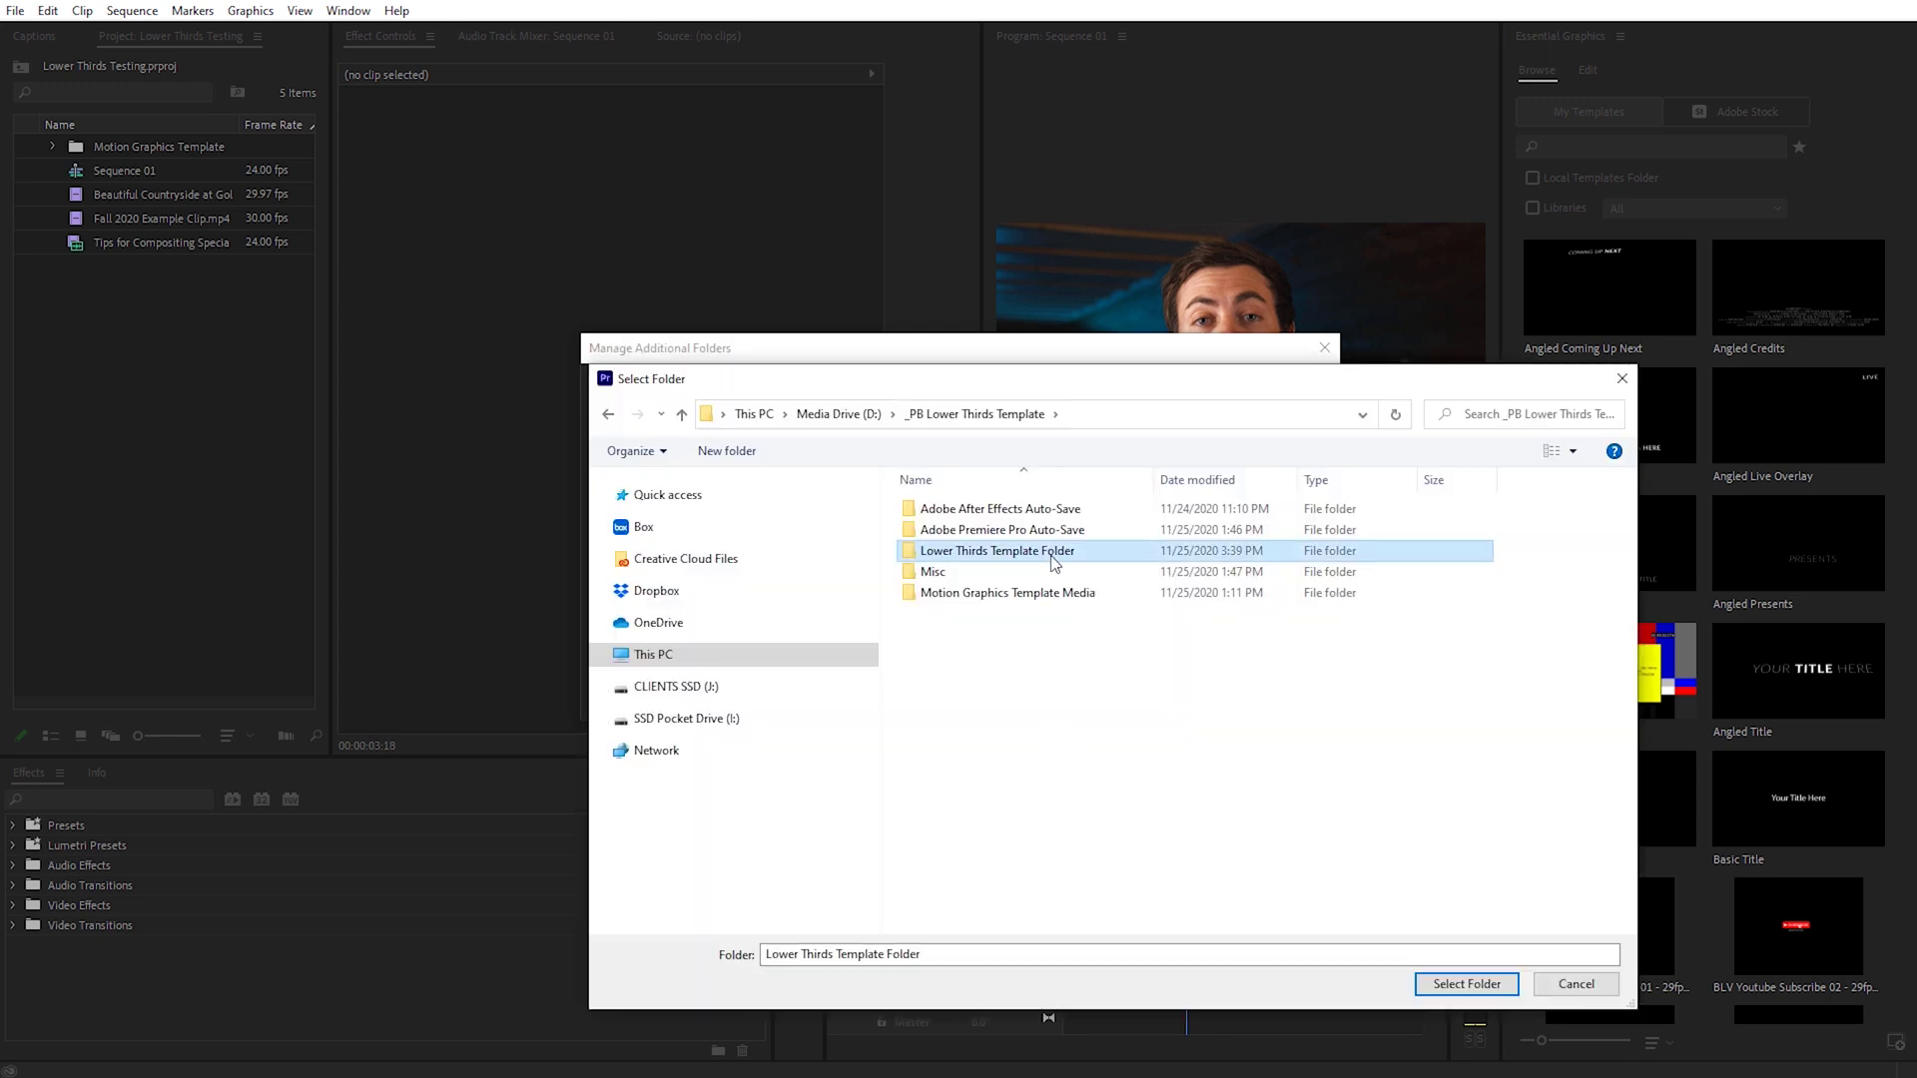
{"action": "left_click", "coordinate": [1482, 983]}
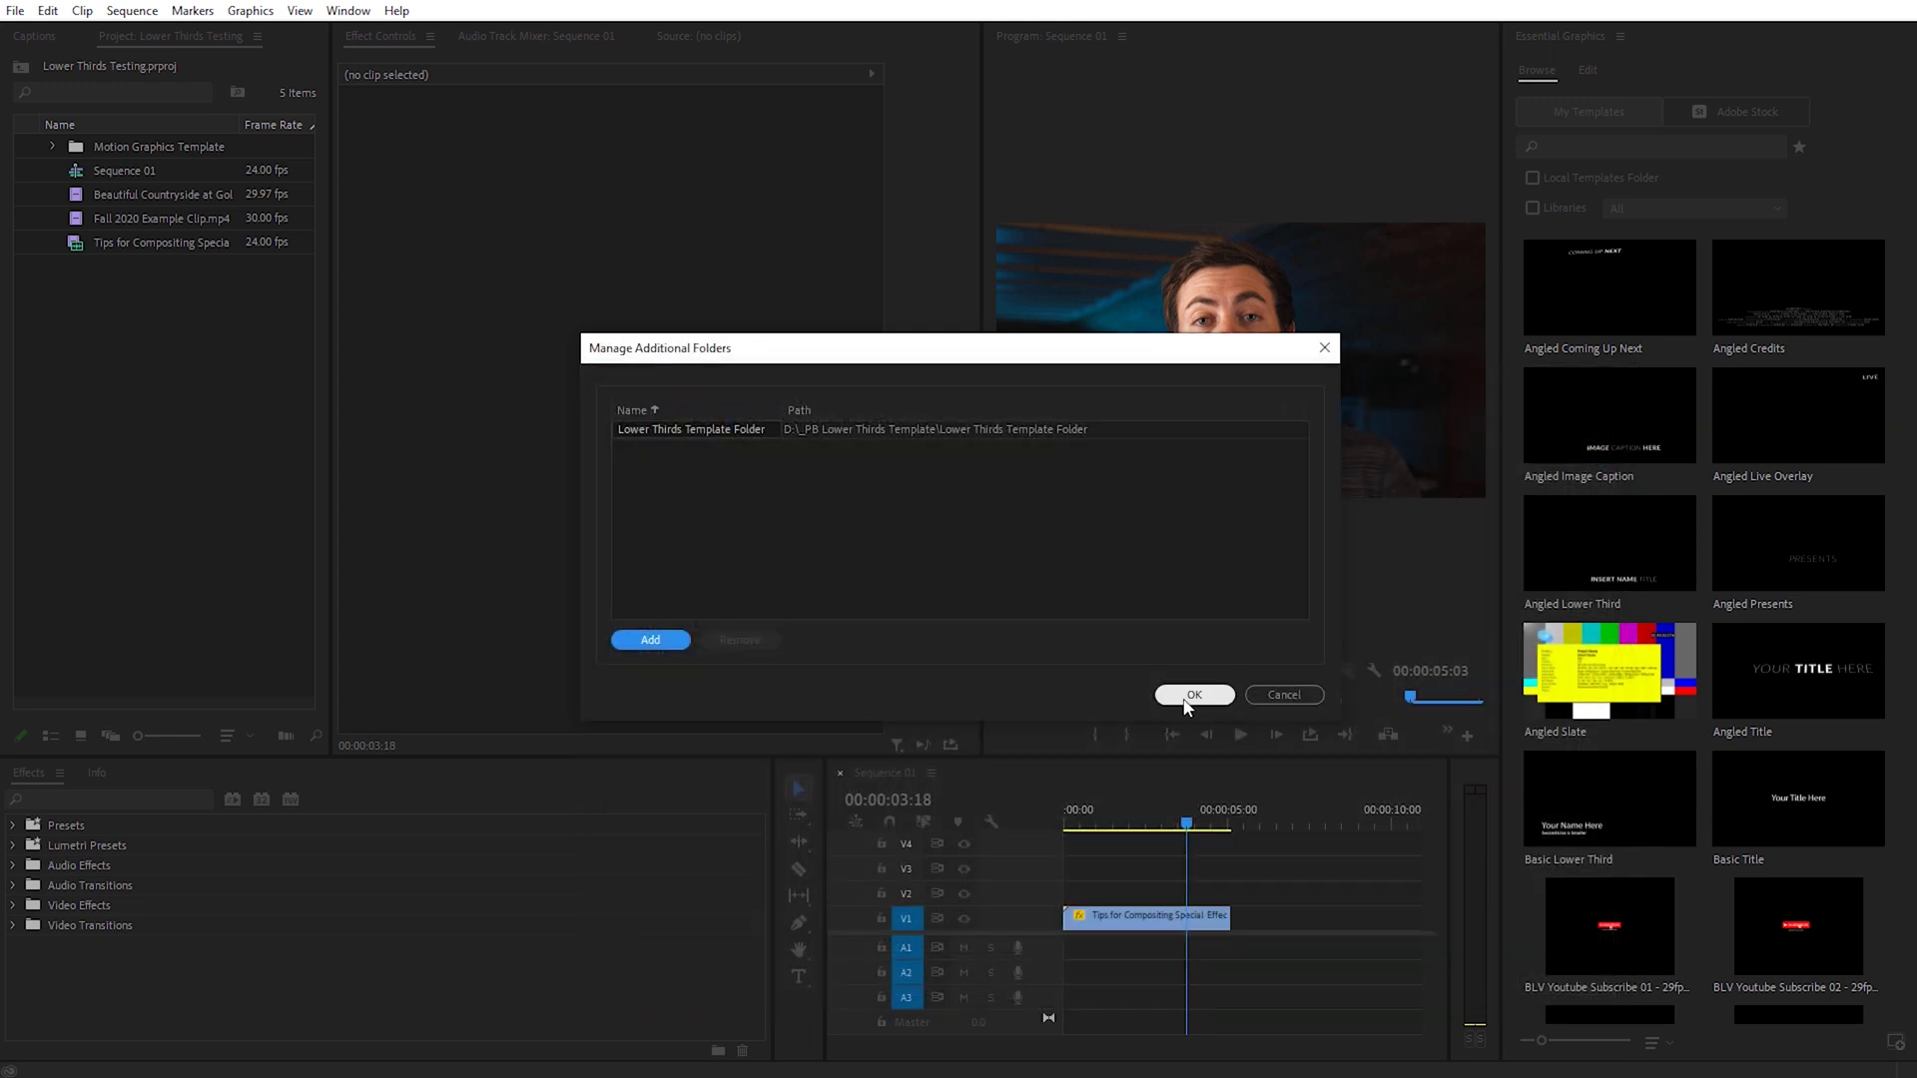
{"action": "left_click", "coordinate": [1183, 696]}
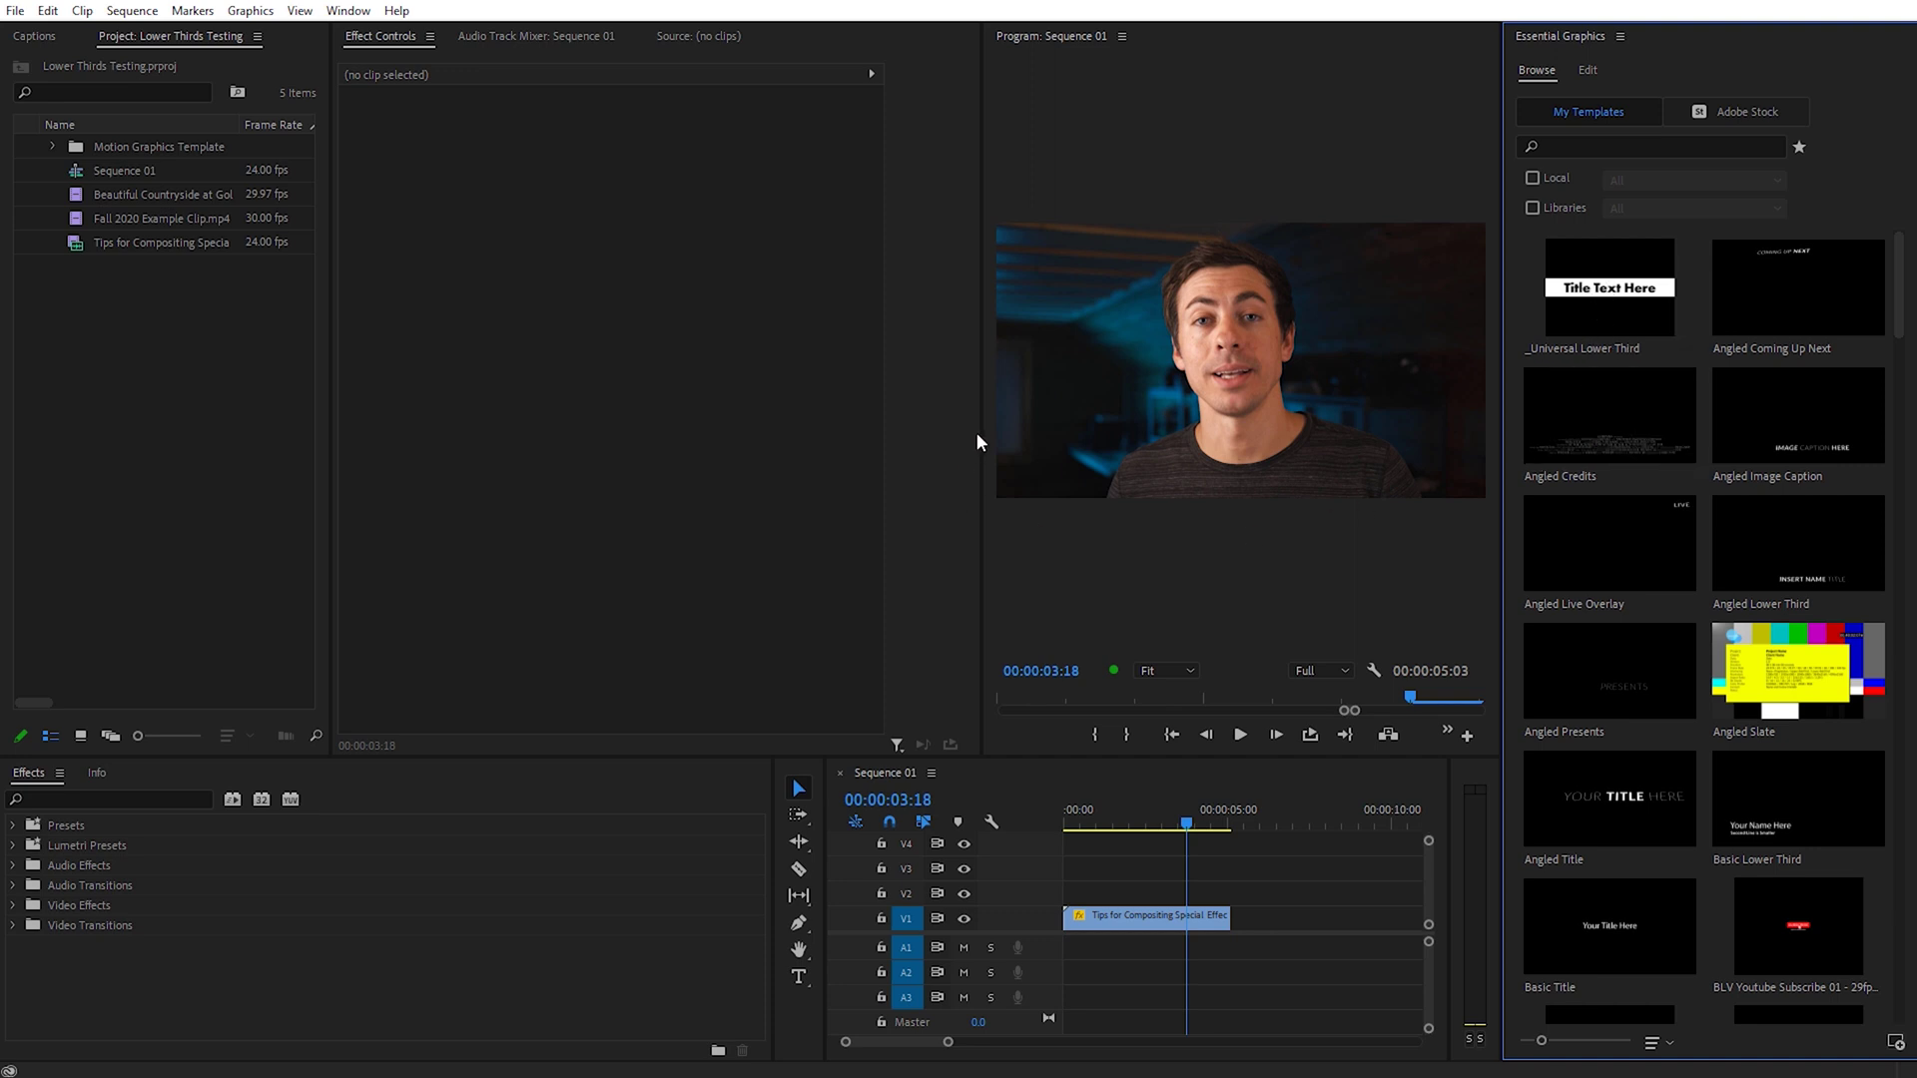
- Enlarge the program monitor and timeline, and place the _Universal Lower Third template on V2 at the sequence start
{"action": "left_click_drag", "start_coordinate": [981, 430], "coordinate": [796, 649]}
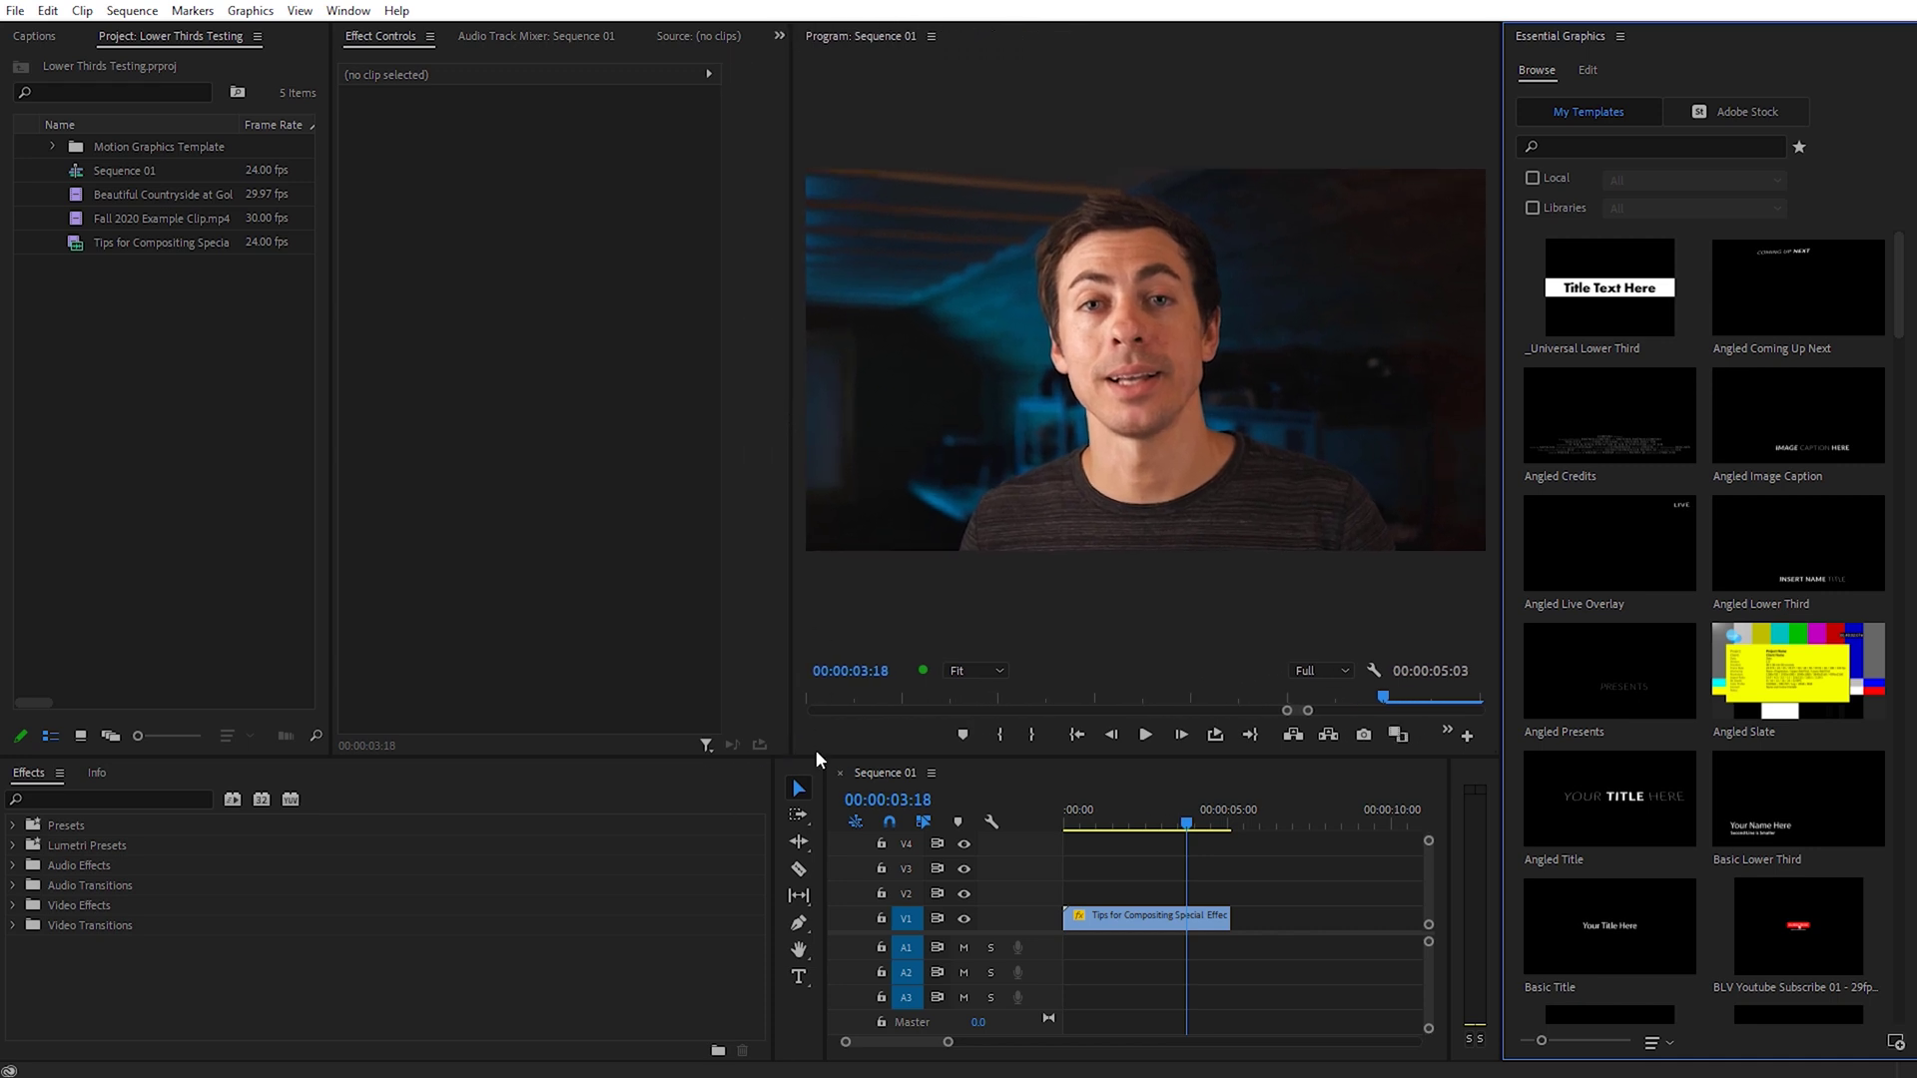
{"action": "left_click_drag", "start_coordinate": [821, 825], "coordinate": [365, 831]}
{"action": "left_click_drag", "start_coordinate": [792, 623], "coordinate": [772, 623]}
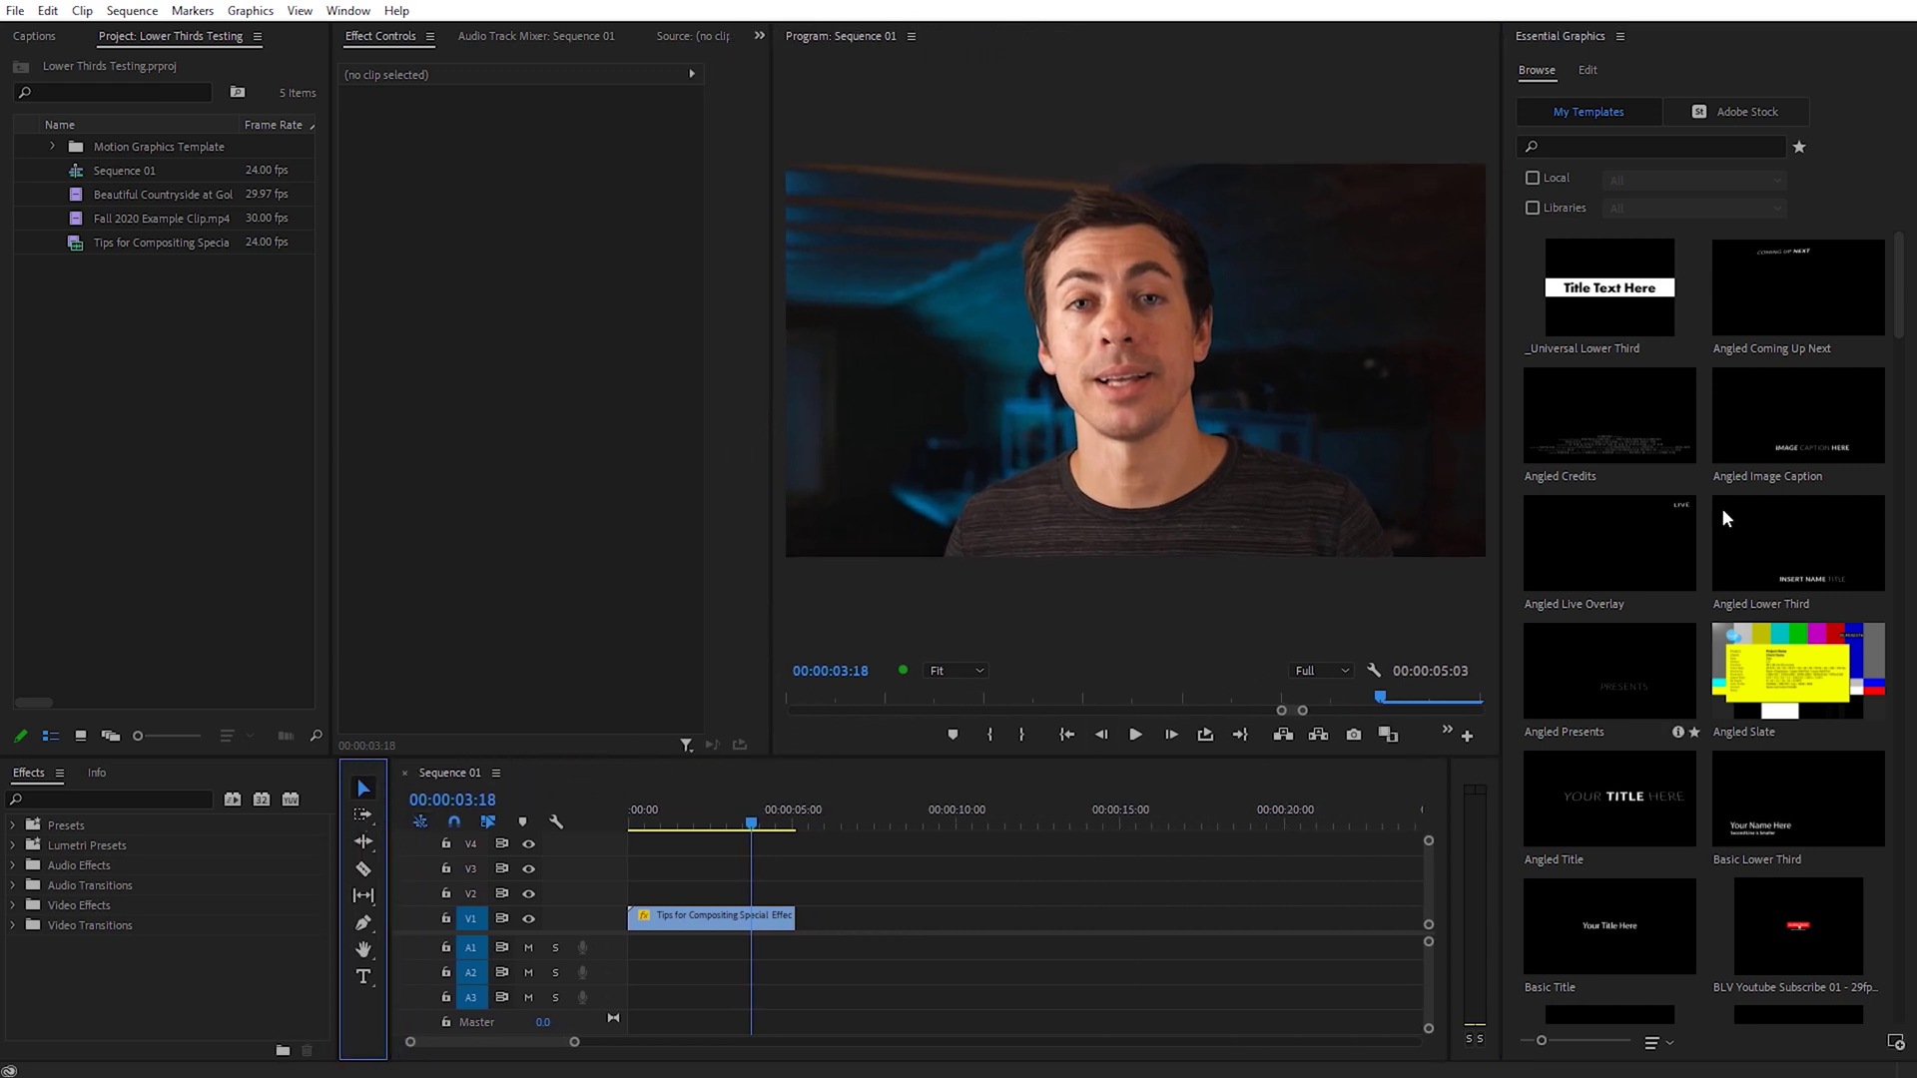
{"action": "left_click_drag", "start_coordinate": [1603, 305], "coordinate": [644, 896]}
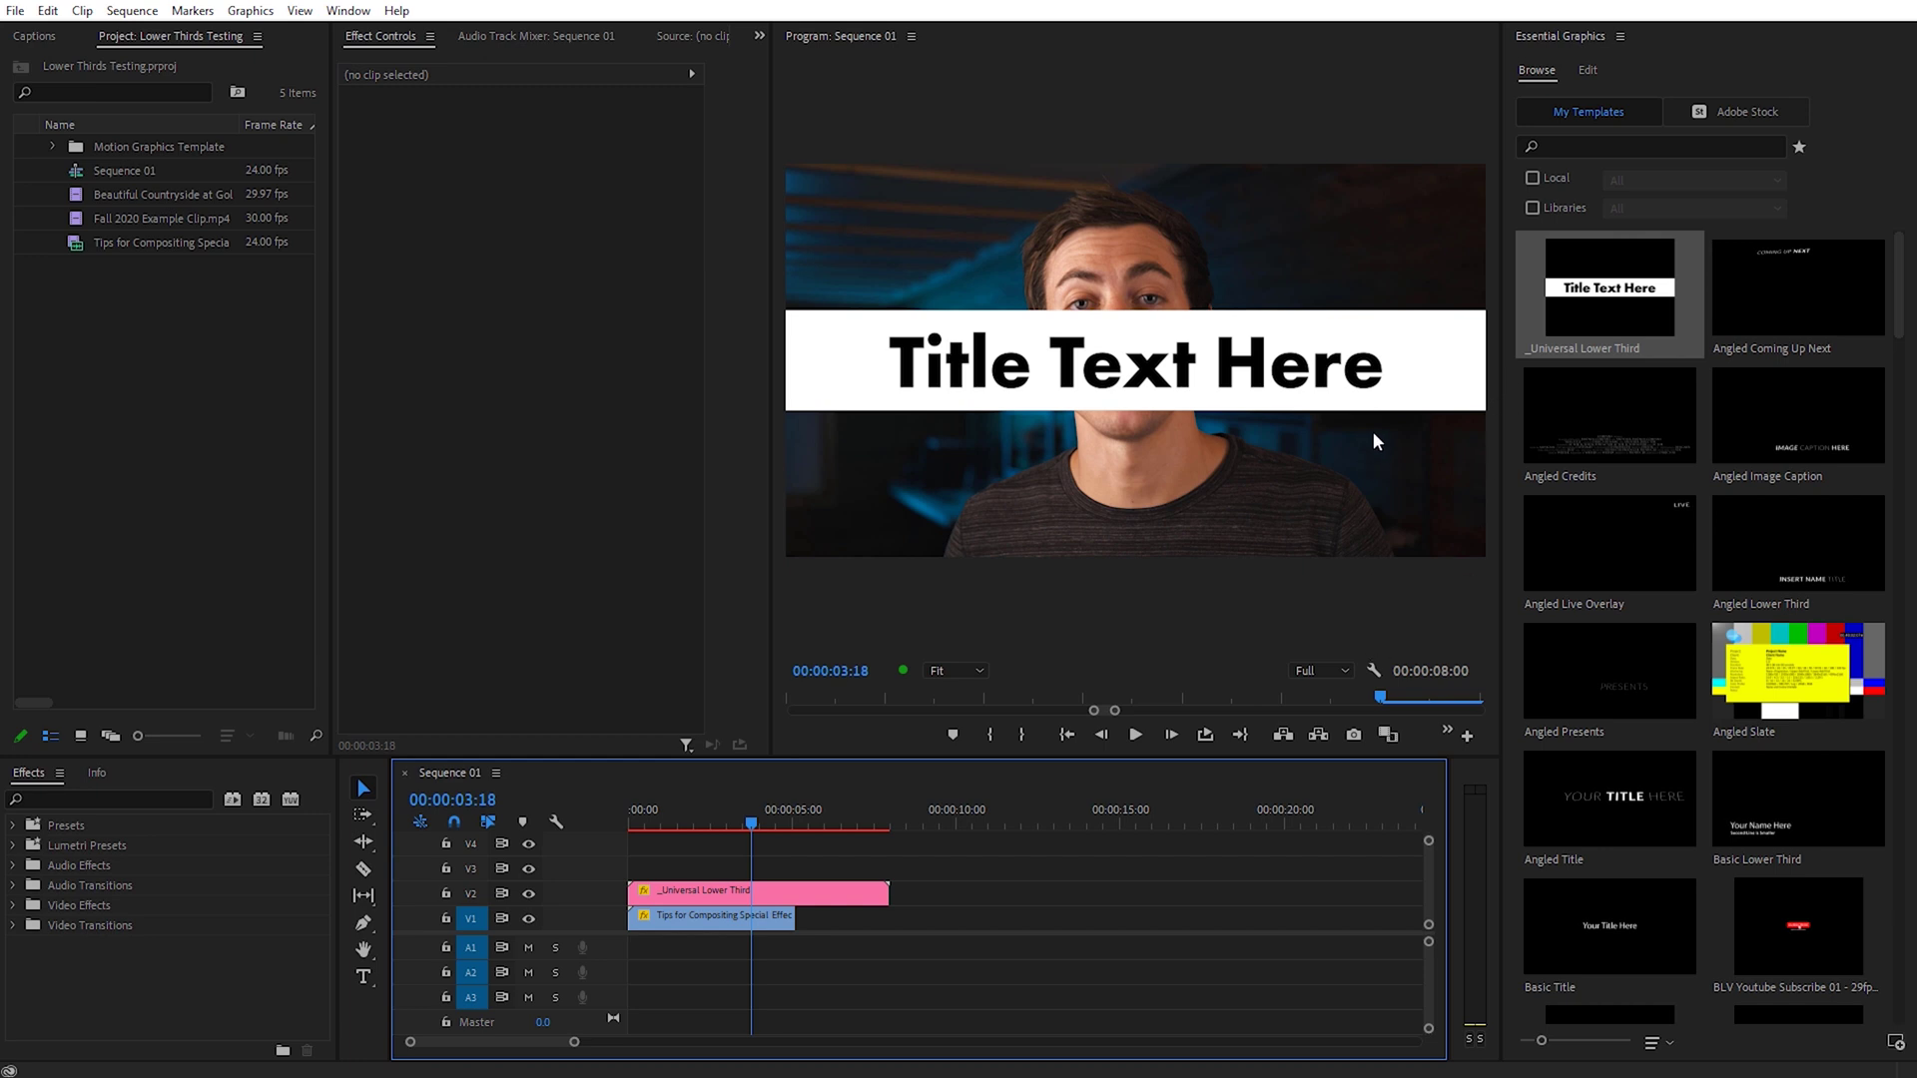
- Set the _Universal Lower Third clip's scale to 100 and its position to 492, 880
{"action": "left_click", "coordinate": [745, 894]}
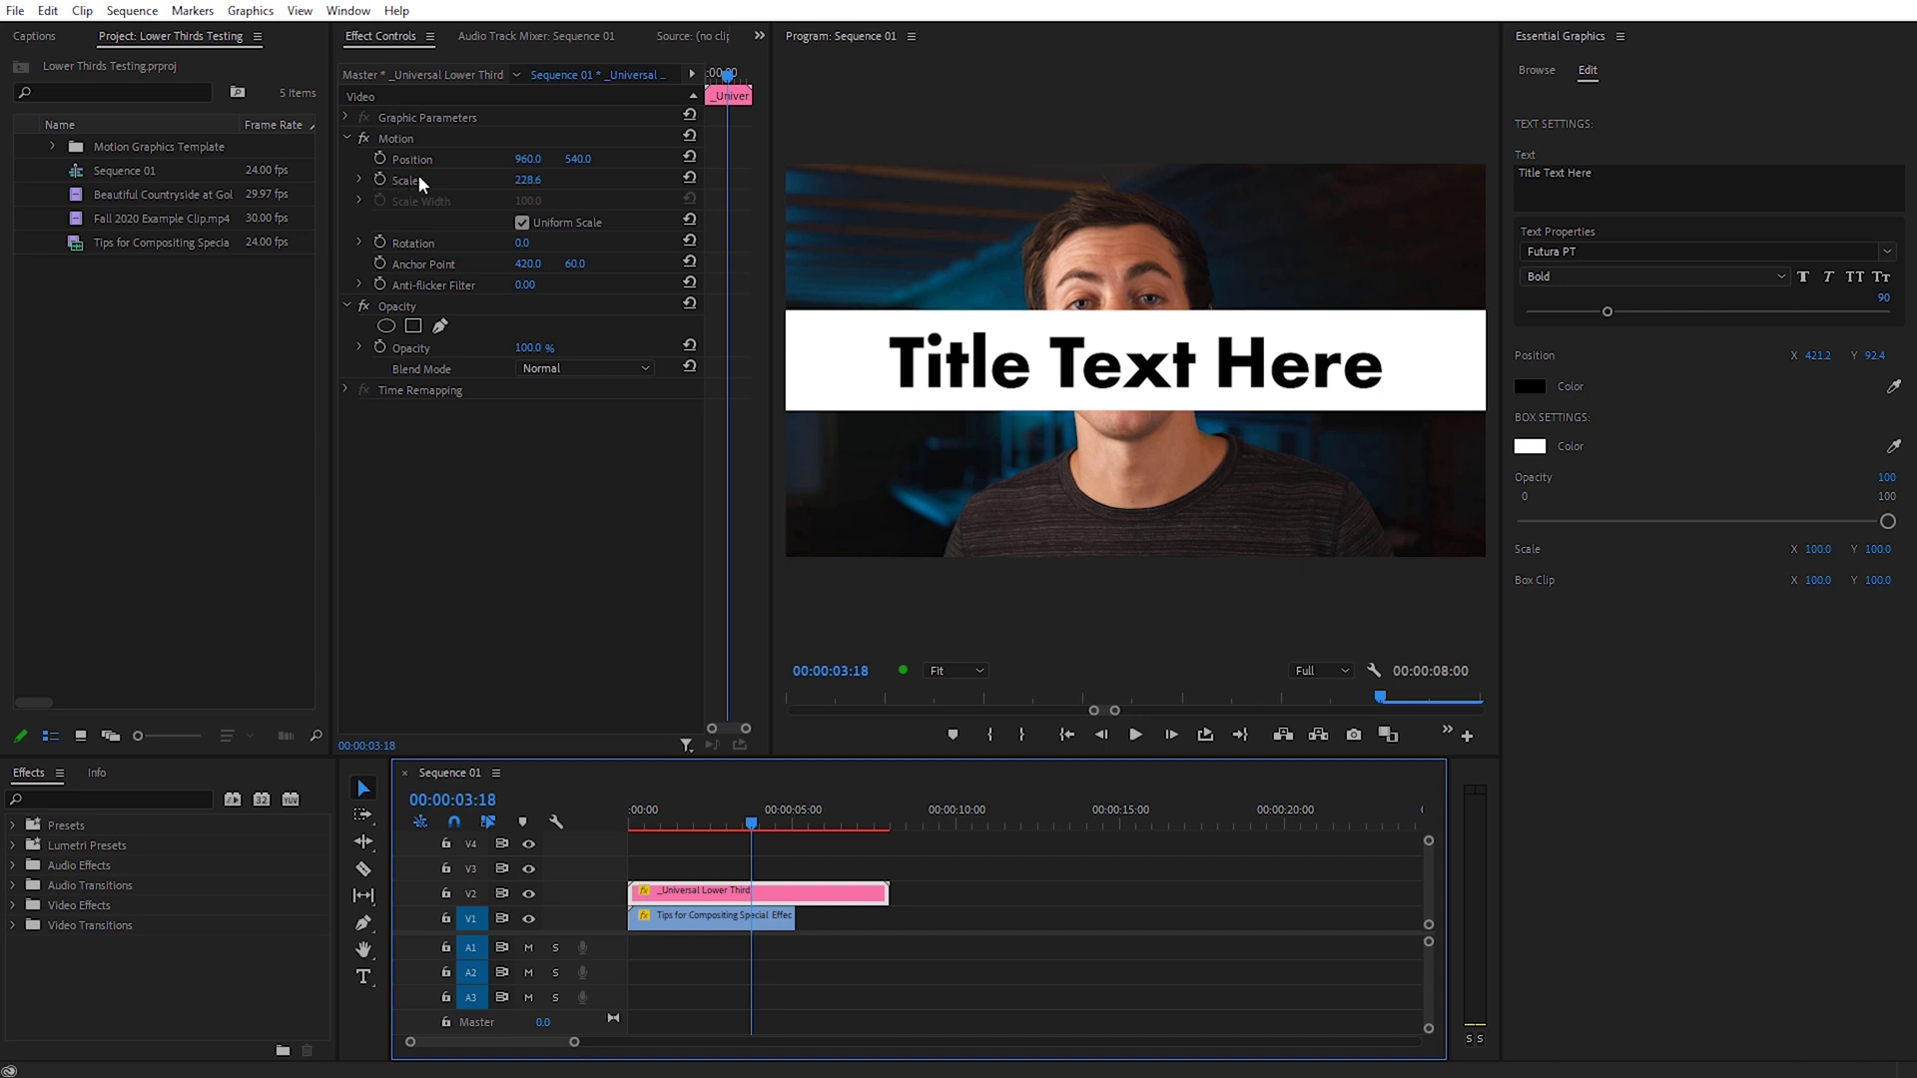
{"action": "left_click", "coordinate": [527, 180]}
{"action": "type", "text": "100"}
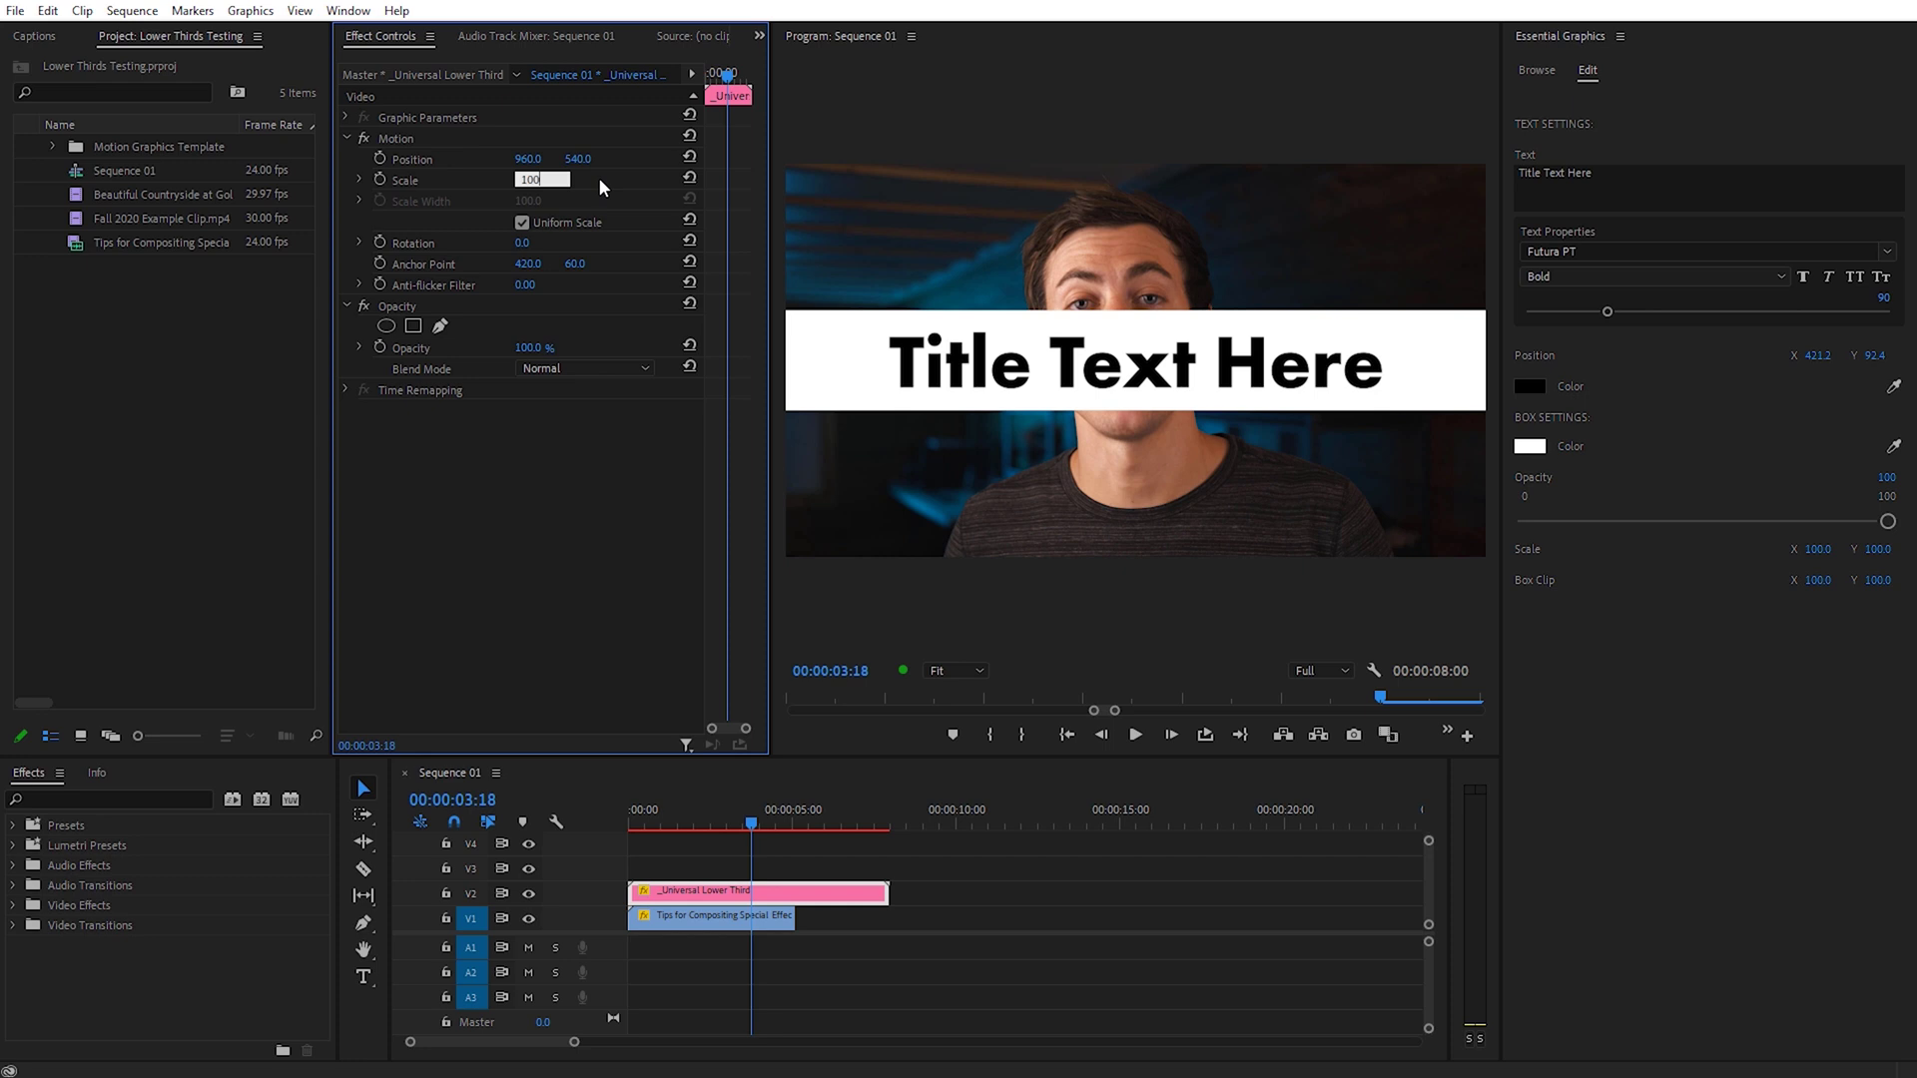
{"action": "key", "text": "Return"}
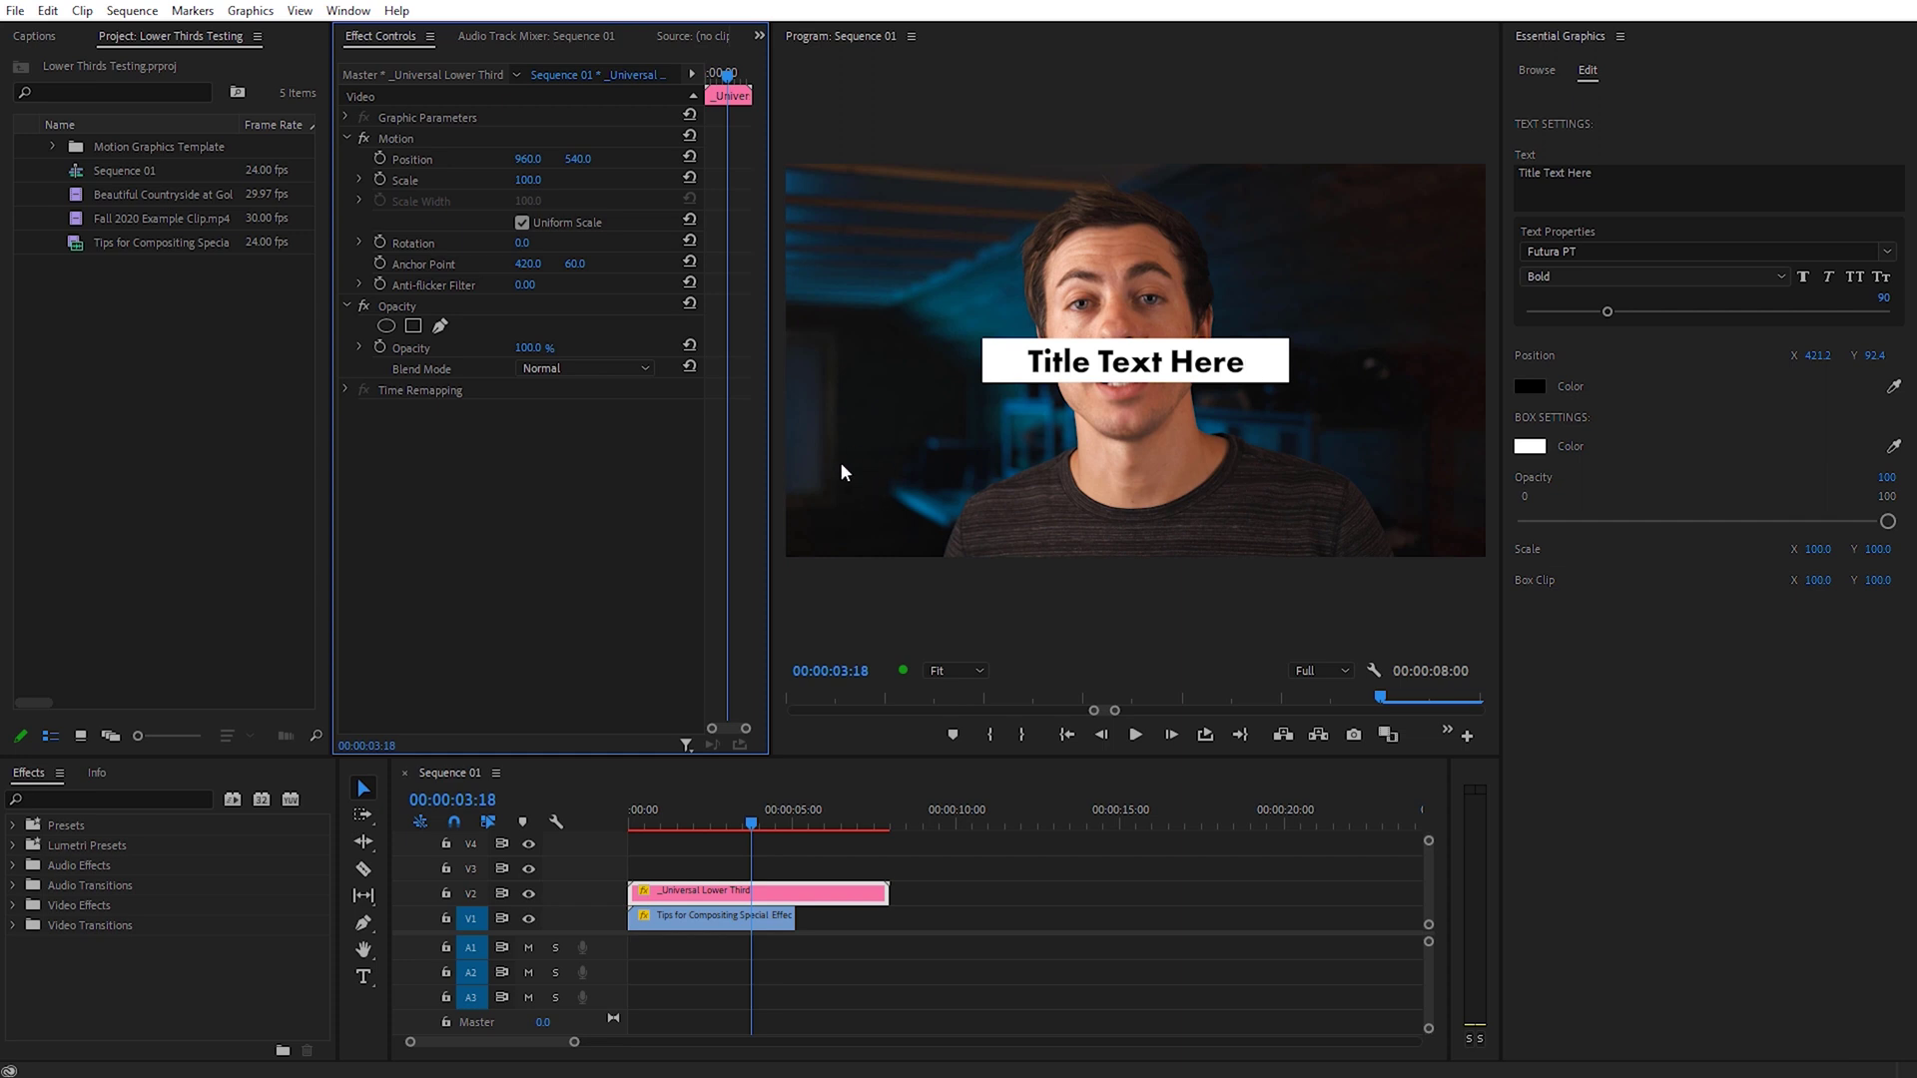
{"action": "mouse_move", "coordinate": [528, 159]}
{"action": "left_mouse_down"}
{"action": "mouse_move", "coordinate": [498, 159]}
{"action": "mouse_move", "coordinate": [604, 159]}
{"action": "mouse_move", "coordinate": [542, 158]}
{"action": "left_mouse_up"}
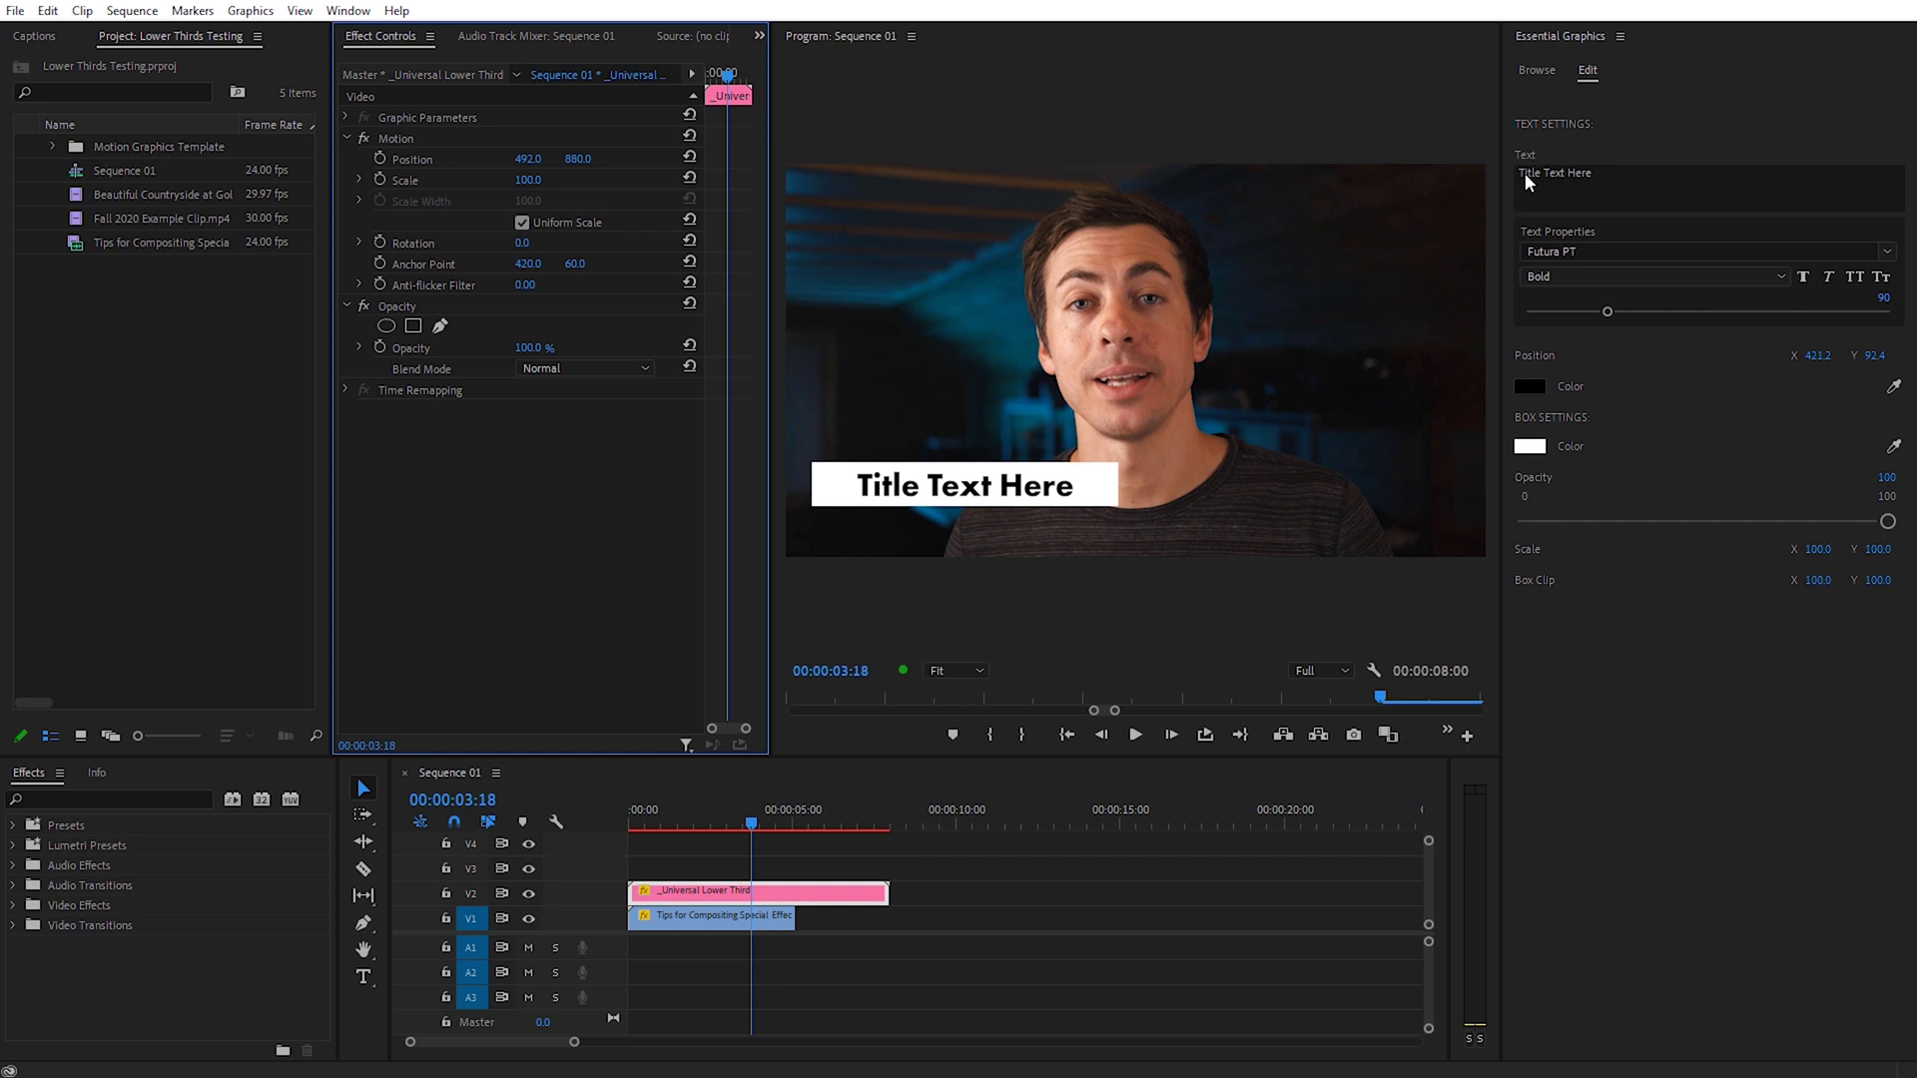
- Replace the title text with the speaker's full name, sized 96 with a vertical text position of 85.4
{"action": "left_click", "coordinate": [1593, 185]}
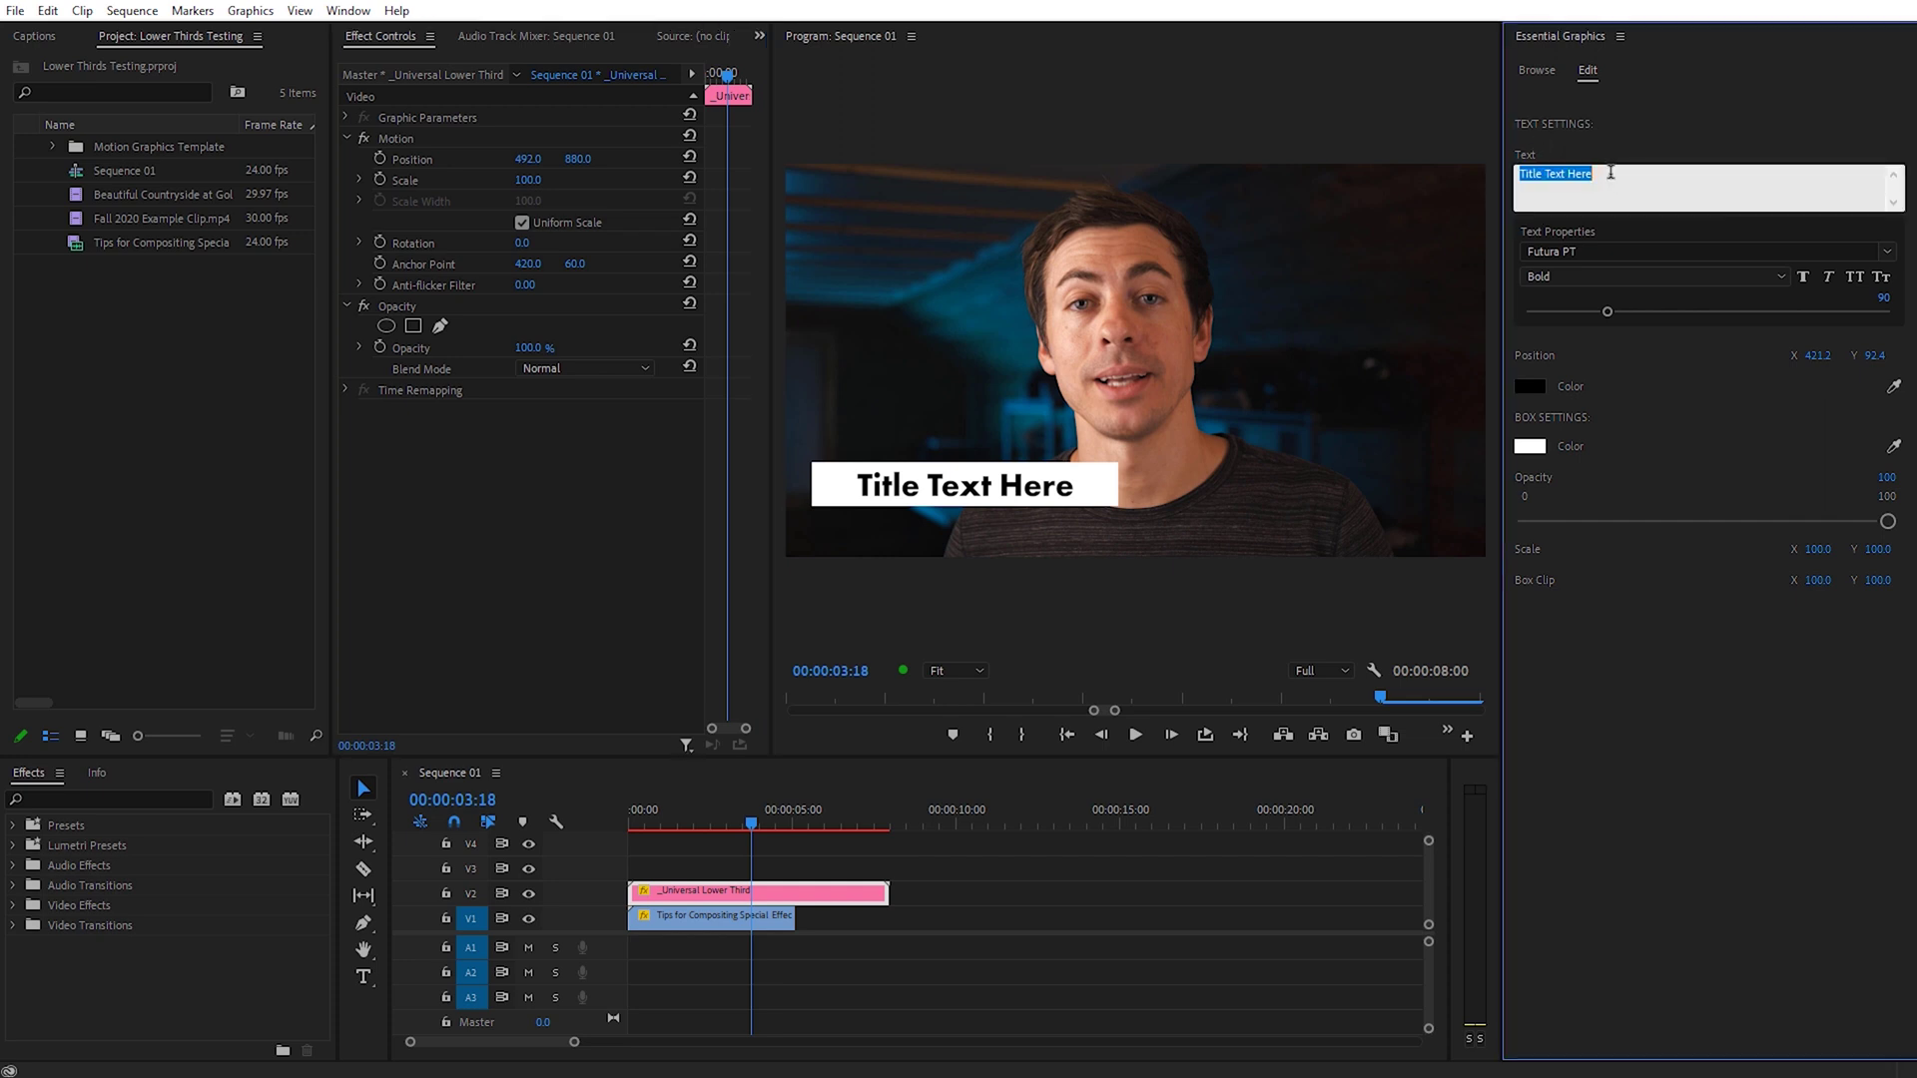
{"action": "type", "text": "Charles Yeager"}
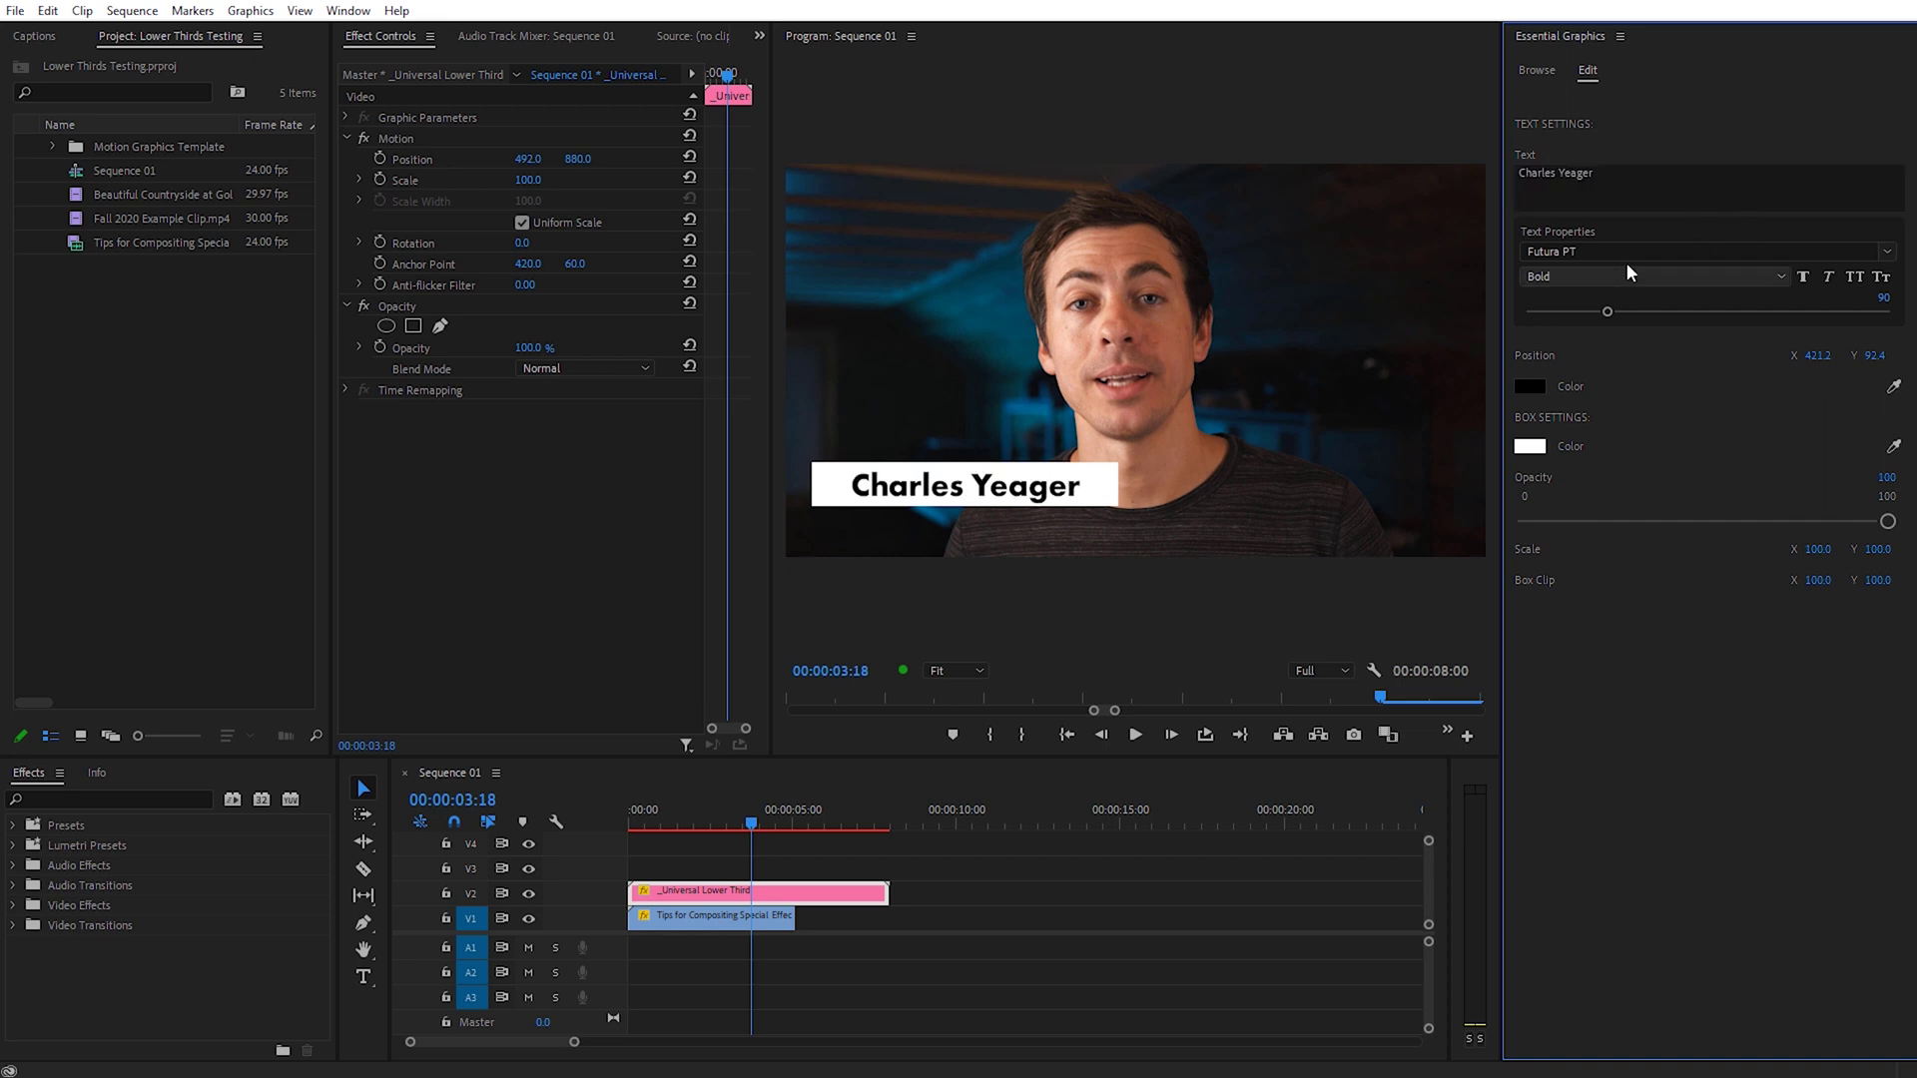
{"action": "left_click", "coordinate": [1865, 251]}
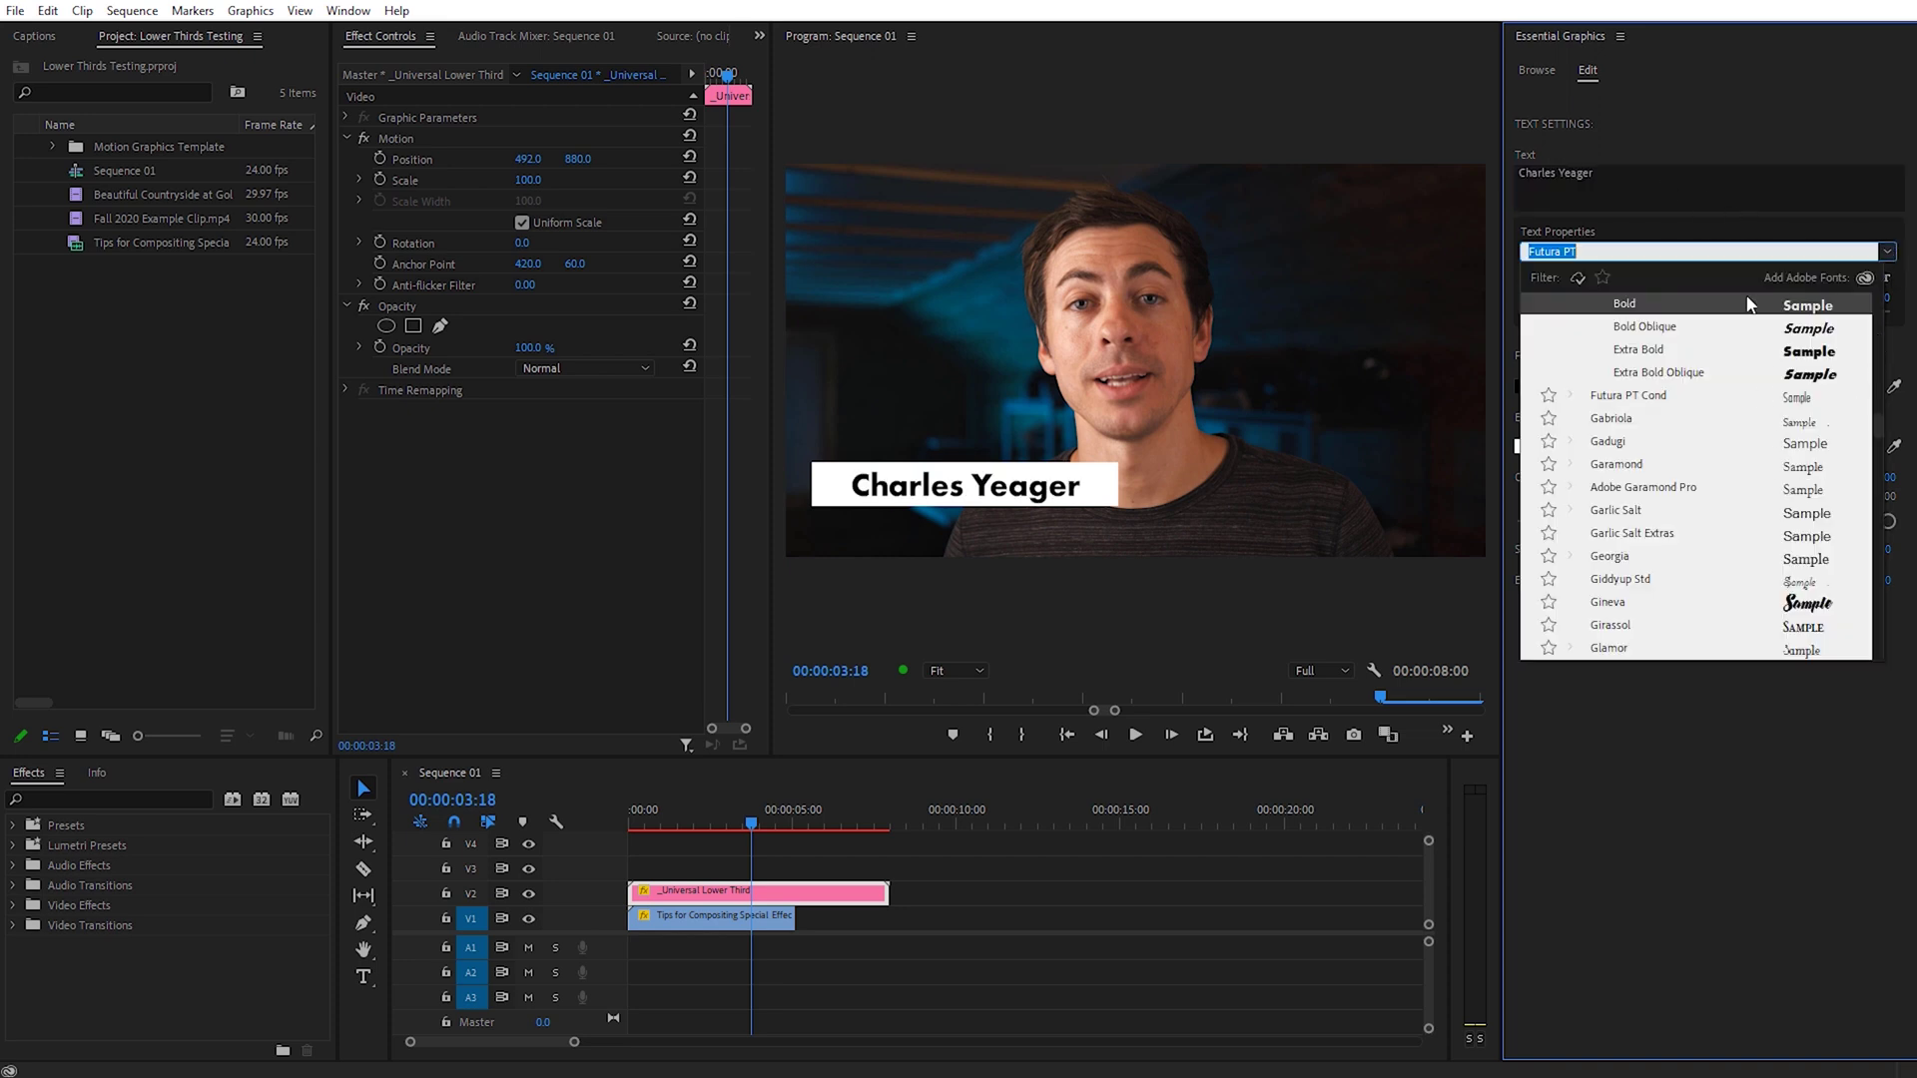
{"action": "left_click", "coordinate": [1801, 746]}
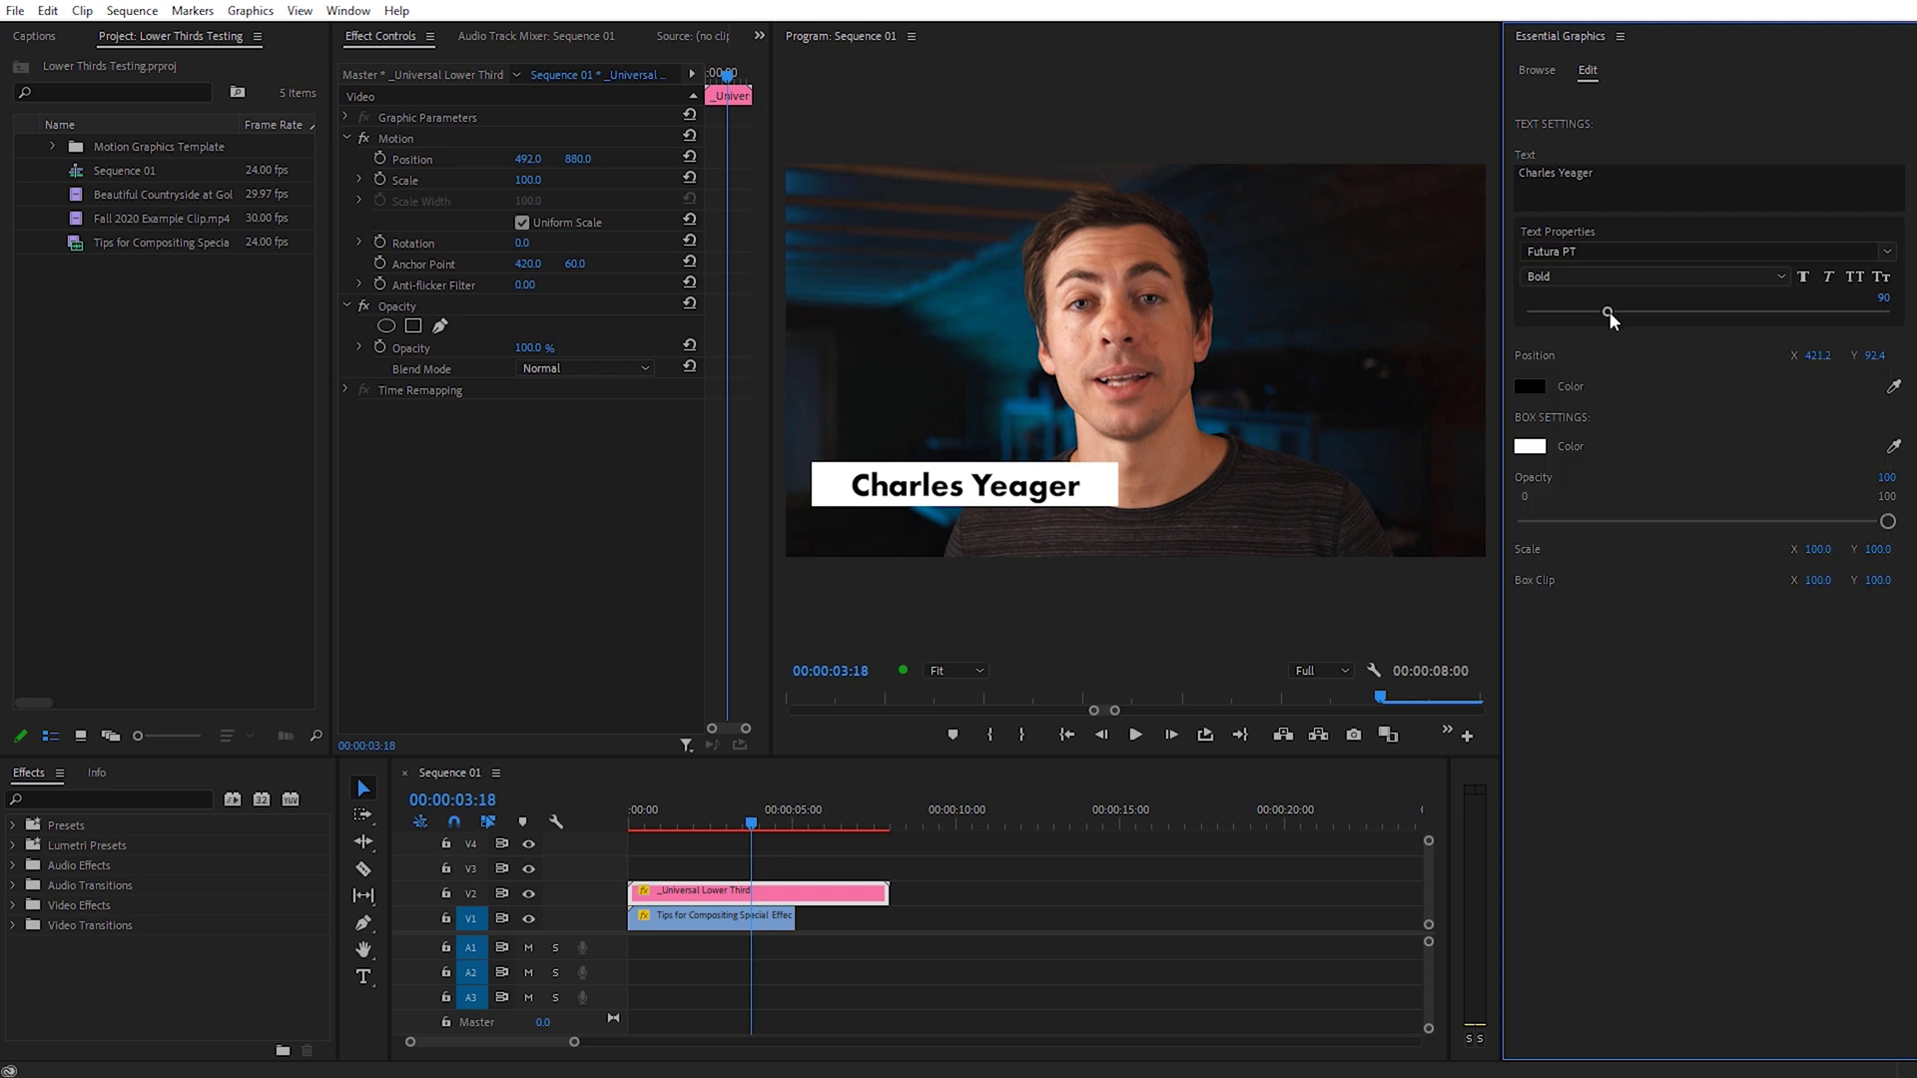
{"action": "mouse_move", "coordinate": [1609, 312]}
{"action": "left_mouse_down"}
{"action": "mouse_move", "coordinate": [1586, 315]}
{"action": "mouse_move", "coordinate": [1613, 316]}
{"action": "left_mouse_up"}
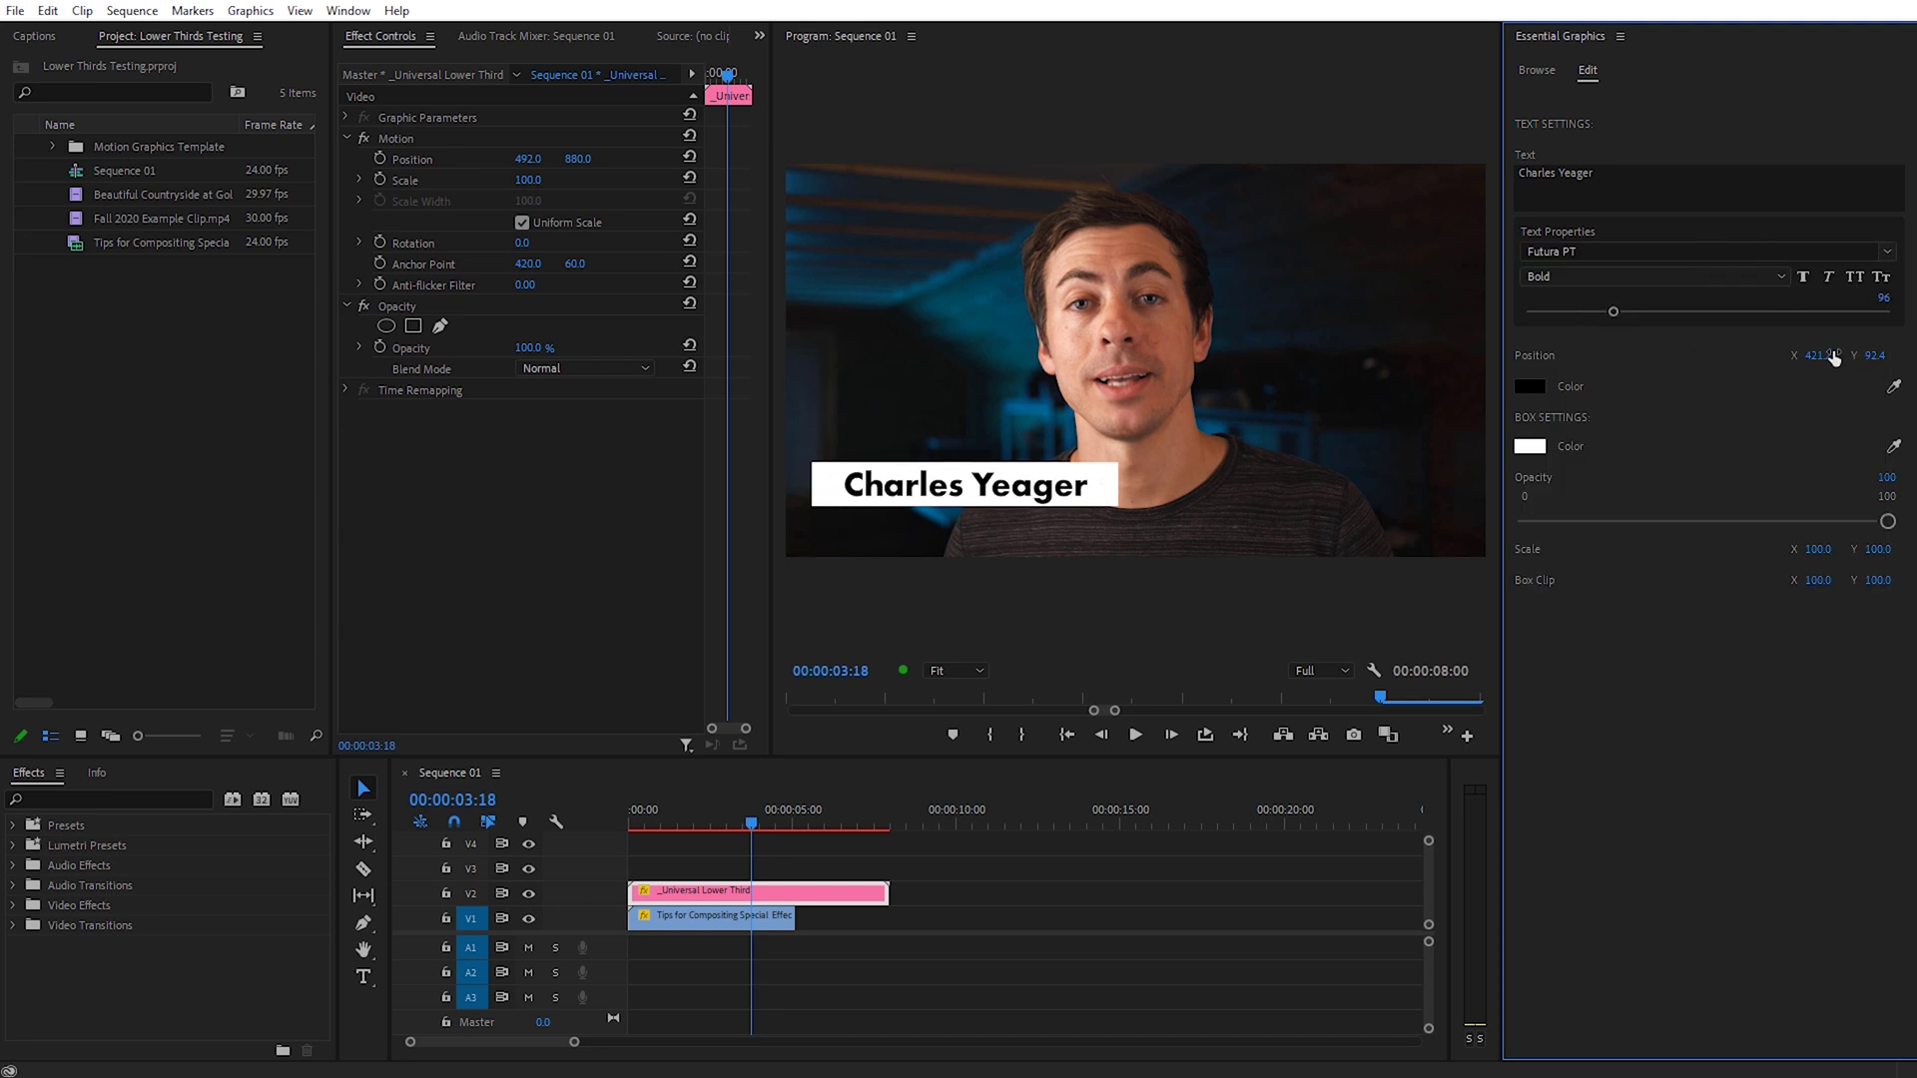
{"action": "left_click_drag", "start_coordinate": [1874, 357], "coordinate": [1868, 358]}
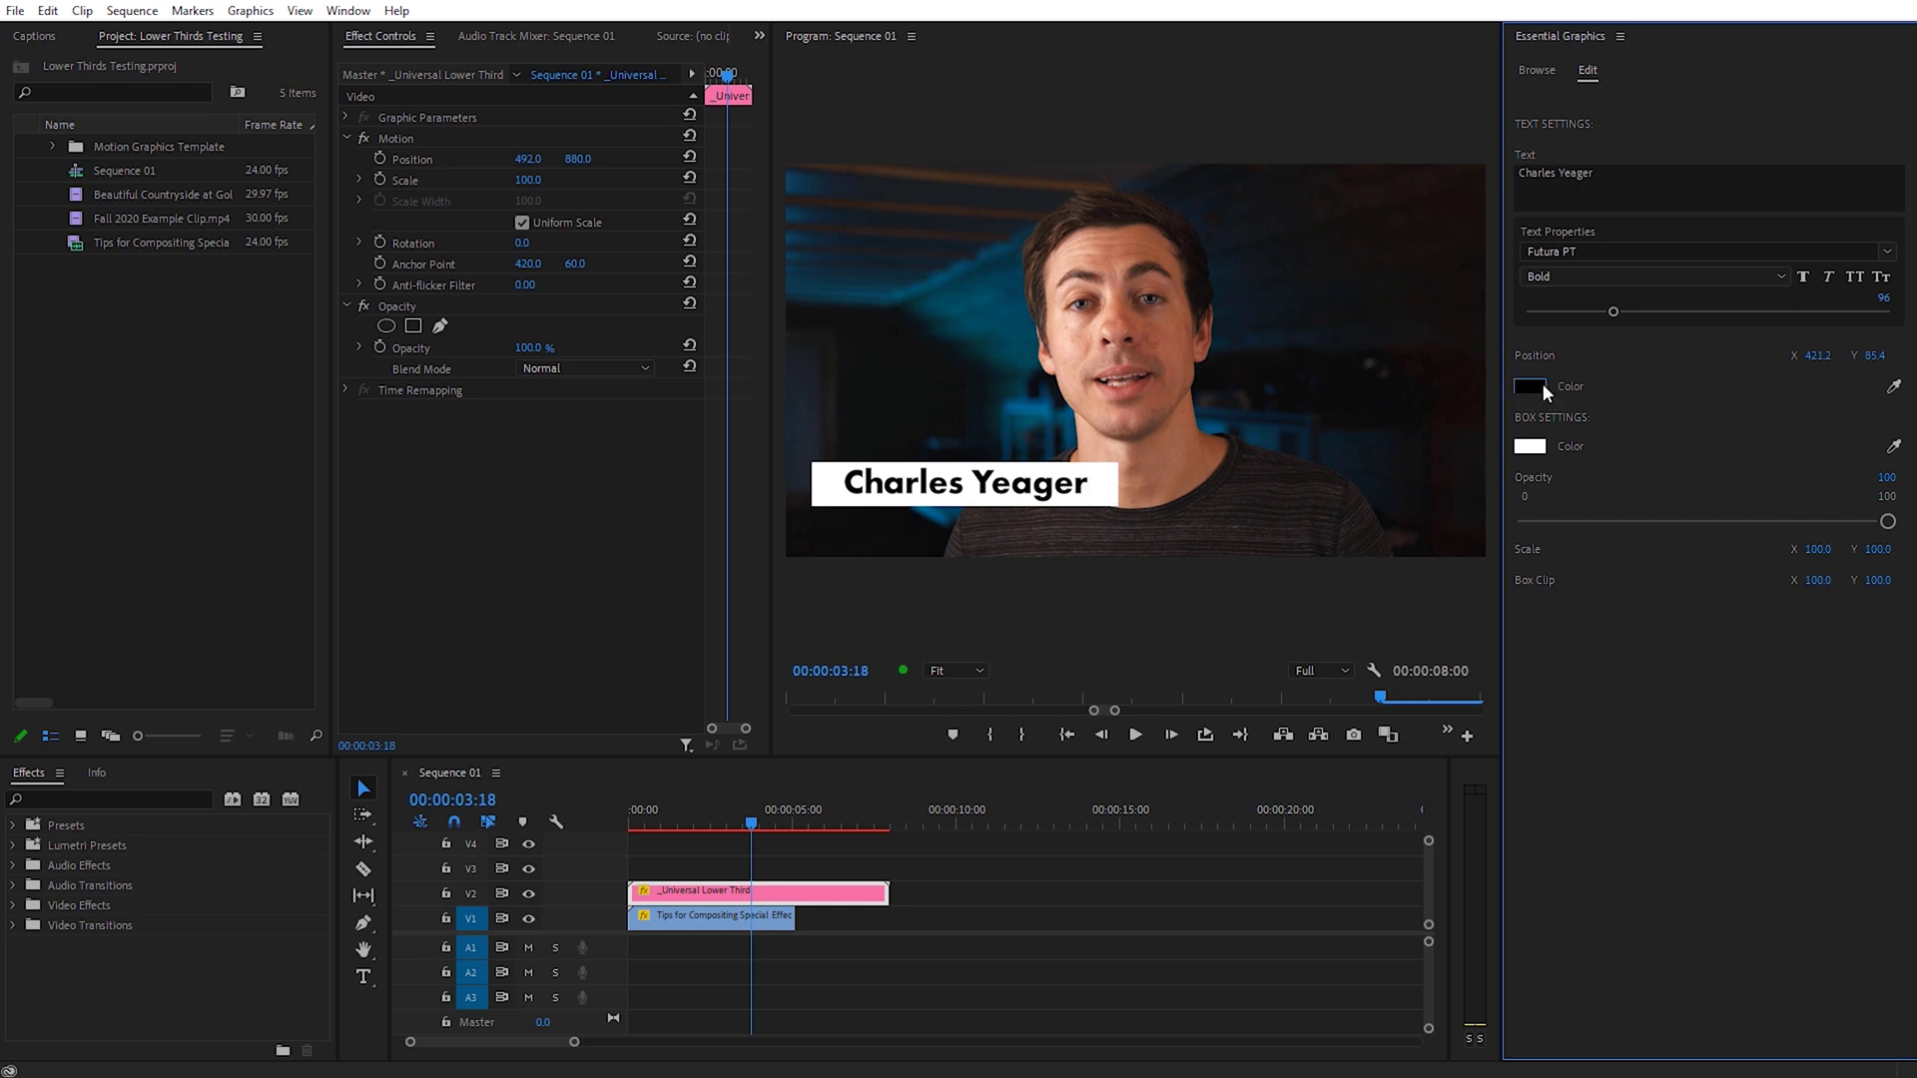
- Change the lower third's text color to white (FFFFFF)
{"action": "left_click", "coordinate": [1530, 386]}
{"action": "left_click_drag", "start_coordinate": [1172, 612], "coordinate": [1030, 556]}
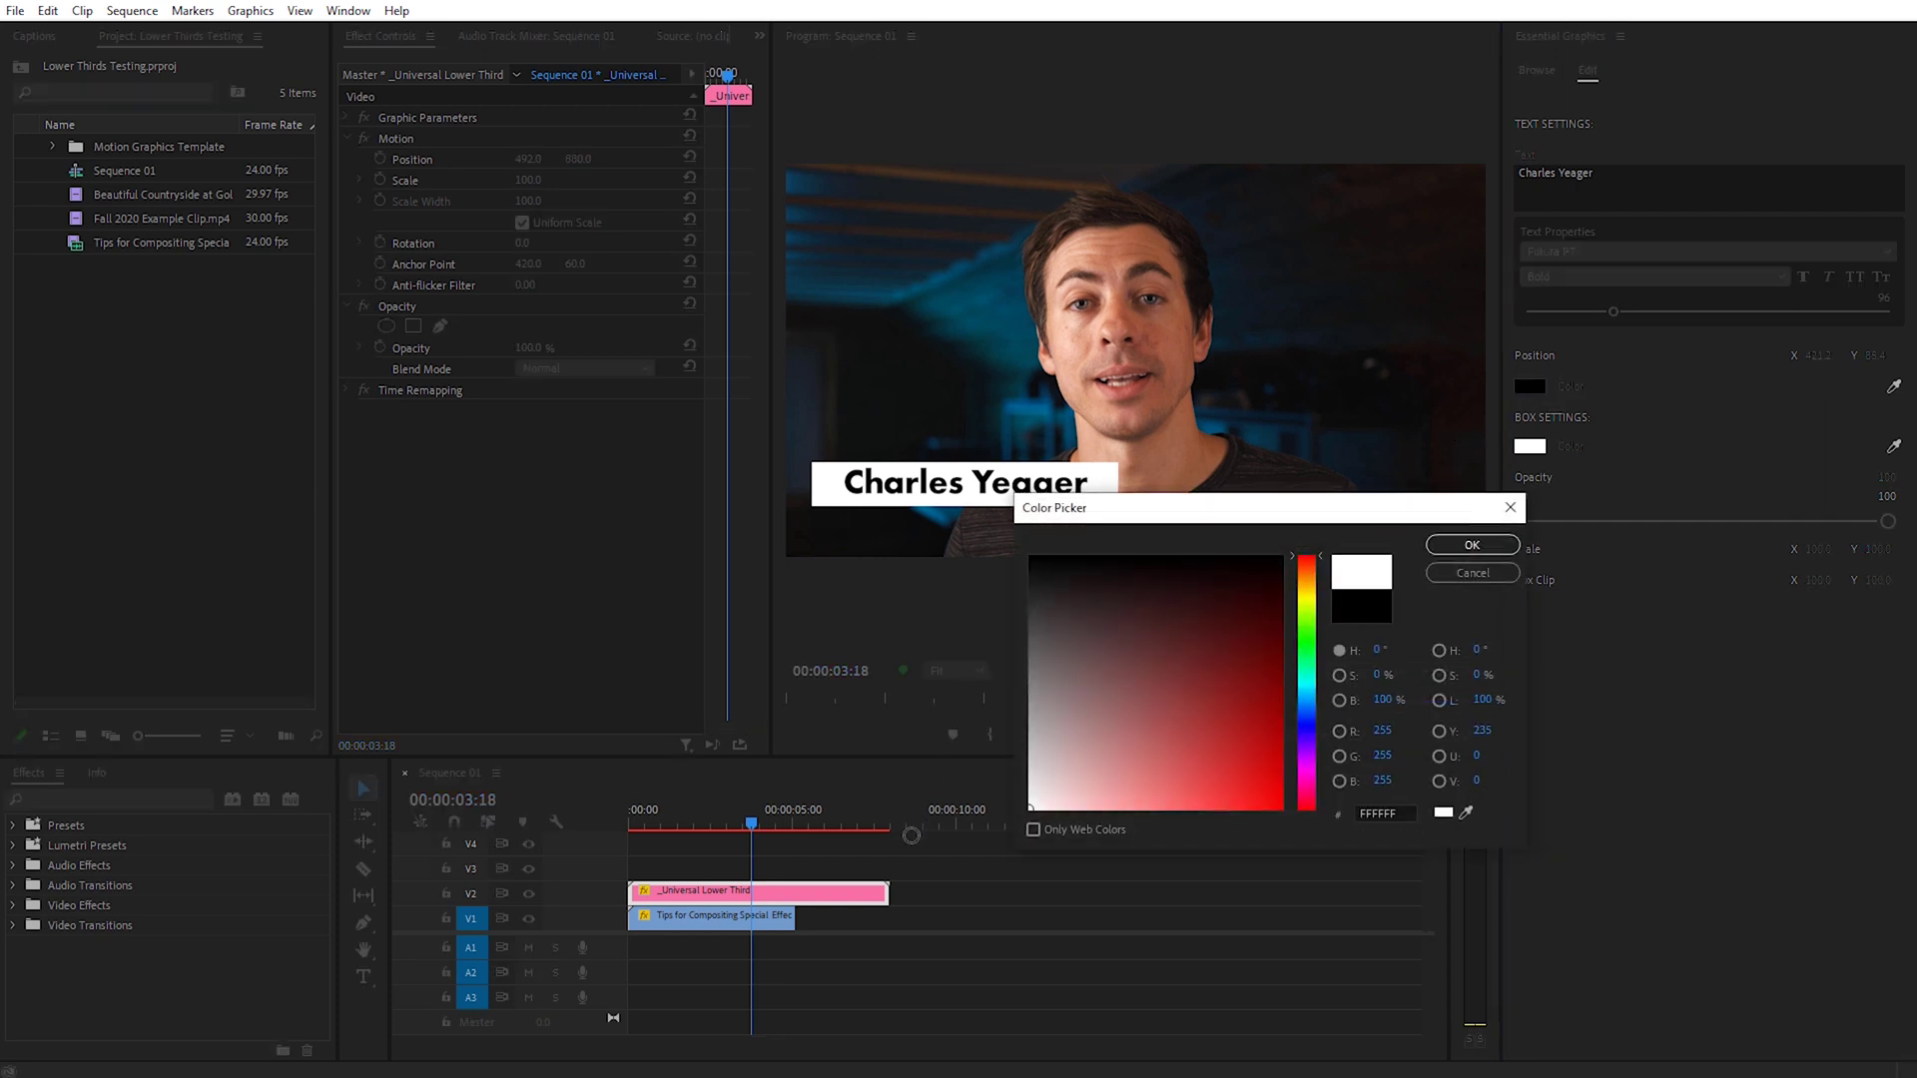
{"action": "left_click", "coordinate": [1472, 544]}
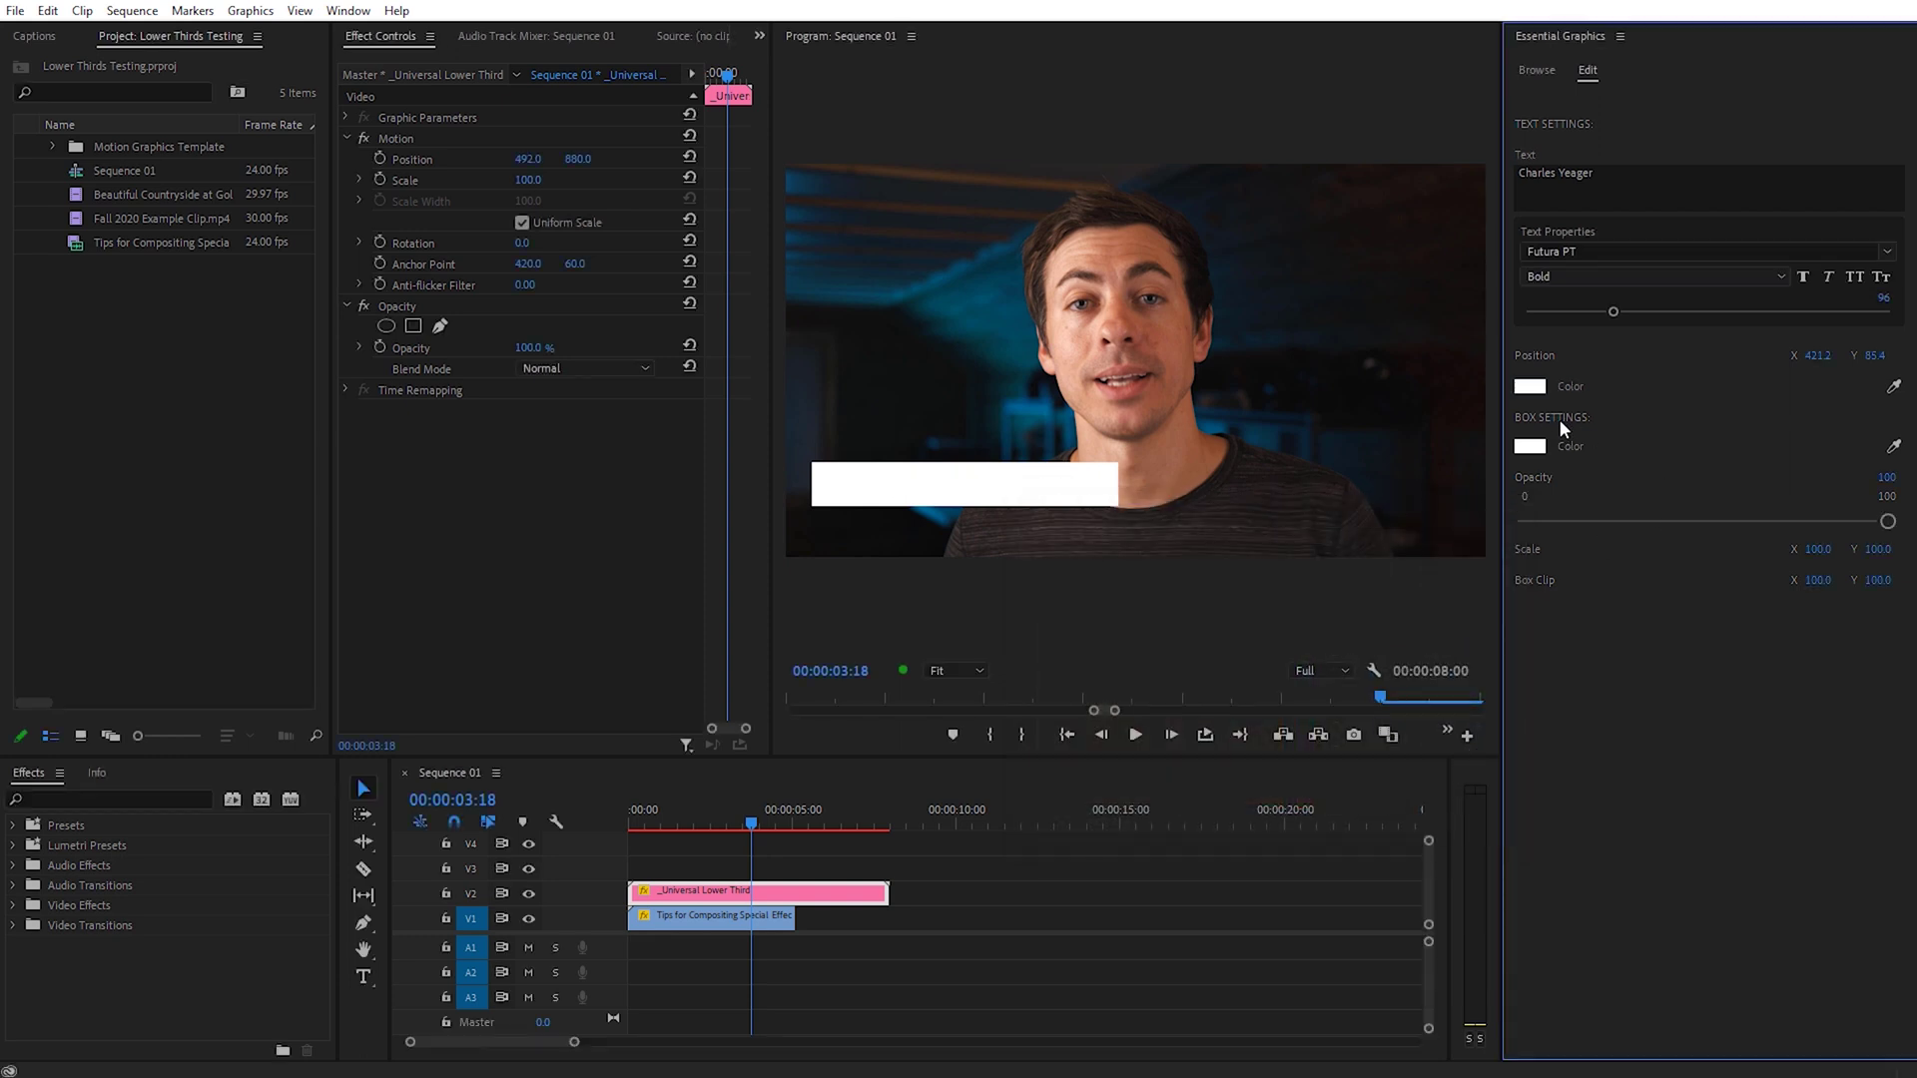
- Set the lower third's box color to RGB 221, 173, 85
{"action": "left_click", "coordinate": [1530, 446]}
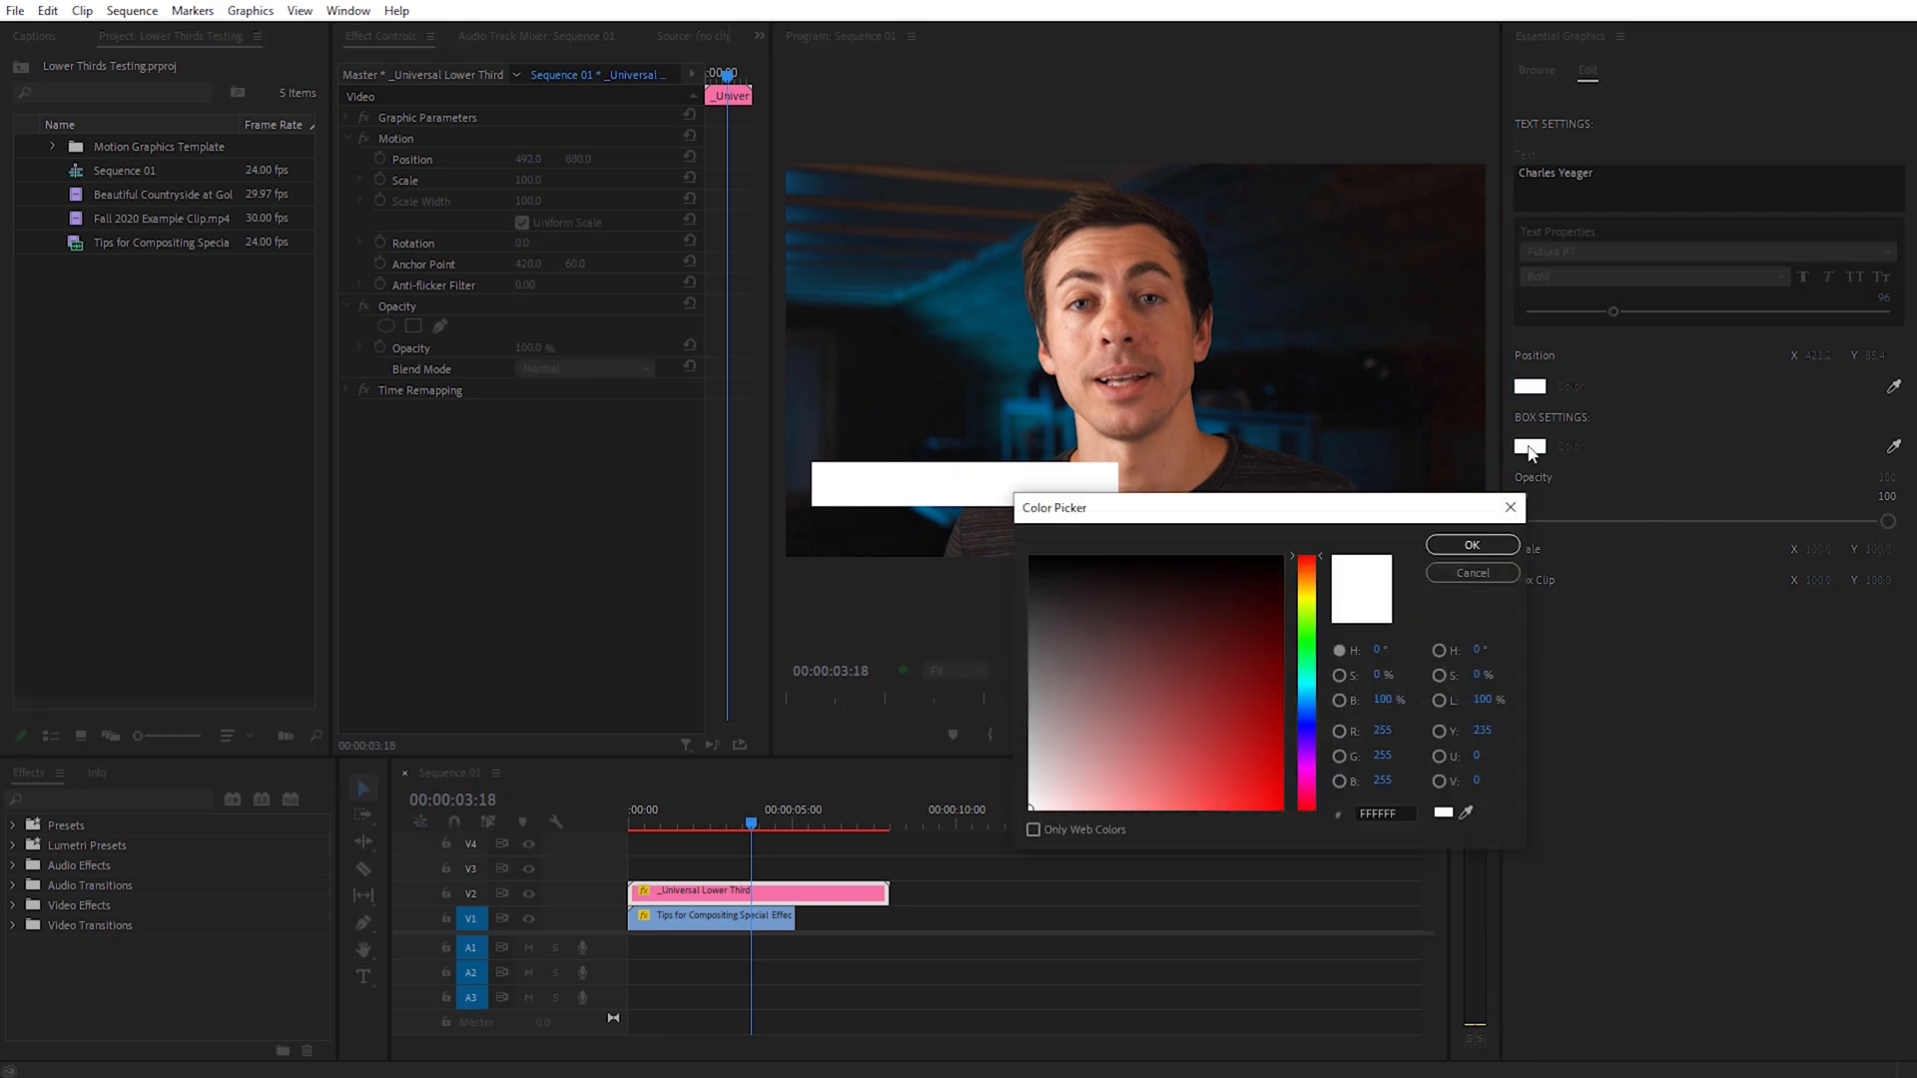
{"action": "left_click", "coordinate": [1398, 732]}
{"action": "type", "text": "221"}
{"action": "key", "text": "Tab"}
{"action": "type", "text": "173"}
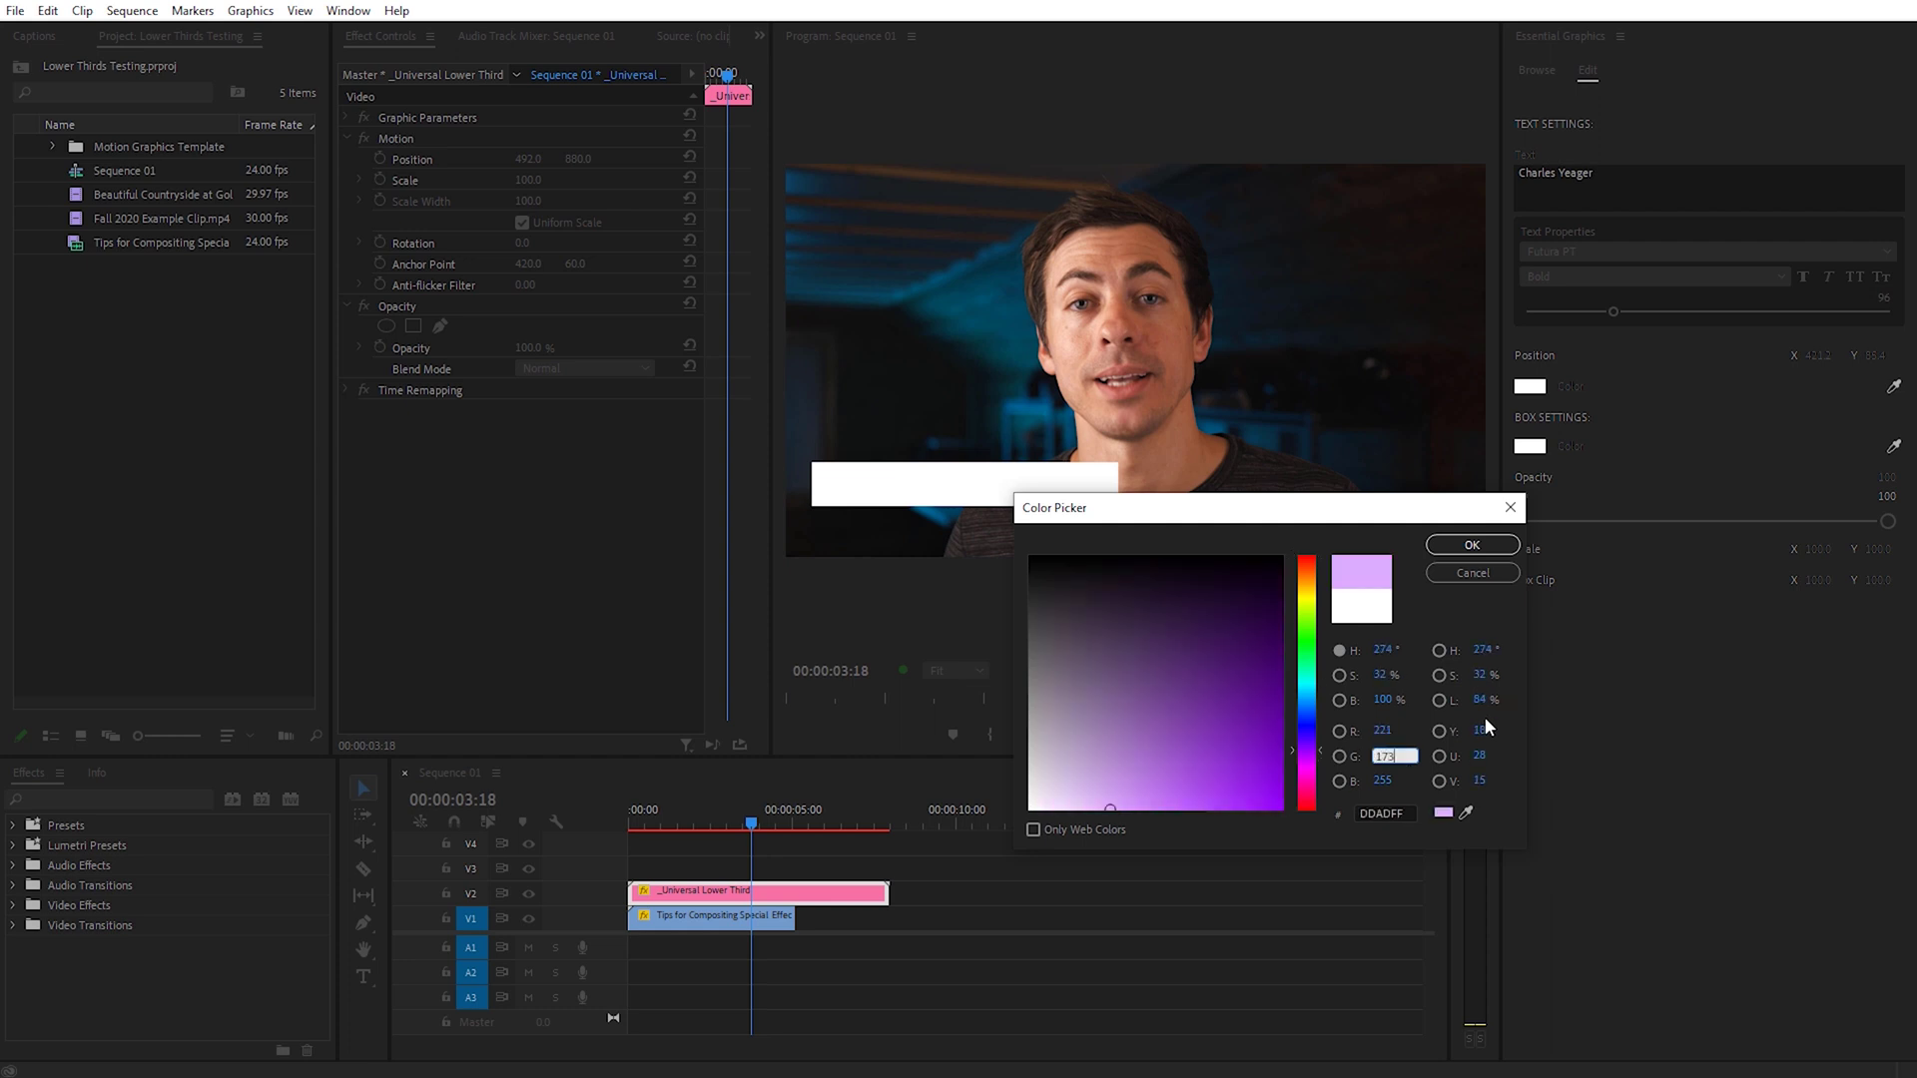
{"action": "key", "text": "Tab"}
{"action": "type", "text": "85"}
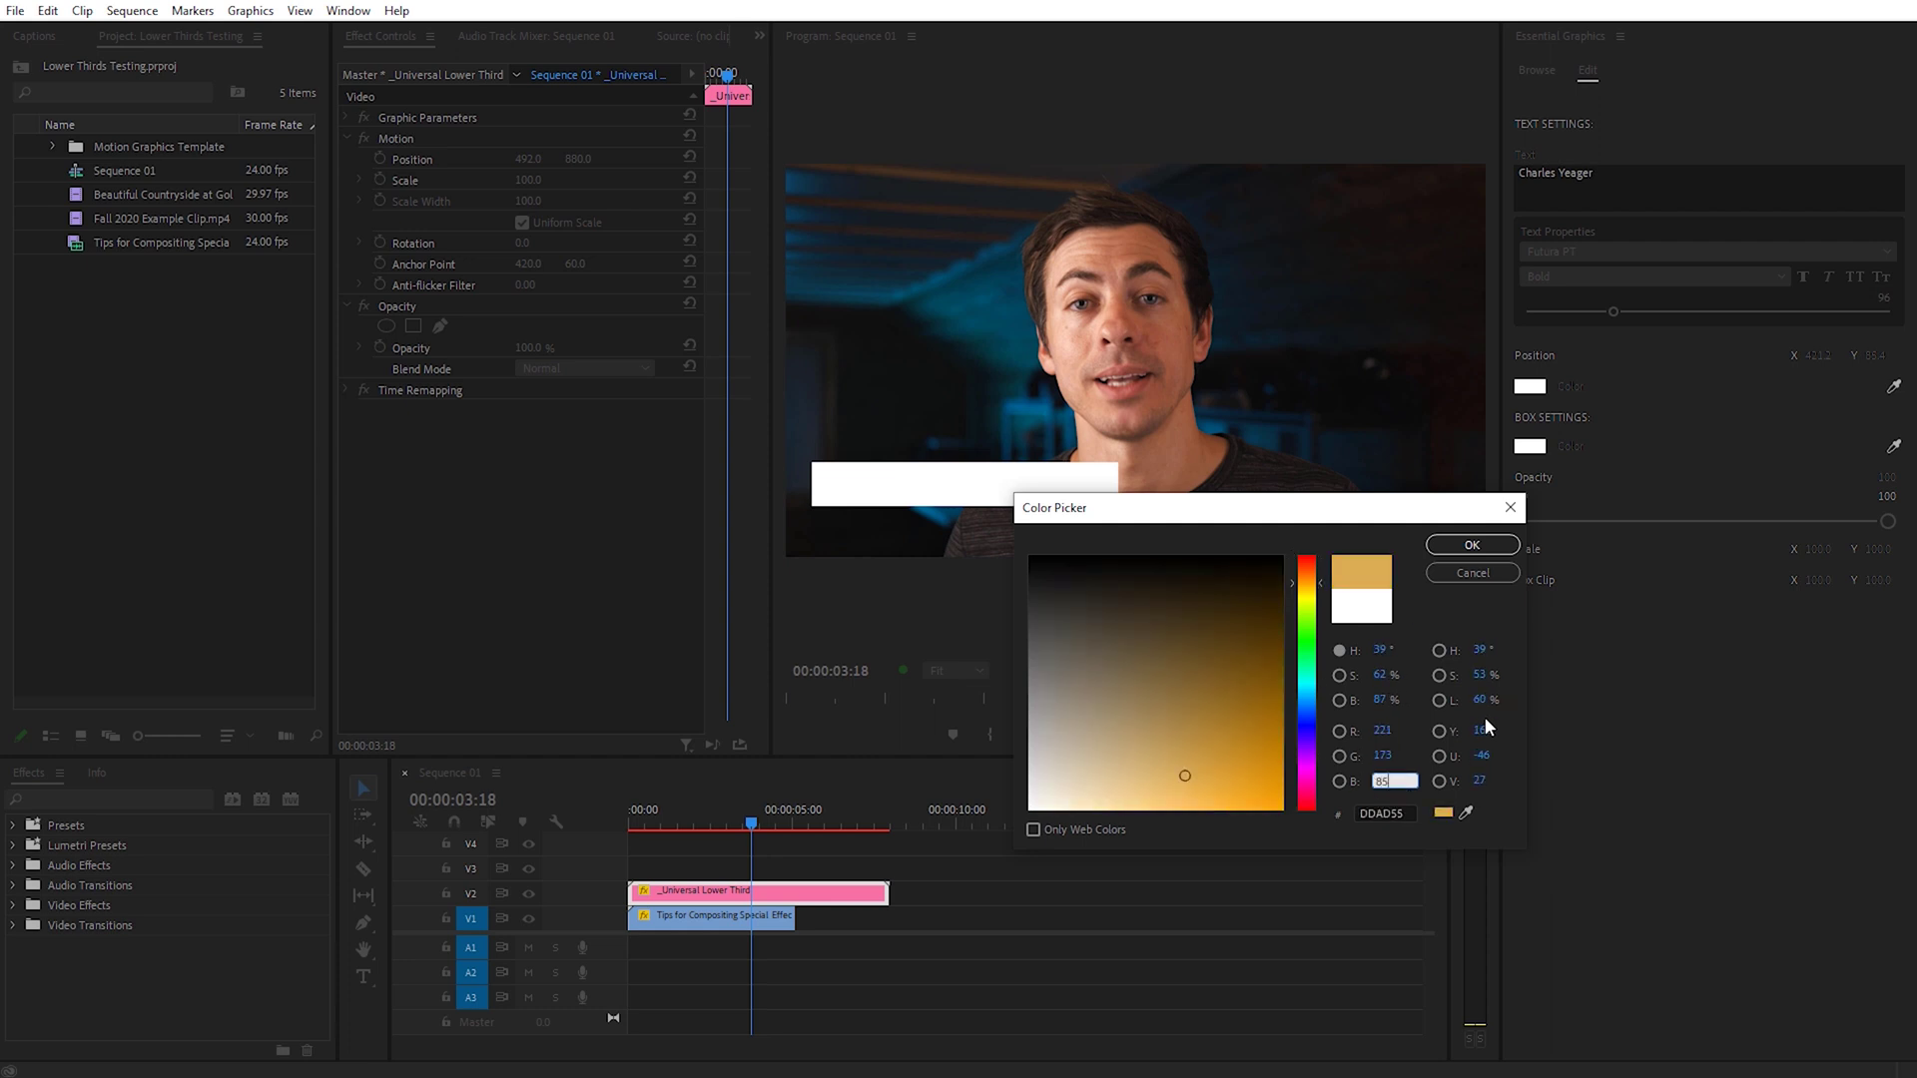
{"action": "left_click", "coordinate": [1468, 544]}
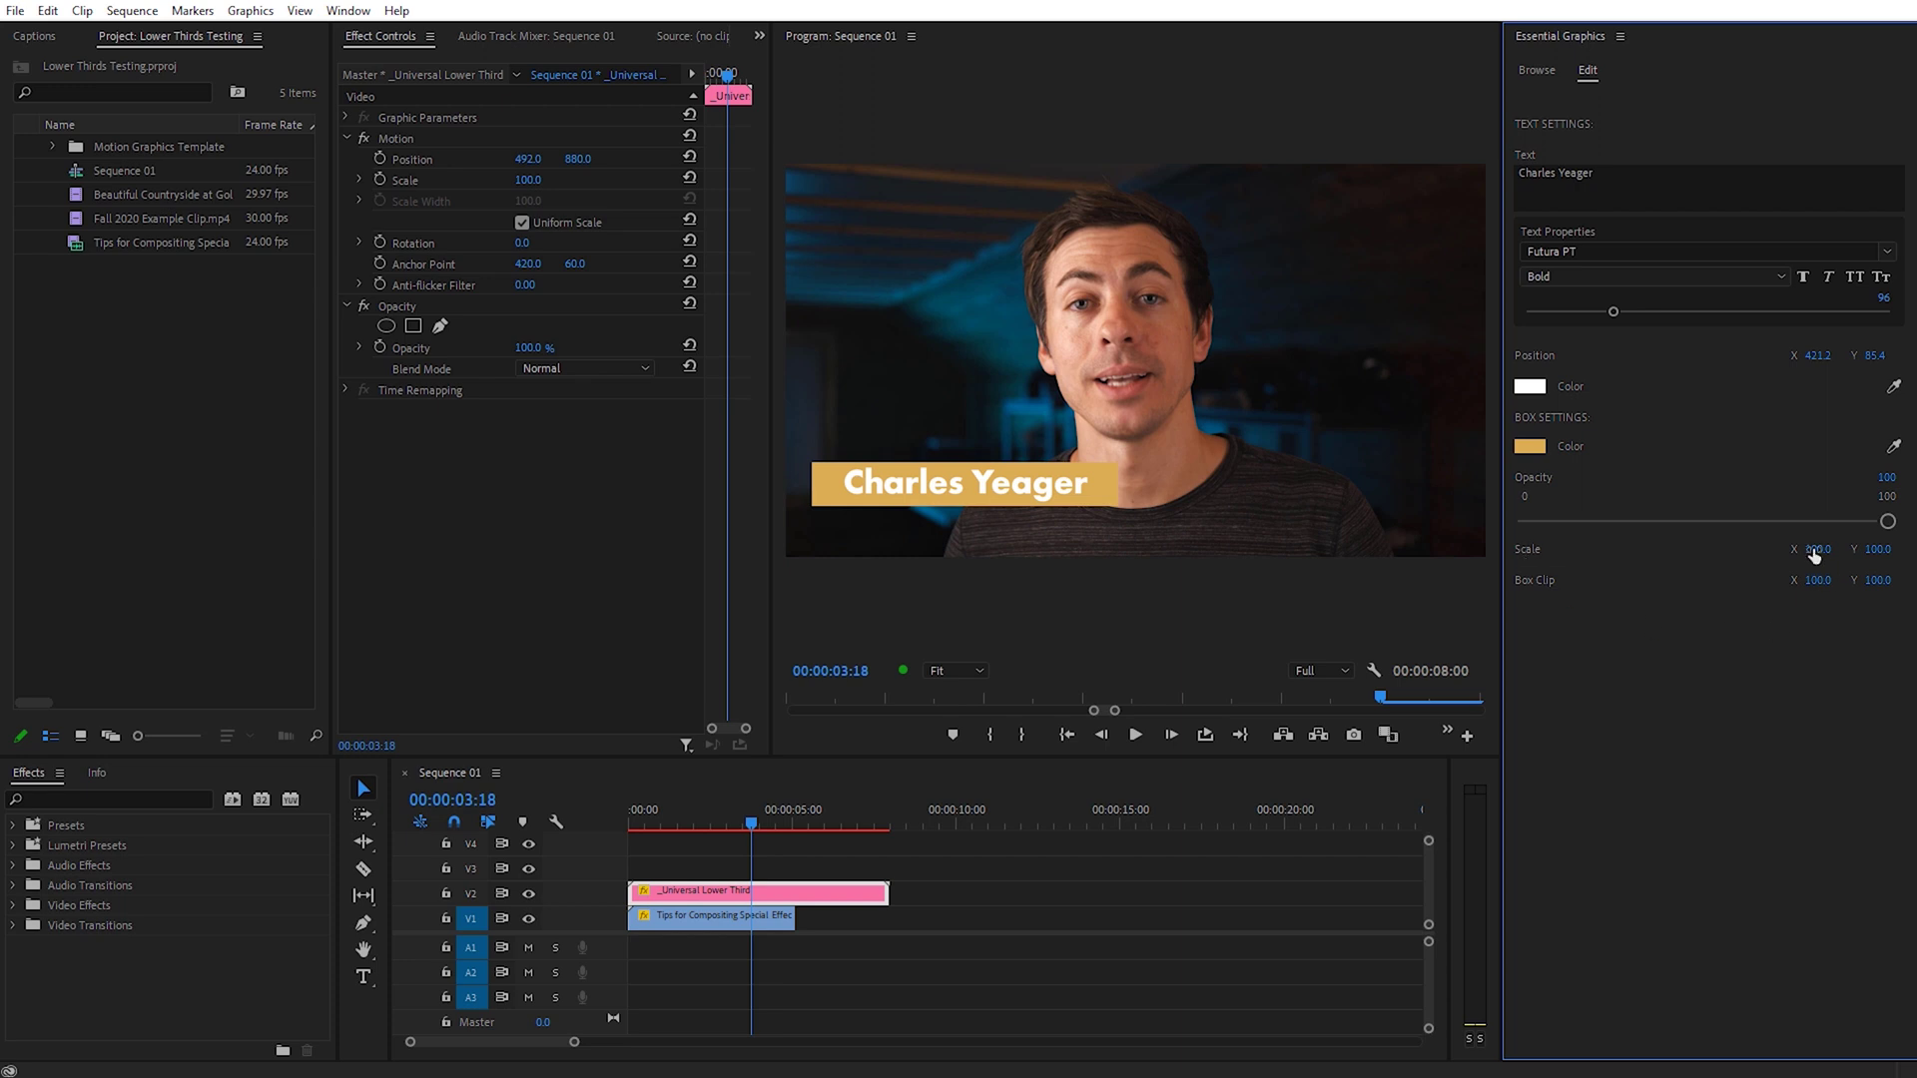
- Set the box's horizontal Scale and horizontal Box Clip to 82, scrubbing the opening animation between the two changes
{"action": "left_click_drag", "start_coordinate": [1817, 550], "coordinate": [1807, 550]}
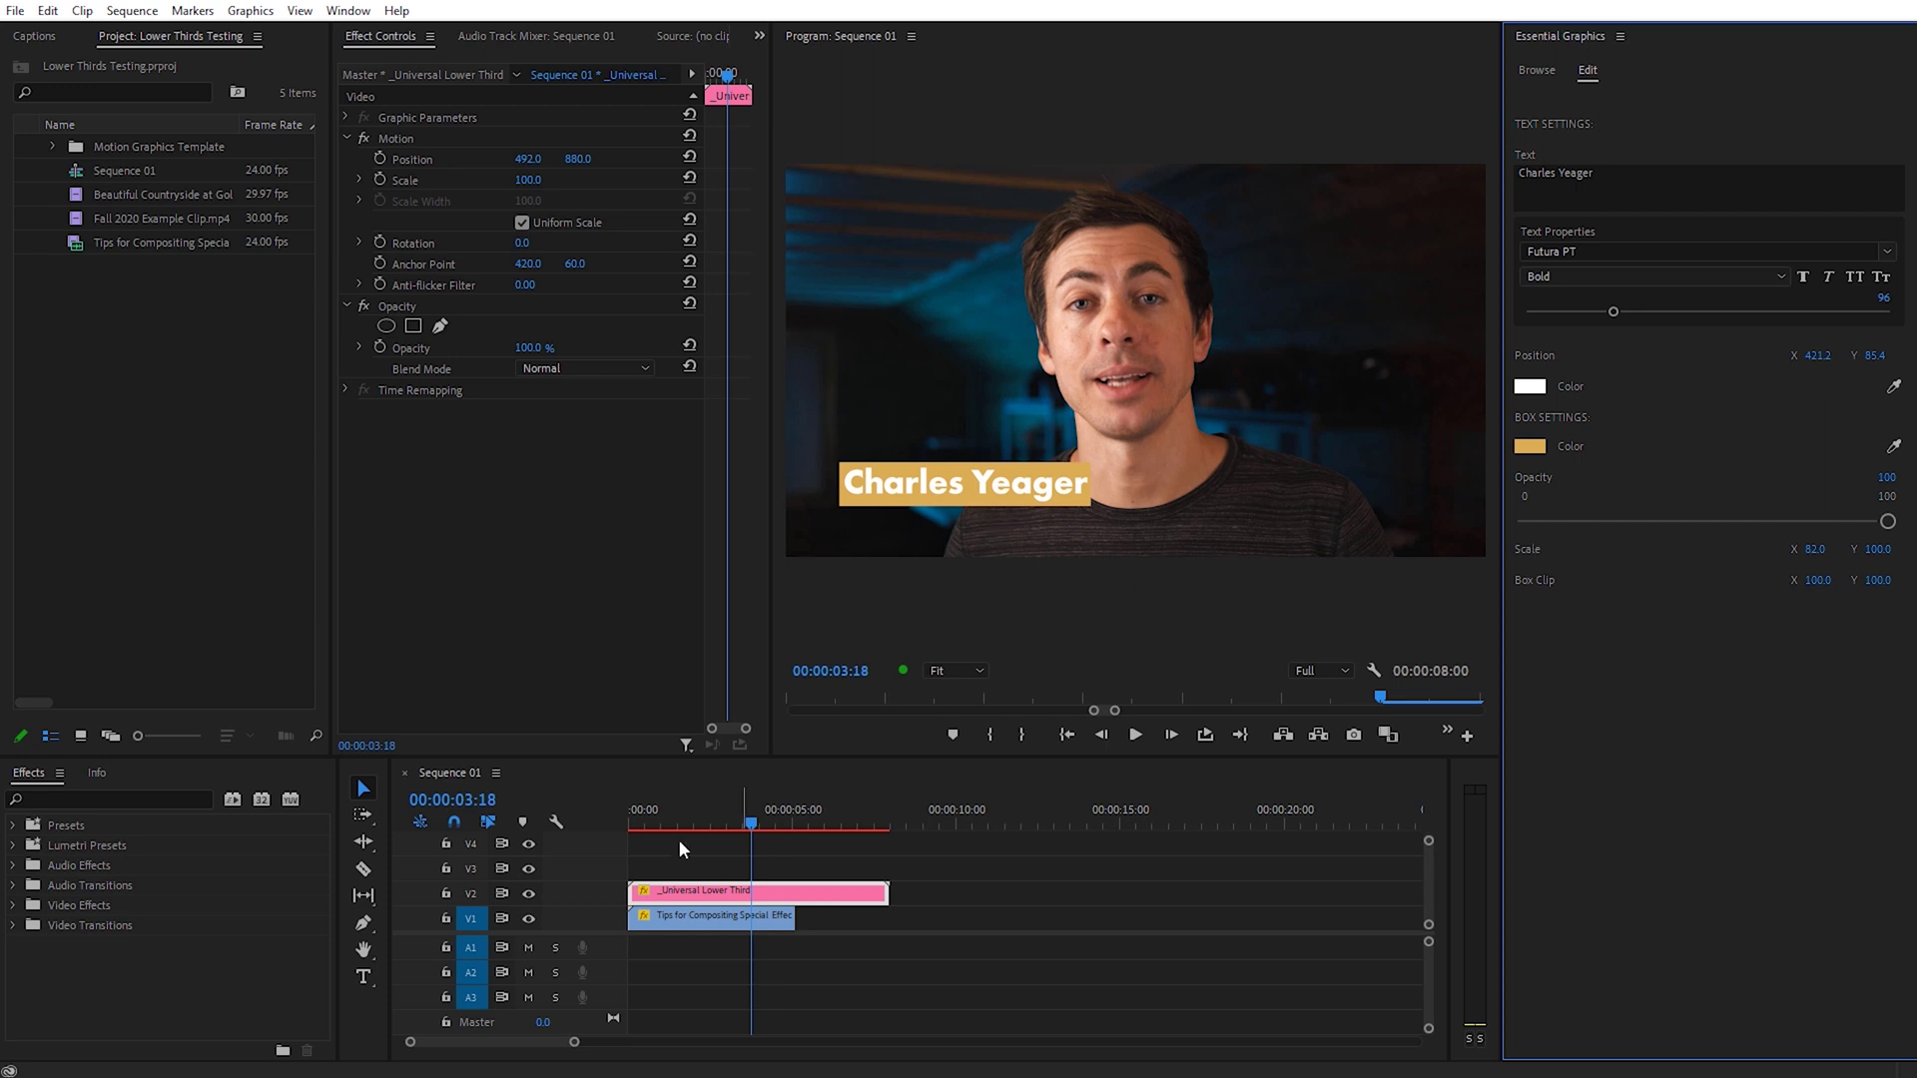
{"action": "left_click_drag", "start_coordinate": [746, 817], "coordinate": [633, 831]}
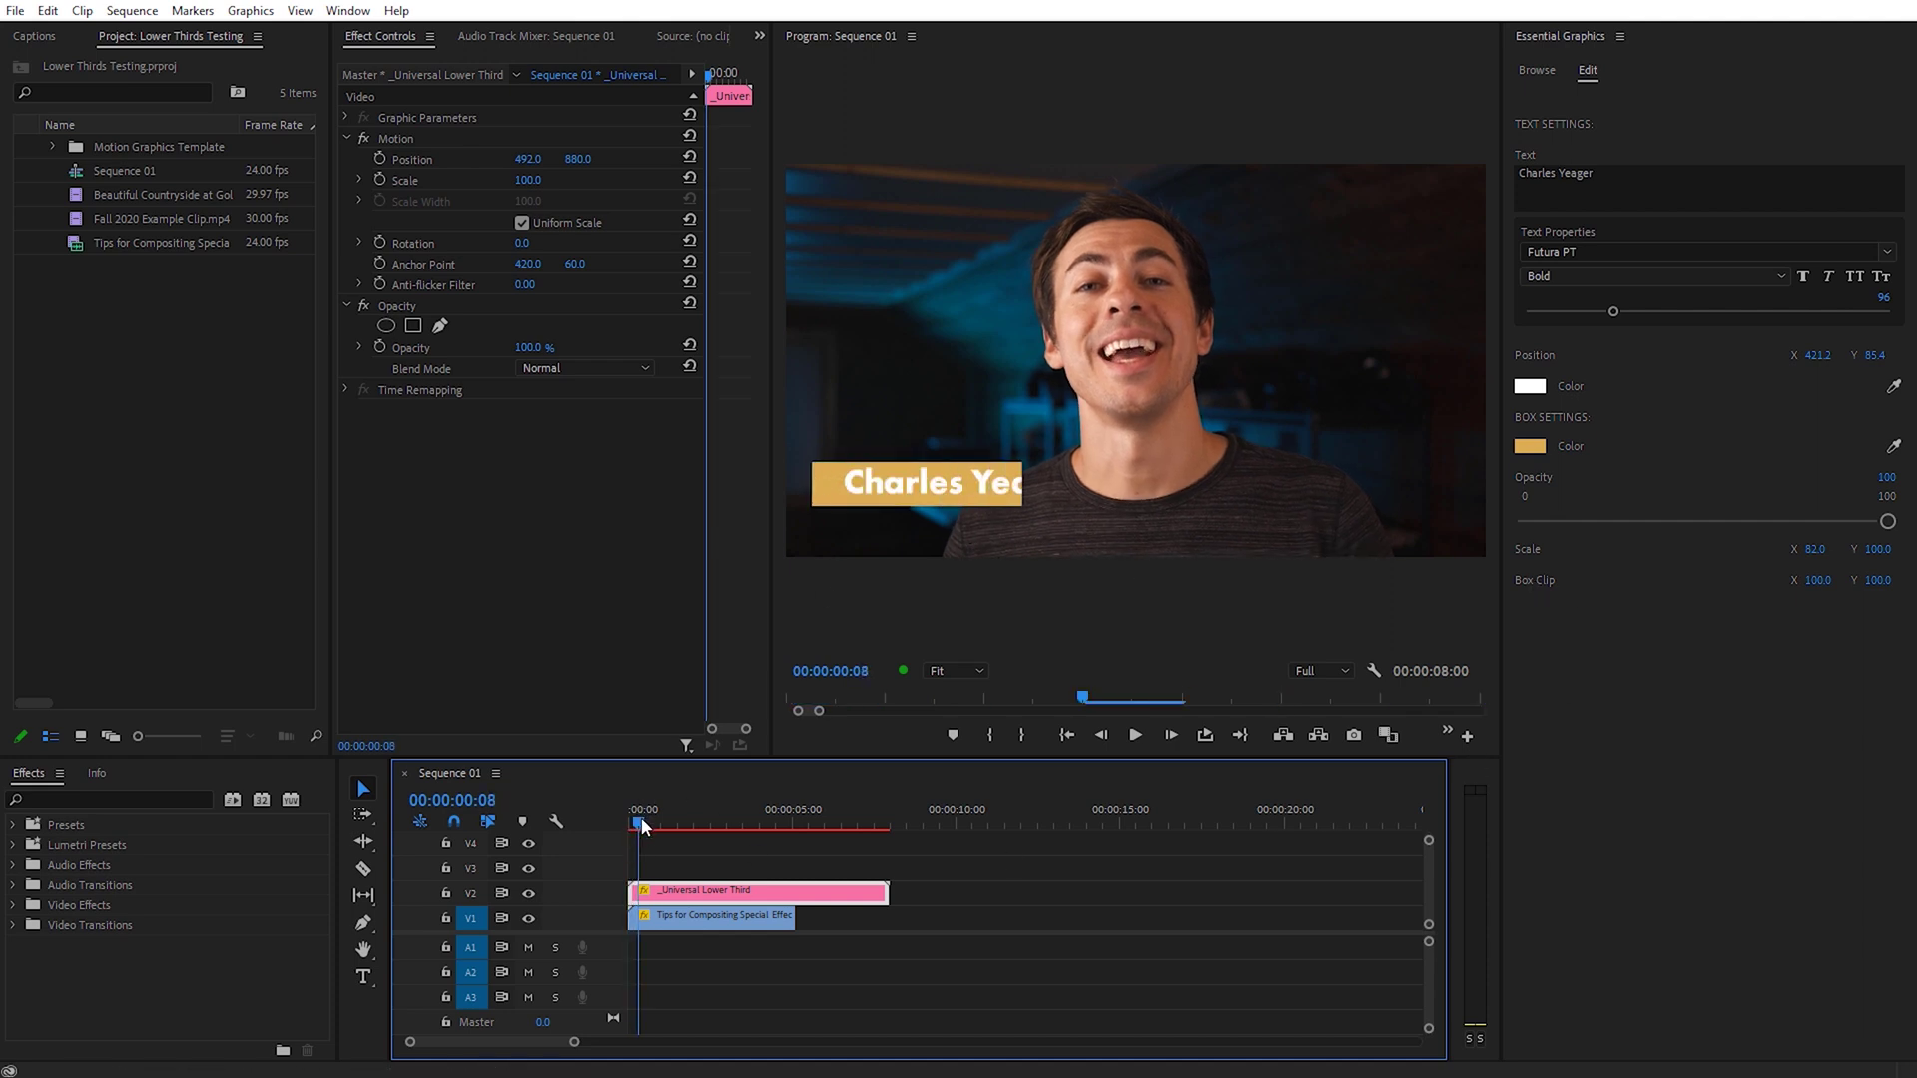
{"action": "left_click_drag", "start_coordinate": [646, 825], "coordinate": [661, 824]}
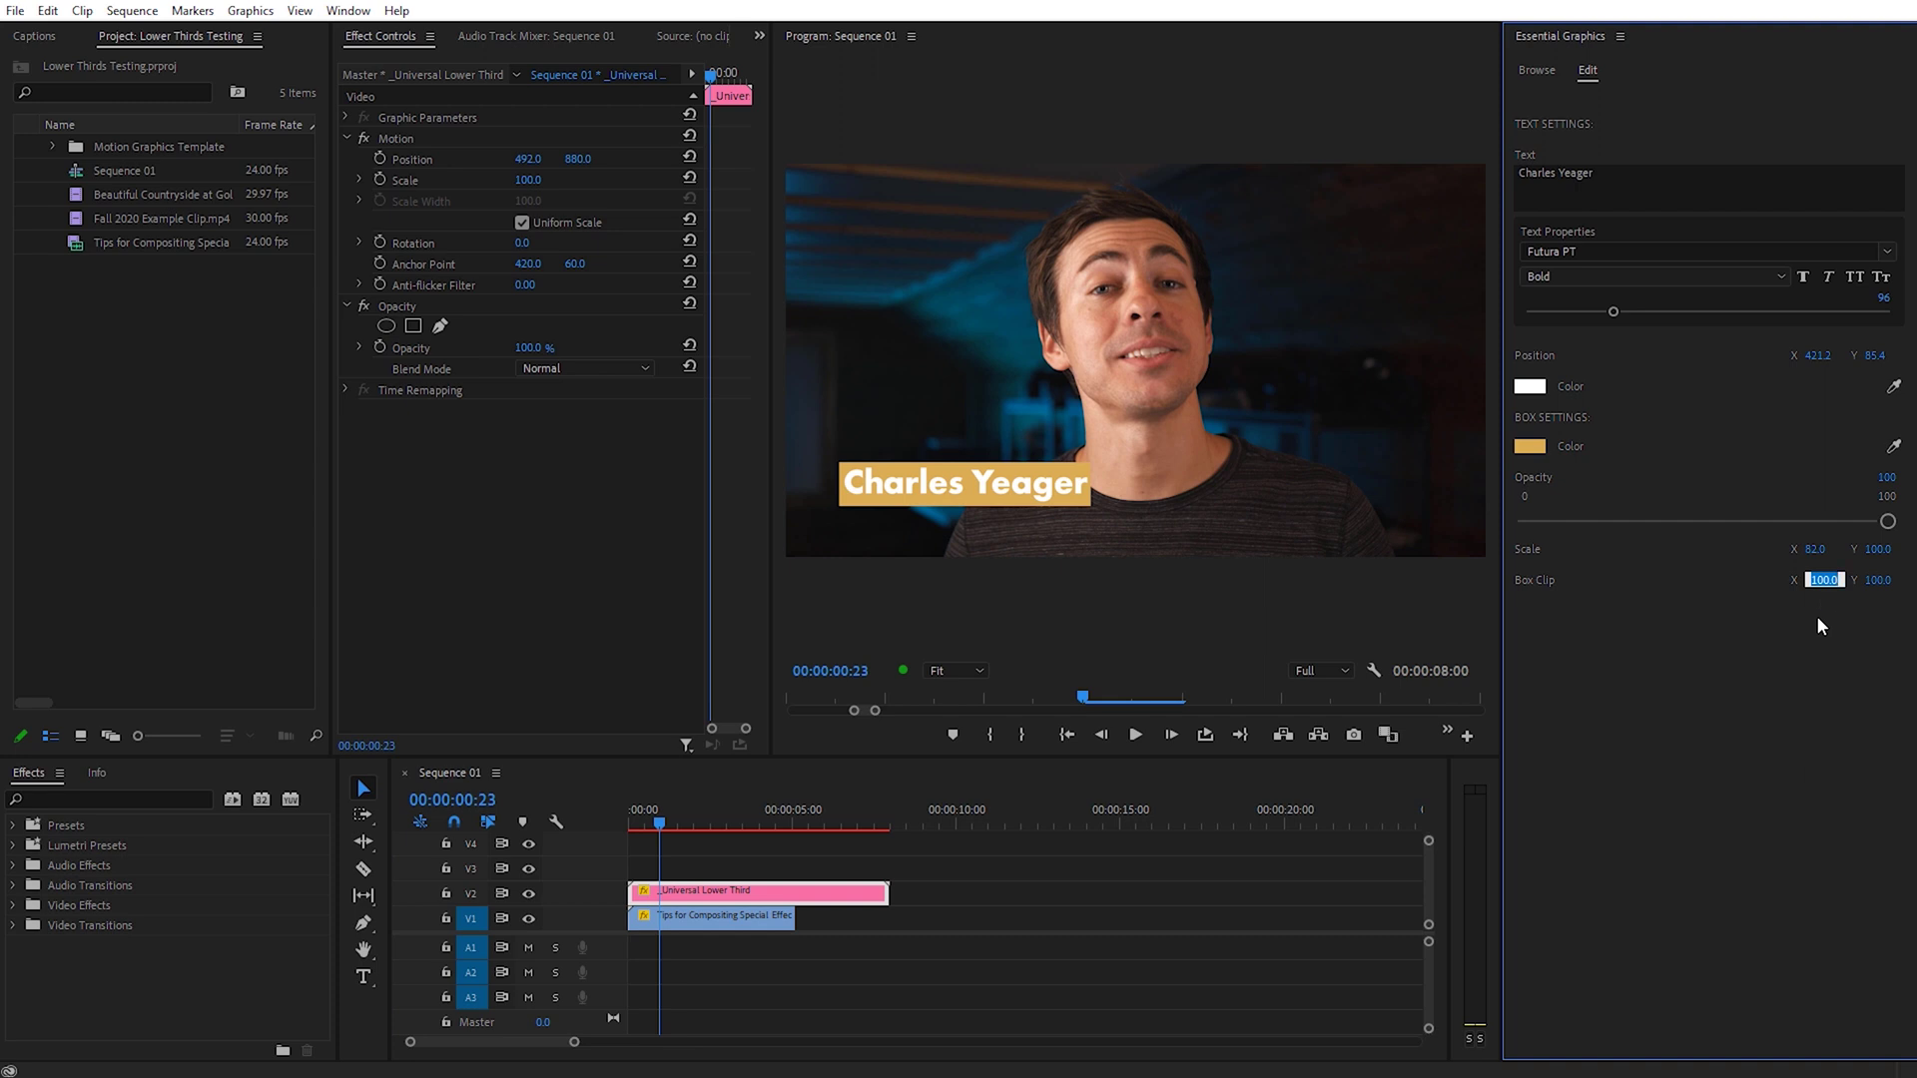
{"action": "left_click", "coordinate": [1000, 881]}
- Play back the customized lower third from the sequence start and return to browsing the graphics templates
{"action": "key", "text": "Home"}
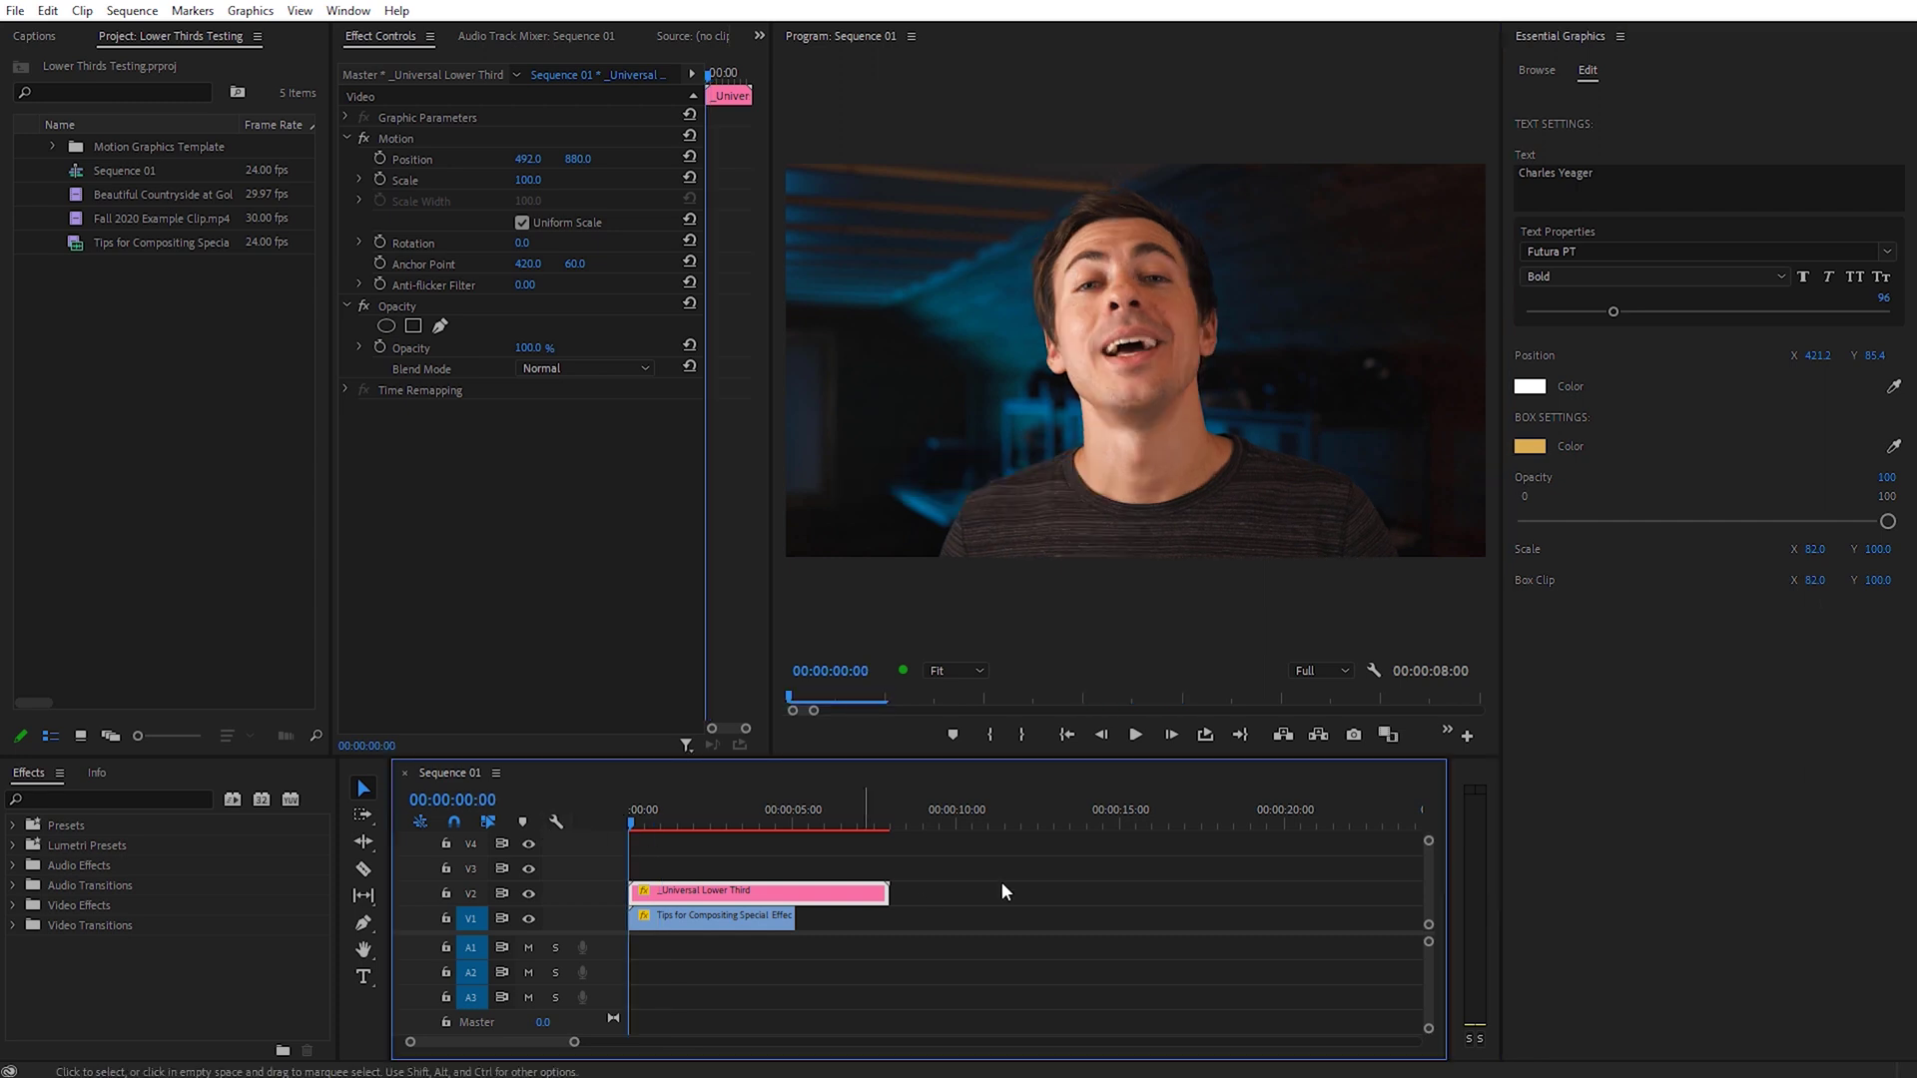
{"action": "key", "text": "space"}
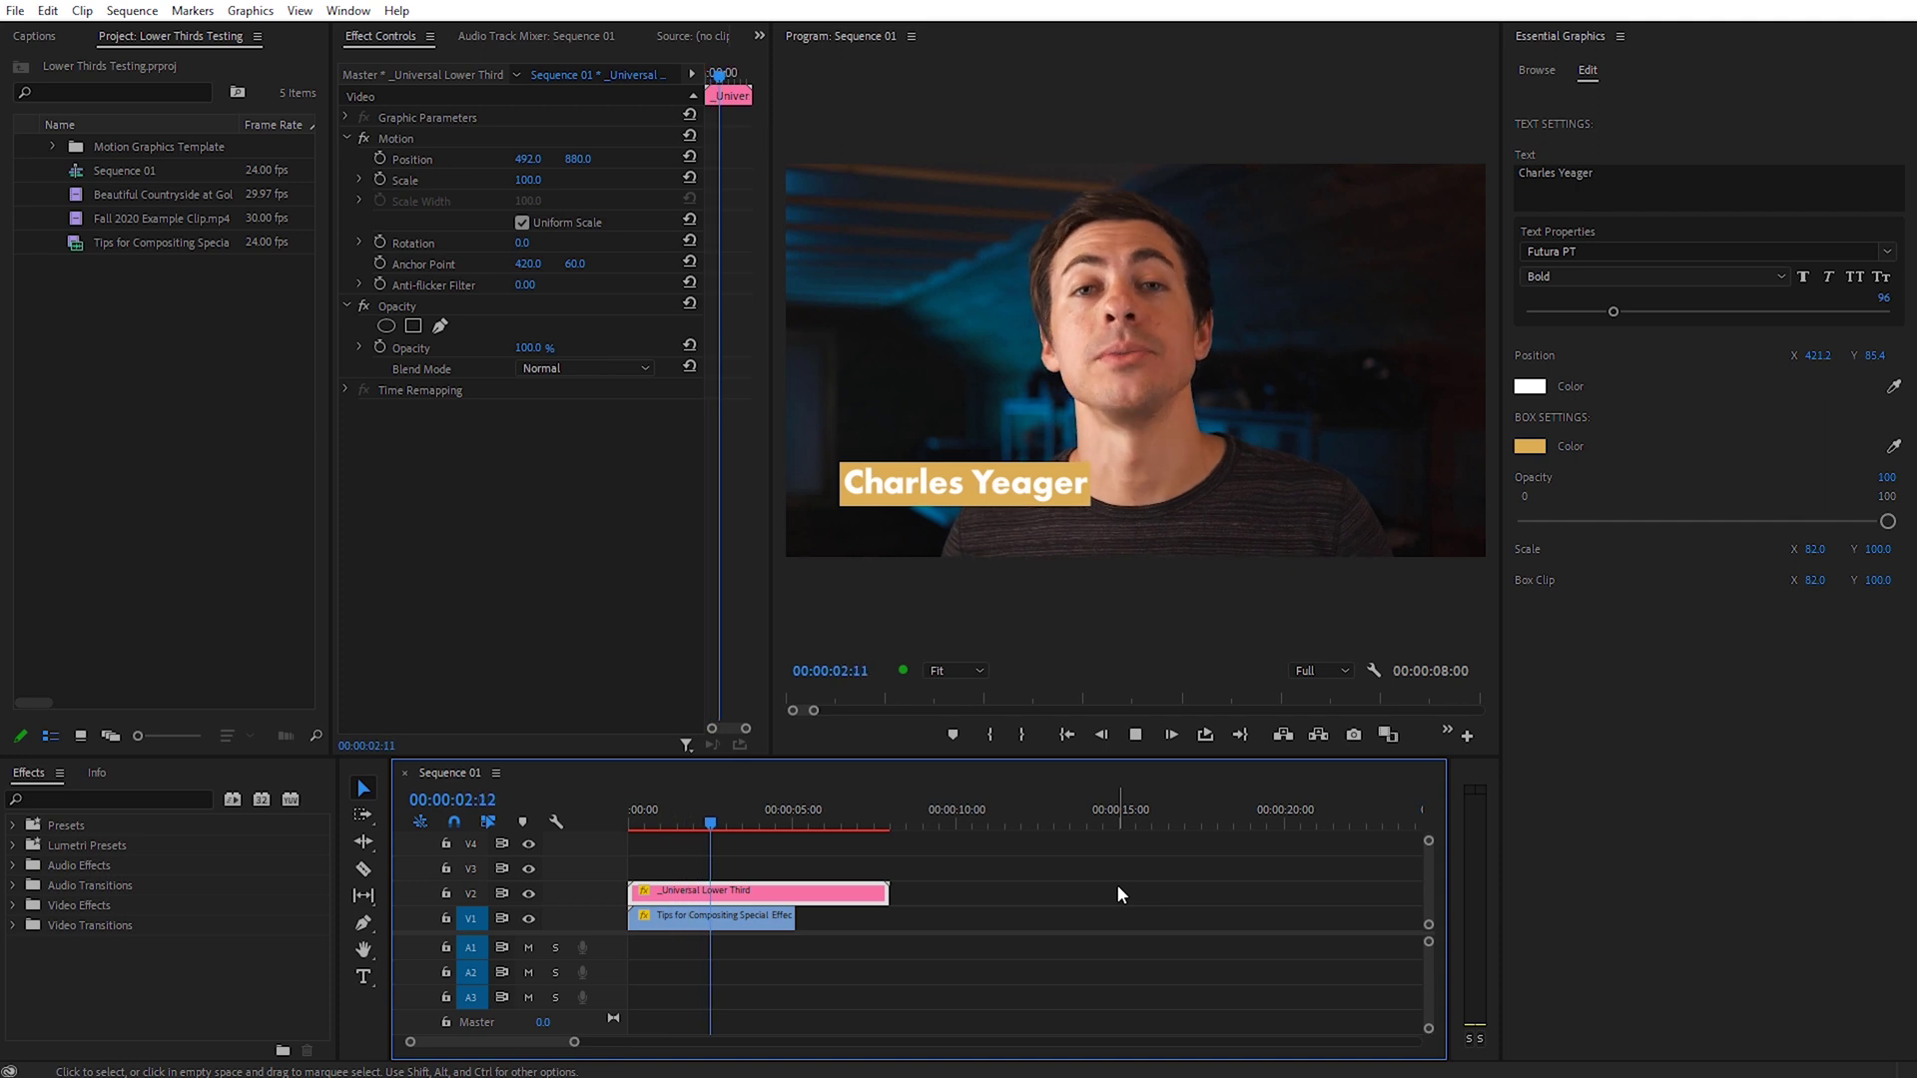
{"action": "key", "text": "space"}
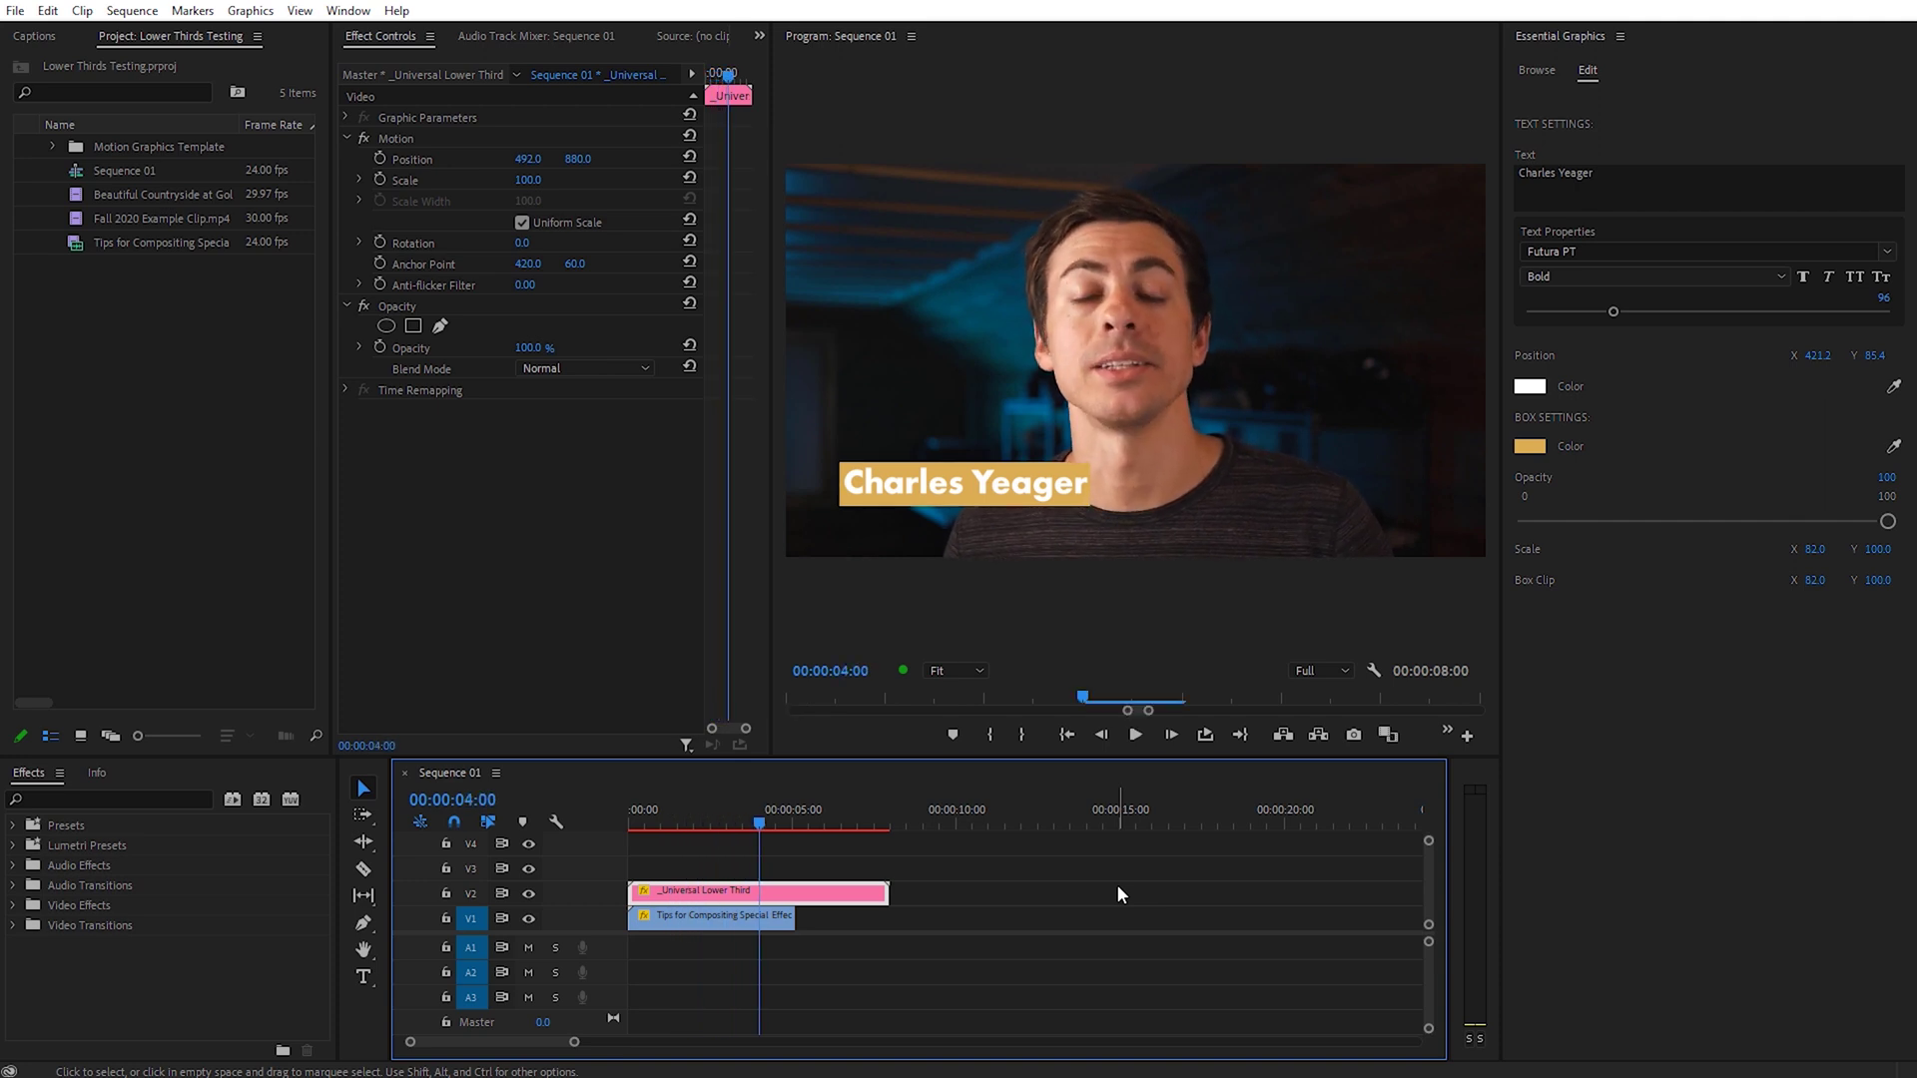
{"action": "key", "text": "j"}
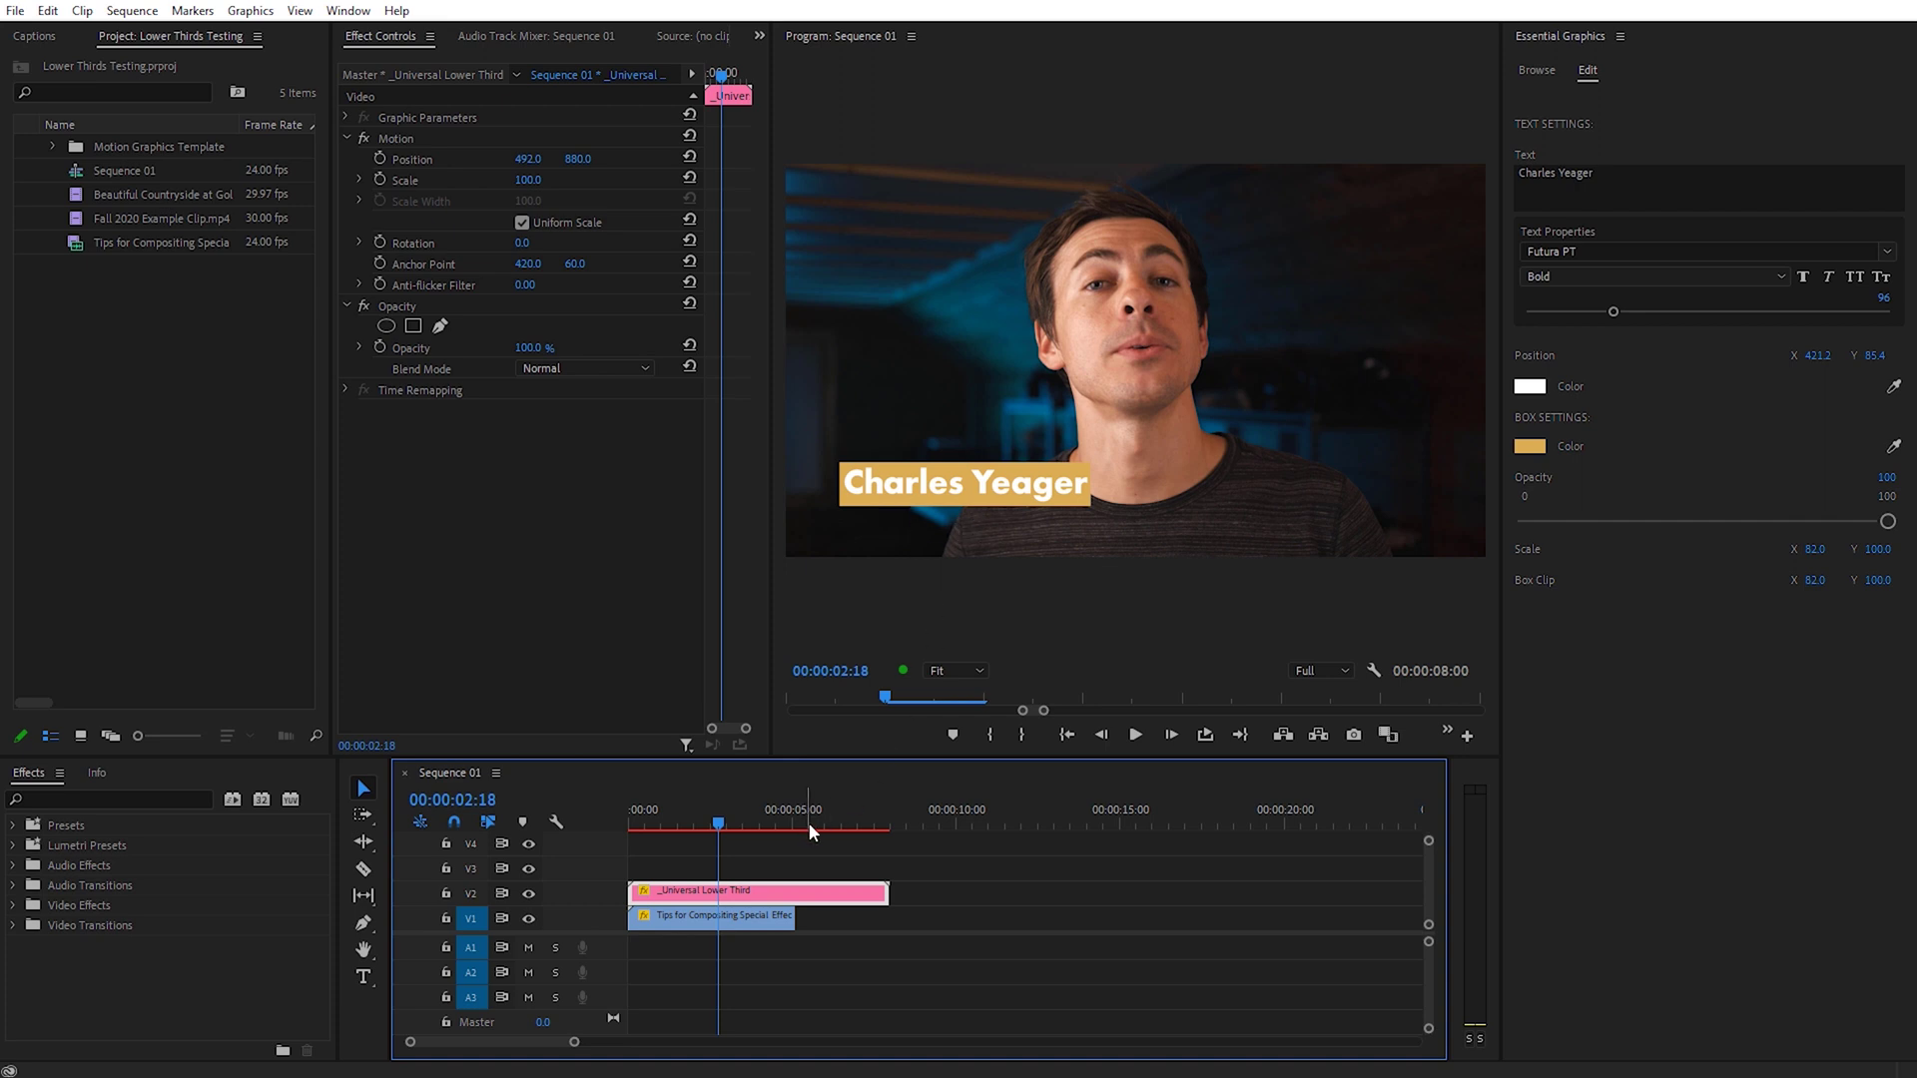
{"action": "left_click", "coordinate": [1532, 64]}
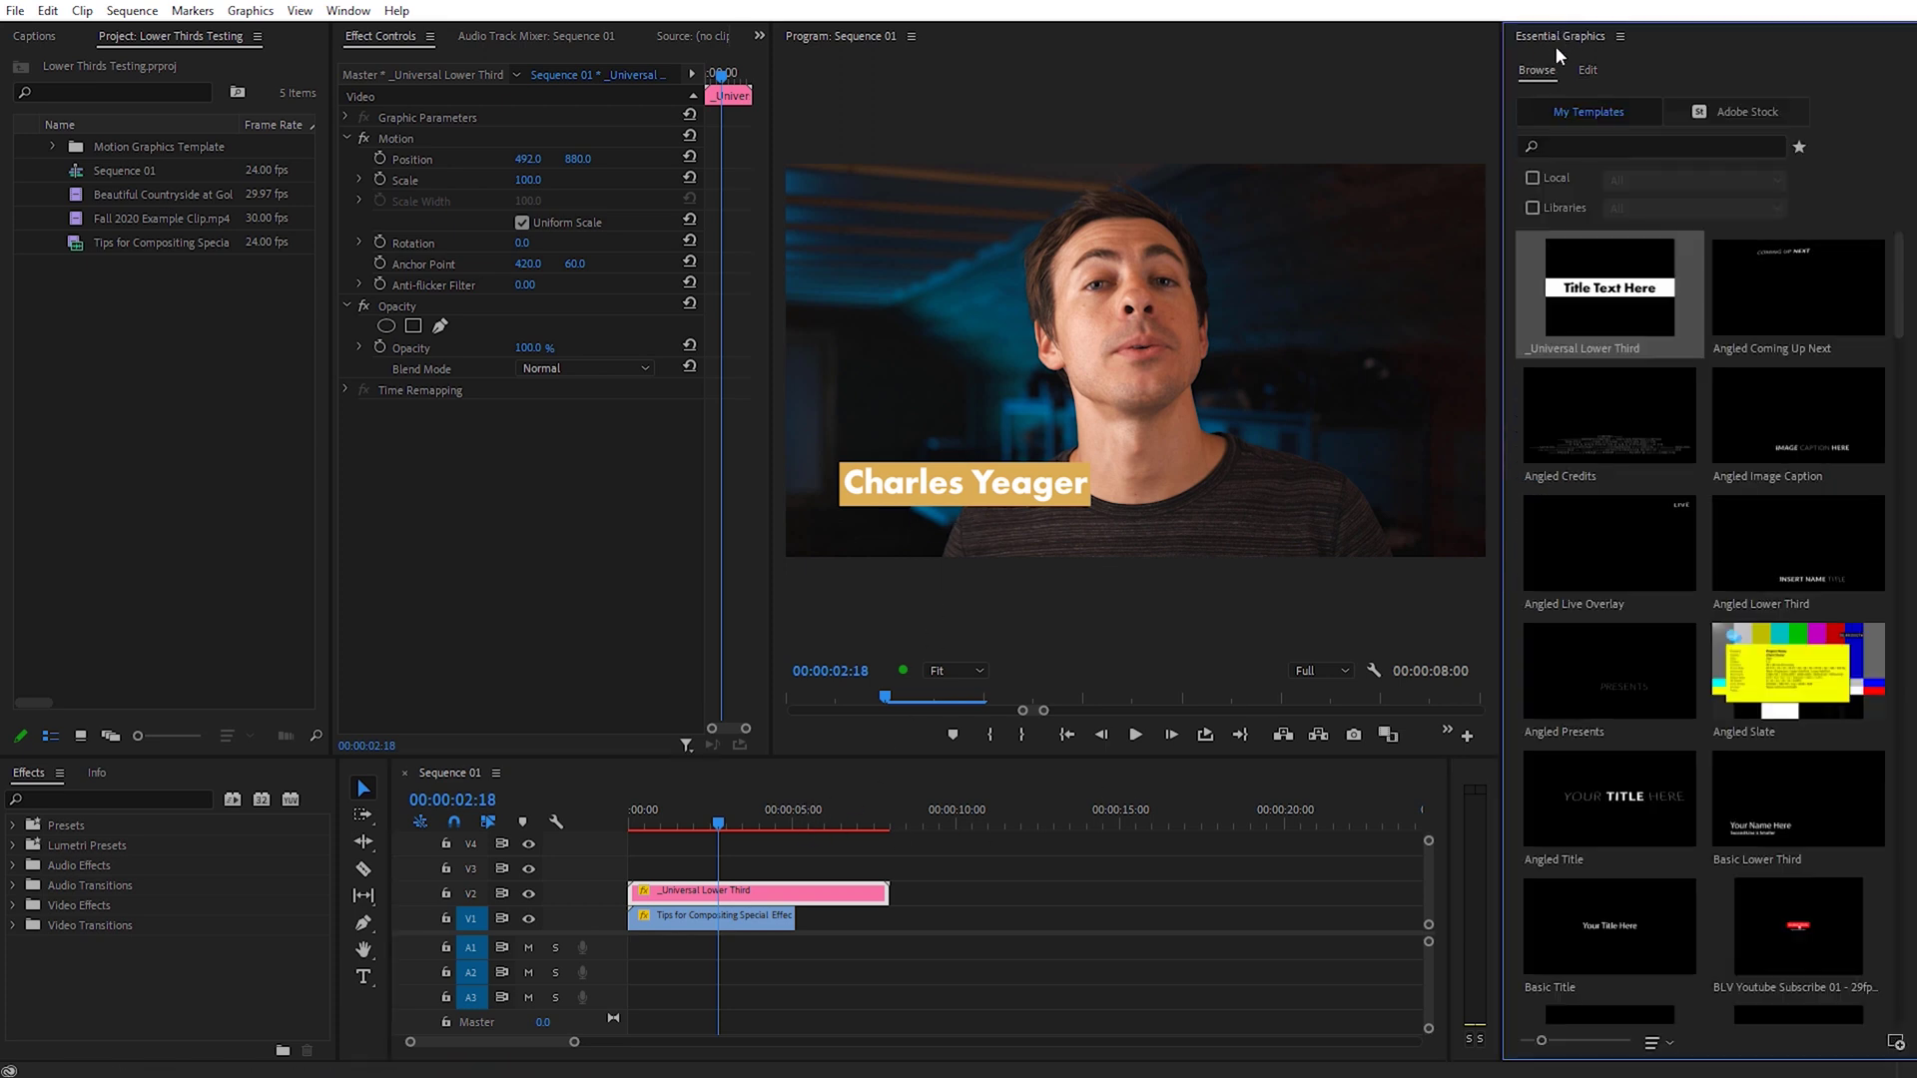
- Add another _Universal Lower Third on V2 at the sequence start, with the existing name title moved up to V3
{"action": "left_click_drag", "start_coordinate": [1568, 290], "coordinate": [1113, 589]}
{"action": "left_click_drag", "start_coordinate": [892, 849], "coordinate": [907, 891]}
{"action": "left_click_drag", "start_coordinate": [782, 887], "coordinate": [780, 867]}
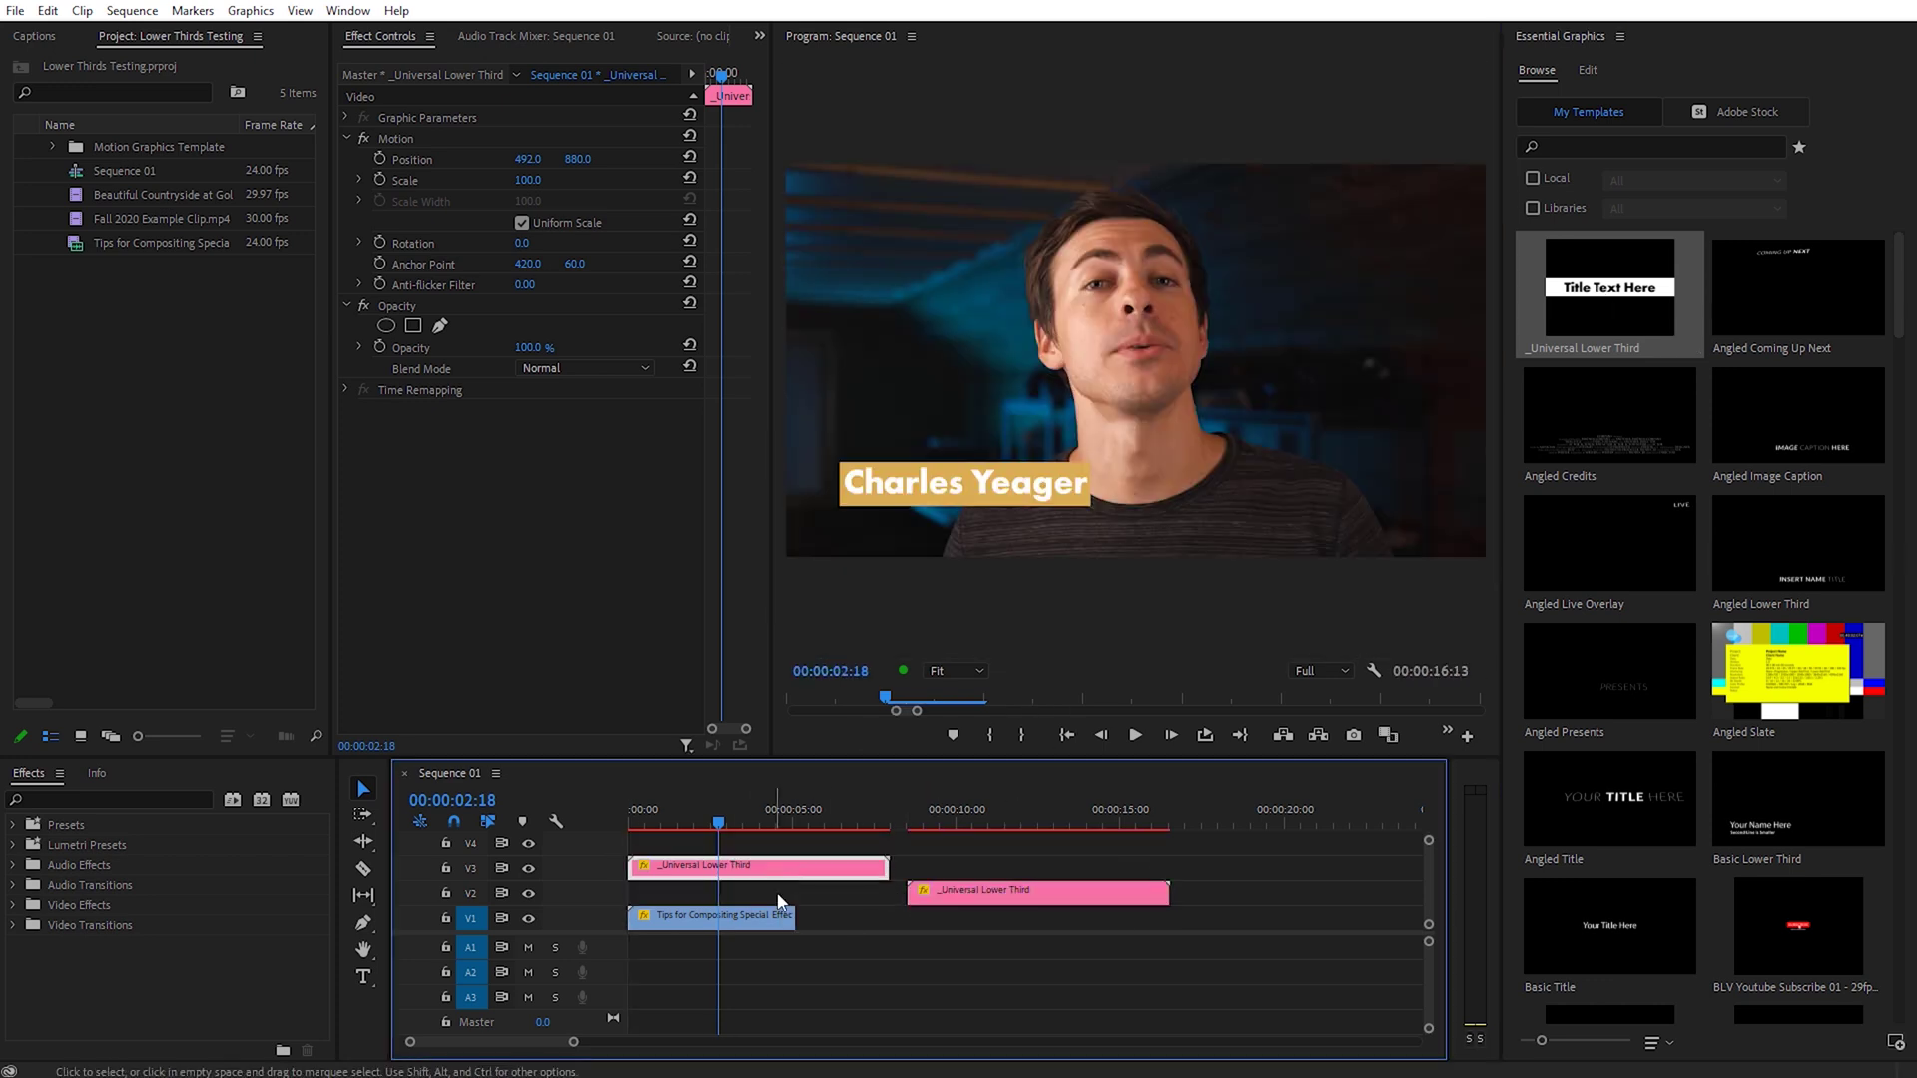
{"action": "left_click_drag", "start_coordinate": [976, 903], "coordinate": [703, 901]}
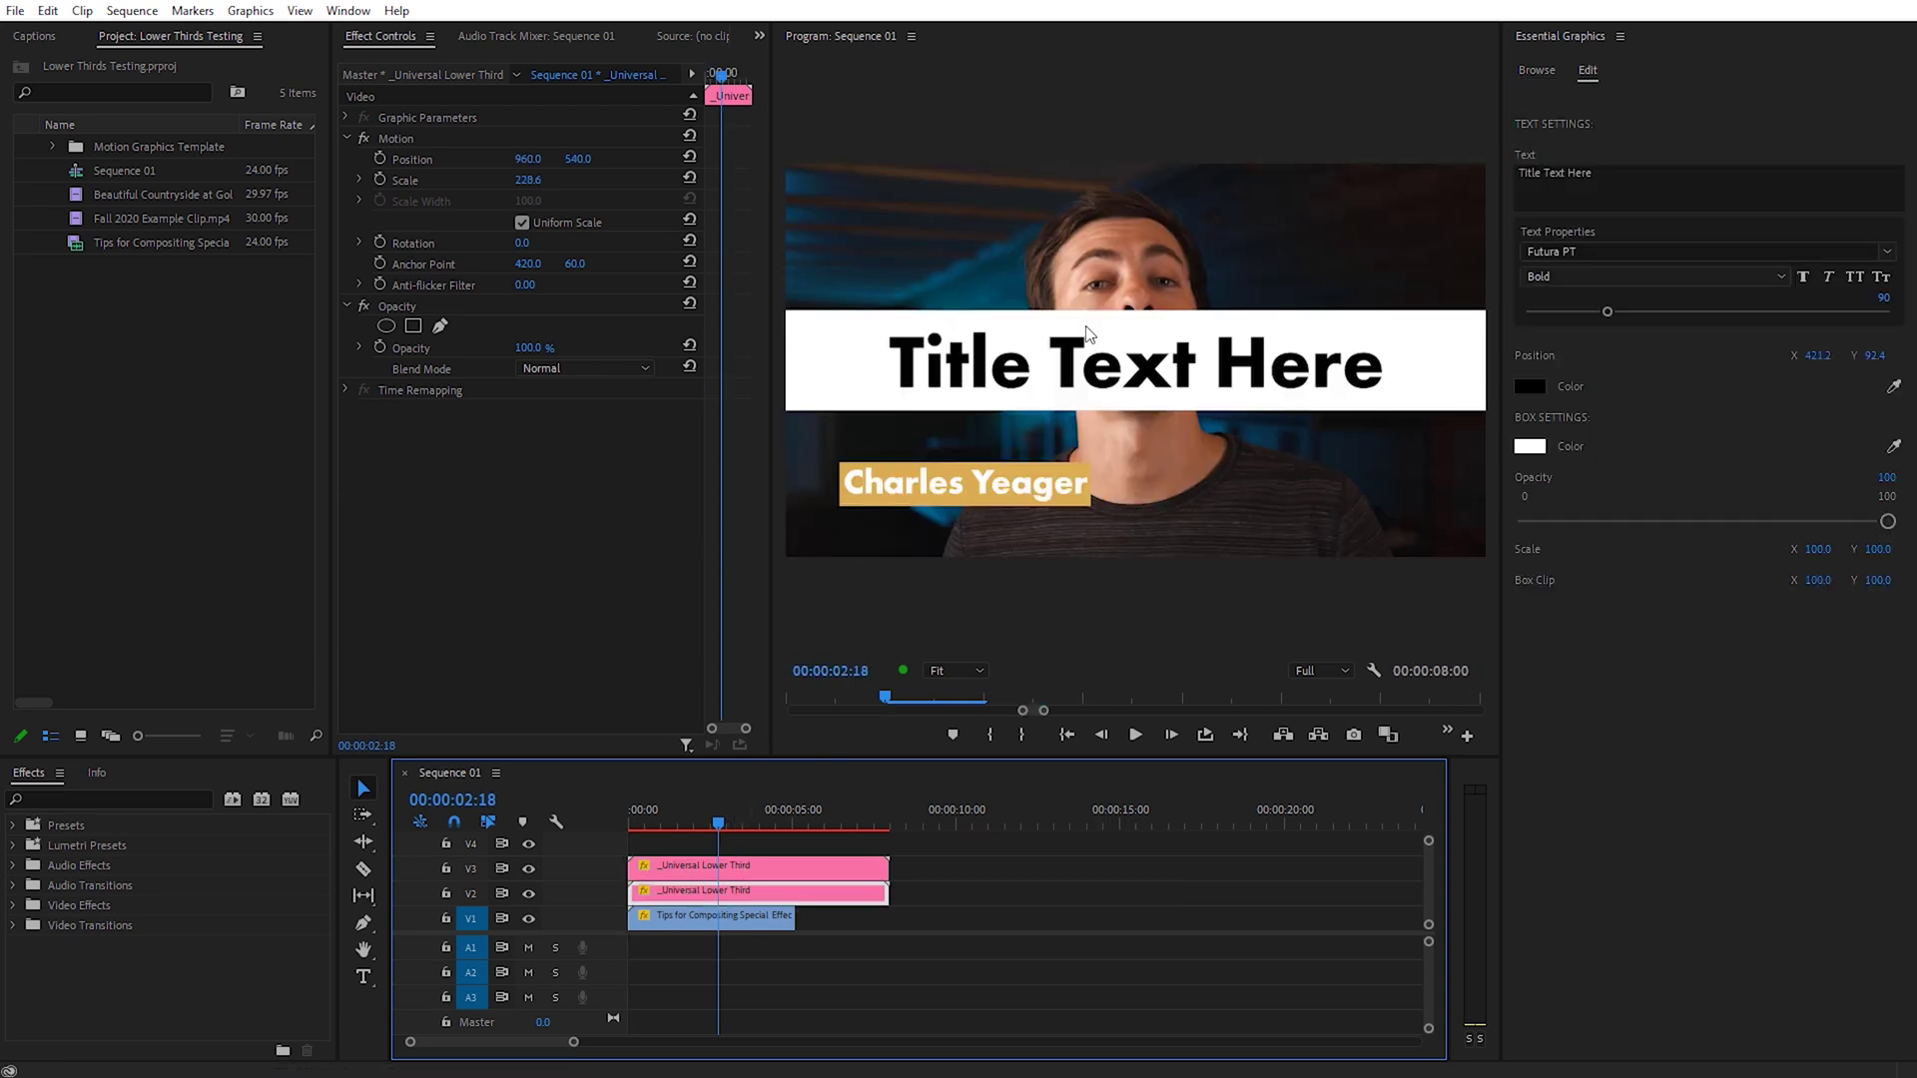
- Set the new lower third's Motion Scale to 100
{"action": "left_click", "coordinate": [529, 181]}
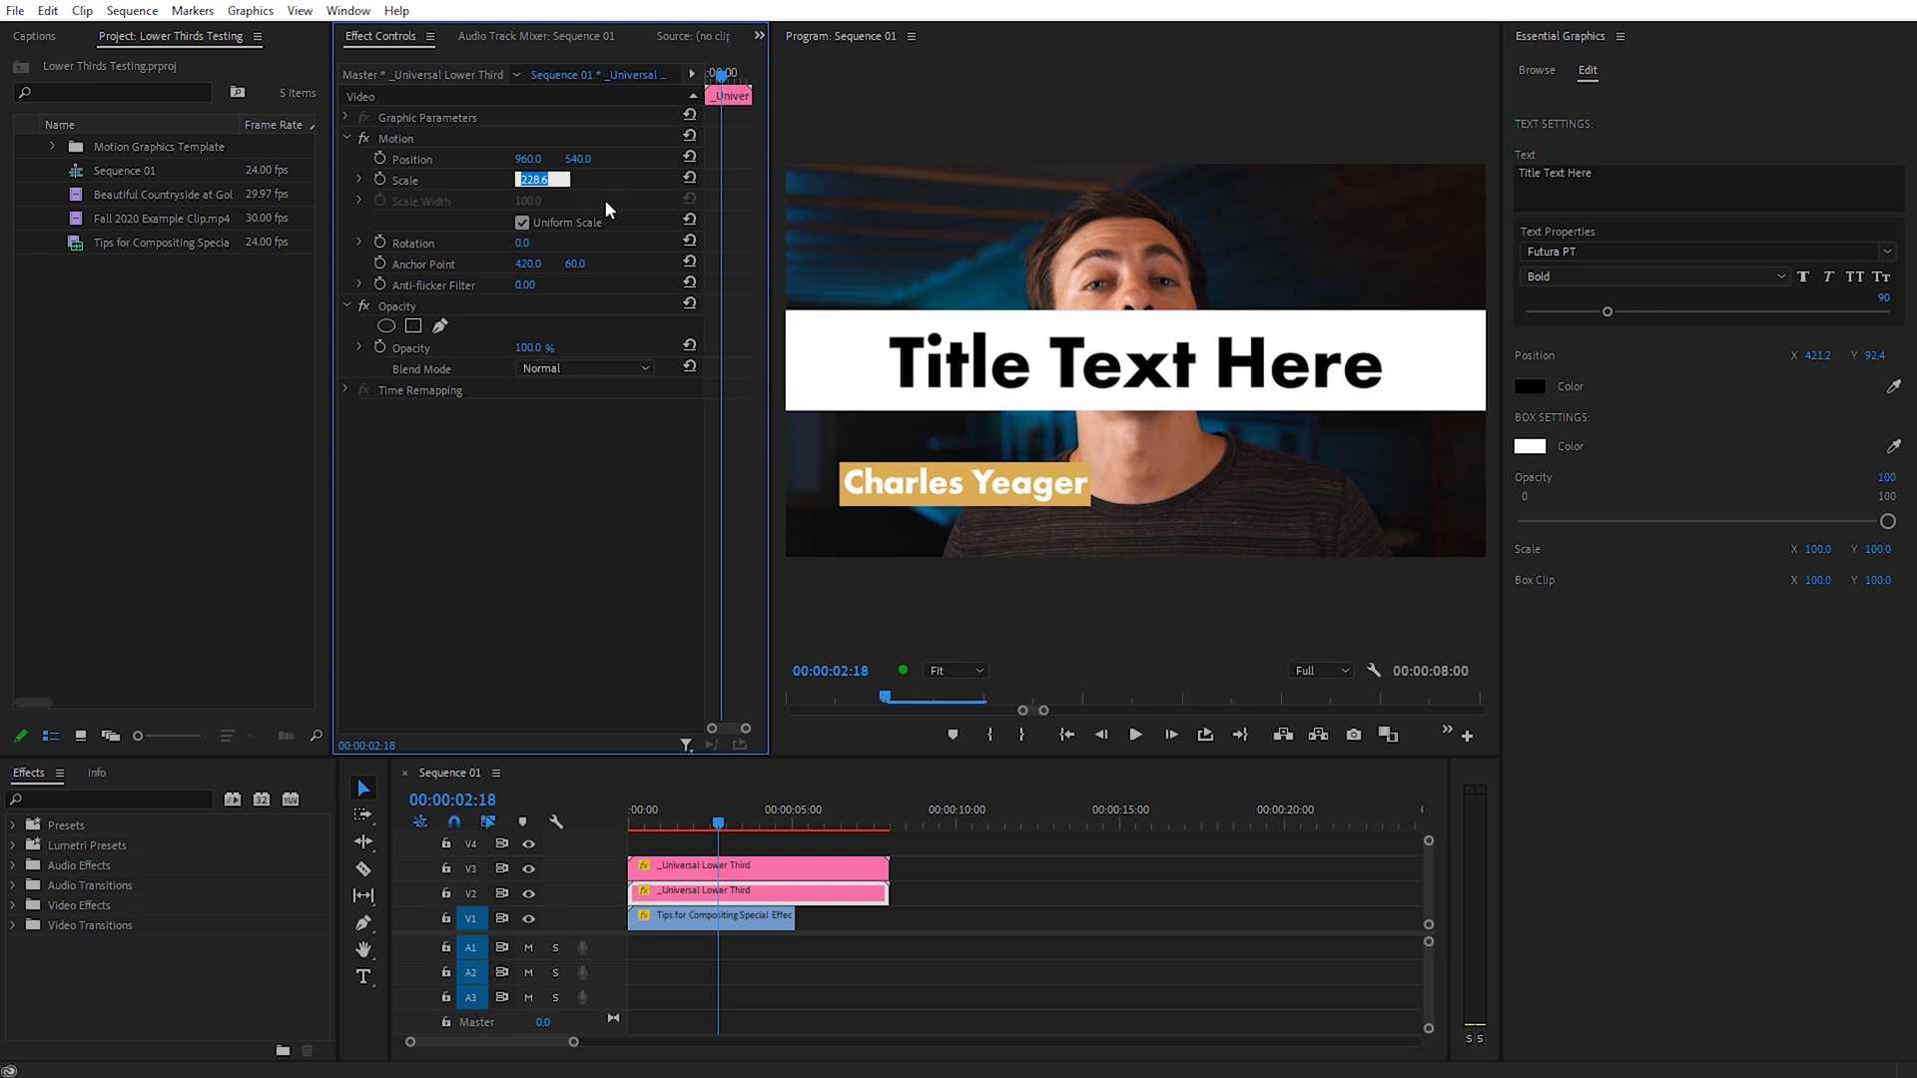
{"action": "type", "text": "100"}
{"action": "key", "text": "Return"}
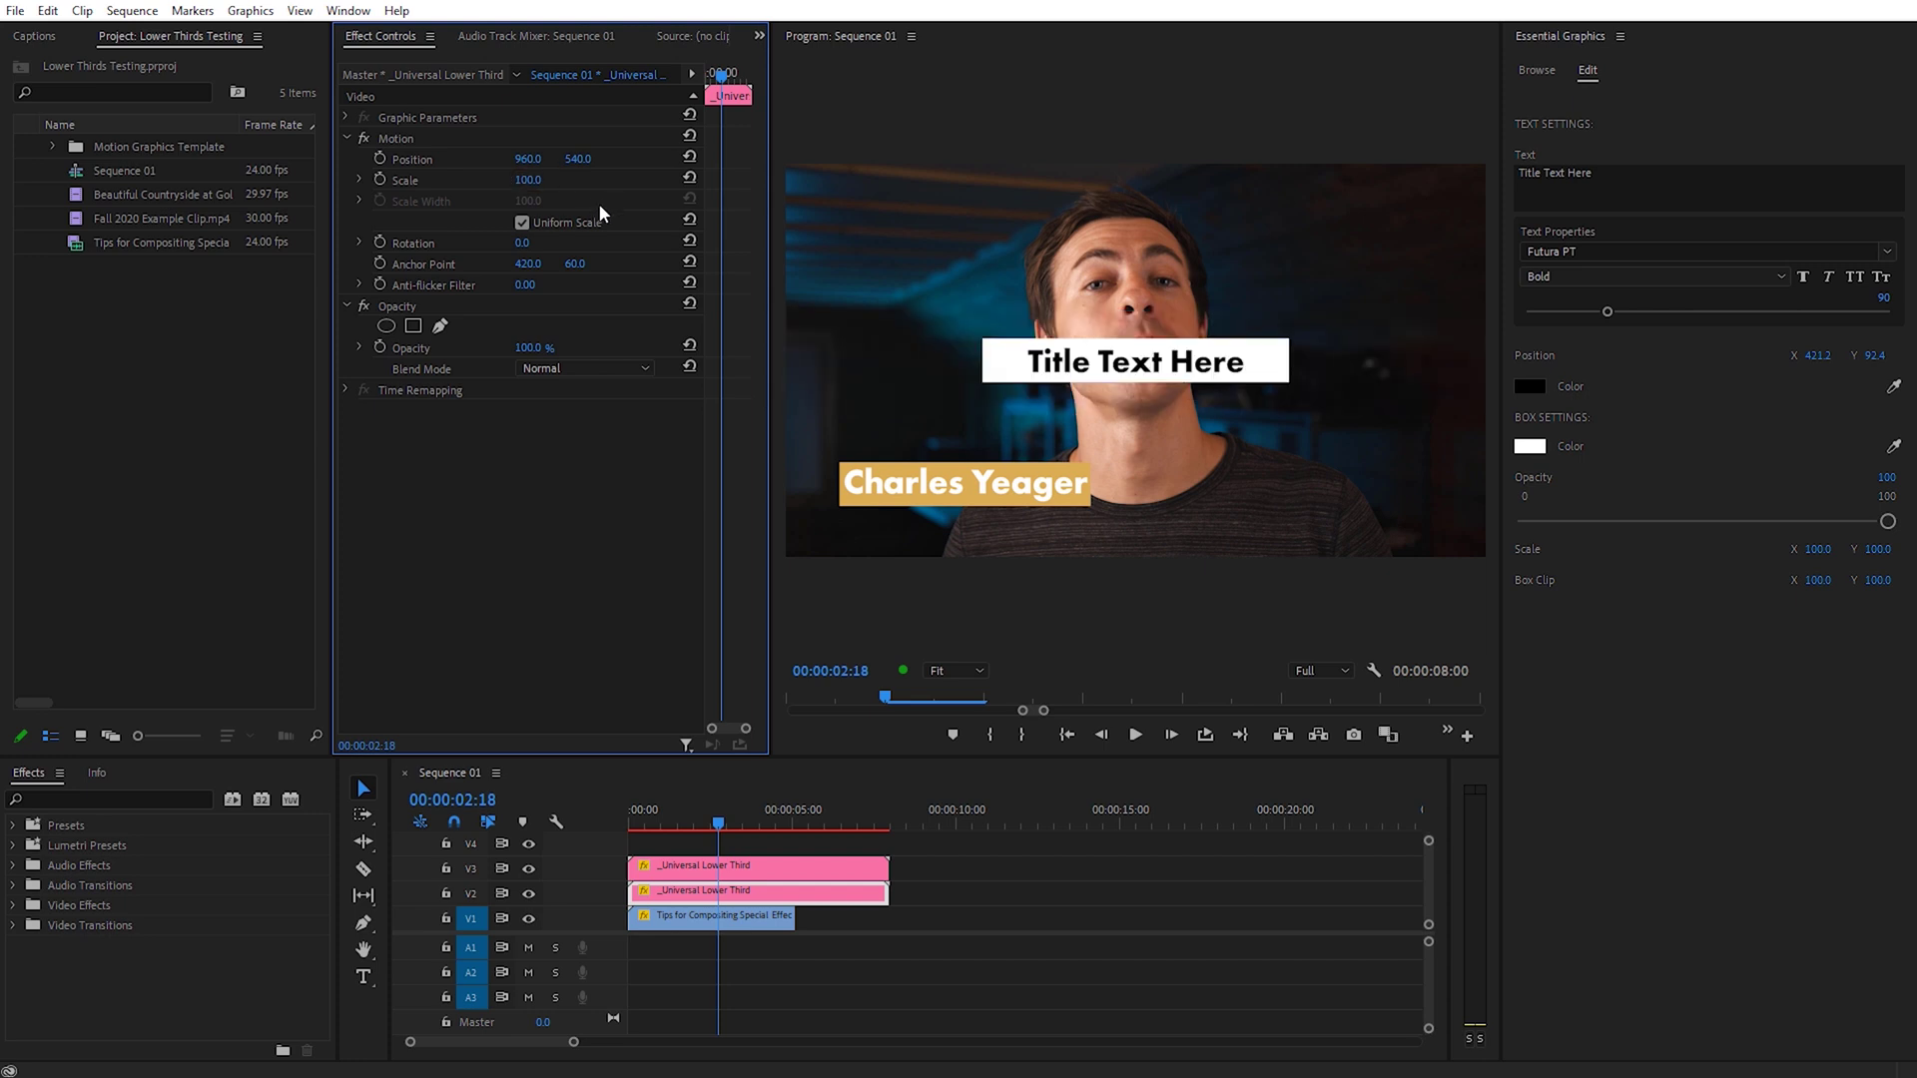
- Change the new lower third's text to "After Effects Artist" at size 47, with its vertical text position at 77.4
{"action": "left_click", "coordinate": [1627, 174]}
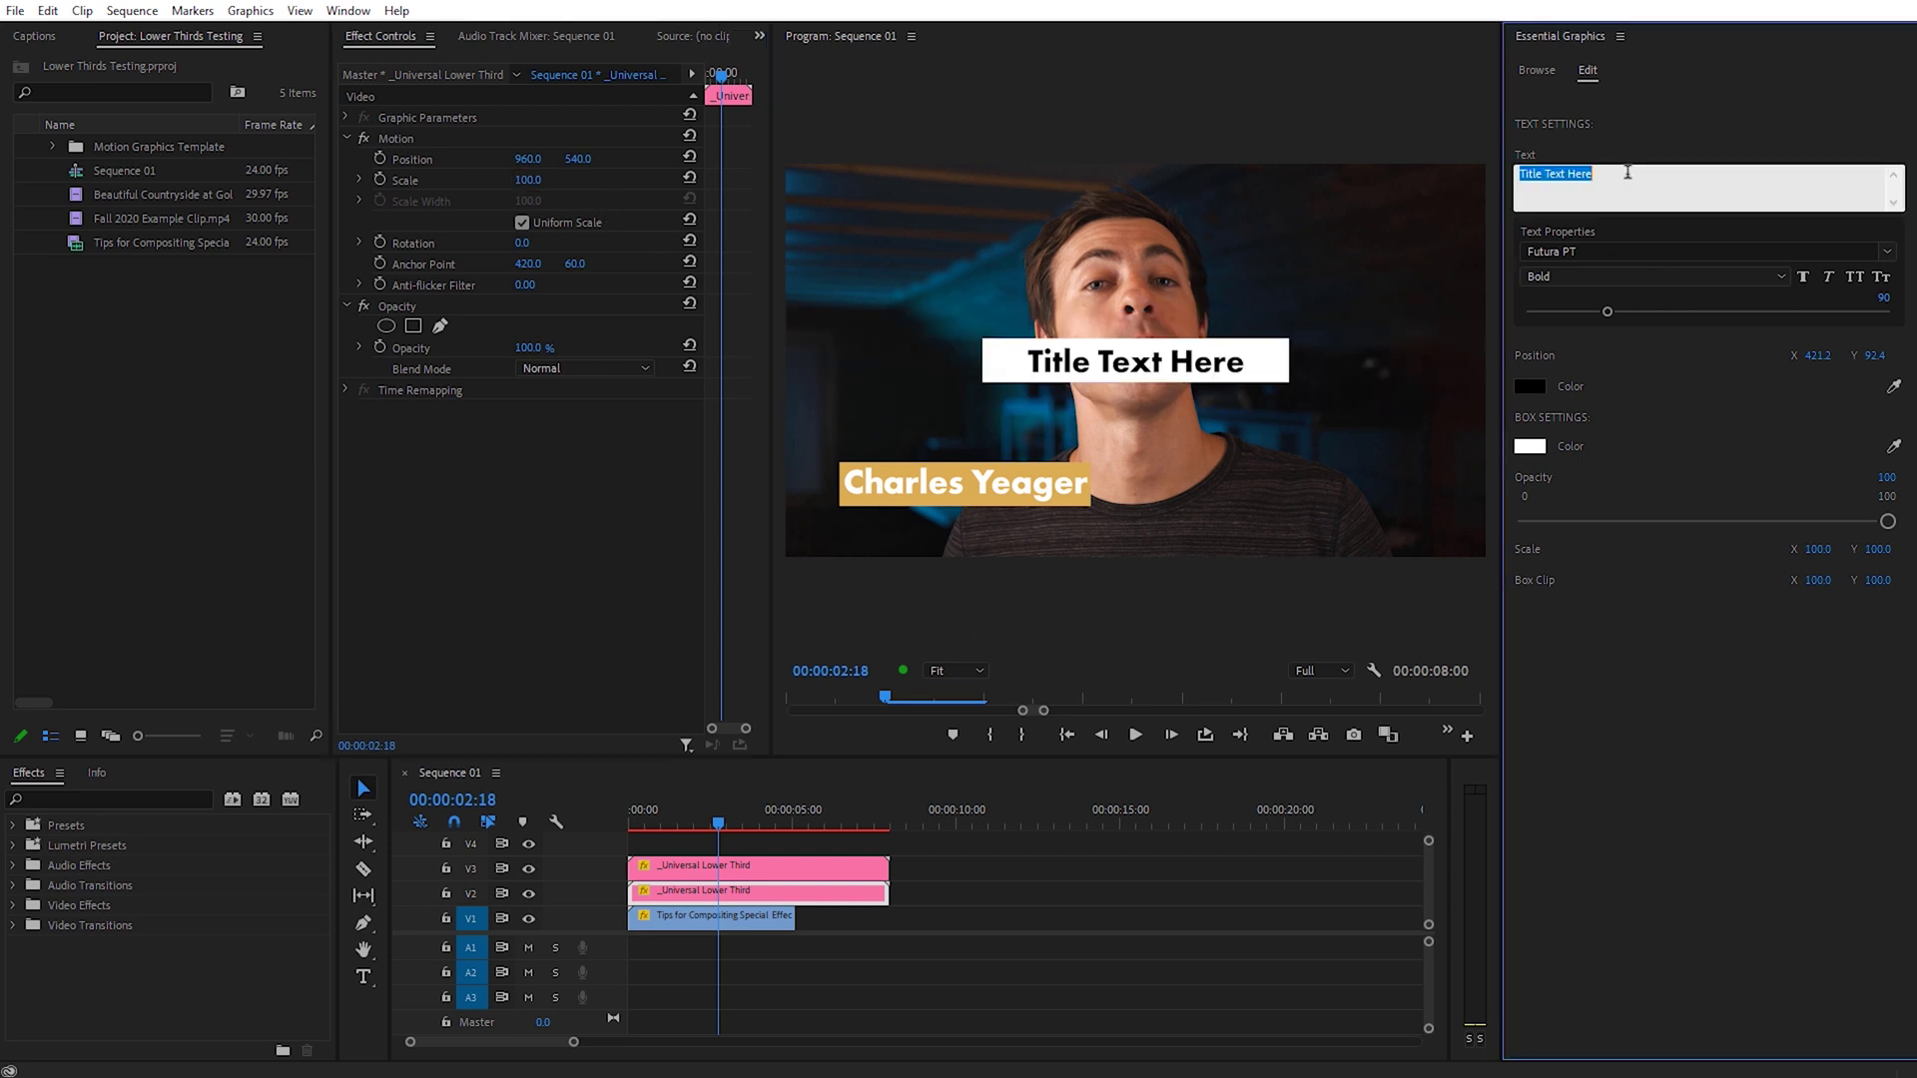
{"action": "type", "text": "After Effects Artist"}
{"action": "left_click", "coordinate": [1696, 141]}
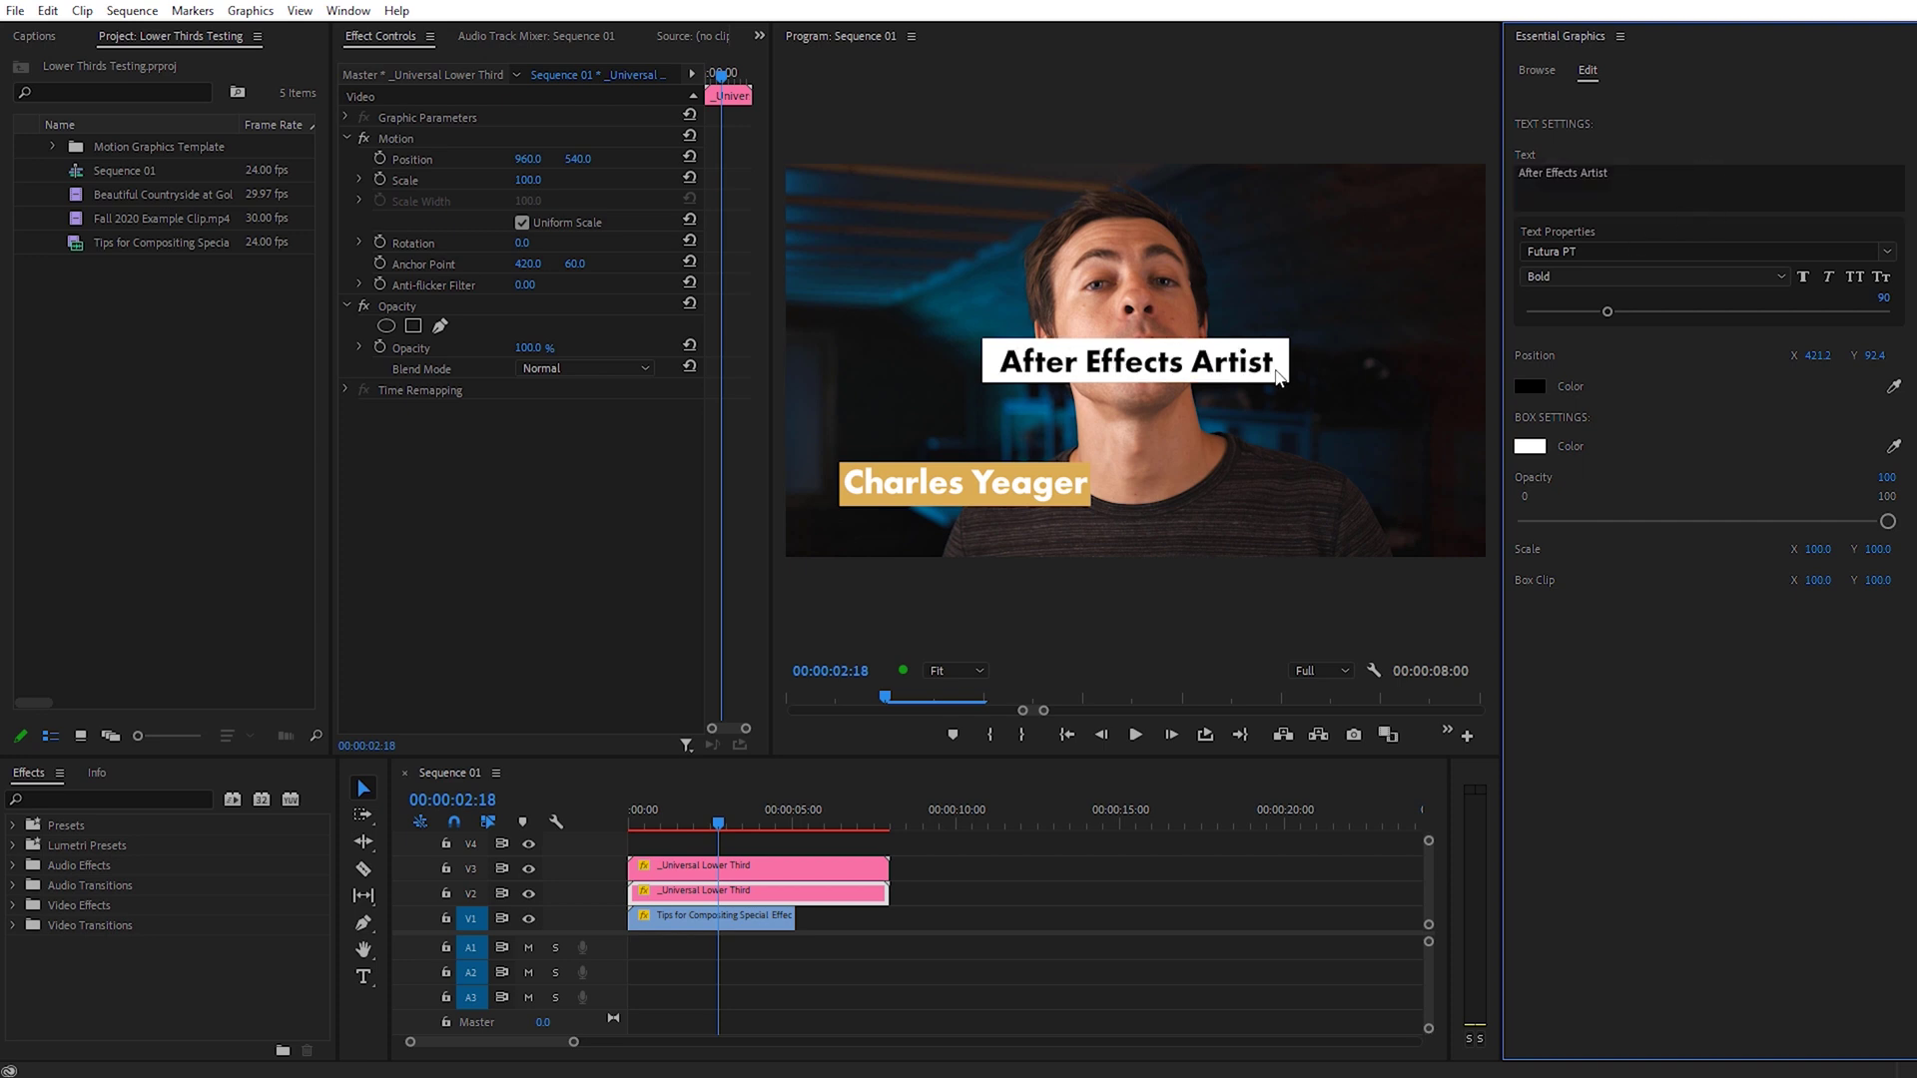
{"action": "left_click_drag", "start_coordinate": [1599, 325], "coordinate": [1567, 312]}
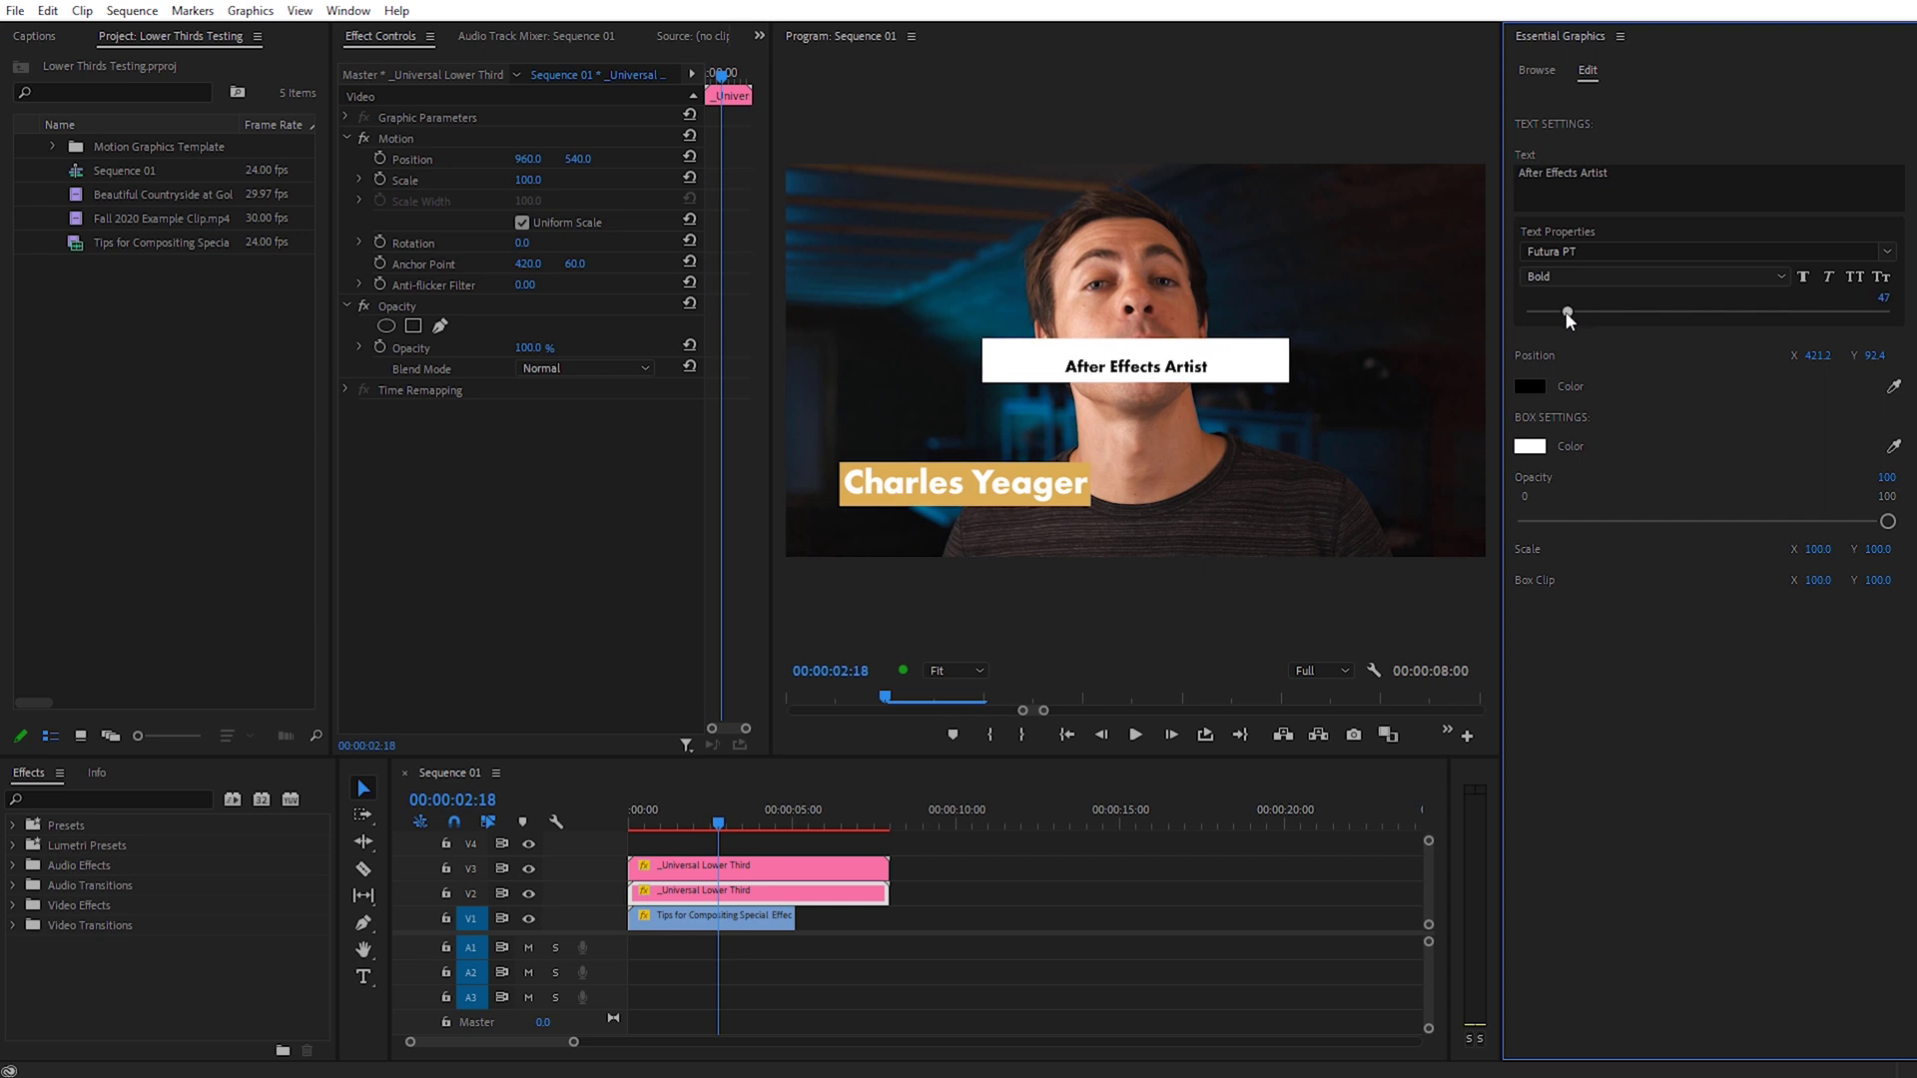
{"action": "left_click_drag", "start_coordinate": [1875, 356], "coordinate": [1861, 356]}
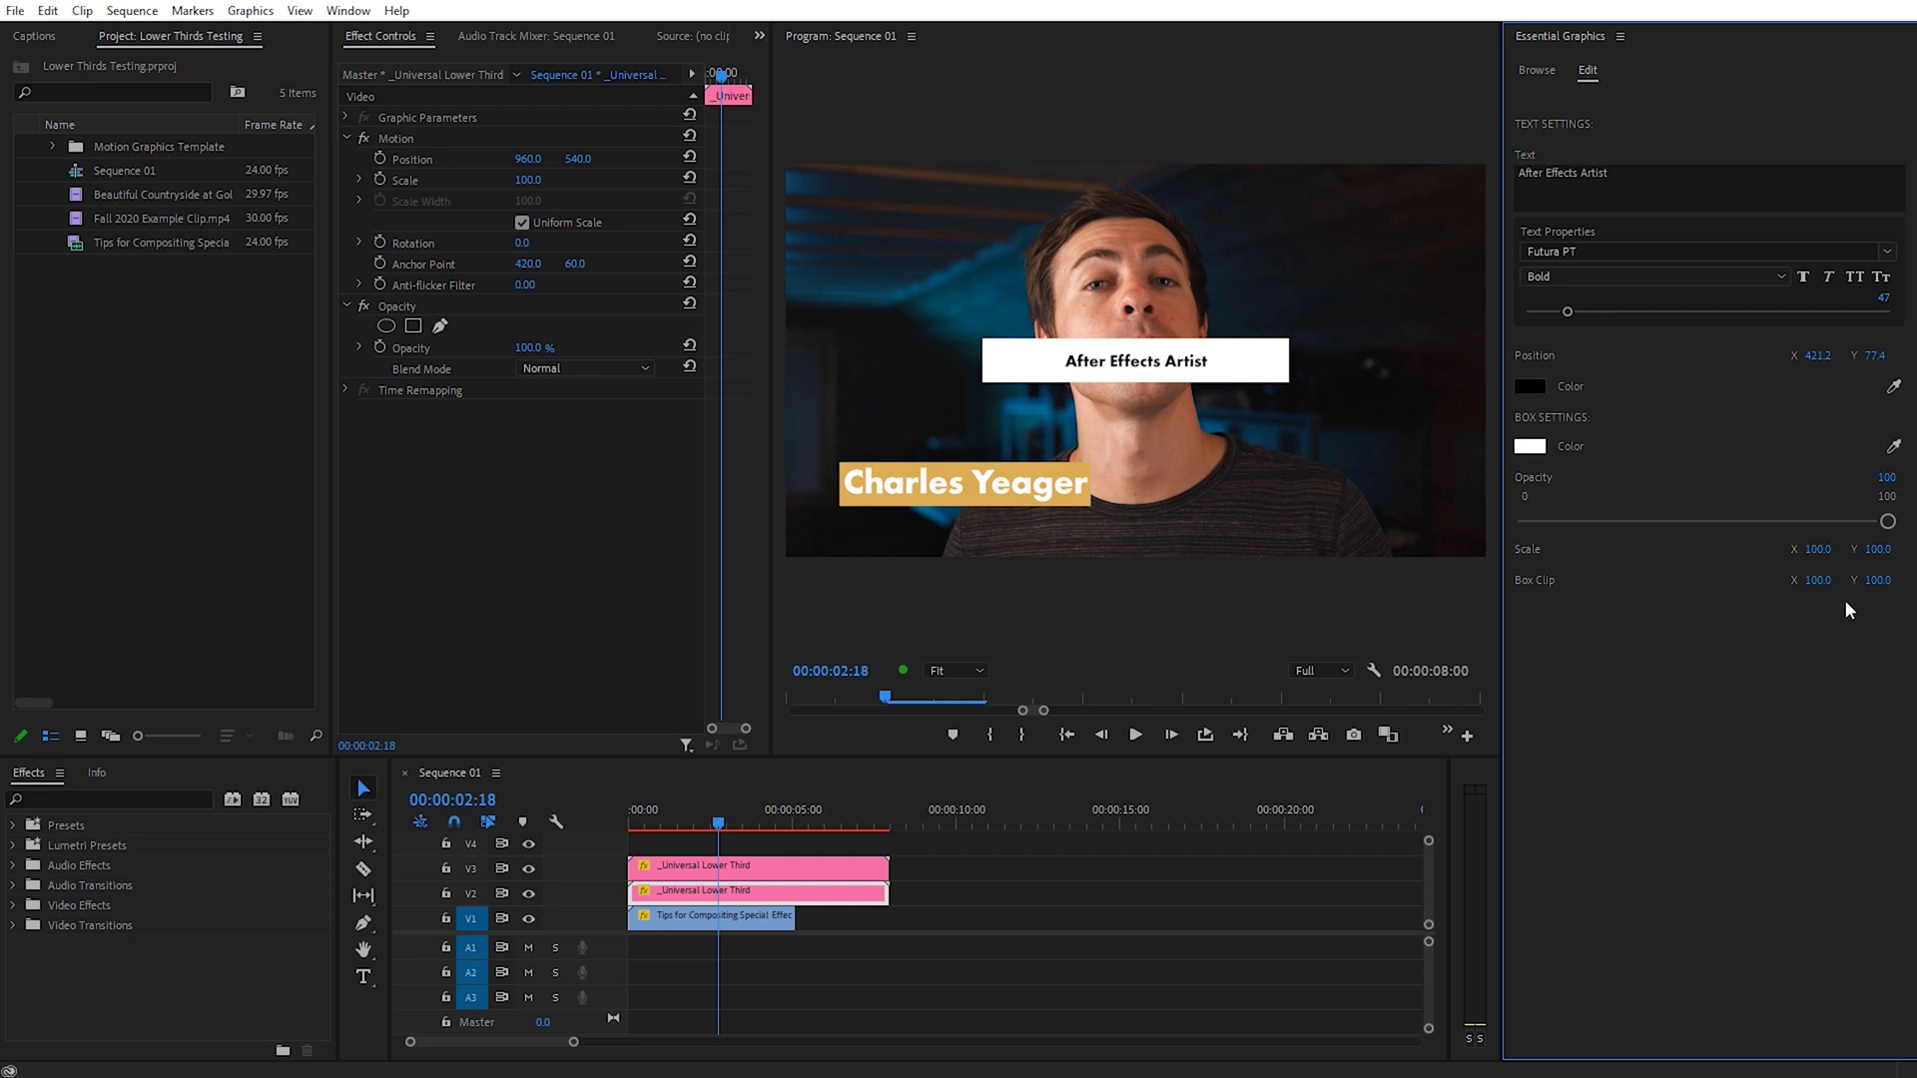
- Set the subtitle box's Scale and Box Clip to 50 in both X and Y
{"action": "mouse_move", "coordinate": [1820, 552]}
{"action": "left_mouse_down"}
{"action": "mouse_move", "coordinate": [1769, 552]}
{"action": "mouse_move", "coordinate": [1857, 549]}
{"action": "mouse_move", "coordinate": [1825, 557]}
{"action": "left_mouse_up"}
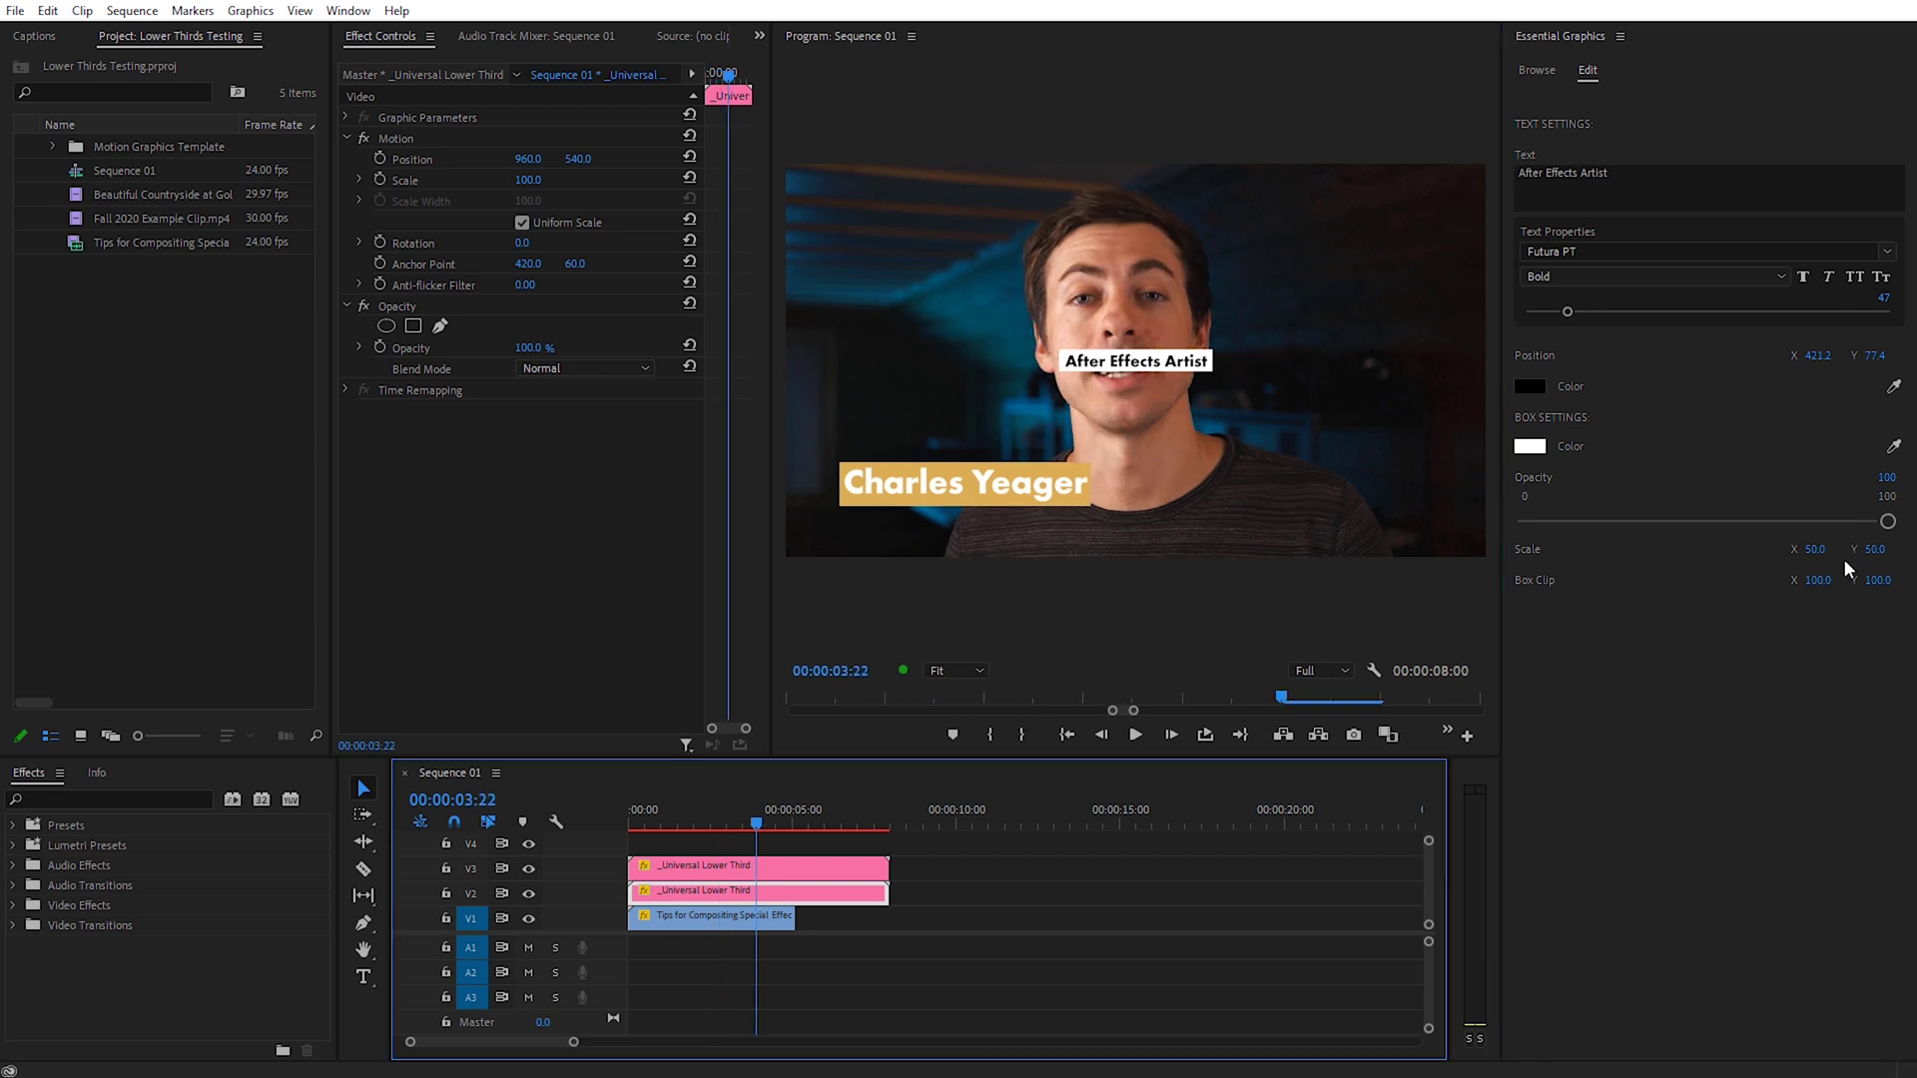
{"action": "left_click", "coordinate": [1818, 580]}
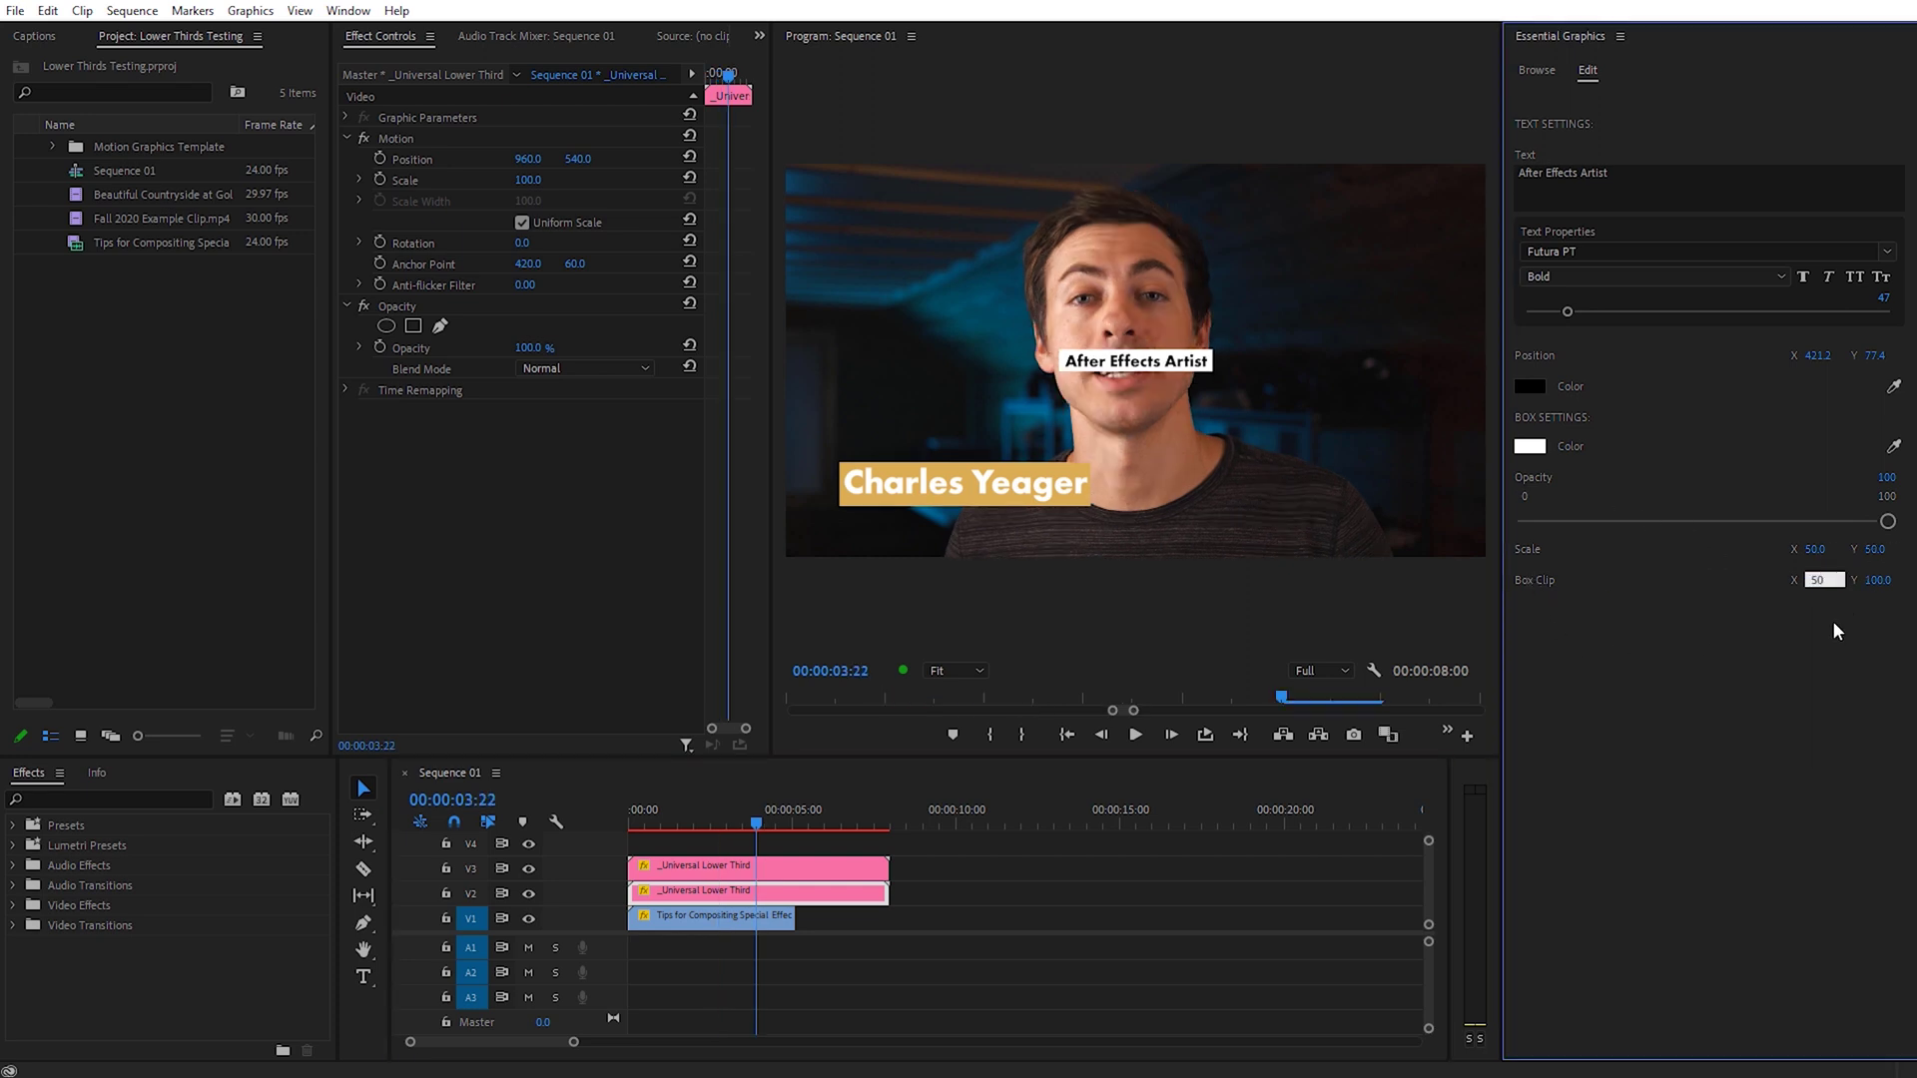
{"action": "key", "text": "Tab"}
{"action": "type", "text": "50"}
{"action": "key", "text": "Return"}
- Set the subtitle's Motion Position to 447, 967 beneath the name, and play back the animation from the start
{"action": "key", "text": "shift+5"}
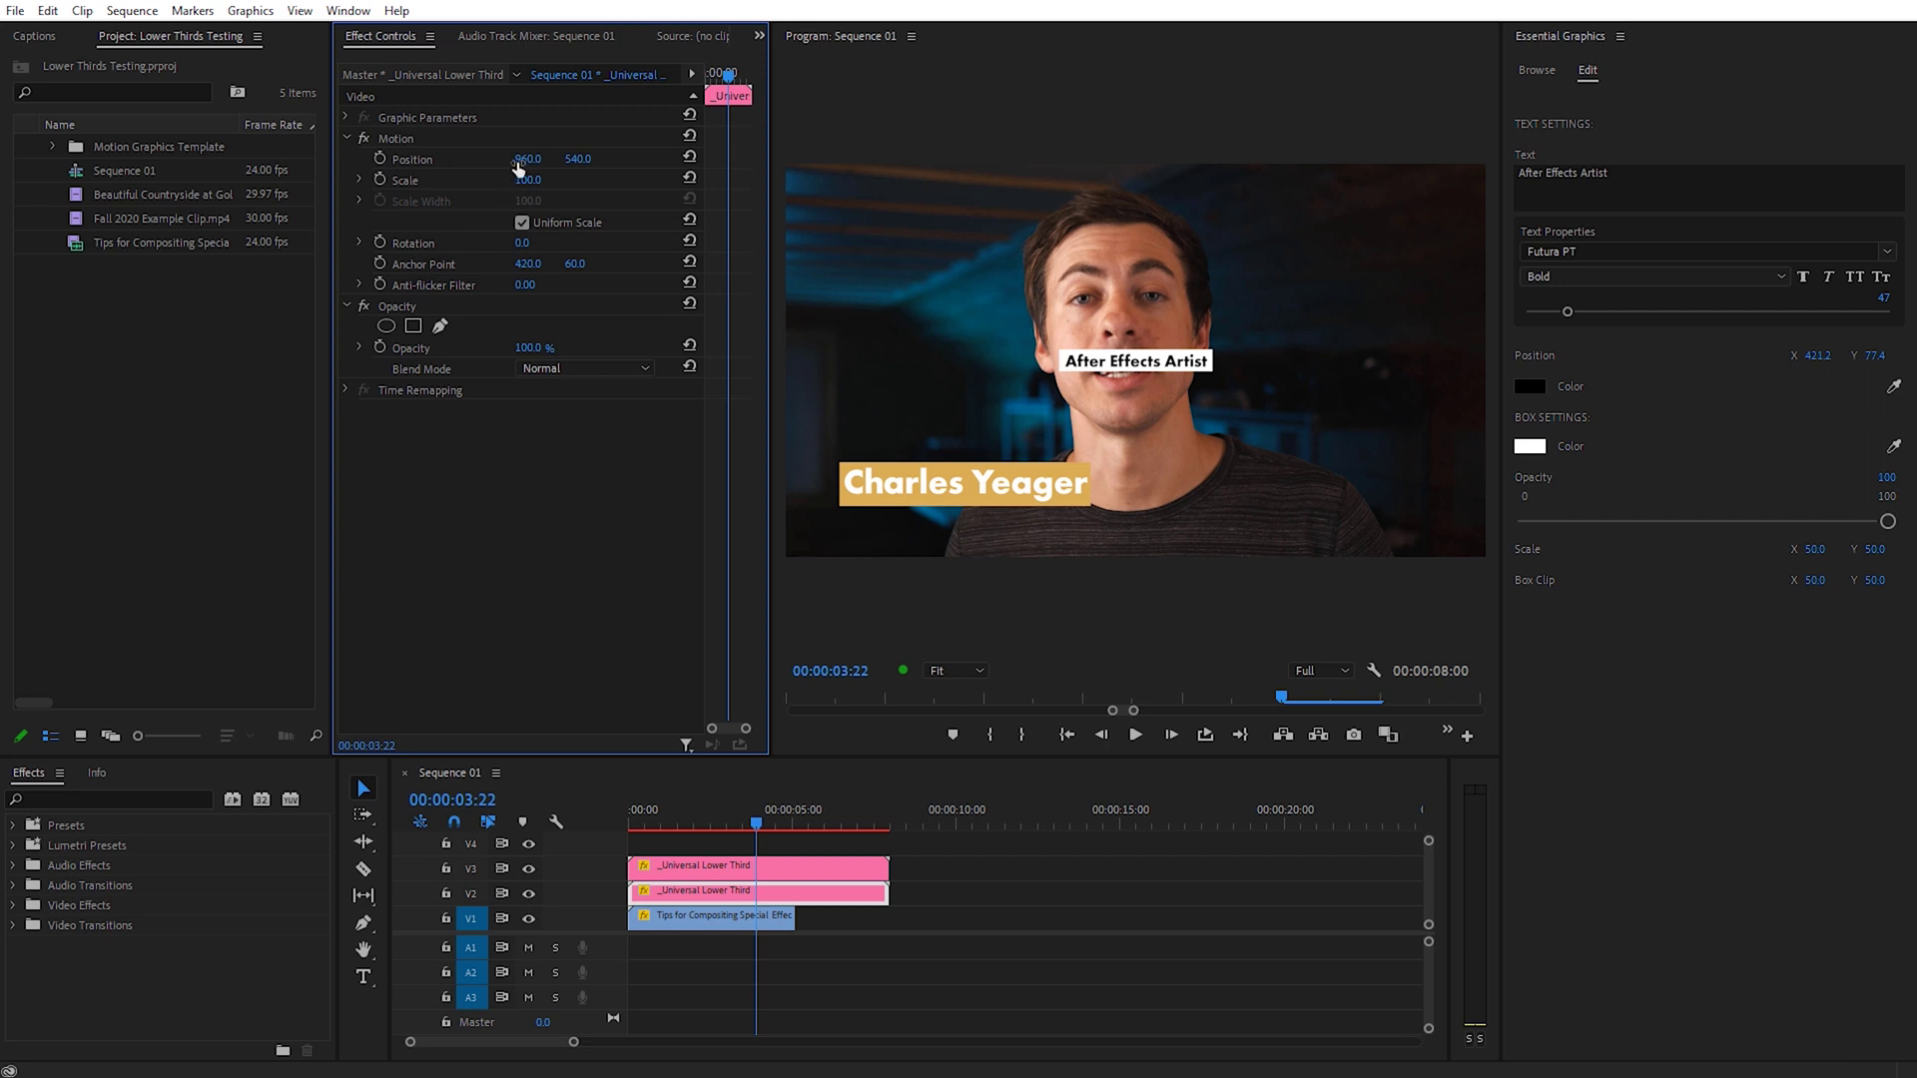
{"action": "left_click_drag", "start_coordinate": [519, 168], "coordinate": [696, 165]}
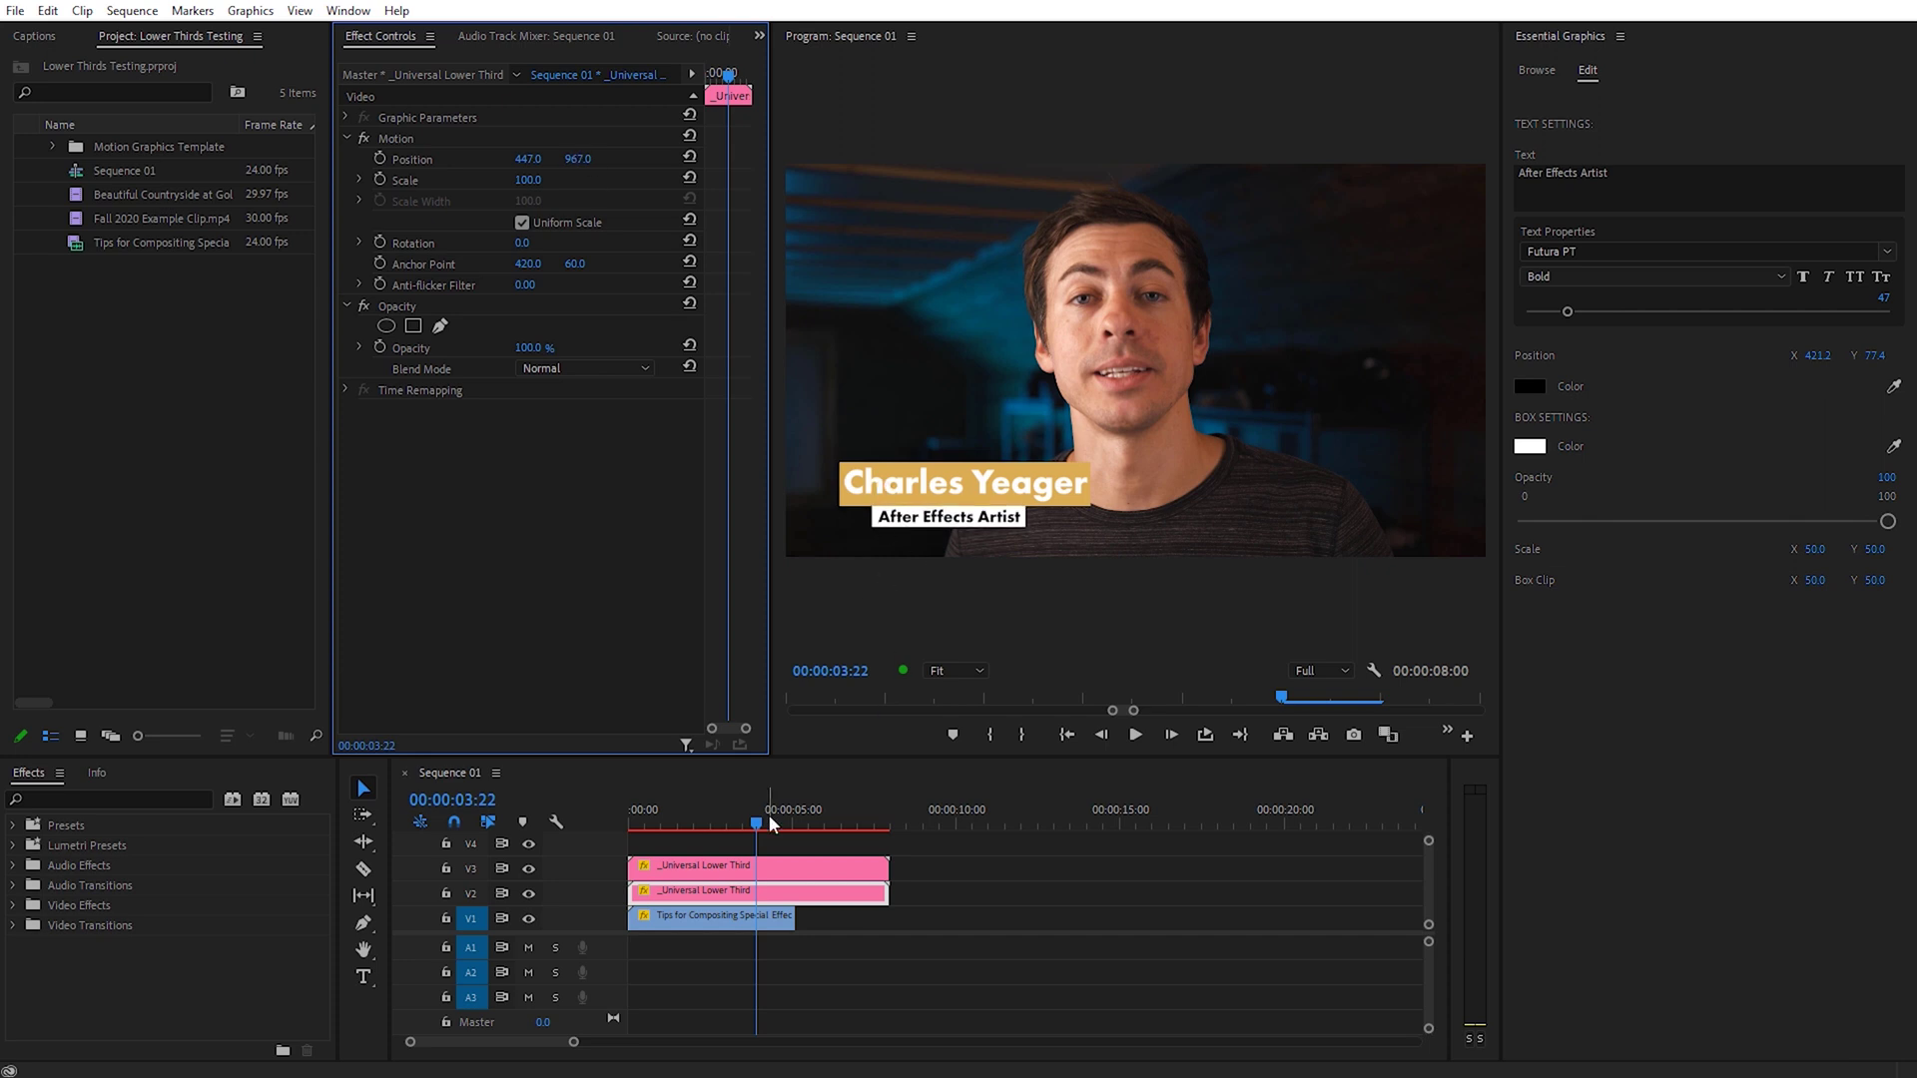
{"action": "left_click_drag", "start_coordinate": [740, 822], "coordinate": [573, 823]}
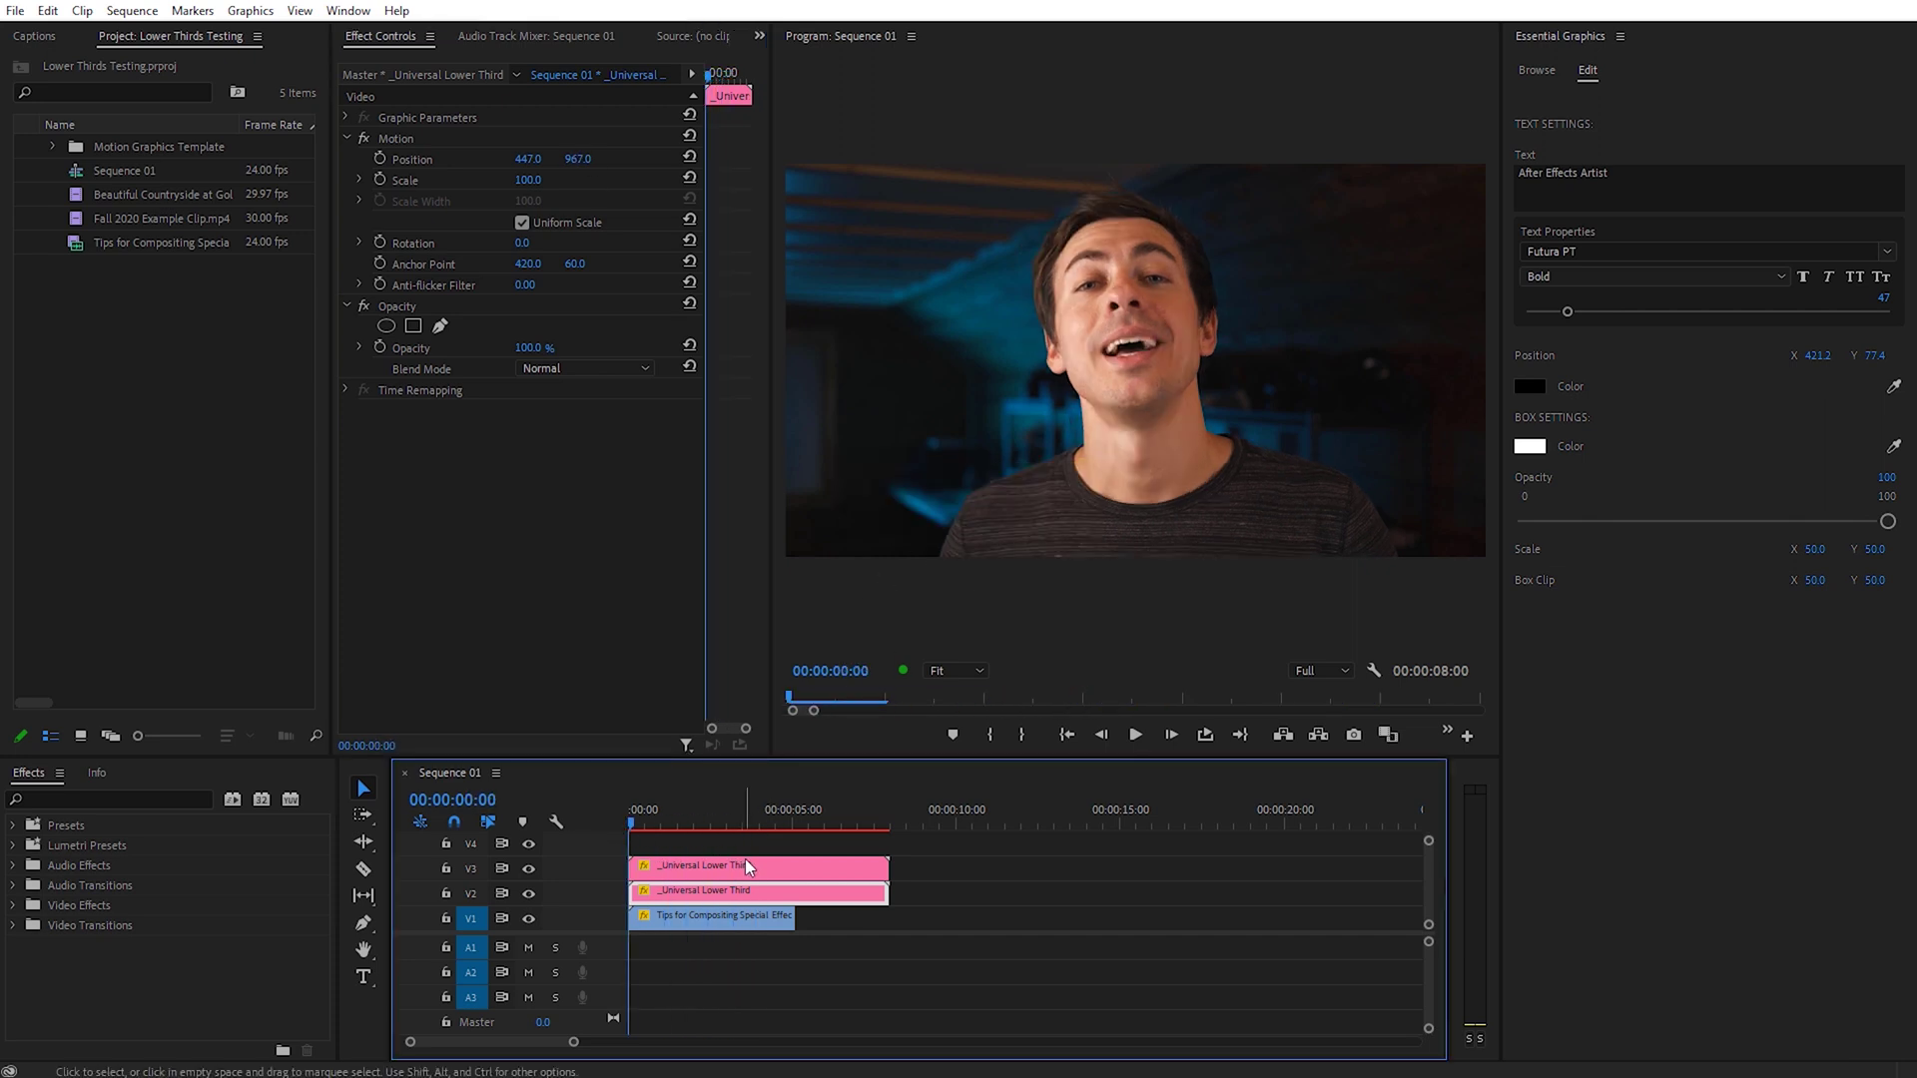
{"action": "key", "text": "space"}
{"action": "left_click", "coordinate": [716, 819]}
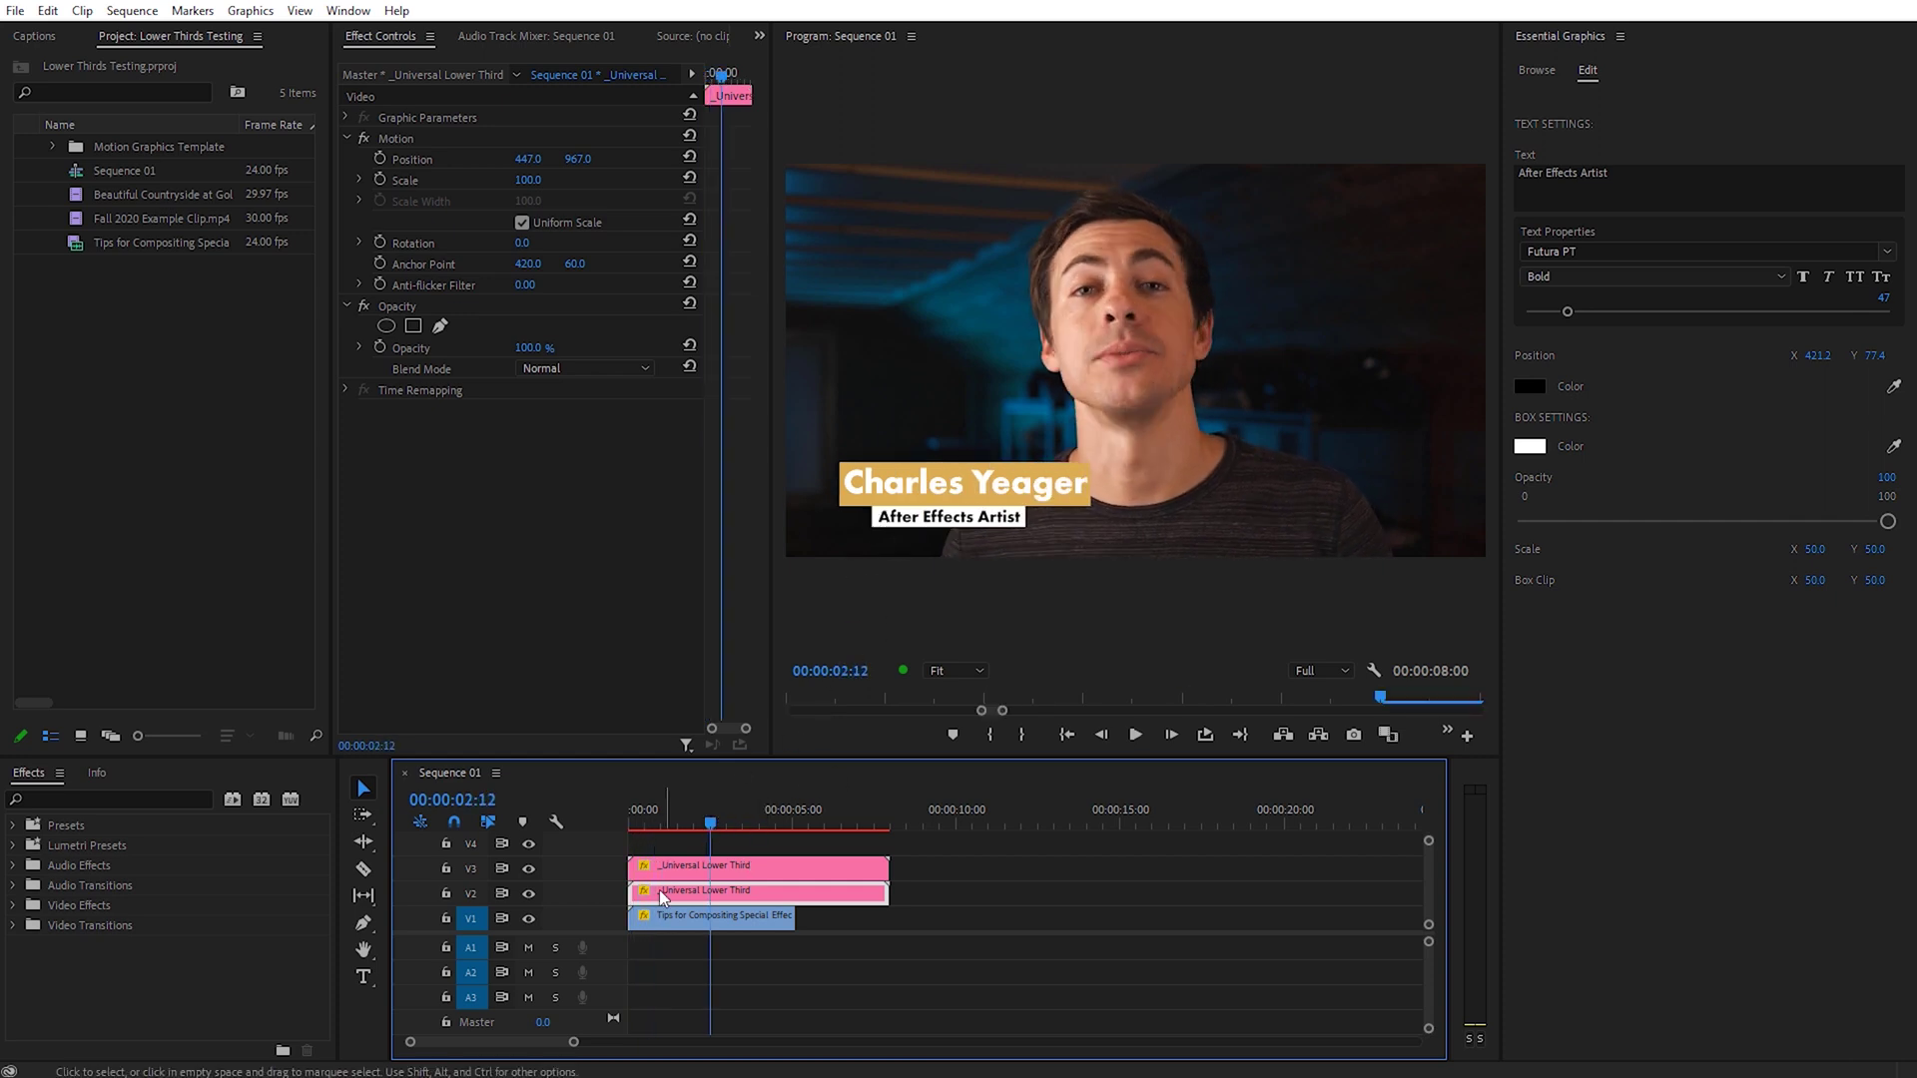
- Delay the subtitle clip on V2 by about 9 frames and play back the staggered animation from the start
{"action": "left_click_drag", "start_coordinate": [662, 893], "coordinate": [681, 895]}
{"action": "key", "text": "Home"}
{"action": "key", "text": "space"}
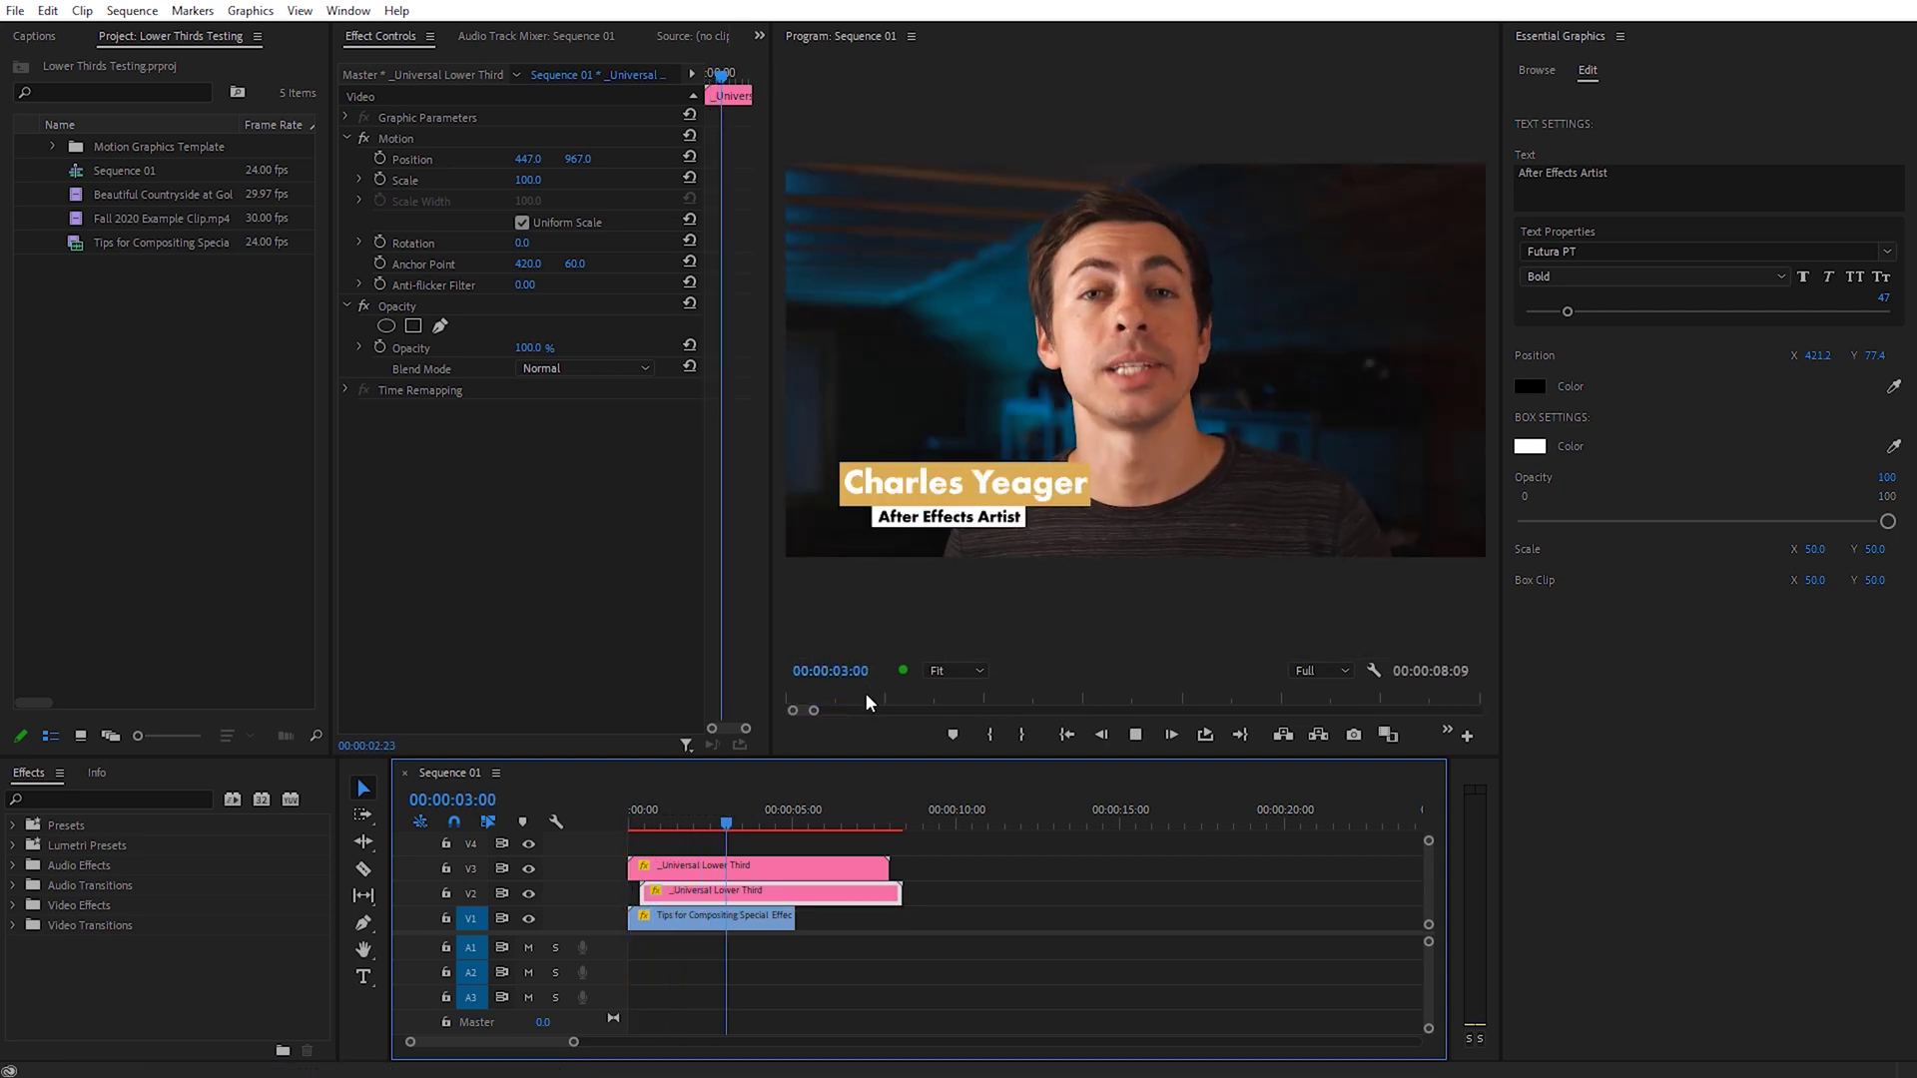
{"action": "key", "text": "space"}
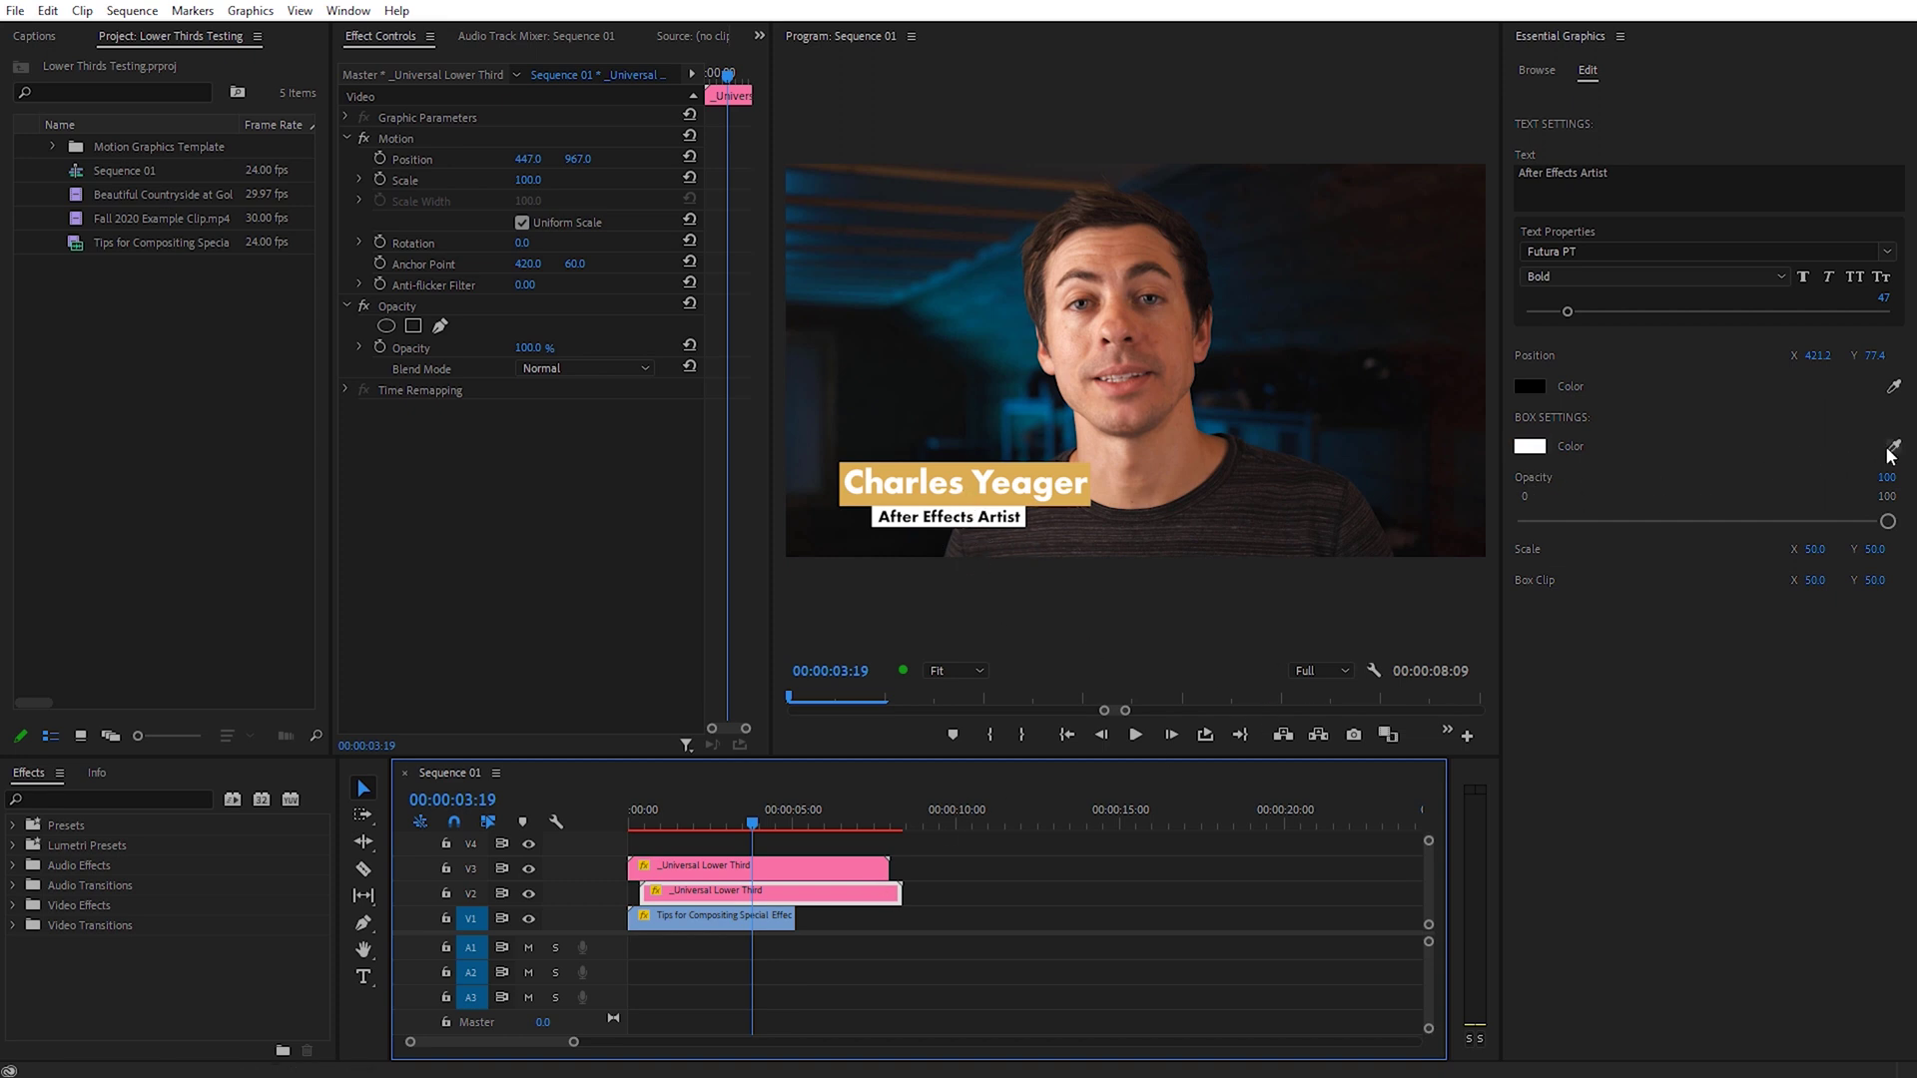
- Sample the name box's gold for the subtitle's text color, and set the box Opacity to 0 on both lower thirds
{"action": "left_click", "coordinate": [1893, 387]}
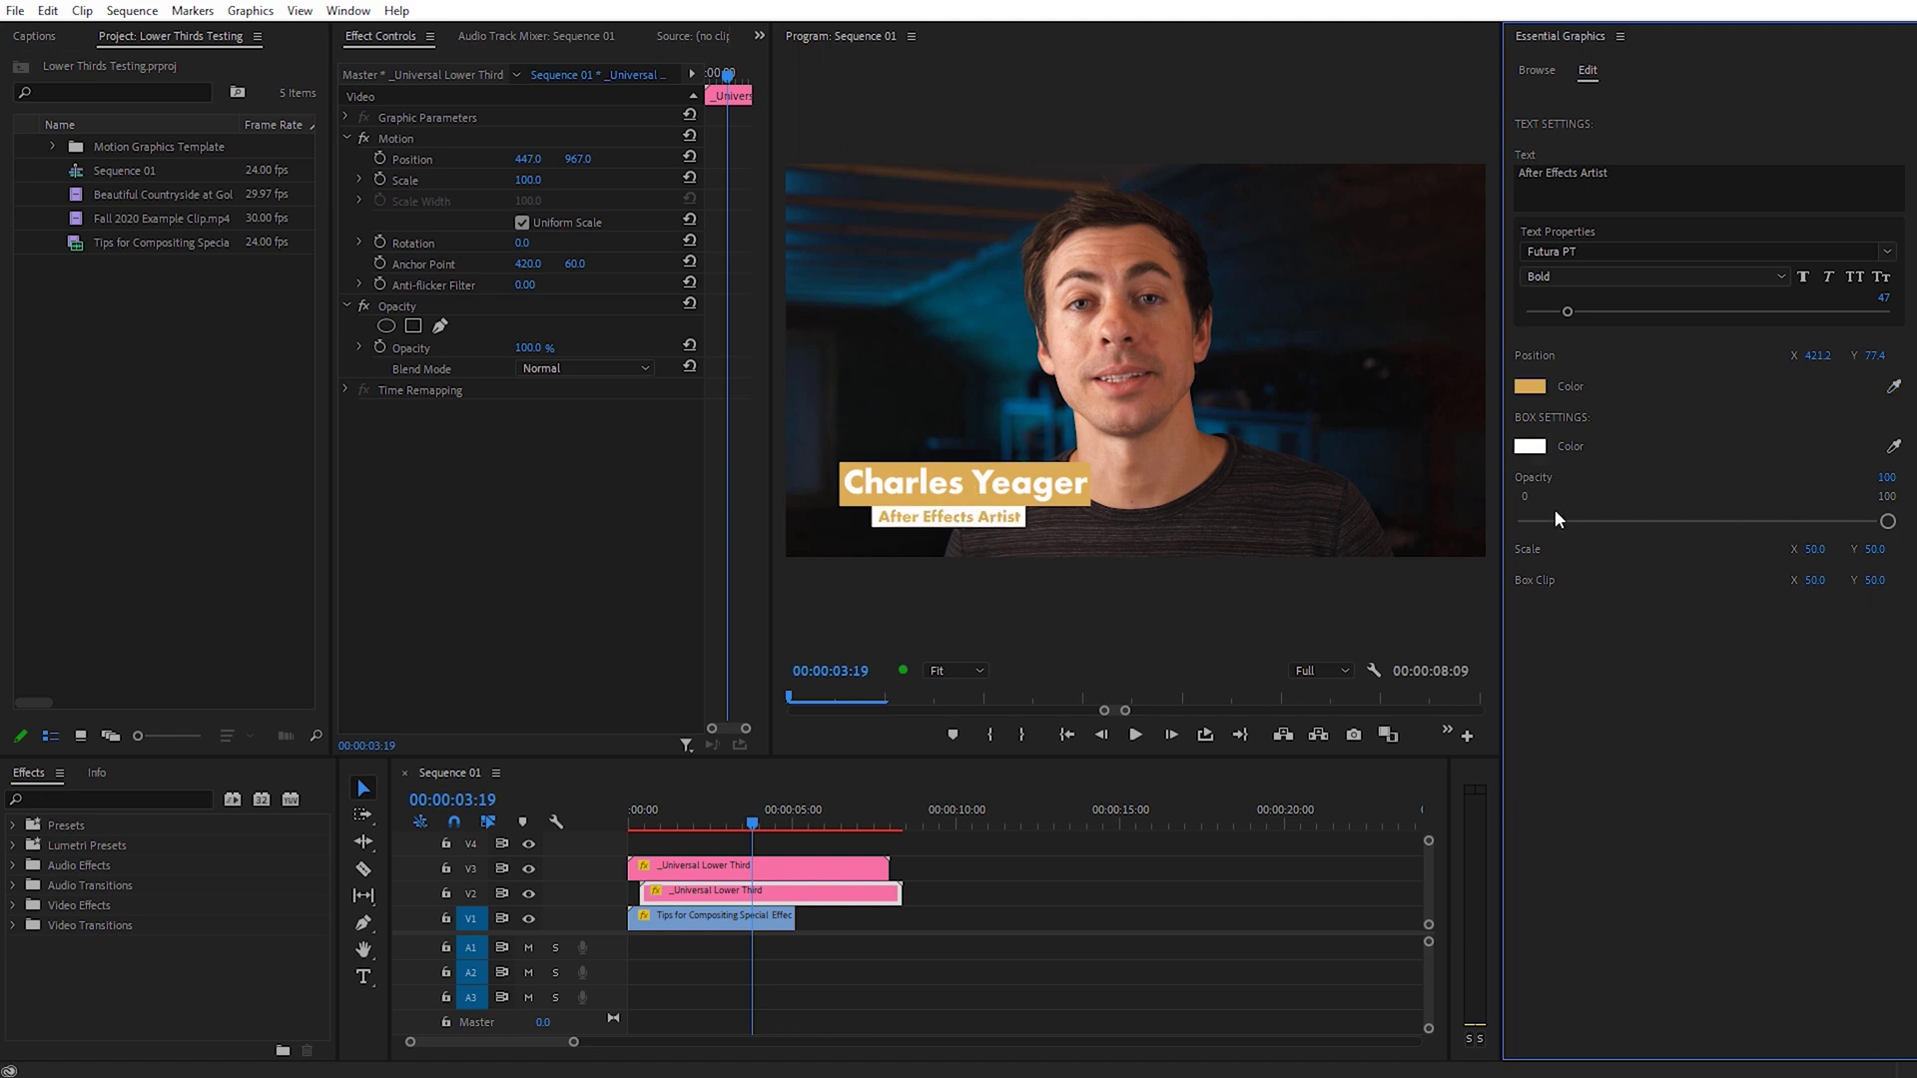
{"action": "left_click_drag", "start_coordinate": [1887, 521], "coordinate": [1466, 518]}
{"action": "left_click", "coordinate": [759, 869]}
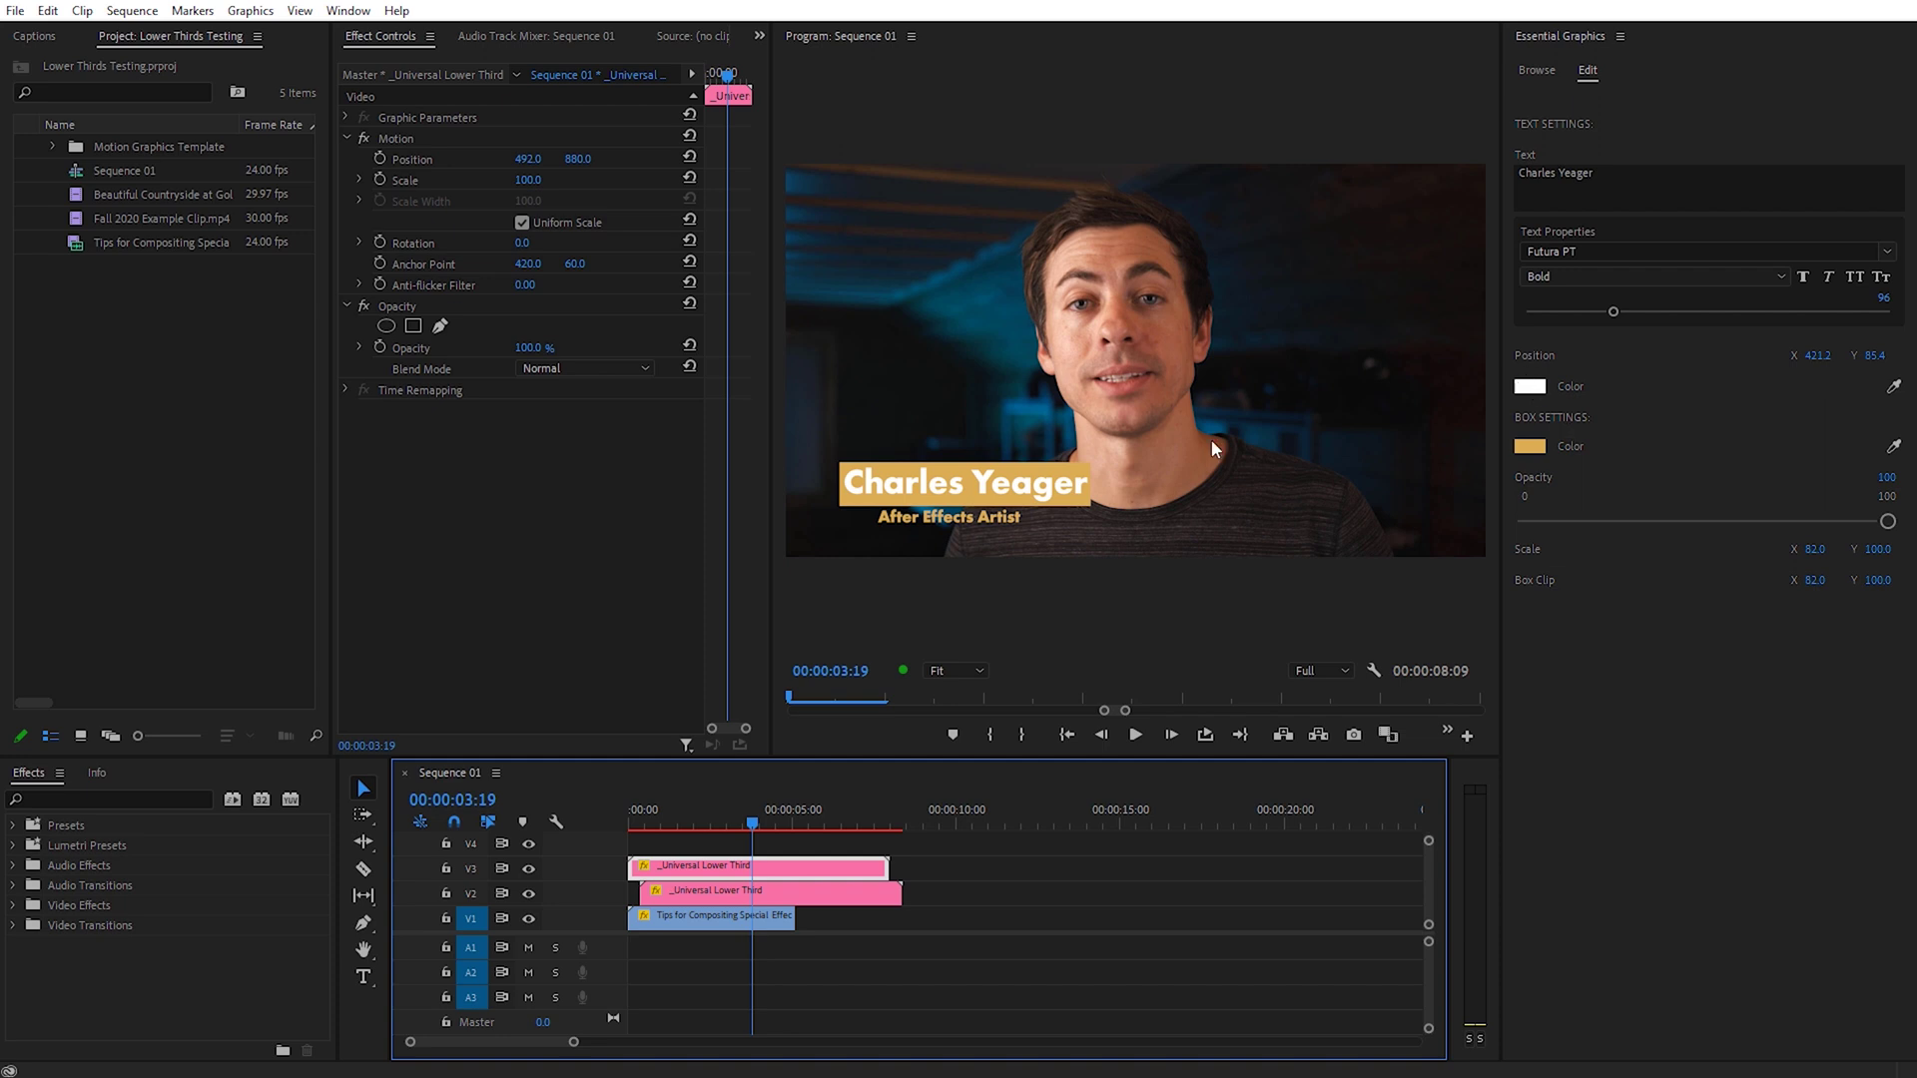
{"action": "left_click_drag", "start_coordinate": [1888, 523], "coordinate": [1453, 525]}
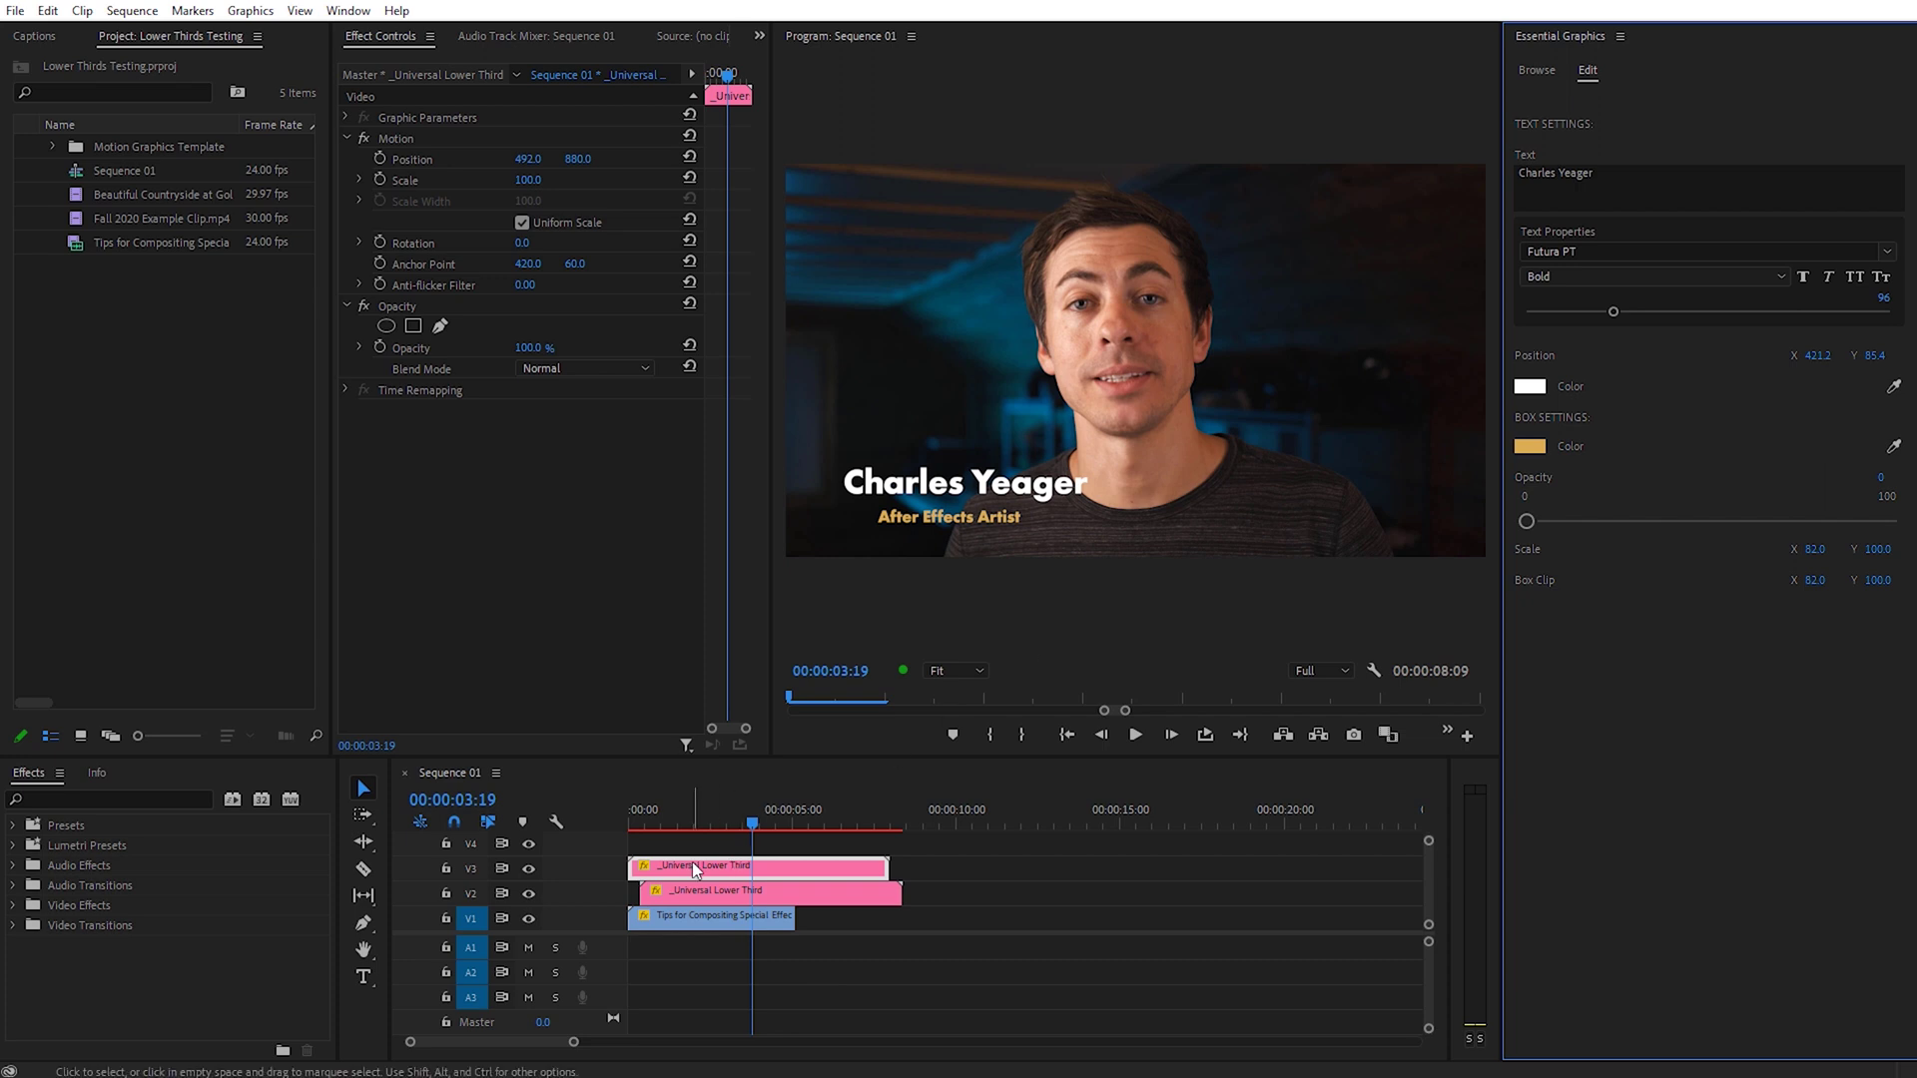
- Play back the text-only lower thirds from the sequence start
{"action": "left_click_drag", "start_coordinate": [699, 819], "coordinate": [596, 817]}
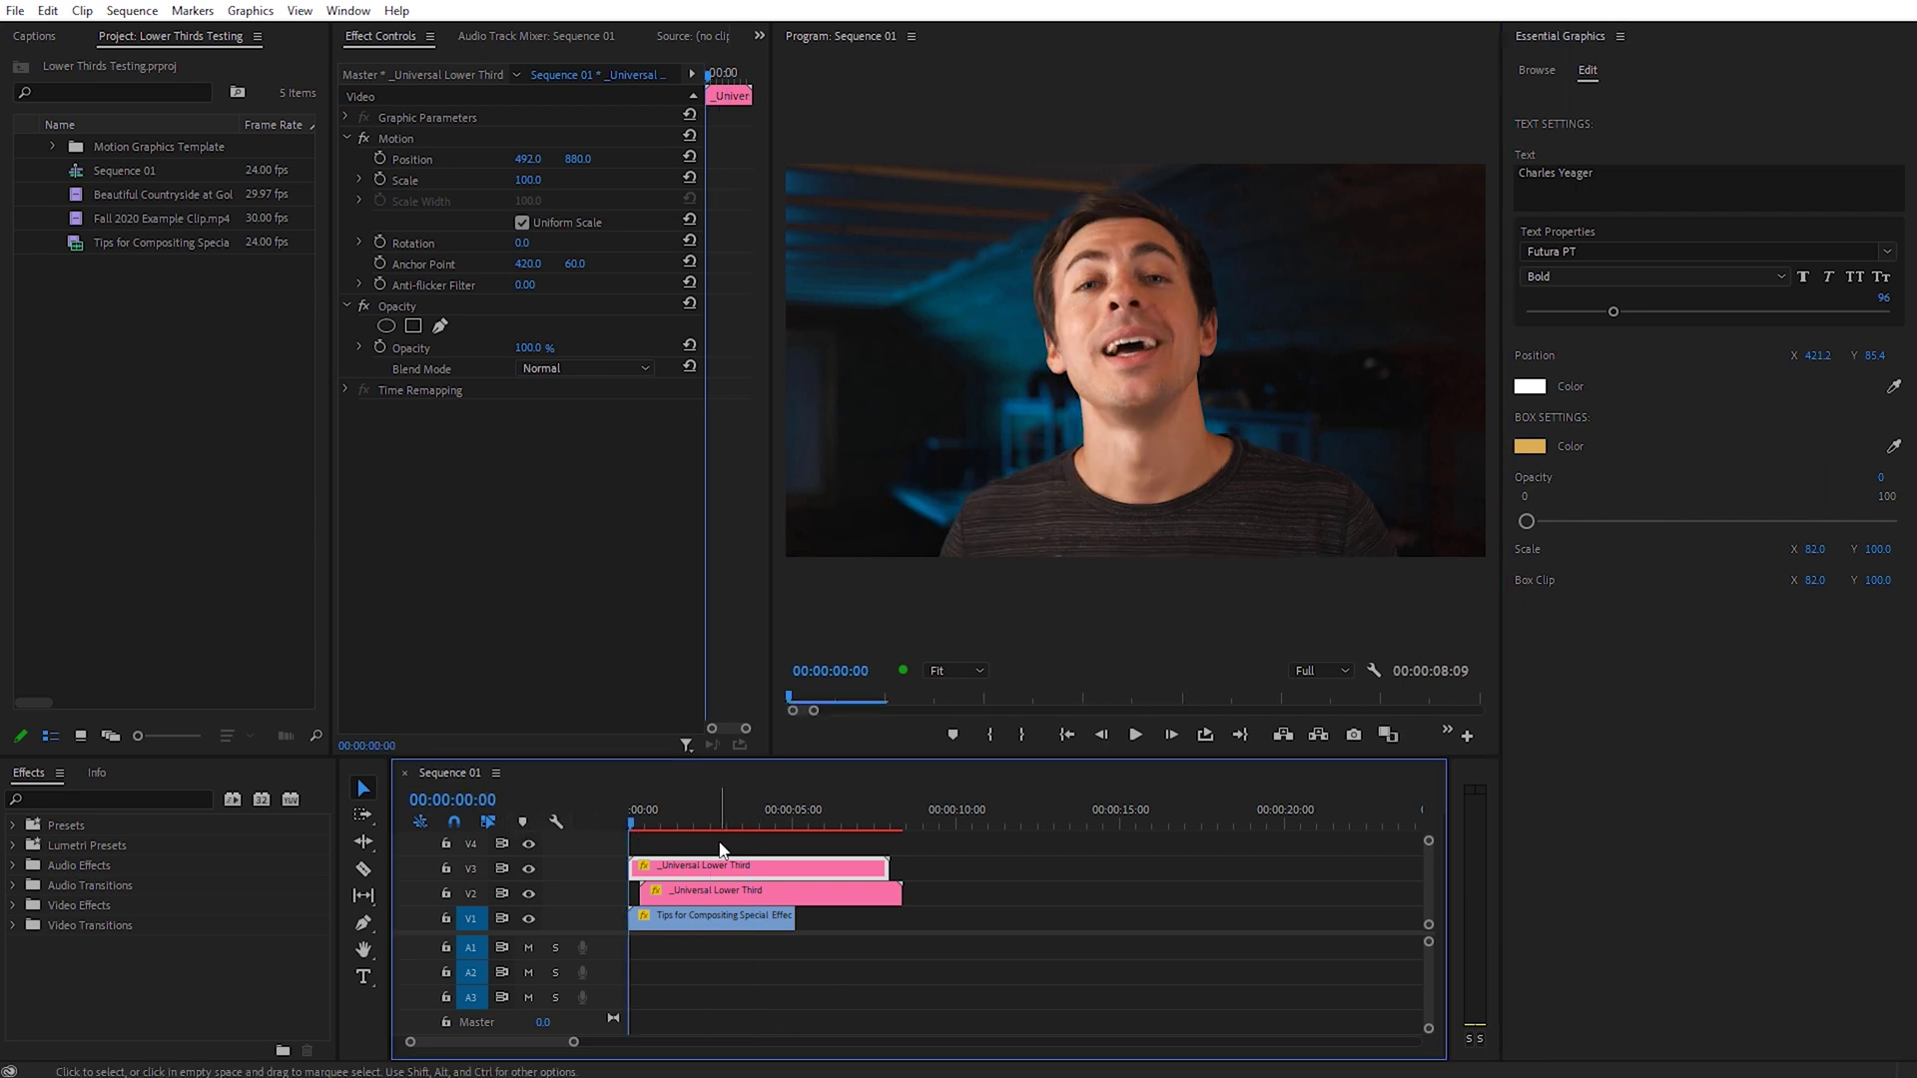
{"action": "key", "text": "space"}
{"action": "key", "text": "space"}
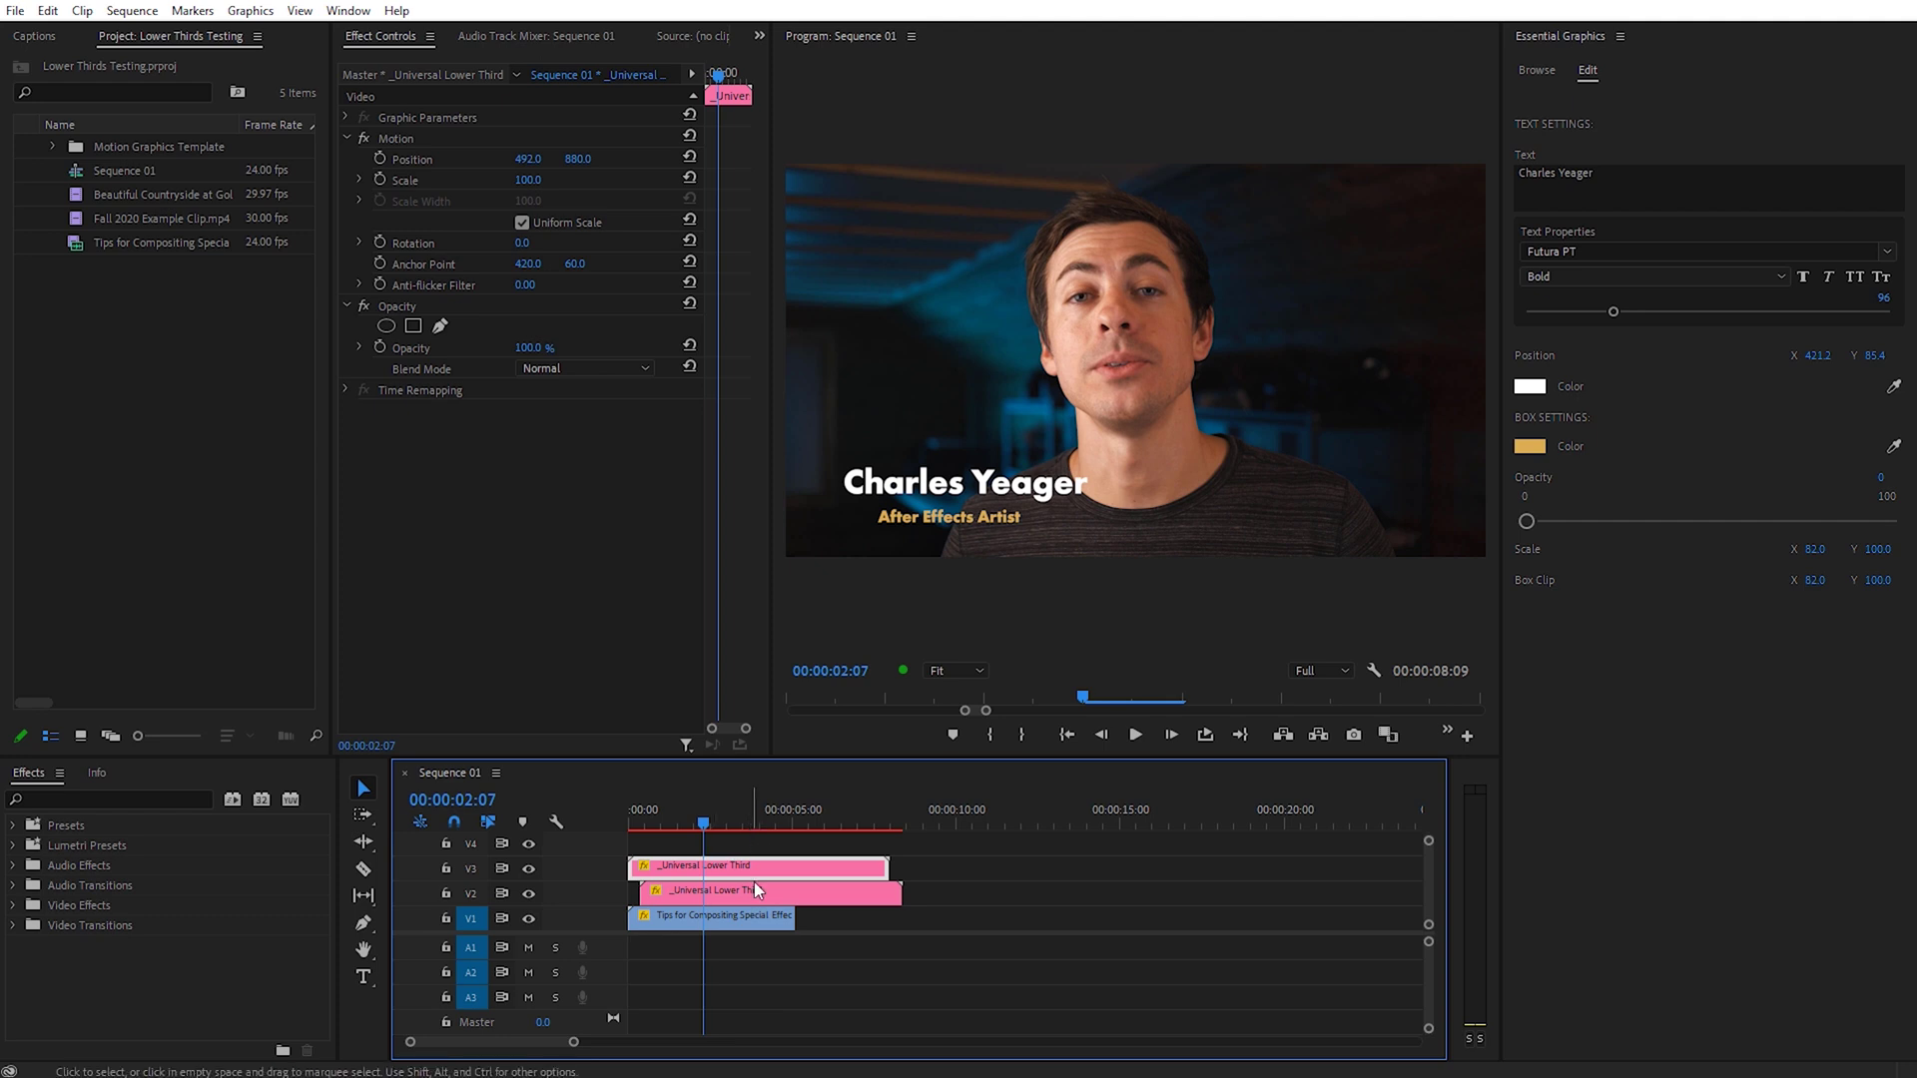
- Split both lower third clips on V2 and V3 with the Razor tool at 00:00:01:18
{"action": "left_click", "coordinate": [769, 919]}
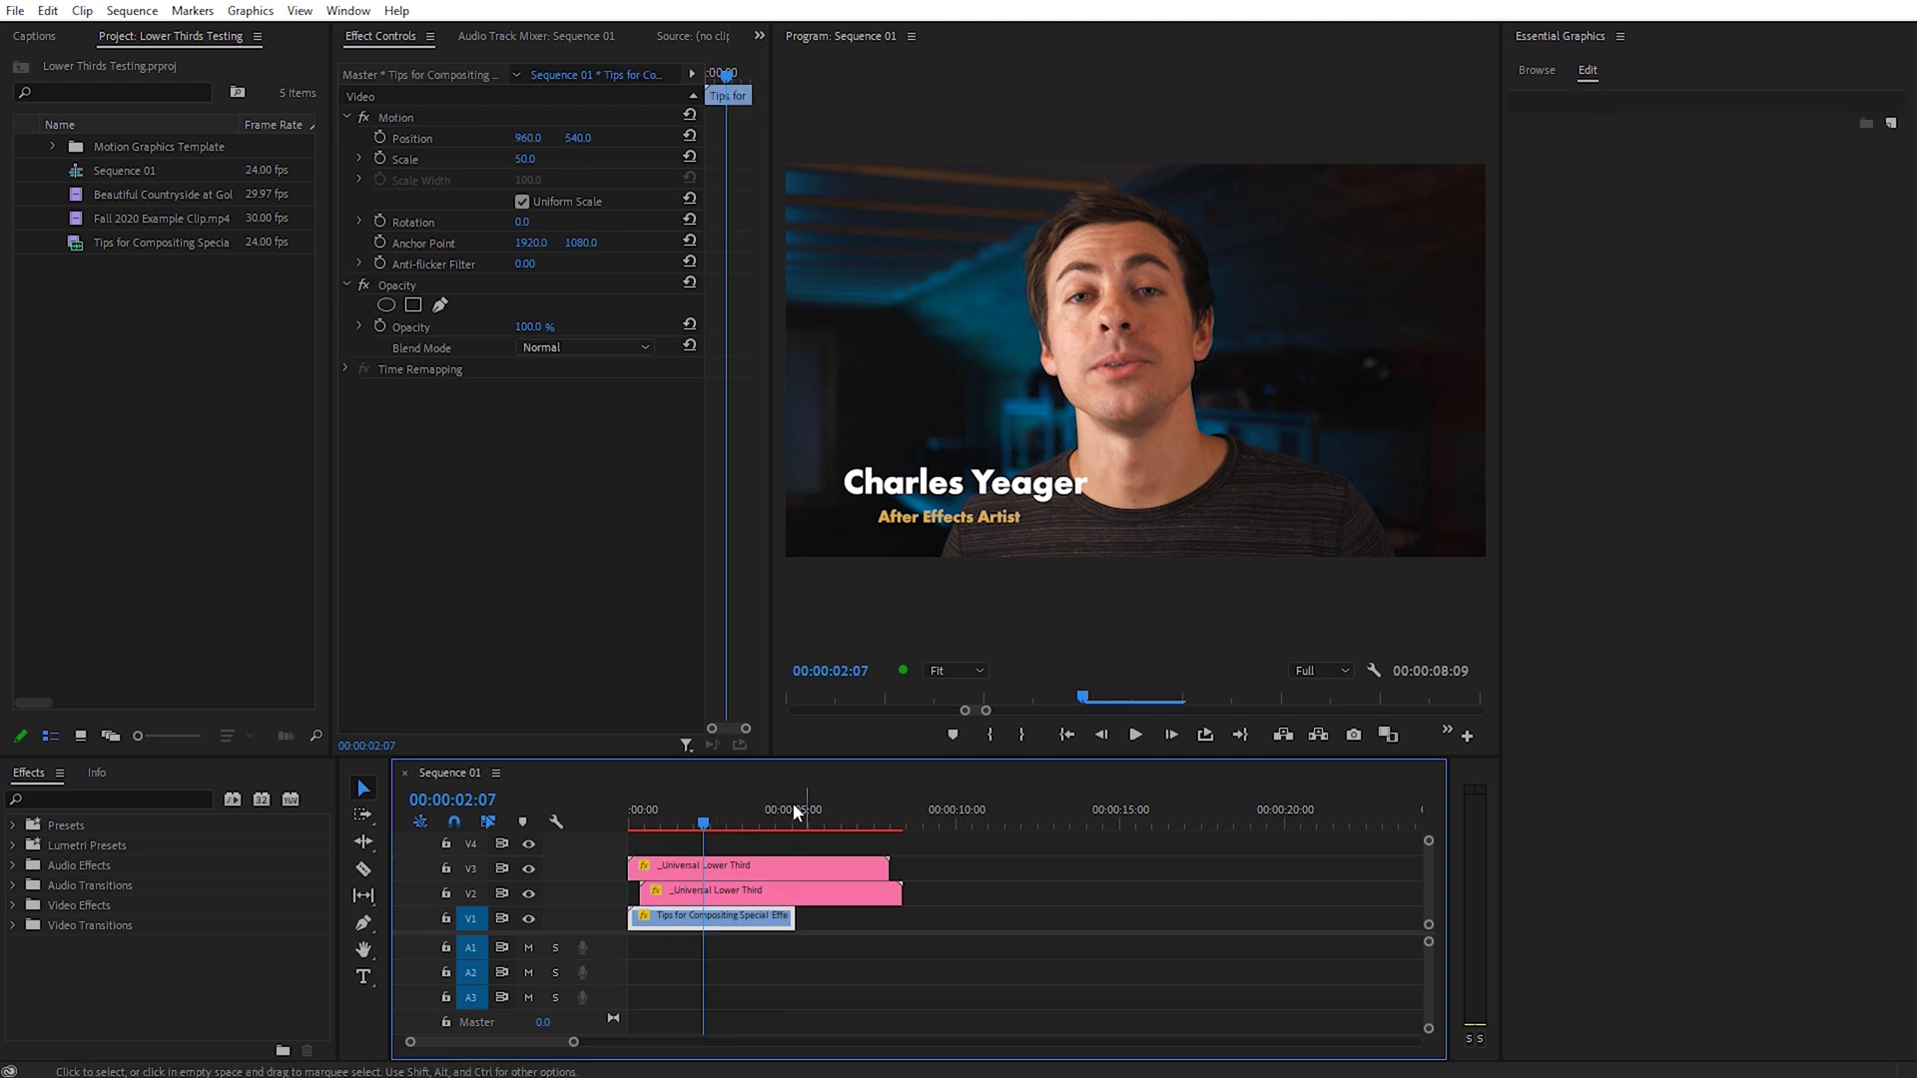
{"action": "mouse_move", "coordinate": [717, 829]}
{"action": "left_mouse_down"}
{"action": "mouse_move", "coordinate": [699, 815]}
{"action": "mouse_move", "coordinate": [866, 821]}
{"action": "mouse_move", "coordinate": [687, 829]}
{"action": "left_mouse_up"}
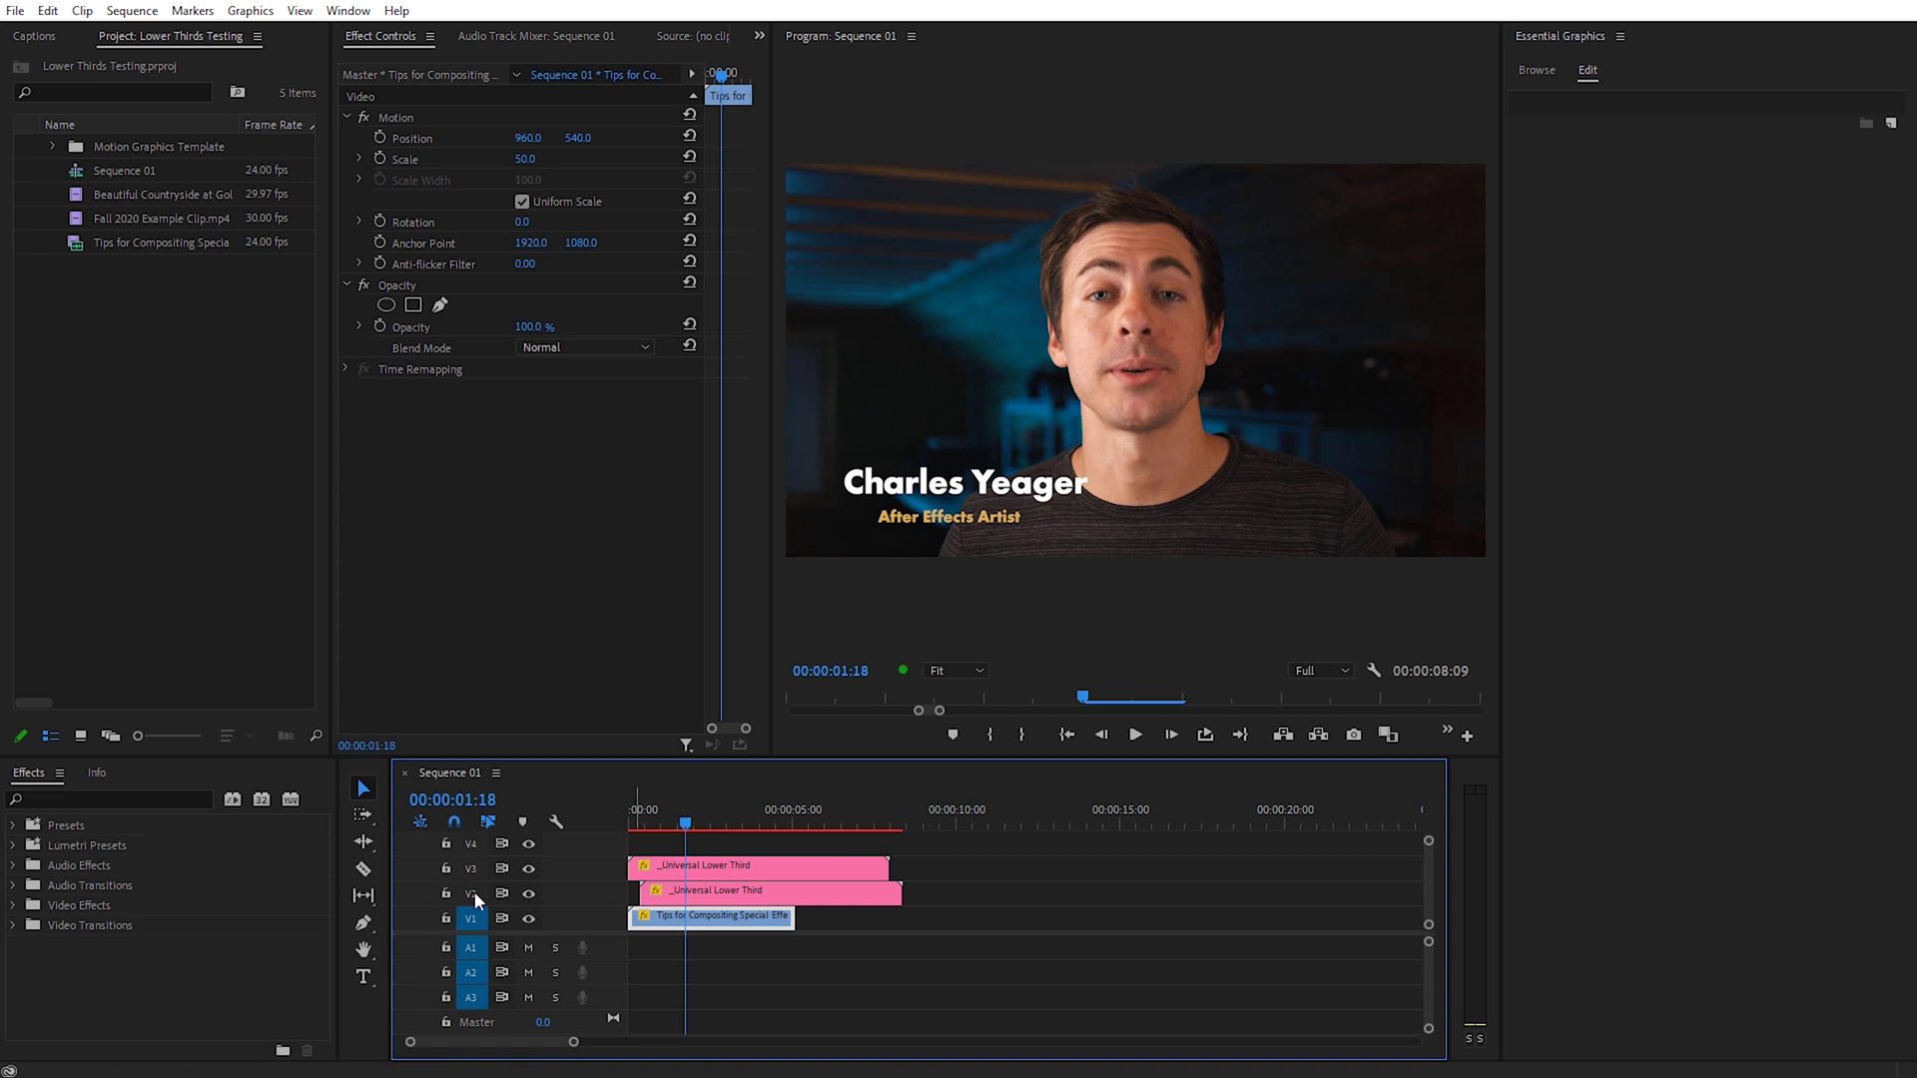
{"action": "left_click", "coordinate": [365, 872]}
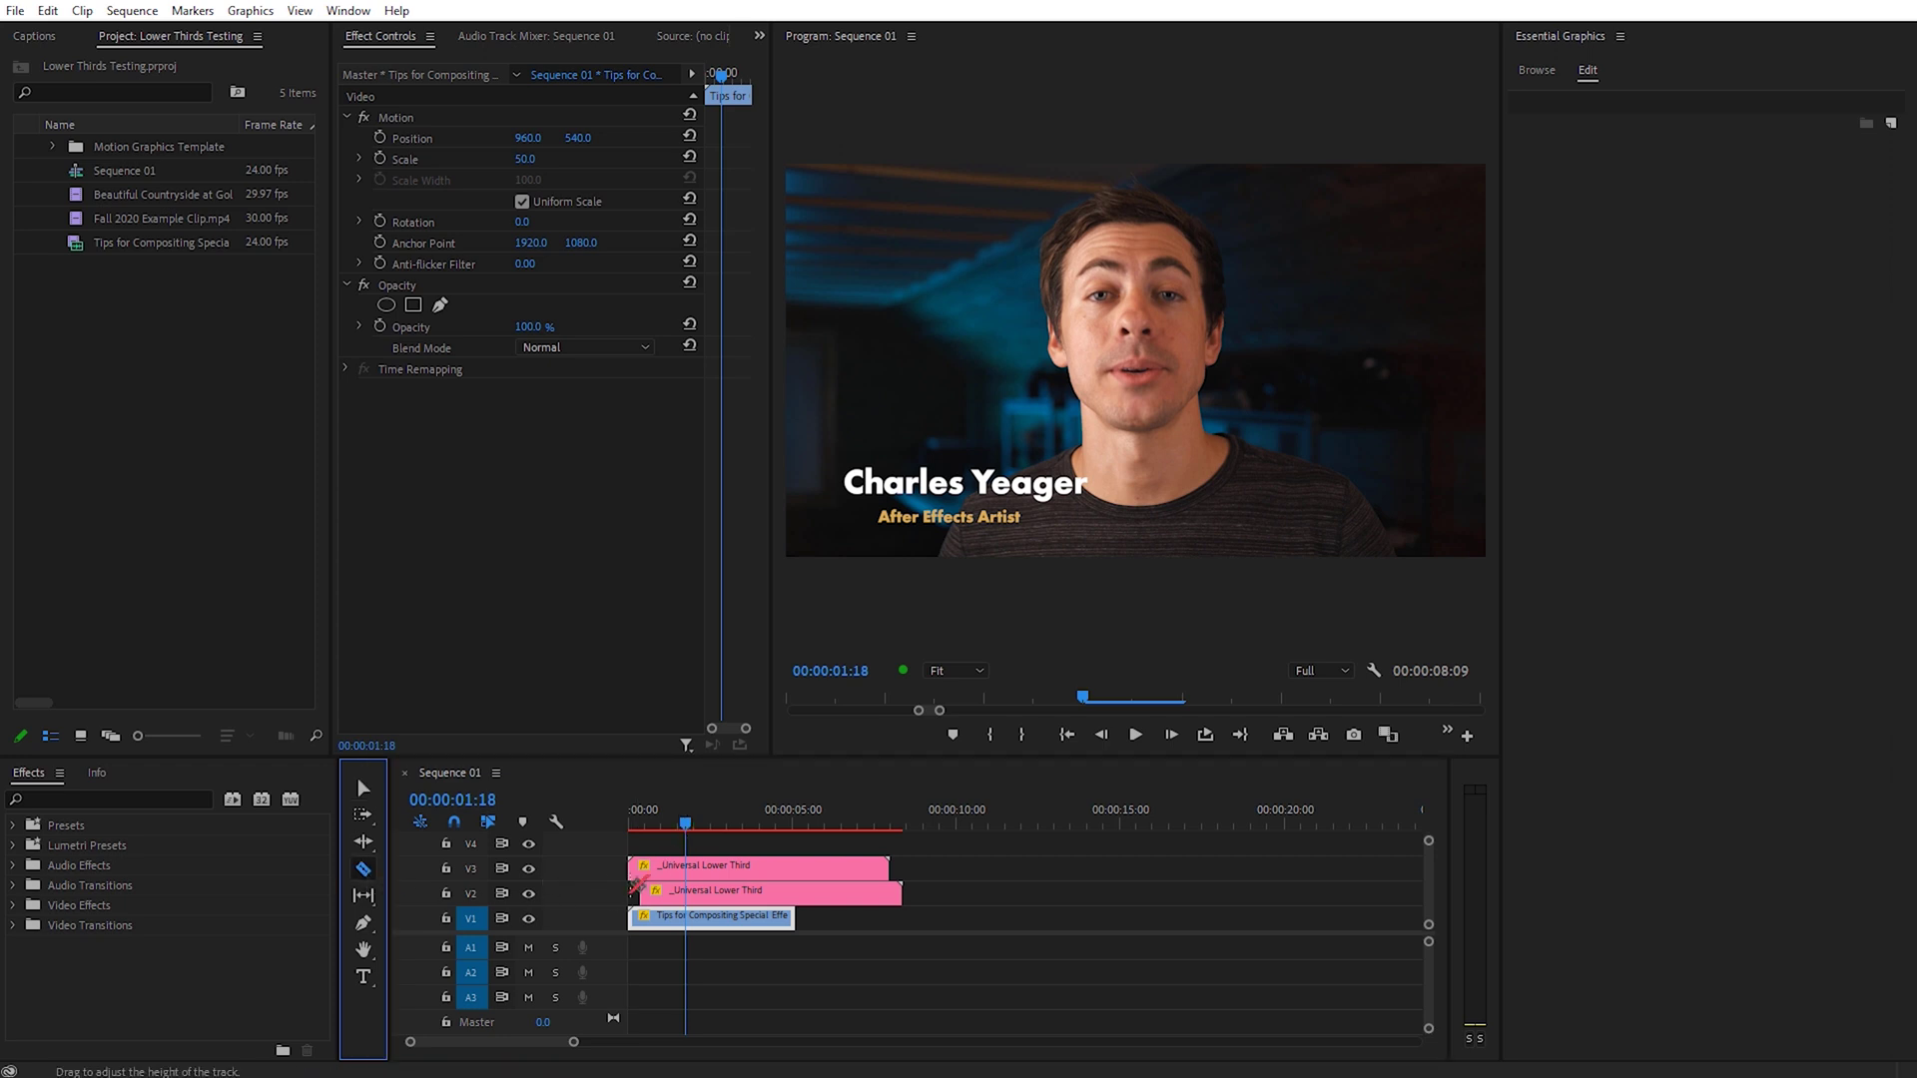
{"action": "left_click", "coordinate": [687, 868]}
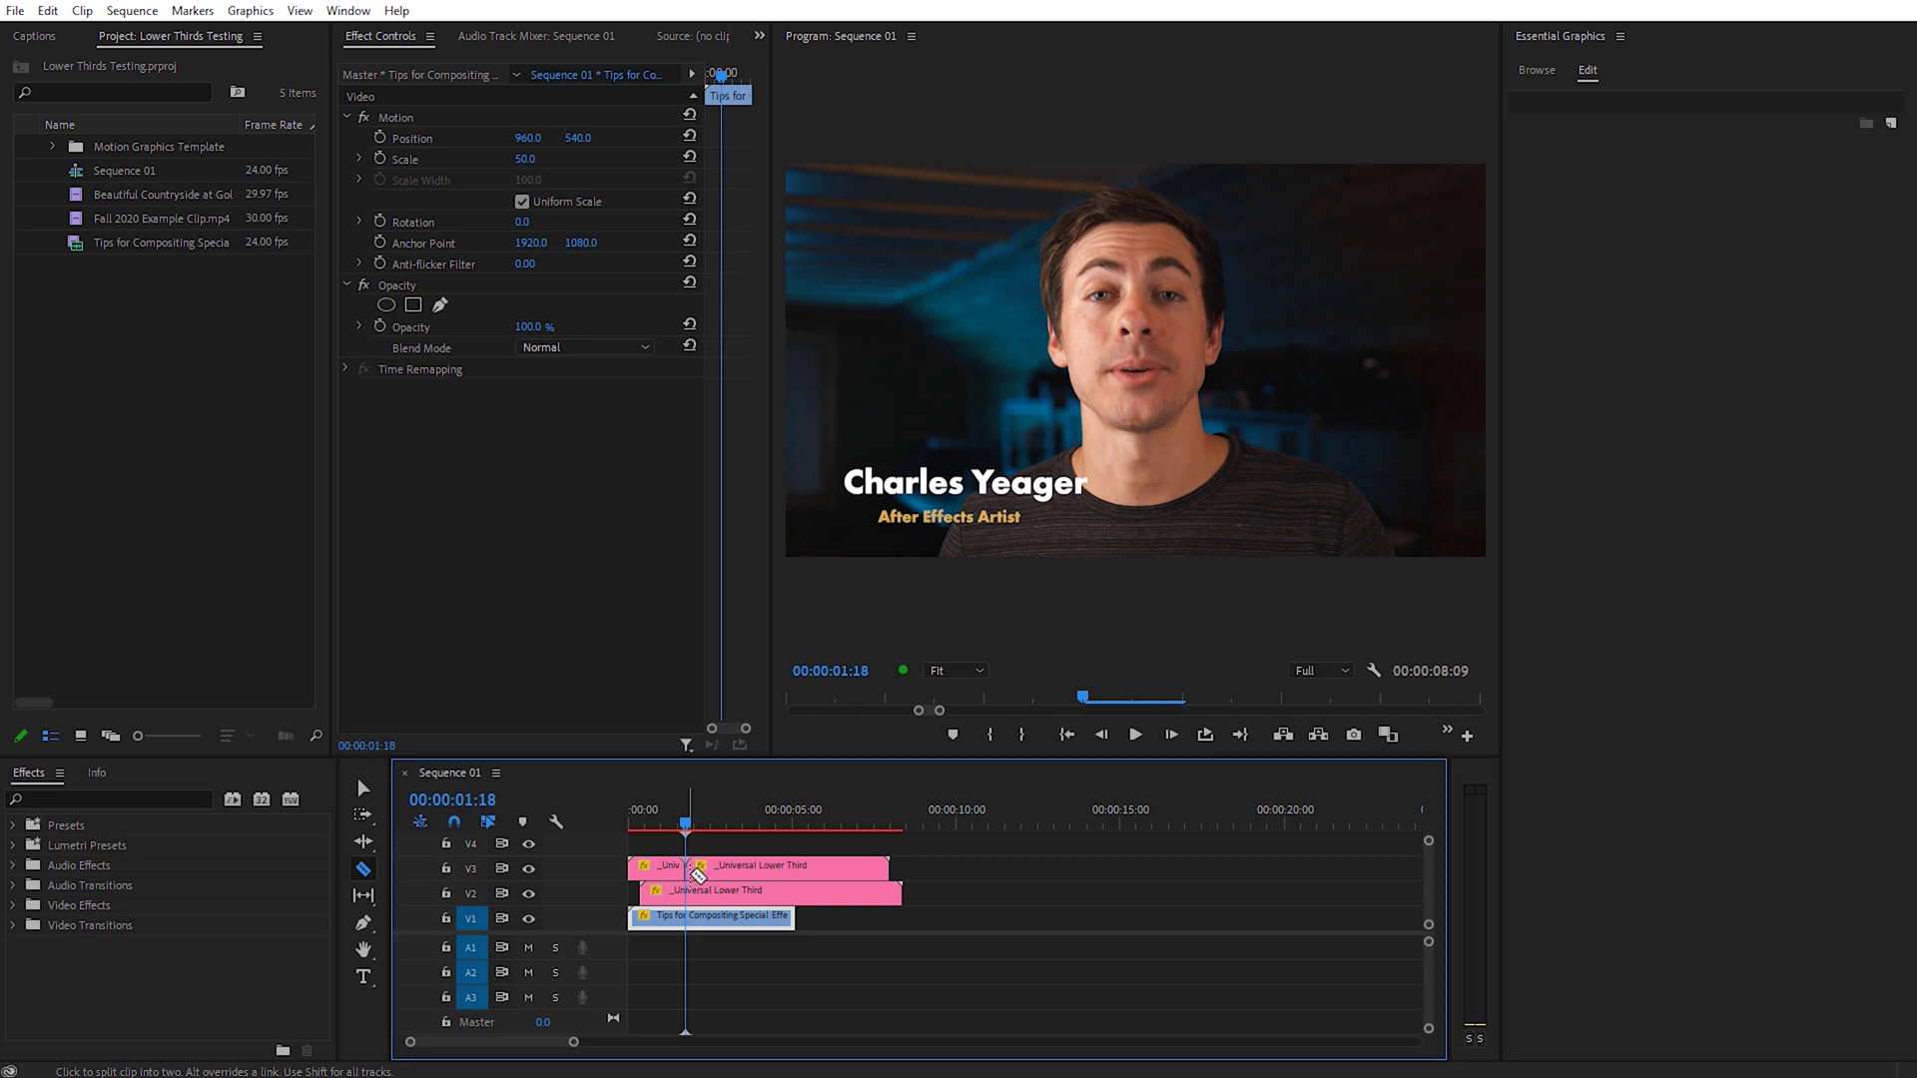
{"action": "left_click", "coordinate": [692, 894]}
{"action": "key", "text": "v"}
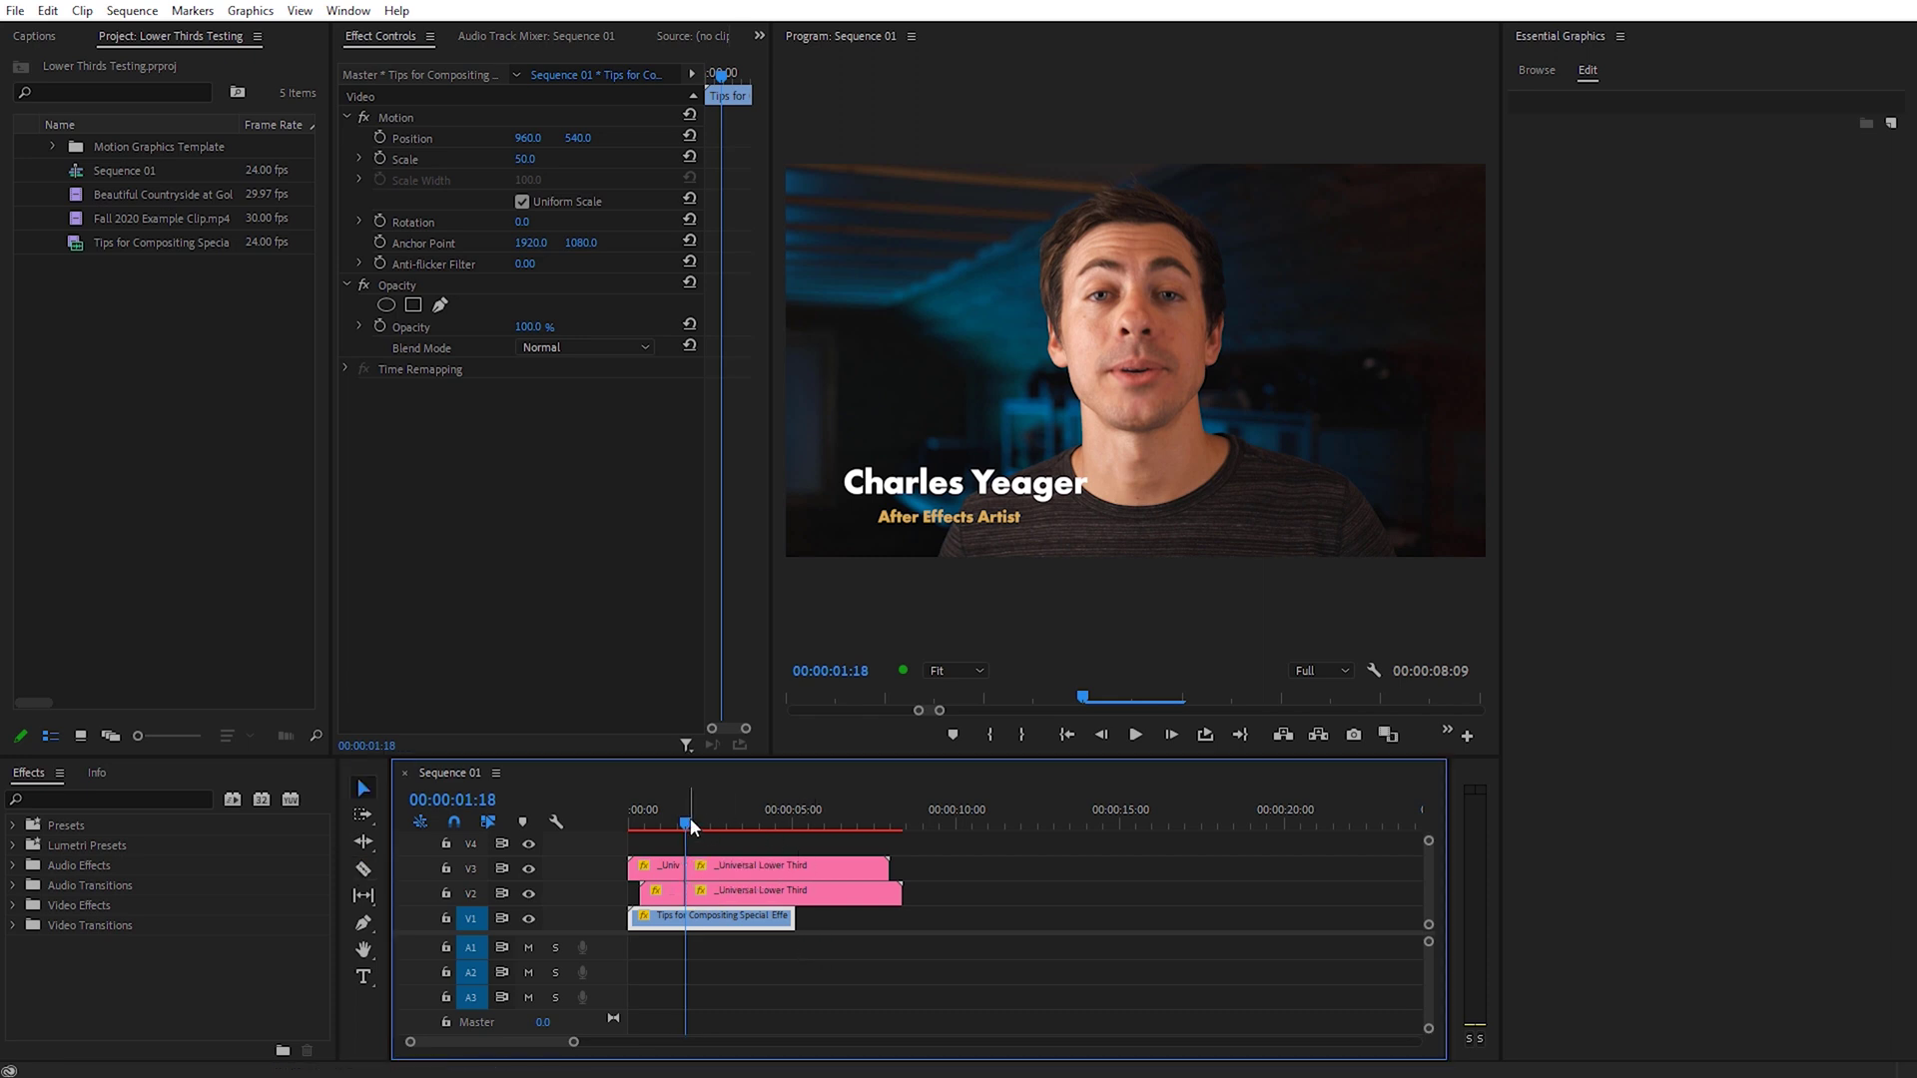
- Split both lower third clips again at 00:00:05:20, before their closing animation
{"action": "left_click_drag", "start_coordinate": [685, 826], "coordinate": [824, 812]}
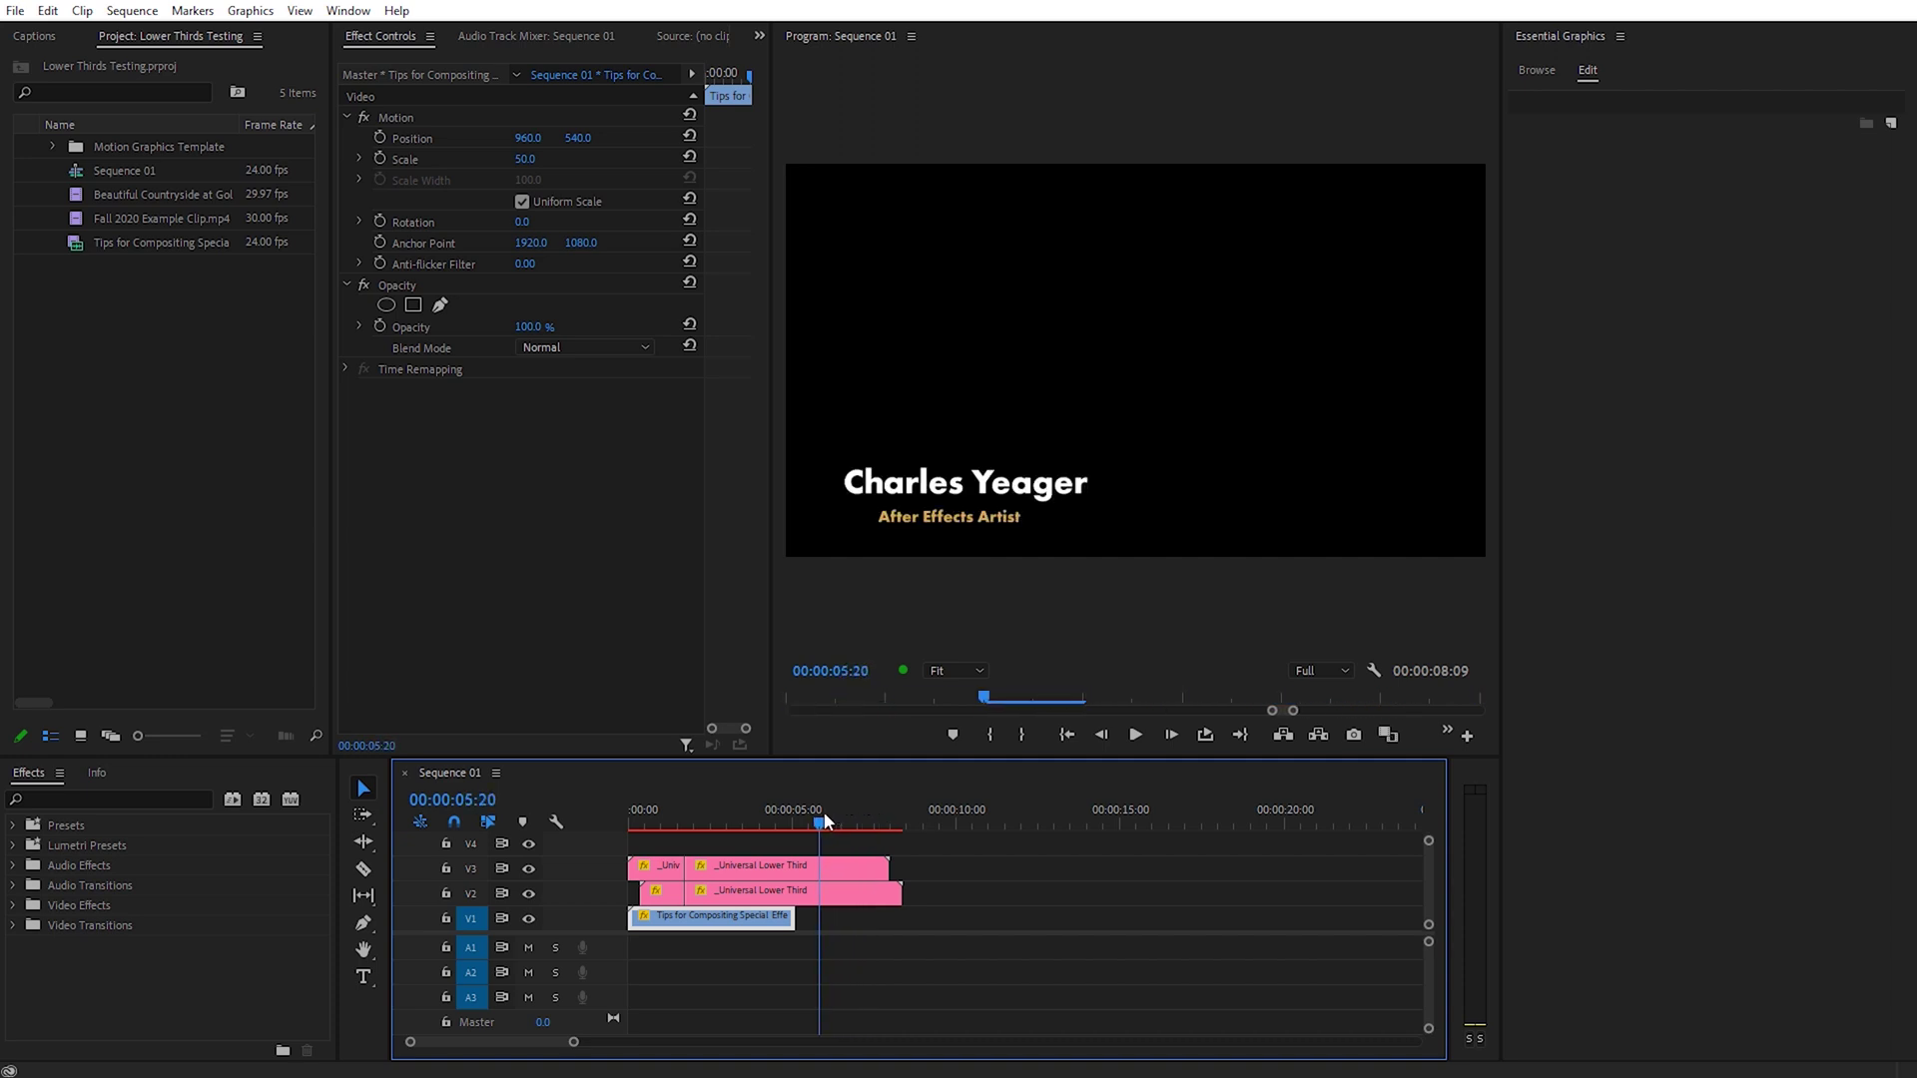
{"action": "key", "text": "c"}
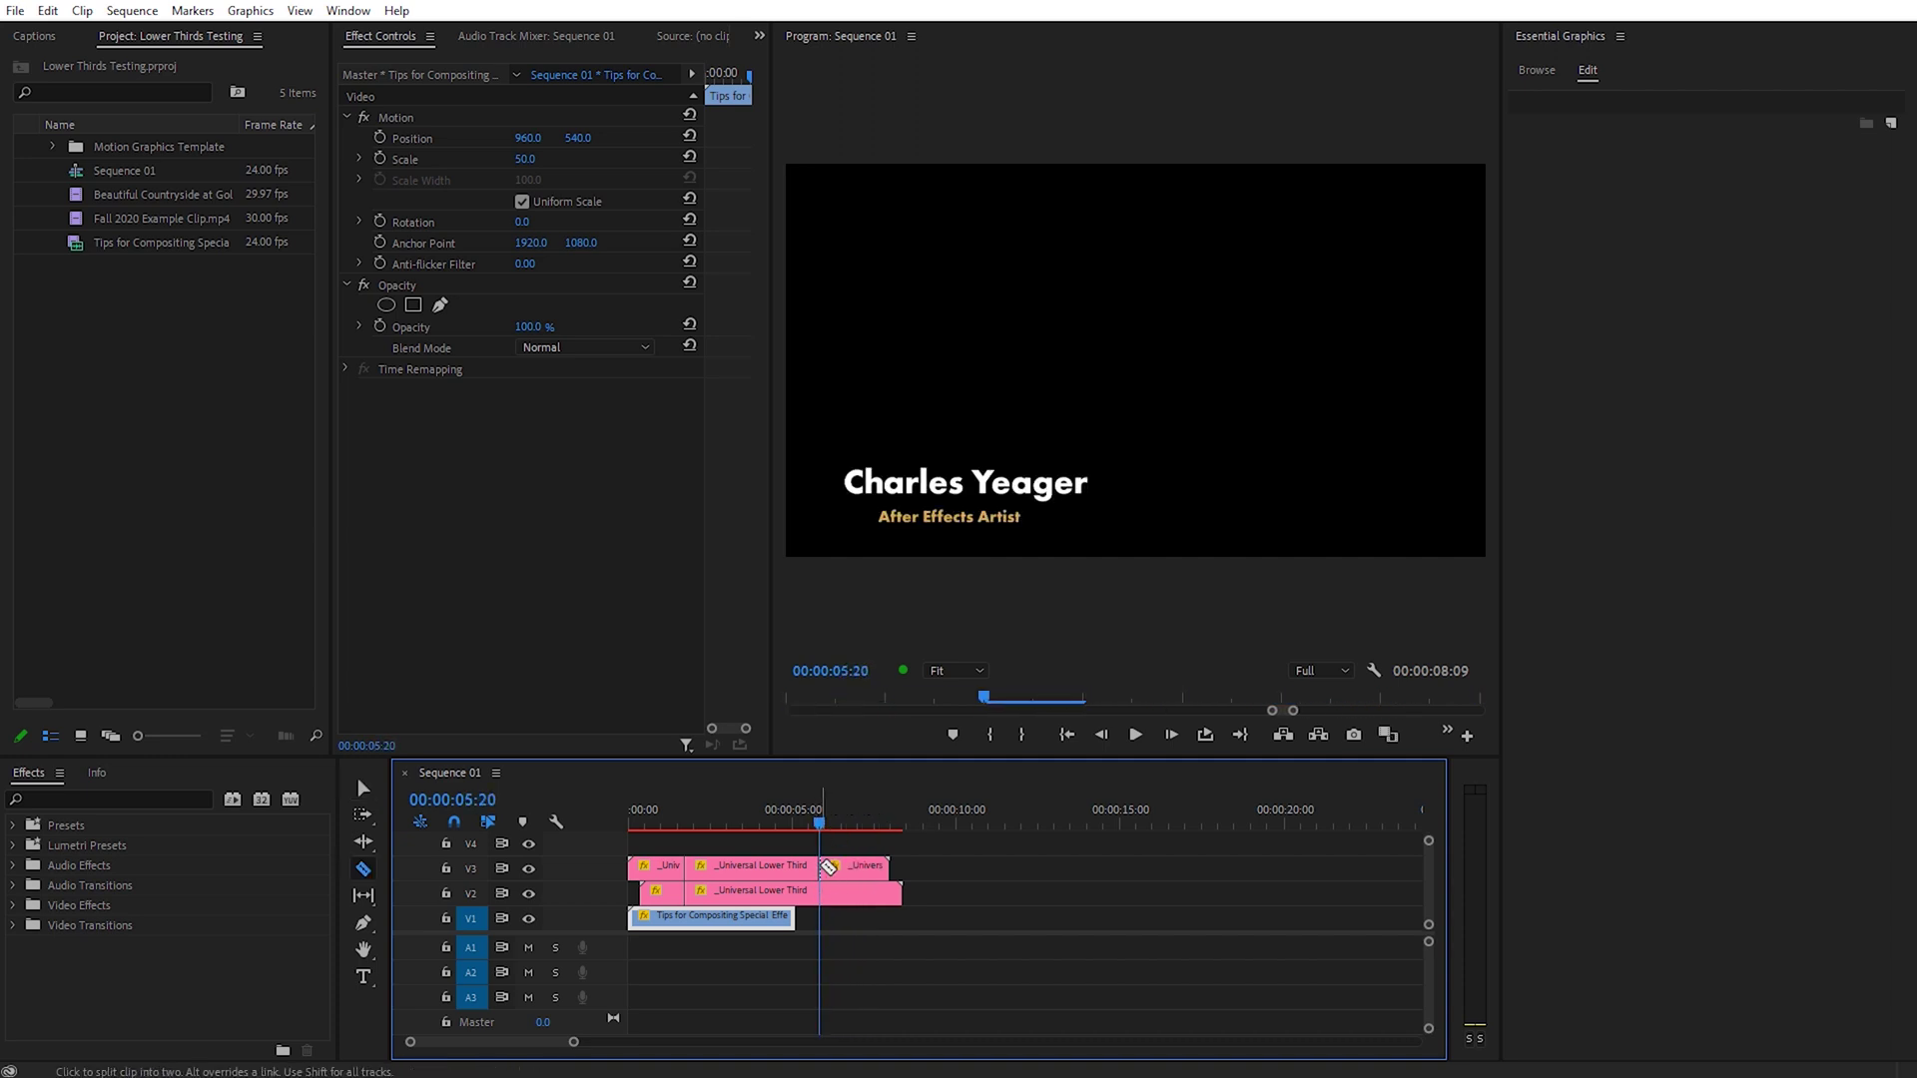
{"action": "left_click", "coordinate": [820, 890]}
{"action": "key", "text": "v"}
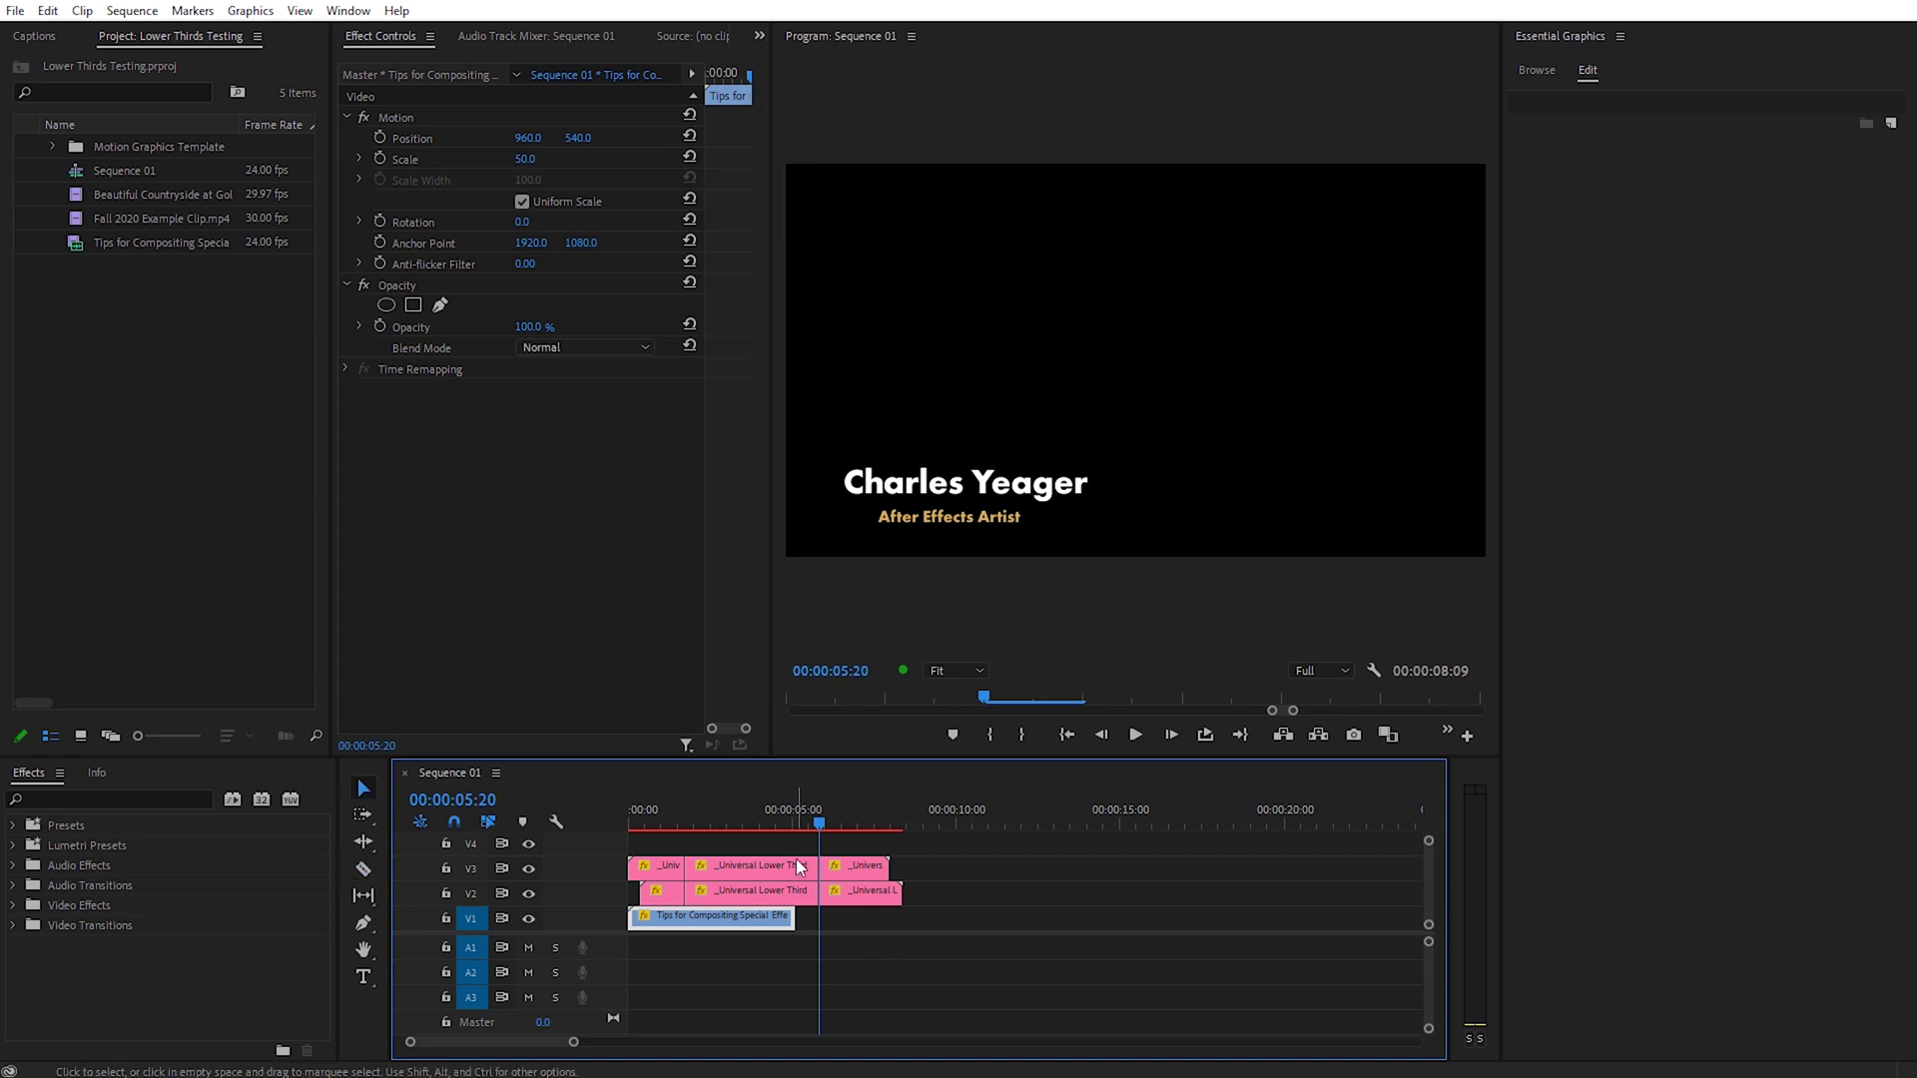
- Delete the middle segments of both lower thirds and move the closing segments against the opening ones
{"action": "left_click", "coordinate": [795, 858]}
{"action": "left_click", "coordinate": [746, 885], "text": "shift"}
{"action": "key", "text": "Delete"}
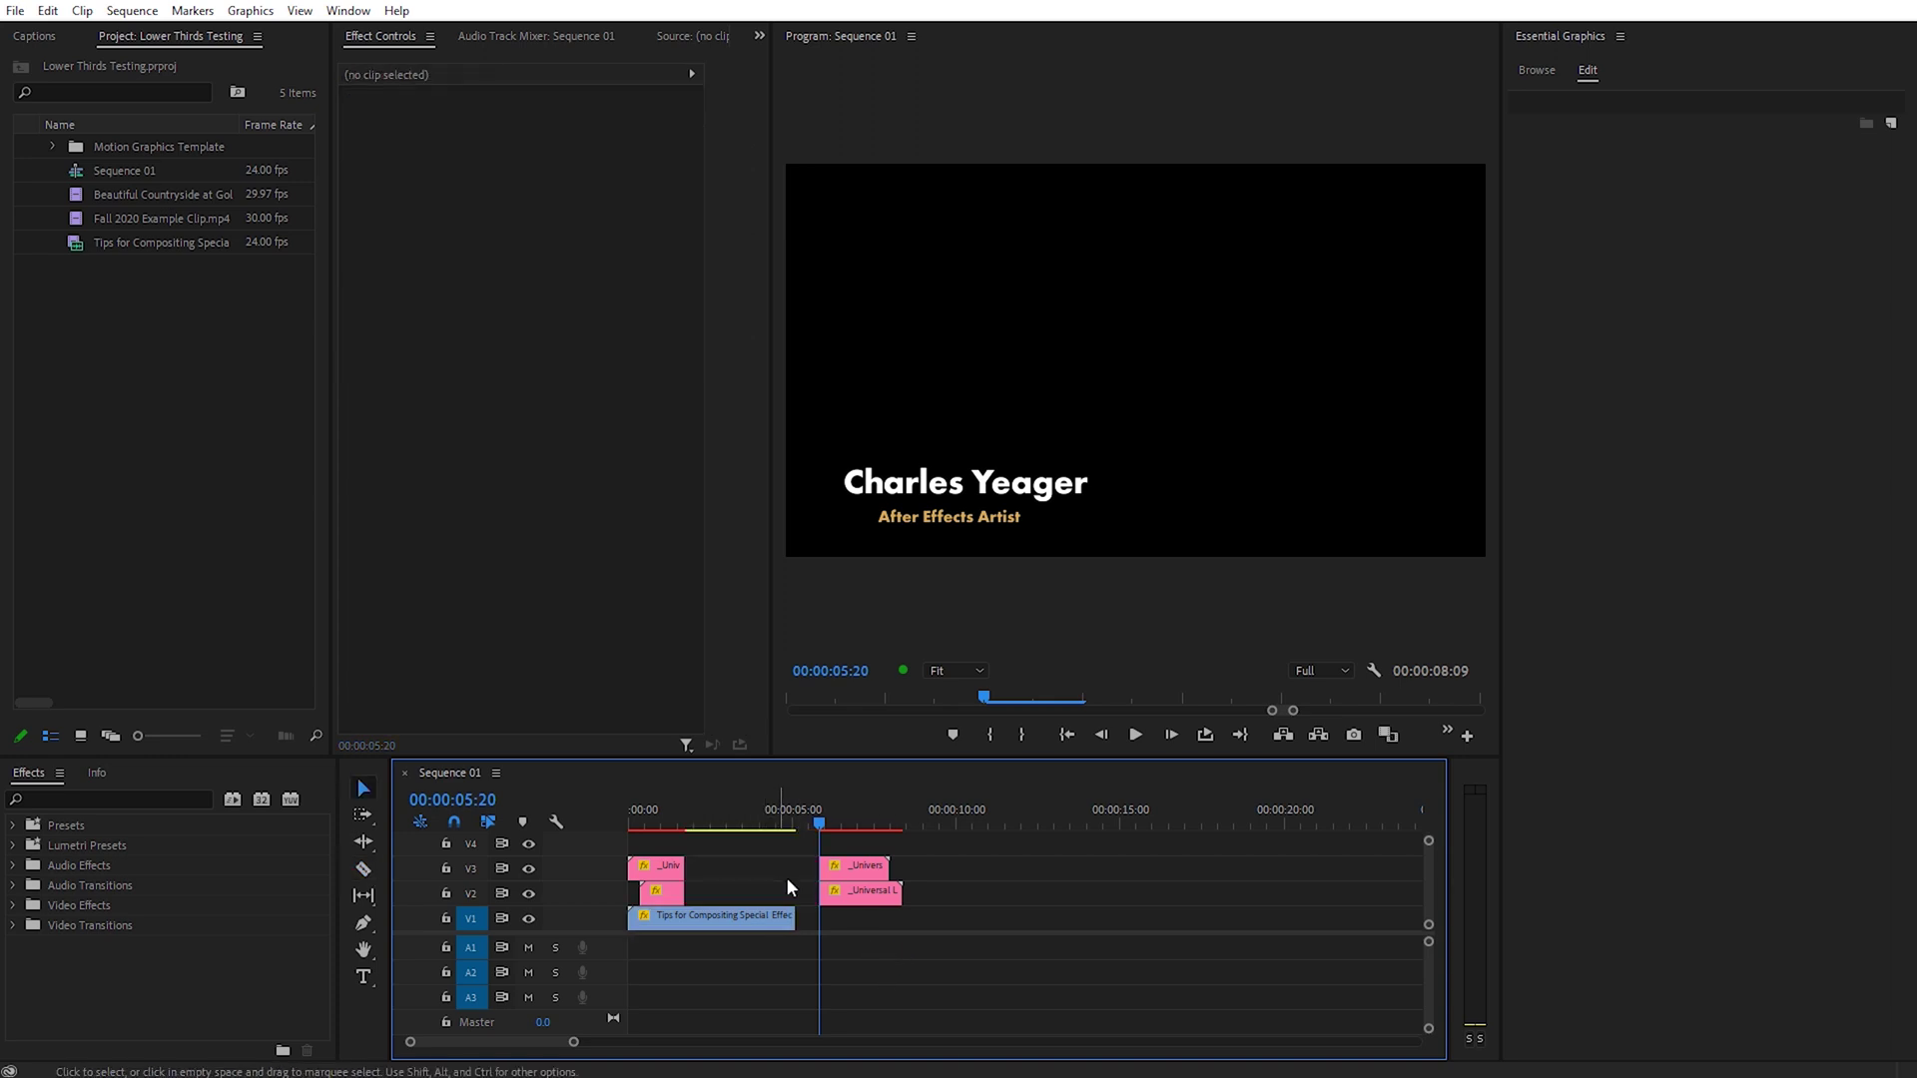
{"action": "left_click", "coordinate": [845, 825]}
{"action": "left_click_drag", "start_coordinate": [871, 848], "coordinate": [741, 902]}
- Play back the shortened lower thirds from the sequence start to check the closing animation
{"action": "left_click", "coordinate": [627, 817]}
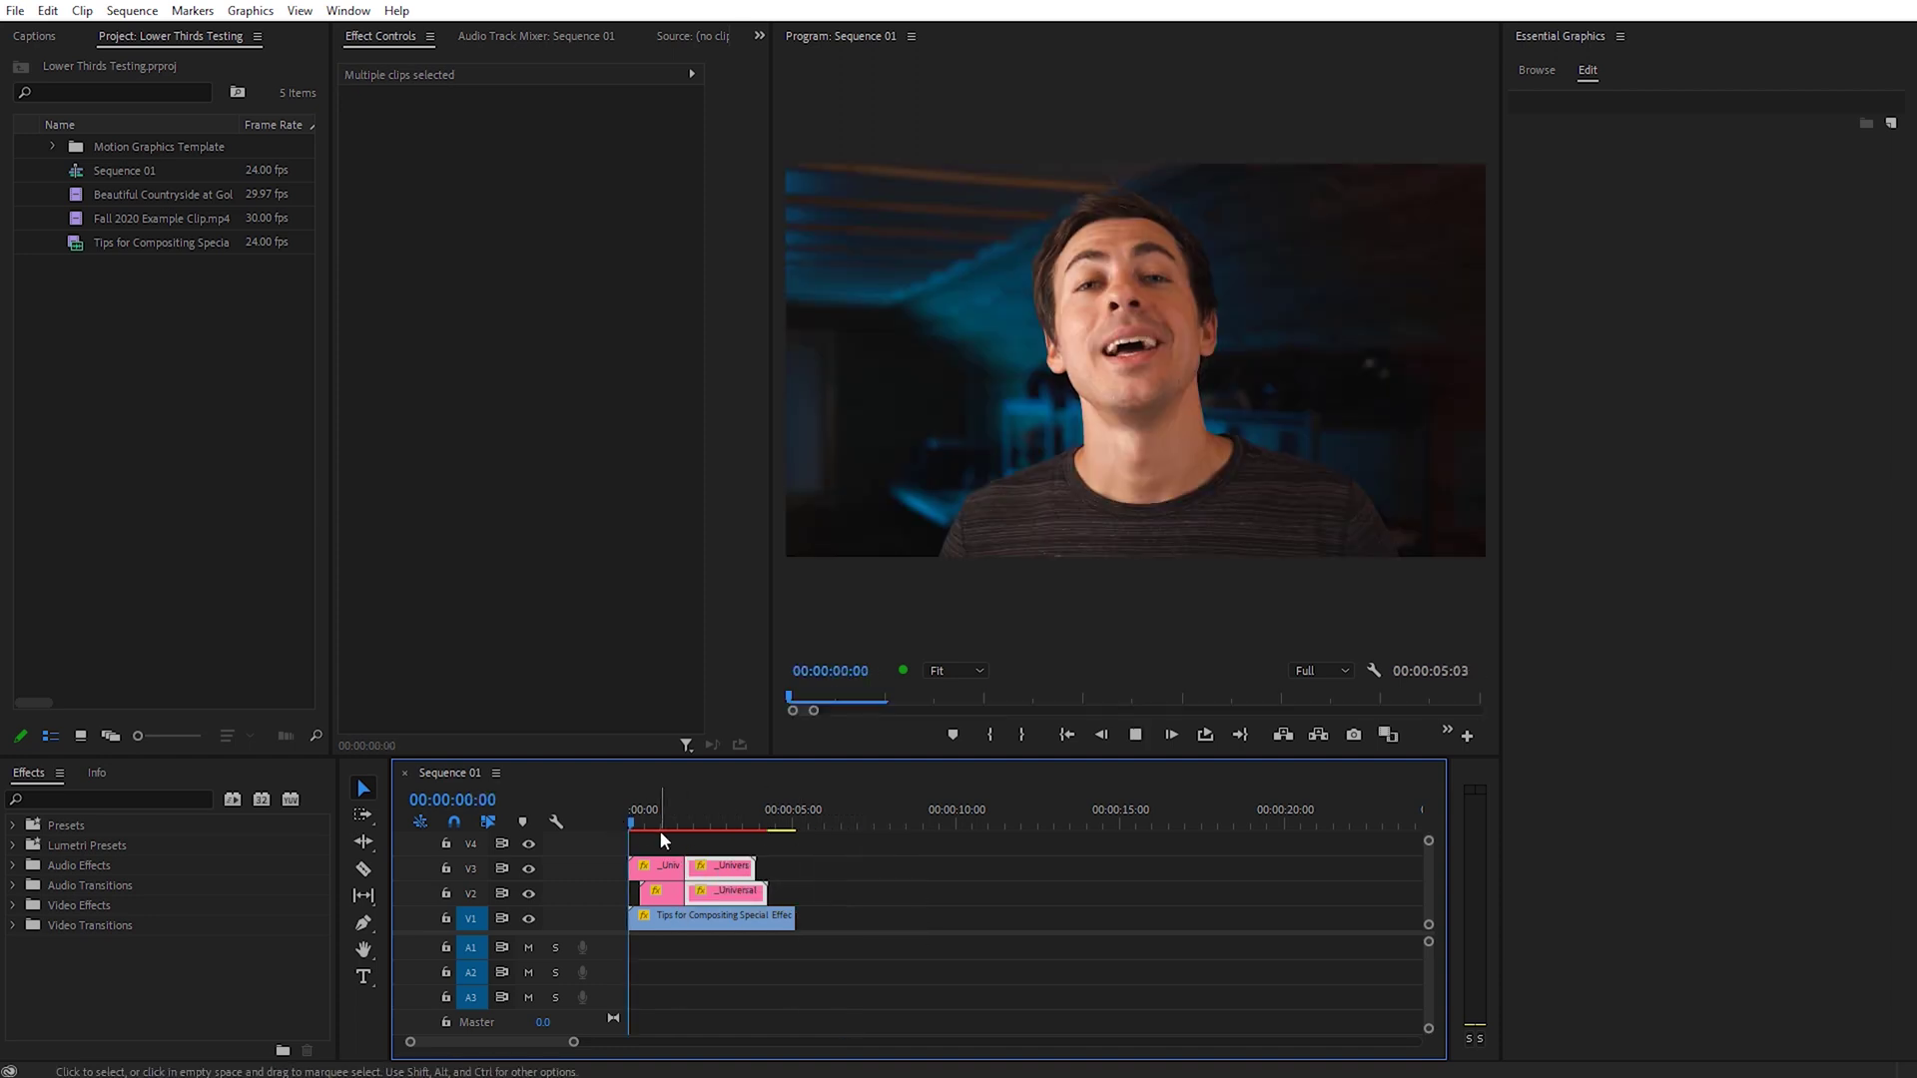
{"action": "key", "text": "space"}
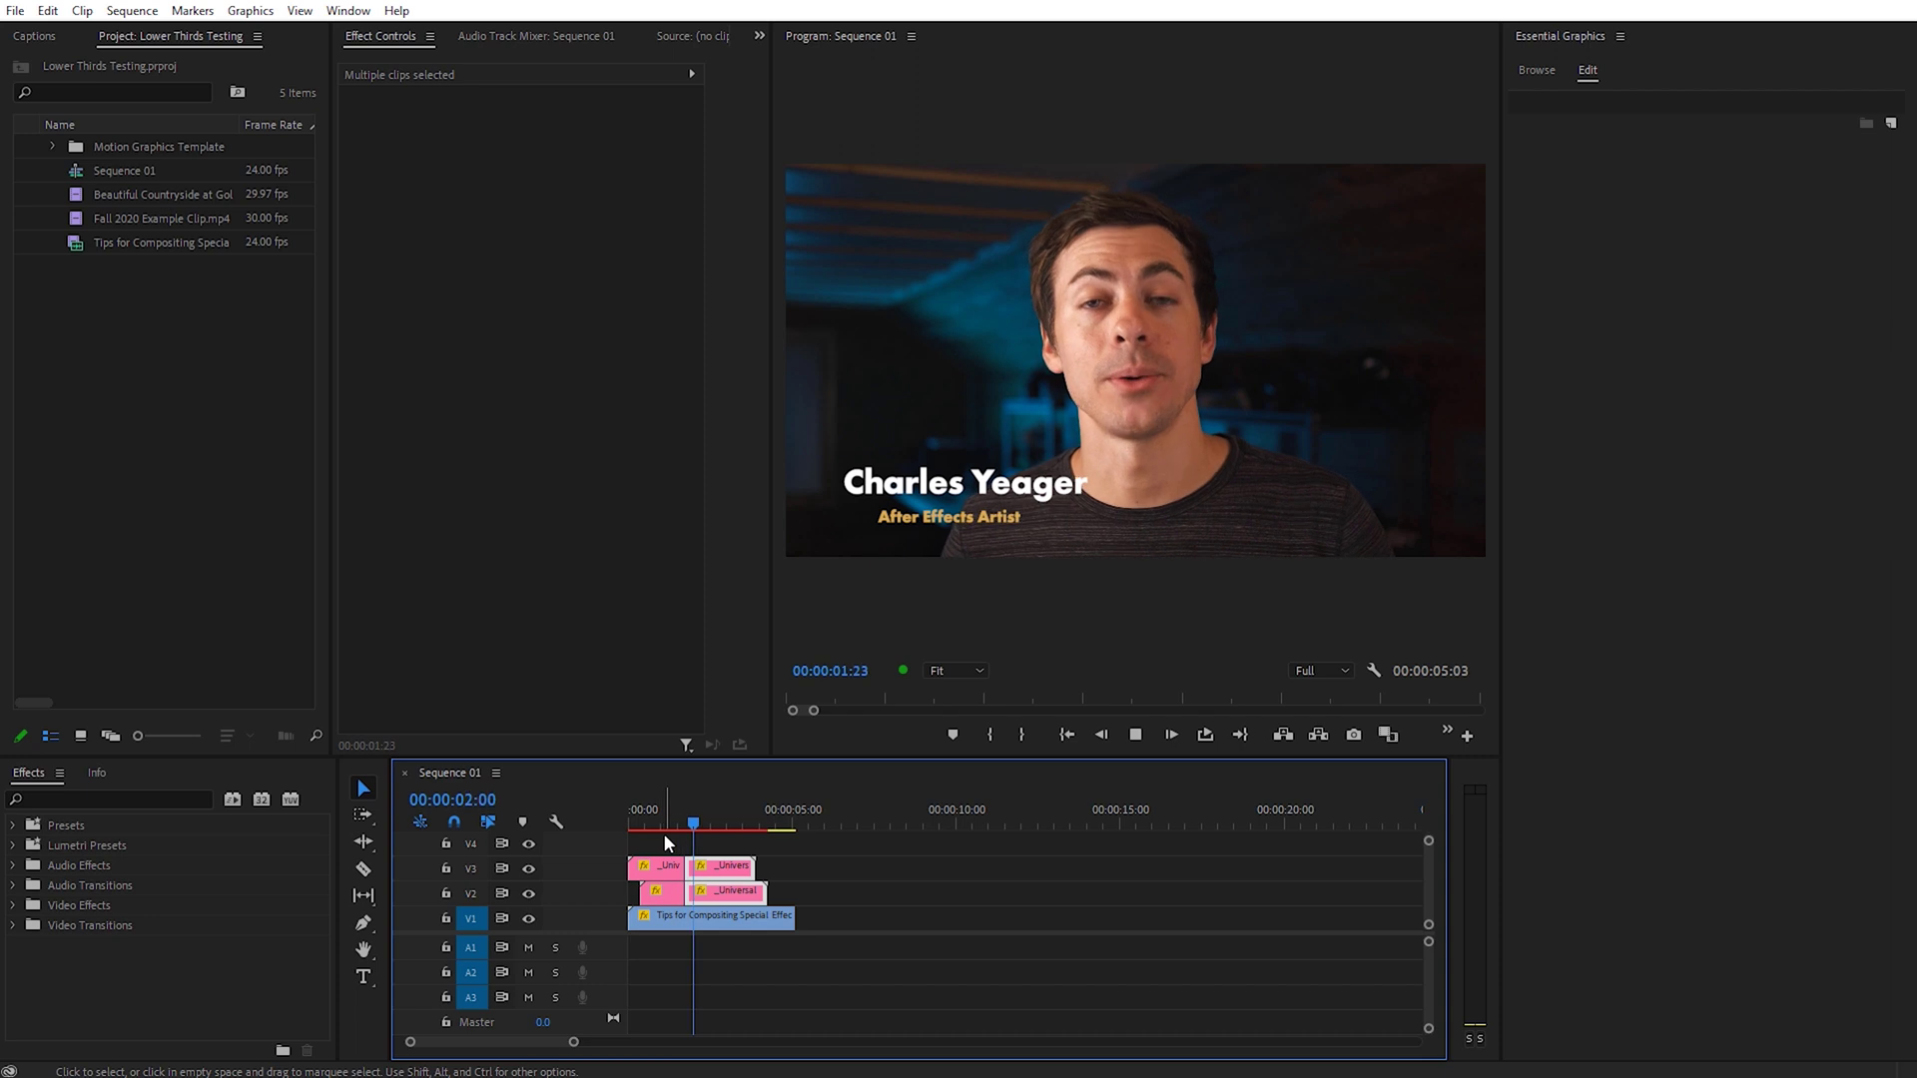
{"action": "key", "text": "space"}
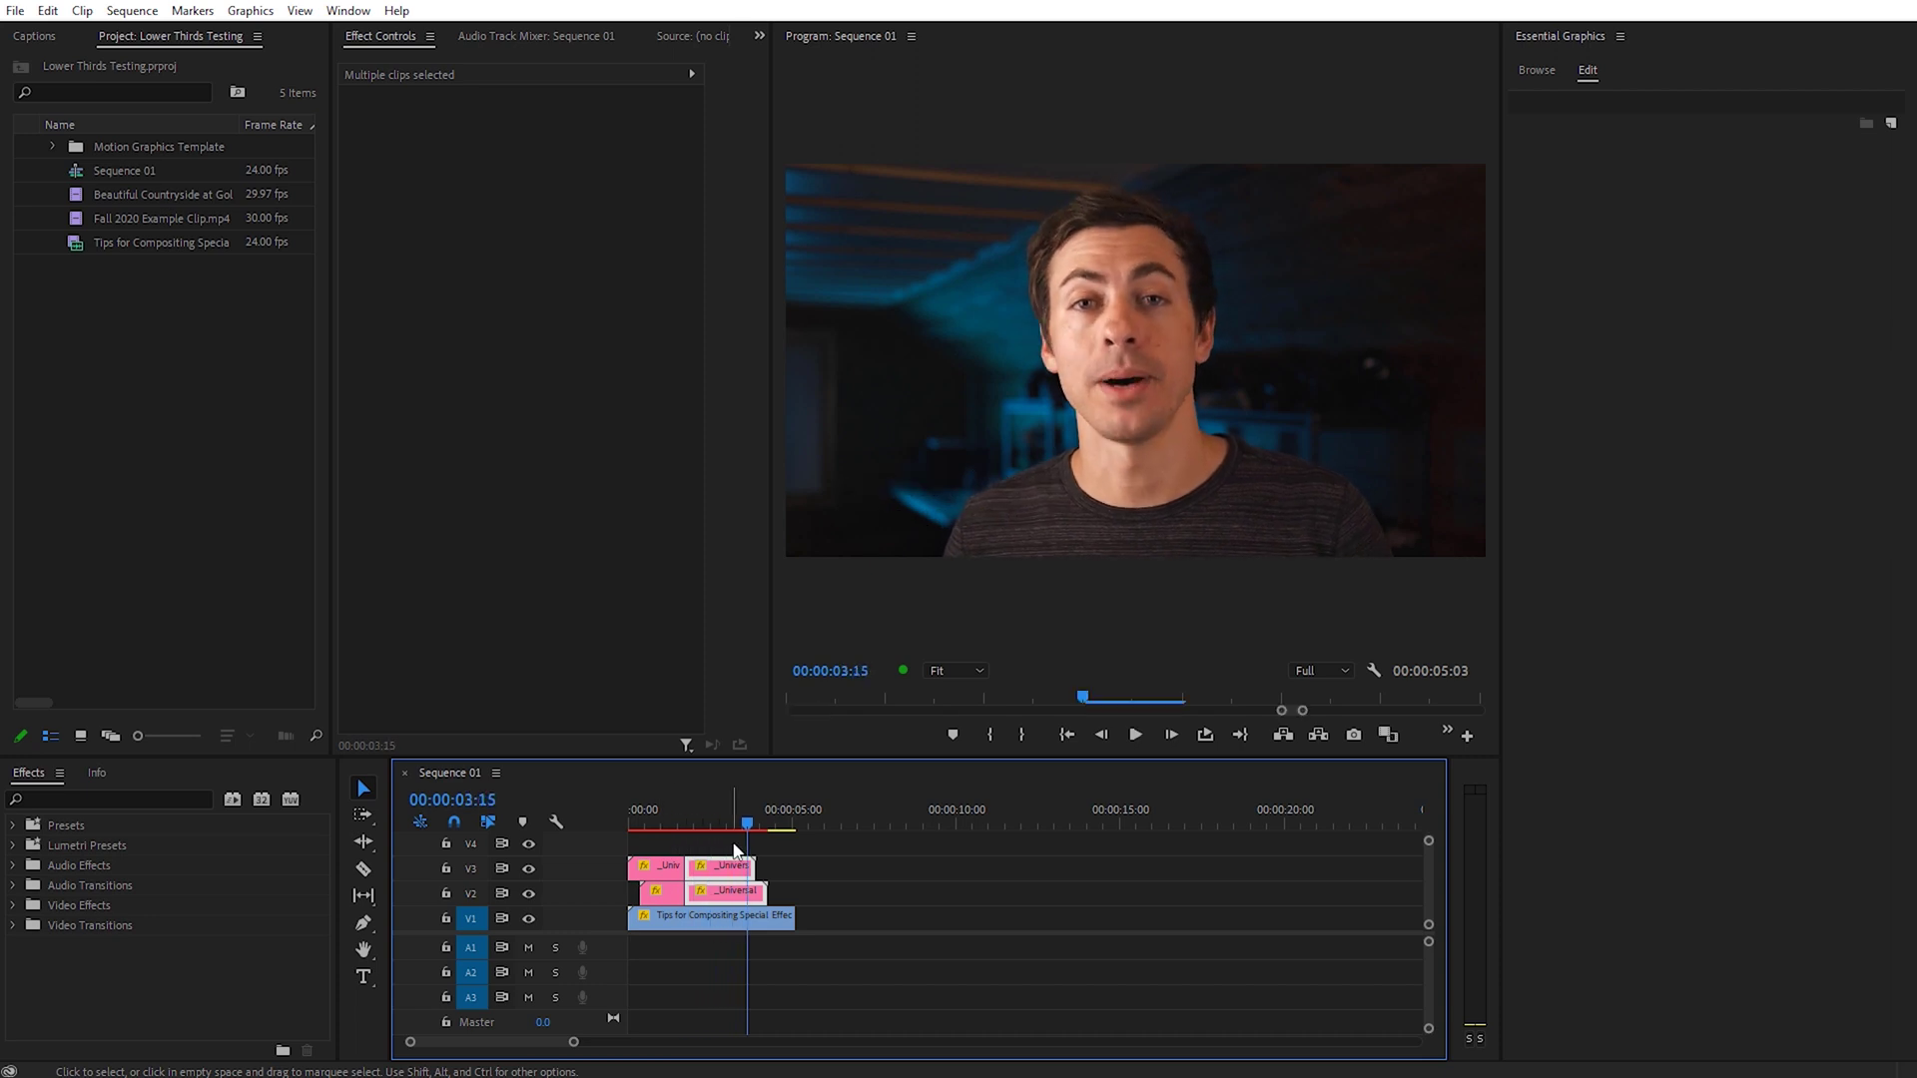
- Align the name's closing segment on V3 with the subtitle's end, extend its start back to the opening segment, and play from the start
{"action": "left_click", "coordinate": [769, 847]}
{"action": "left_click_drag", "start_coordinate": [750, 829], "coordinate": [713, 821]}
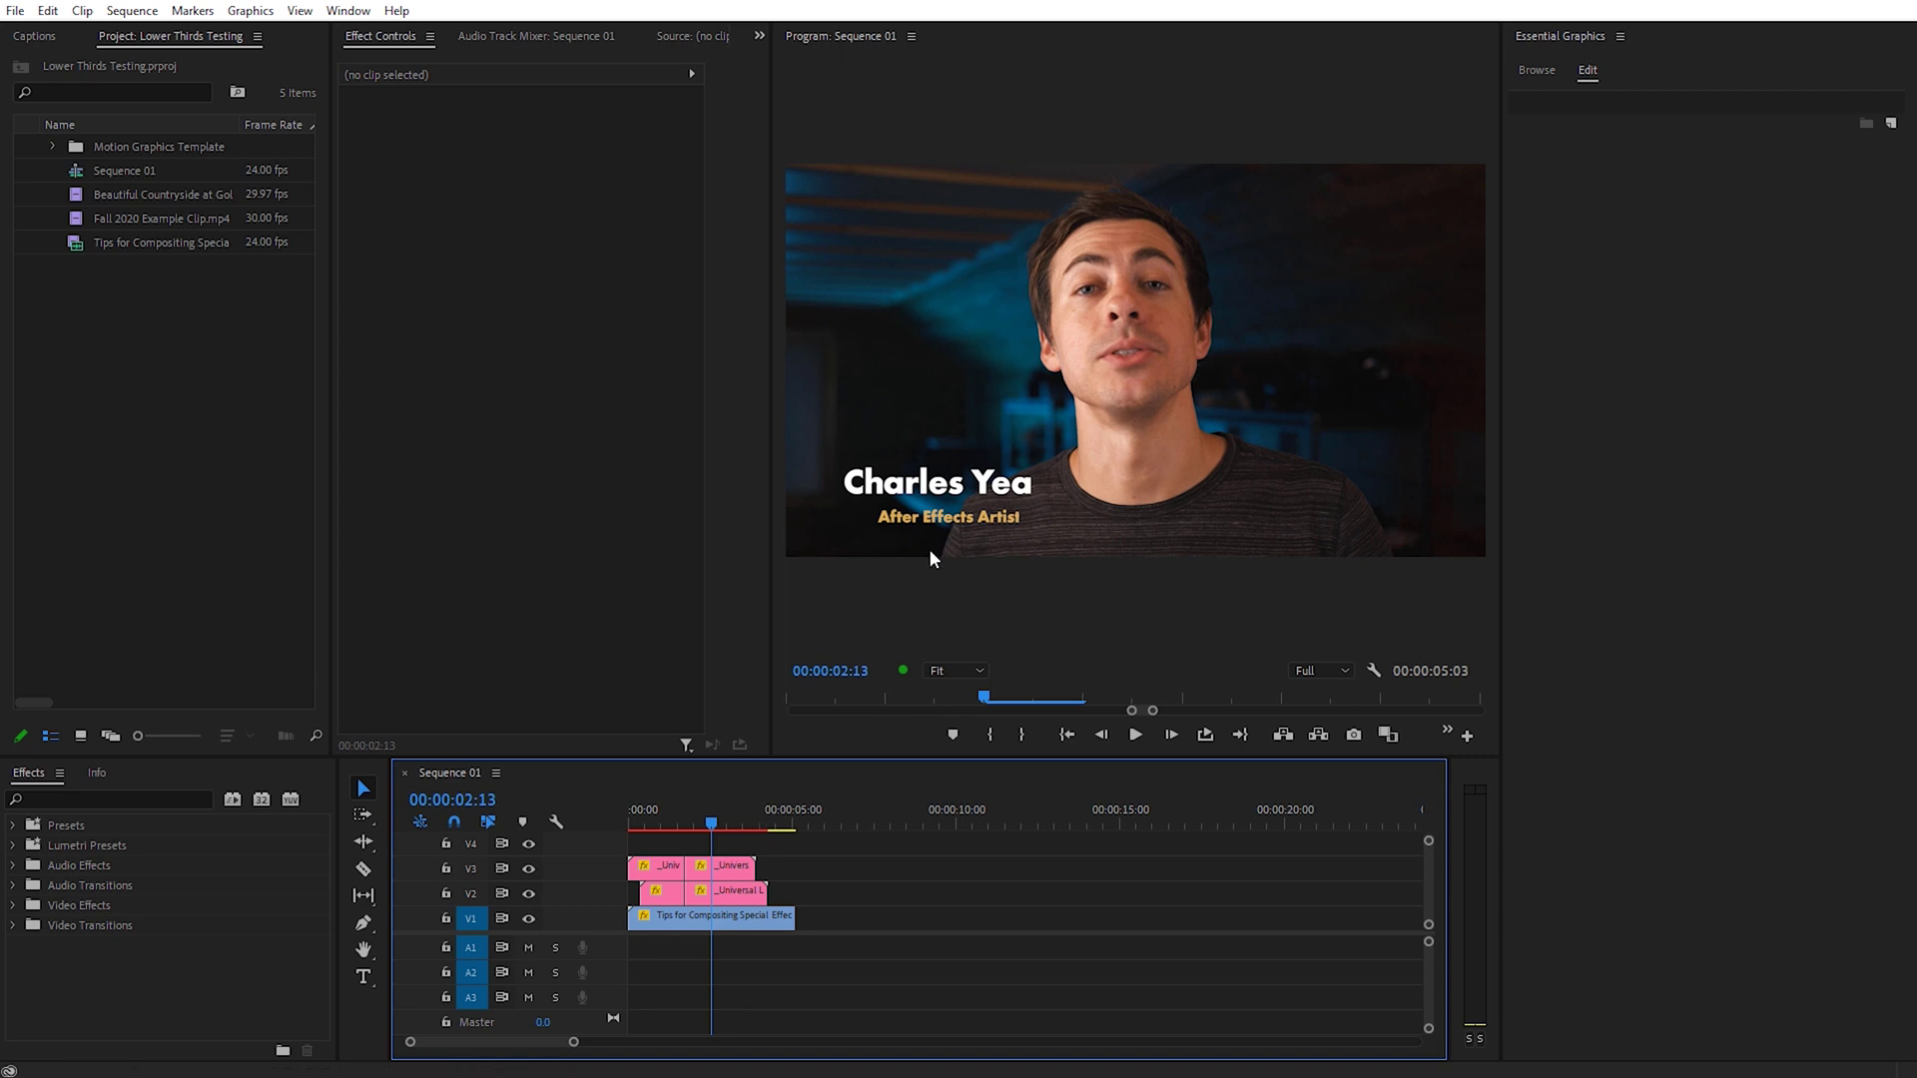
{"action": "left_click", "coordinate": [749, 869]}
{"action": "left_click_drag", "start_coordinate": [749, 875], "coordinate": [687, 867]}
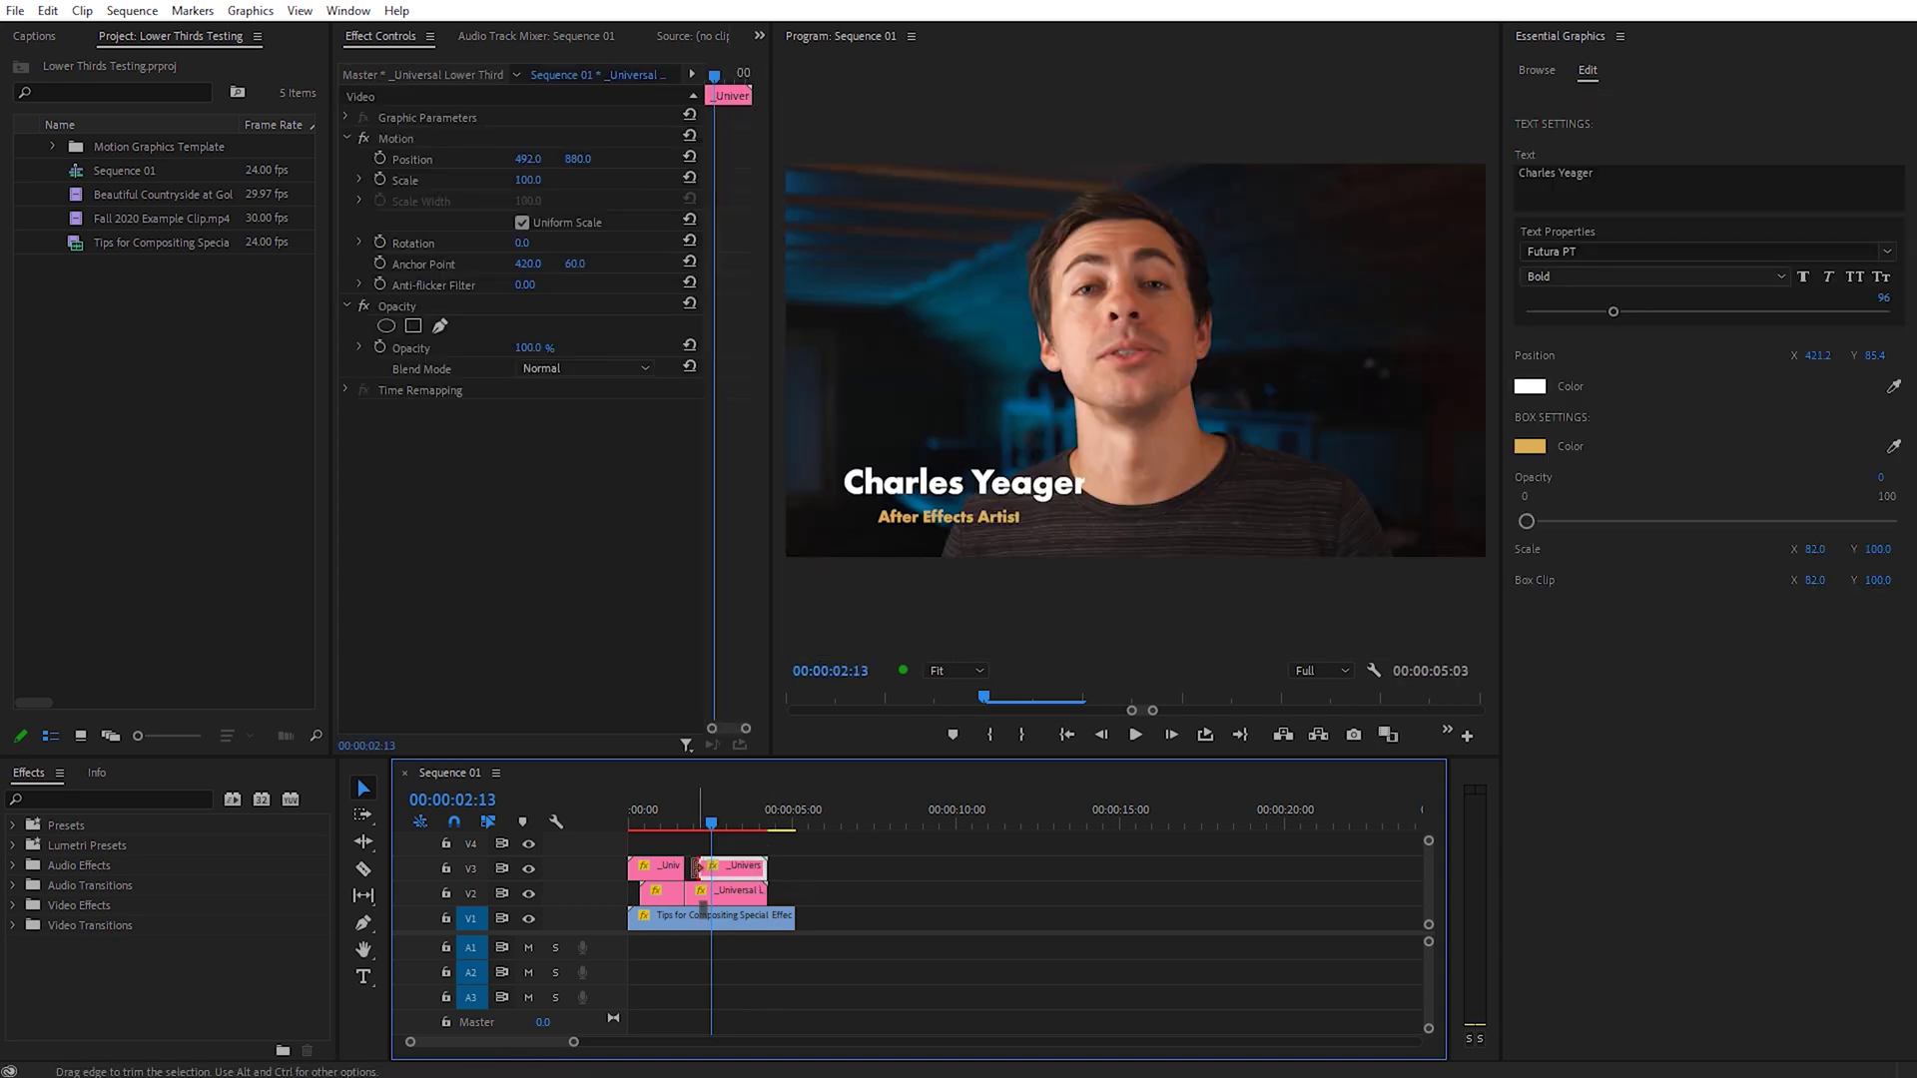
{"action": "key", "text": "Home"}
{"action": "key", "text": "space"}
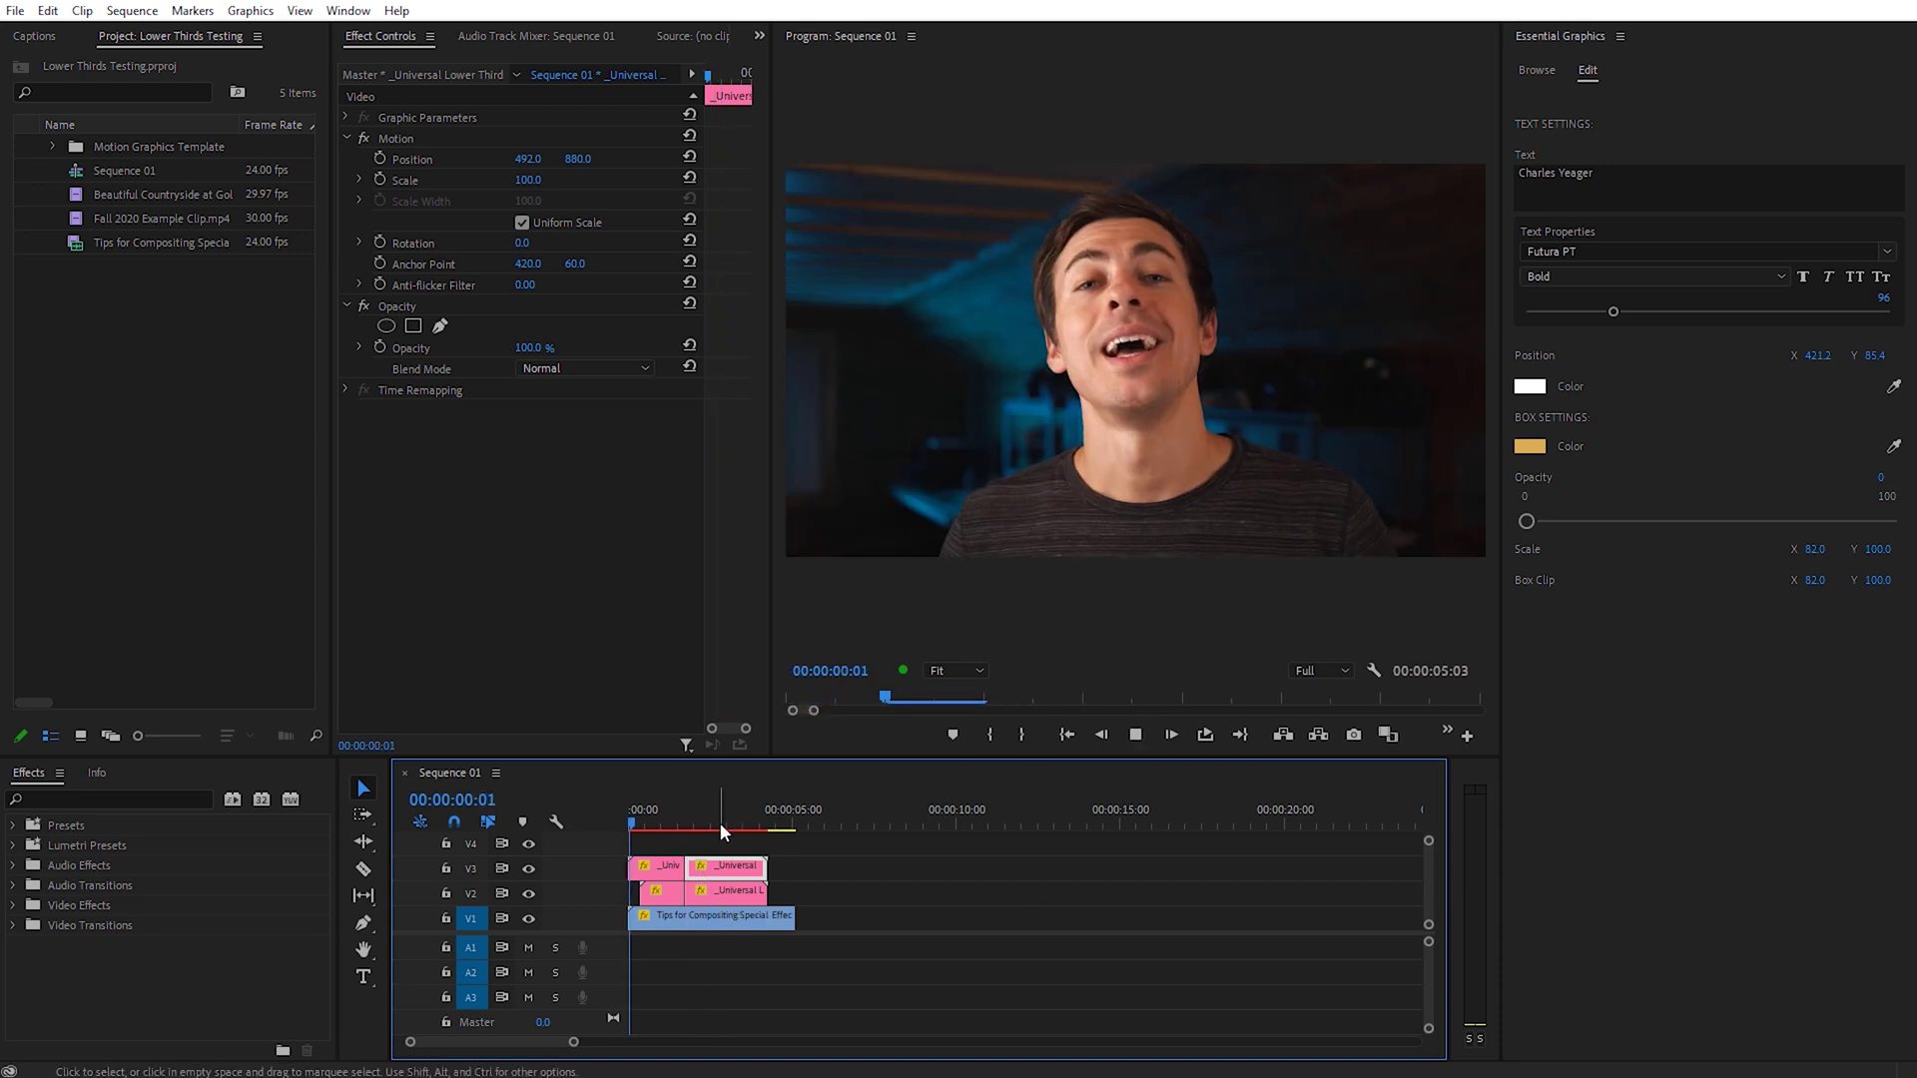